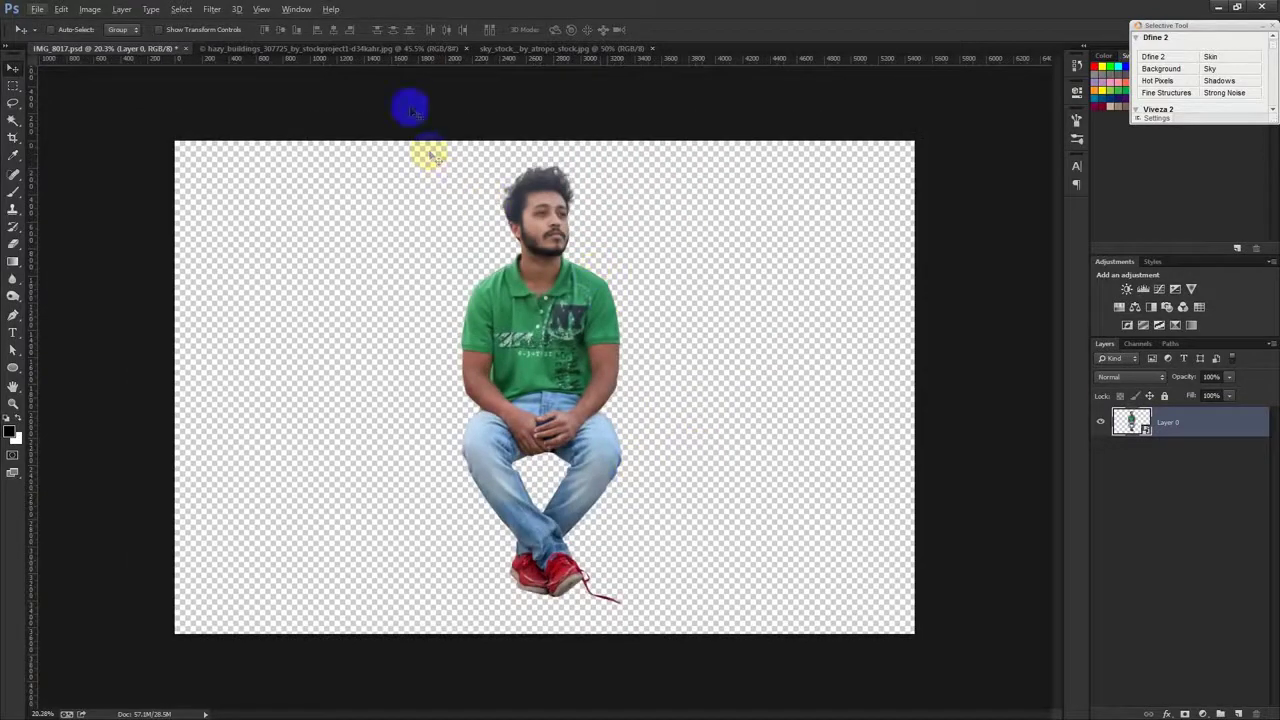
# Step: Enlarge the hazy_buildings canvas upward and to the right with the Crop tool, leaving transparent space
pyautogui.click(397, 48)
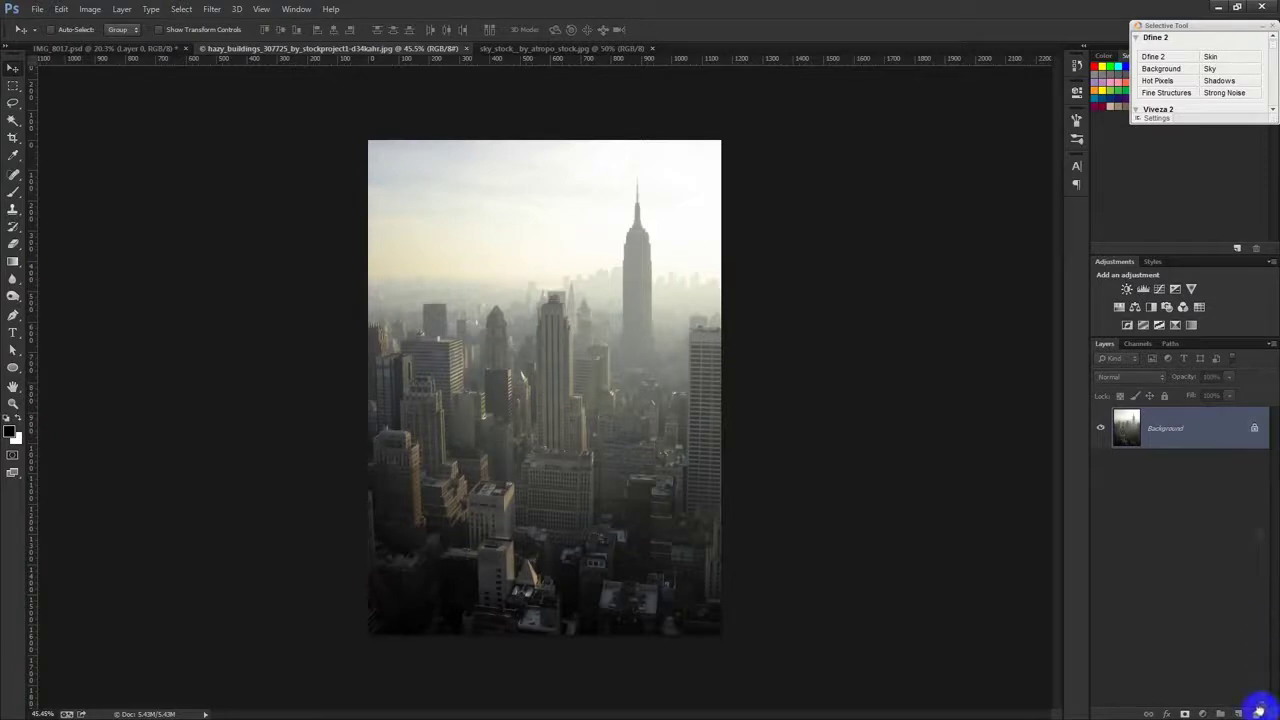
pyautogui.scroll(-3, 760, 553)
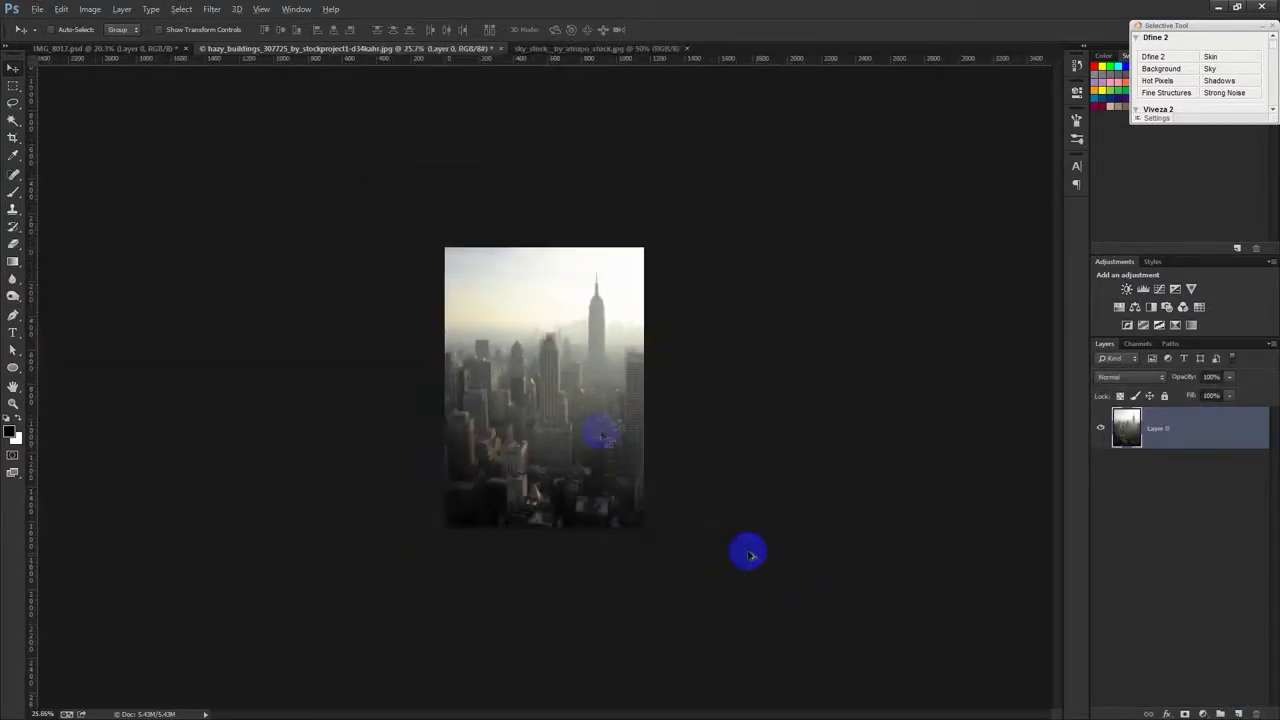
pyautogui.click(13, 138)
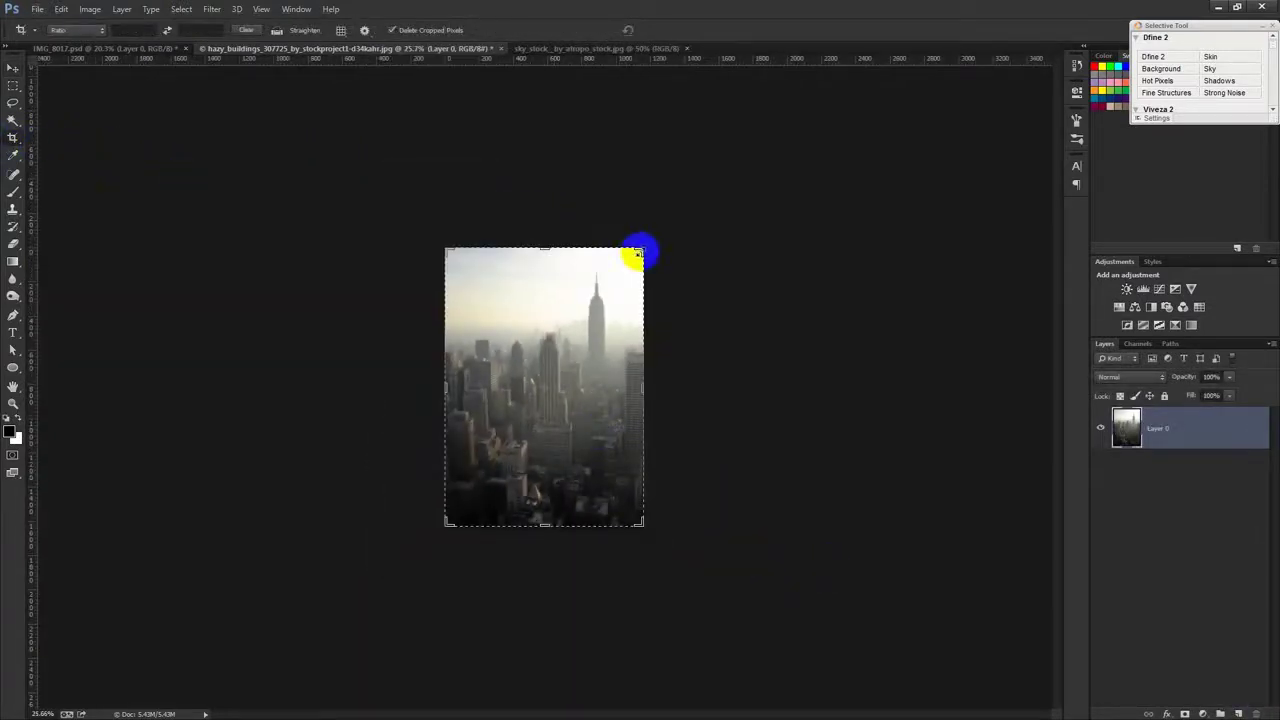
pyautogui.moveTo(640, 246); pyautogui.dragTo(697, 174)
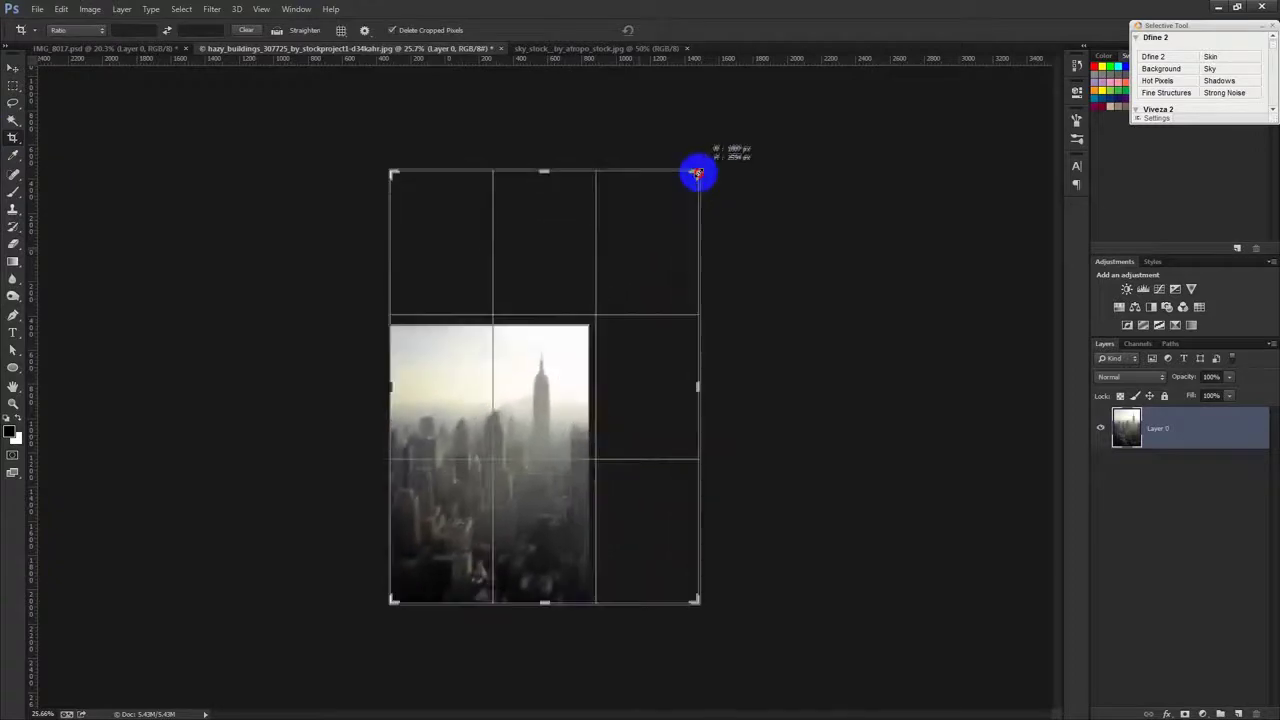
pyautogui.click(677, 29)
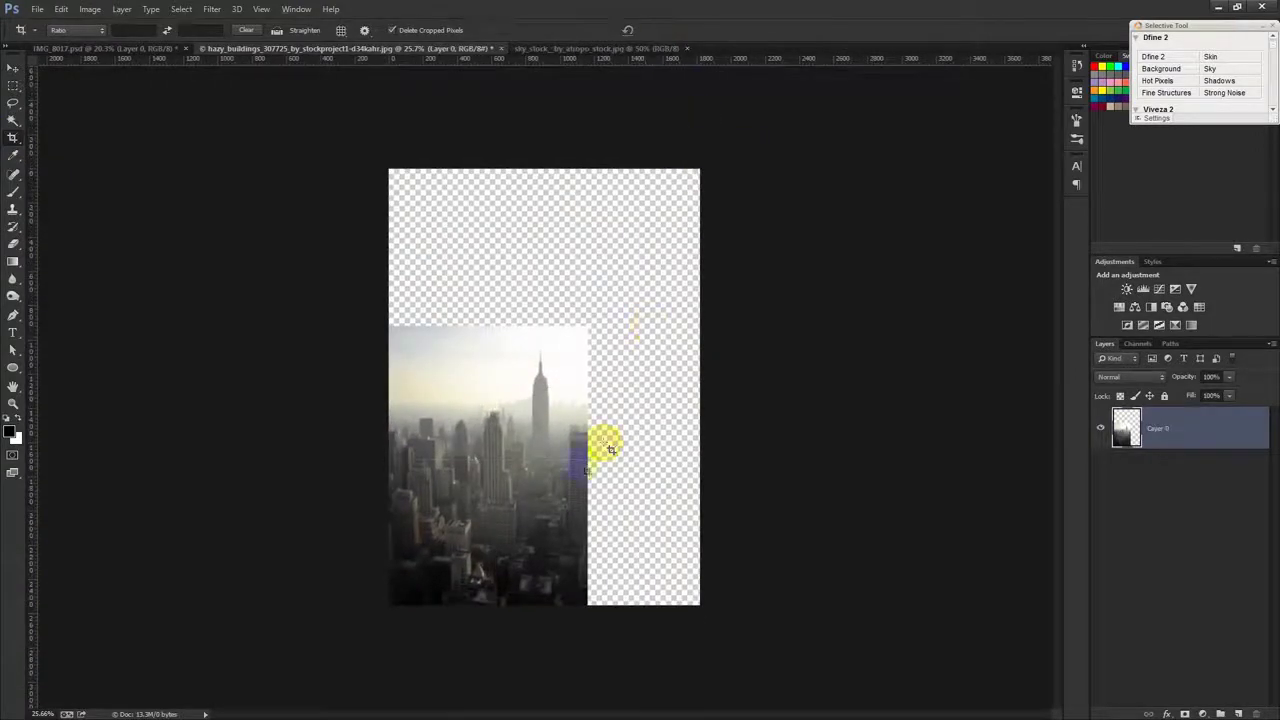
pyautogui.hotkey('ctrl', '+')
# Step: Drag a copy of the city layer to the right with the Move tool
pyautogui.click(13, 66)
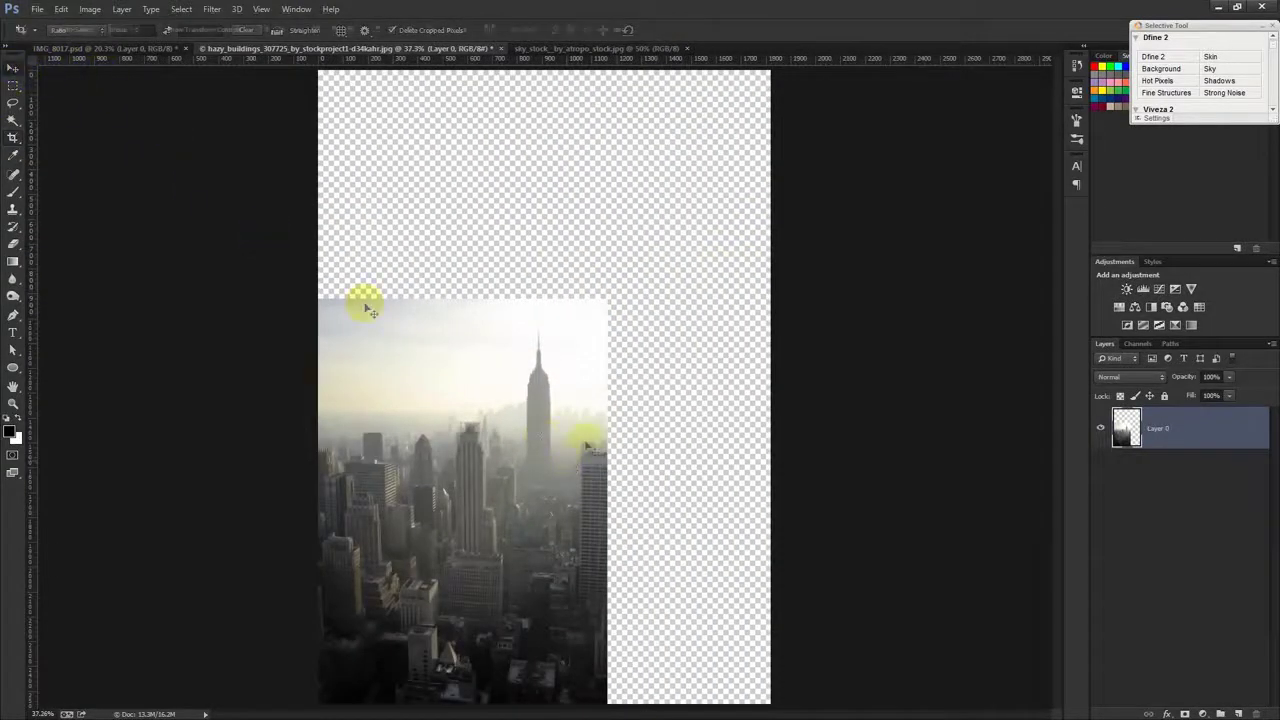
pyautogui.scroll(-2, 634, 497)
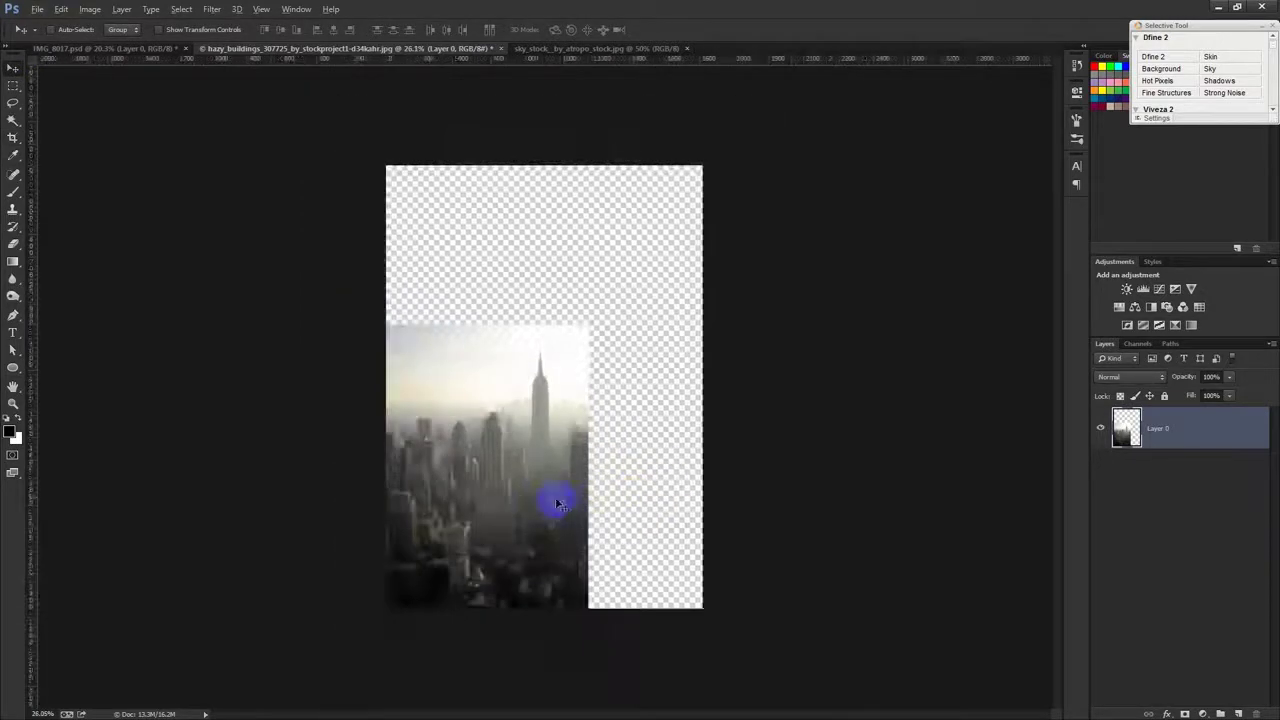
pyautogui.moveTo(538, 490); pyautogui.dragTo(678, 493)
# Step: Scale the duplicate skyline to about 131% and shift it to fill the canvas's right side
pyautogui.hotkey('ctrl', 't')
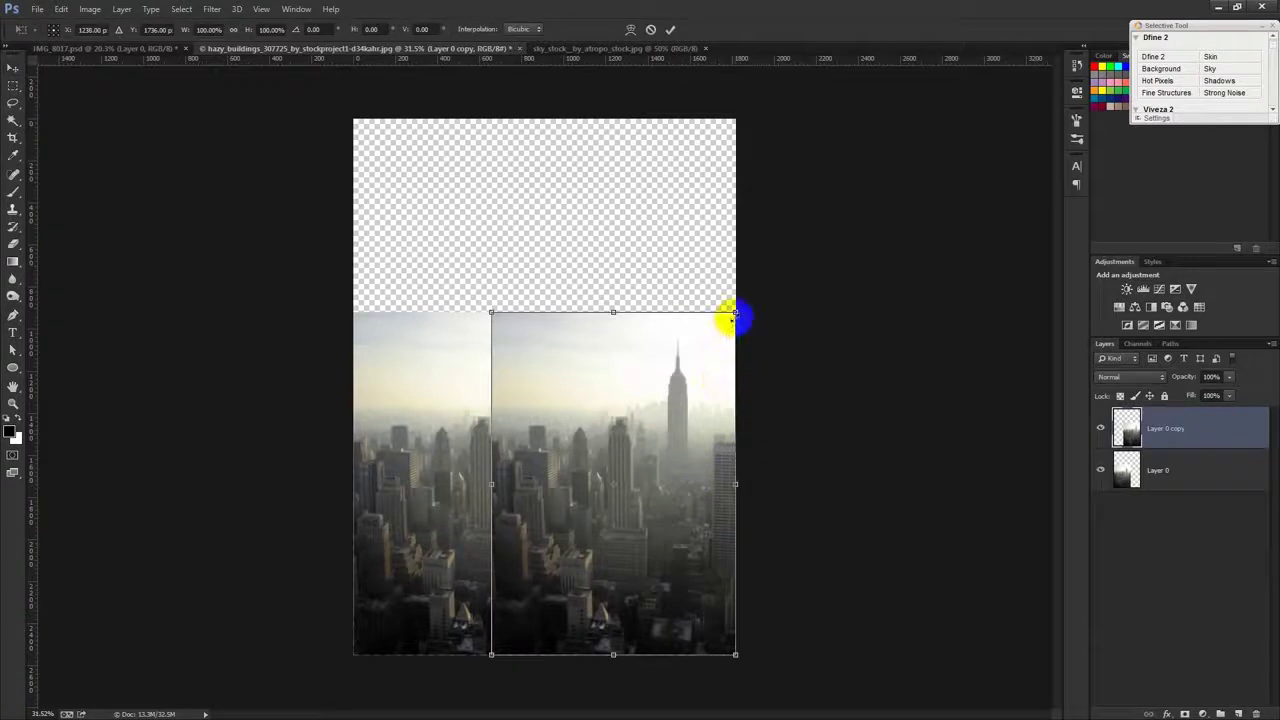
pyautogui.moveTo(735, 318)
pyautogui.mouseDown()
pyautogui.moveTo(731, 336)
pyautogui.moveTo(766, 291)
pyautogui.mouseUp()
pyautogui.hotkey('ctrl', 'z')
pyautogui.moveTo(700, 343); pyautogui.dragTo(723, 358)
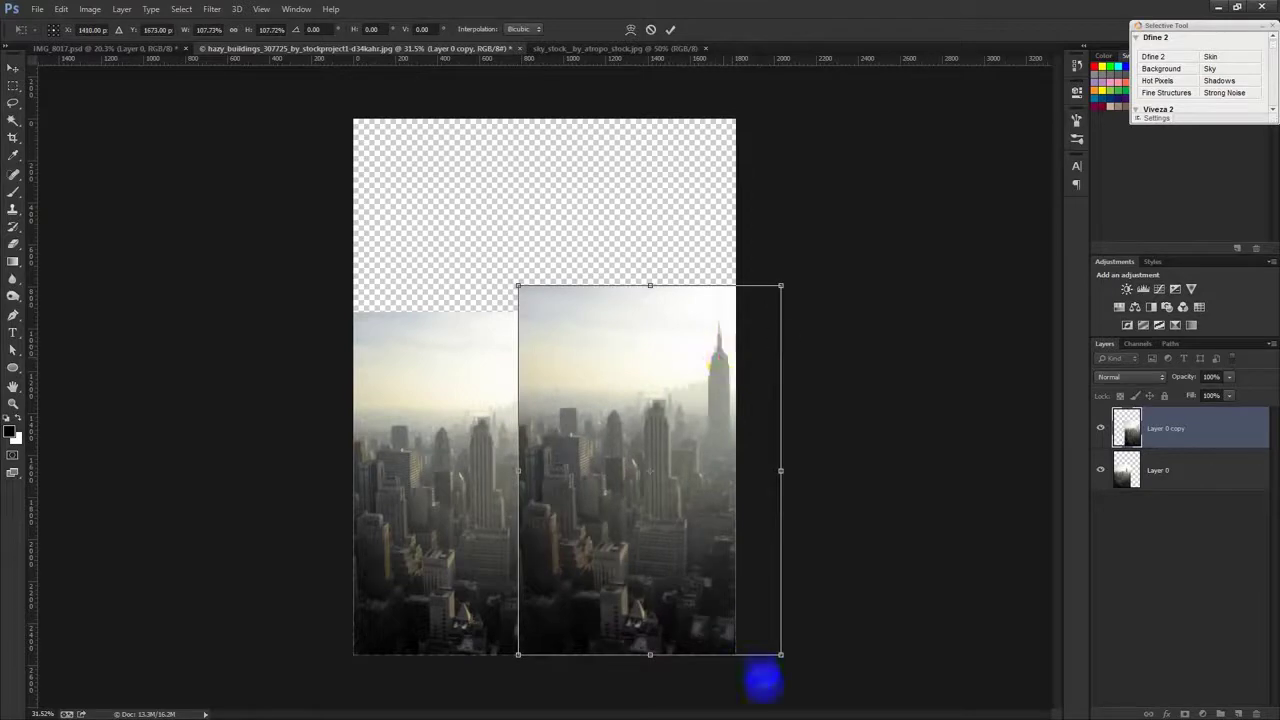
pyautogui.moveTo(781, 655); pyautogui.dragTo(809, 694)
pyautogui.moveTo(764, 628); pyautogui.dragTo(795, 541)
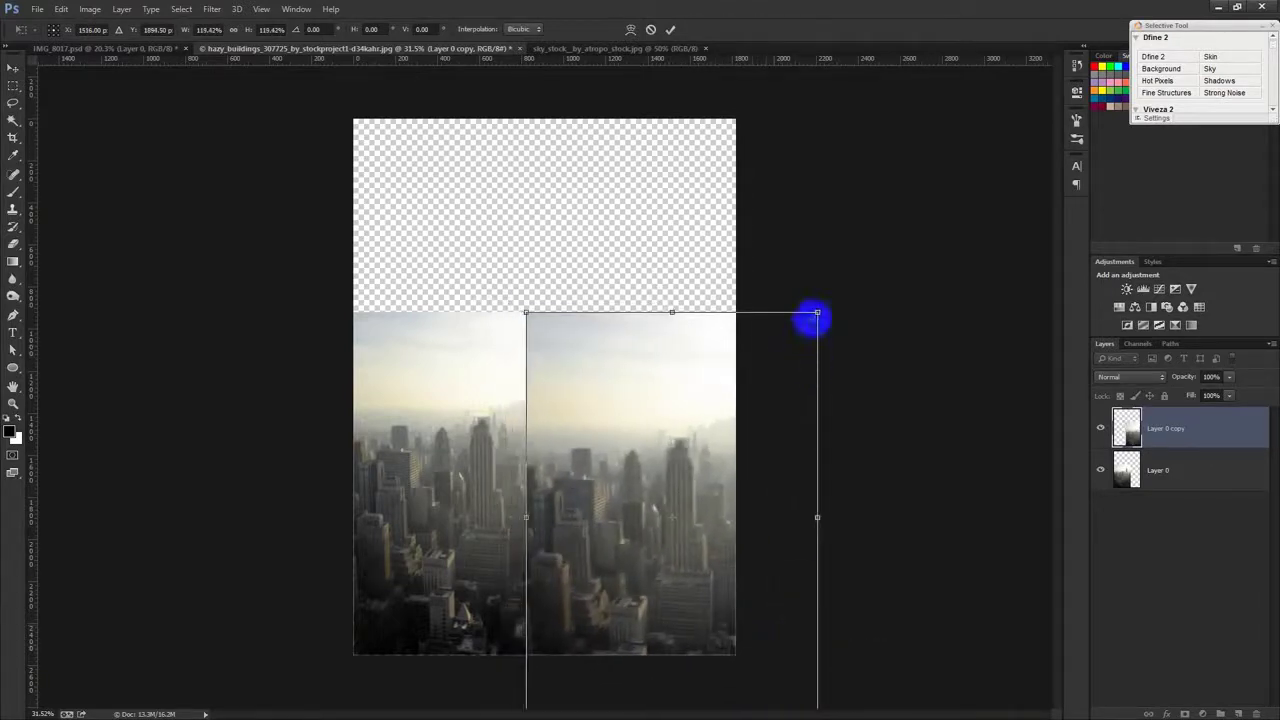
pyautogui.moveTo(815, 314); pyautogui.dragTo(843, 303)
pyautogui.moveTo(766, 346); pyautogui.dragTo(760, 354)
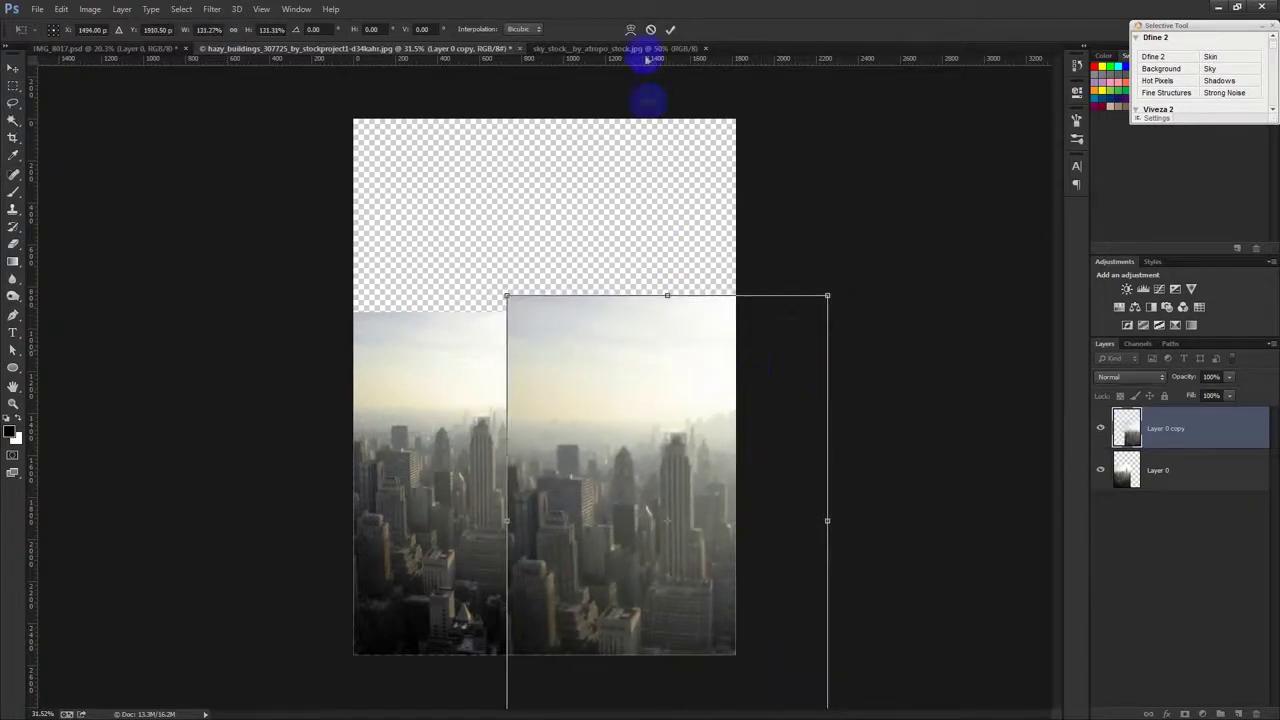
pyautogui.click(670, 29)
# Step: Check the document size in Image Size and cancel without changes
pyautogui.scroll(2, 605, 497)
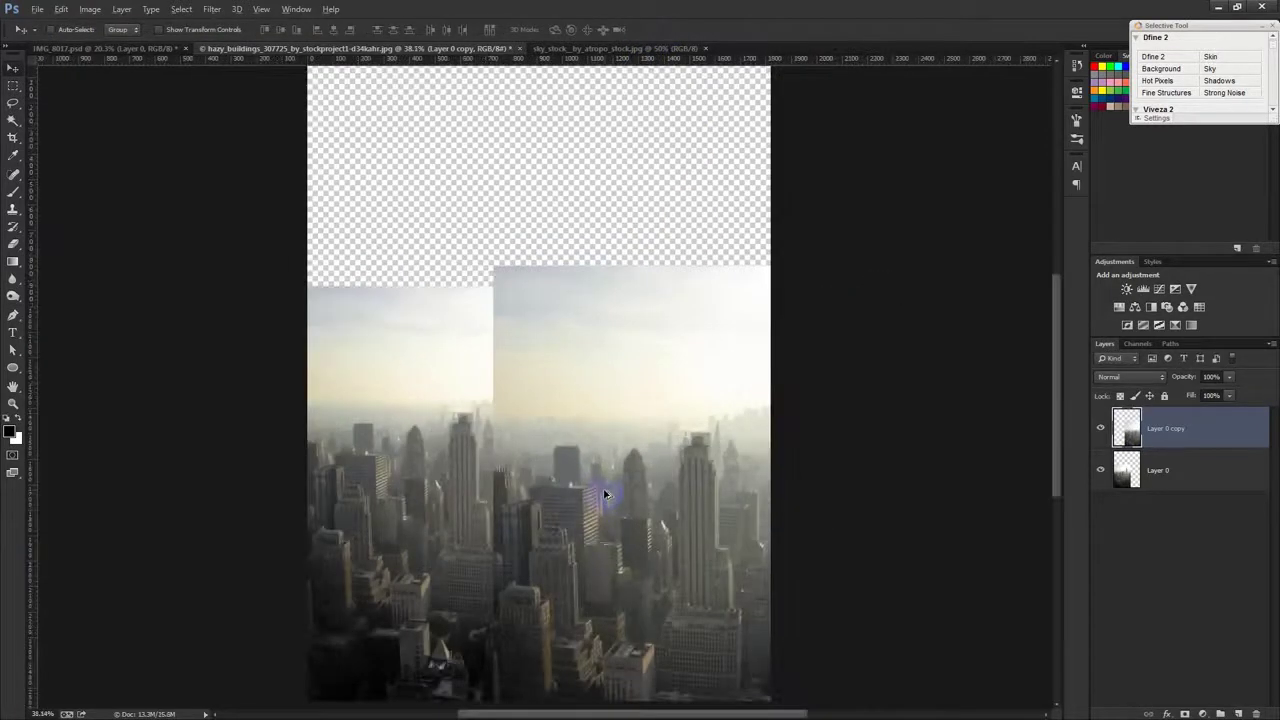
pyautogui.scroll(-1, 605, 497)
pyautogui.click(90, 9)
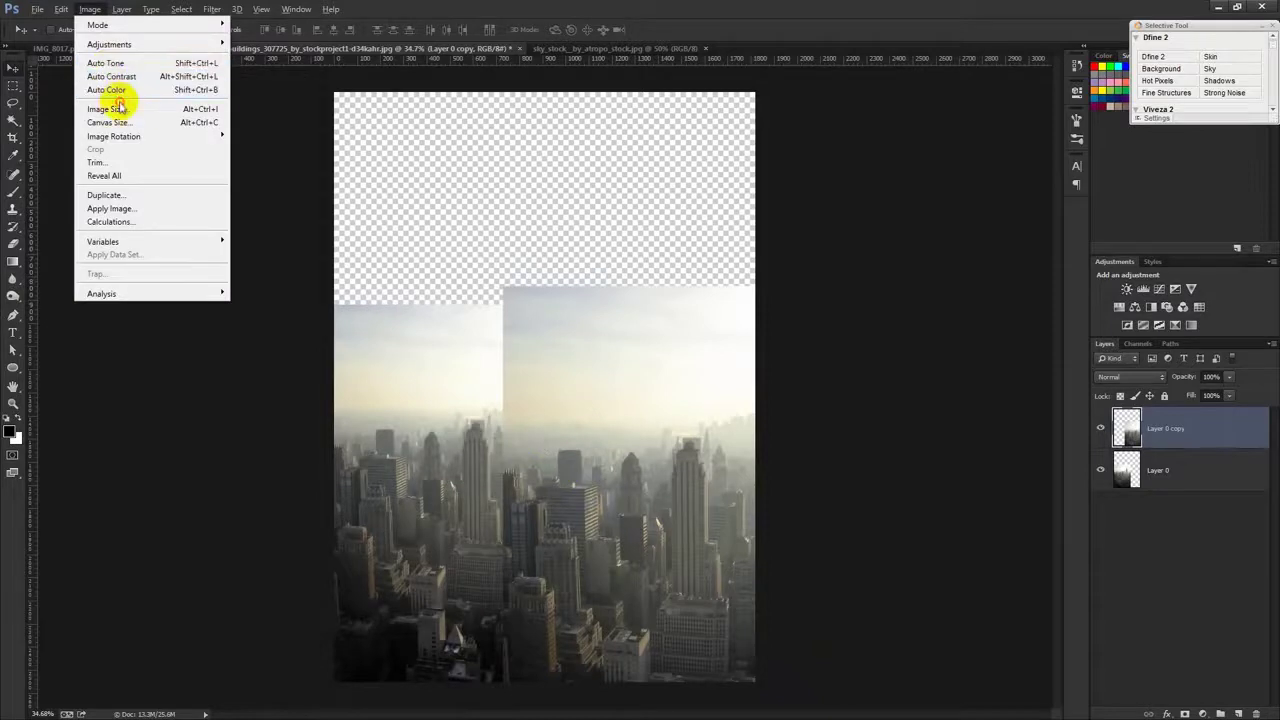
pyautogui.click(160, 106)
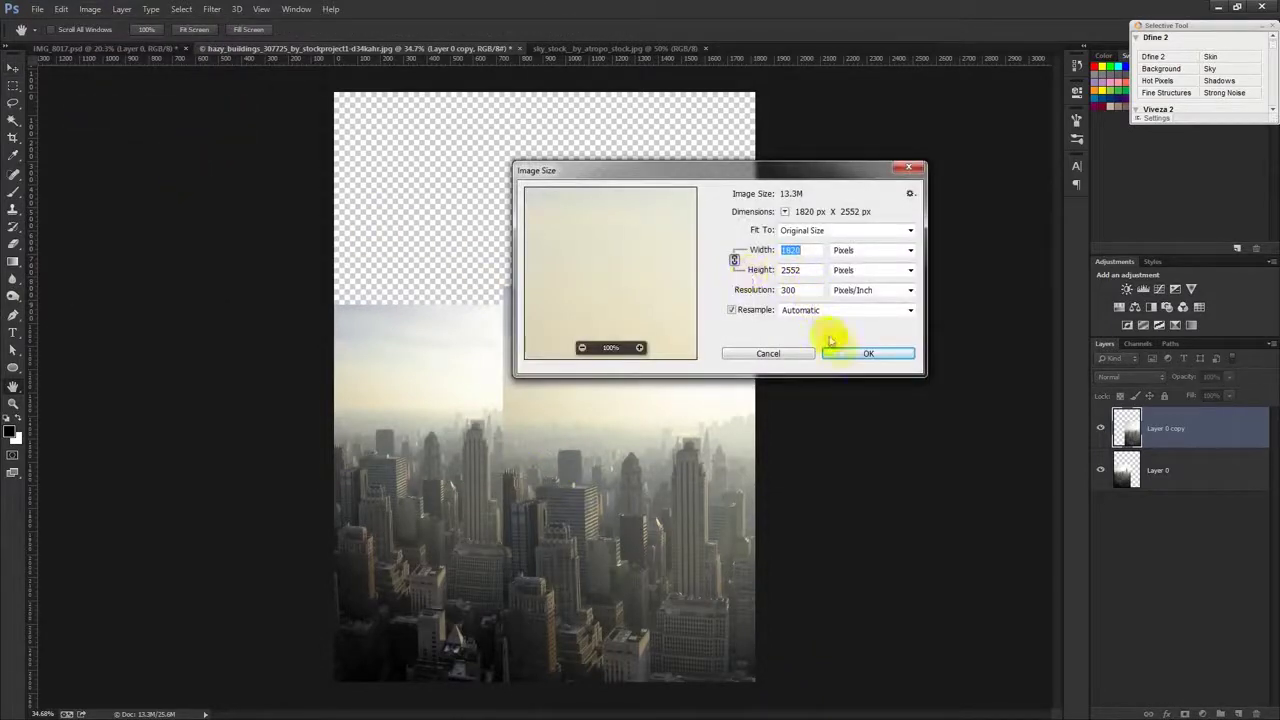
pyautogui.click(840, 353)
pyautogui.click(13, 243)
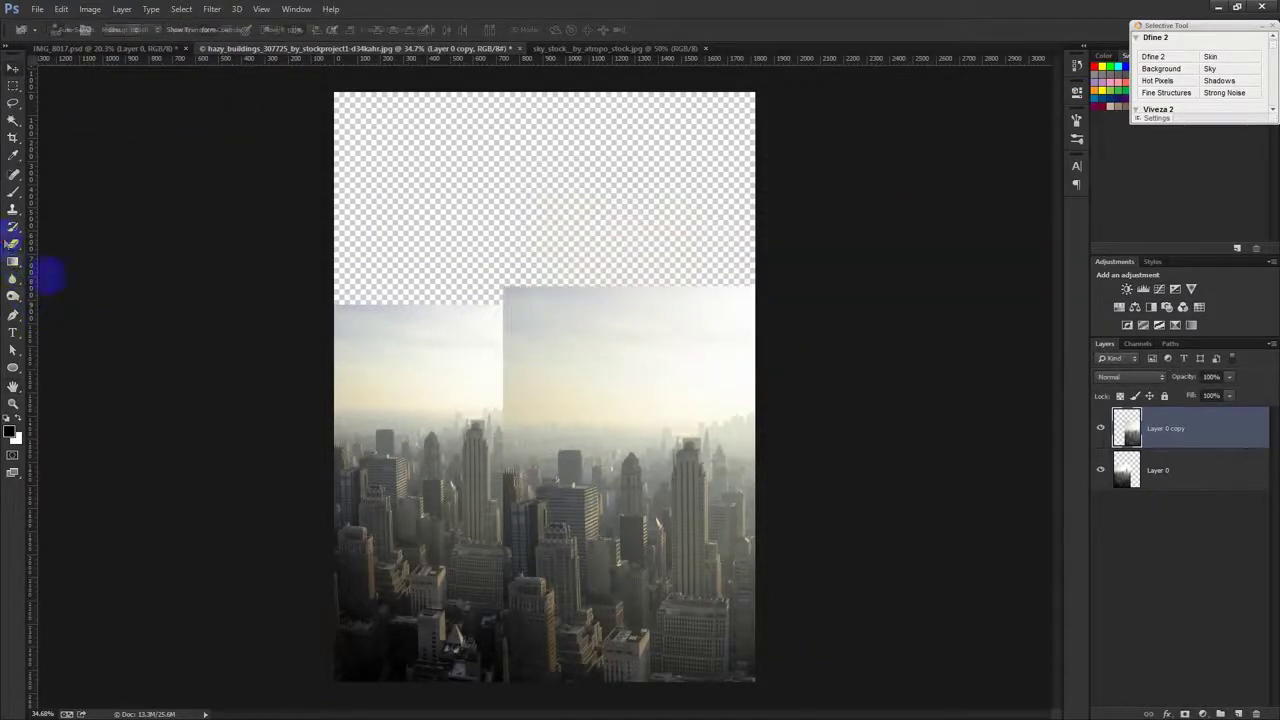
# Step: Mask the skyline copy and paint black to reveal the Empire State Building centrally
pyautogui.moveTo(423, 408)
pyautogui.mouseDown()
pyautogui.moveTo(437, 283)
pyautogui.moveTo(434, 371)
pyautogui.moveTo(463, 386)
pyautogui.moveTo(457, 500)
pyautogui.moveTo(480, 557)
pyautogui.moveTo(480, 678)
pyautogui.moveTo(643, 637)
pyautogui.mouseUp()
pyautogui.hotkey('ctrl', 'alt', 'z')
pyautogui.hotkey('ctrl', 'alt', 'z')
pyautogui.hotkey('ctrl', 'alt', 'z')
pyautogui.click(1183, 713)
pyautogui.click(13, 190)
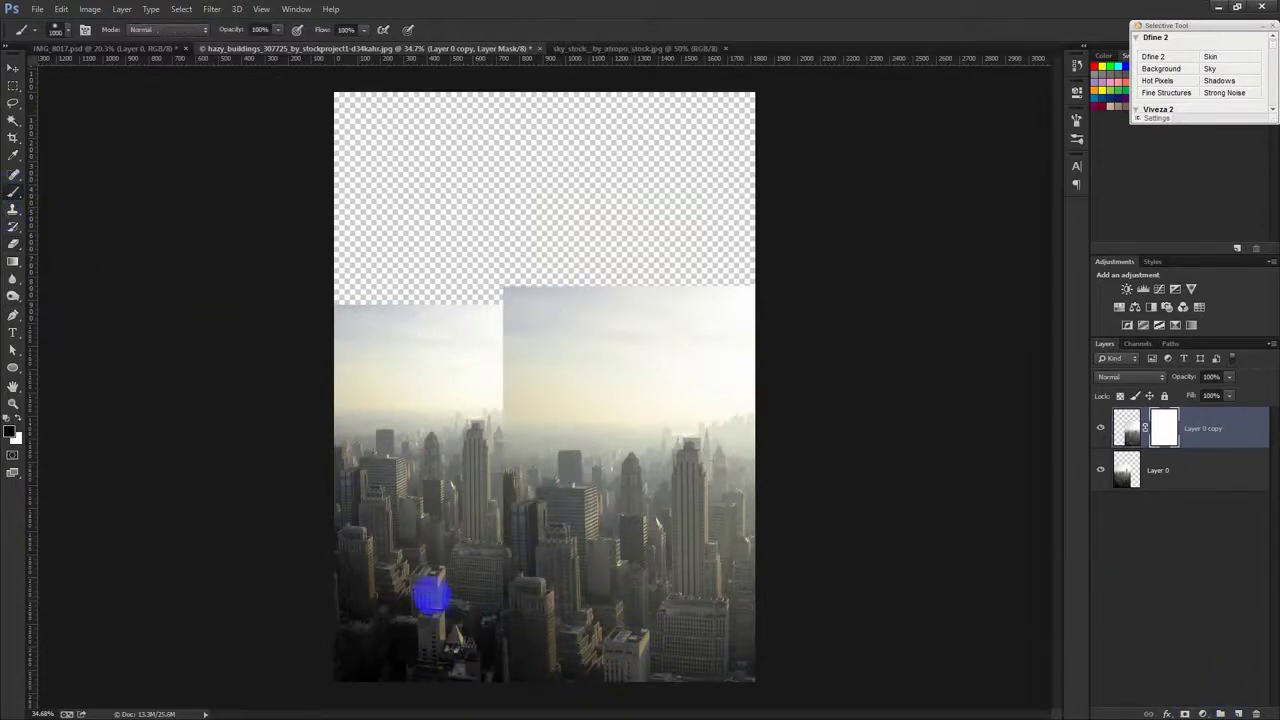
pyautogui.moveTo(432, 588)
pyautogui.mouseDown()
pyautogui.moveTo(471, 634)
pyautogui.moveTo(470, 580)
pyautogui.mouseUp()
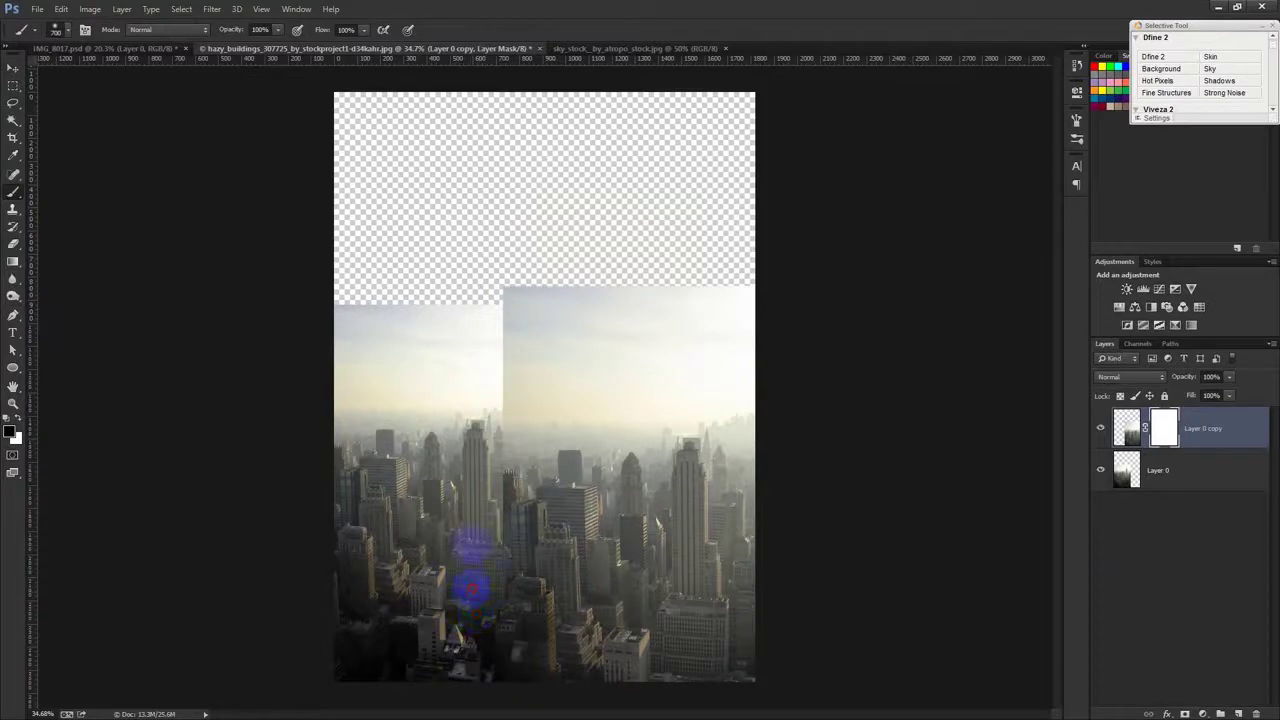
pyautogui.moveTo(489, 508)
pyautogui.mouseDown()
pyautogui.moveTo(500, 440)
pyautogui.moveTo(491, 663)
pyautogui.mouseUp()
pyautogui.click(840, 476)
pyautogui.keyDown('shift'); pyautogui.click(1166, 432); pyautogui.keyUp('shift')
# Step: Paint white on the mask to restore the right-side buildings, then merge the copy down
pyautogui.click(18, 418)
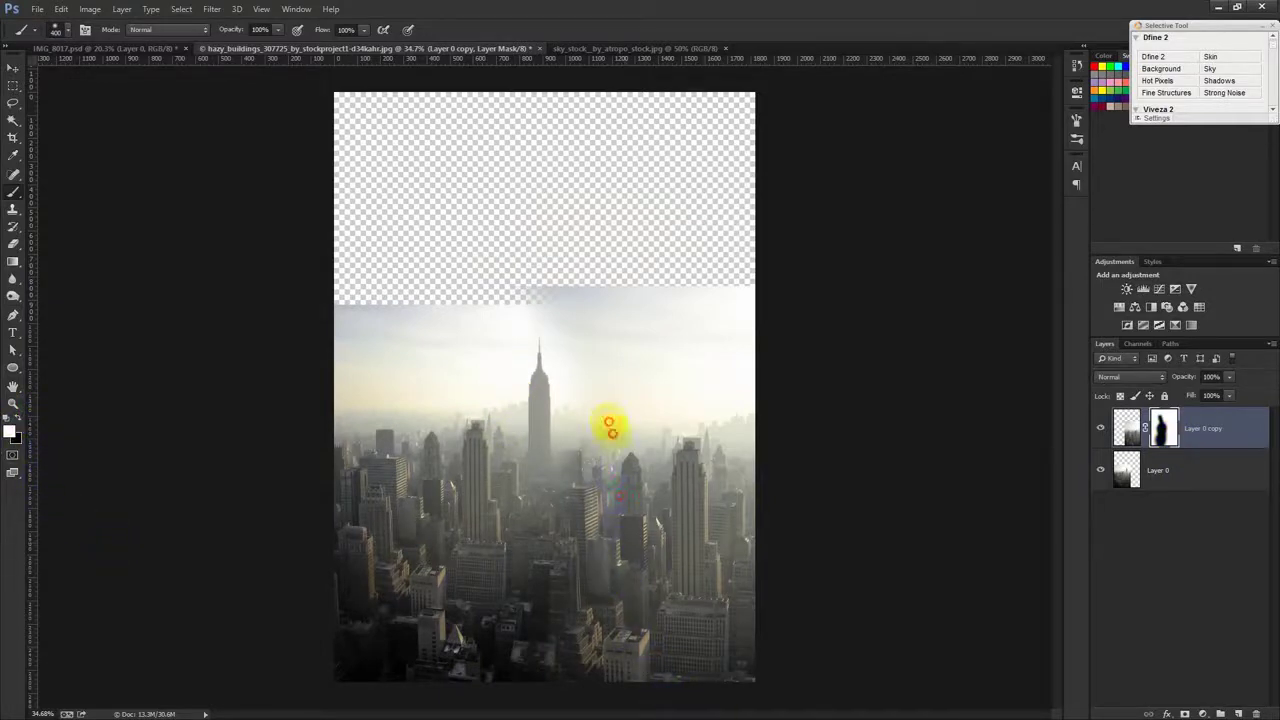
pyautogui.moveTo(608, 688); pyautogui.dragTo(565, 669)
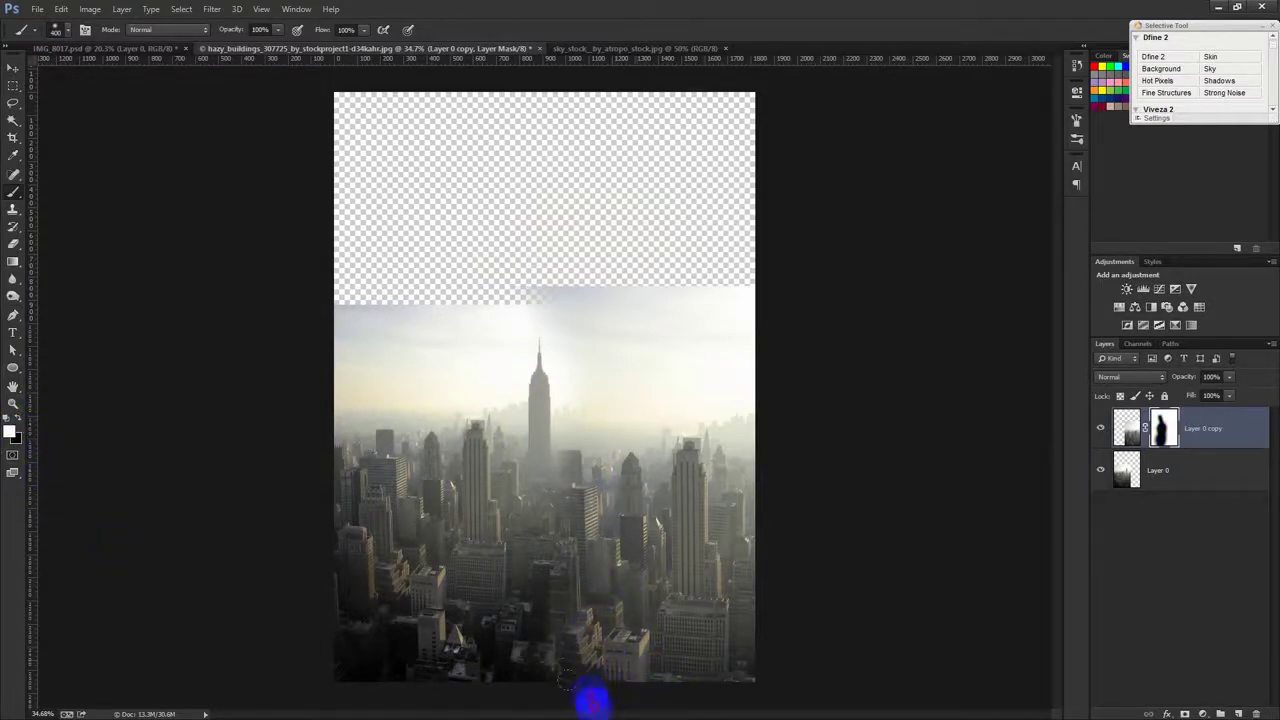
pyautogui.moveTo(598, 712)
pyautogui.mouseDown()
pyautogui.moveTo(549, 683)
pyautogui.moveTo(523, 600)
pyautogui.moveTo(546, 680)
pyautogui.moveTo(570, 573)
pyautogui.moveTo(615, 587)
pyautogui.moveTo(634, 409)
pyautogui.mouseUp()
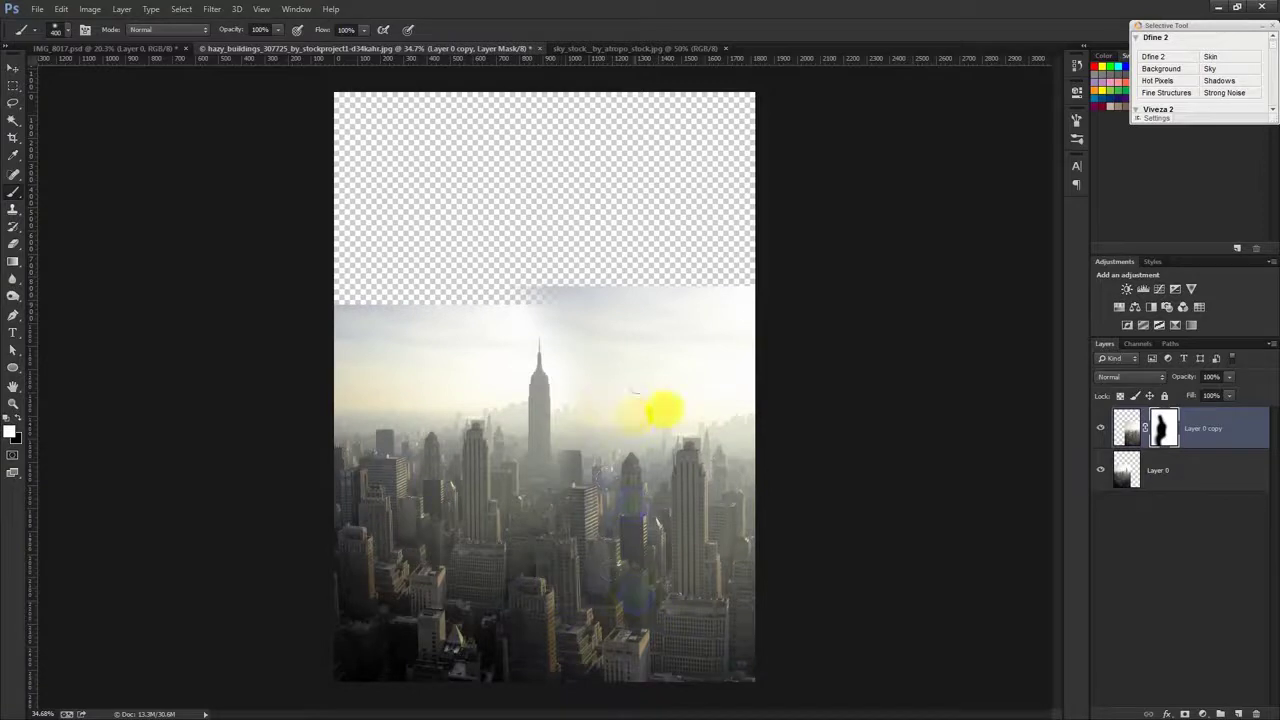
pyautogui.click(12, 68)
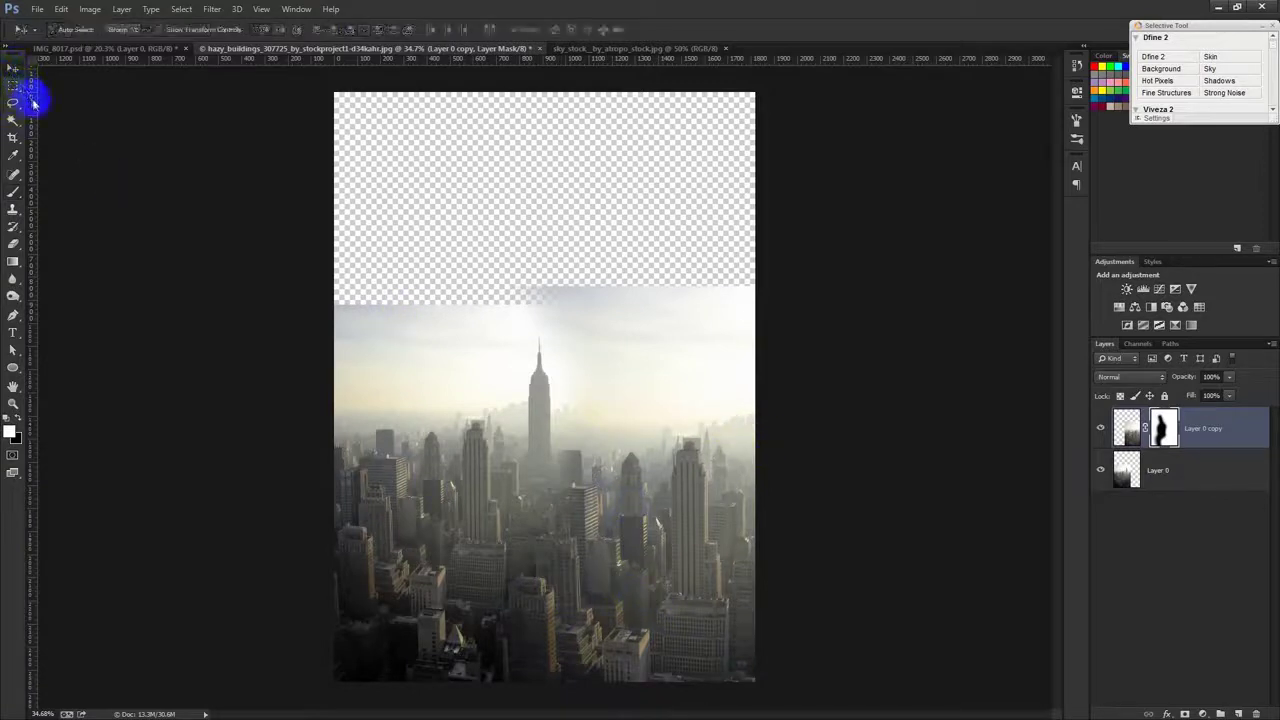
pyautogui.hotkey('ctrl', 'e')
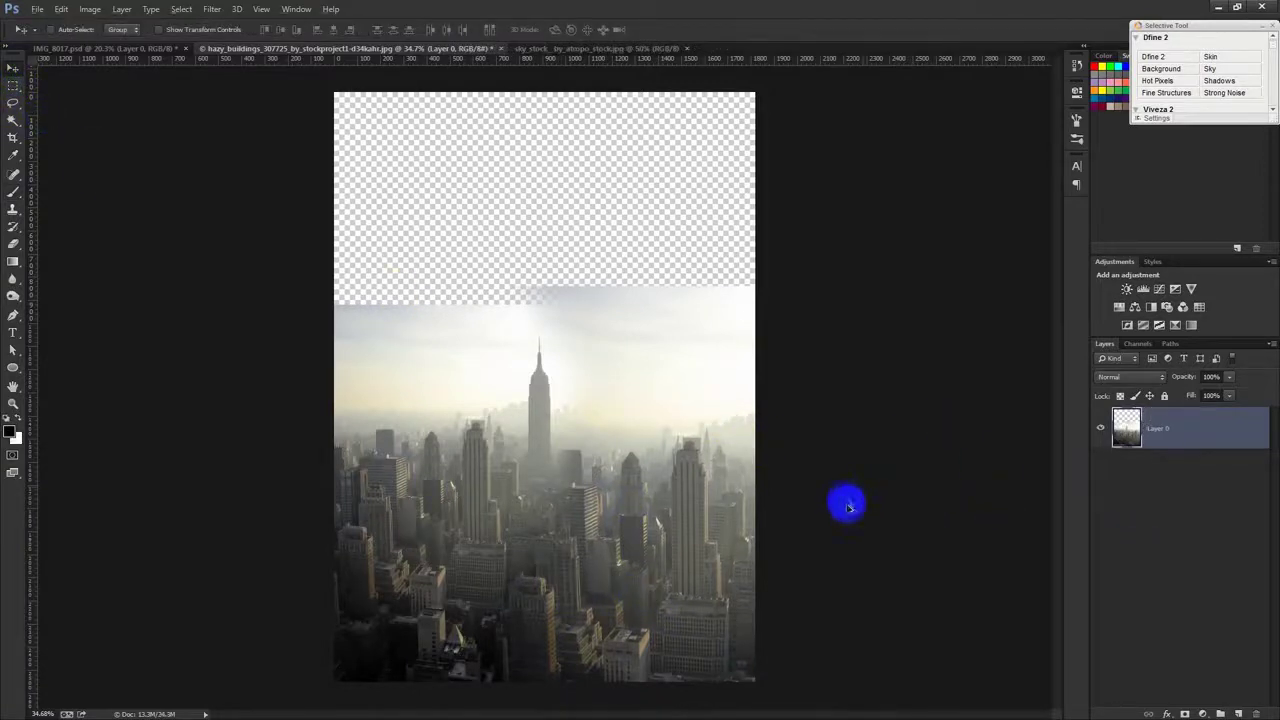
# Step: Add a grey #a8a8a8 solid colour fill layer beneath the city layer
pyautogui.scroll(-1, 795, 410)
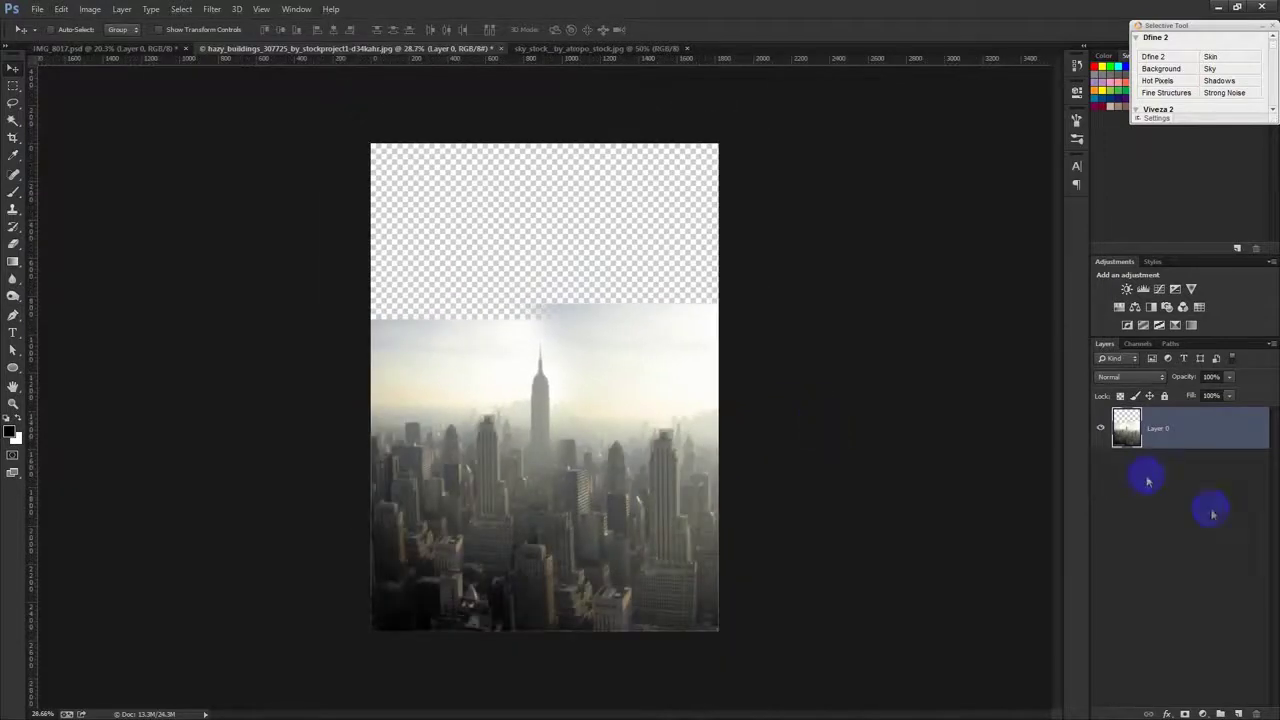
pyautogui.click(1200, 712)
pyautogui.click(1186, 423)
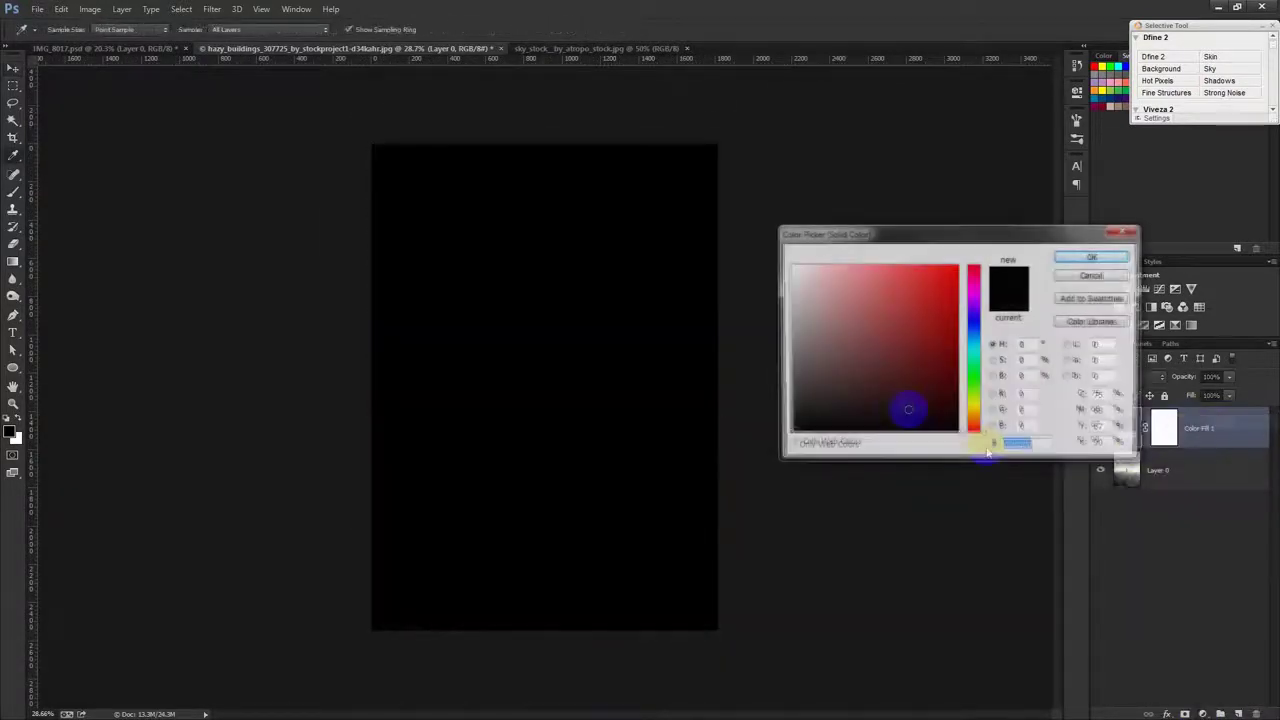
pyautogui.moveTo(780, 400); pyautogui.dragTo(714, 320)
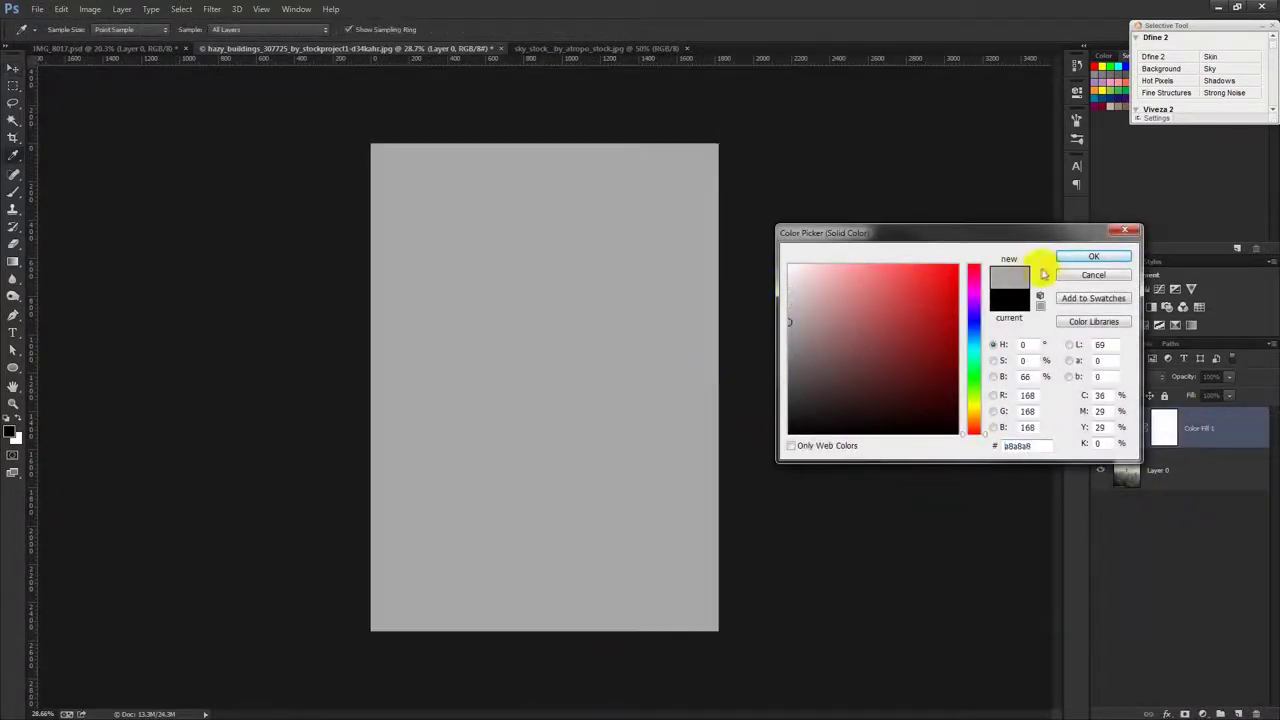
pyautogui.click(1075, 258)
pyautogui.moveTo(1200, 430); pyautogui.dragTo(1143, 491)
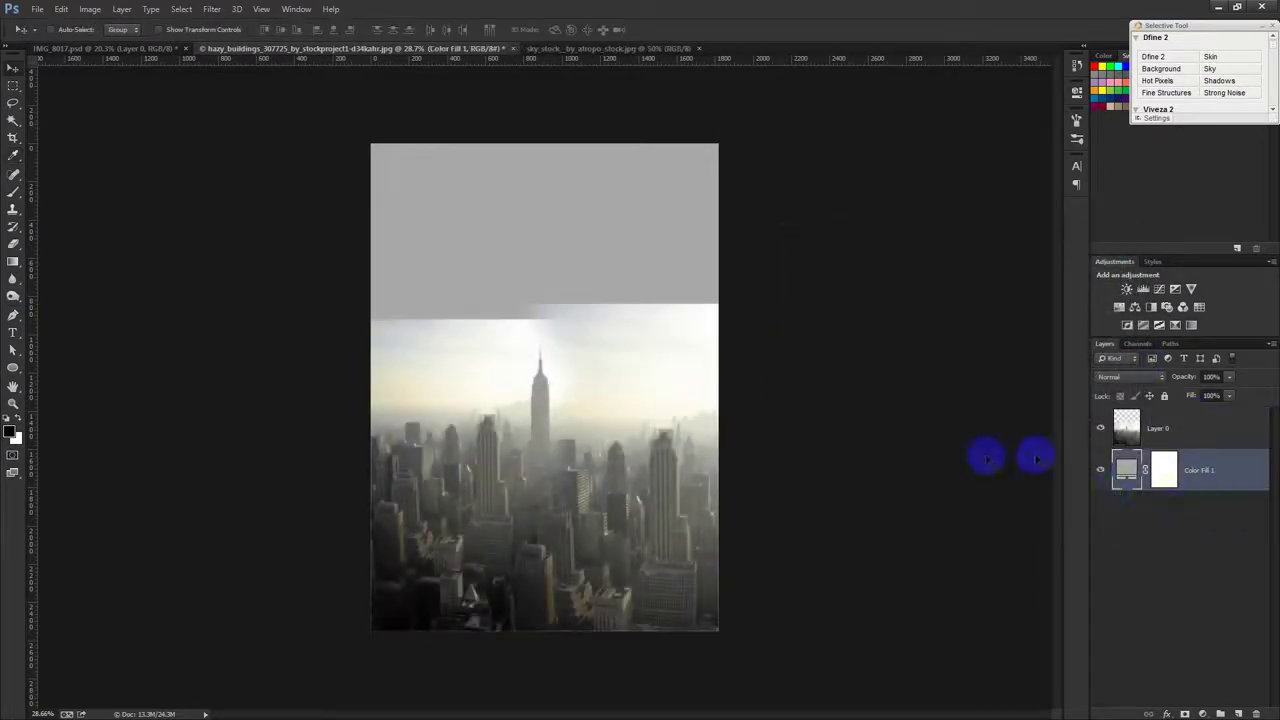
# Step: Bring the sky_stock cloud photo in as Layer 1 beneath the city, filling the top
pyautogui.click(168, 50)
pyautogui.click(560, 50)
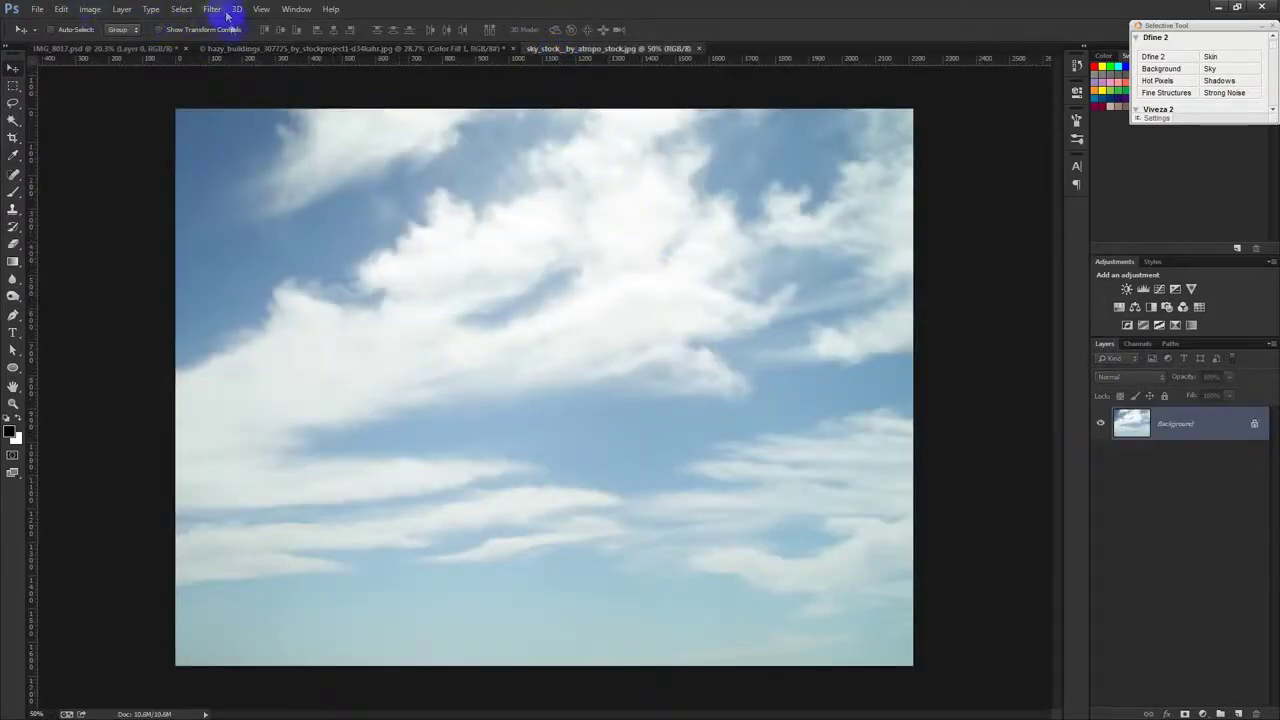
pyautogui.moveTo(300, 57); pyautogui.dragTo(325, 95)
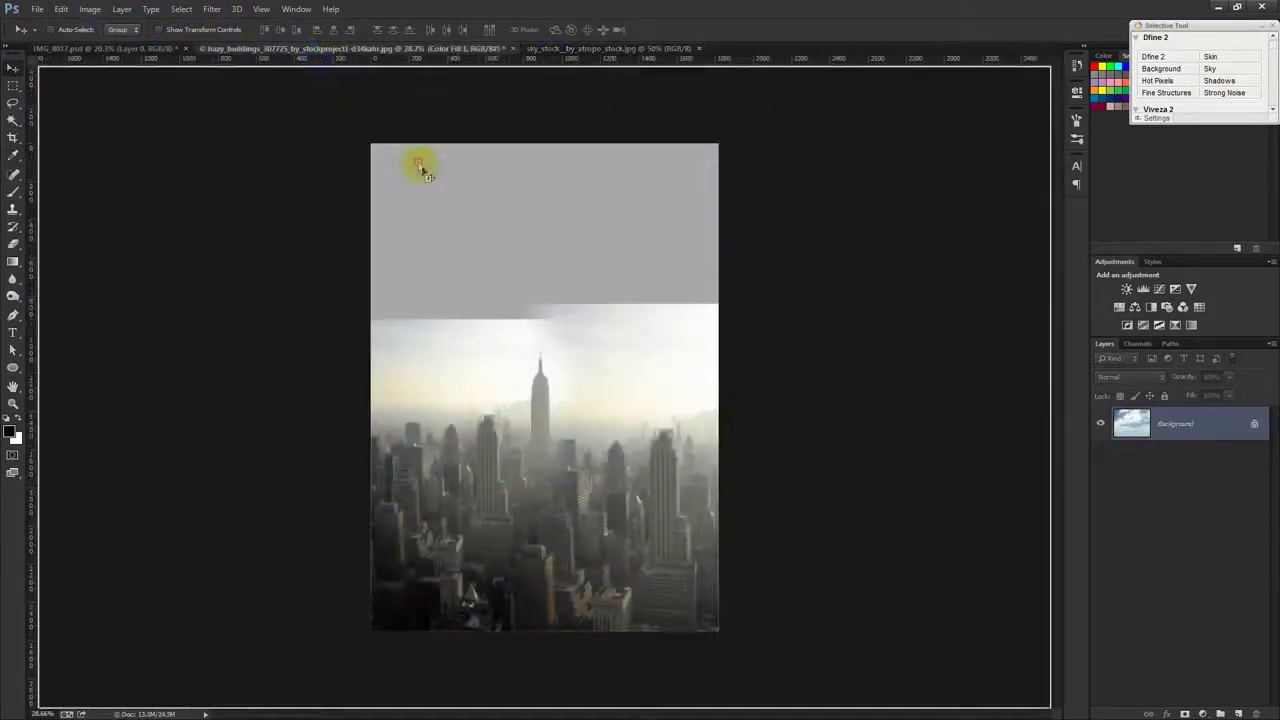
pyautogui.moveTo(300, 50); pyautogui.dragTo(423, 168)
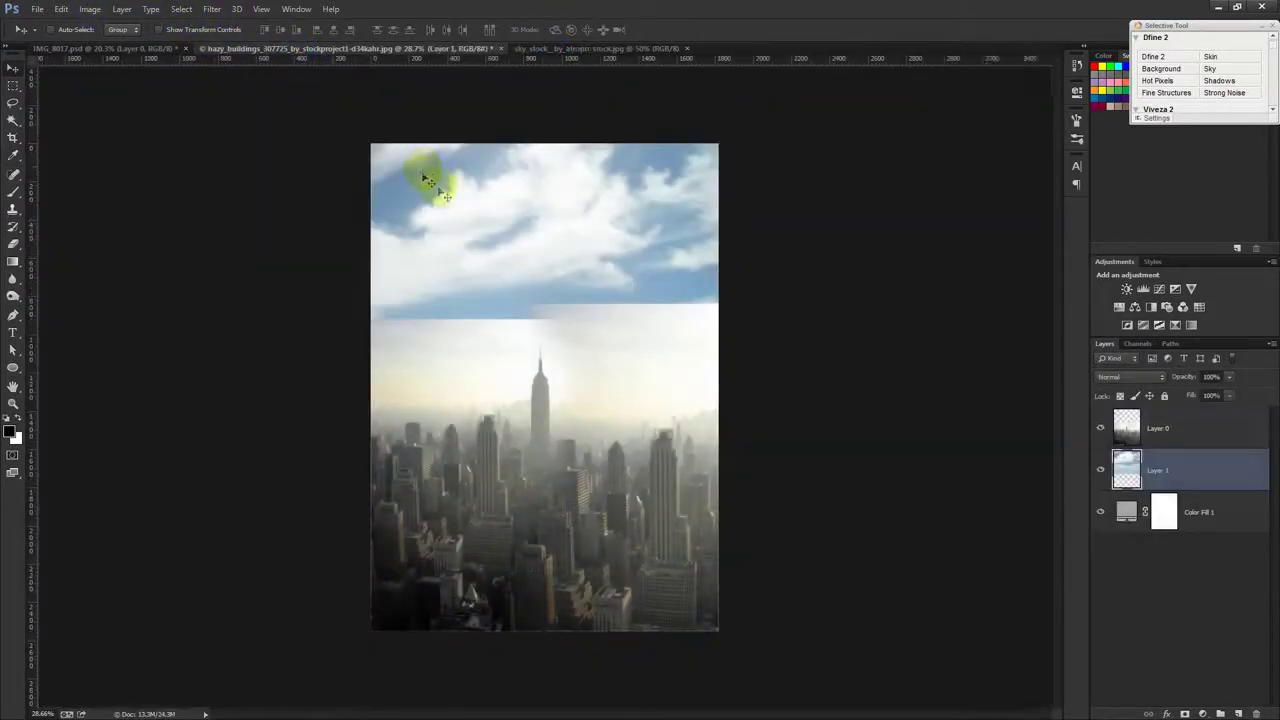
pyautogui.click(1160, 430)
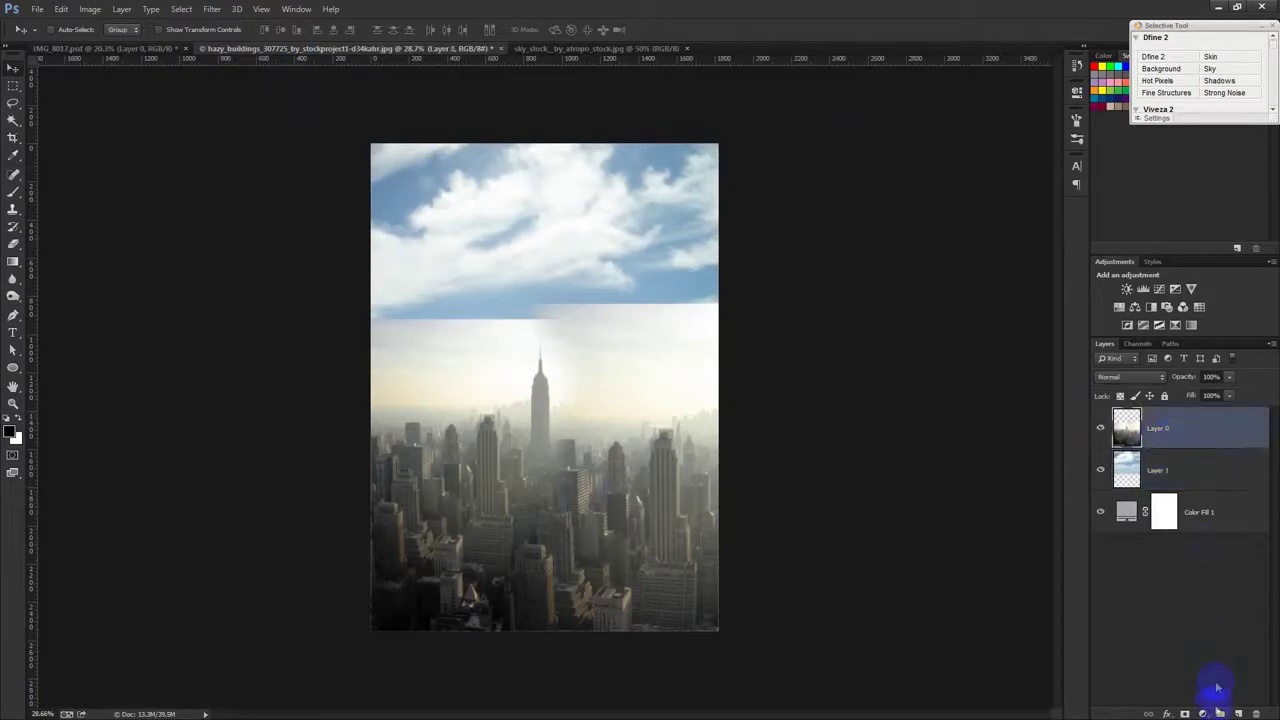
# Step: Mask Layer 0 and draw vertical black-to-white gradients fading the skyline's top into the clouds
pyautogui.click(1185, 713)
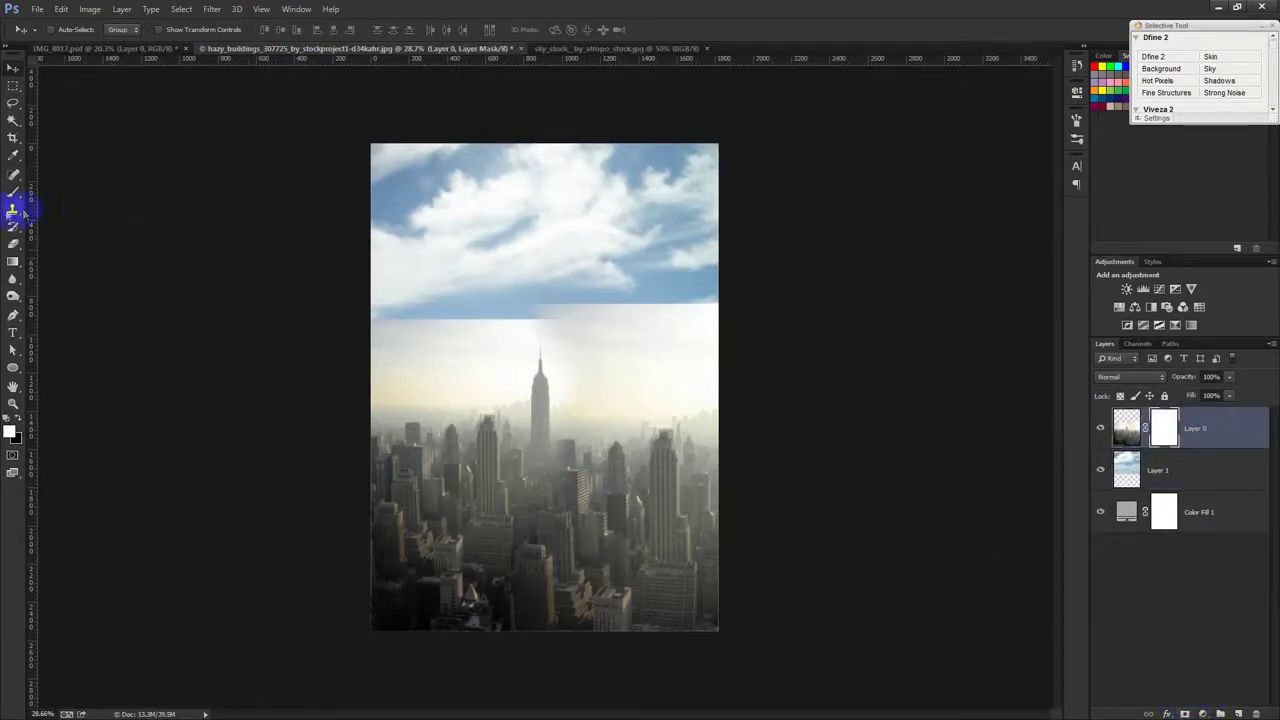
pyautogui.click(14, 261)
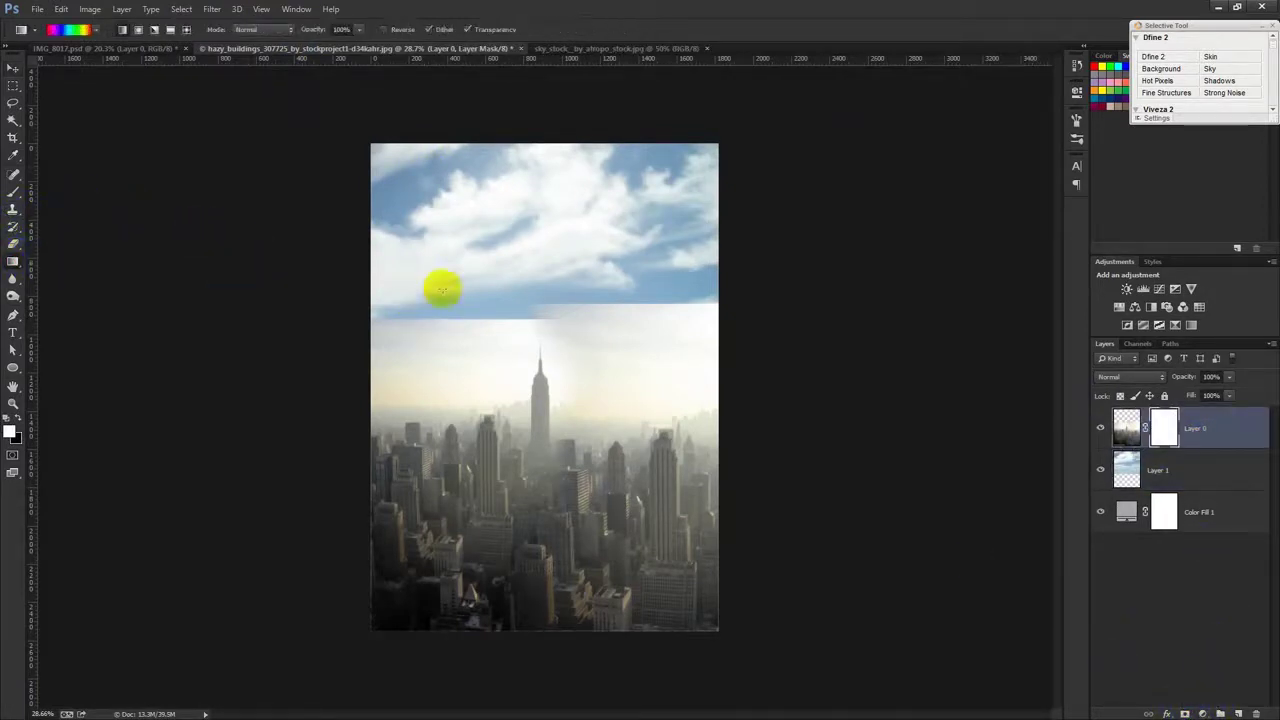
pyautogui.click(96, 32)
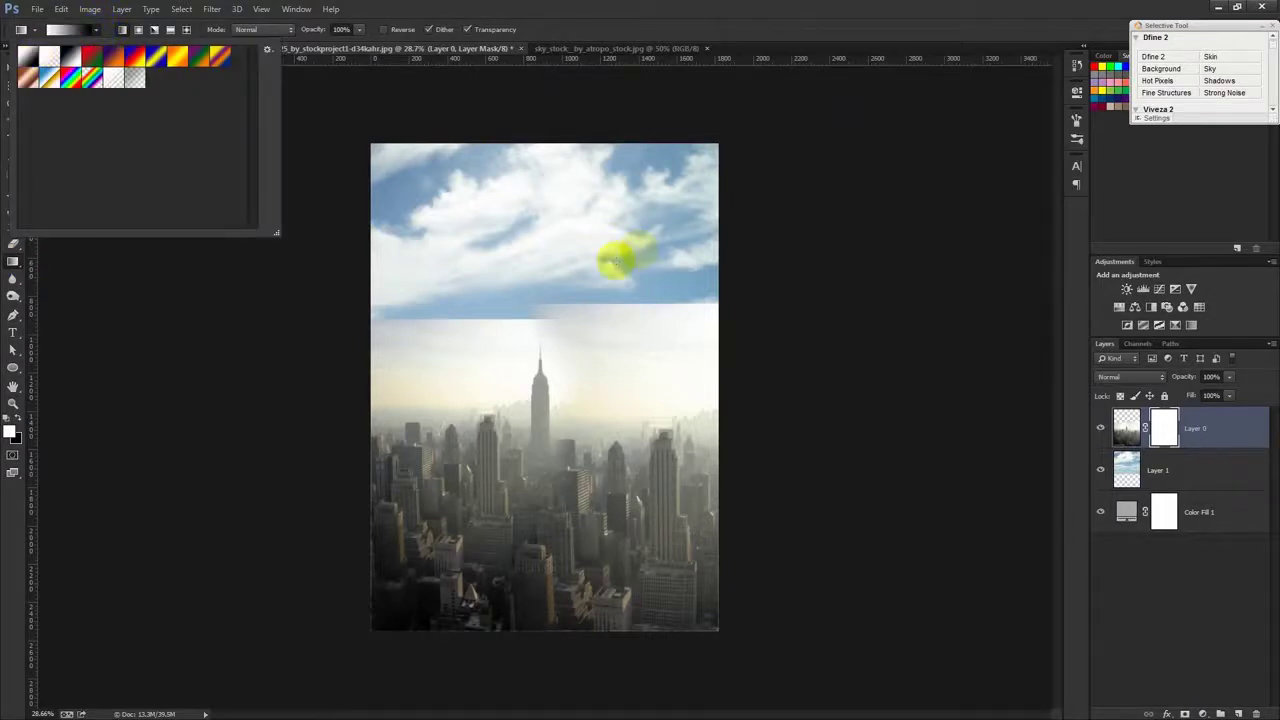
pyautogui.click(571, 277)
pyautogui.moveTo(583, 337)
pyautogui.mouseDown()
pyautogui.moveTo(591, 401)
pyautogui.moveTo(589, 229)
pyautogui.mouseUp()
pyautogui.moveTo(594, 378)
pyautogui.mouseDown()
pyautogui.moveTo(590, 330)
pyautogui.moveTo(594, 400)
pyautogui.mouseUp()
pyautogui.moveTo(585, 331); pyautogui.dragTo(590, 406)
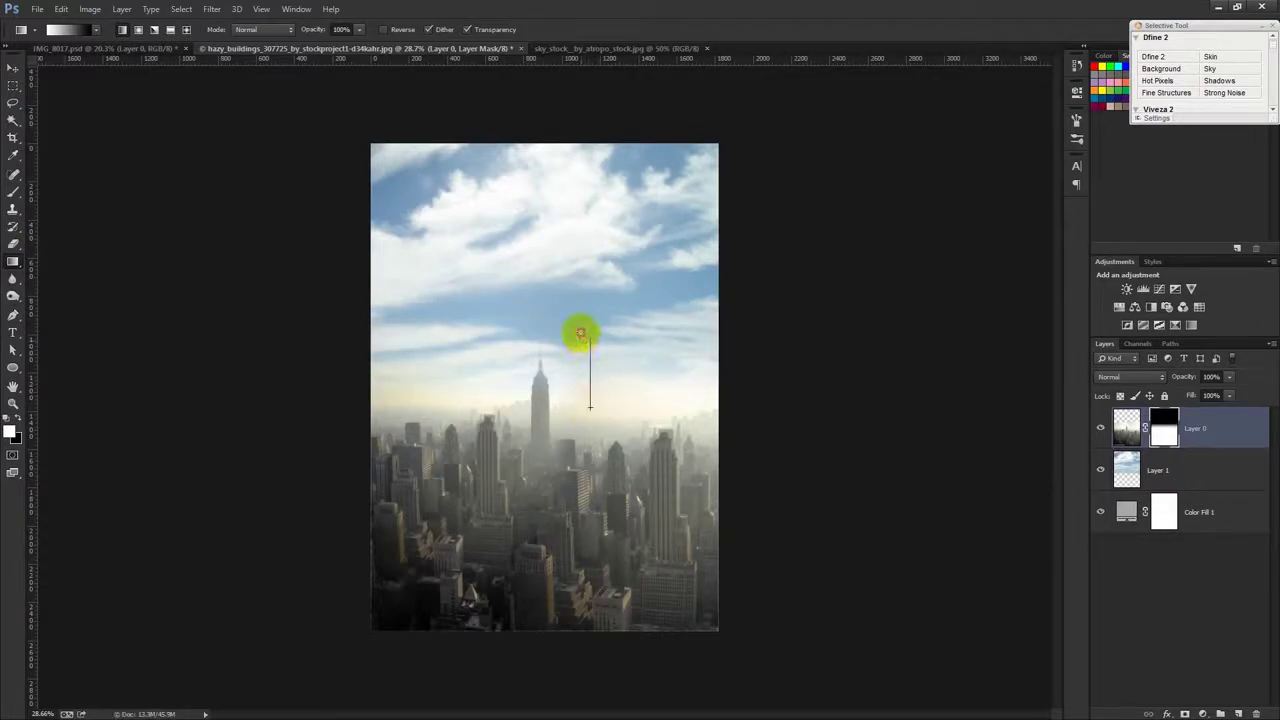
pyautogui.moveTo(578, 422); pyautogui.dragTo(577, 338)
pyautogui.moveTo(576, 383); pyautogui.dragTo(572, 280)
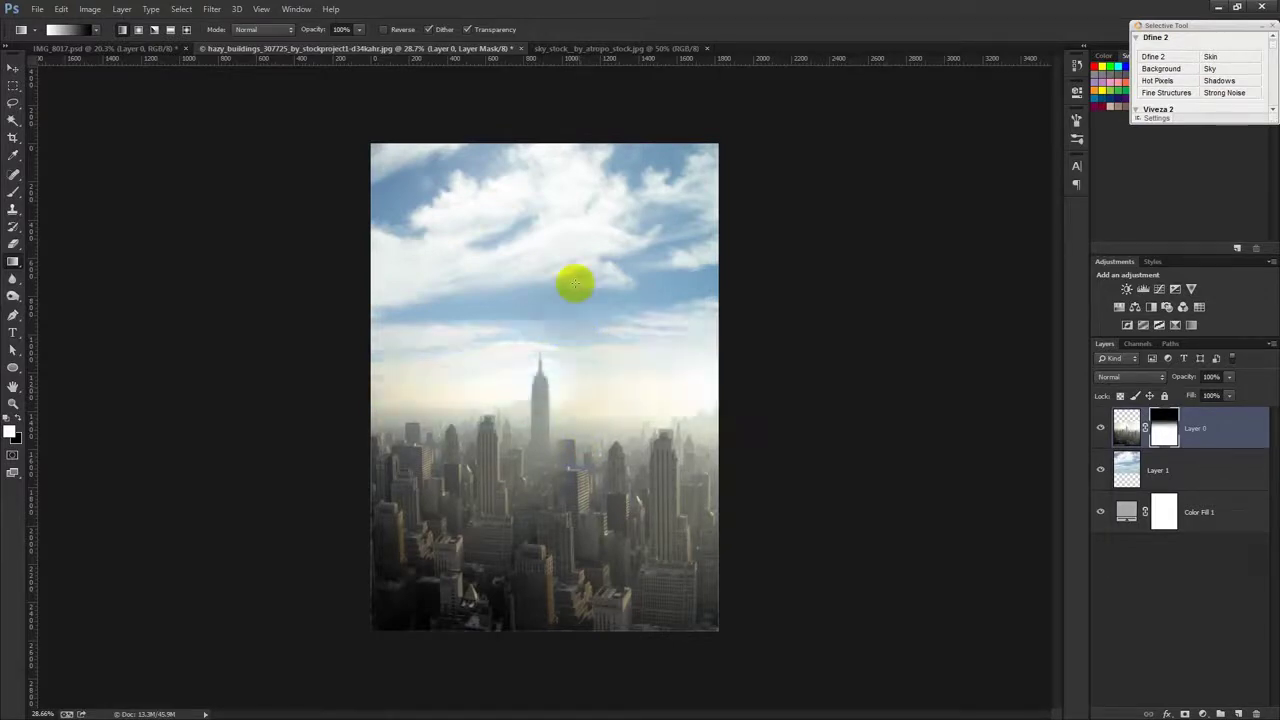
pyautogui.moveTo(575, 408)
pyautogui.mouseDown()
pyautogui.moveTo(575, 326)
pyautogui.moveTo(574, 368)
pyautogui.moveTo(586, 363)
pyautogui.mouseUp()
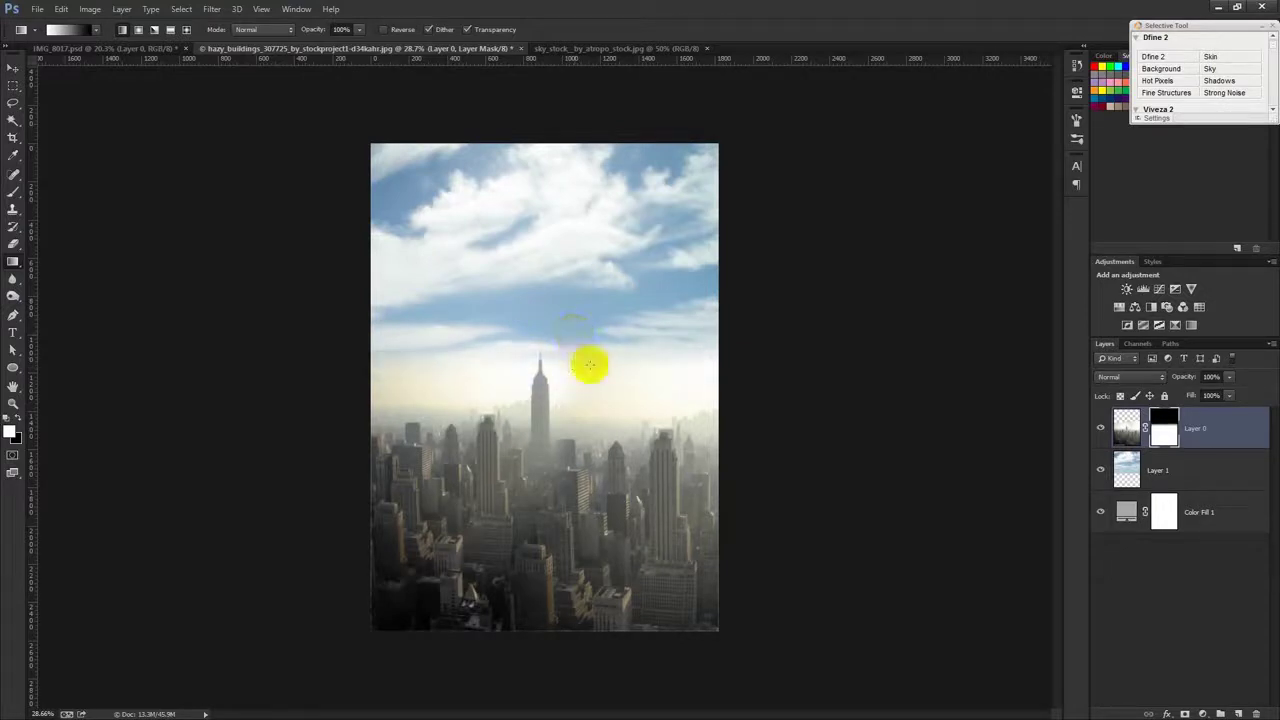
pyautogui.scroll(2, 586, 355)
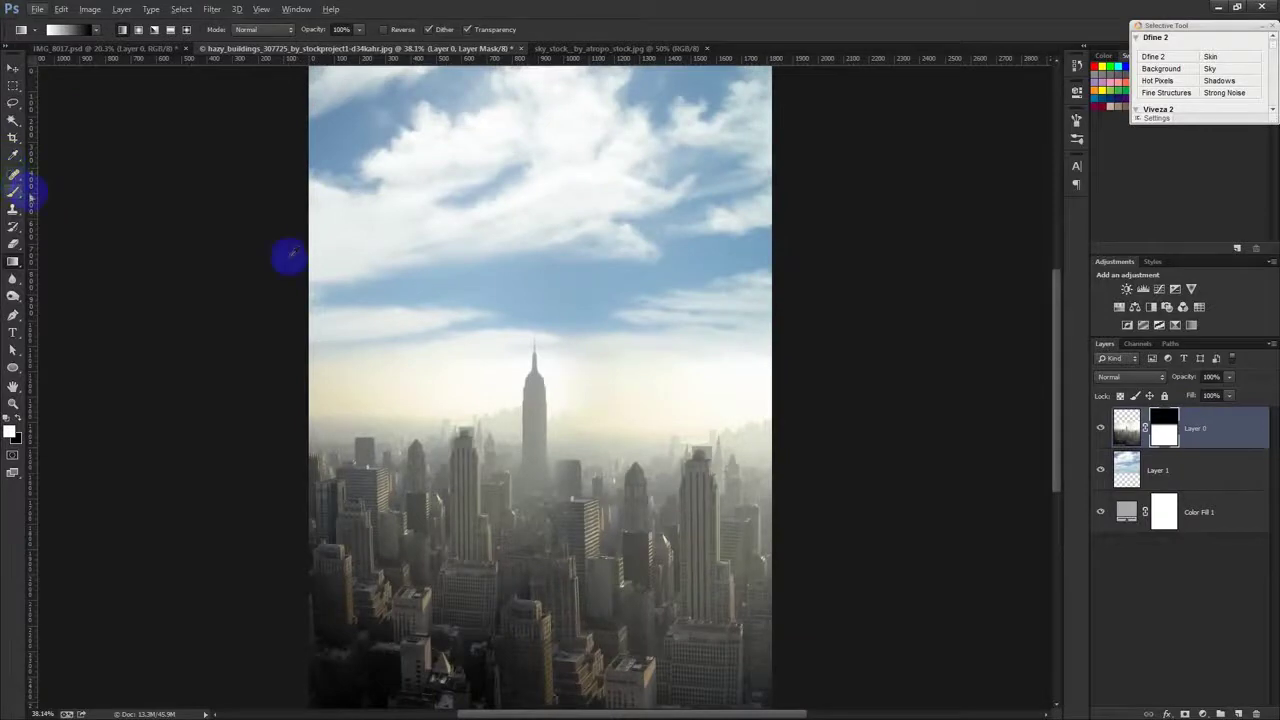
pyautogui.scroll(-1, 858, 368)
# Step: Desaturate sky Layer 1 to saturation -68 with Hue/Saturation, keeping hue near 0
pyautogui.click(1176, 470)
pyautogui.click(89, 9)
pyautogui.moveTo(109, 44)
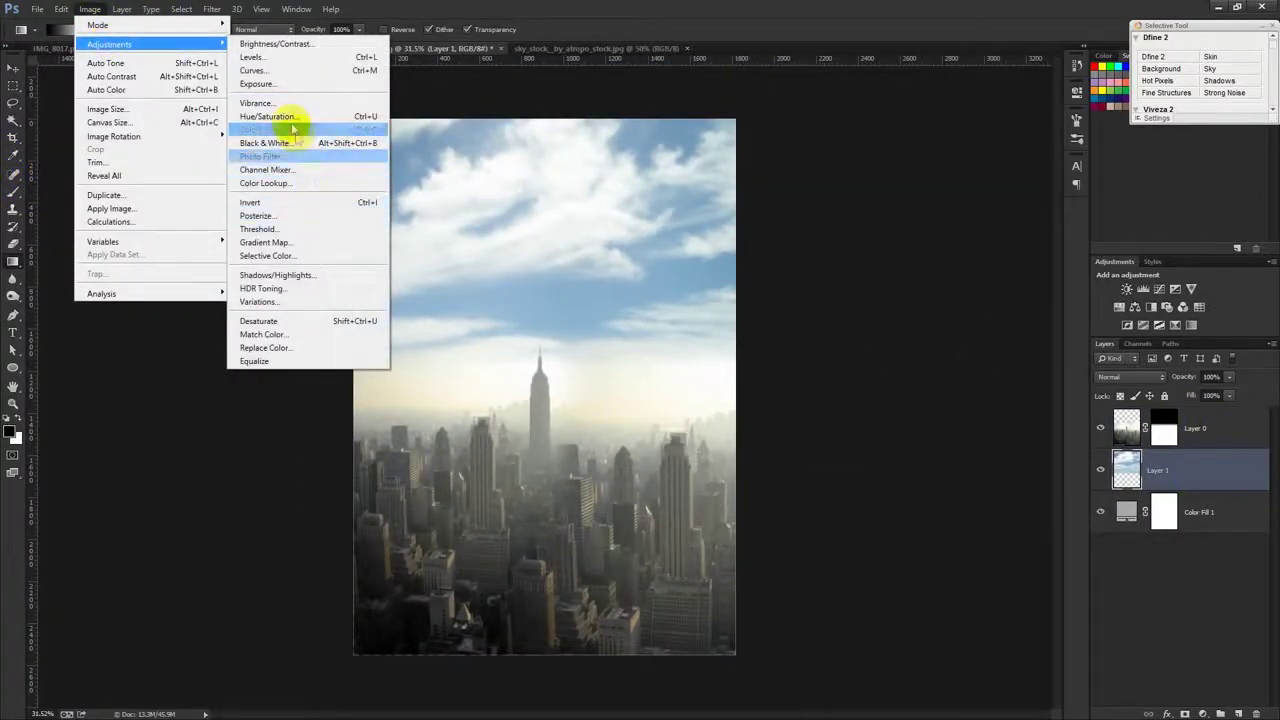
pyautogui.click(268, 116)
pyautogui.moveTo(938, 276); pyautogui.dragTo(921, 279)
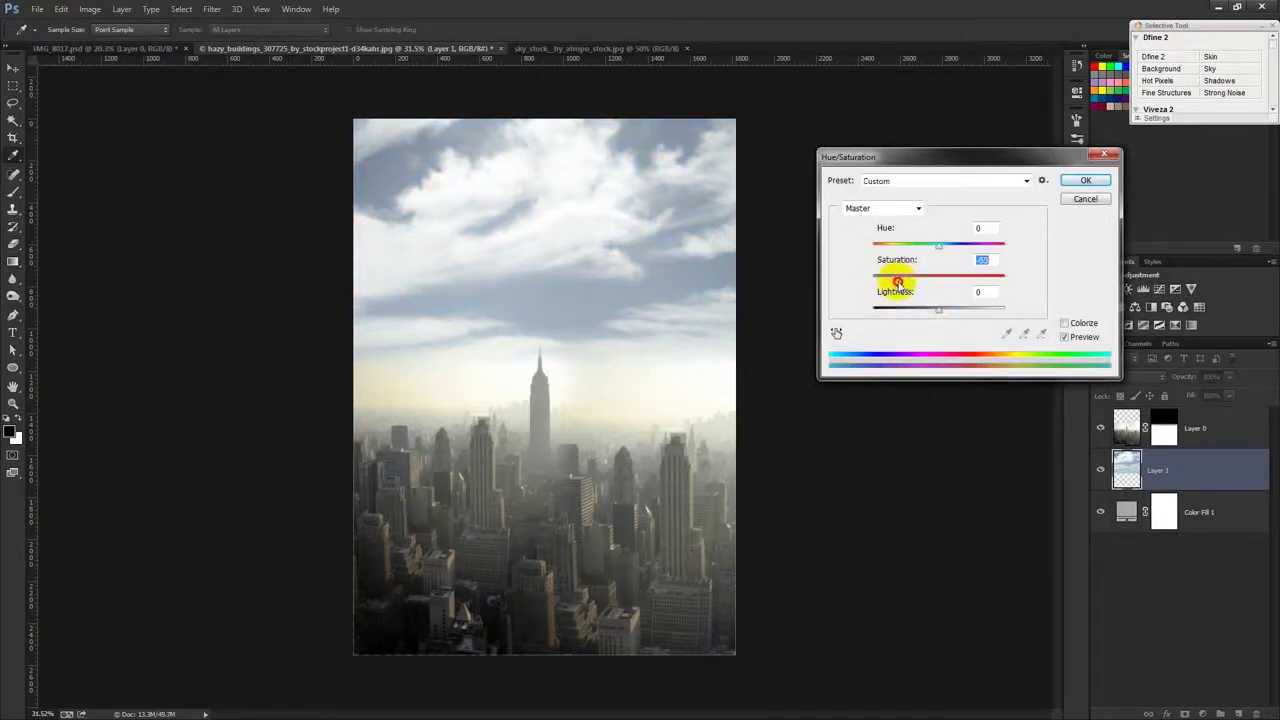
pyautogui.moveTo(897, 277)
pyautogui.mouseDown()
pyautogui.moveTo(954, 244)
pyautogui.moveTo(871, 246)
pyautogui.moveTo(889, 245)
pyautogui.mouseUp()
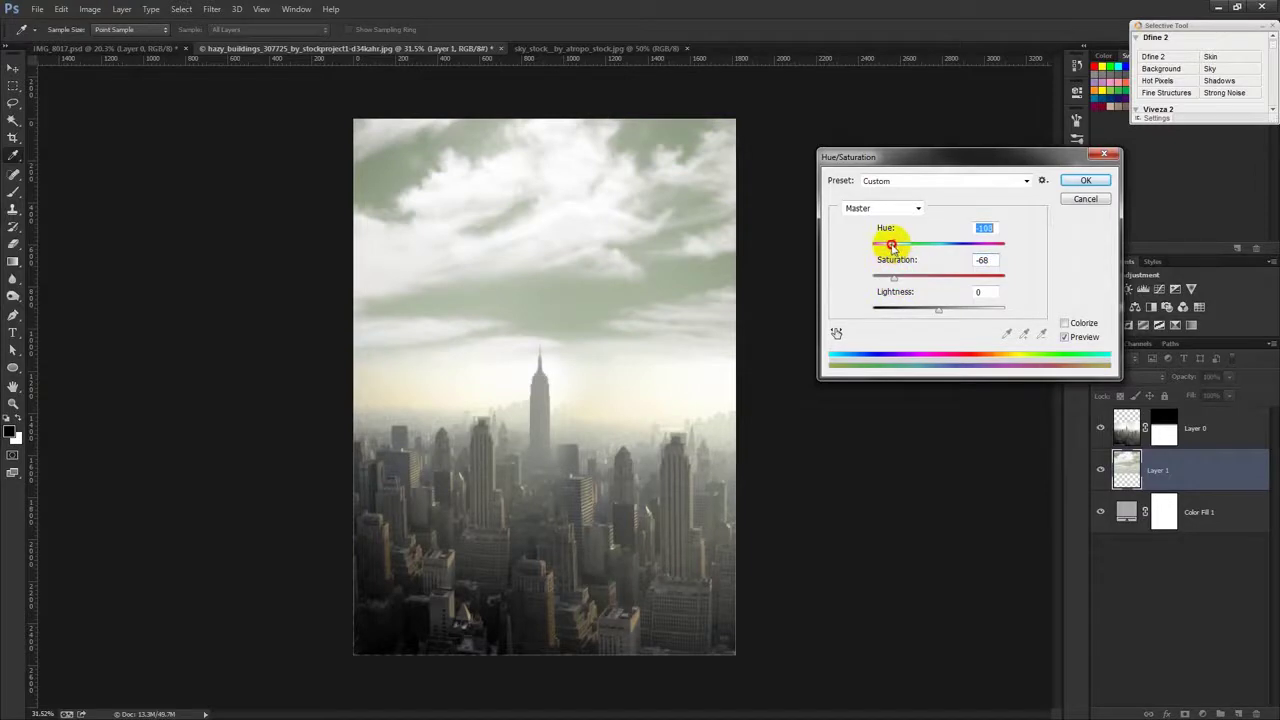
pyautogui.moveTo(888, 246); pyautogui.dragTo(939, 254)
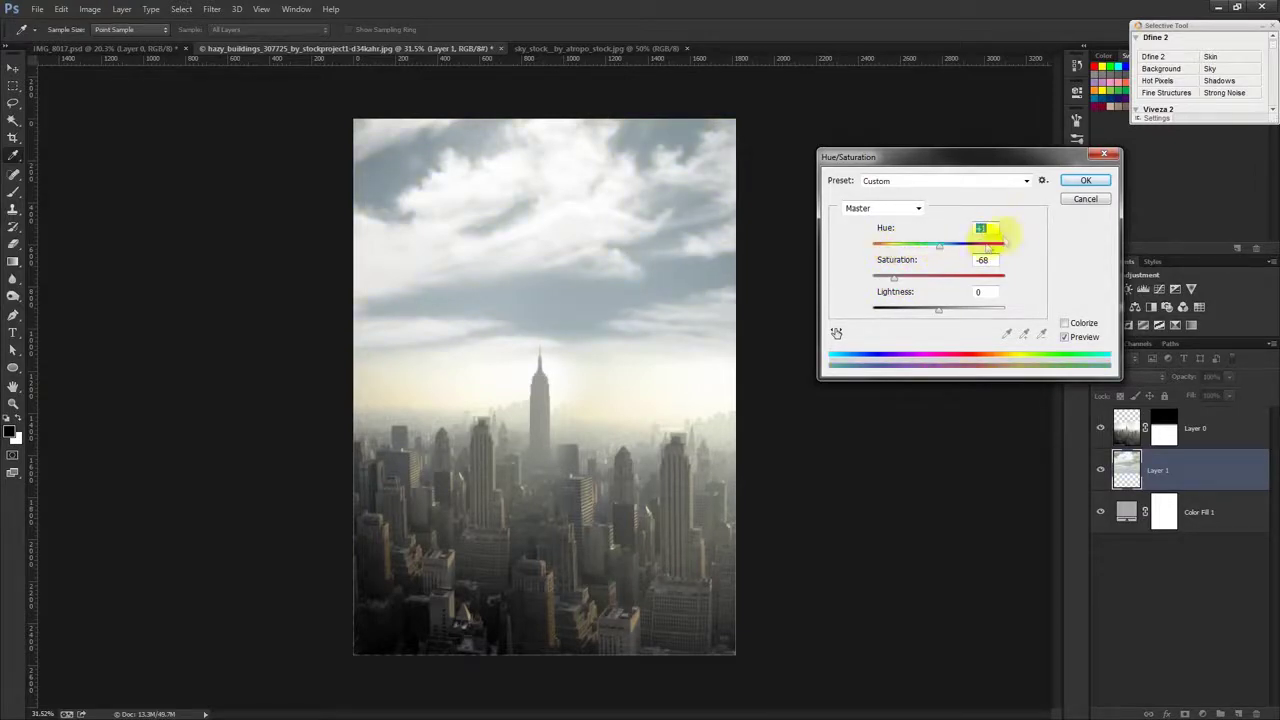
pyautogui.click(1088, 181)
pyautogui.scroll(1, 515, 323)
pyautogui.click(89, 9)
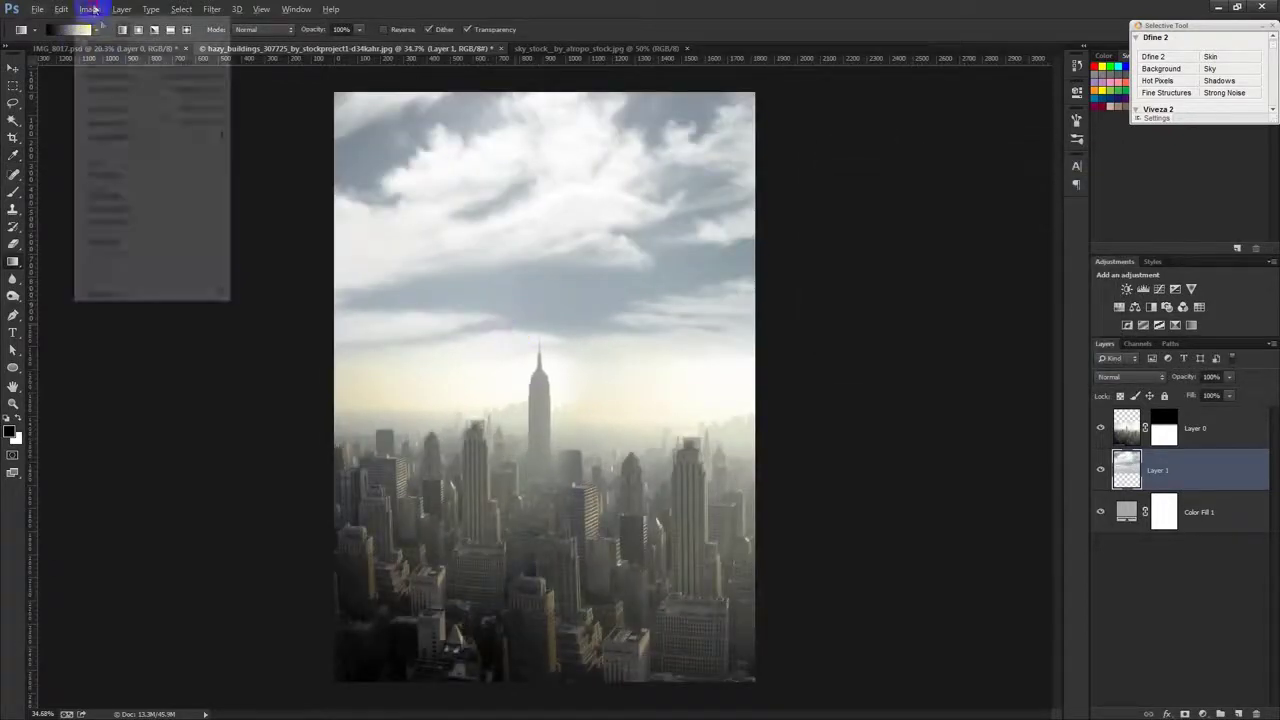
pyautogui.moveTo(150, 44)
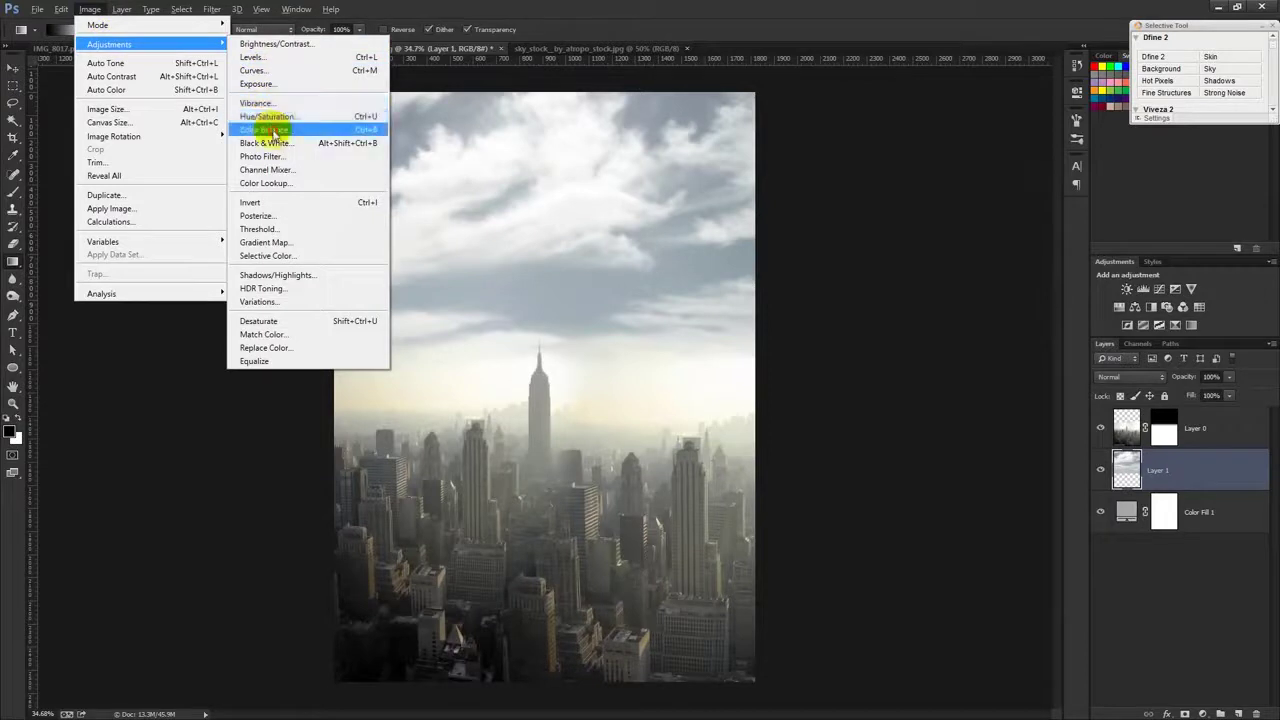
# Step: Set the sky's Color Balance midtones Yellow/Blue level to -11
pyautogui.click(273, 131)
pyautogui.click(995, 287)
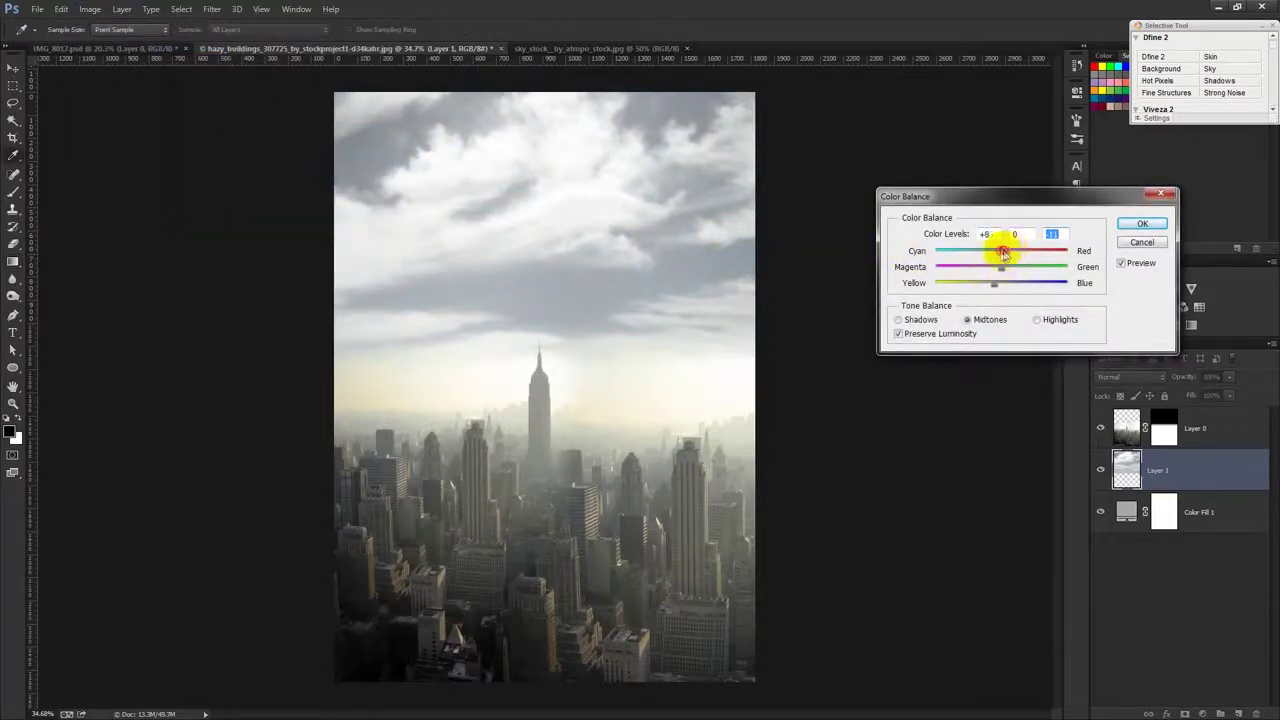
pyautogui.click(1142, 223)
# Step: Drag the man from IMG_8017 into the composite, above the city and sky layers
pyautogui.press('g')
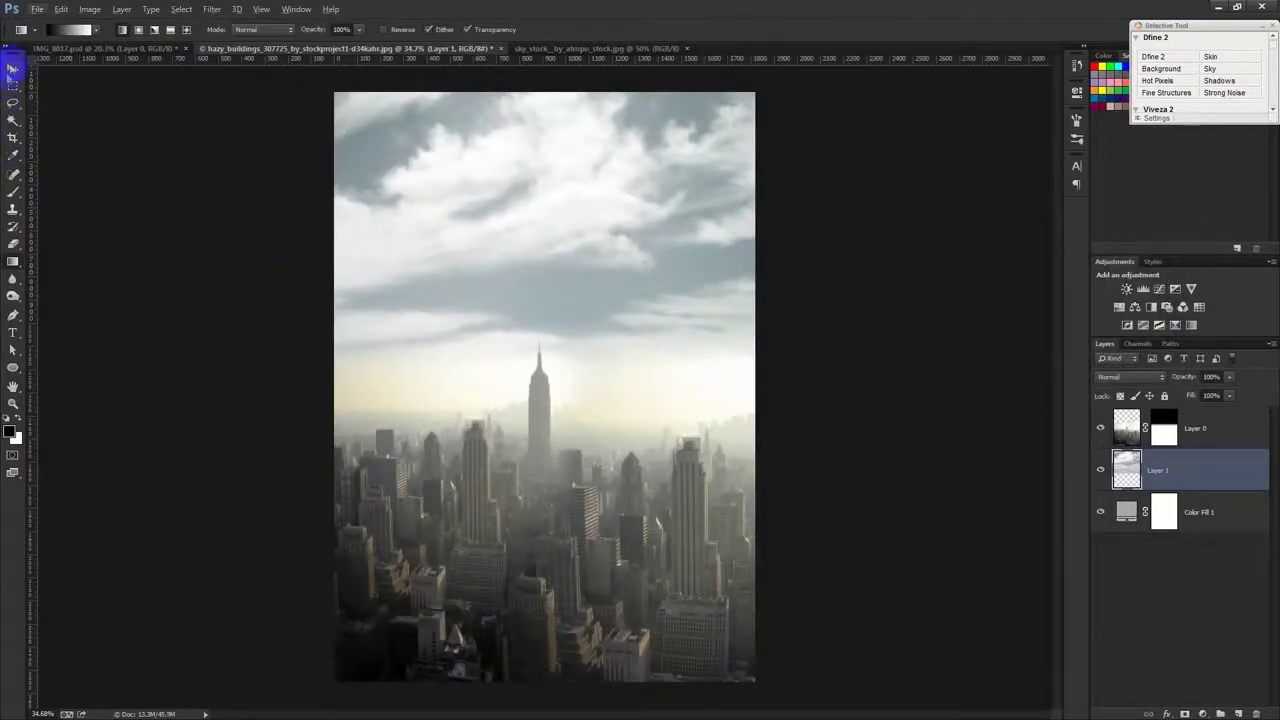
pyautogui.click(12, 70)
pyautogui.click(400, 52)
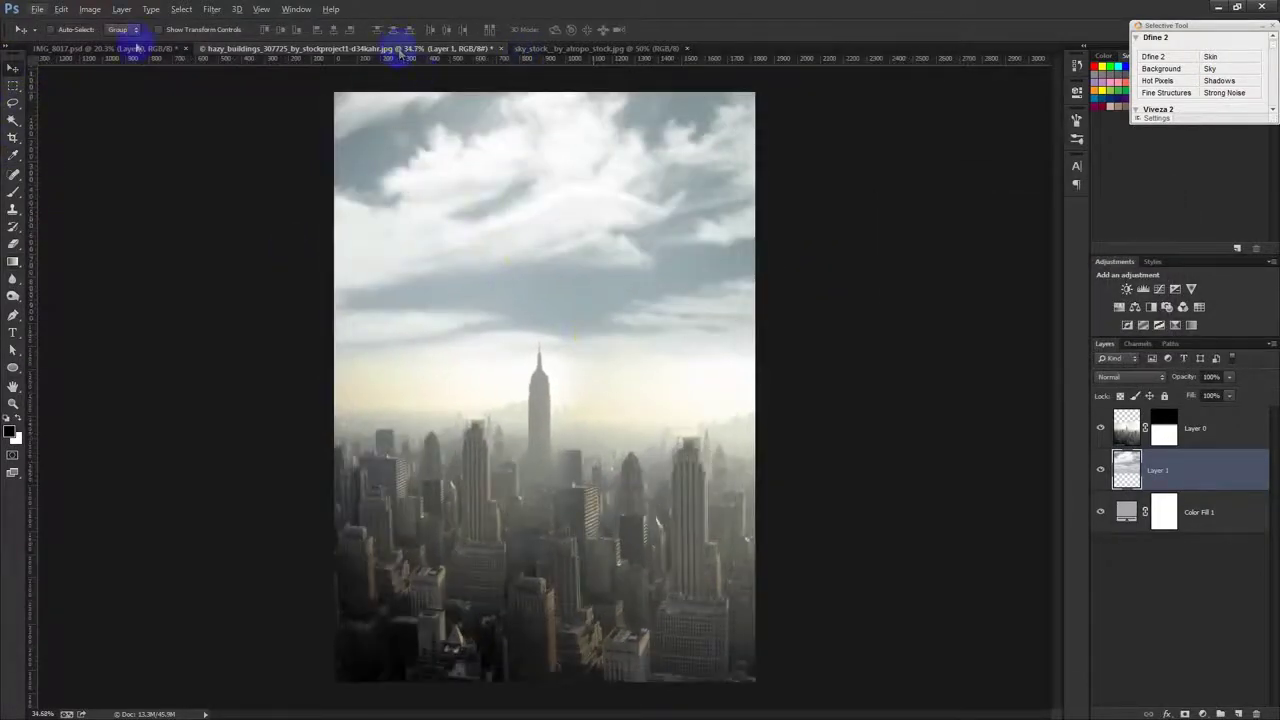
pyautogui.click(105, 50)
pyautogui.moveTo(457, 286)
pyautogui.mouseDown()
pyautogui.moveTo(467, 40)
pyautogui.moveTo(594, 262)
pyautogui.mouseUp()
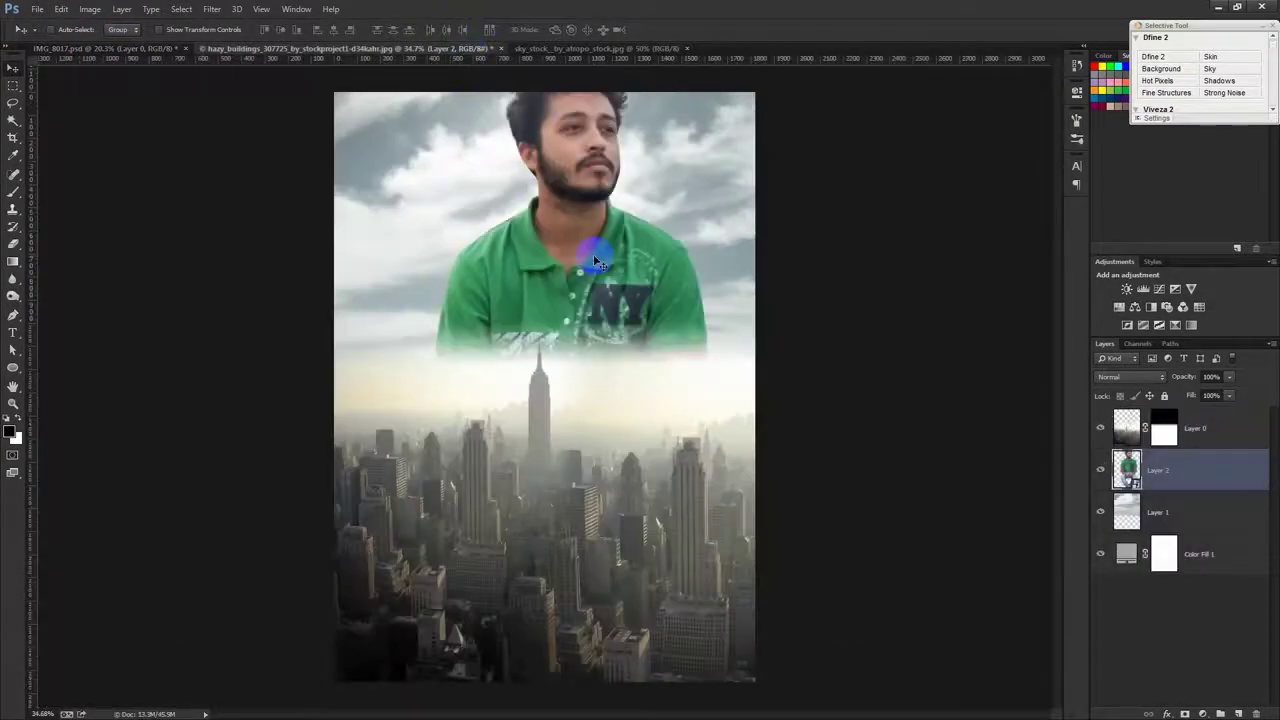
pyautogui.moveTo(1126, 440); pyautogui.dragTo(1130, 415)
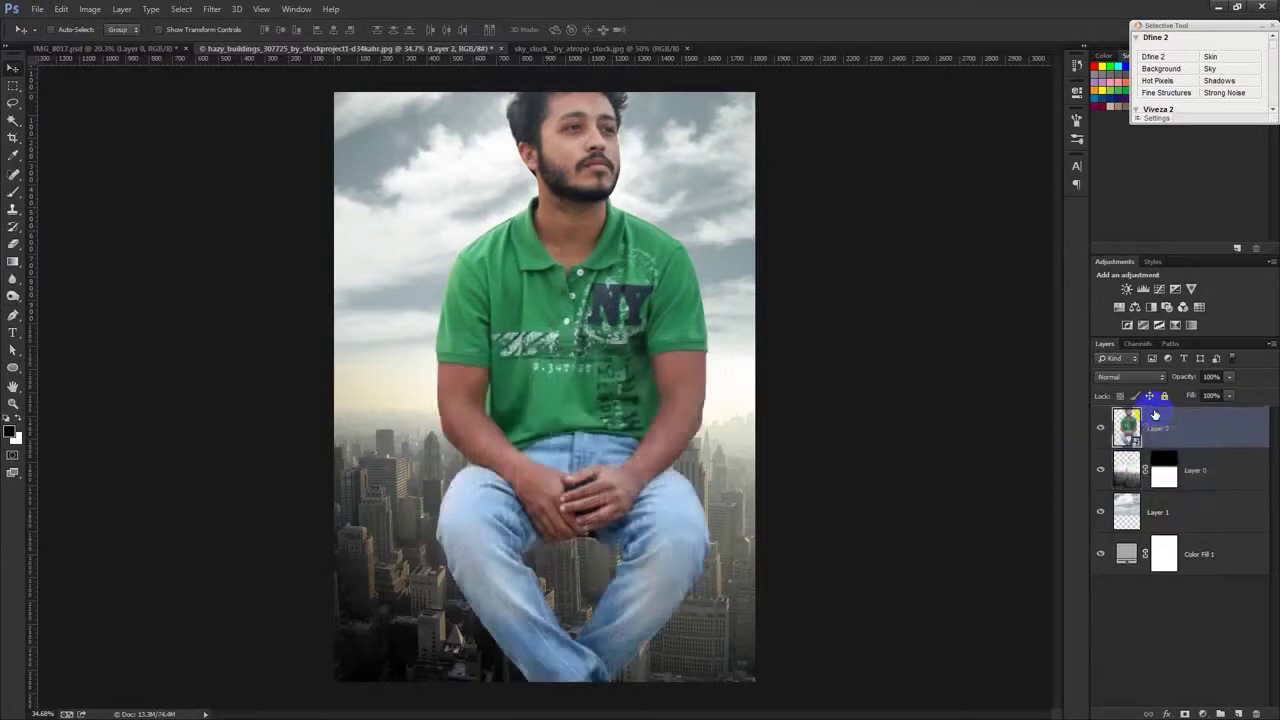
# Step: Scale the man to about 9% and place him small above the skyline
pyautogui.hotkey('ctrl', 't')
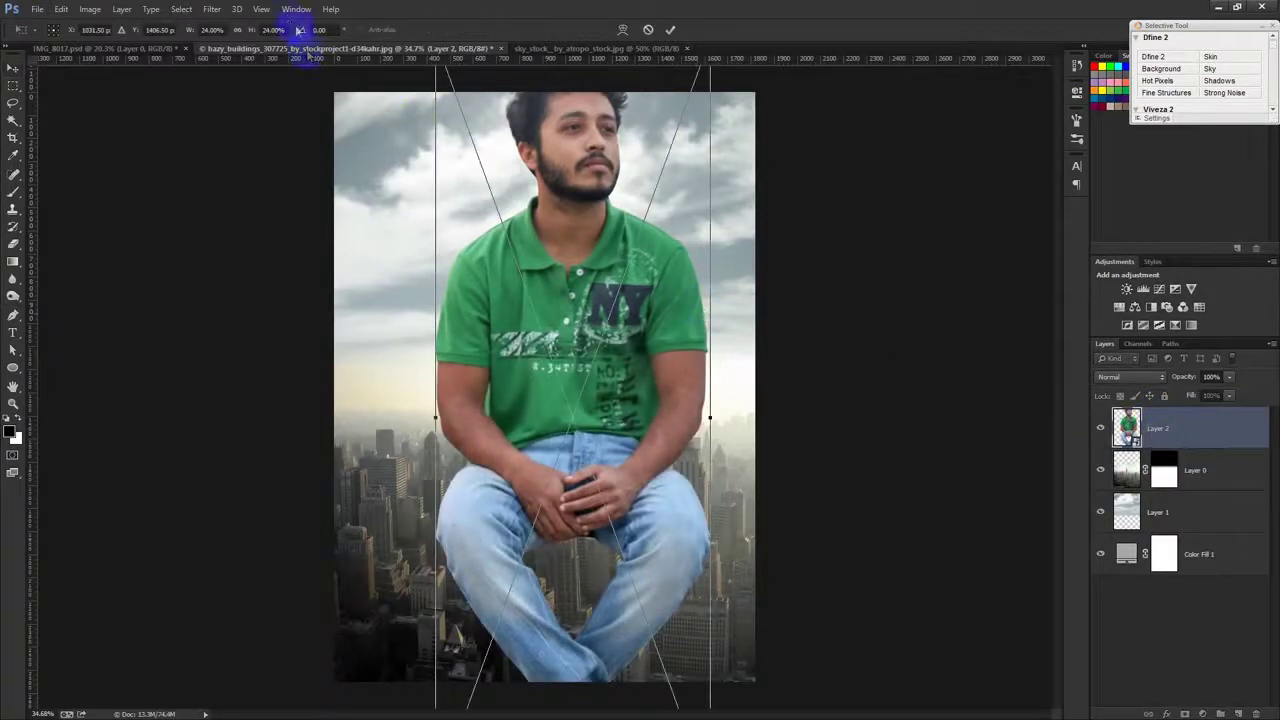
pyautogui.moveTo(211, 29)
pyautogui.mouseDown()
pyautogui.moveTo(165, 38)
pyautogui.moveTo(178, 34)
pyautogui.mouseUp()
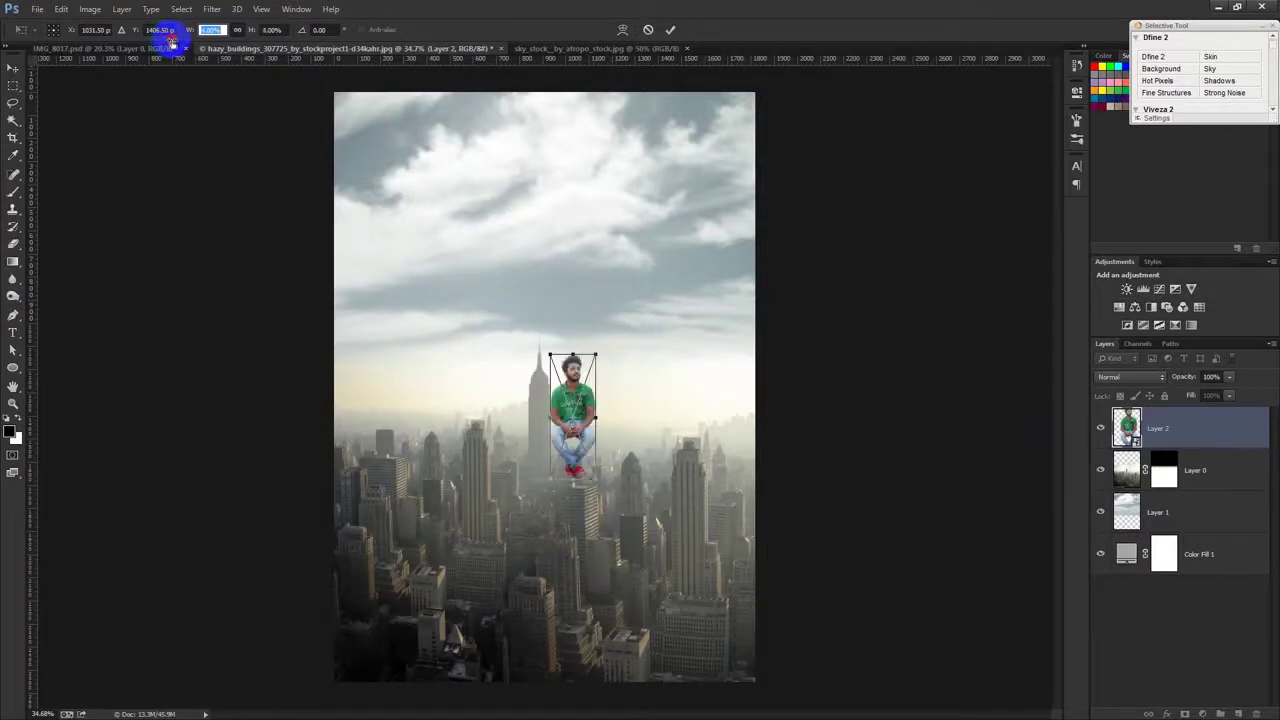
pyautogui.moveTo(629, 260)
pyautogui.mouseDown()
pyautogui.moveTo(621, 281)
pyautogui.moveTo(549, 305)
pyautogui.mouseUp()
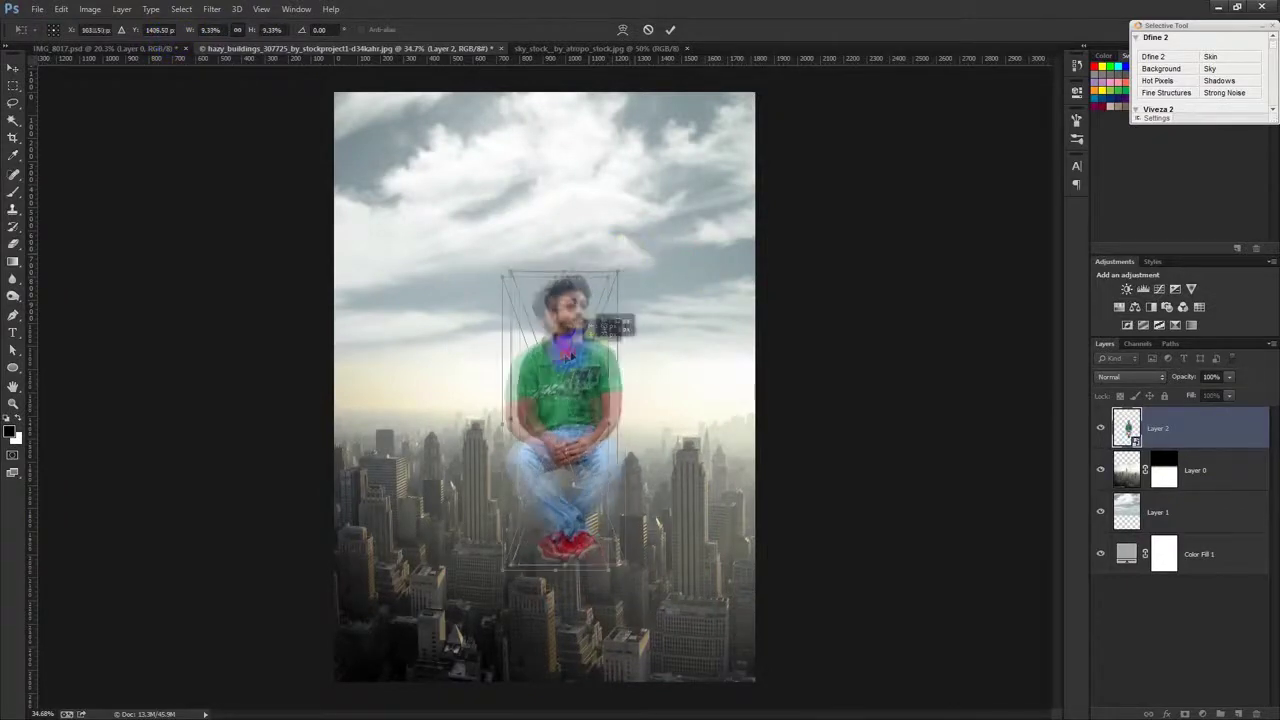
pyautogui.click(670, 33)
pyautogui.moveTo(567, 336); pyautogui.dragTo(555, 320)
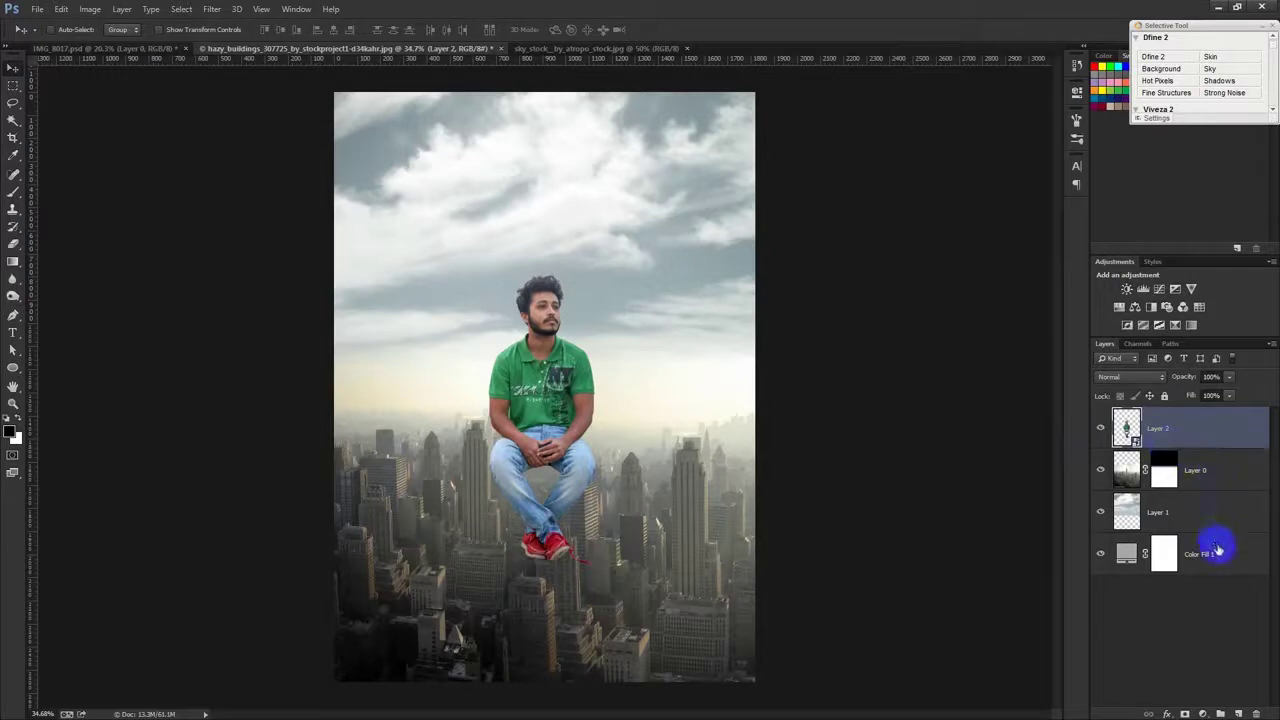
# Step: Group the city, sky and grey fill layers into Group 1
pyautogui.click(1201, 522)
pyautogui.moveTo(1181, 380); pyautogui.dragTo(1155, 379)
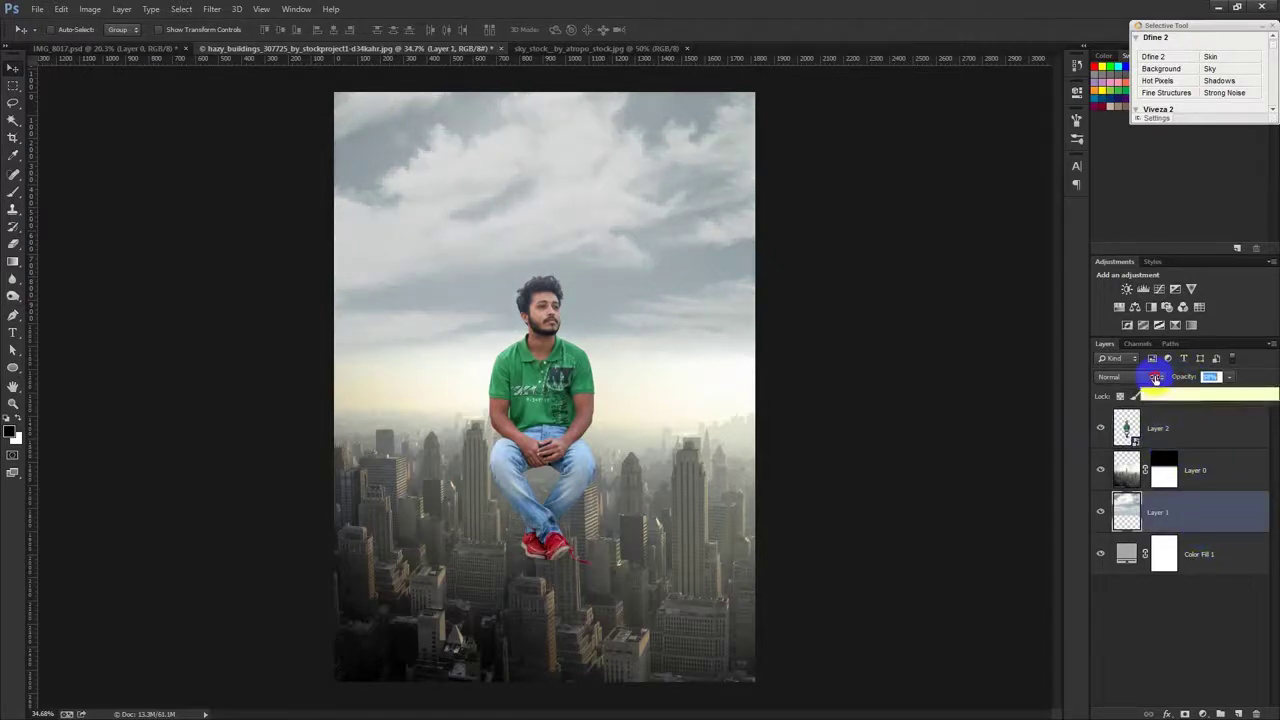
pyautogui.moveTo(1157, 377); pyautogui.dragTo(1277, 376)
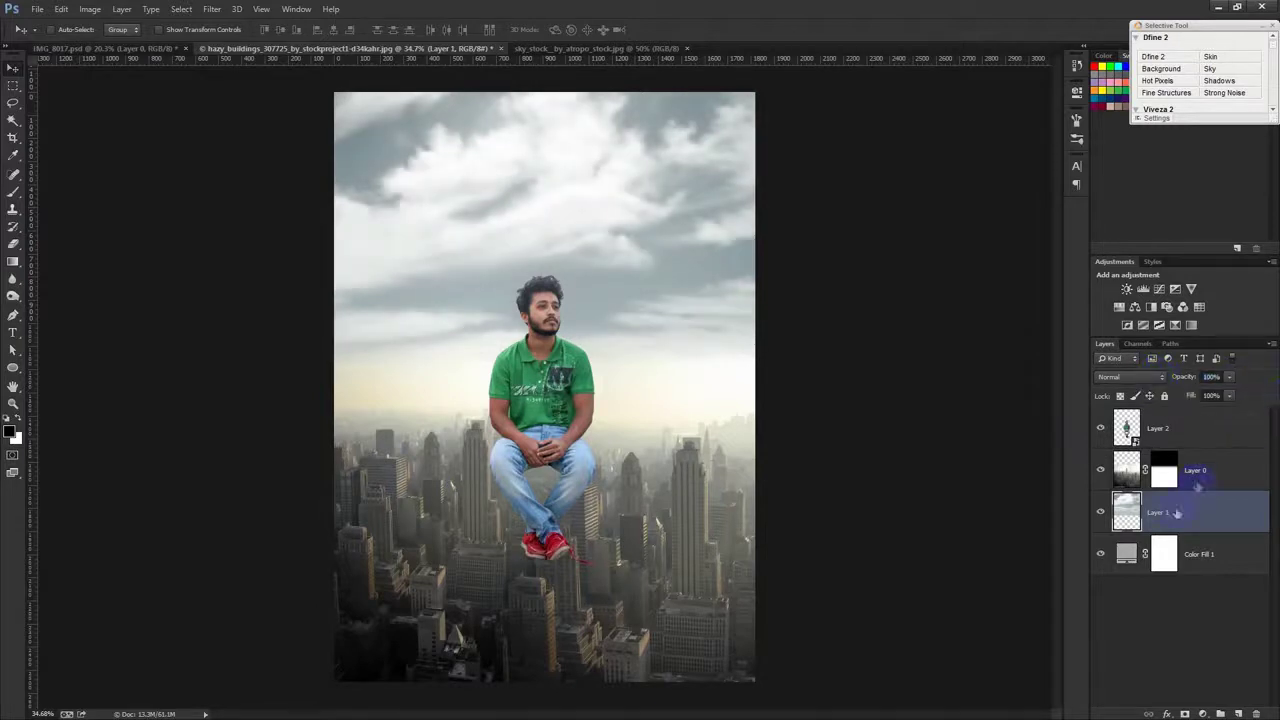
pyautogui.click(1212, 478)
pyautogui.keyDown('shift'); pyautogui.click(1222, 555); pyautogui.keyUp('shift')
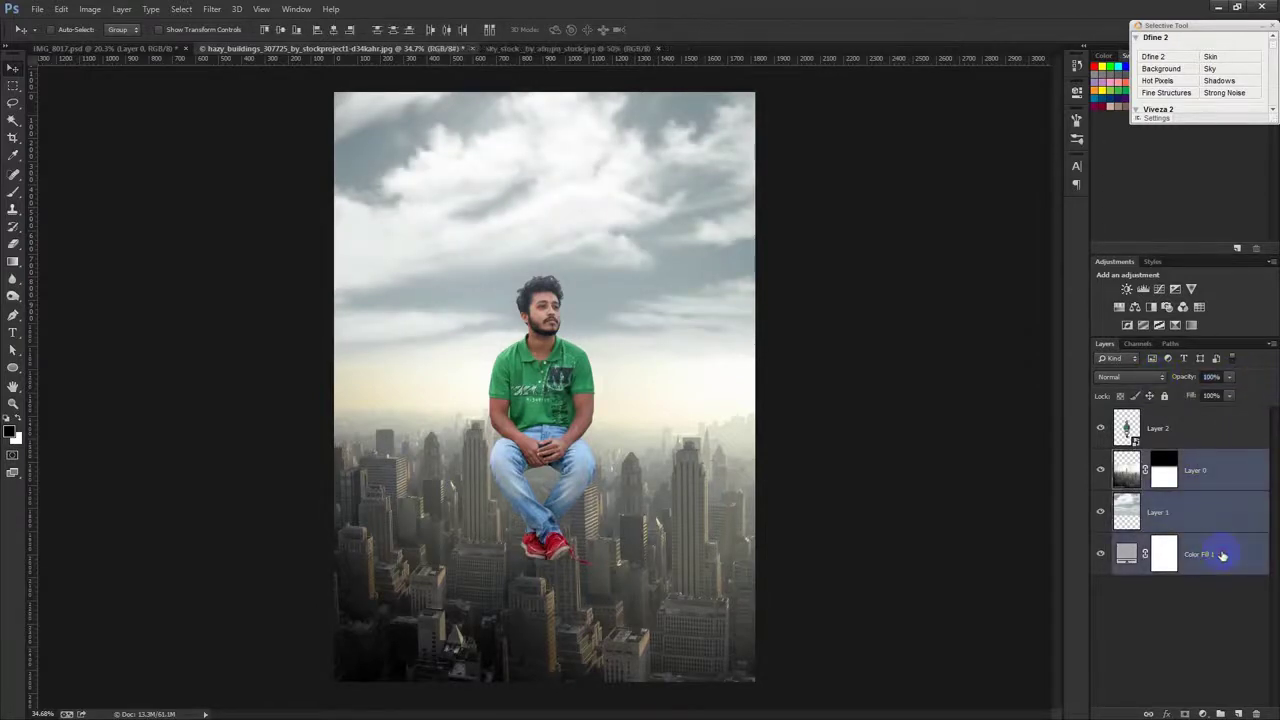
pyautogui.hotkey('ctrl', 'g')
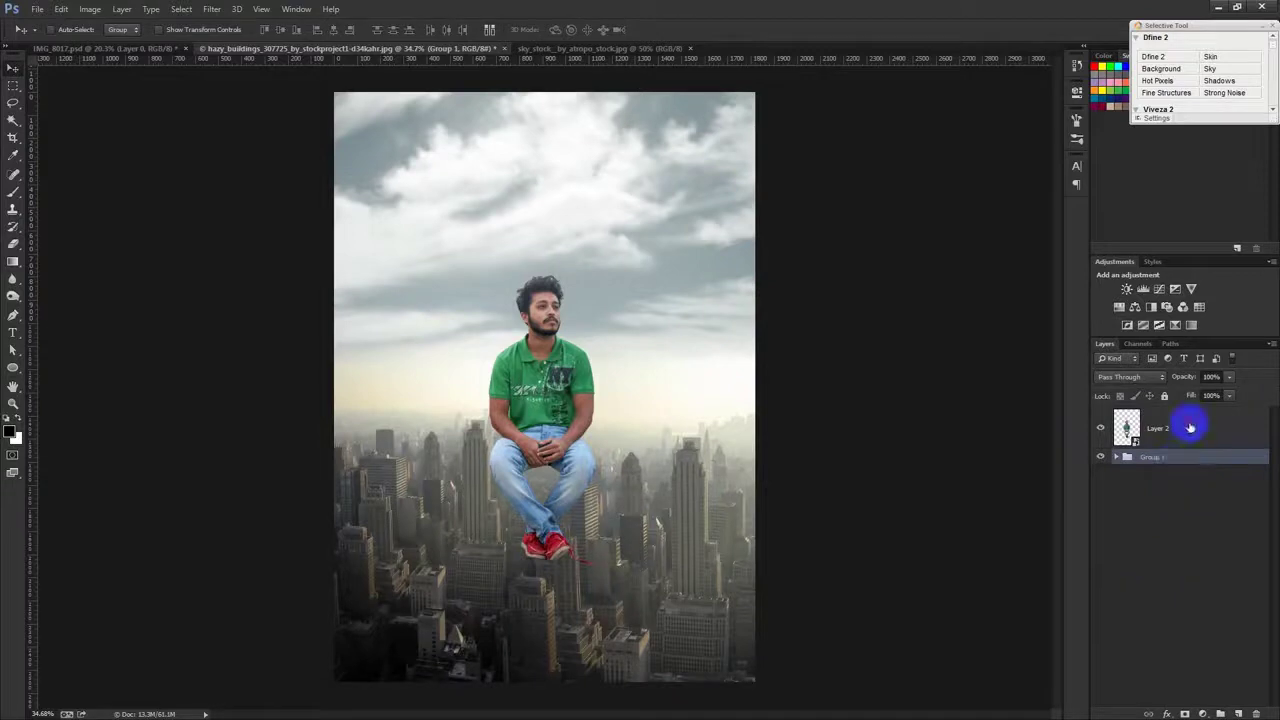
pyautogui.click(1210, 422)
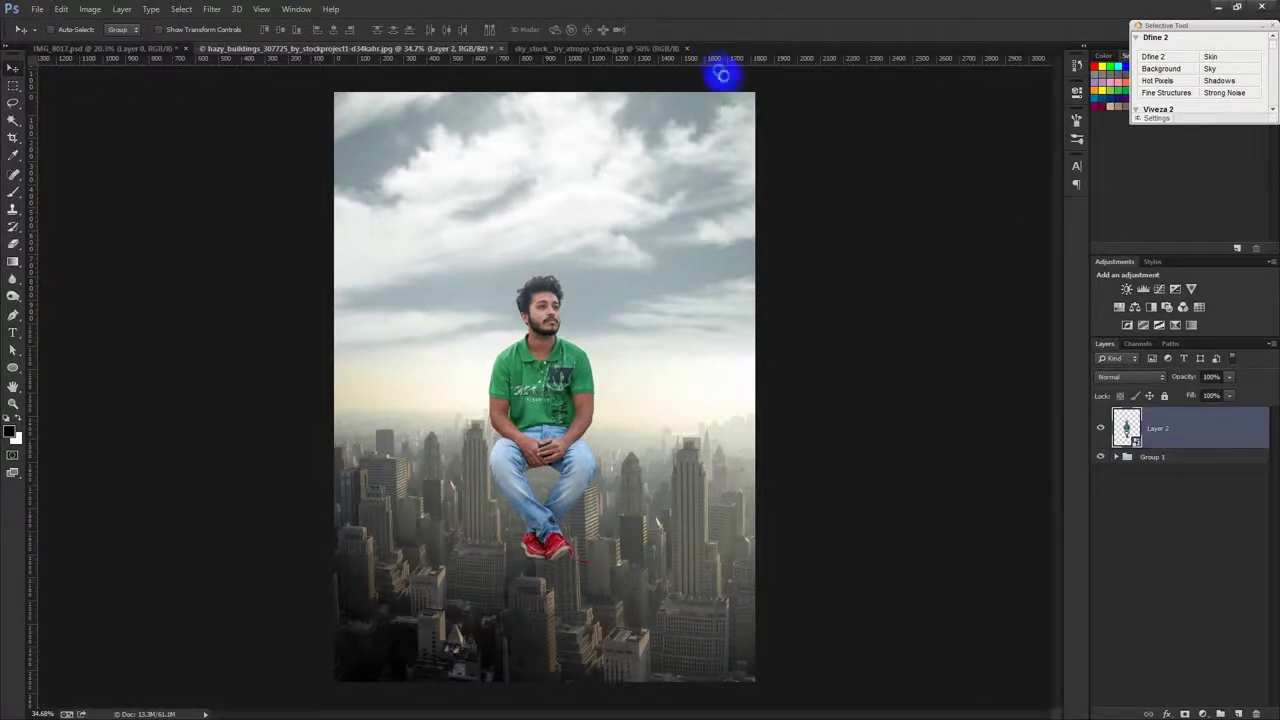
# Step: Drag the rope swing image into the composite as Layer 3 below the man
pyautogui.moveTo(757, 120); pyautogui.dragTo(723, 63)
pyautogui.moveTo(630, 288); pyautogui.dragTo(480, 52)
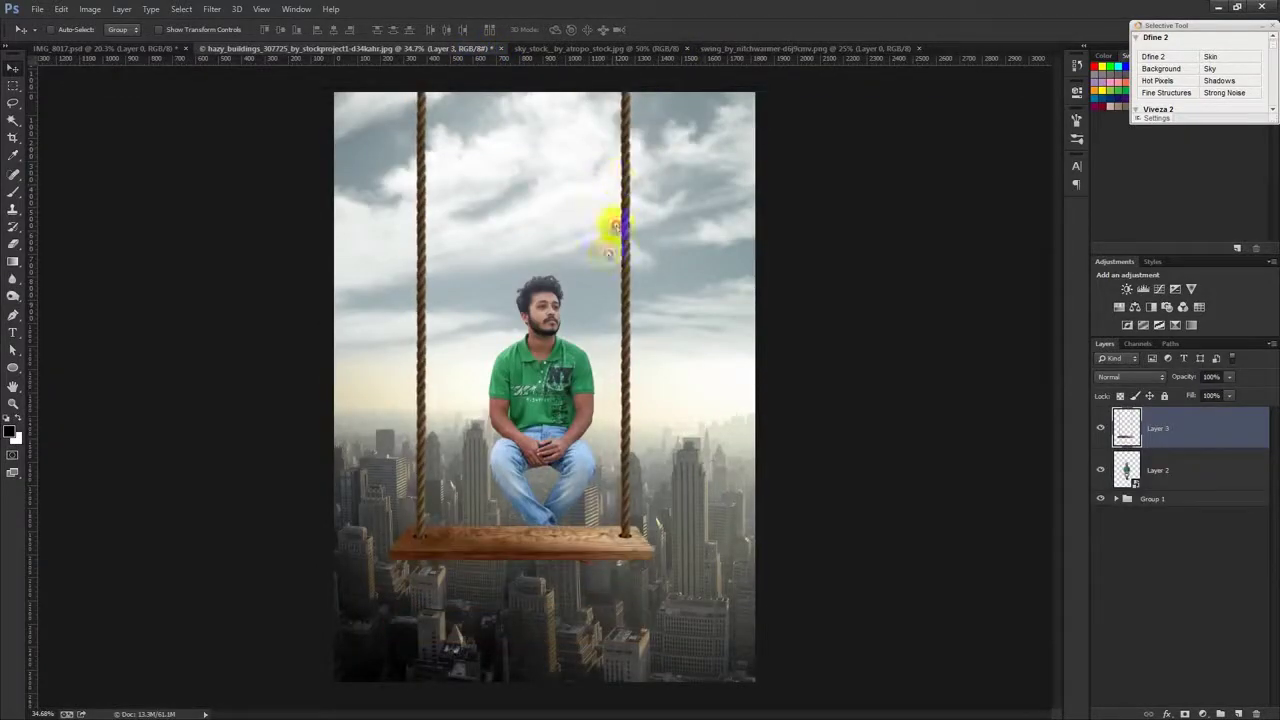
pyautogui.moveTo(600, 192); pyautogui.dragTo(845, 348)
pyautogui.moveTo(1160, 430); pyautogui.dragTo(1171, 485)
pyautogui.moveTo(826, 477); pyautogui.dragTo(737, 440)
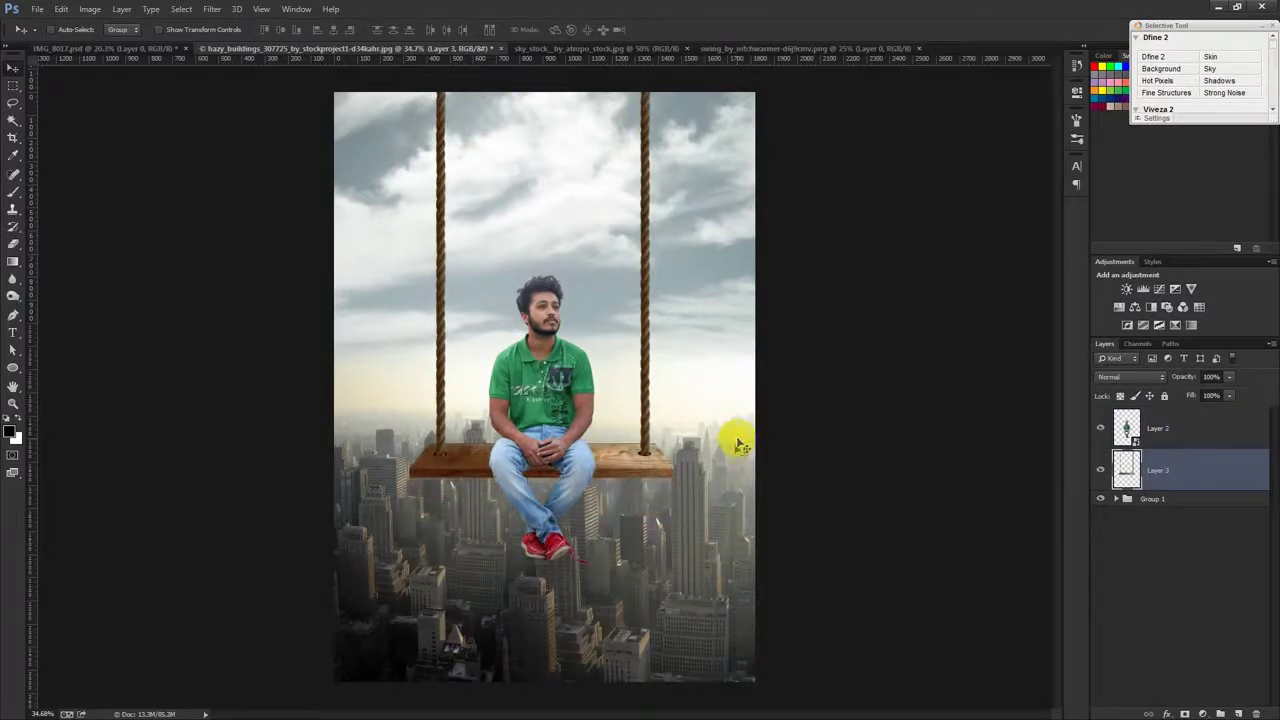
# Step: Scale the swing to about 64% and position it so the man sits on its seat
pyautogui.hotkey('ctrl', 't')
pyautogui.moveTo(673, 481)
pyautogui.mouseDown()
pyautogui.moveTo(595, 404)
pyautogui.moveTo(610, 455)
pyautogui.moveTo(574, 422)
pyautogui.moveTo(635, 428)
pyautogui.mouseUp()
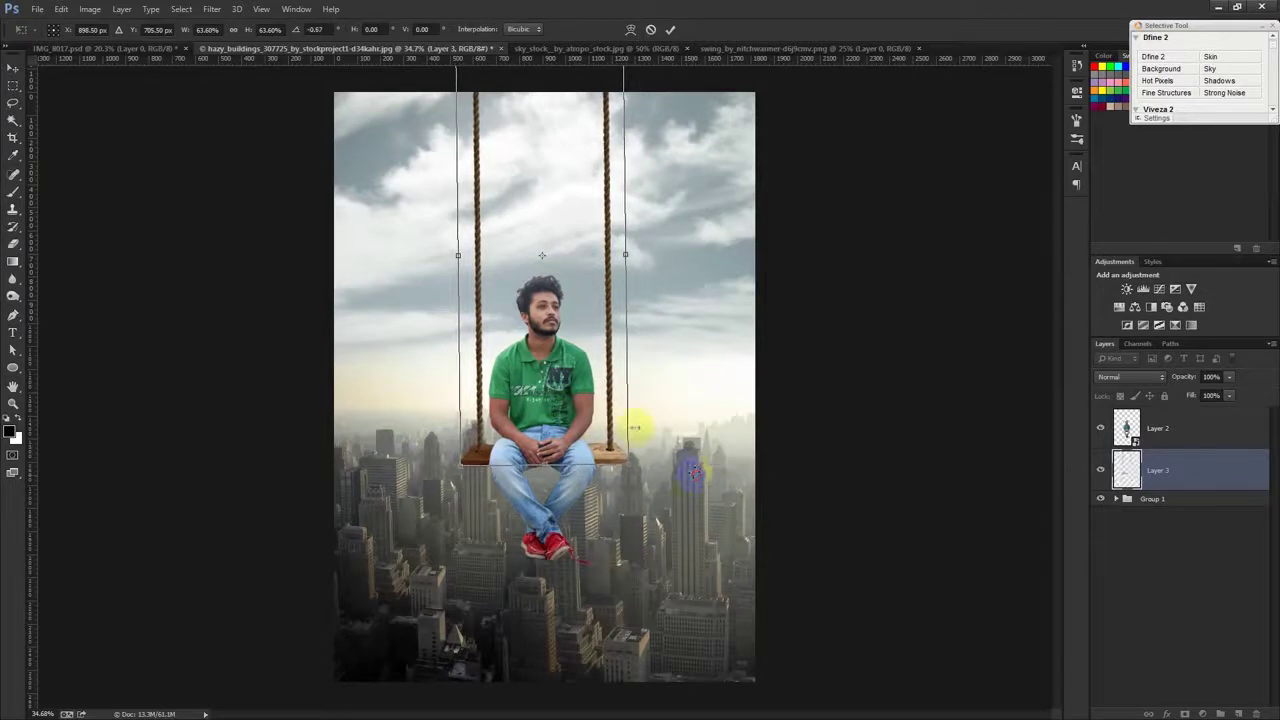
pyautogui.moveTo(558, 372); pyautogui.dragTo(598, 366)
pyautogui.press('Return')
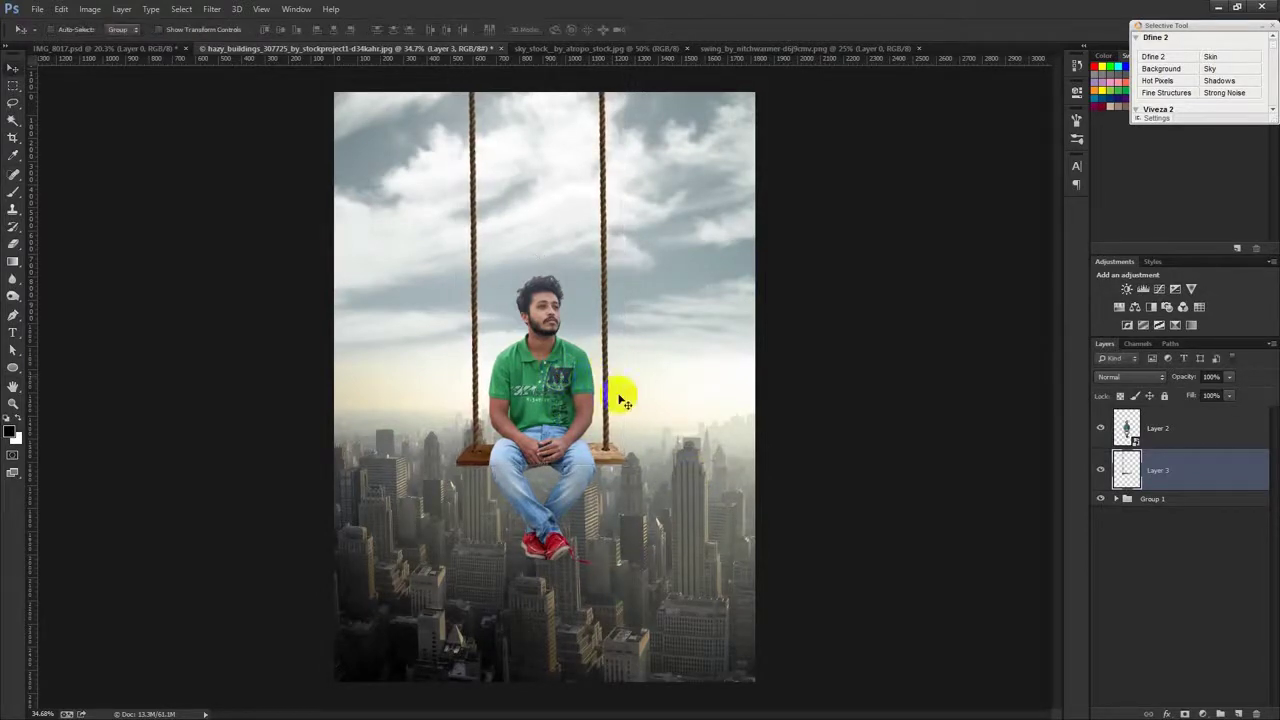
# Step: Desaturate the swing slightly and lighten it with Hue/Saturation
pyautogui.click(90, 9)
pyautogui.moveTo(109, 44)
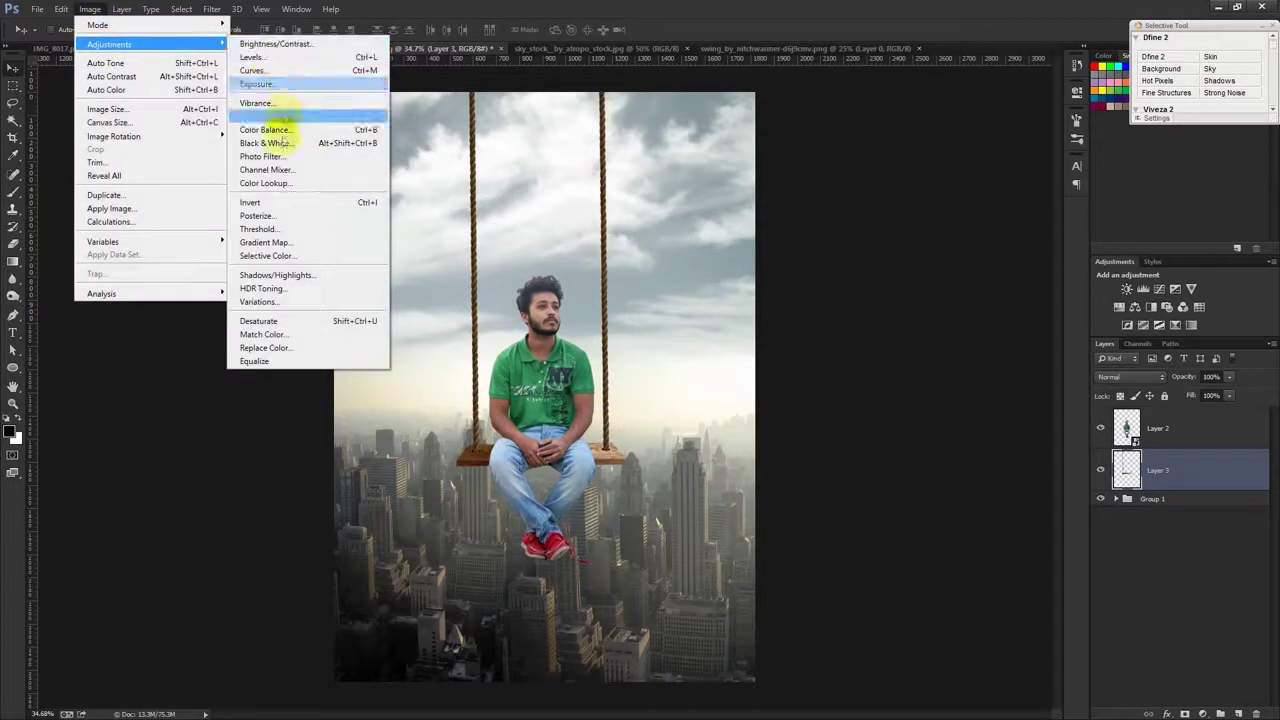
pyautogui.click(278, 116)
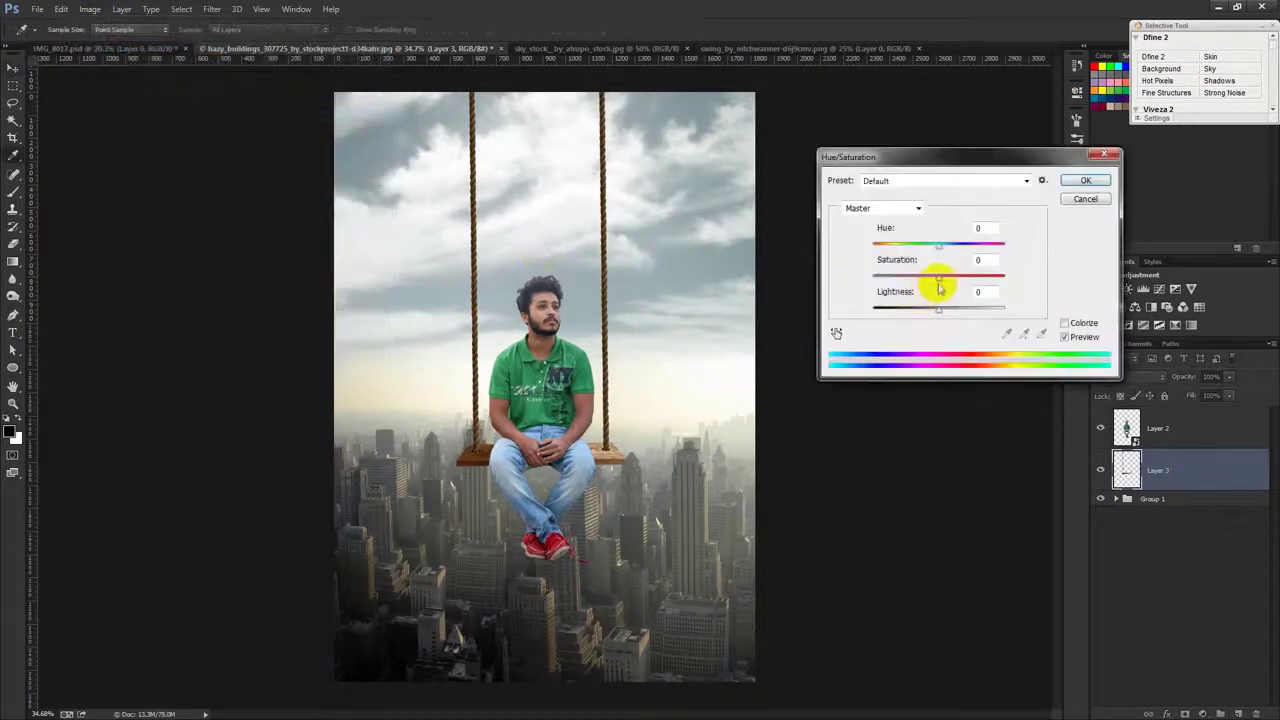
pyautogui.moveTo(938, 285); pyautogui.dragTo(921, 284)
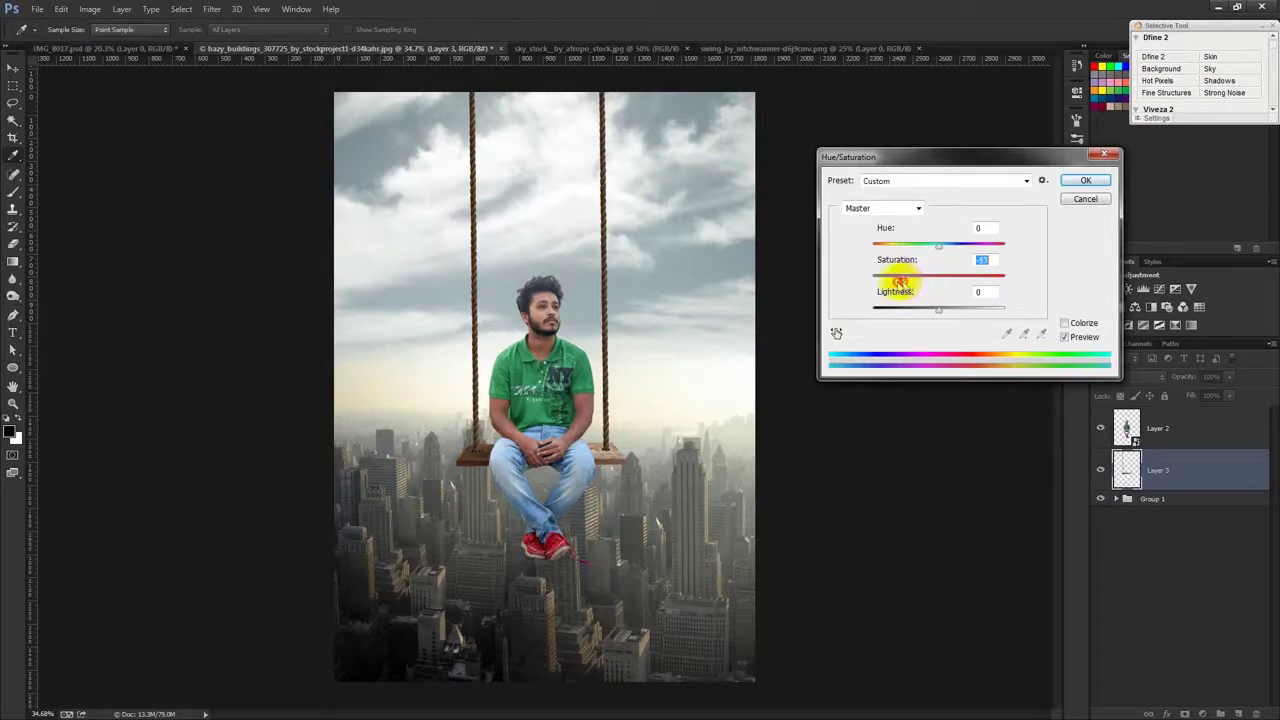
pyautogui.moveTo(938, 308); pyautogui.dragTo(946, 310)
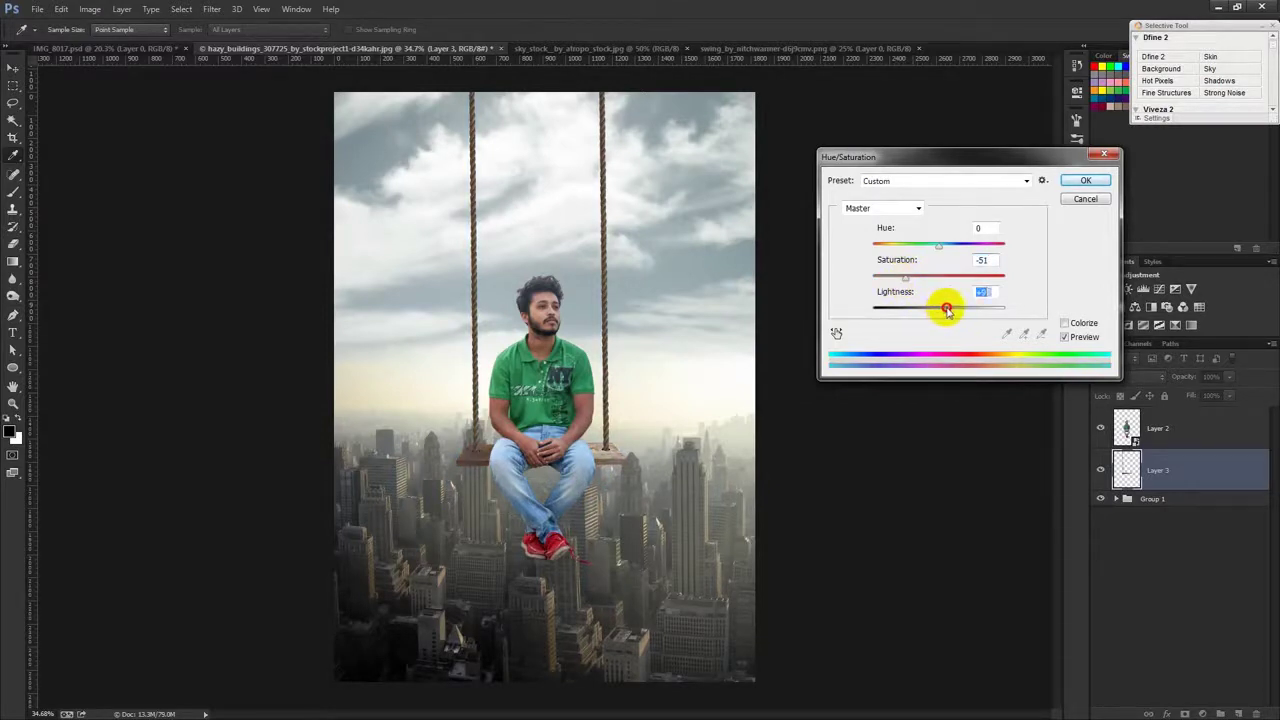
pyautogui.click(1085, 180)
# Step: Rasterize the man's Layer 2 and lower its saturation to about -33
pyautogui.click(1180, 437)
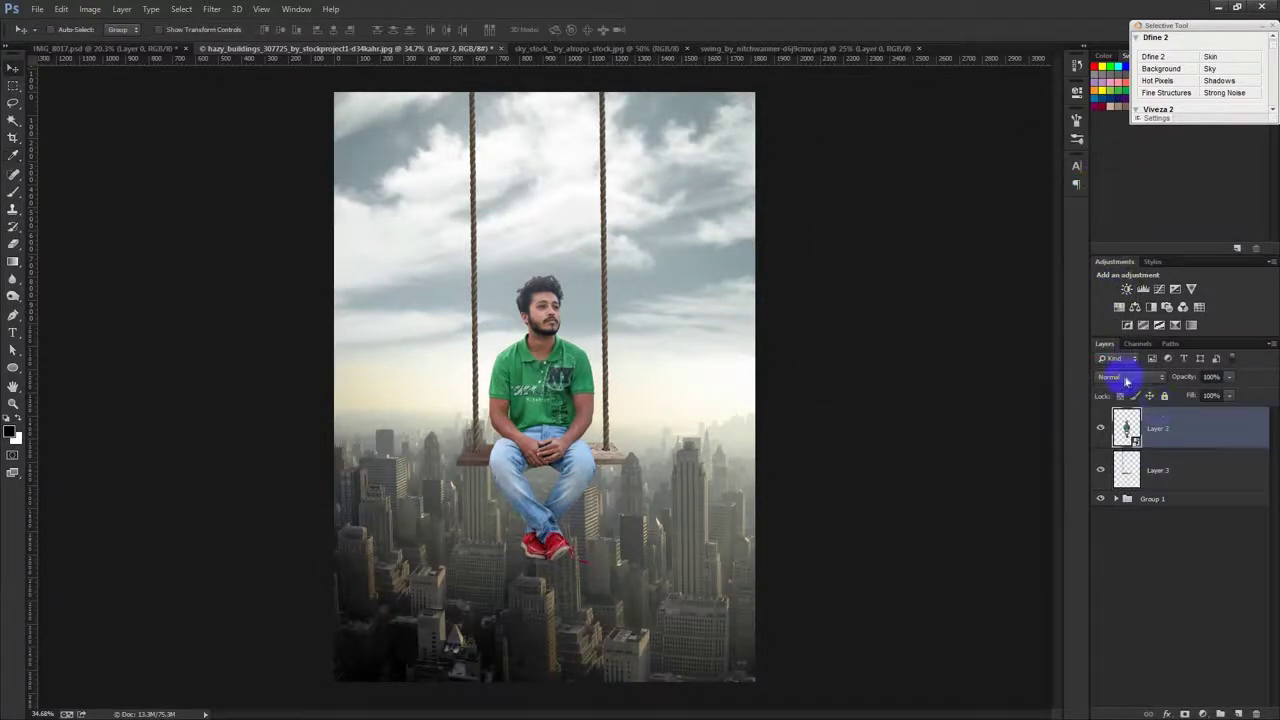
pyautogui.rightClick(1228, 444)
pyautogui.click(1070, 320)
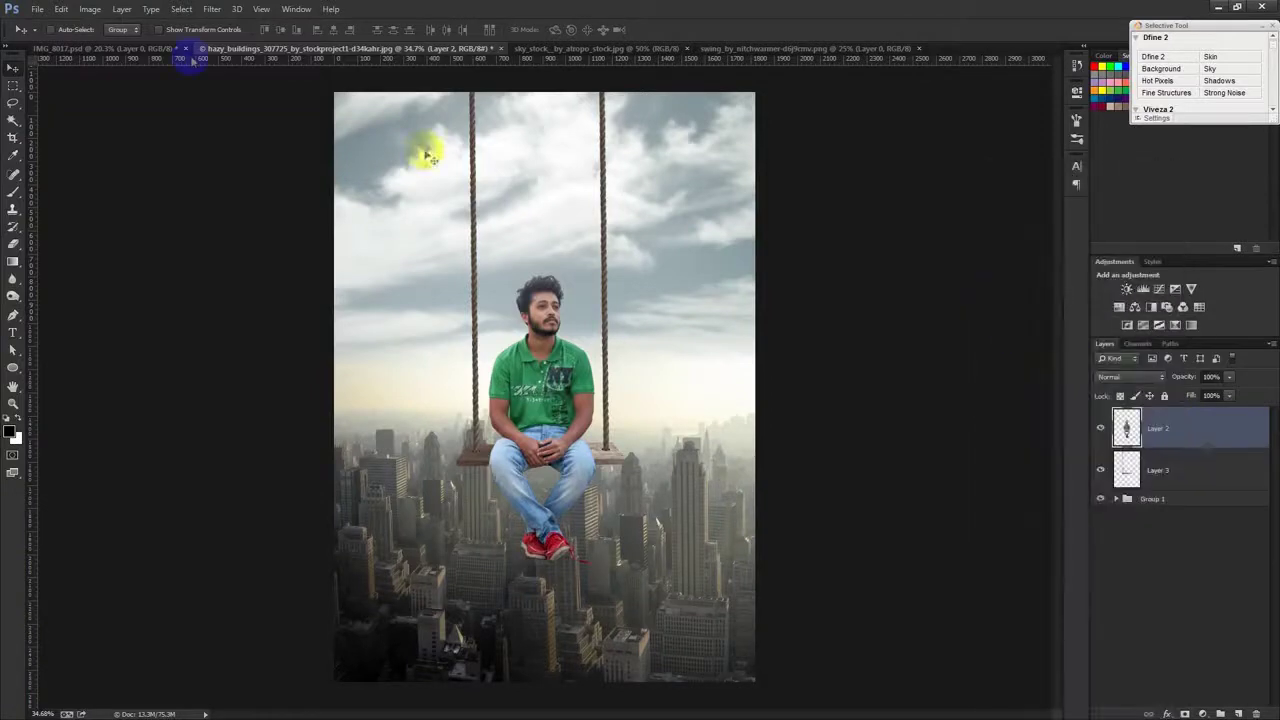
pyautogui.click(90, 9)
pyautogui.click(265, 117)
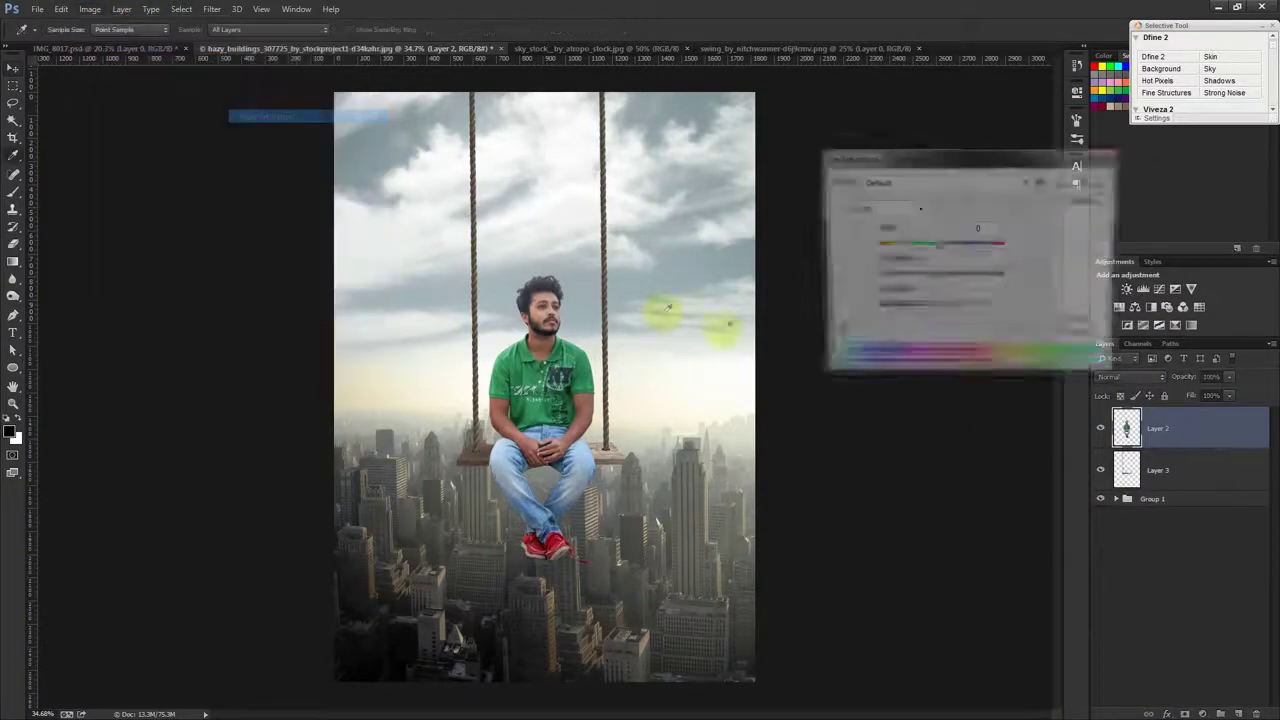
pyautogui.moveTo(938, 283)
pyautogui.mouseDown()
pyautogui.moveTo(914, 286)
pyautogui.moveTo(919, 277)
pyautogui.mouseUp()
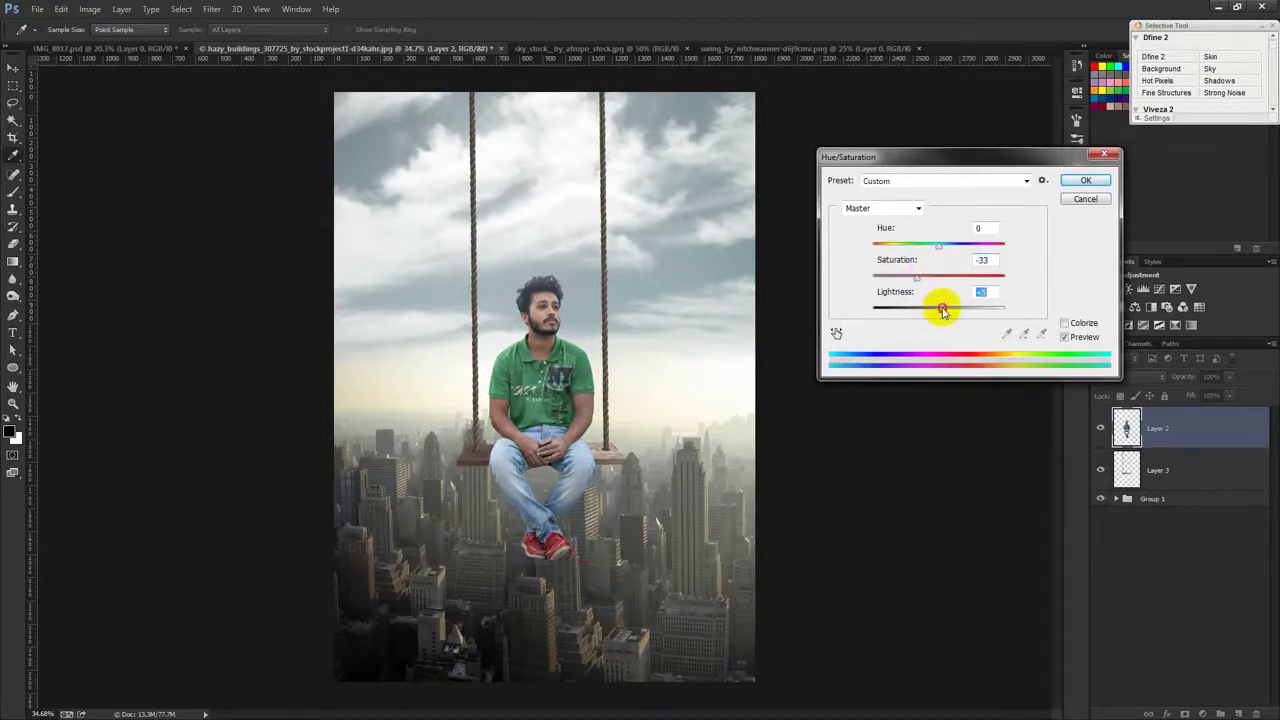
pyautogui.click(1086, 181)
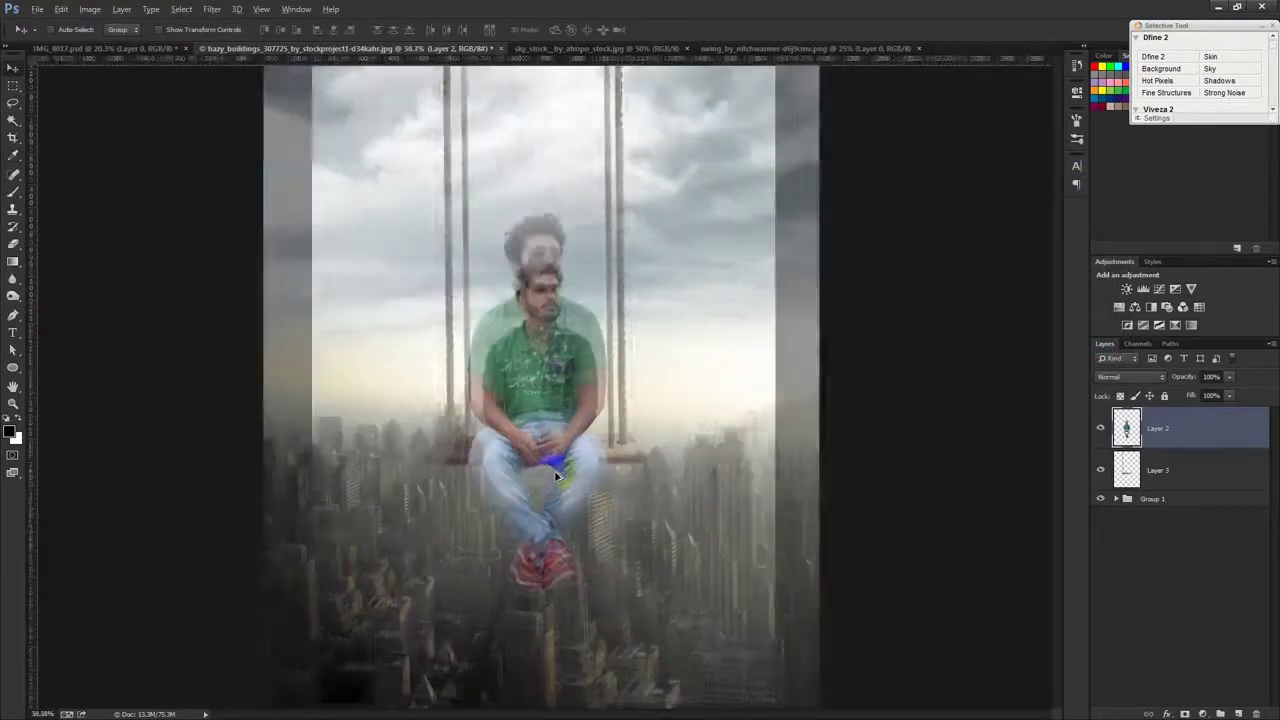
pyautogui.scroll(2, 556, 458)
# Step: Nudge the man's Layer 2 a few pixels right on the swing
pyautogui.moveTo(655, 418); pyautogui.dragTo(656, 418)
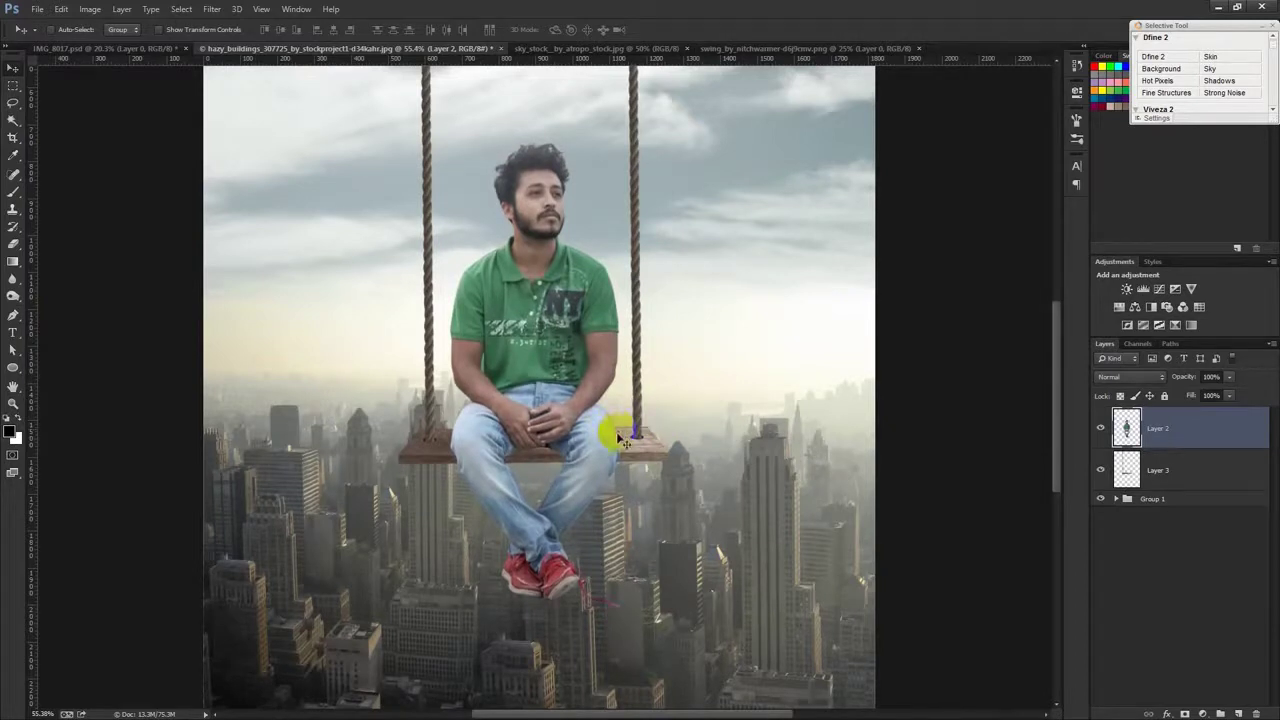
pyautogui.press('Right')
pyautogui.press('Right')
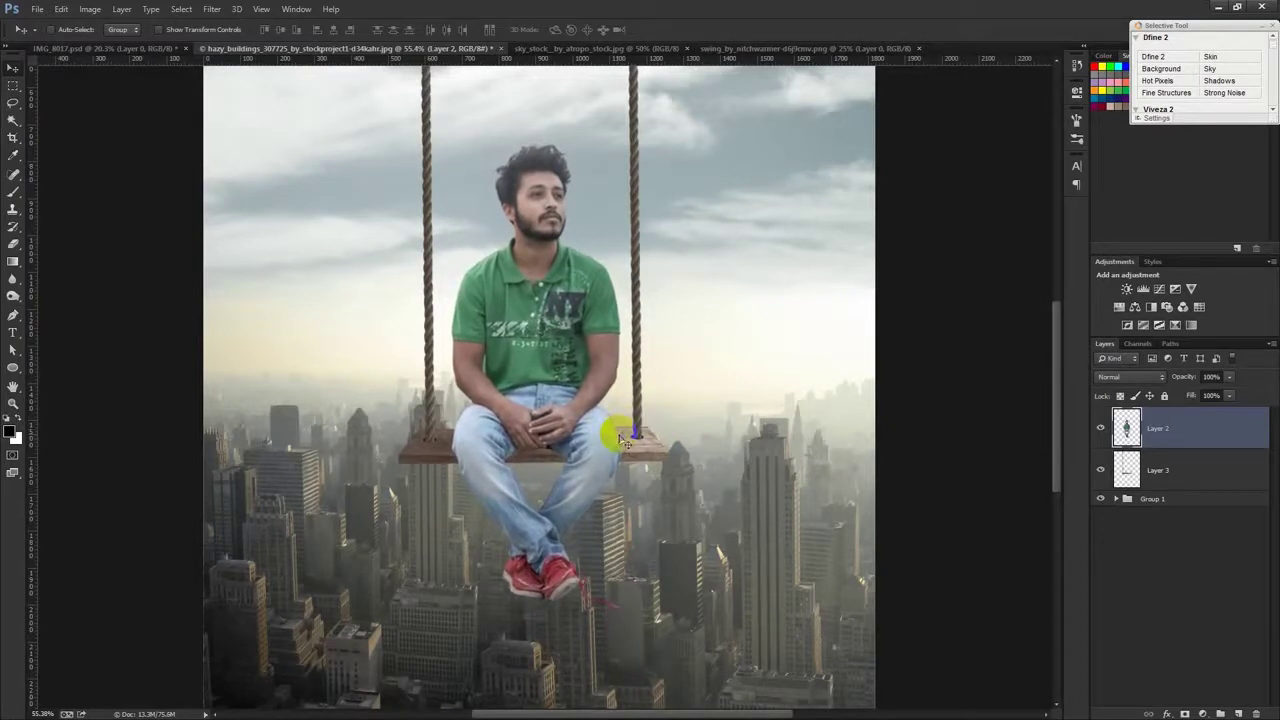
pyautogui.scroll(-4, 620, 437)
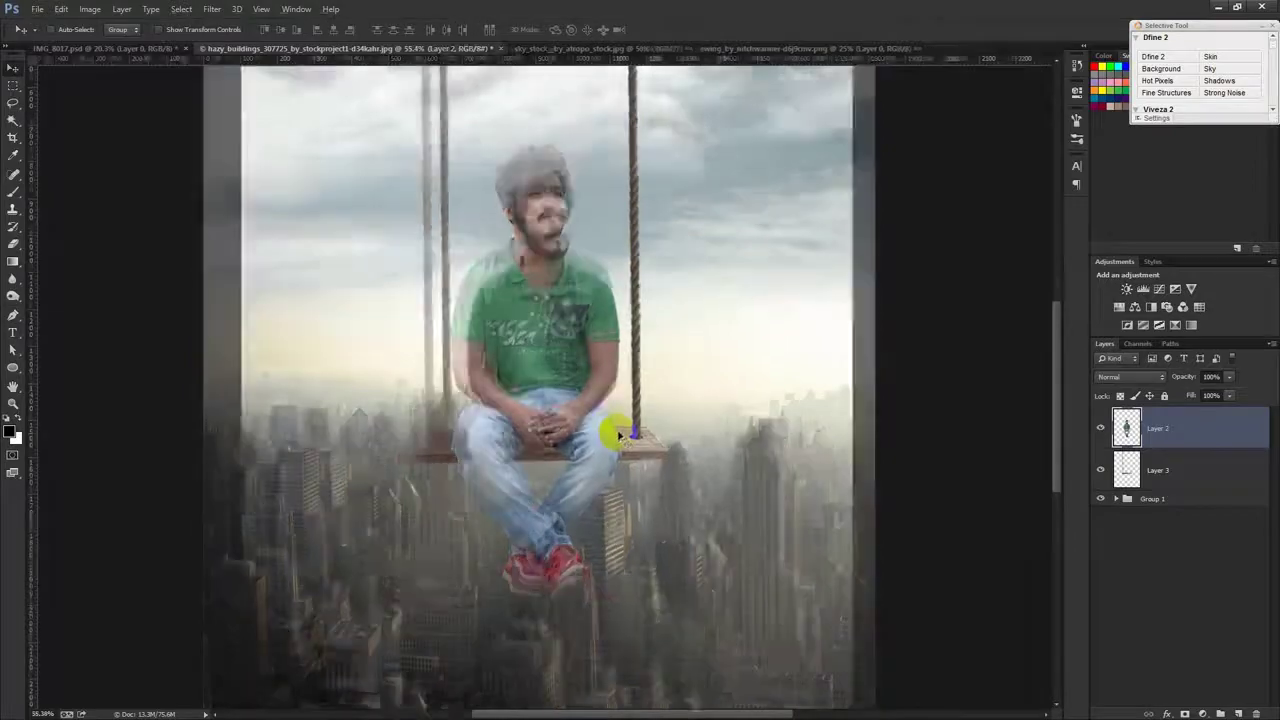
pyautogui.scroll(2, 571, 508)
pyautogui.scroll(3, 571, 560)
pyautogui.scroll(3, 571, 563)
pyautogui.scroll(2, 573, 565)
pyautogui.scroll(-2, 574, 565)
pyautogui.scroll(-2, 572, 560)
pyautogui.scroll(-2, 572, 558)
pyautogui.scroll(-1, 575, 556)
pyautogui.scroll(-1, 575, 556)
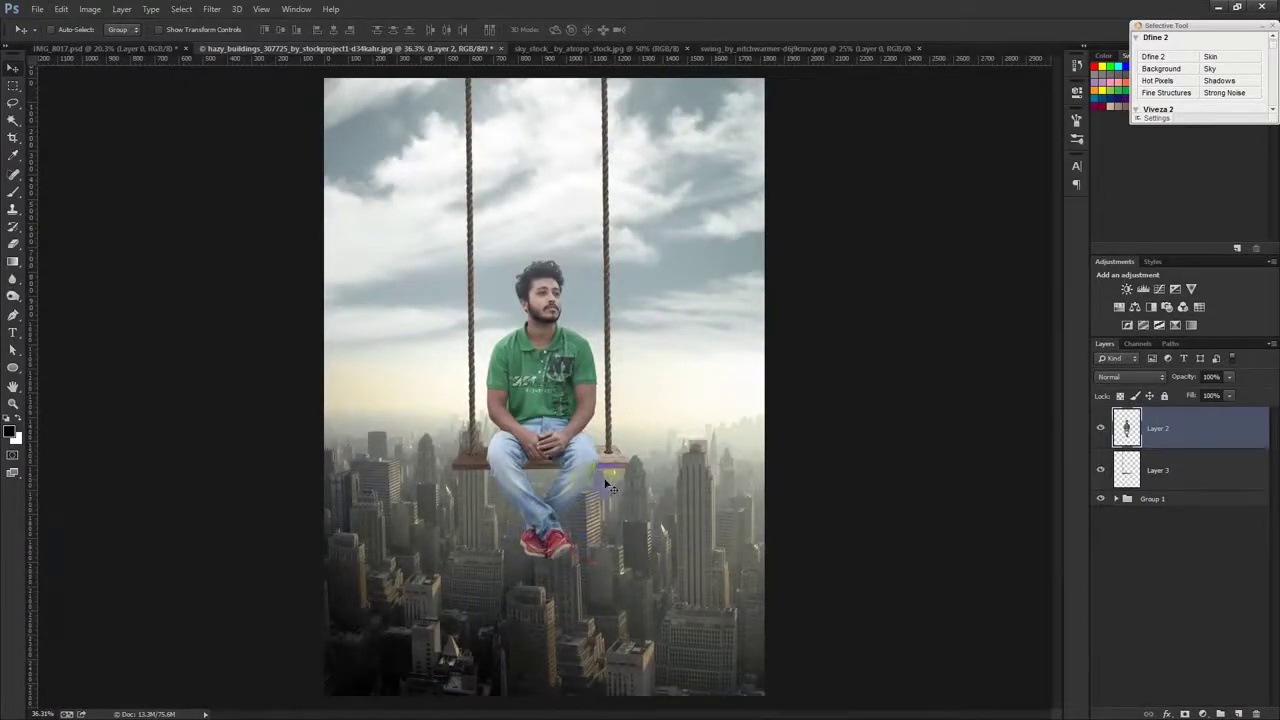
# Step: Add a new empty Layer 4 directly above the swing's Layer 3
pyautogui.scroll(1, 609, 483)
pyautogui.scroll(2, 543, 463)
pyautogui.scroll(2, 457, 449)
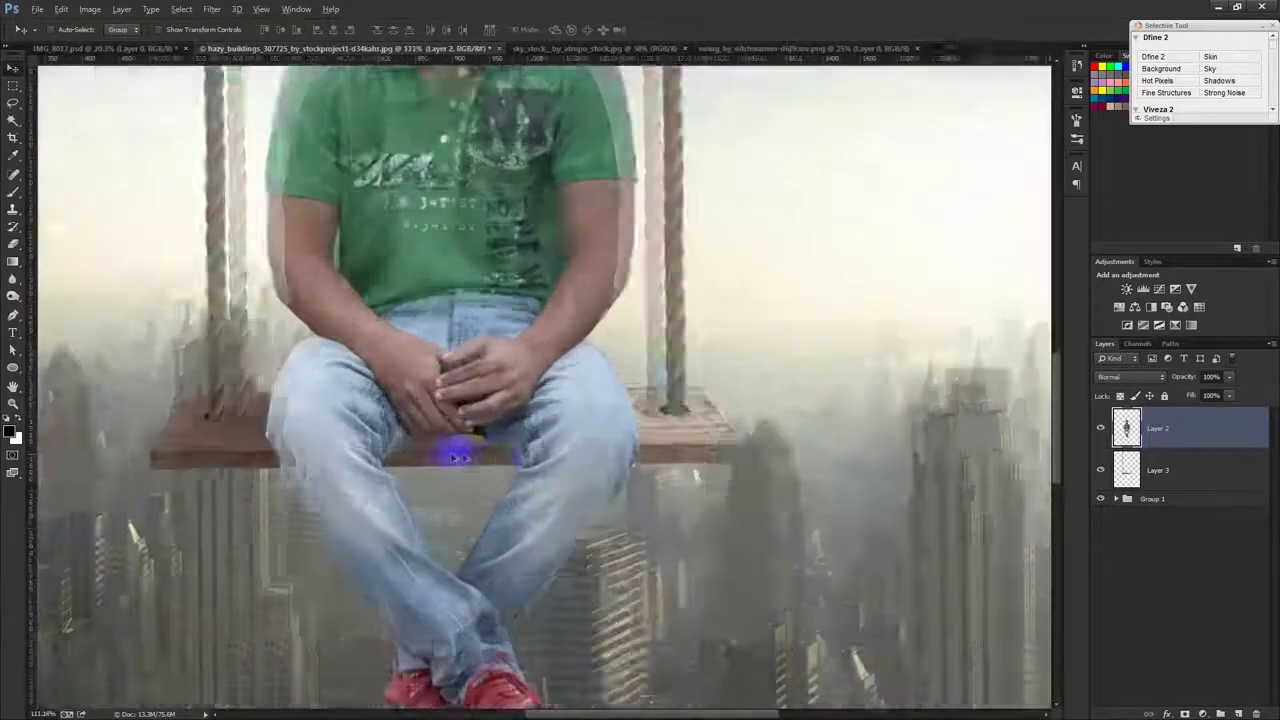
pyautogui.scroll(1, 450, 457)
pyautogui.click(1170, 470)
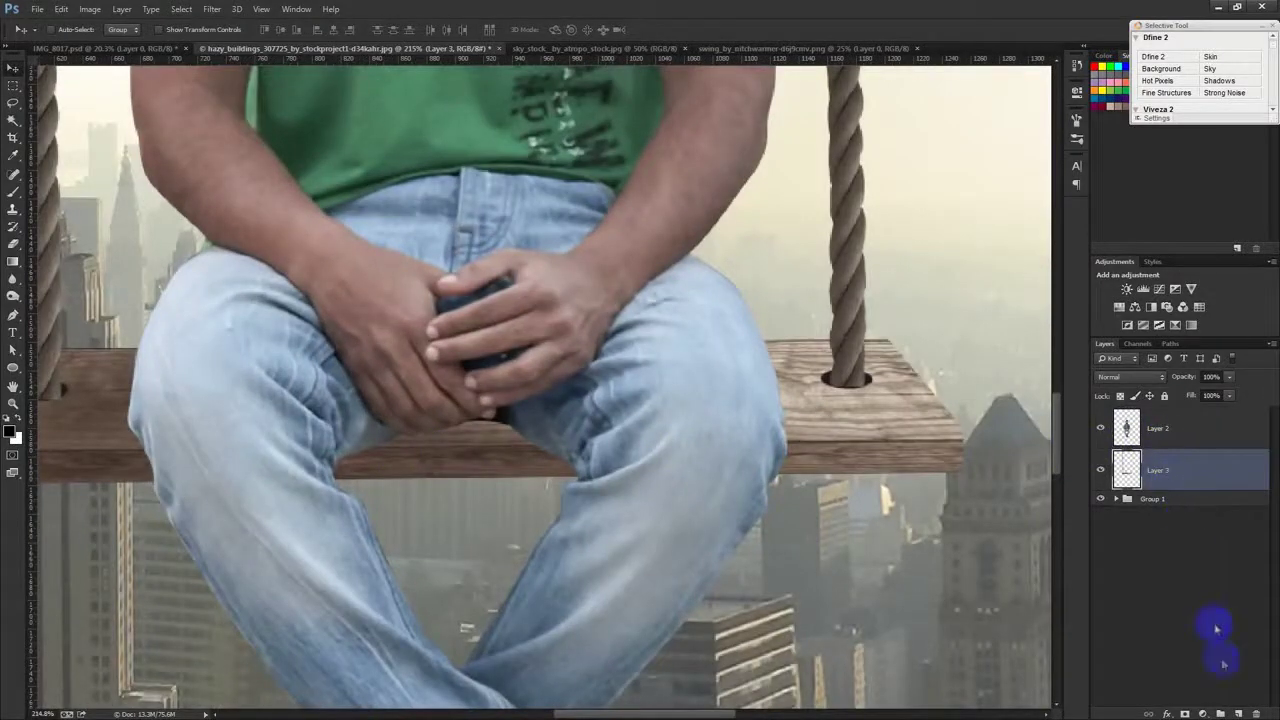
pyautogui.click(1237, 713)
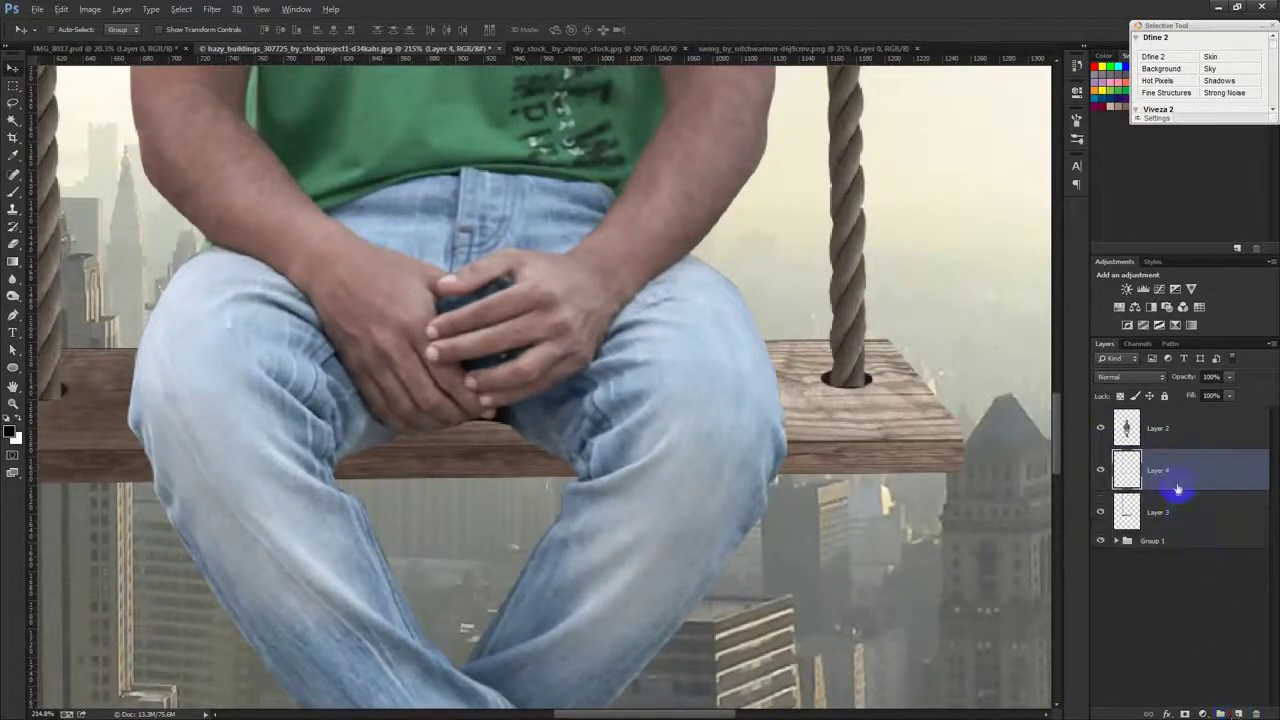
# Step: Clip Layer 4 to the swing and paint soft black shading near both thighs
pyautogui.rightClick(1187, 480)
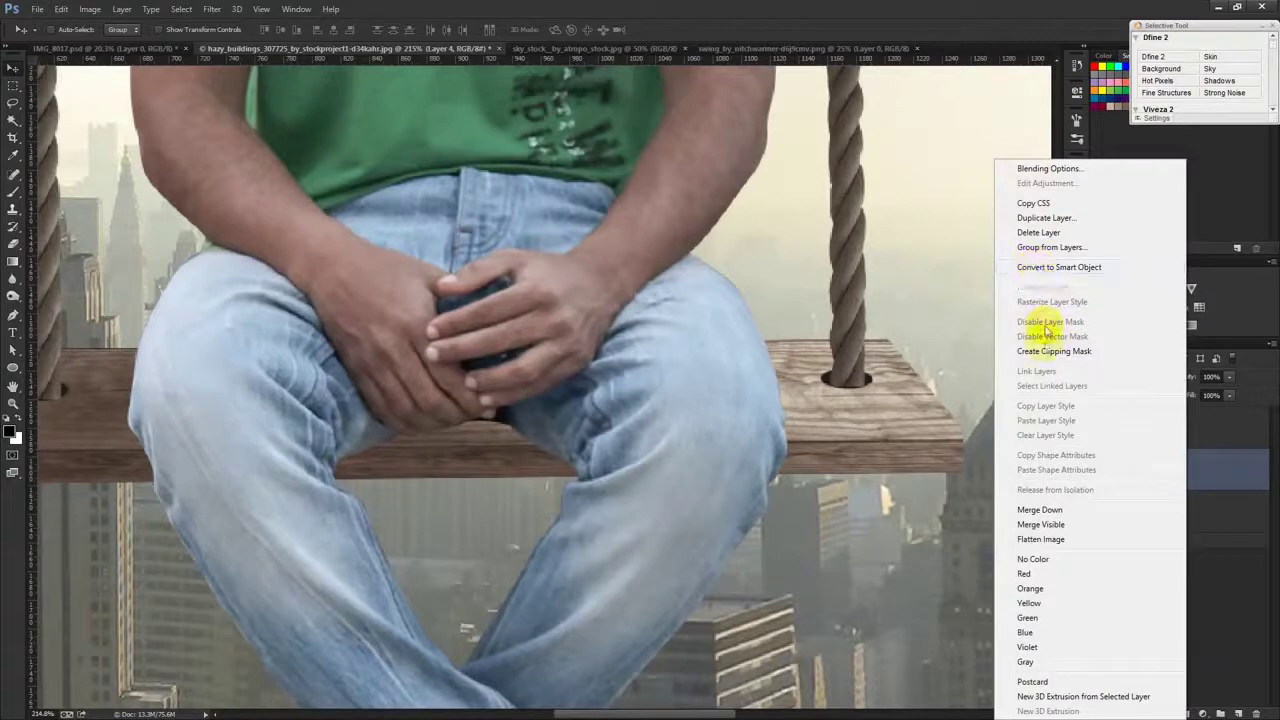
pyautogui.click(1053, 352)
pyautogui.scroll(1, 380, 414)
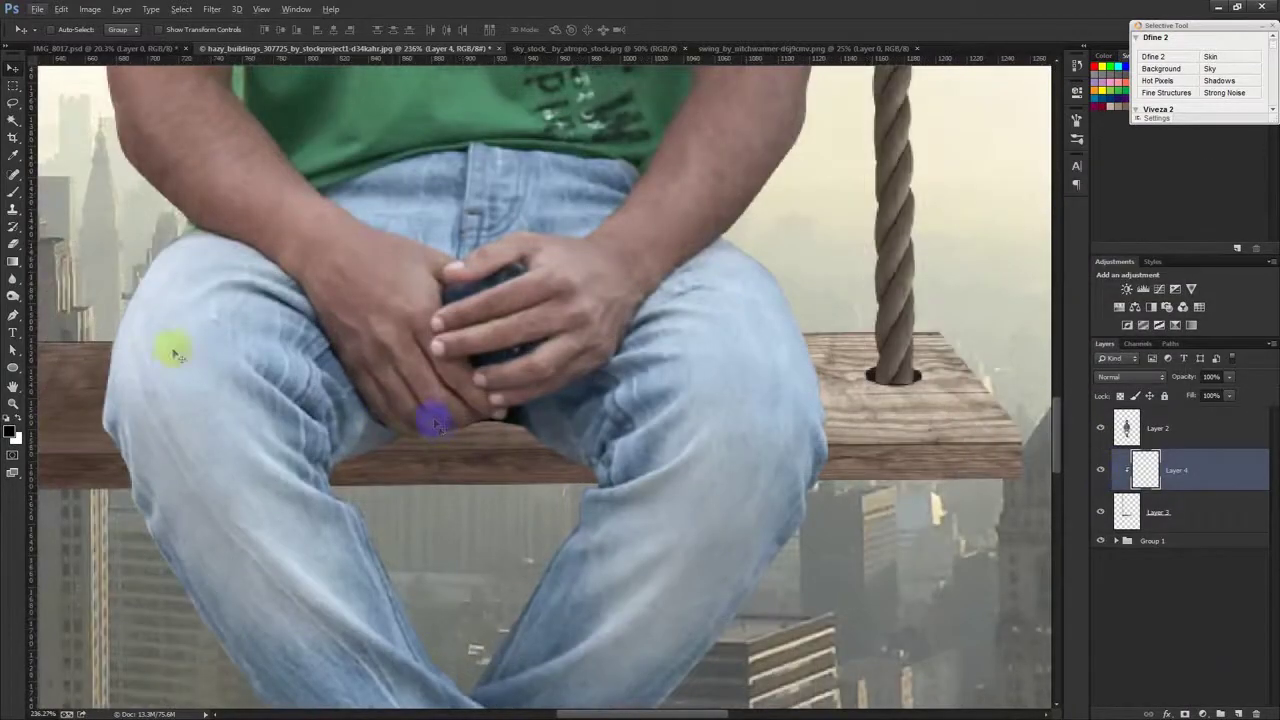
pyautogui.click(13, 192)
pyautogui.moveTo(171, 320)
pyautogui.mouseDown()
pyautogui.moveTo(224, 390)
pyautogui.moveTo(257, 371)
pyautogui.moveTo(271, 443)
pyautogui.moveTo(290, 440)
pyautogui.mouseUp()
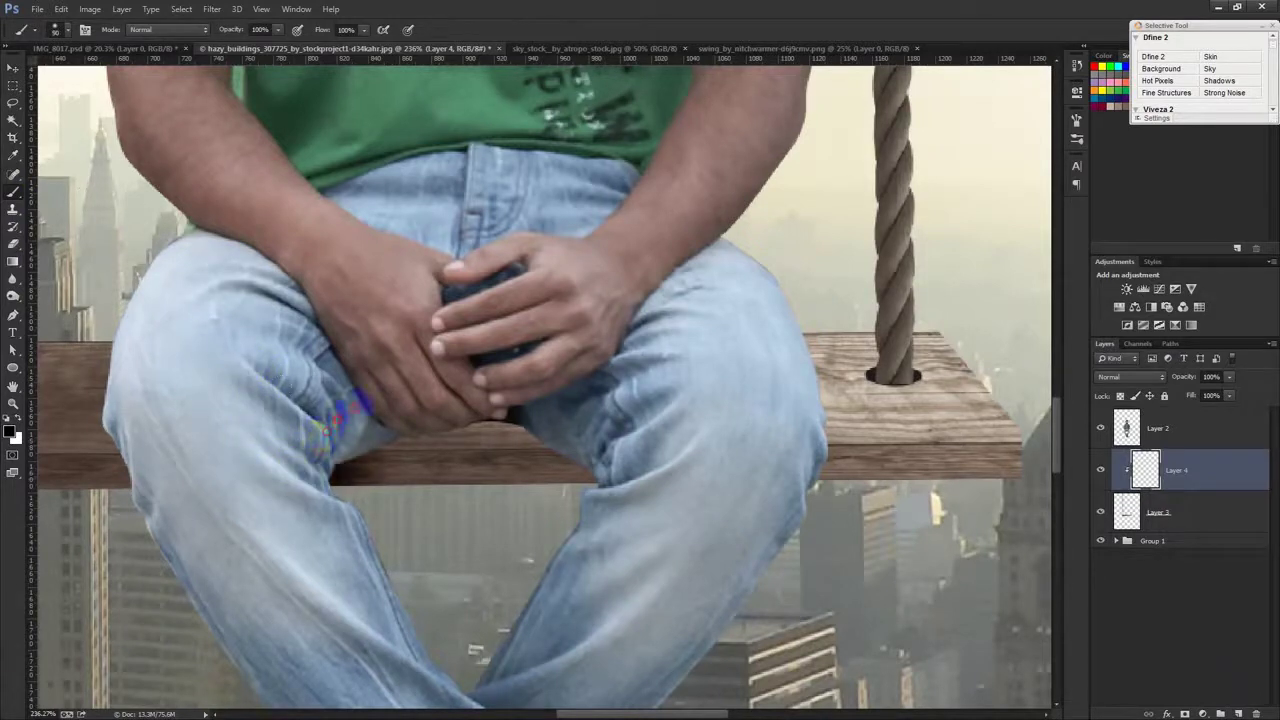
pyautogui.click(632, 437)
pyautogui.moveTo(628, 462)
pyautogui.mouseDown()
pyautogui.moveTo(486, 371)
pyautogui.moveTo(645, 378)
pyautogui.mouseUp()
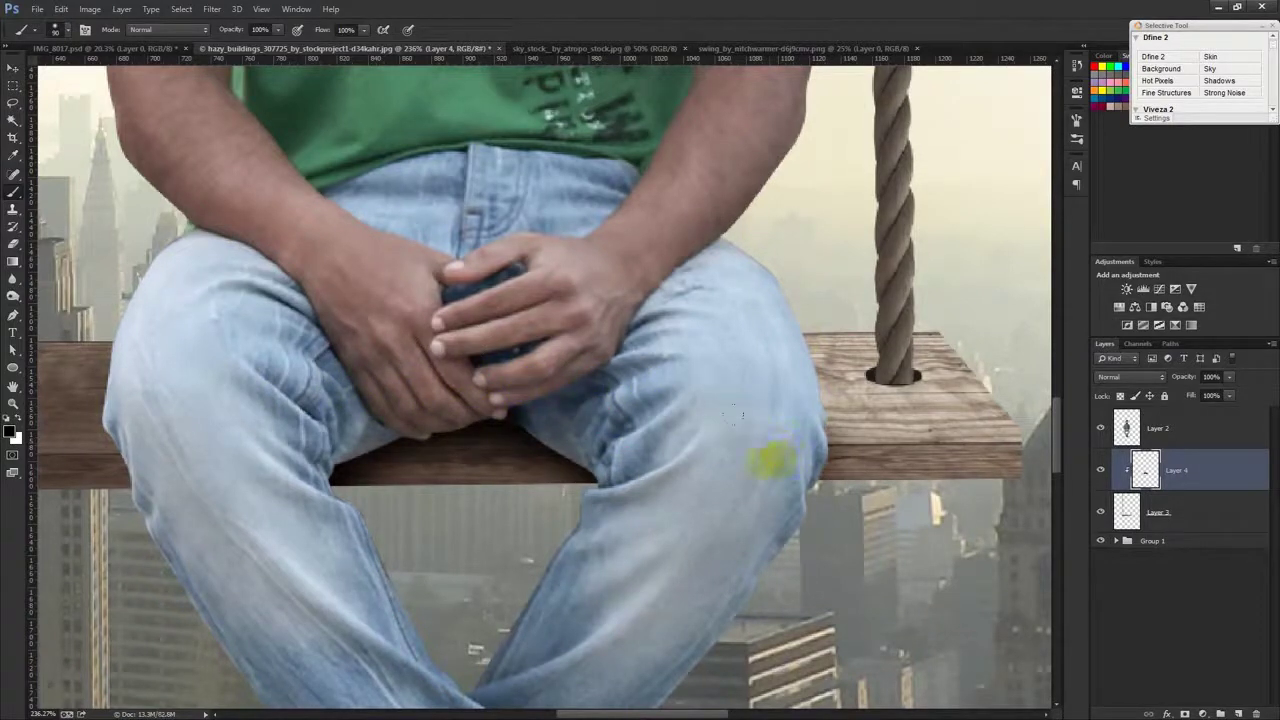
# Step: Deepen shading under the left thigh and darken the seat's left end with a 300 brush
pyautogui.click(170, 454)
pyautogui.moveTo(170, 454); pyautogui.dragTo(166, 394)
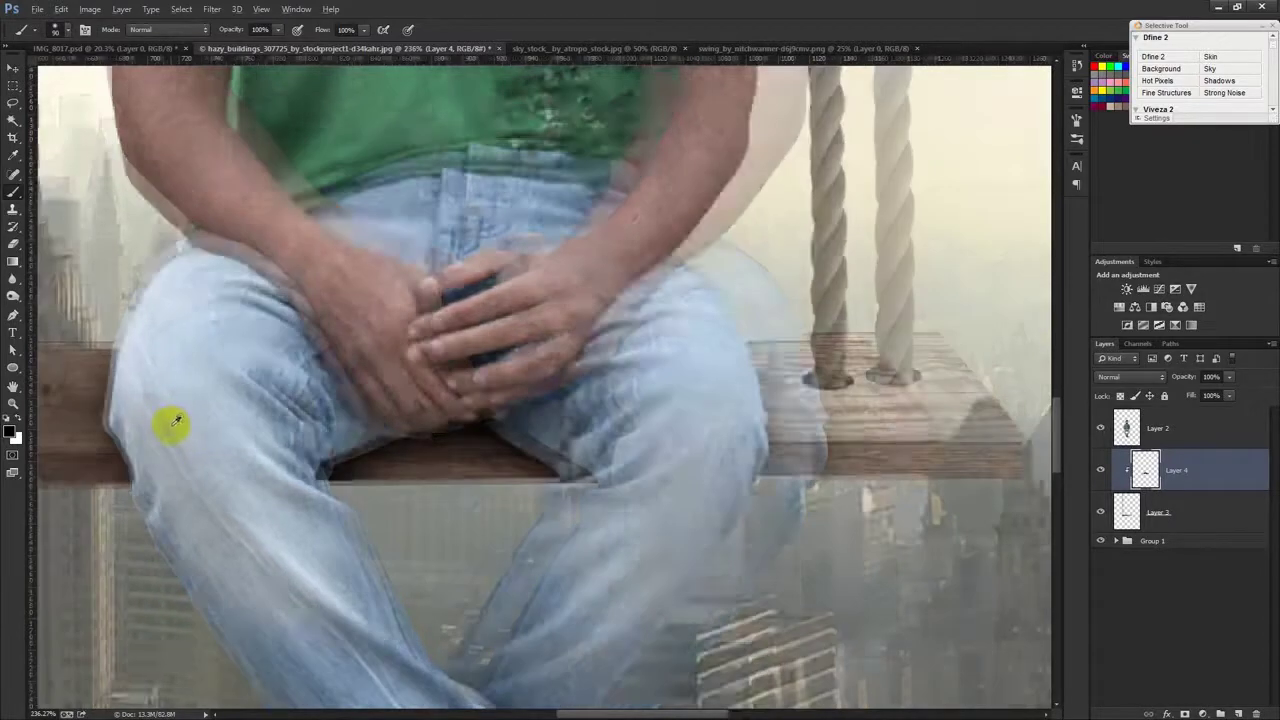
pyautogui.scroll(-5, 171, 423)
pyautogui.scroll(-2, 174, 427)
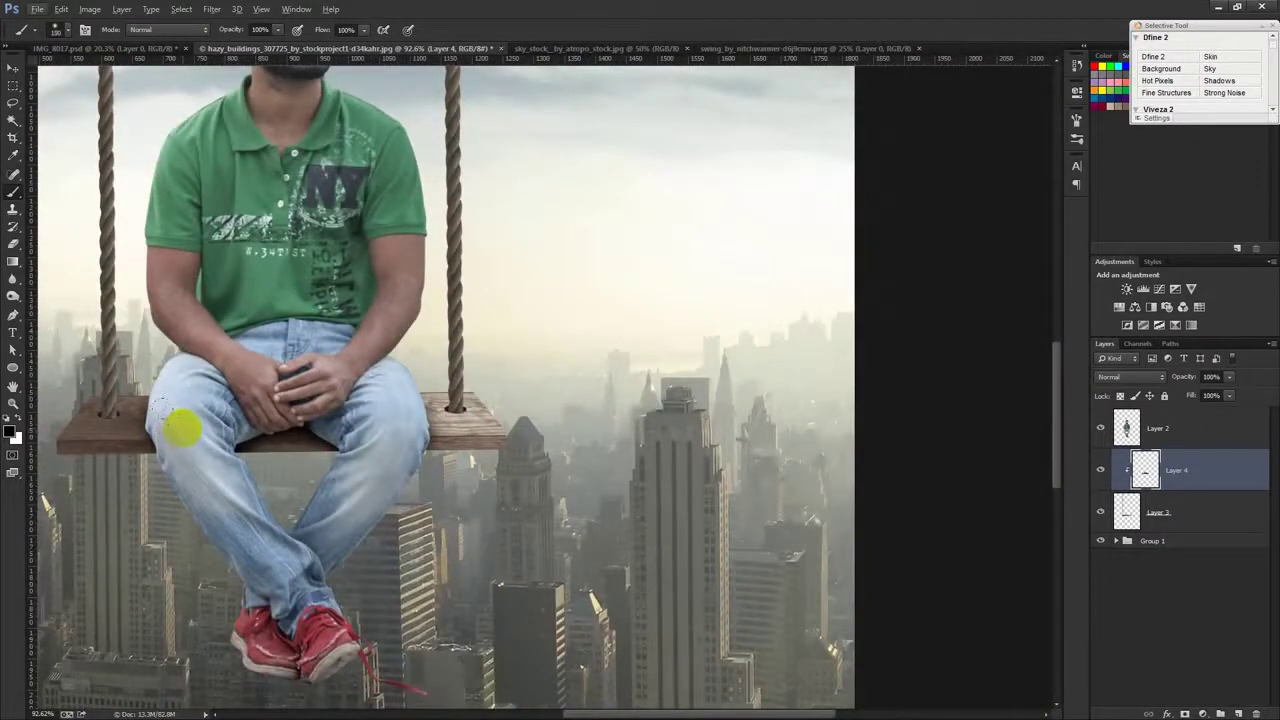
pyautogui.moveTo(171, 423); pyautogui.dragTo(275, 435)
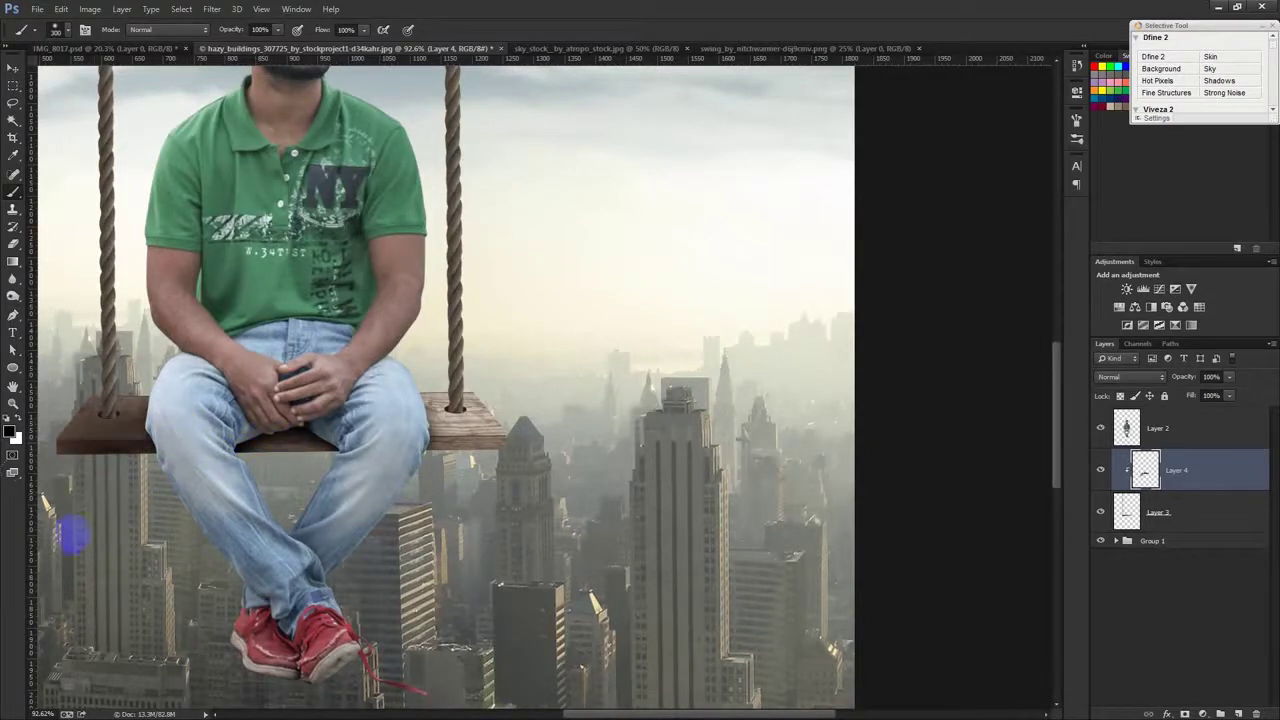
pyautogui.moveTo(125, 507); pyautogui.dragTo(140, 540)
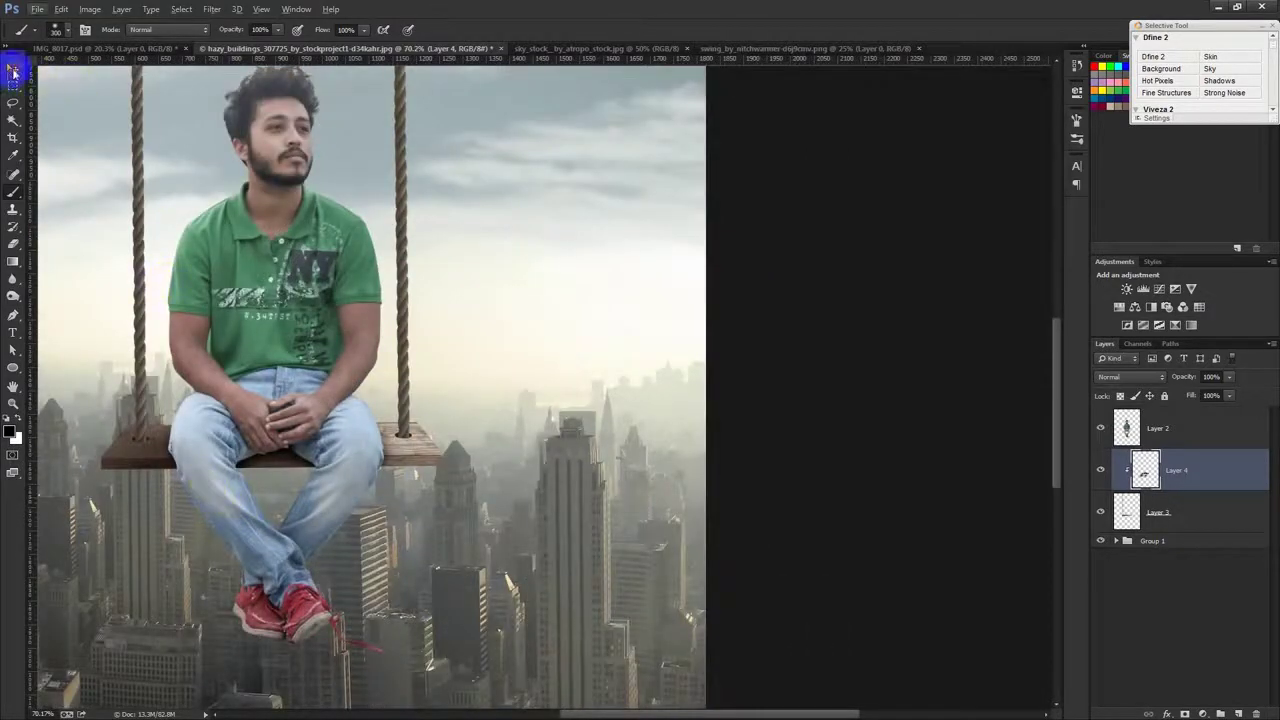
# Step: Add a new Layer 5 clipped to the man's Layer 2
pyautogui.click(13, 70)
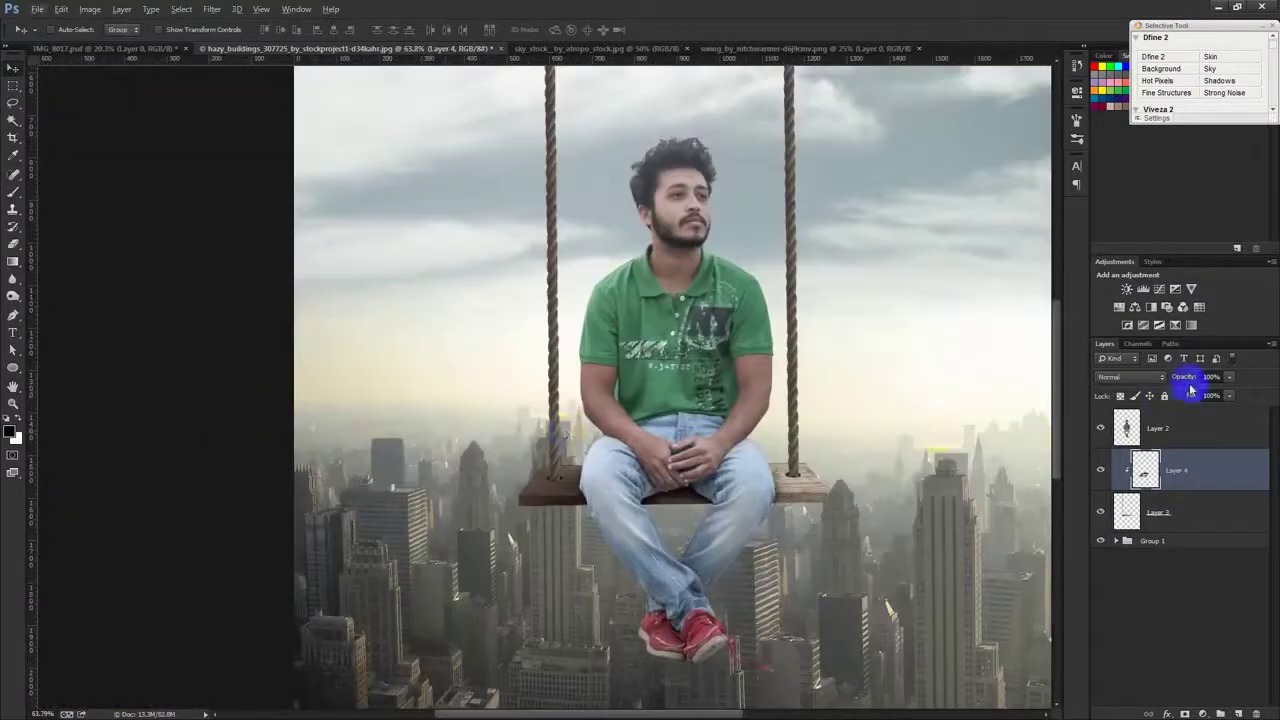
pyautogui.click(1186, 442)
pyautogui.click(1238, 712)
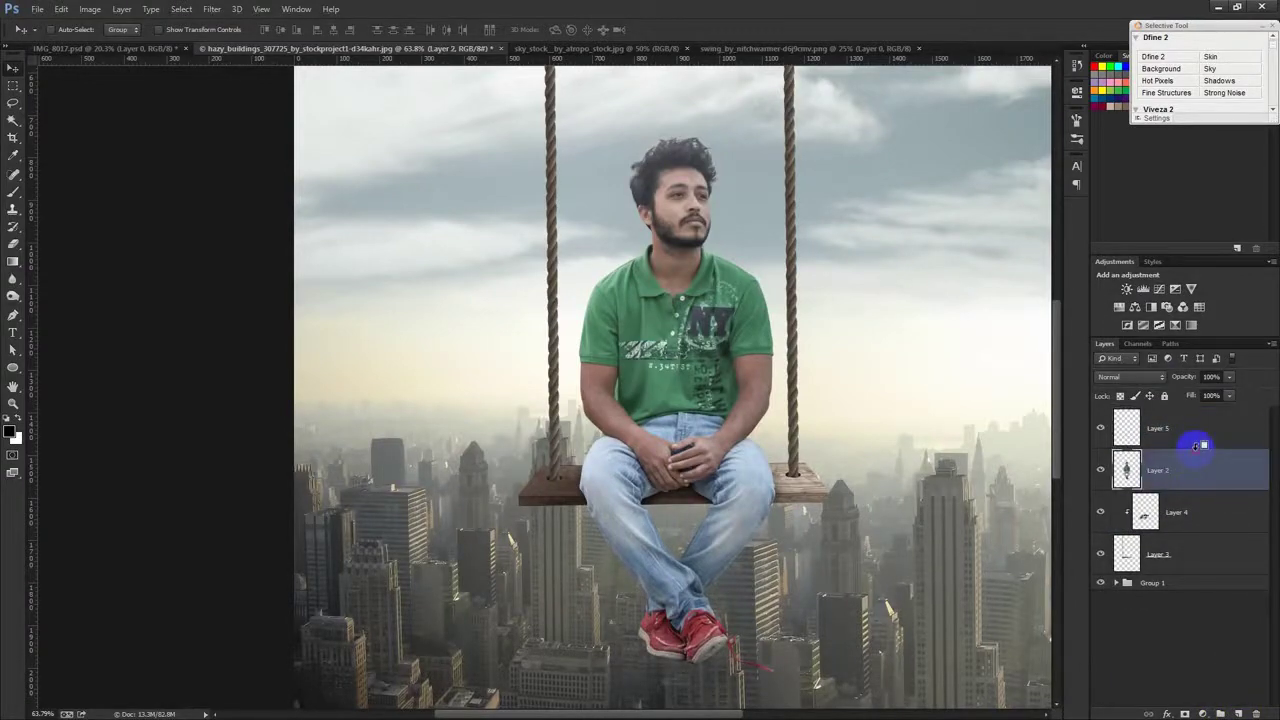
pyautogui.keyDown('alt'); pyautogui.click(1198, 449); pyautogui.keyUp('alt')
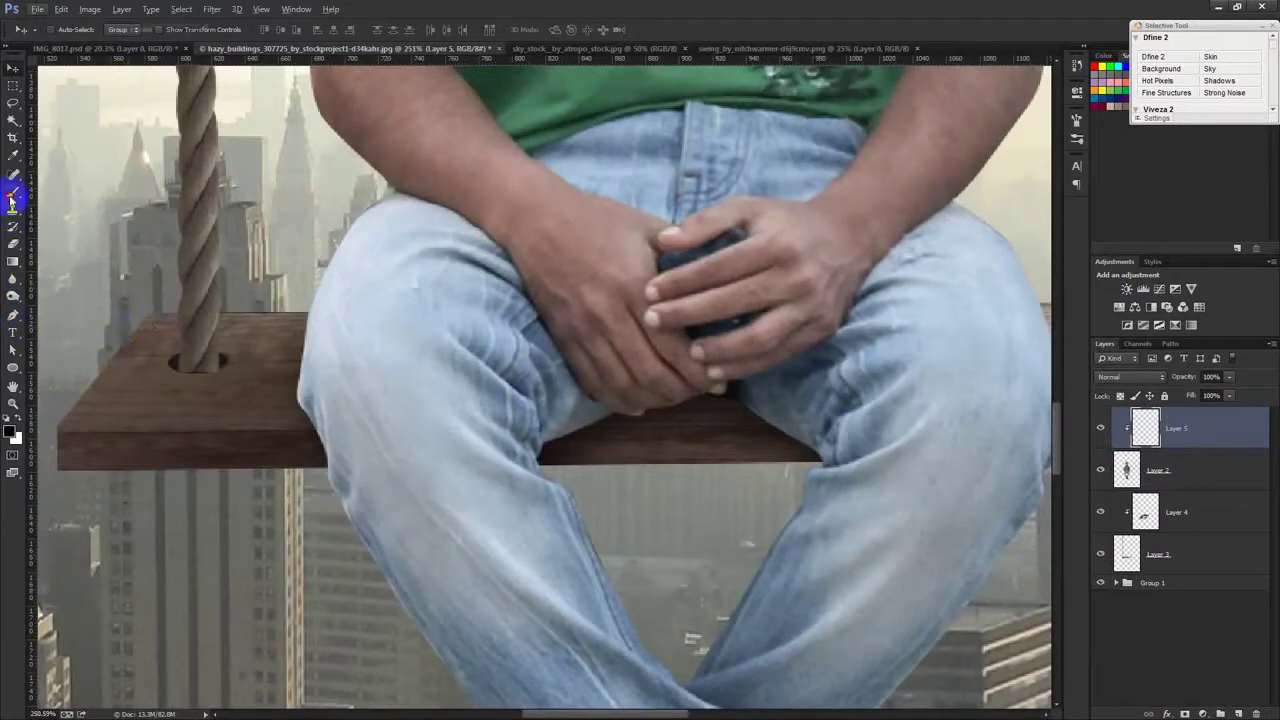
# Step: Paint soft shadow on the jeans along the swing seat edge
pyautogui.click(13, 191)
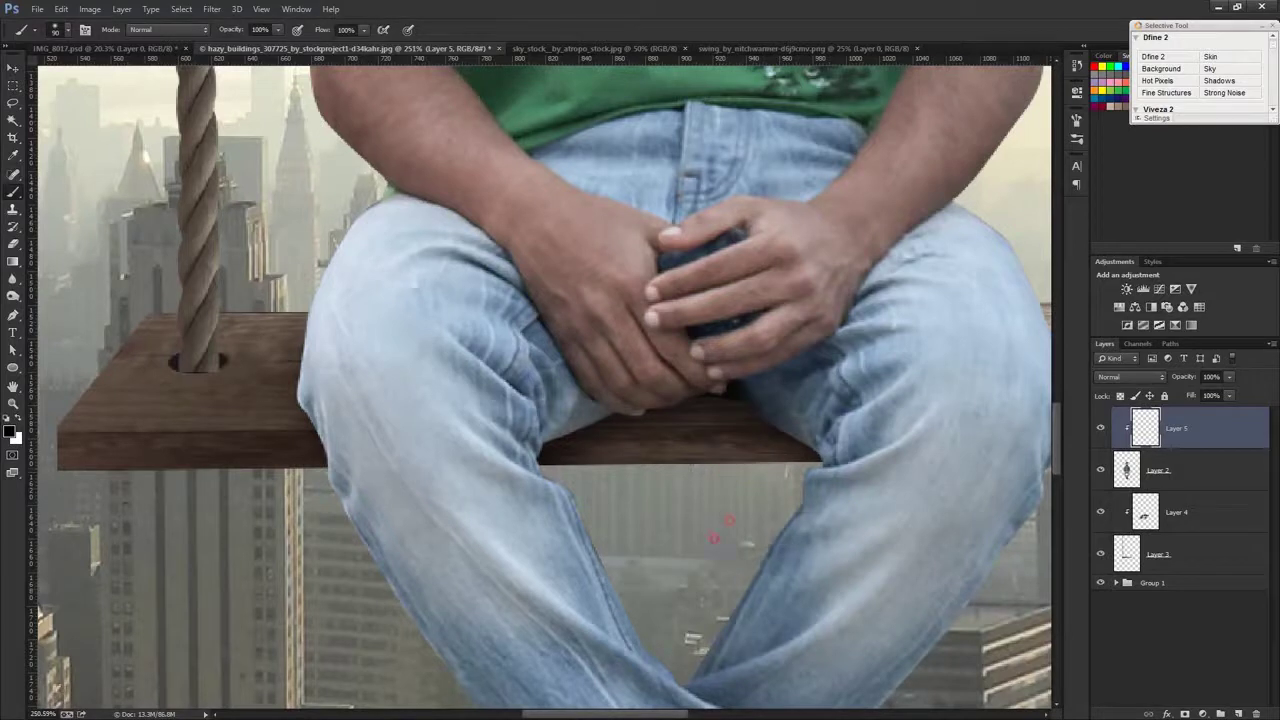
pyautogui.moveTo(729, 520); pyautogui.dragTo(745, 615)
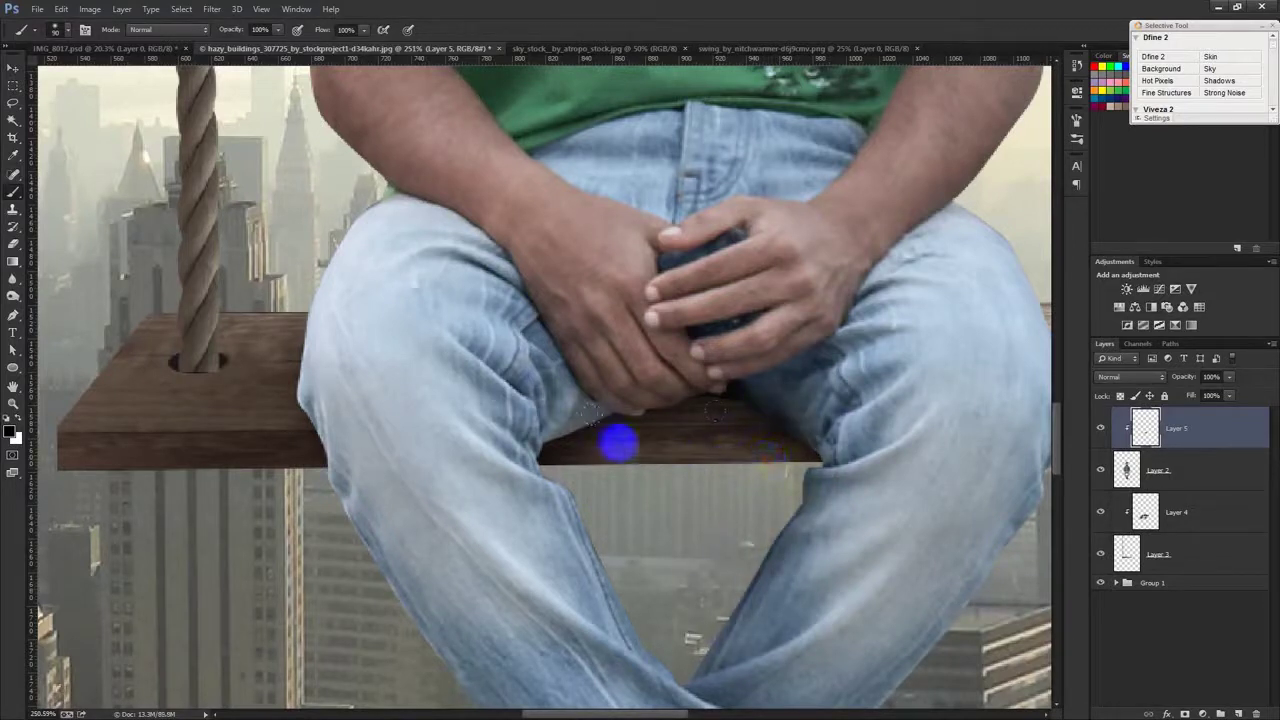
pyautogui.moveTo(551, 413); pyautogui.dragTo(587, 440)
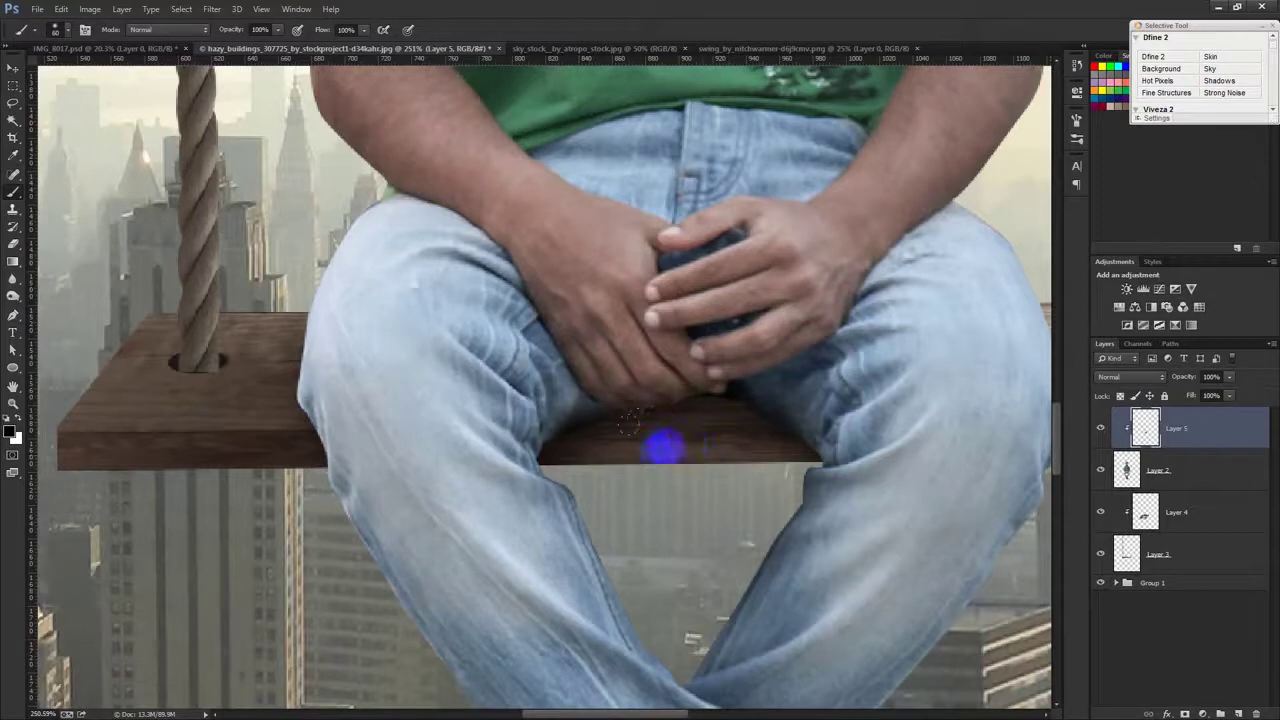
pyautogui.moveTo(730, 455); pyautogui.dragTo(700, 458)
# Step: Lower Layer 4's opacity to 86% and add a new Layer 6 clipped to it
pyautogui.click(1151, 510)
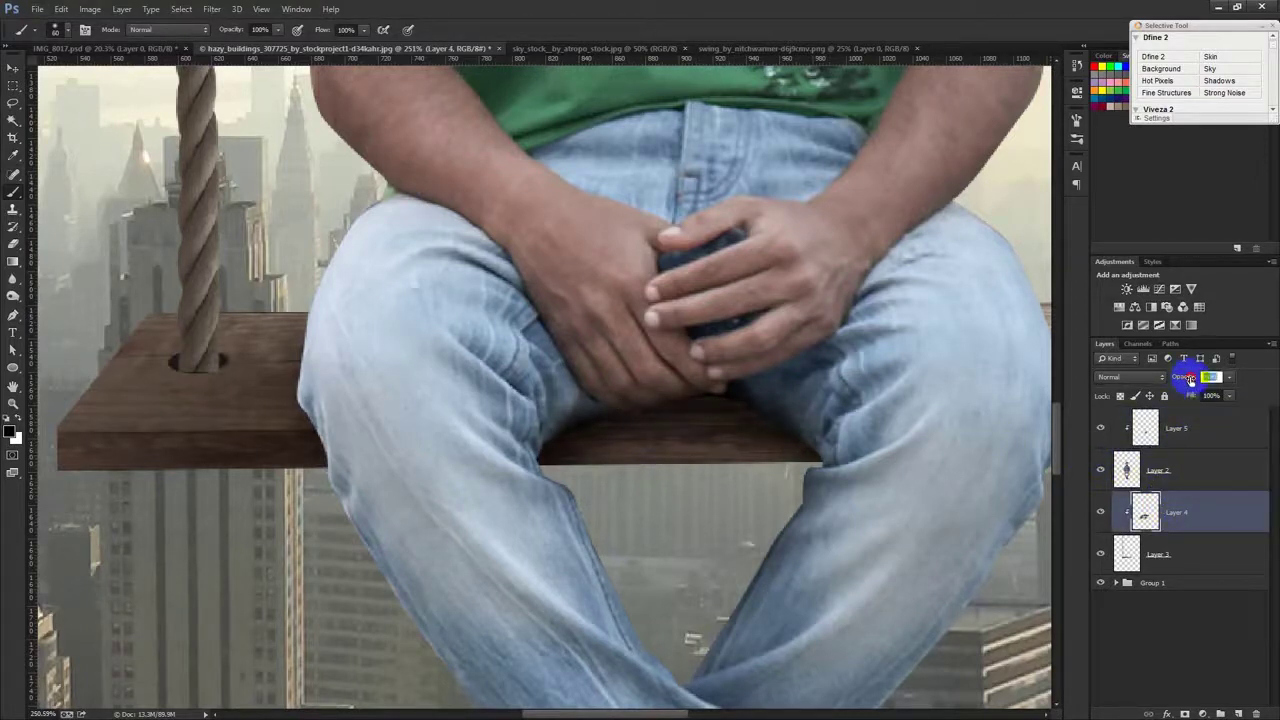
pyautogui.moveTo(766, 466); pyautogui.dragTo(750, 458)
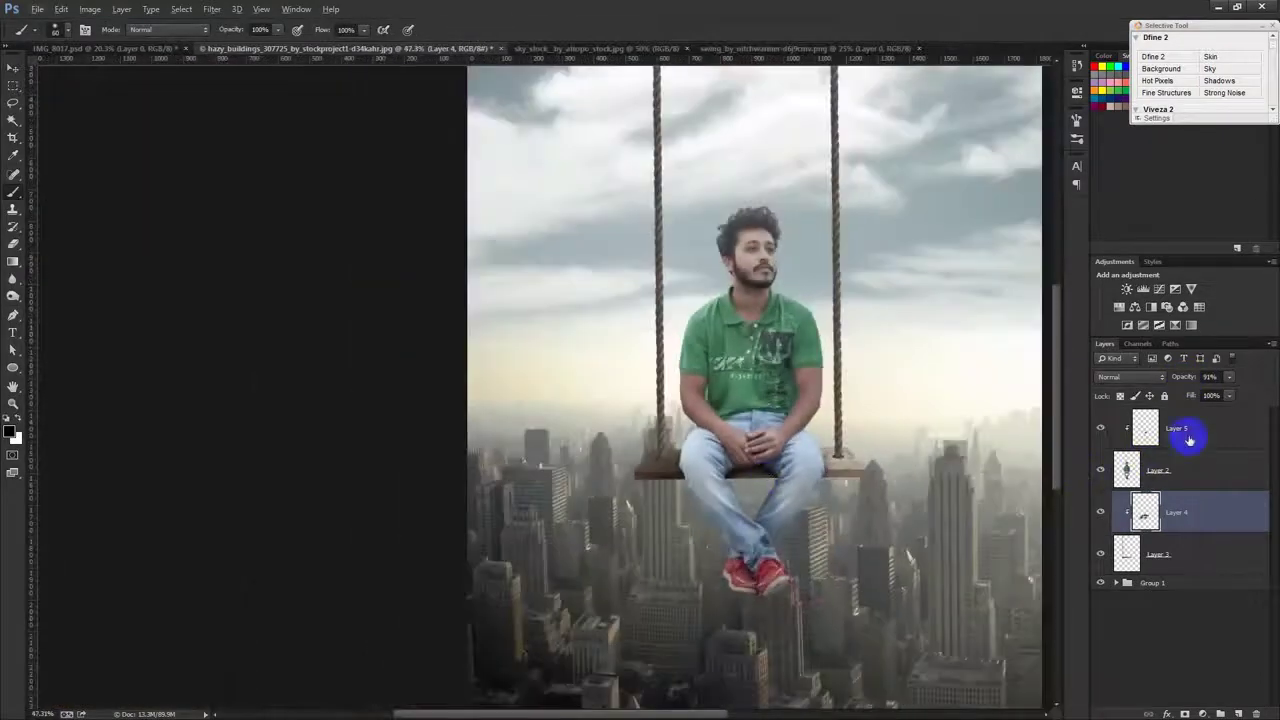
pyautogui.click(1189, 440)
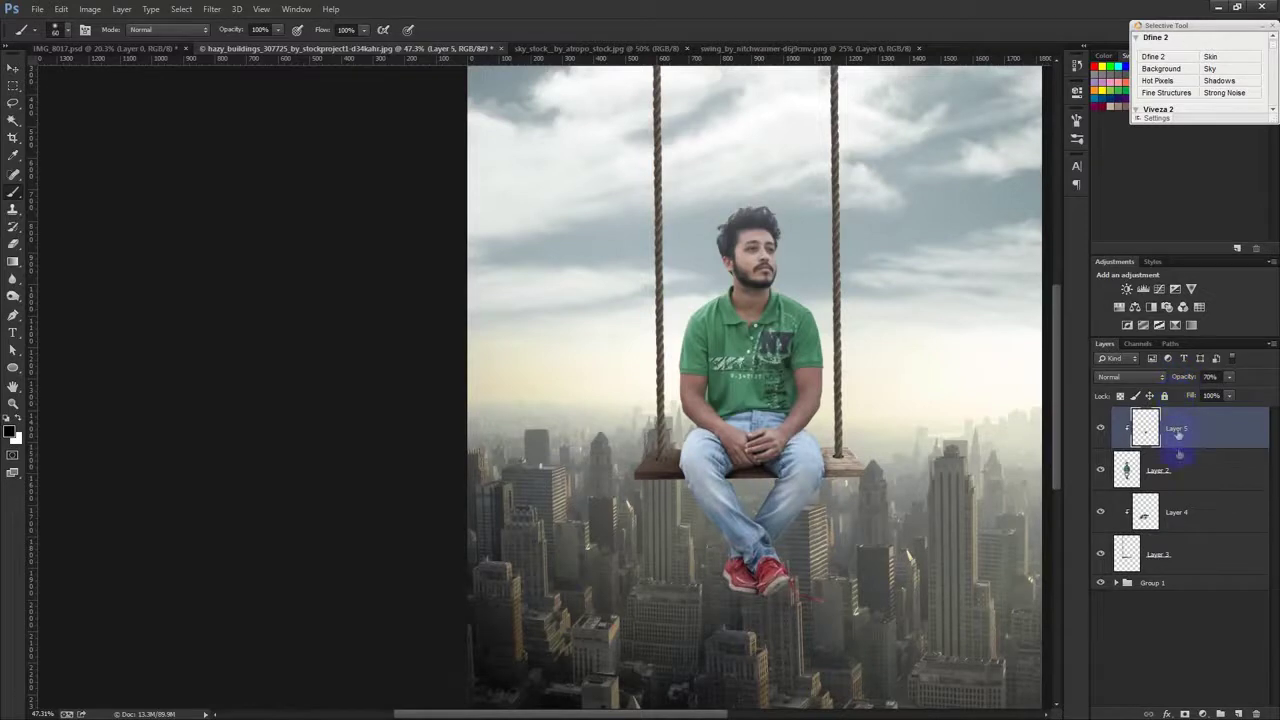
pyautogui.click(1150, 470)
pyautogui.click(1143, 512)
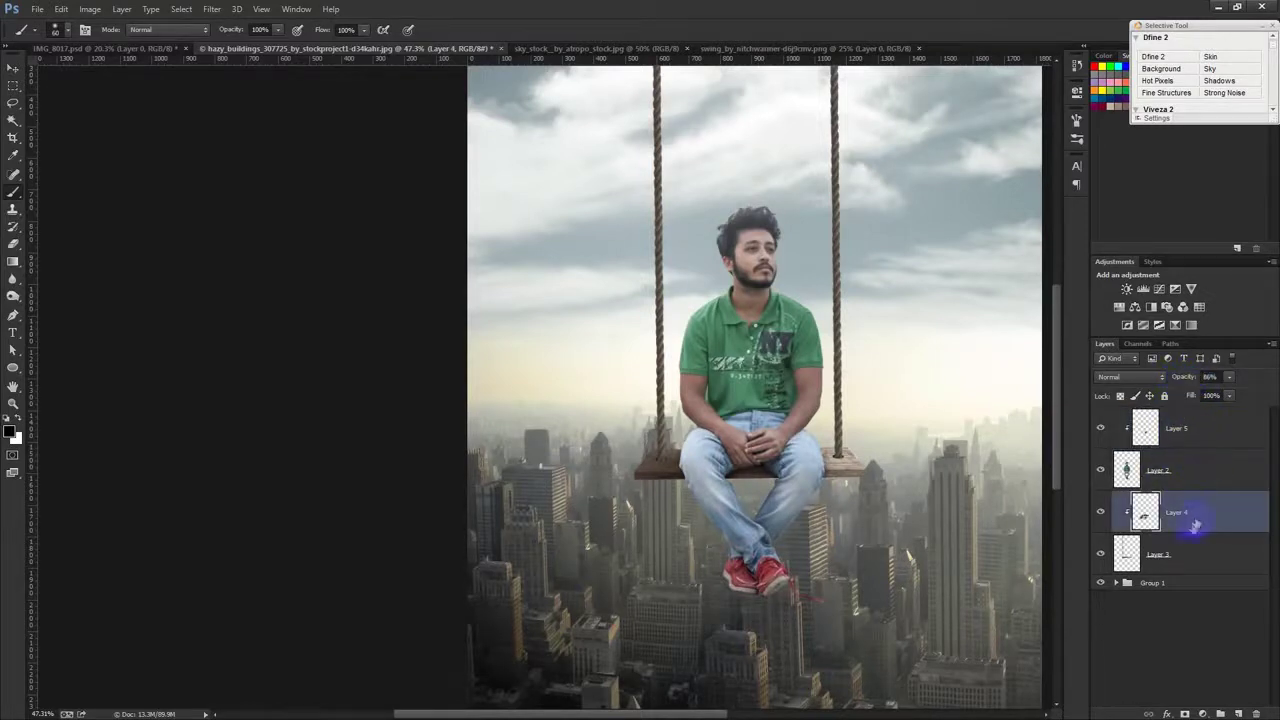
pyautogui.click(1238, 713)
pyautogui.keyDown('alt'); pyautogui.click(1174, 532); pyautogui.keyUp('alt')
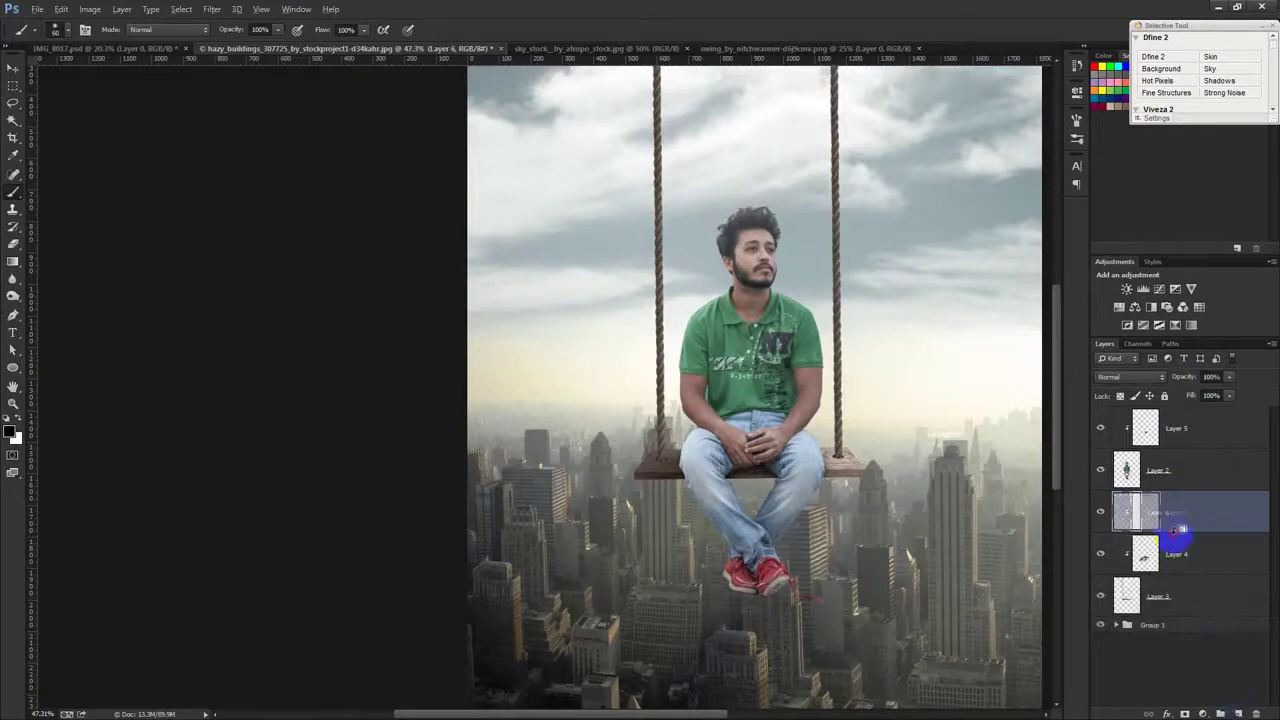
# Step: Paint soft strokes on Layer 6 along the jeans edge at the seat
pyautogui.scroll(5, 740, 448)
pyautogui.scroll(3, 740, 448)
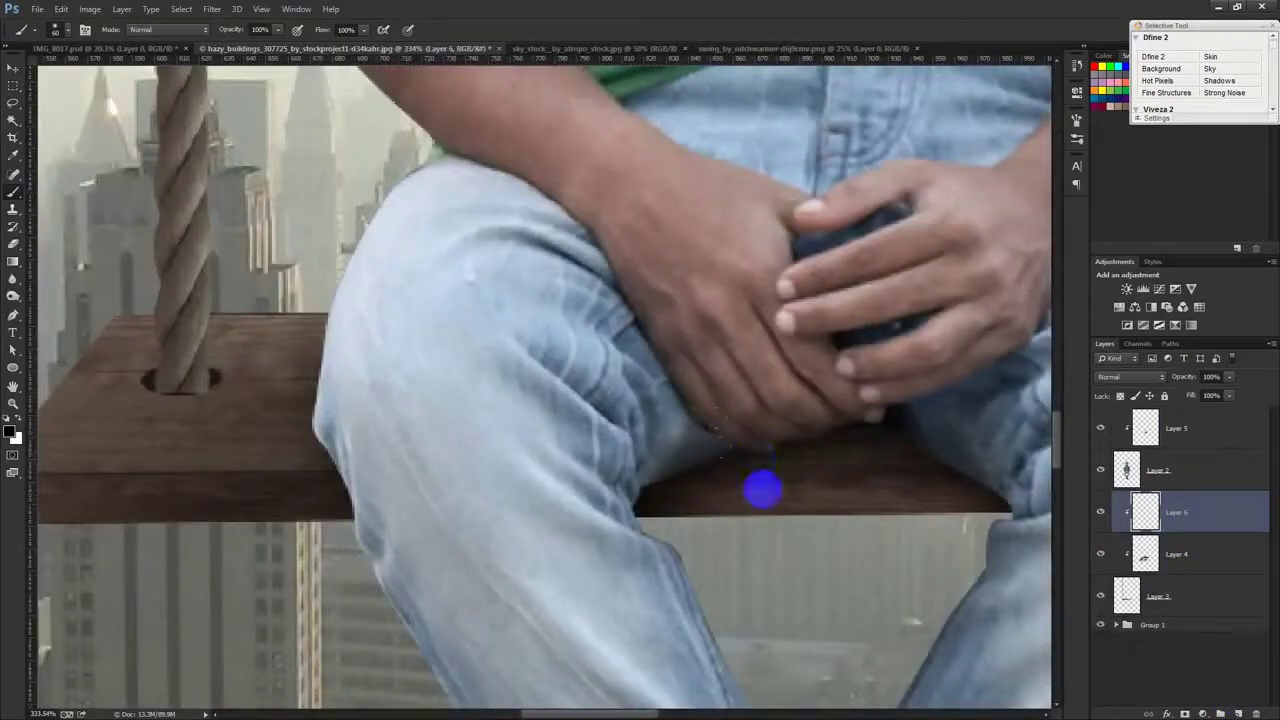
pyautogui.moveTo(722, 436)
pyautogui.mouseDown()
pyautogui.moveTo(642, 454)
pyautogui.moveTo(677, 457)
pyautogui.moveTo(714, 437)
pyautogui.moveTo(651, 457)
pyautogui.moveTo(834, 409)
pyautogui.moveTo(931, 431)
pyautogui.moveTo(810, 398)
pyautogui.moveTo(903, 429)
pyautogui.moveTo(1006, 500)
pyautogui.moveTo(930, 431)
pyautogui.moveTo(871, 423)
pyautogui.moveTo(894, 417)
pyautogui.moveTo(684, 412)
pyautogui.moveTo(941, 402)
pyautogui.moveTo(836, 392)
pyautogui.moveTo(633, 445)
pyautogui.moveTo(633, 462)
pyautogui.mouseUp()
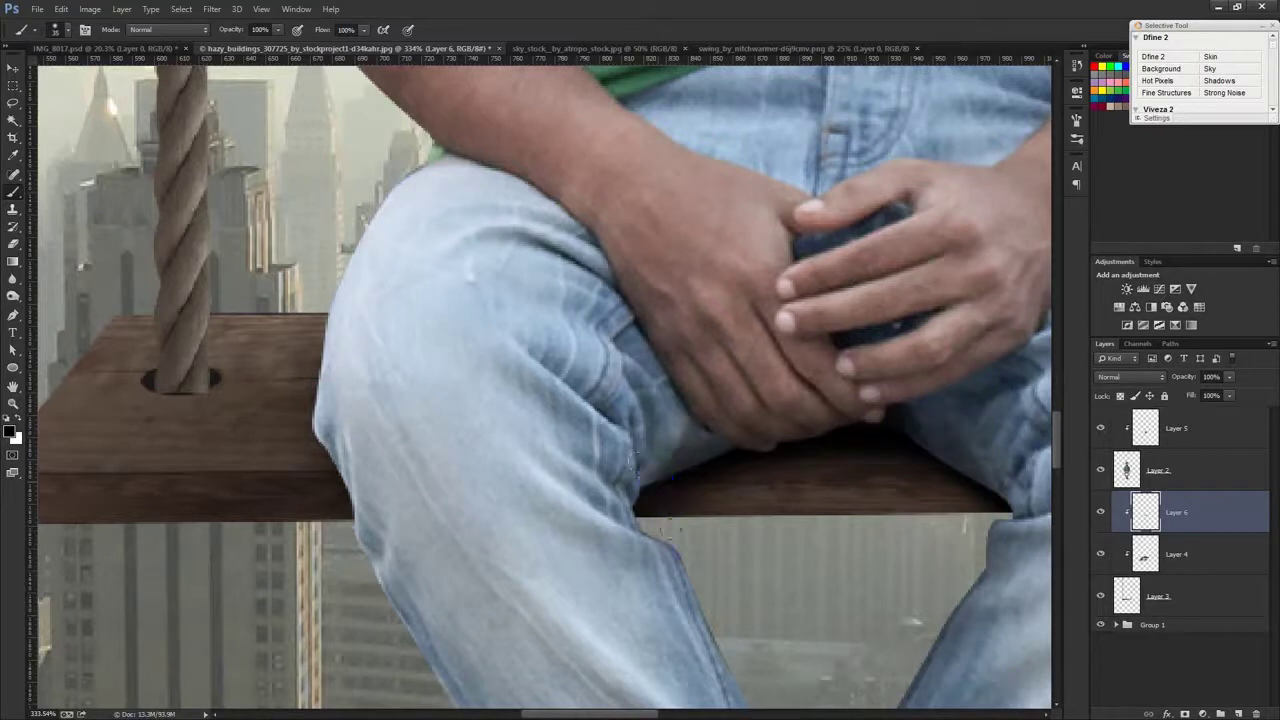
pyautogui.moveTo(333, 503)
pyautogui.mouseDown()
pyautogui.moveTo(363, 417)
pyautogui.moveTo(374, 451)
pyautogui.moveTo(358, 478)
pyautogui.moveTo(385, 512)
pyautogui.mouseUp()
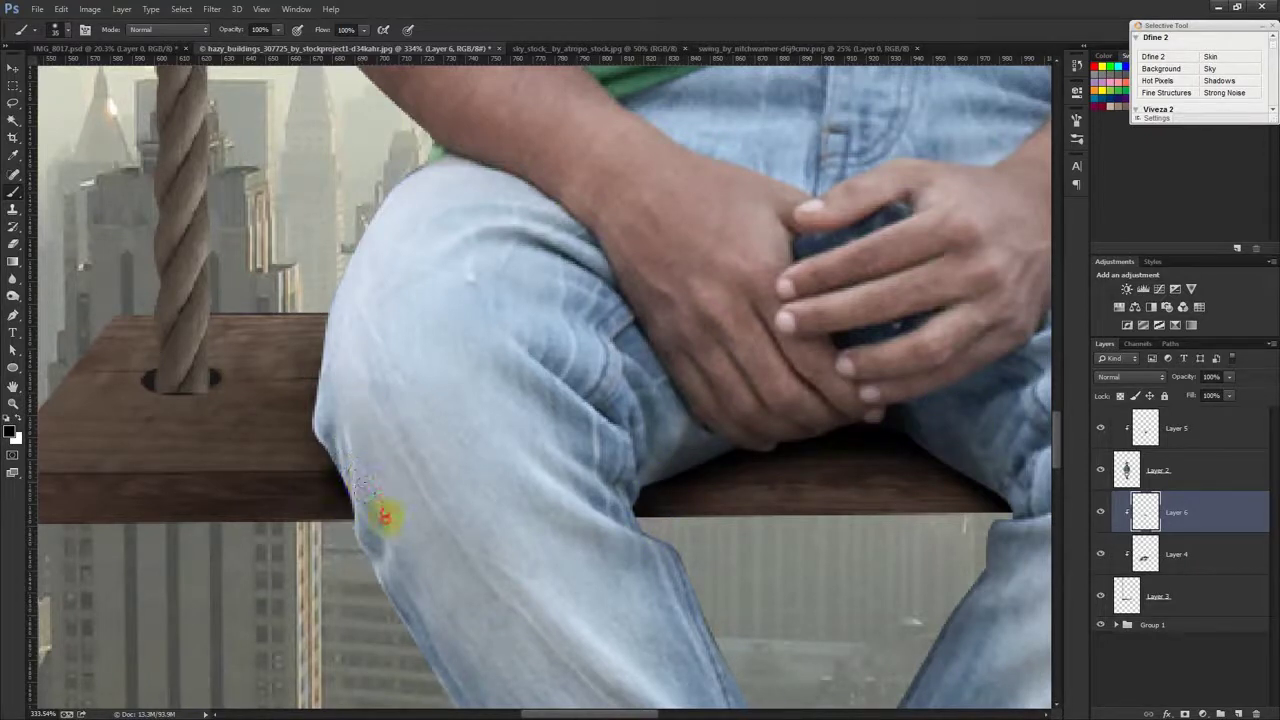
# Step: Set Layer 4's opacity to 53%
pyautogui.scroll(-5, 449, 486)
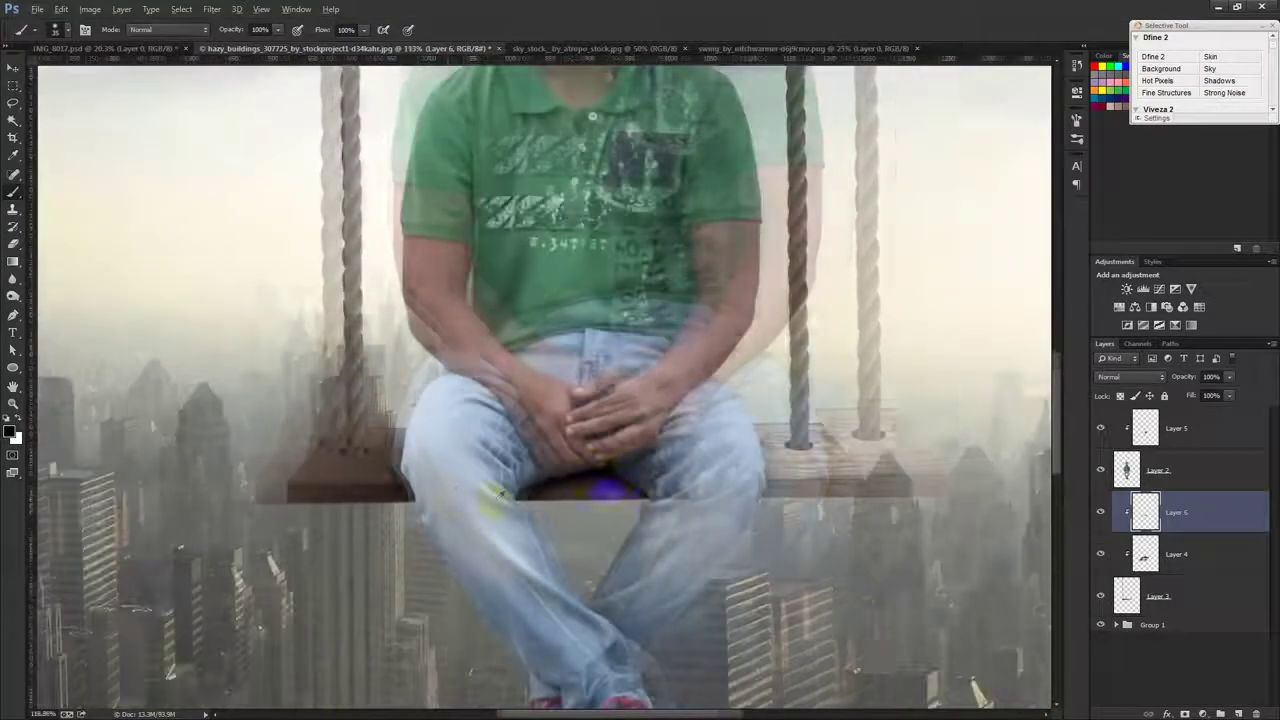
pyautogui.scroll(-3, 648, 505)
pyautogui.scroll(-1, 663, 517)
pyautogui.scroll(-1, 663, 523)
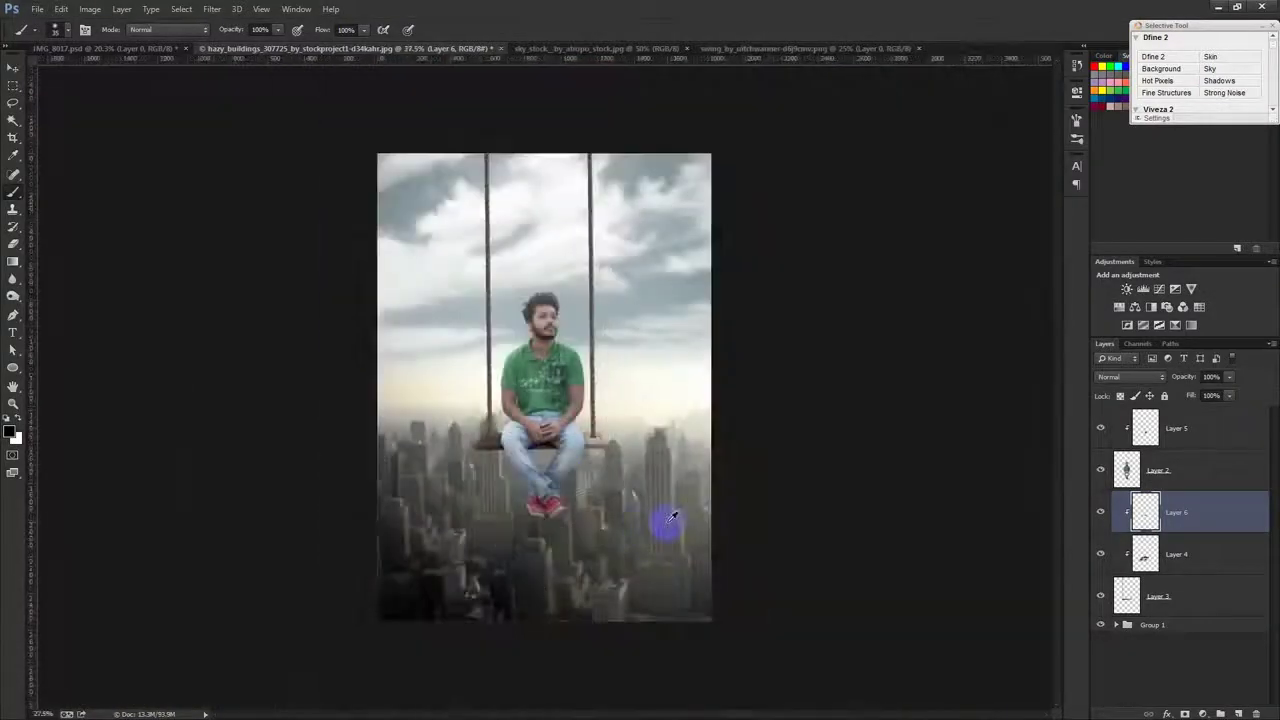
pyautogui.click(1185, 378)
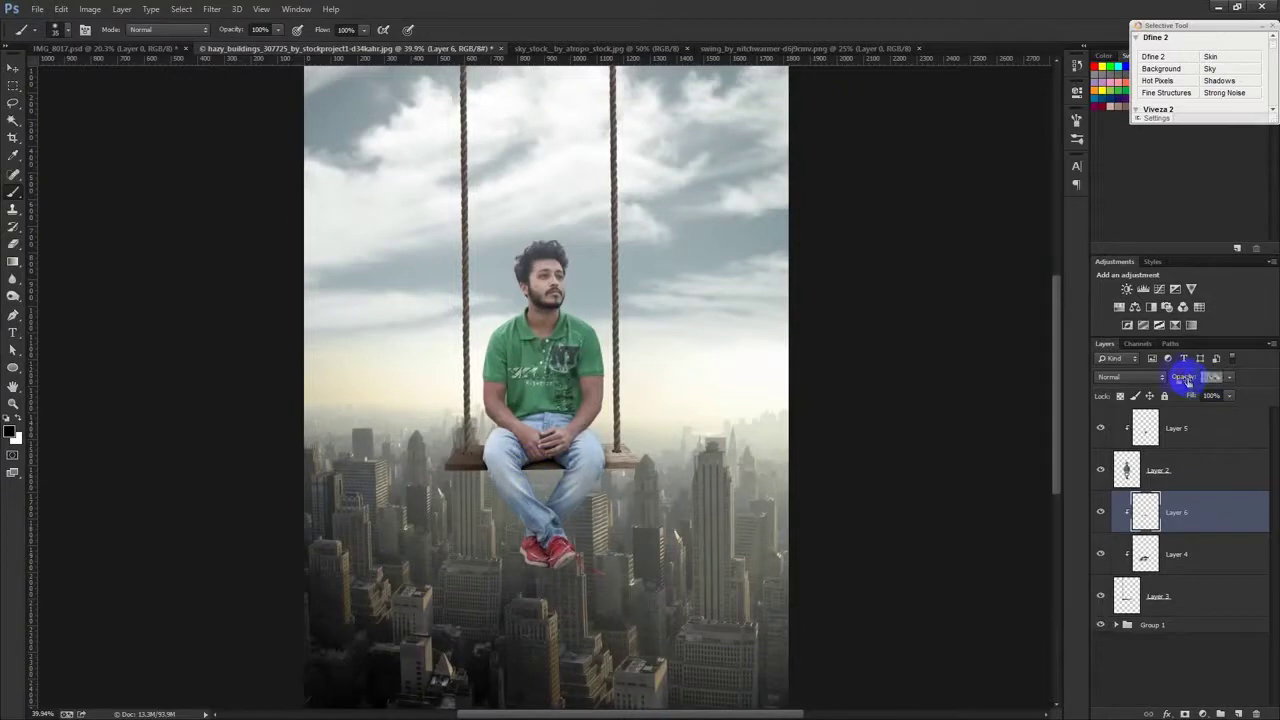
pyautogui.write('70')
pyautogui.click(1186, 546)
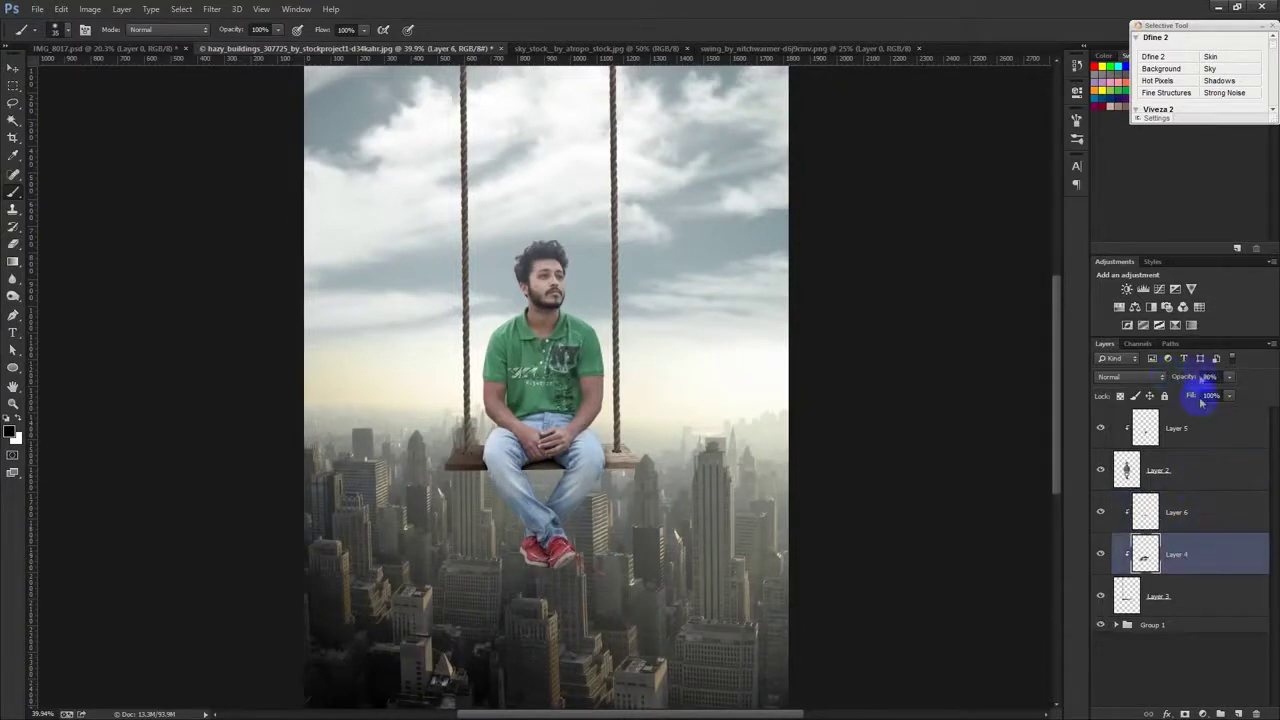
pyautogui.click(1190, 378)
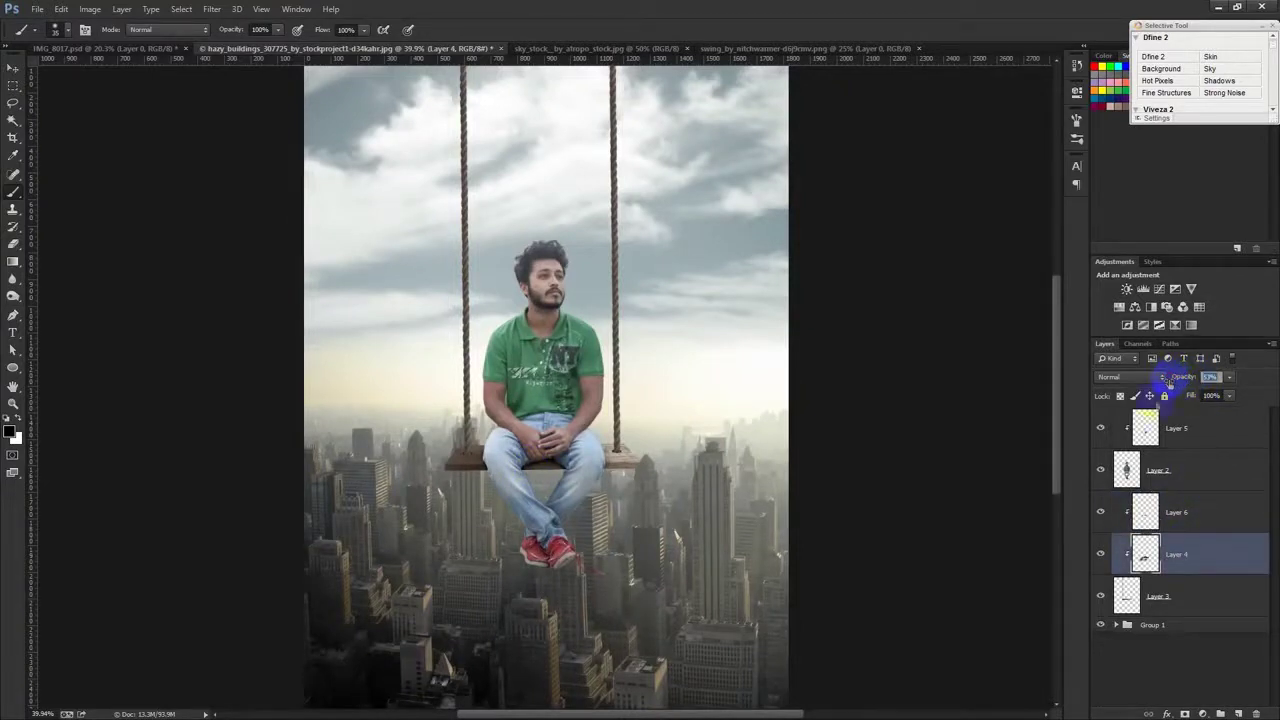
pyautogui.click(13, 68)
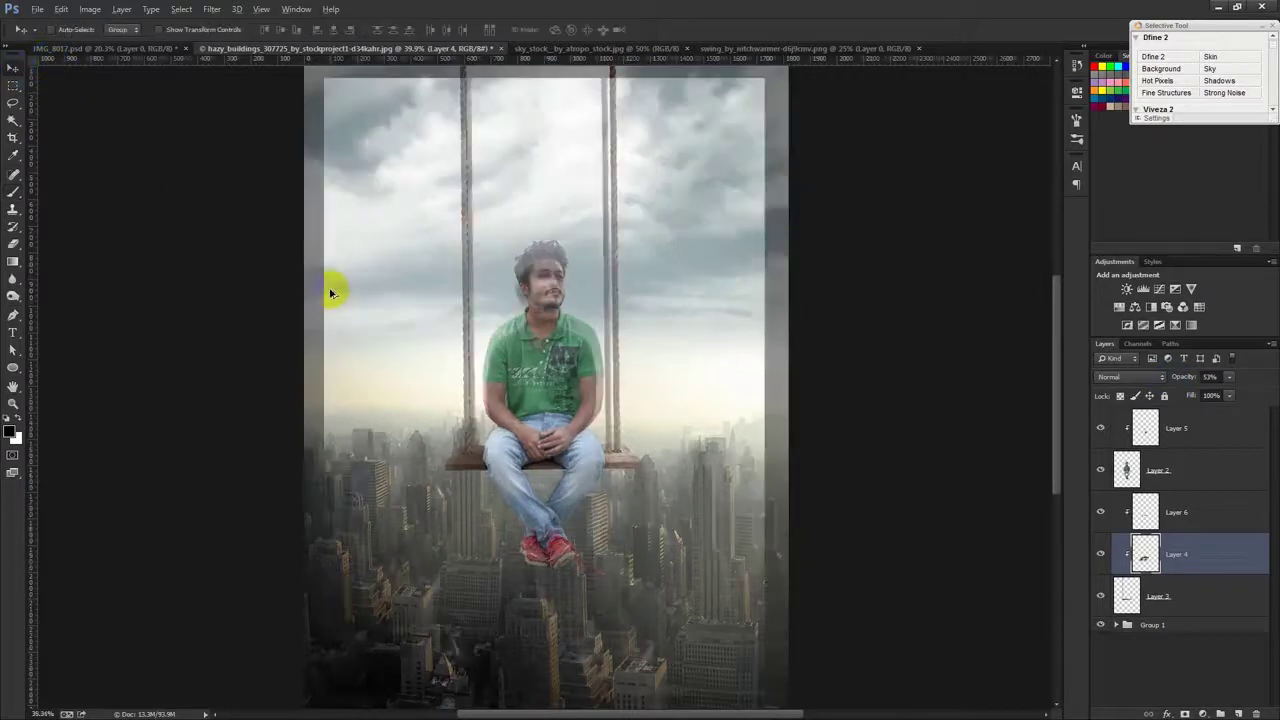
# Step: Zoom in on the composite and select Layer 5
pyautogui.keyDown('ctrl'); pyautogui.click(330, 293); pyautogui.keyUp('ctrl')
pyautogui.keyDown('alt'); pyautogui.click(658, 340); pyautogui.keyUp('alt')
pyautogui.click(1185, 430)
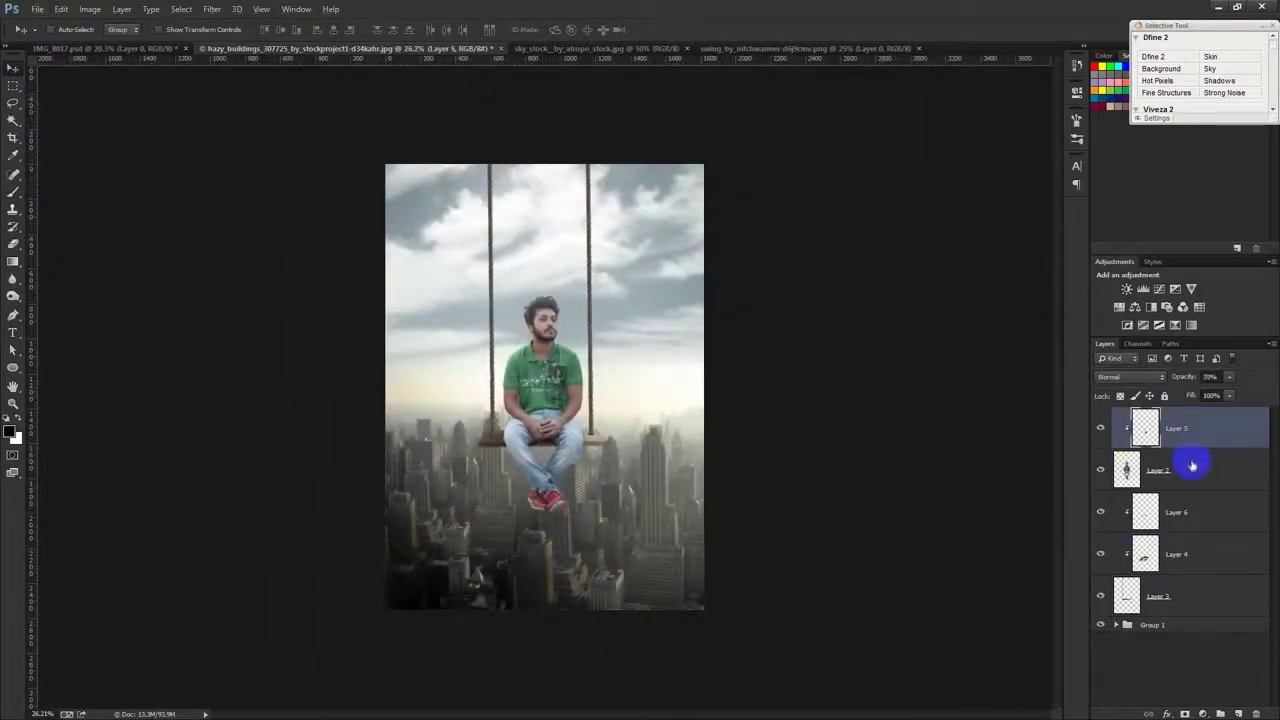
# Step: Group Layers 5 and 2 together, and Layers 6, 4 and 3 together
pyautogui.keyDown('shift'); pyautogui.click(1192, 466); pyautogui.keyUp('shift')
pyautogui.hotkey('ctrl', 'g')
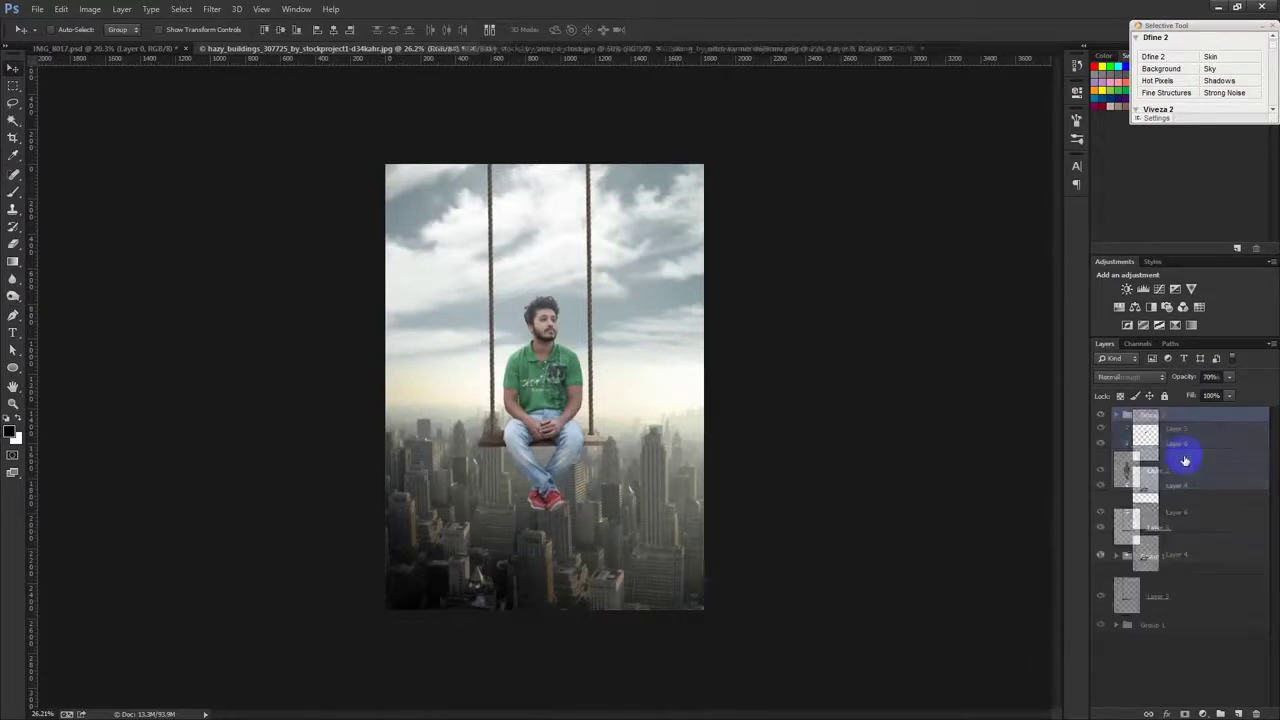
pyautogui.click(1177, 440)
pyautogui.keyDown('shift'); pyautogui.click(1186, 486); pyautogui.keyUp('shift')
pyautogui.keyDown('shift'); pyautogui.click(1193, 519); pyautogui.keyUp('shift')
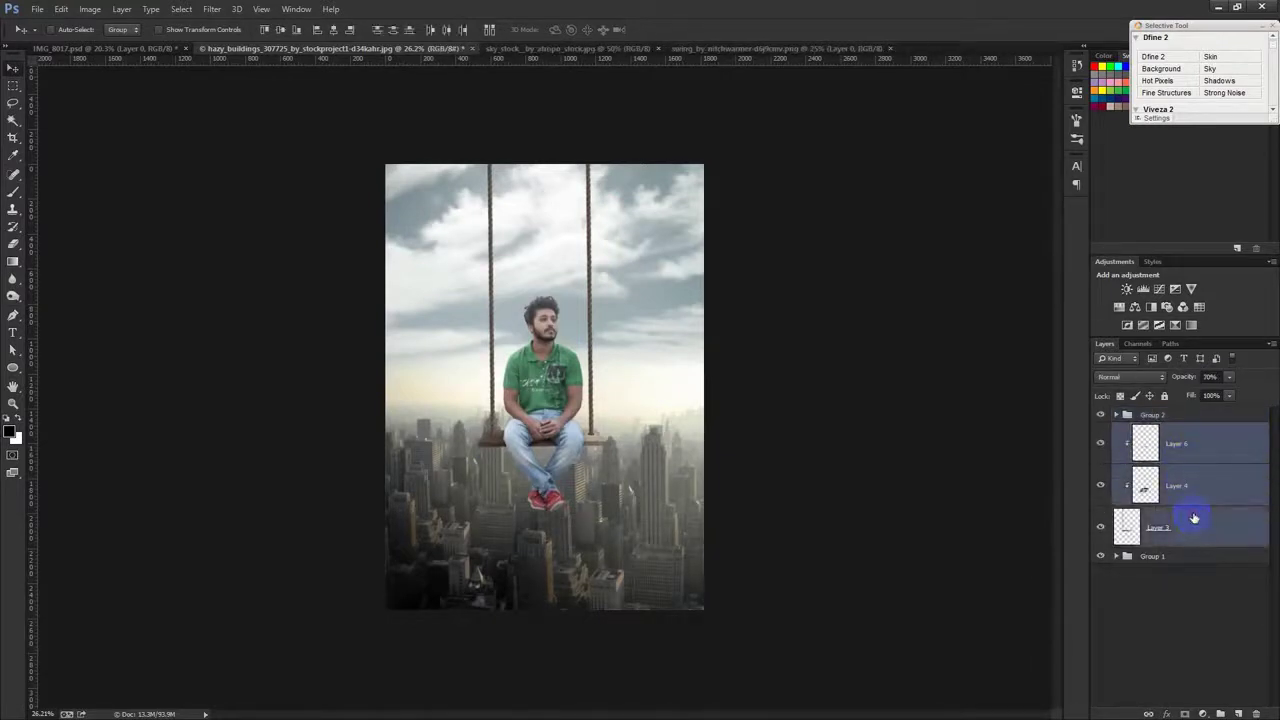
pyautogui.hotkey('ctrl', 'g')
# Step: Rename the two new groups 'man' and 'hanging chare'
pyautogui.click(1116, 430)
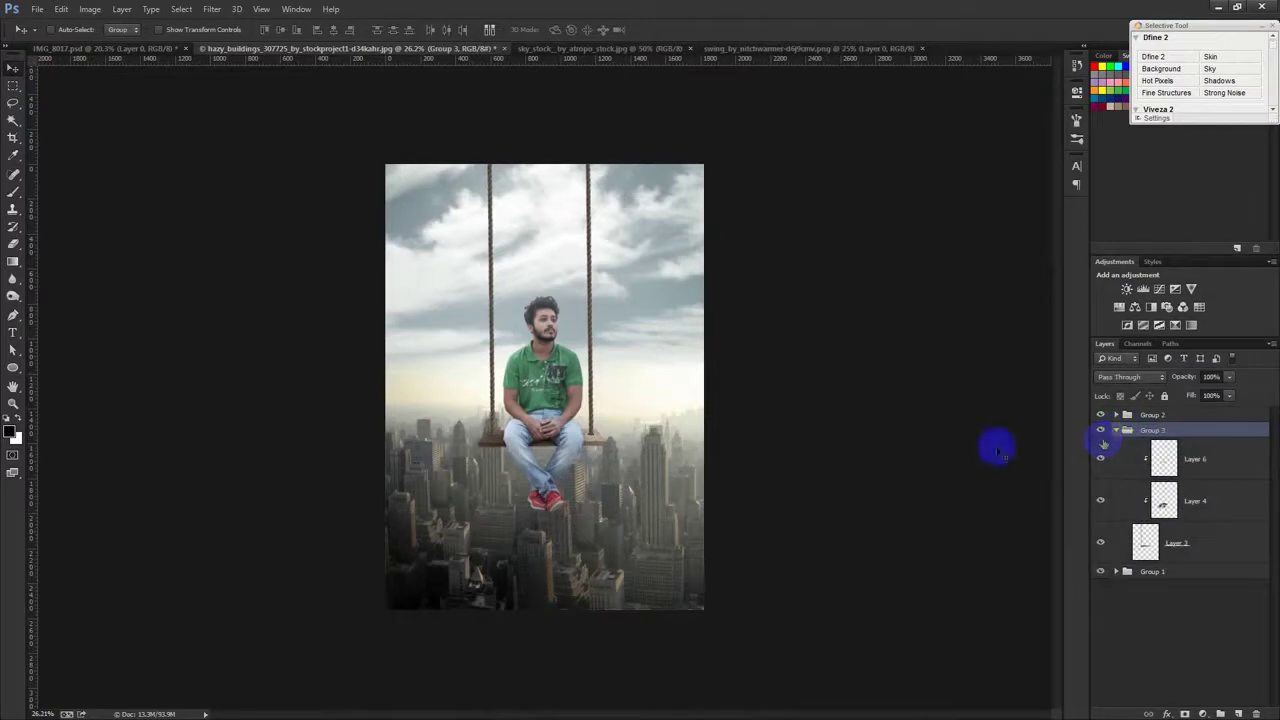
pyautogui.scroll(2, 870, 455)
pyautogui.scroll(-1, 870, 457)
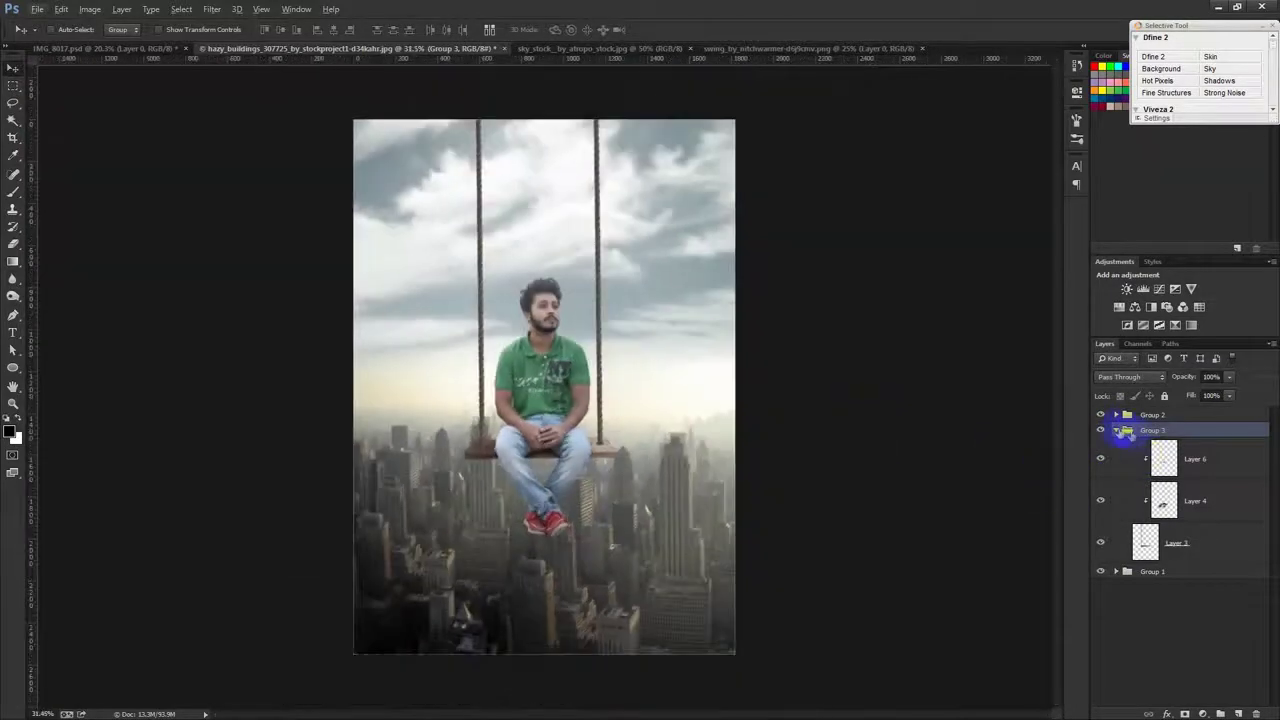
pyautogui.click(1116, 430)
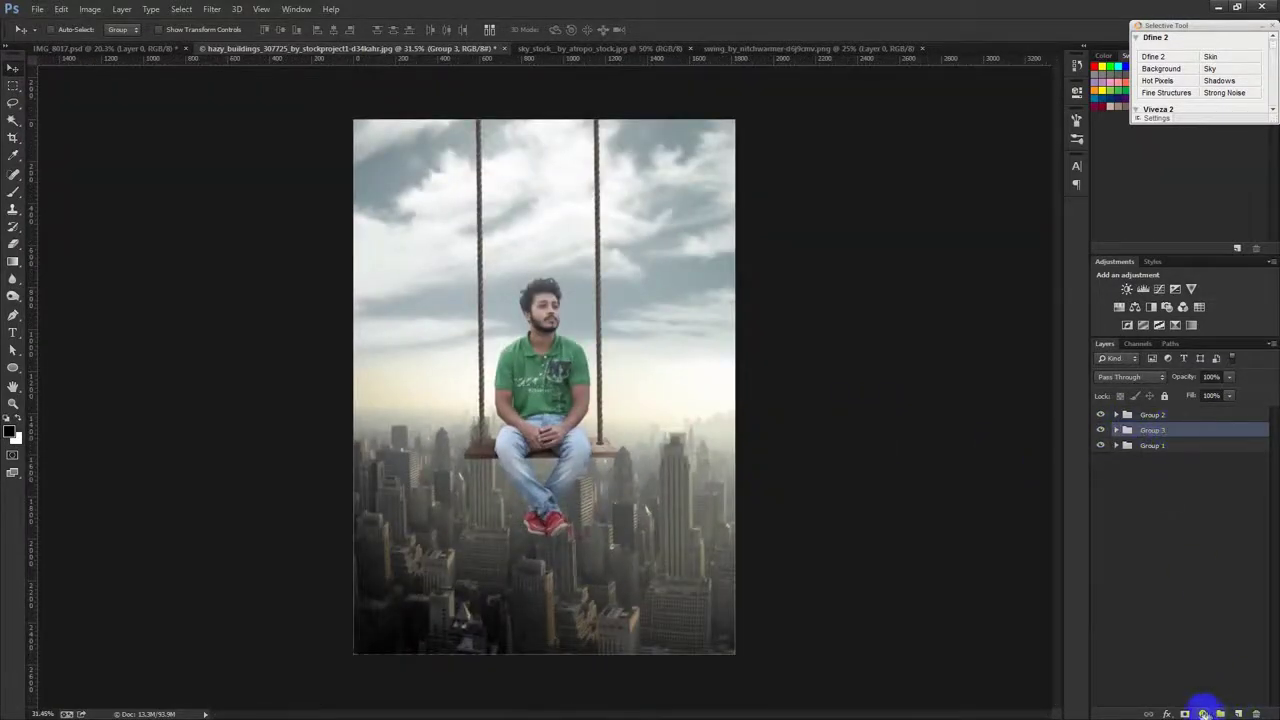
pyautogui.scroll(1, 700, 528)
pyautogui.scroll(-1, 697, 530)
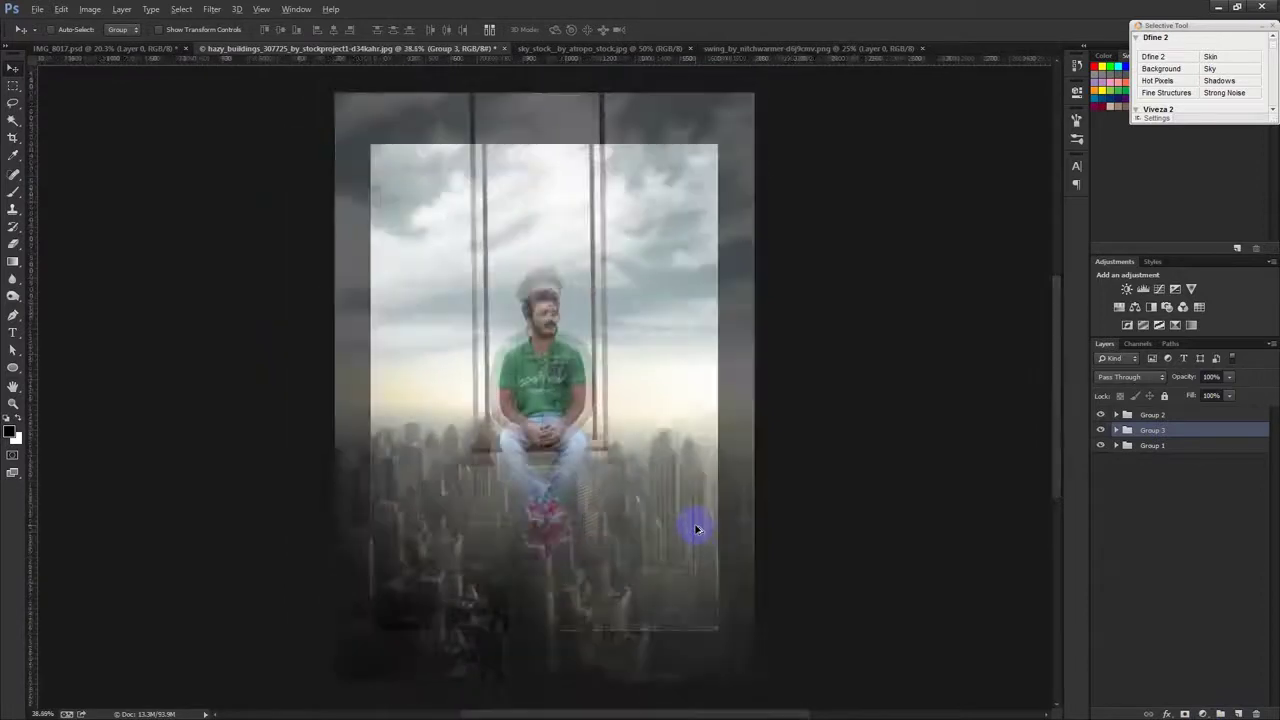
pyautogui.click(1168, 416)
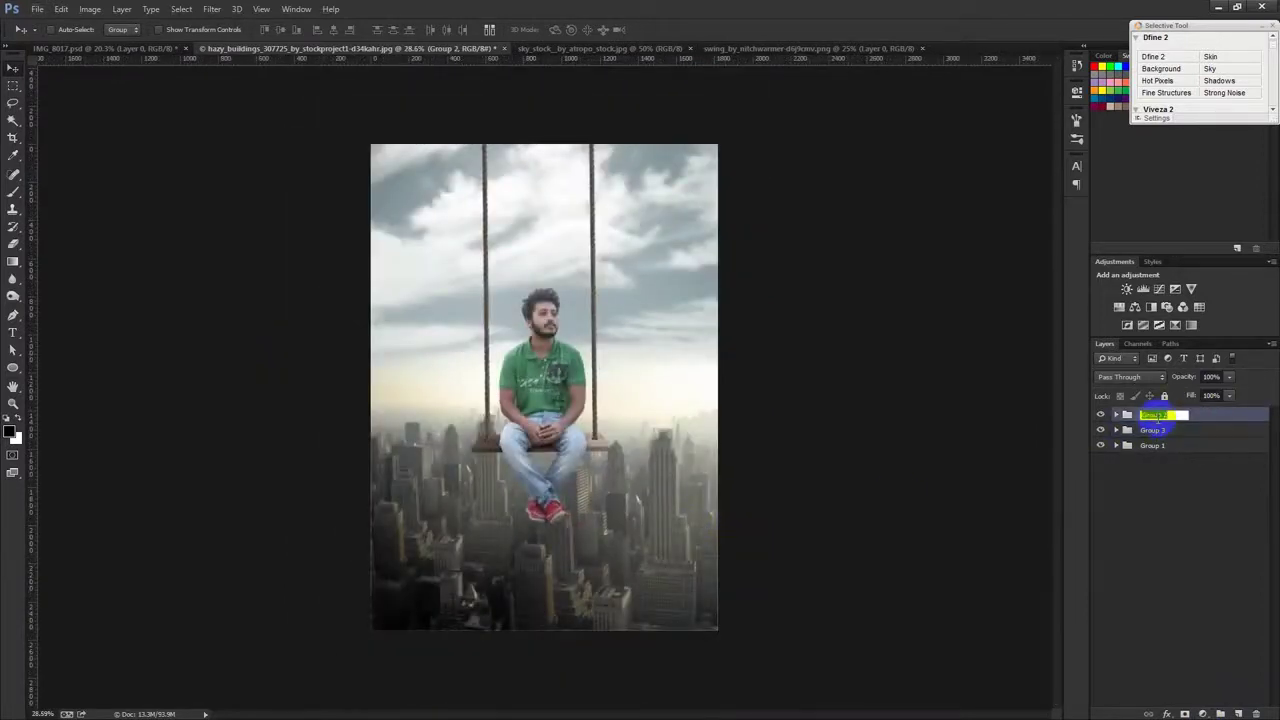
pyautogui.write('man')
pyautogui.doubleClick(1155, 431)
pyautogui.write('hanging chare')
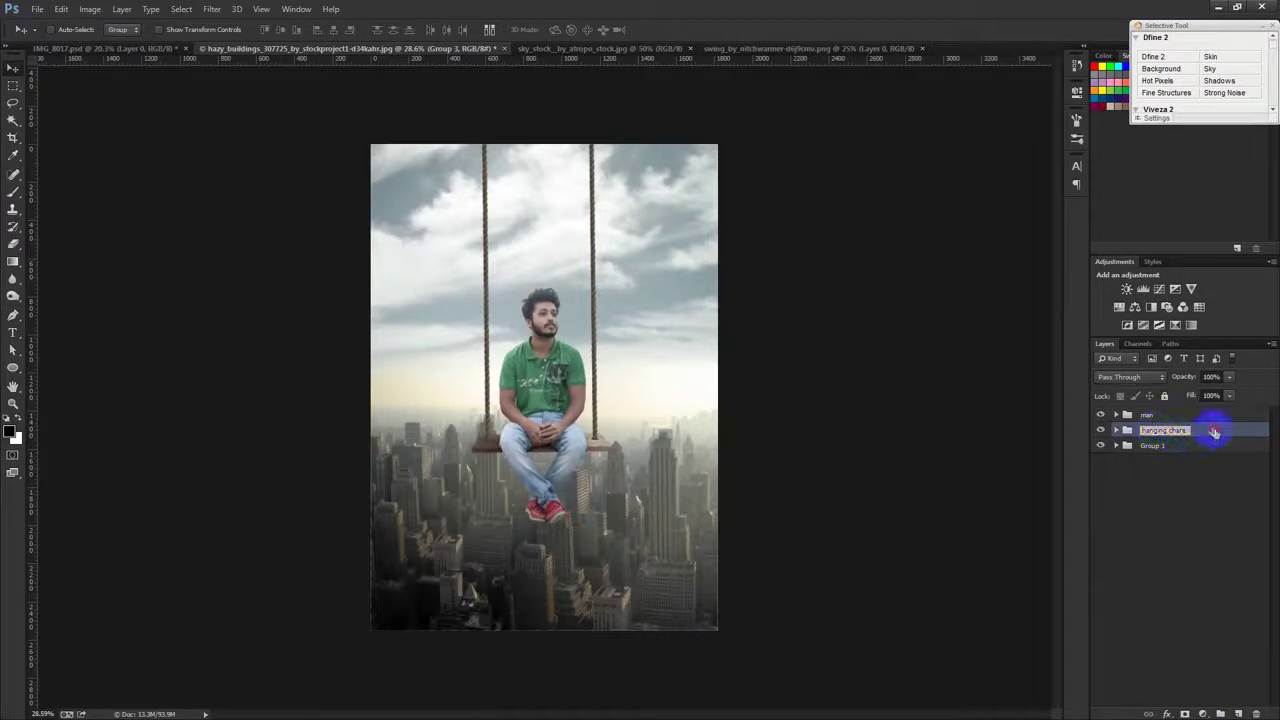
pyautogui.click(1171, 414)
pyautogui.click(1203, 714)
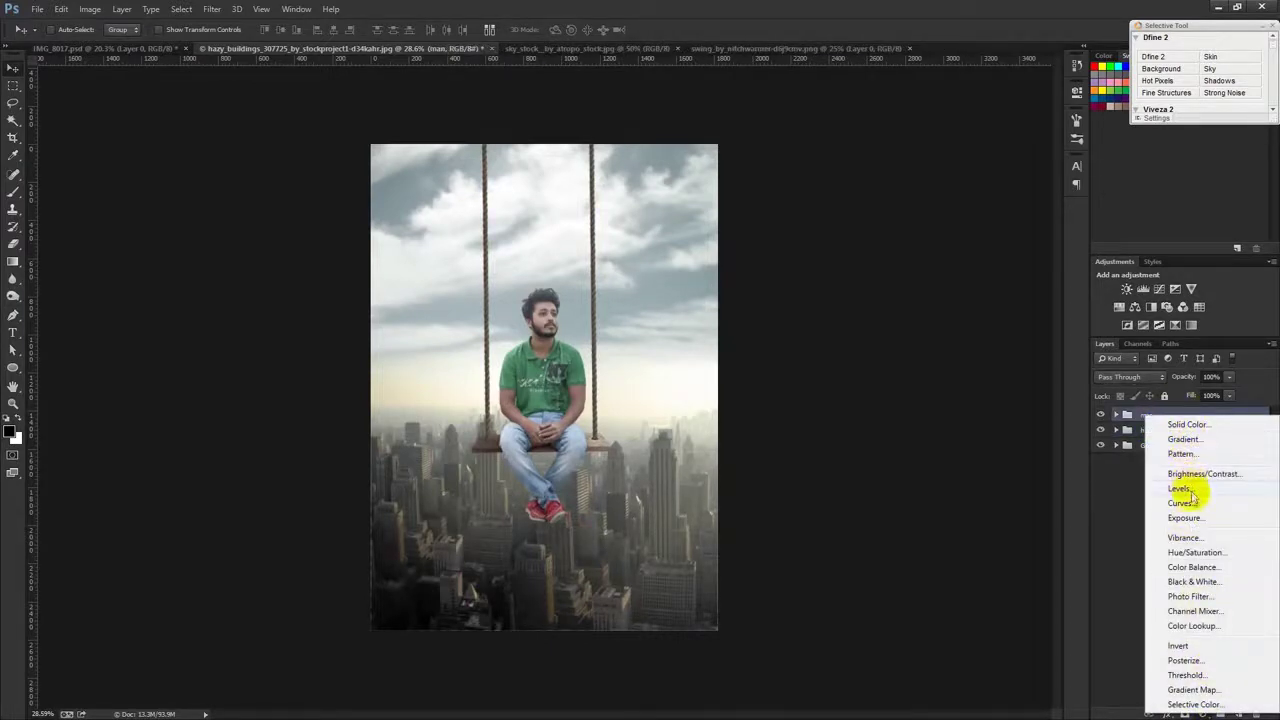
# Step: Add a Curves adjustment clipped to the man group with its RGB curve raised
pyautogui.click(1181, 503)
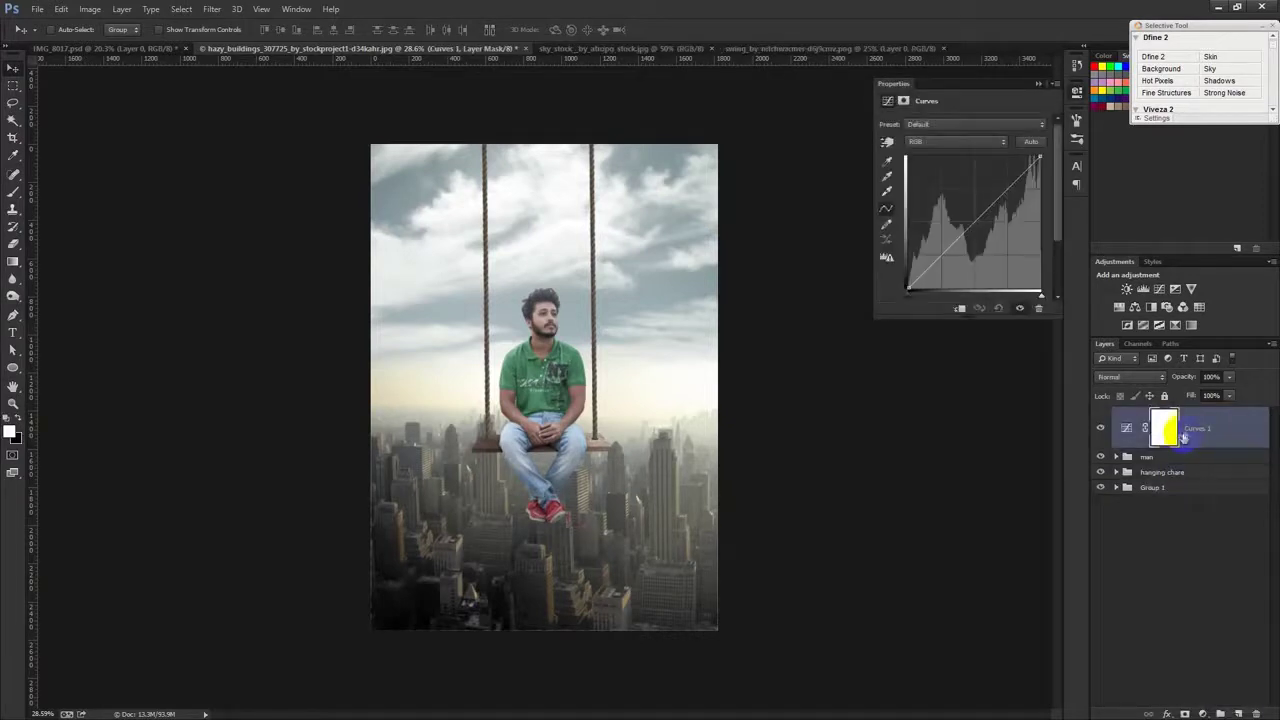
pyautogui.keyDown('alt'); pyautogui.click(1197, 450); pyautogui.keyUp('alt')
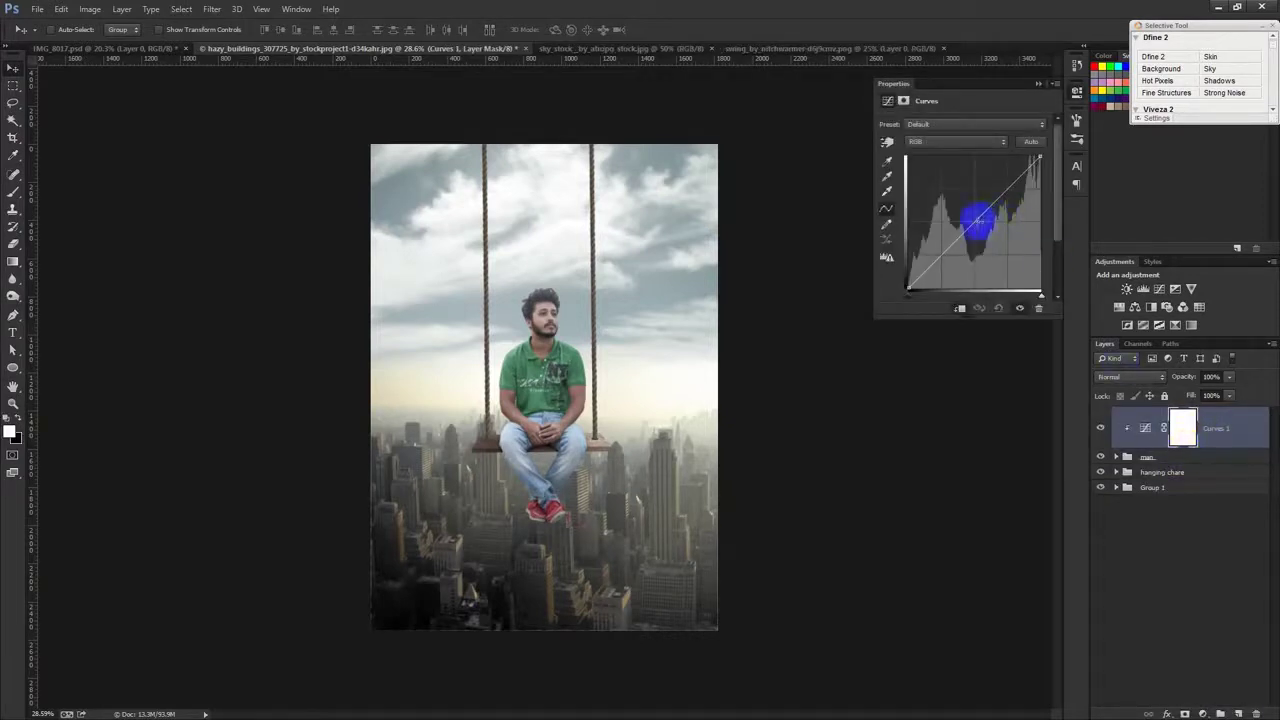
pyautogui.moveTo(979, 219); pyautogui.dragTo(988, 233)
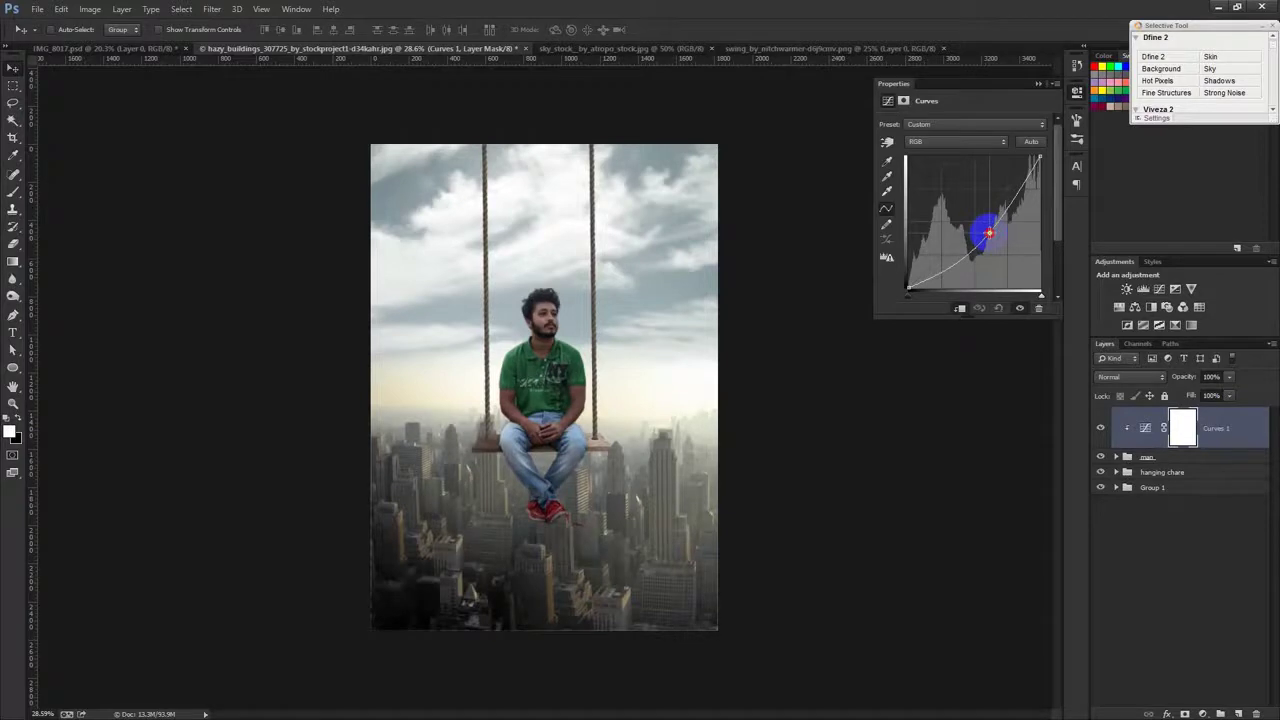
pyautogui.moveTo(988, 233); pyautogui.dragTo(968, 211)
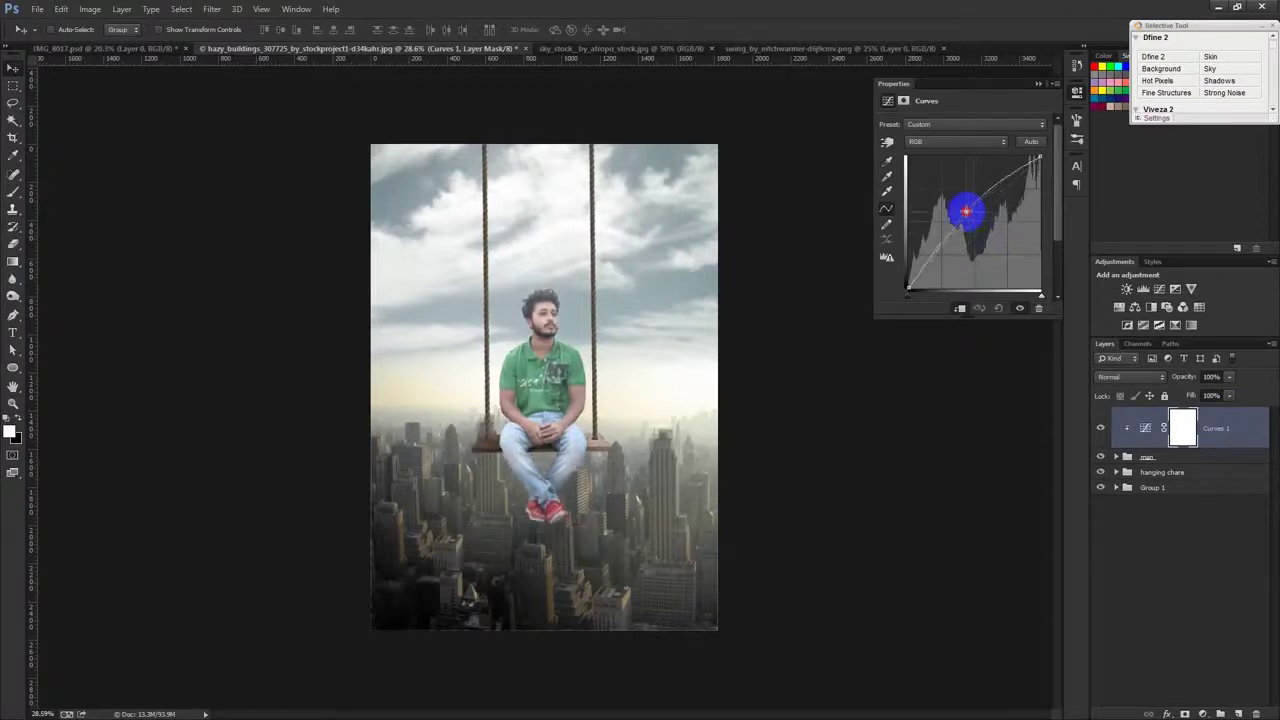
pyautogui.click(1180, 432)
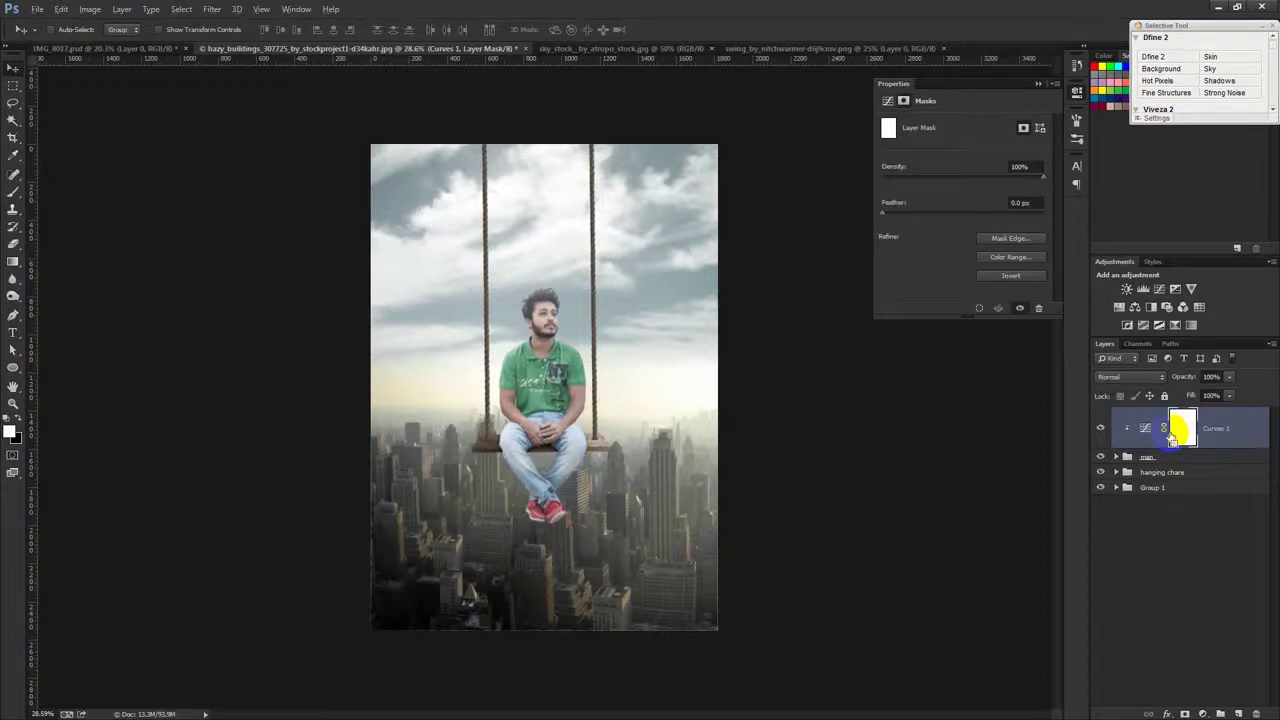
# Step: Invert the Curves 1 mask to black and zoom in on the man with a brush
pyautogui.hotkey('ctrl', 'i')
pyautogui.click(575, 393)
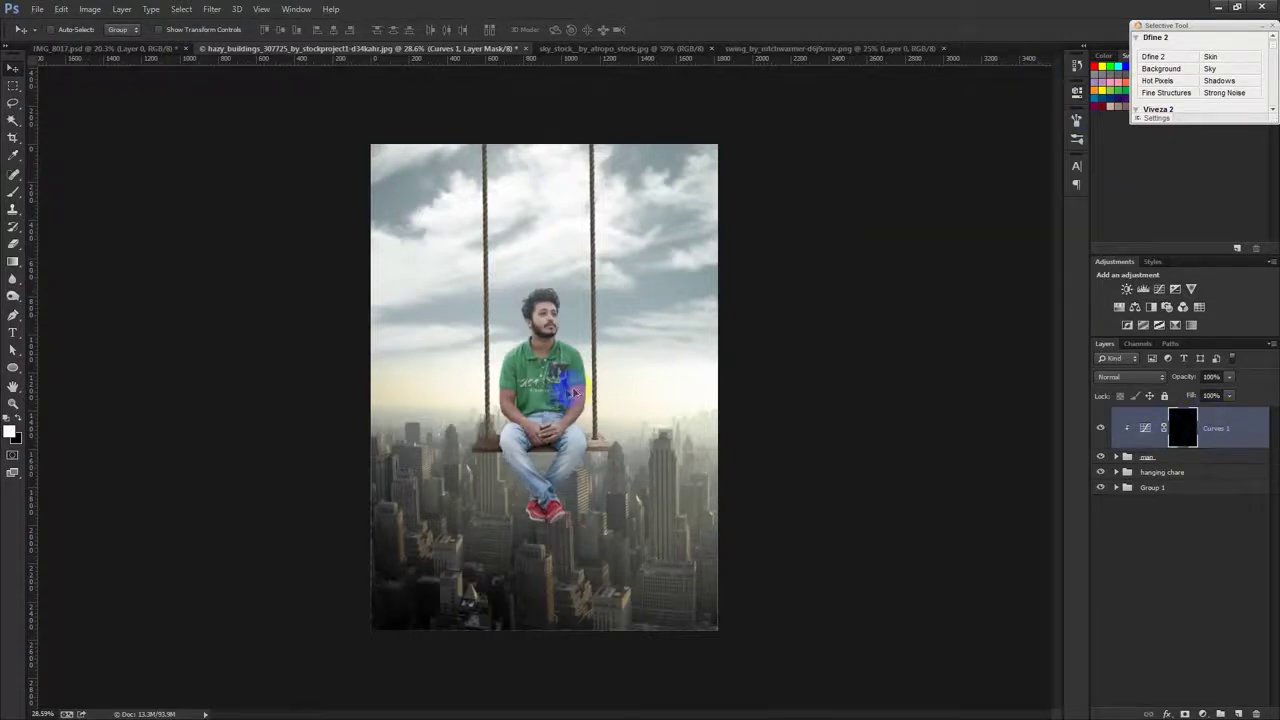
pyautogui.moveTo(575, 393); pyautogui.dragTo(600, 352)
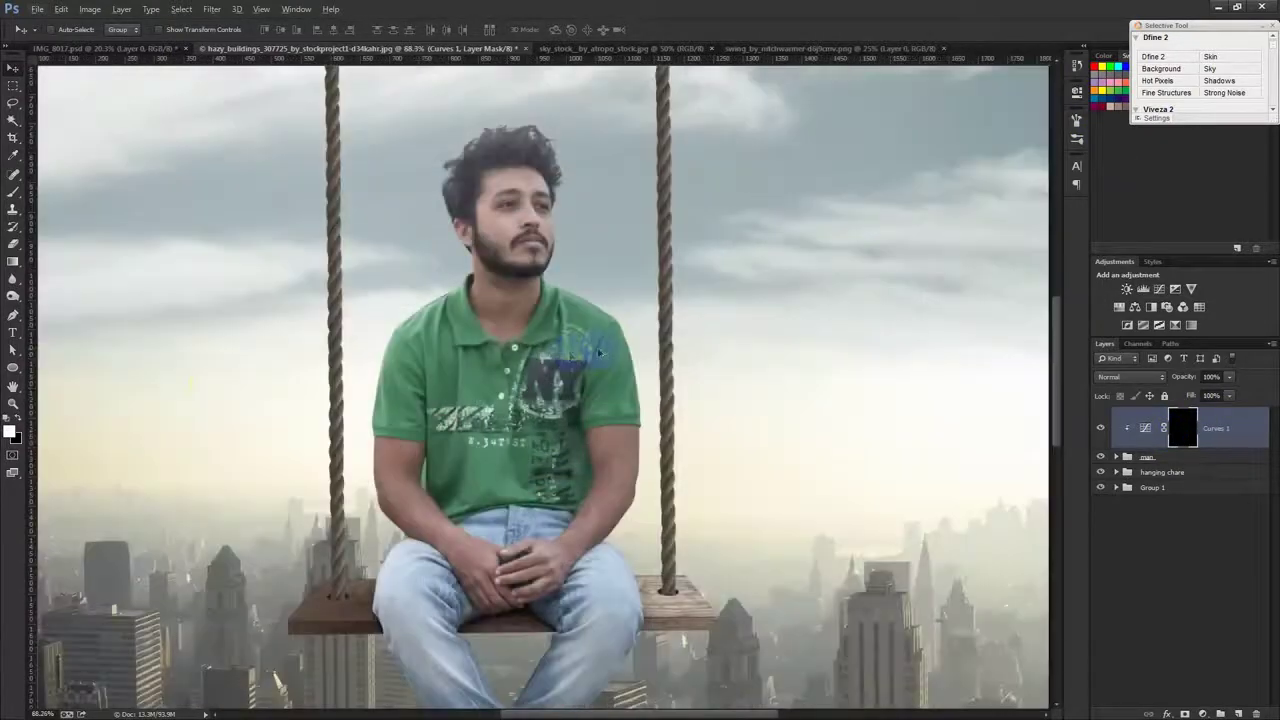
pyautogui.click(13, 191)
pyautogui.scroll(1, 443, 240)
pyautogui.scroll(1, 541, 197)
pyautogui.scroll(1, 541, 197)
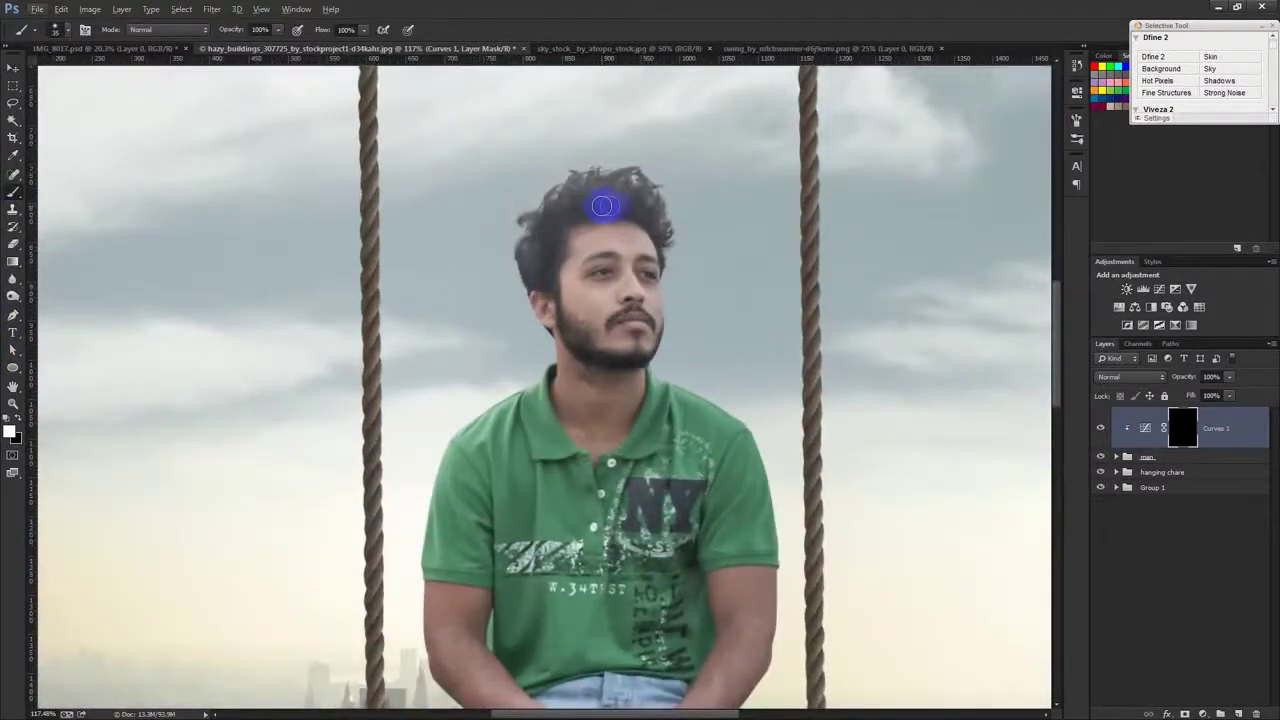
# Step: Paint the brightening back along the hair, neck, shoulder, leg and shoe edges
pyautogui.moveTo(645, 150); pyautogui.dragTo(678, 250)
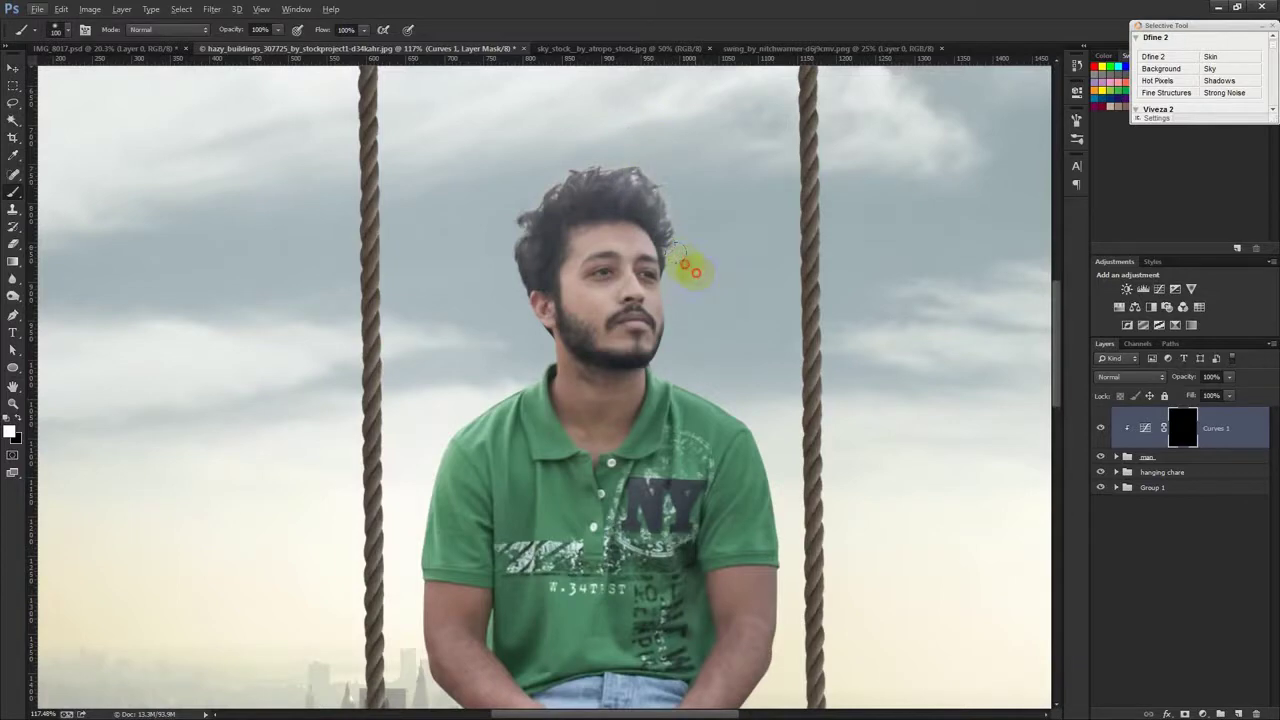
pyautogui.moveTo(679, 259); pyautogui.dragTo(747, 424)
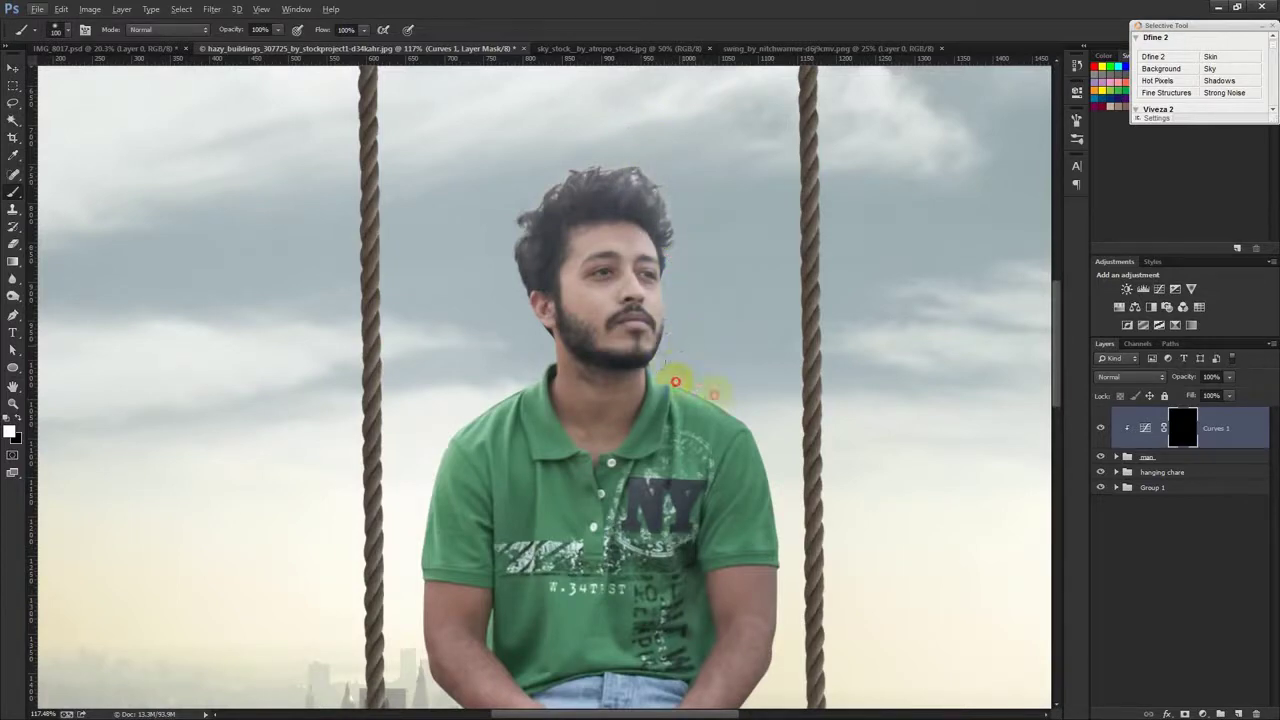
pyautogui.moveTo(747, 424)
pyautogui.mouseDown()
pyautogui.moveTo(789, 529)
pyautogui.moveTo(701, 414)
pyautogui.mouseUp()
pyautogui.moveTo(638, 306)
pyautogui.mouseDown()
pyautogui.moveTo(619, 287)
pyautogui.moveTo(666, 466)
pyautogui.moveTo(663, 523)
pyautogui.moveTo(629, 600)
pyautogui.mouseUp()
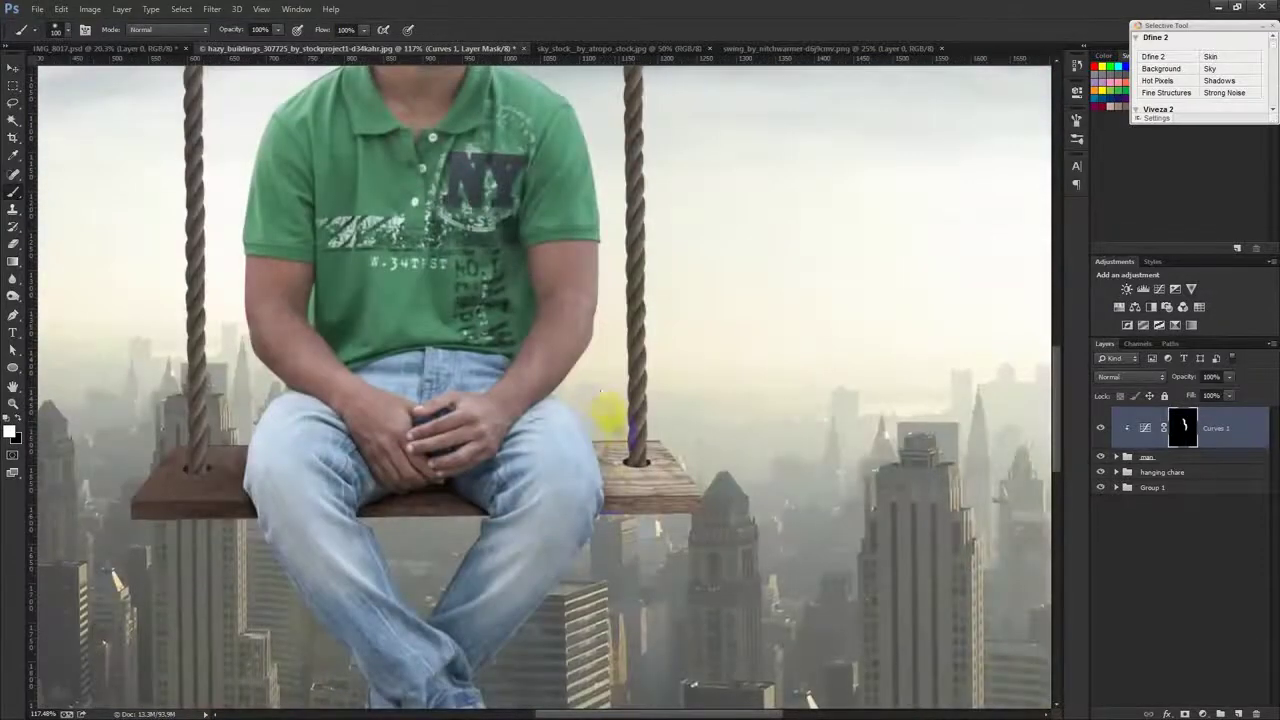
pyautogui.moveTo(605, 412)
pyautogui.mouseDown()
pyautogui.moveTo(585, 535)
pyautogui.moveTo(530, 615)
pyautogui.mouseUp()
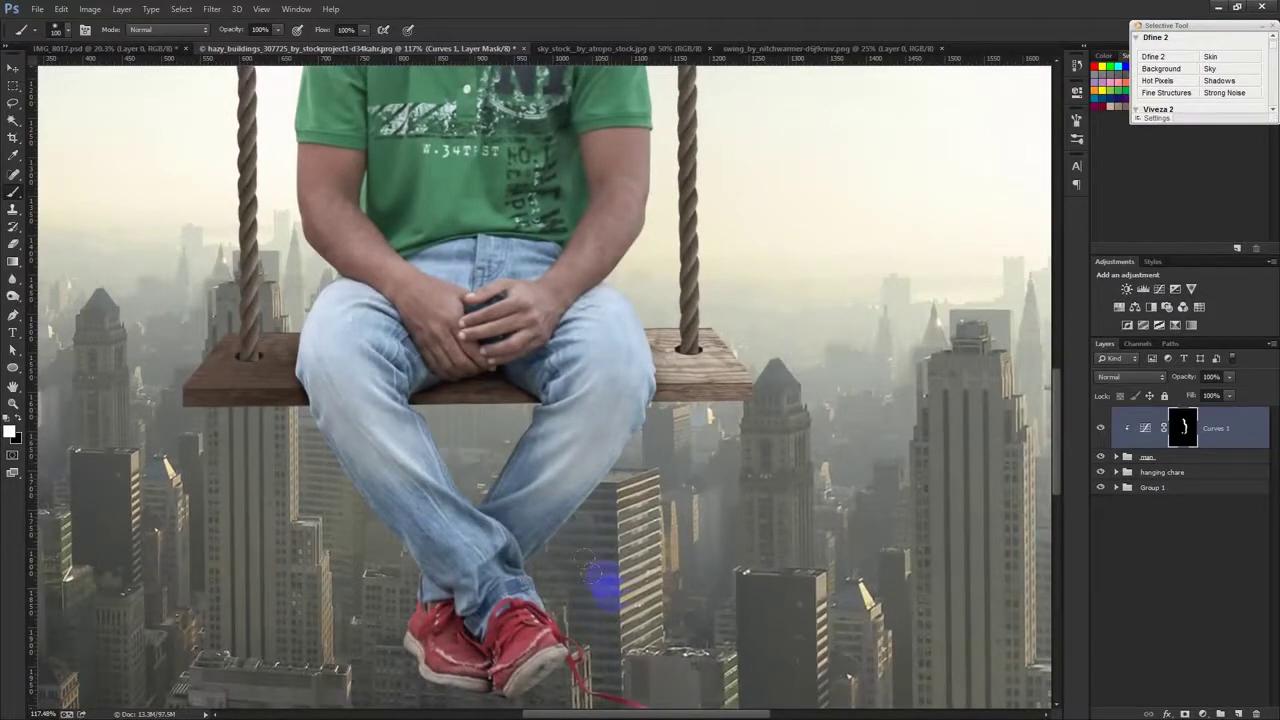
pyautogui.moveTo(557, 586)
pyautogui.mouseDown()
pyautogui.moveTo(565, 625)
pyautogui.moveTo(592, 640)
pyautogui.mouseUp()
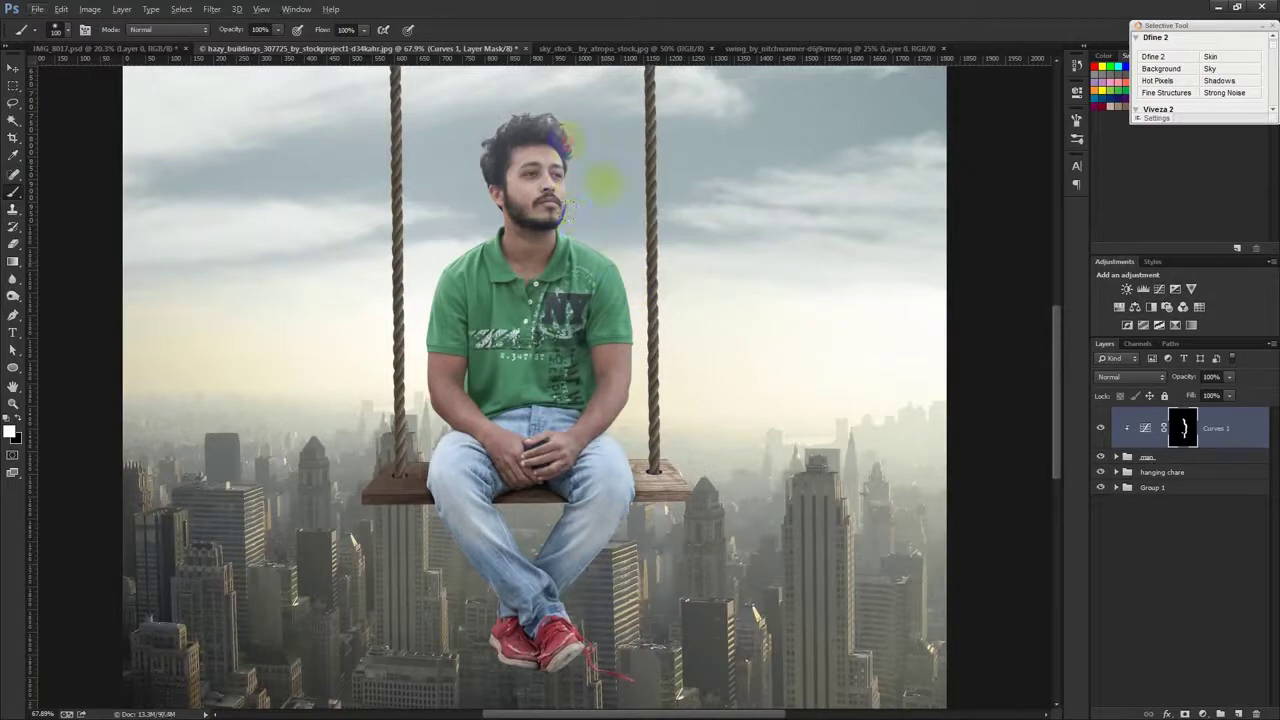
pyautogui.click(1232, 458)
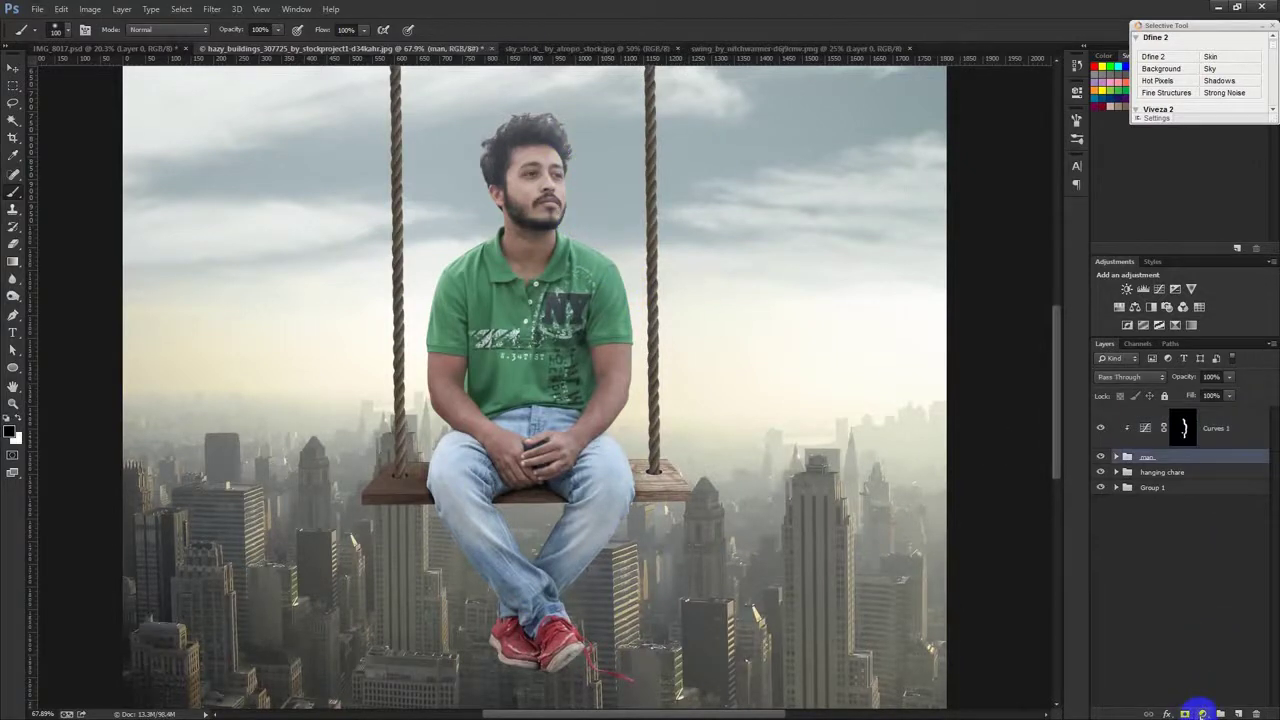
# Step: Add a Curves 2 adjustment with the curve and top endpoint lowered to darken highlights
pyautogui.click(1203, 714)
pyautogui.click(1180, 500)
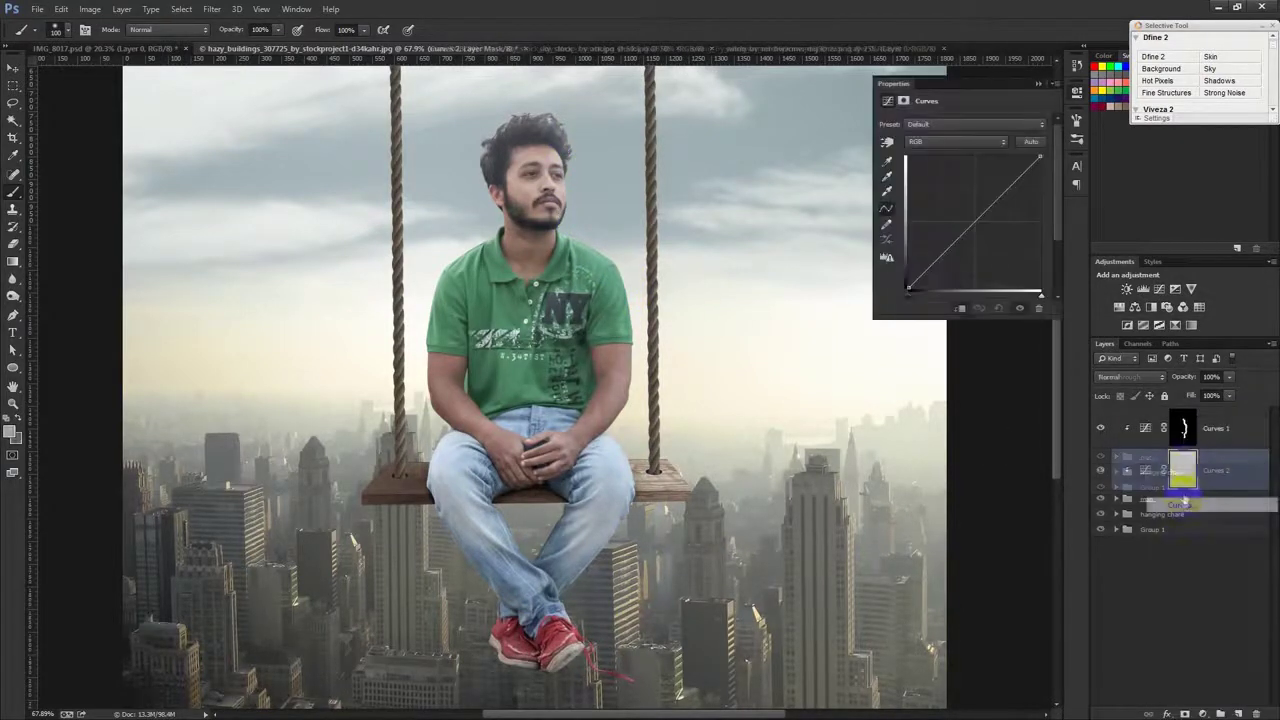
pyautogui.moveTo(971, 224); pyautogui.dragTo(987, 236)
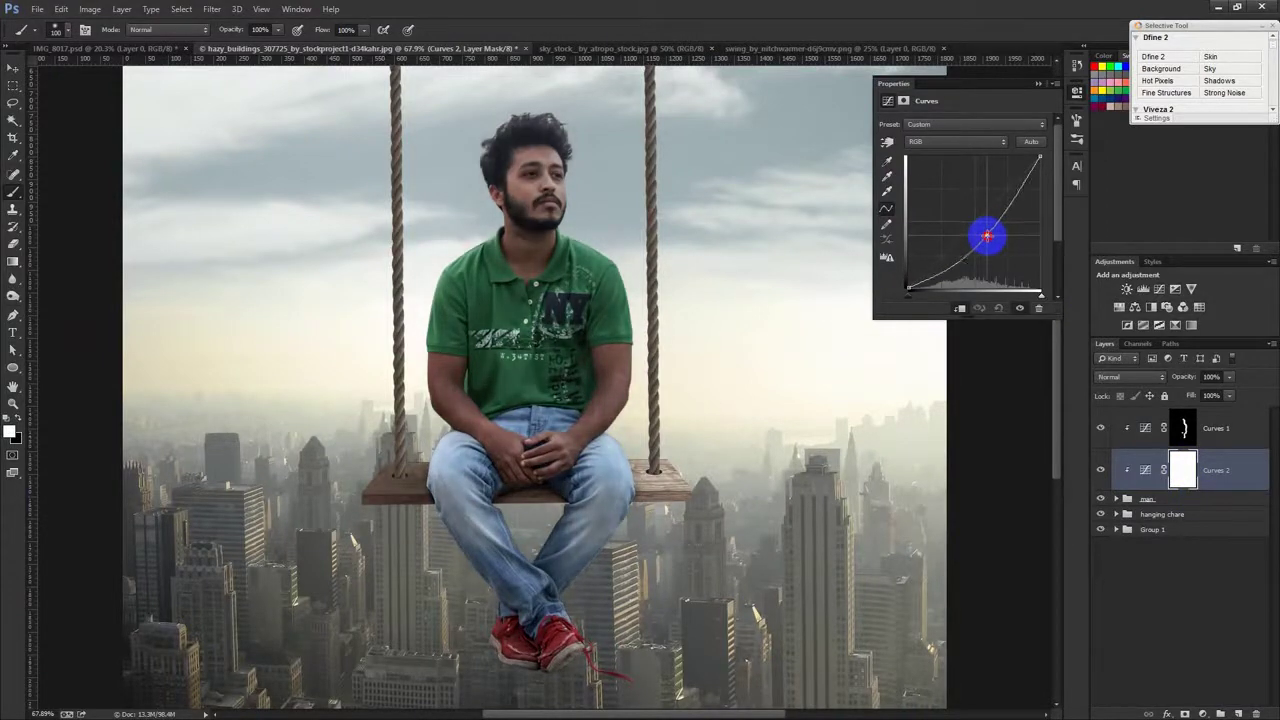
pyautogui.moveTo(1038, 158); pyautogui.dragTo(1066, 192)
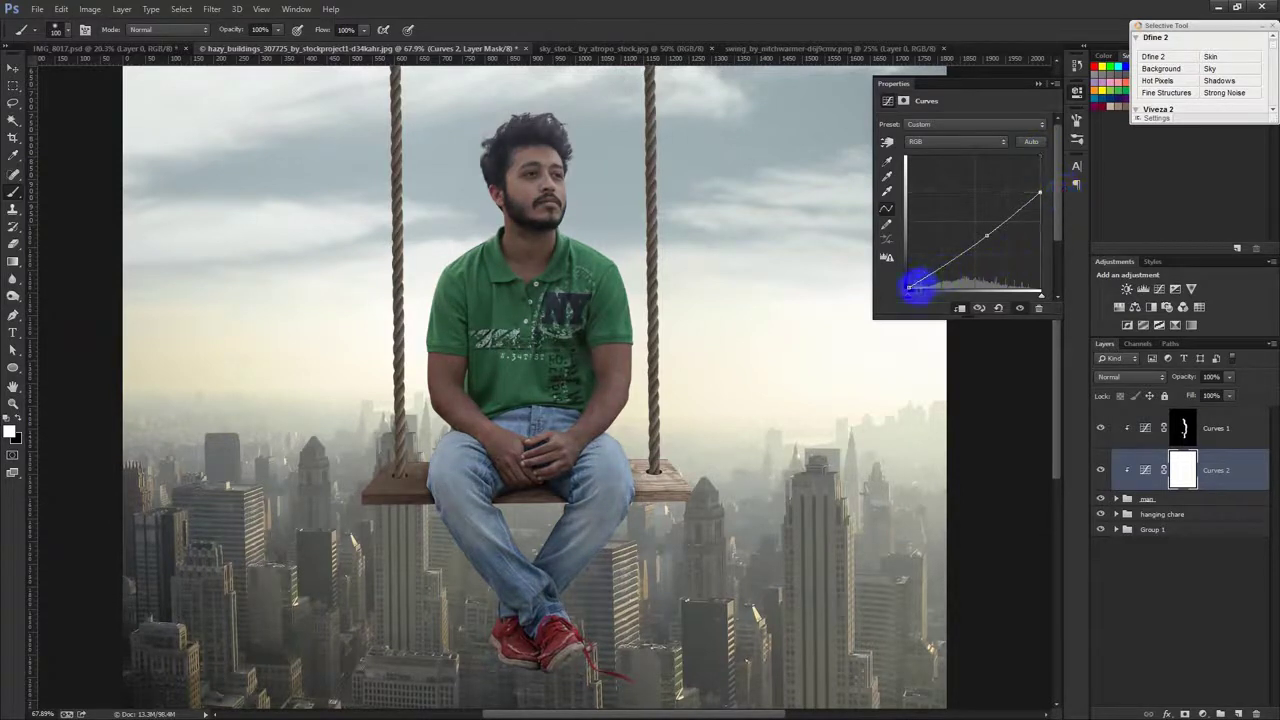
pyautogui.moveTo(910, 287); pyautogui.dragTo(922, 298)
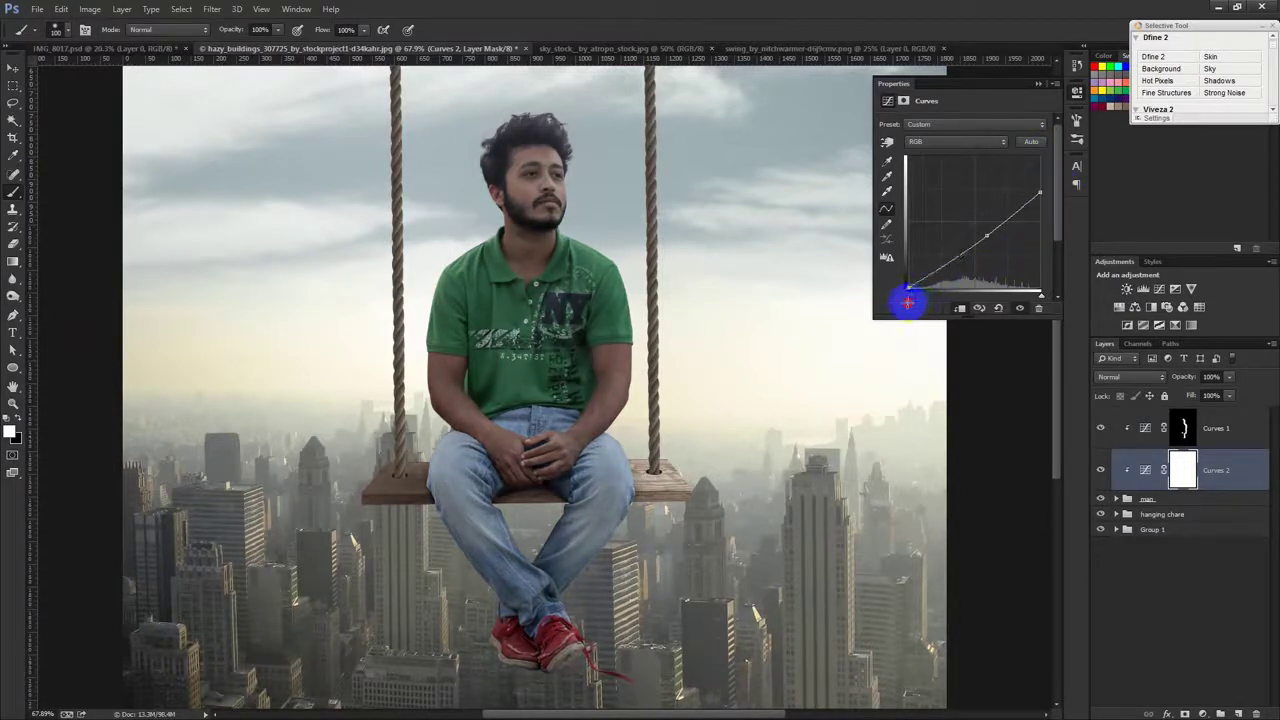
pyautogui.click(1038, 83)
pyautogui.click(1185, 476)
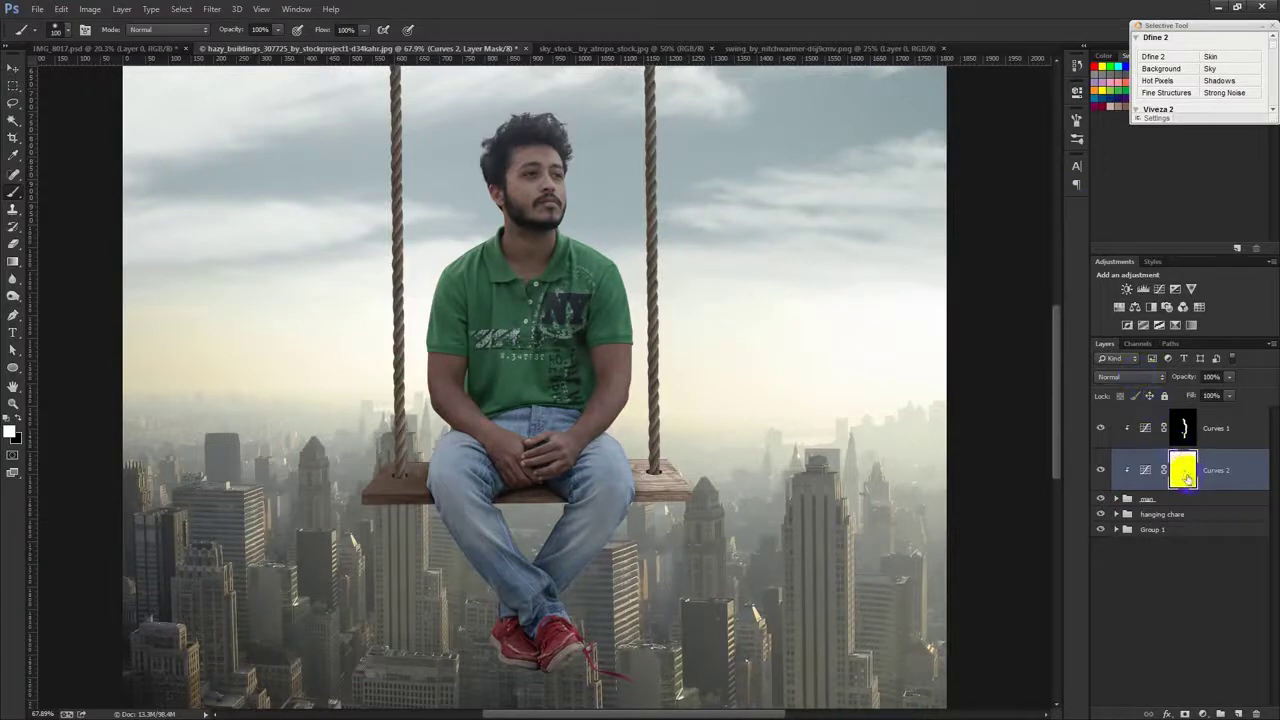
# Step: Invert the Curves 2 mask and paint the darkening back onto the man near the seat
pyautogui.hotkey('ctrl', 'i')
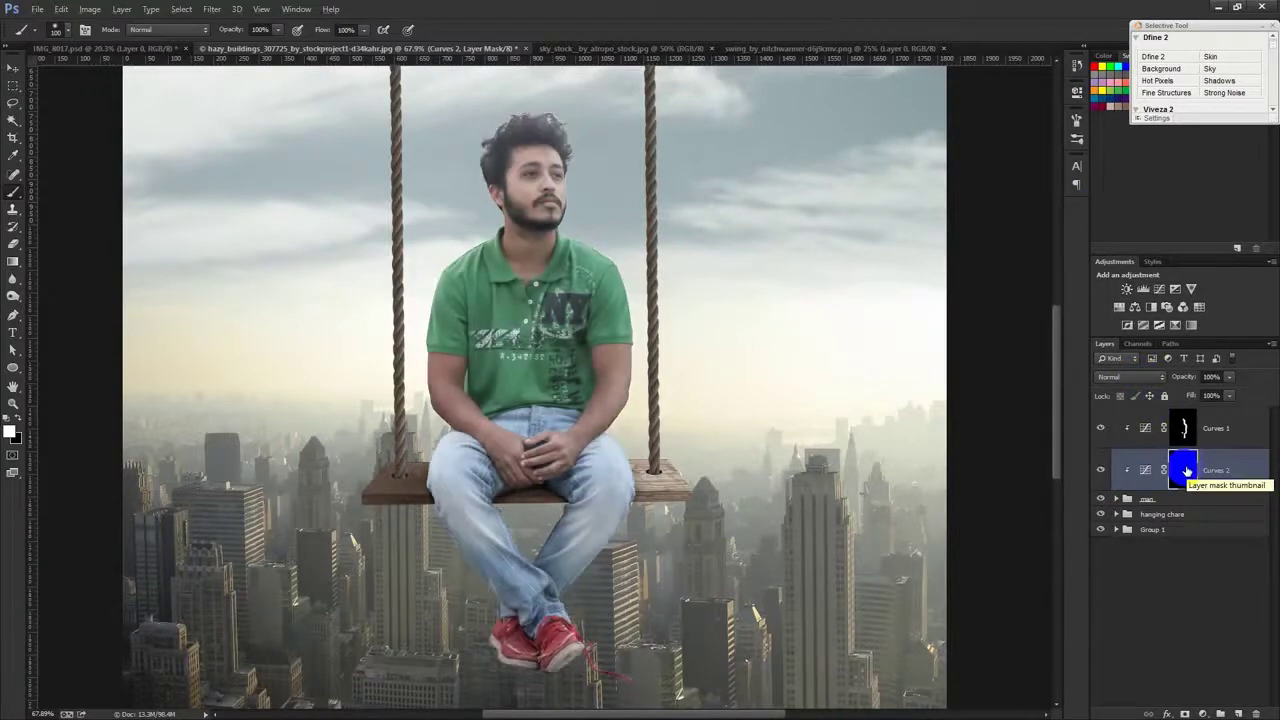
pyautogui.moveTo(352, 424); pyautogui.dragTo(540, 575)
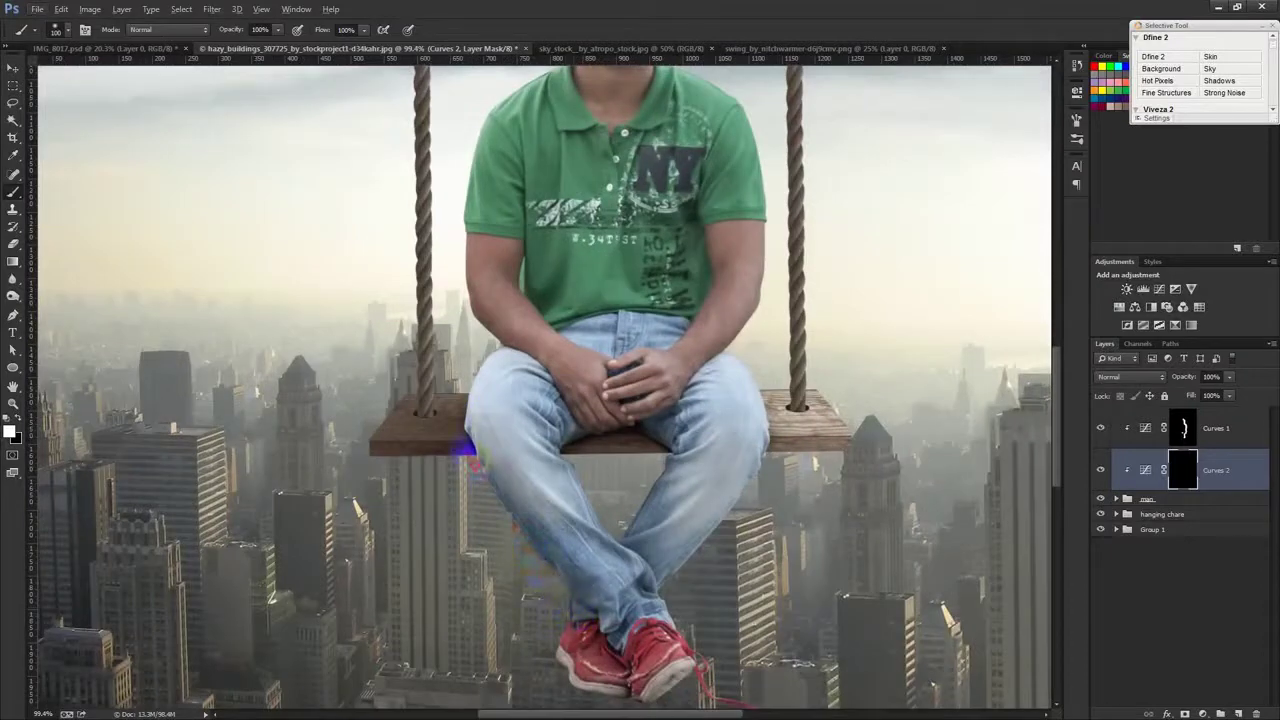
pyautogui.moveTo(457, 414); pyautogui.dragTo(497, 100)
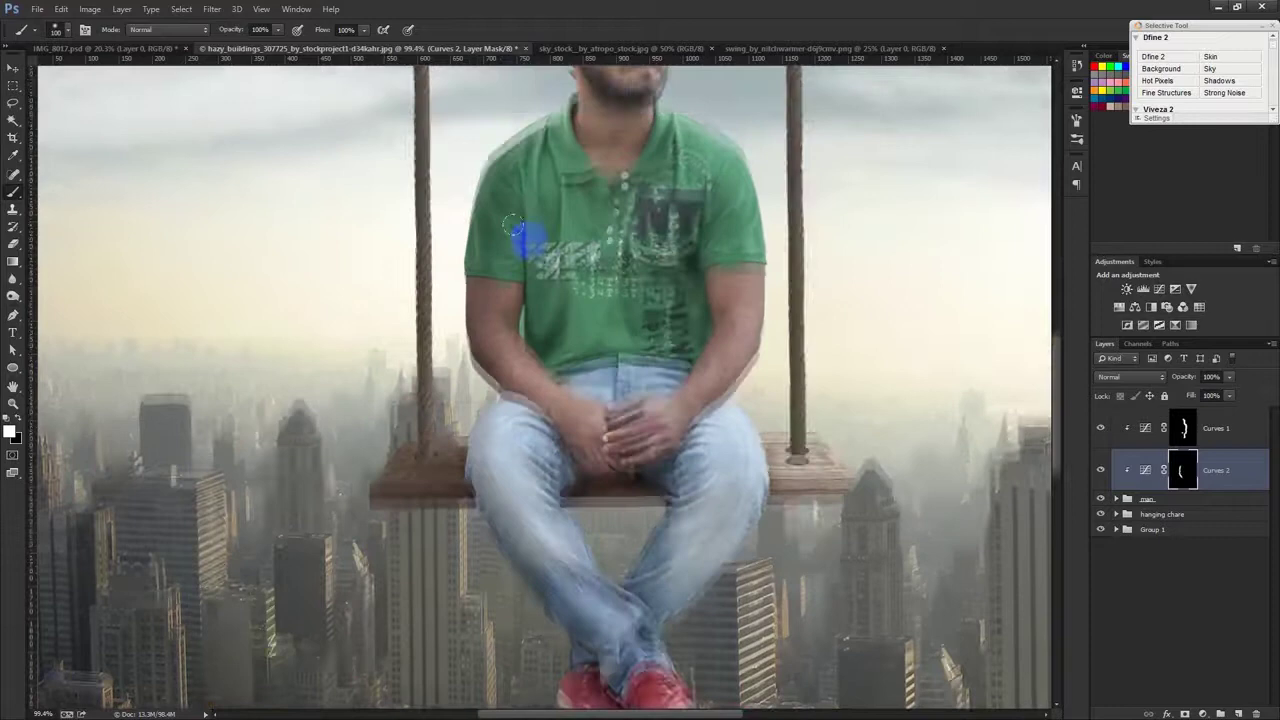
pyautogui.scroll(3, 528, 228)
pyautogui.moveTo(515, 255)
pyautogui.mouseDown()
pyautogui.moveTo(478, 320)
pyautogui.moveTo(487, 457)
pyautogui.moveTo(460, 548)
pyautogui.moveTo(523, 487)
pyautogui.mouseUp()
pyautogui.hotkey('ctrl', 'alt', 'z')
pyautogui.hotkey('ctrl', 'alt', 'z')
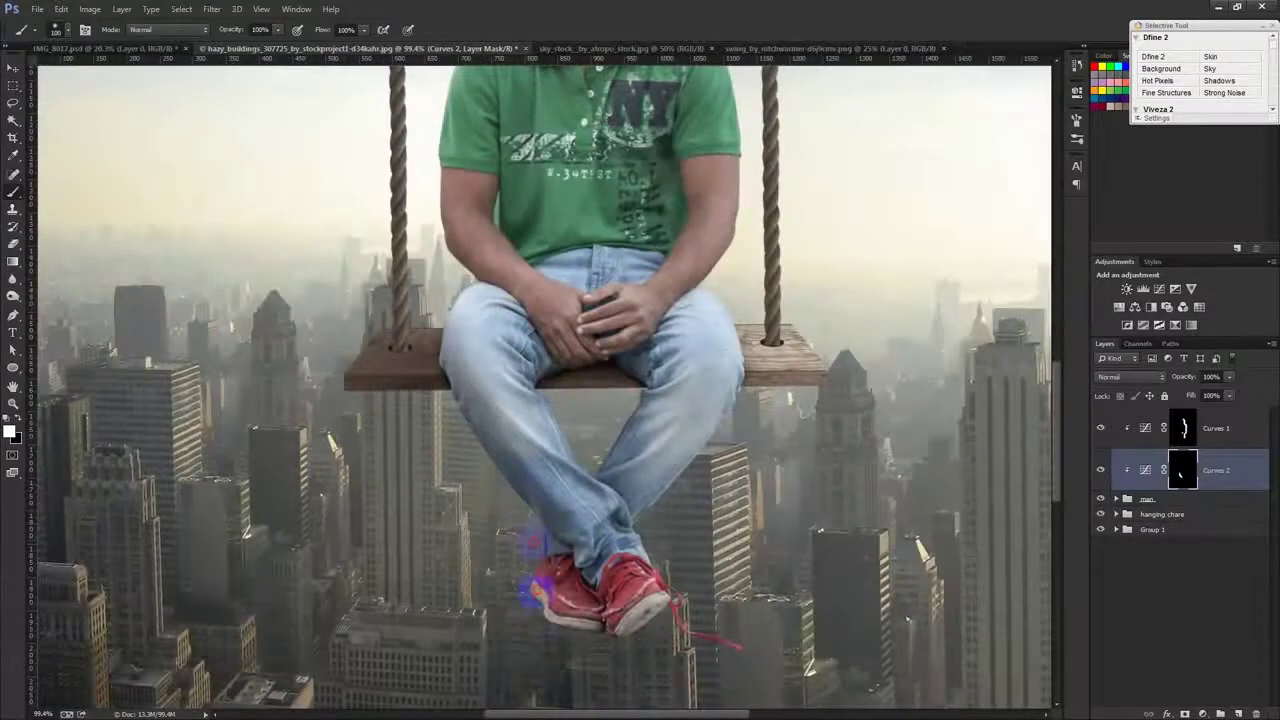
# Step: Paint the darkening over the shoes, jeans, shirt chest and left arm
pyautogui.moveTo(586, 645); pyautogui.dragTo(548, 523)
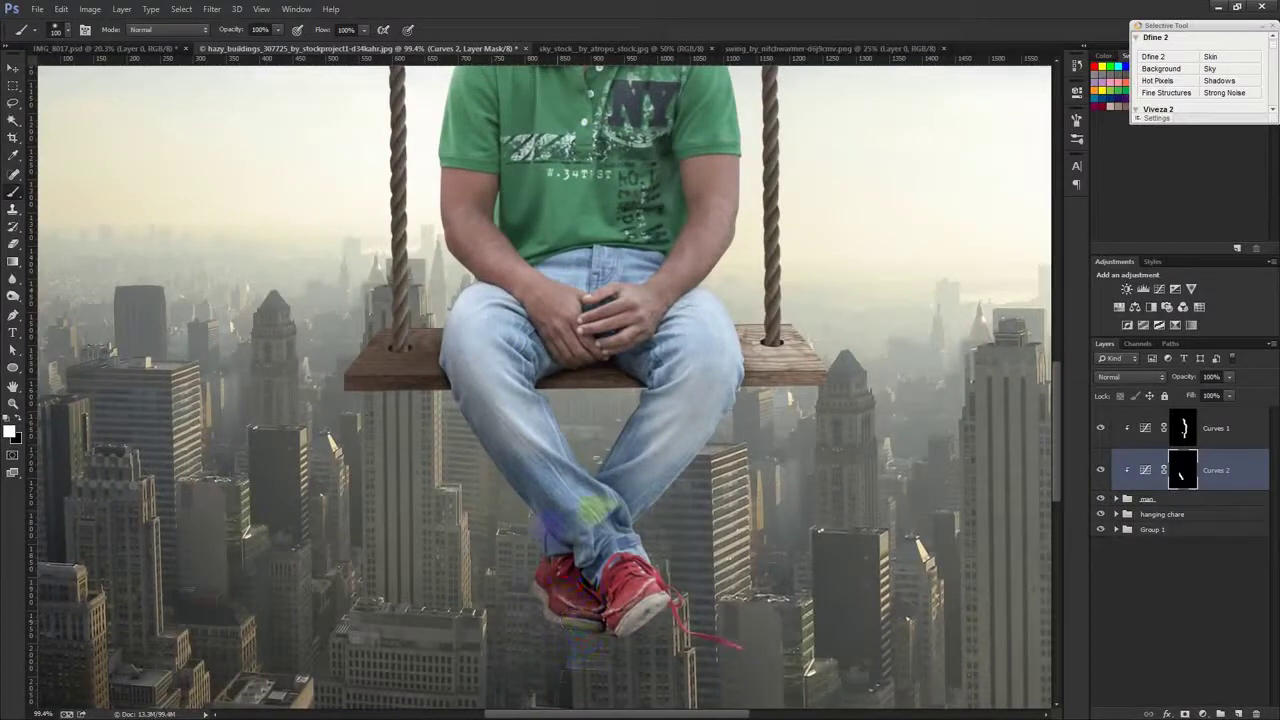
pyautogui.moveTo(630, 400); pyautogui.dragTo(586, 343)
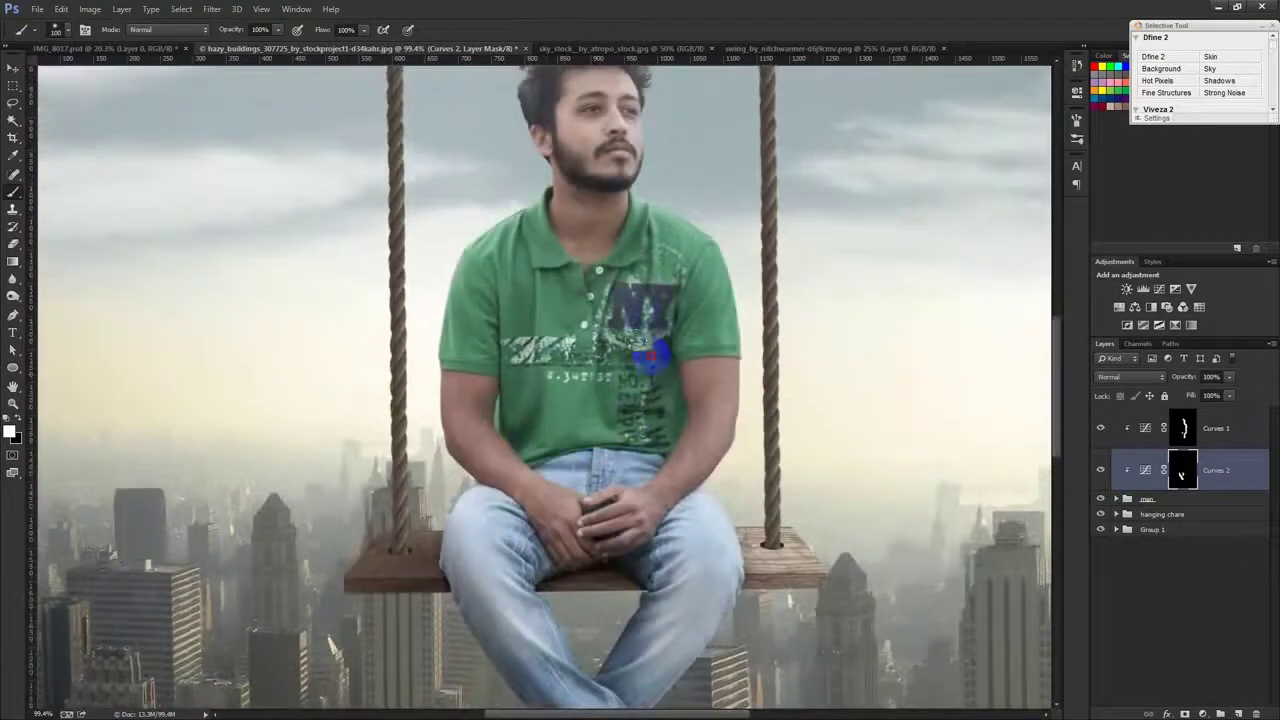
pyautogui.moveTo(655, 375); pyautogui.dragTo(605, 255)
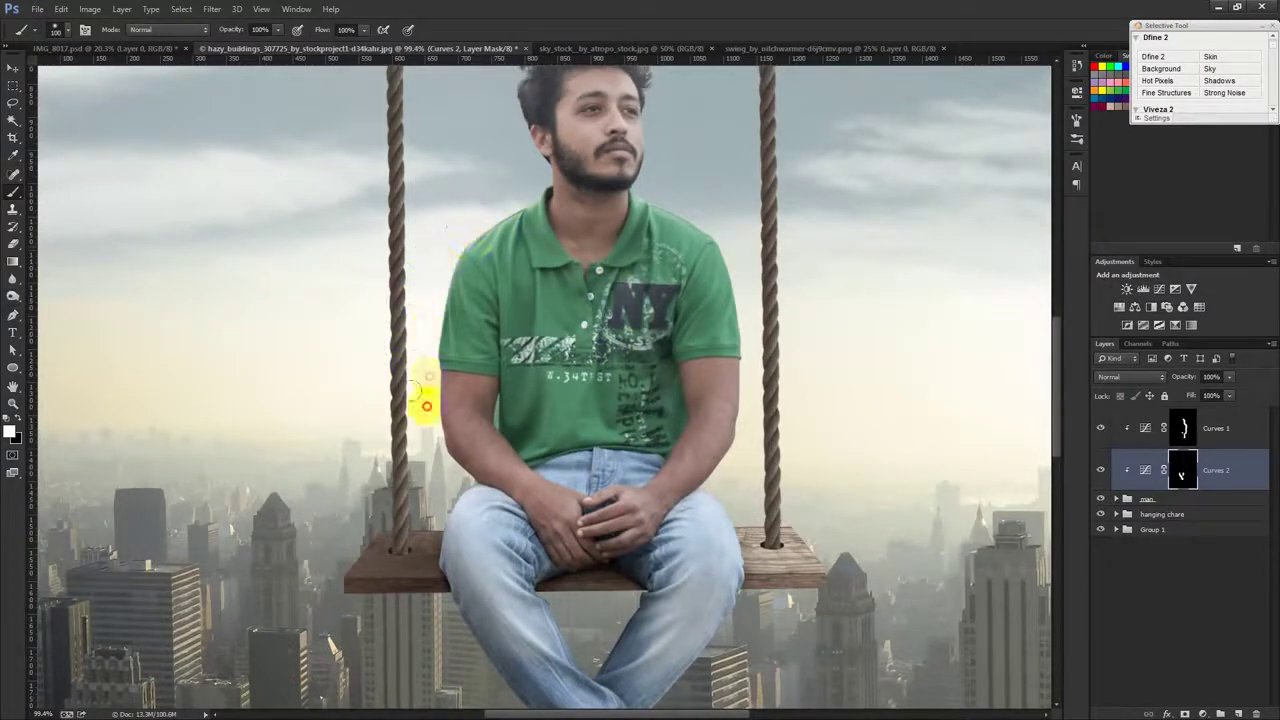
pyautogui.click(424, 376)
pyautogui.click(425, 304)
pyautogui.moveTo(425, 304); pyautogui.dragTo(491, 531)
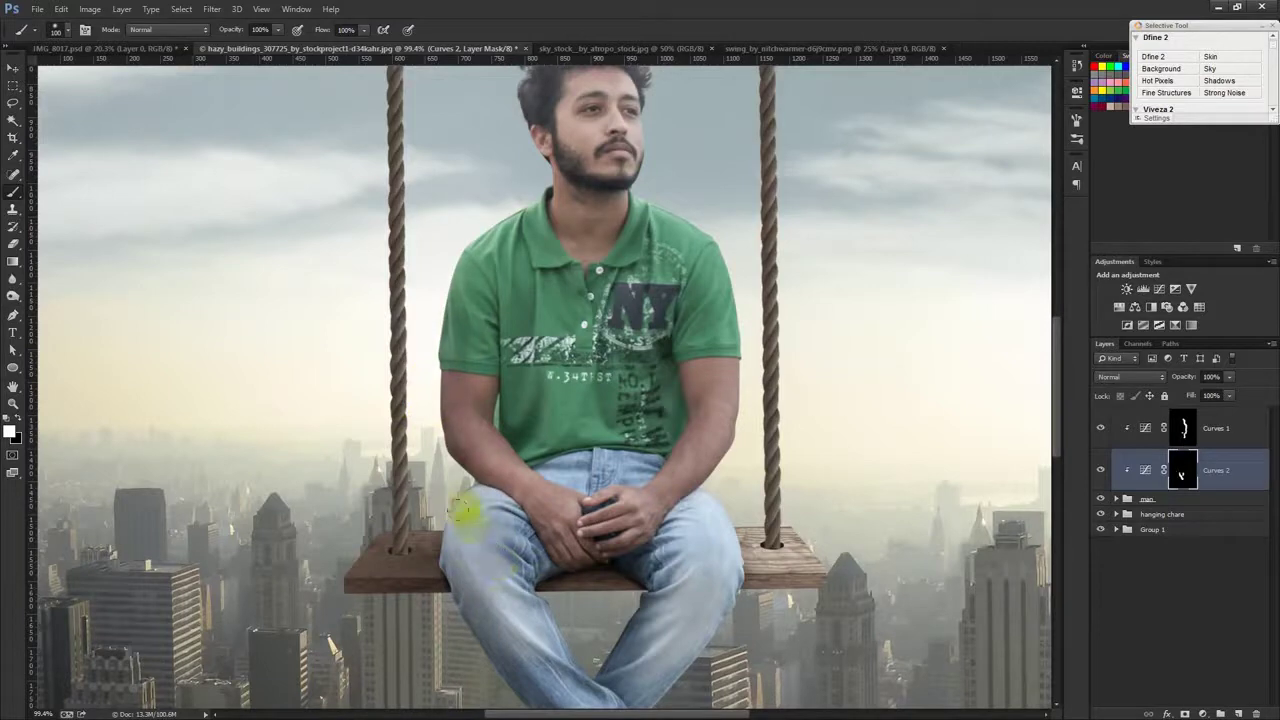
pyautogui.click(437, 450)
pyautogui.moveTo(450, 462); pyautogui.dragTo(426, 366)
# Step: Paint the darkening over the ear, beard, neck and shirt
pyautogui.moveTo(530, 150); pyautogui.dragTo(545, 160)
pyautogui.scroll(3, 524, 137)
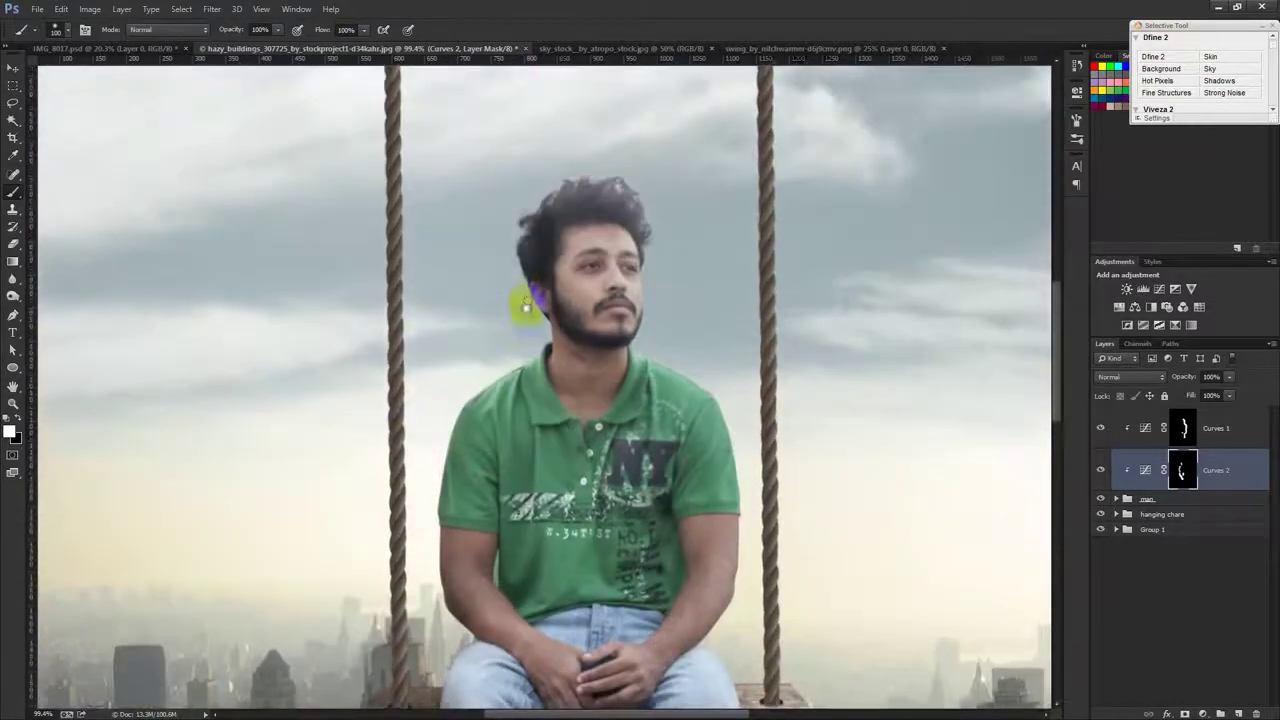
pyautogui.moveTo(531, 330); pyautogui.dragTo(528, 229)
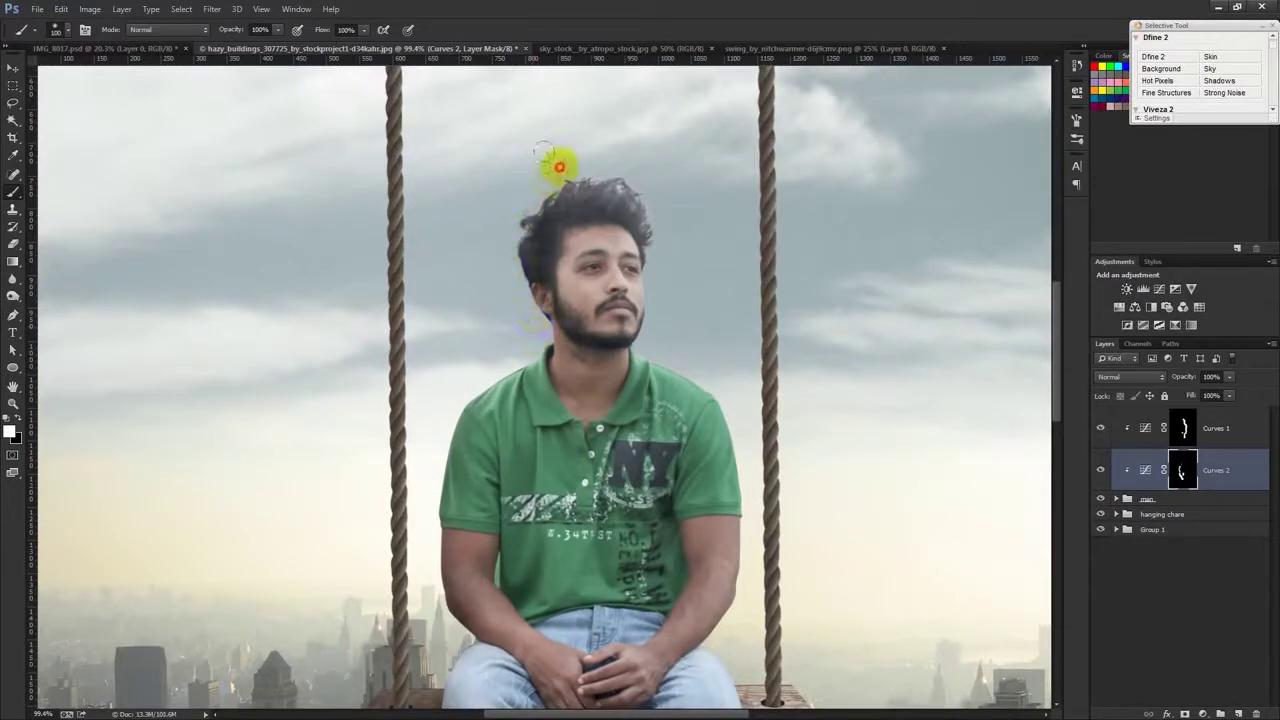
pyautogui.moveTo(555, 368)
pyautogui.mouseDown()
pyautogui.moveTo(571, 423)
pyautogui.moveTo(563, 537)
pyautogui.mouseUp()
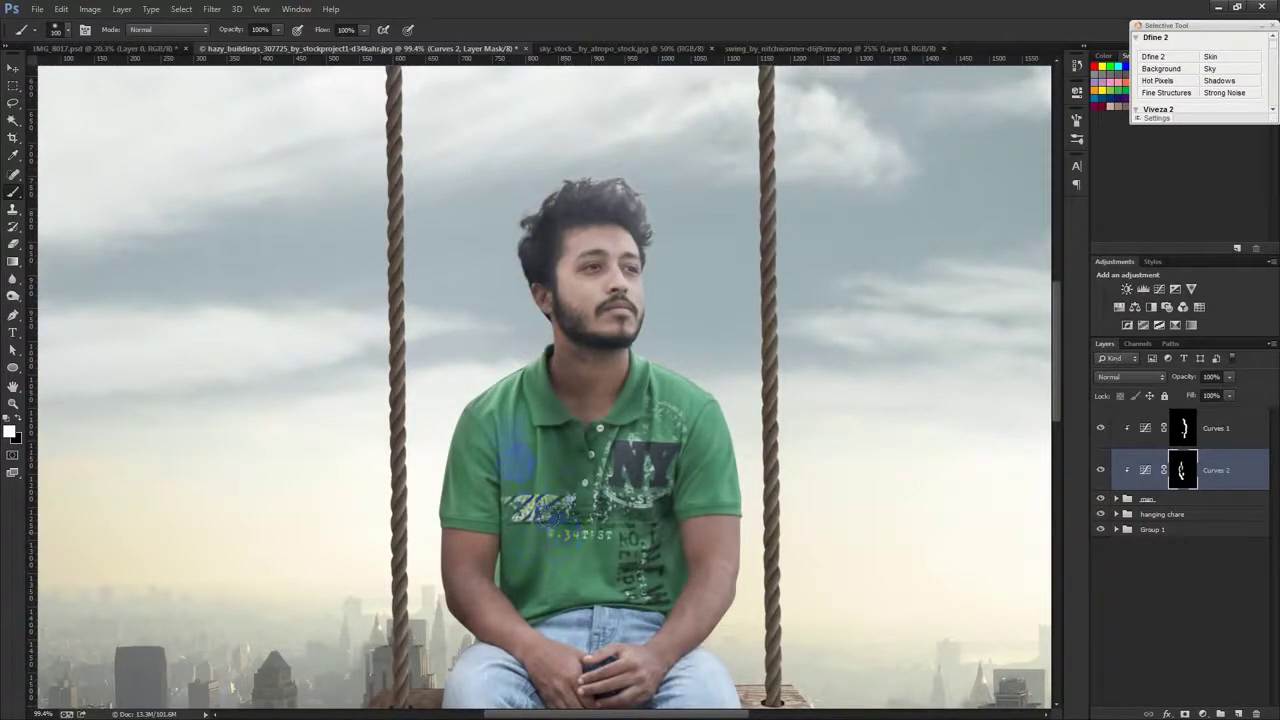
pyautogui.moveTo(517, 460); pyautogui.dragTo(522, 410)
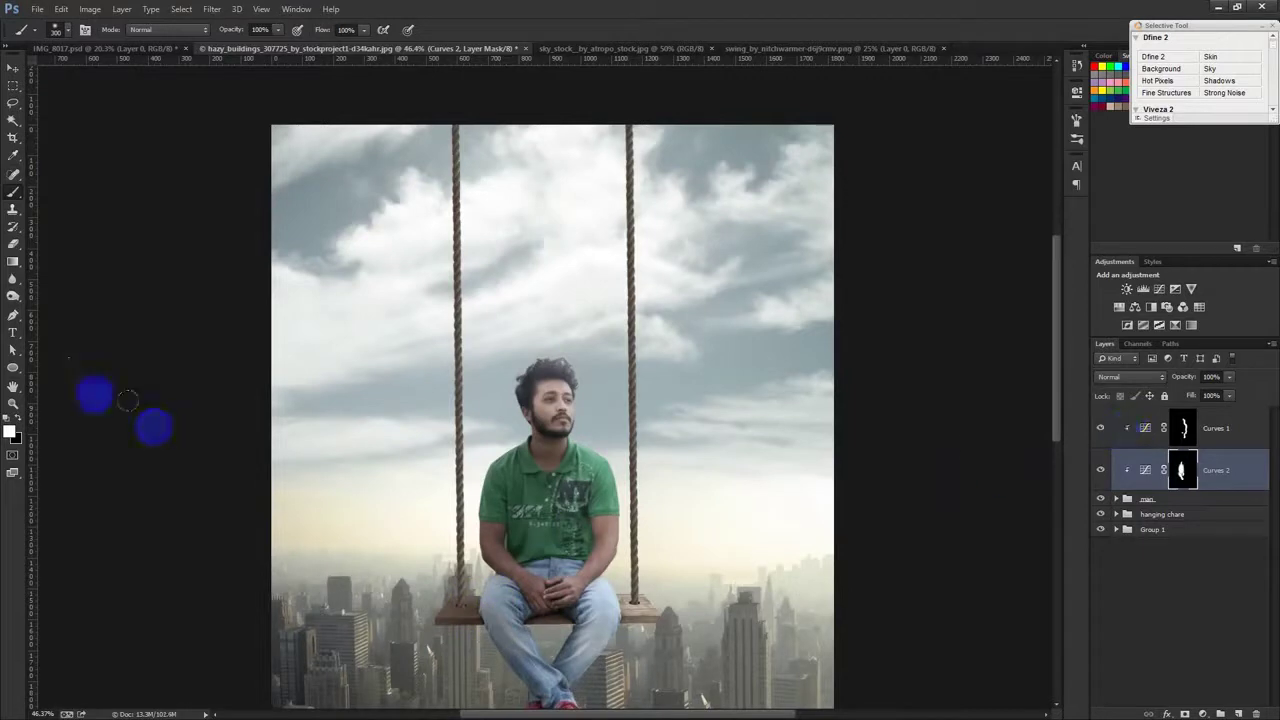
# Step: Reset colours to black and white and lower the brush opacity to 56%
pyautogui.click(10, 418)
pyautogui.moveTo(225, 30); pyautogui.dragTo(194, 34)
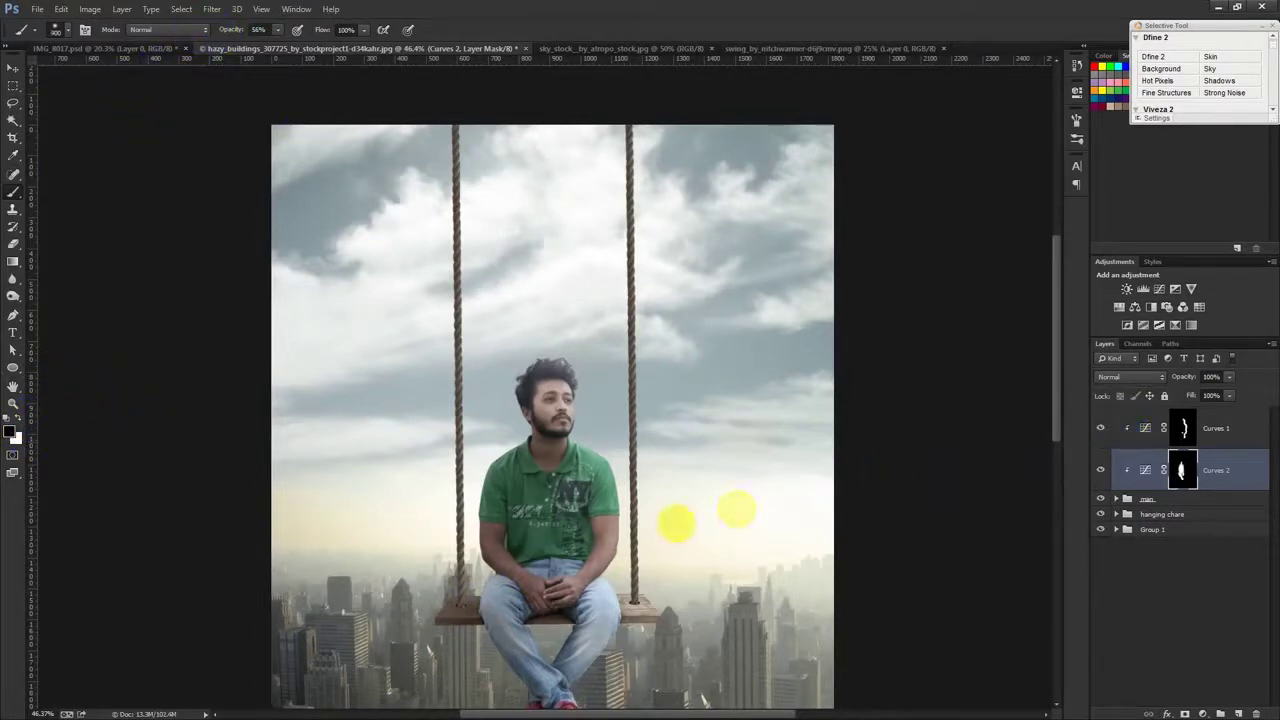
pyautogui.click(640, 478)
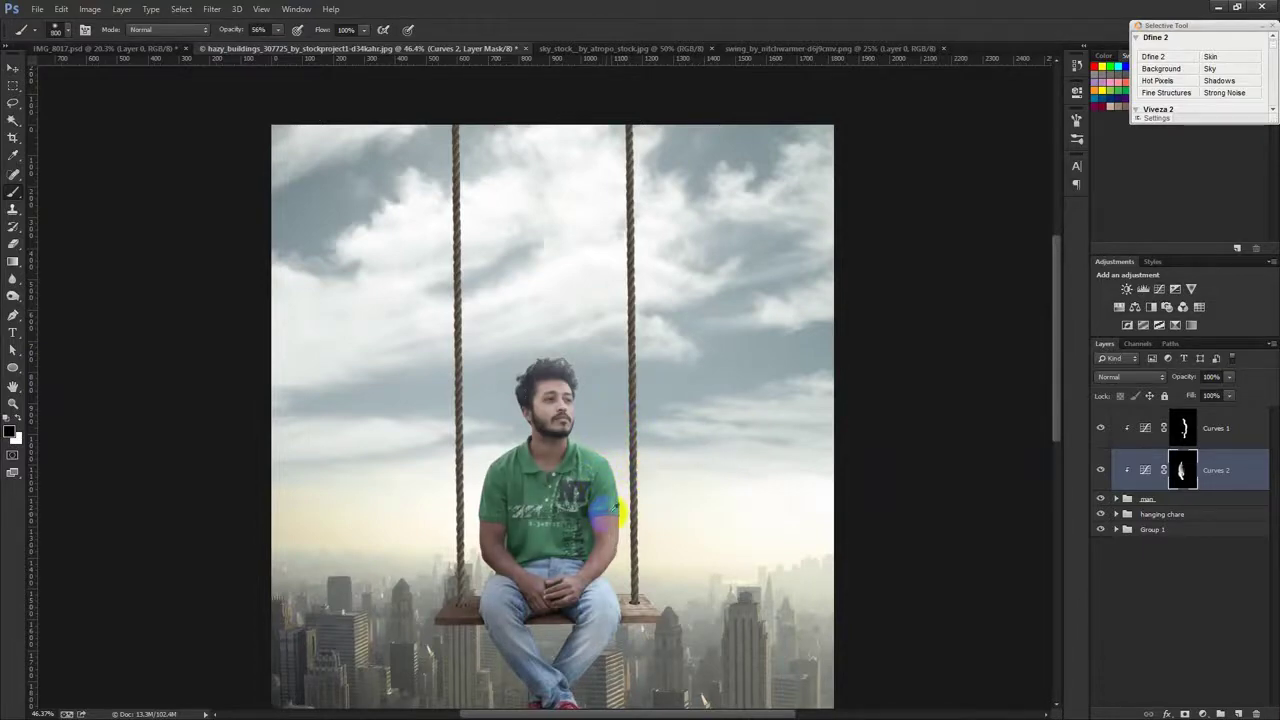
pyautogui.scroll(3, 610, 510)
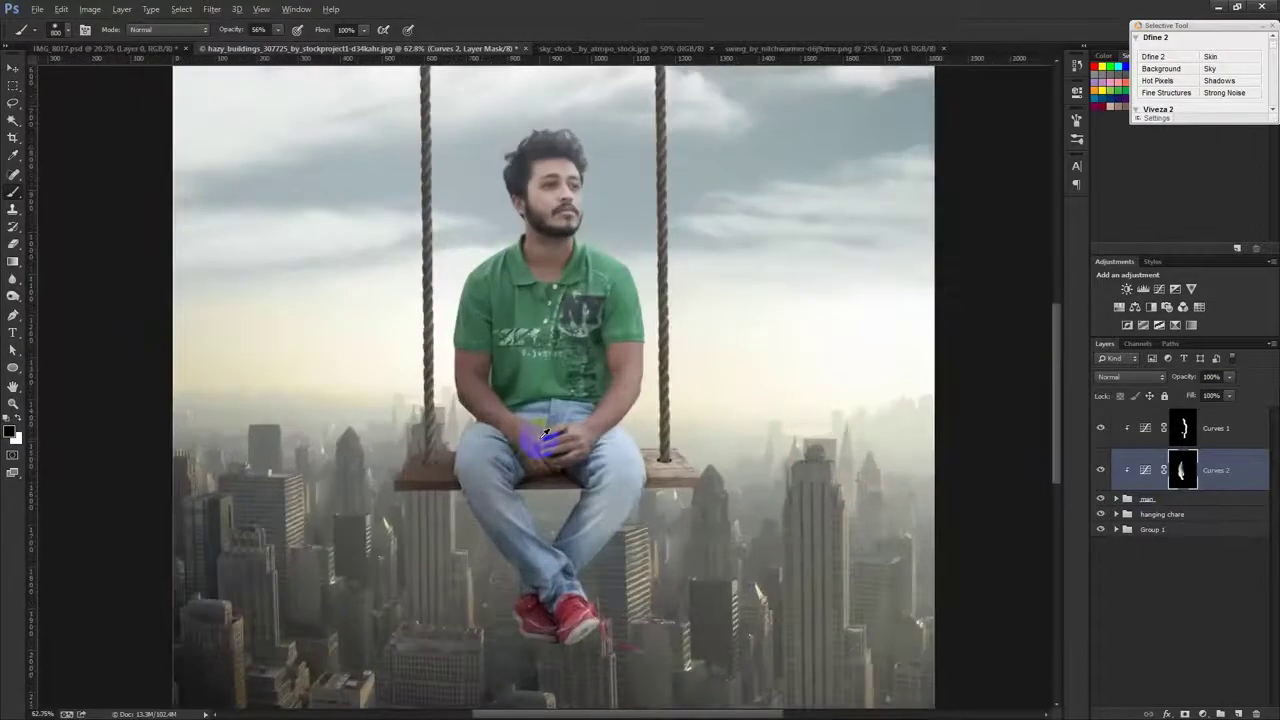
pyautogui.moveTo(629, 451); pyautogui.dragTo(651, 500)
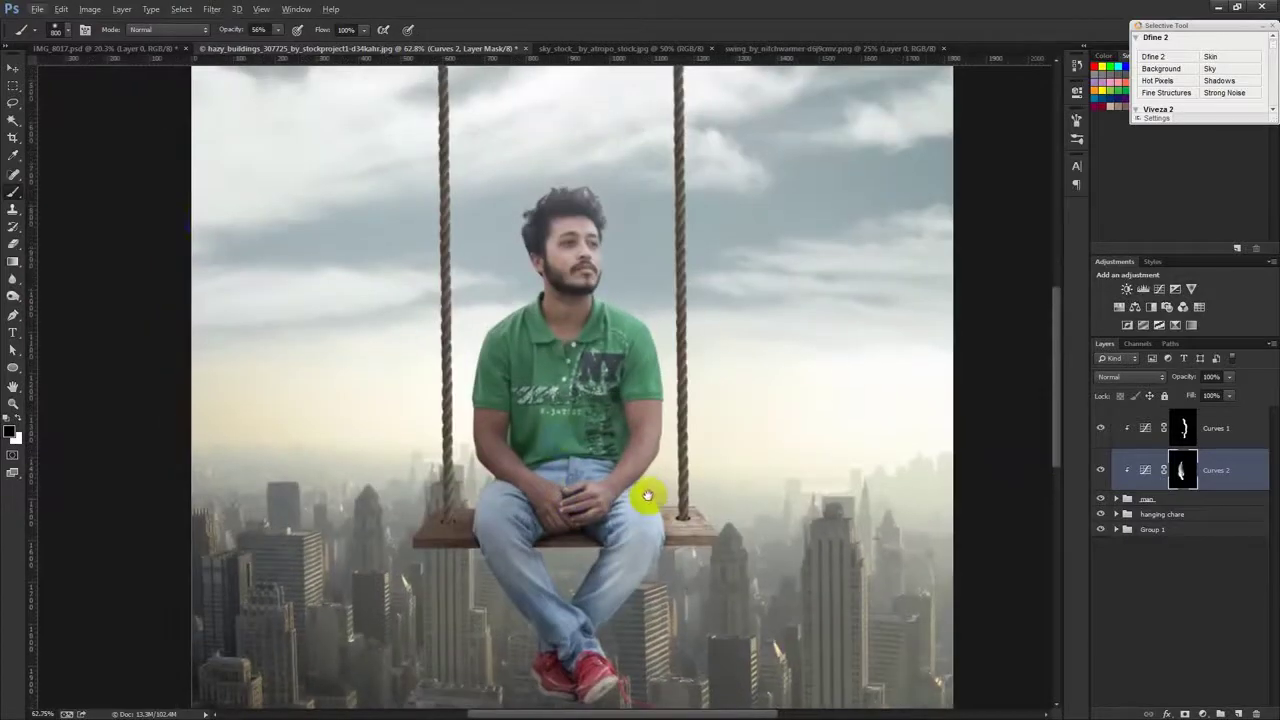
# Step: Expand the hanging chare group and open the layer style options for its Layer 3
pyautogui.click(14, 67)
pyautogui.scroll(1, 945, 460)
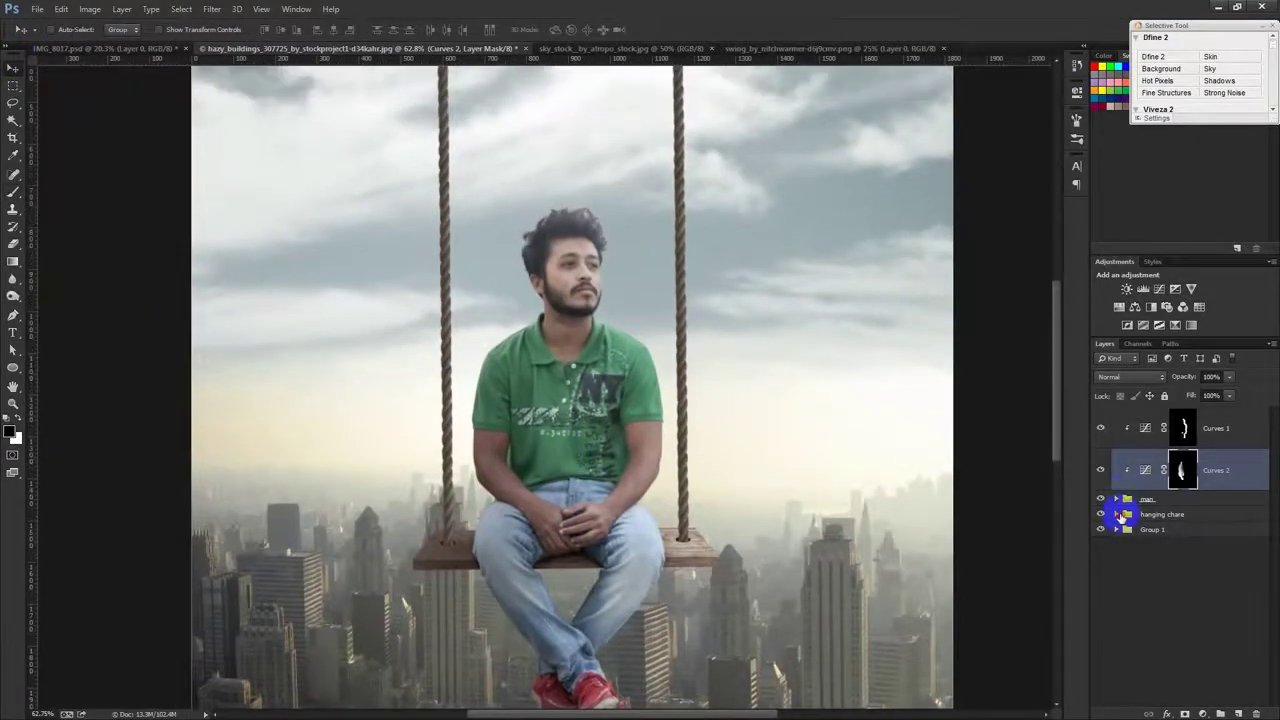
pyautogui.click(1117, 514)
pyautogui.click(1207, 616)
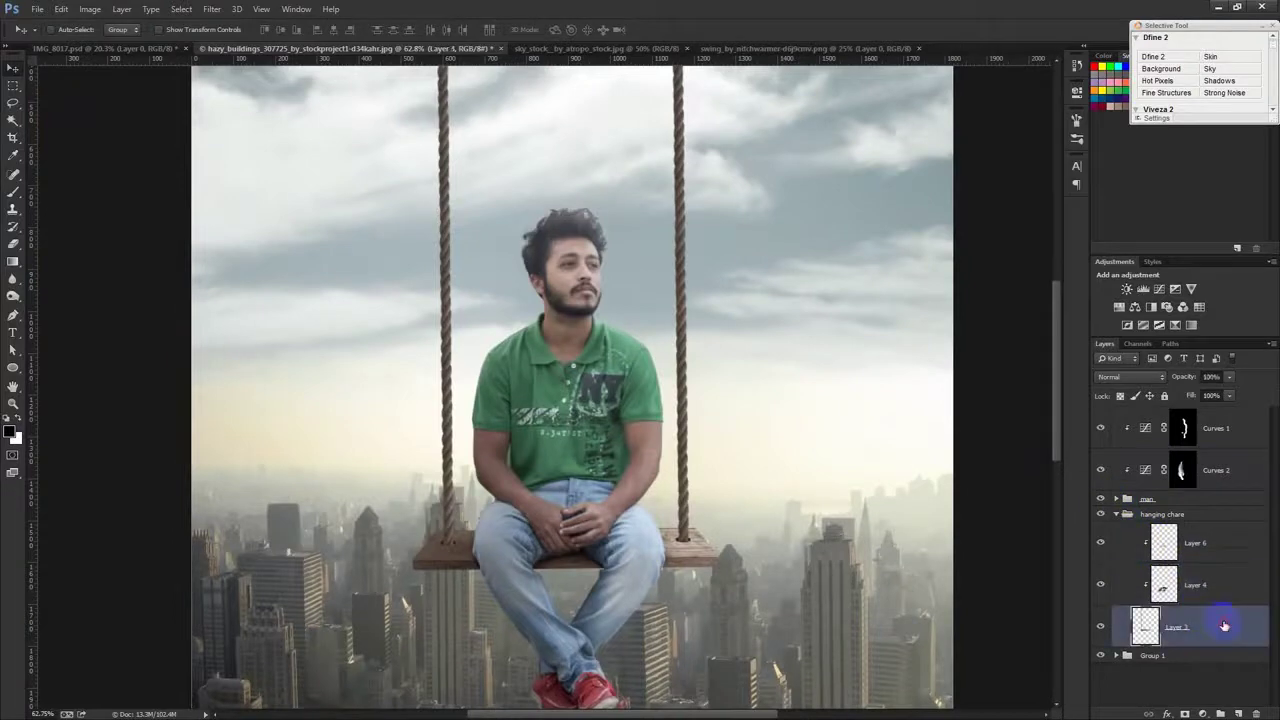
pyautogui.doubleClick(1224, 625)
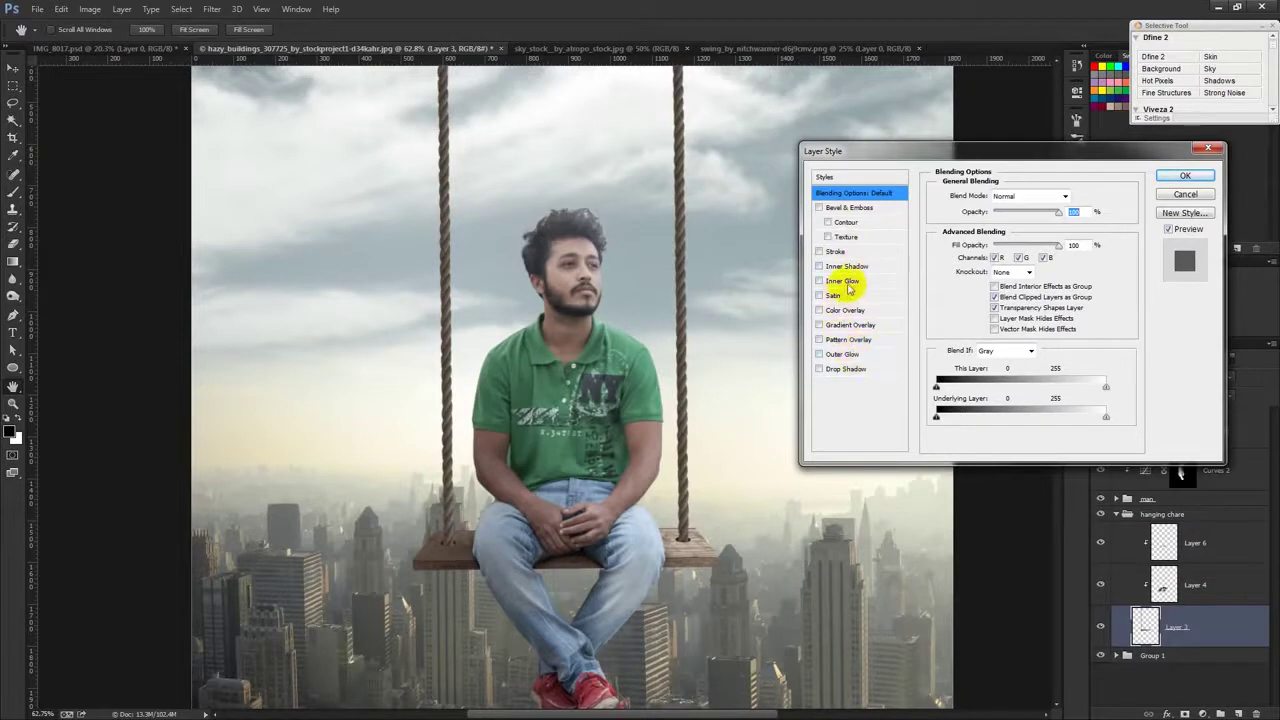
# Step: Add a pale-yellow Screen Inner Glow at 69% opacity with an enlarged size
pyautogui.click(845, 281)
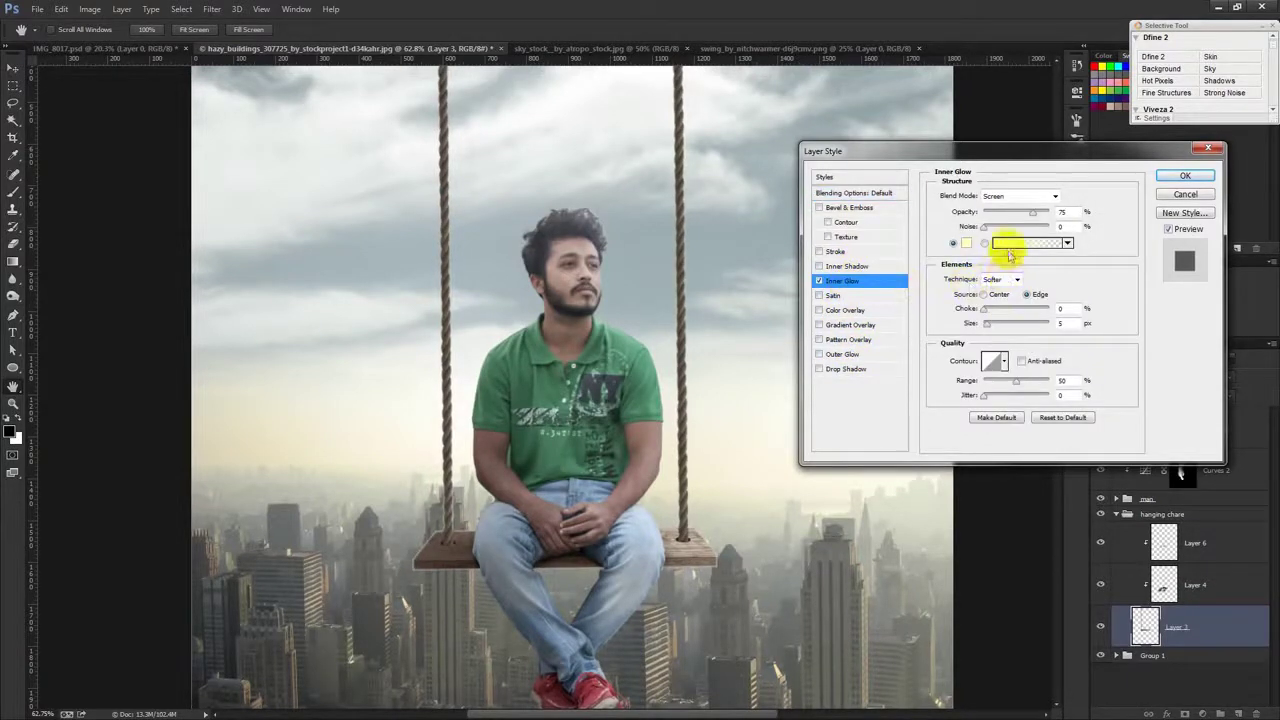
pyautogui.moveTo(987, 323); pyautogui.dragTo(990, 325)
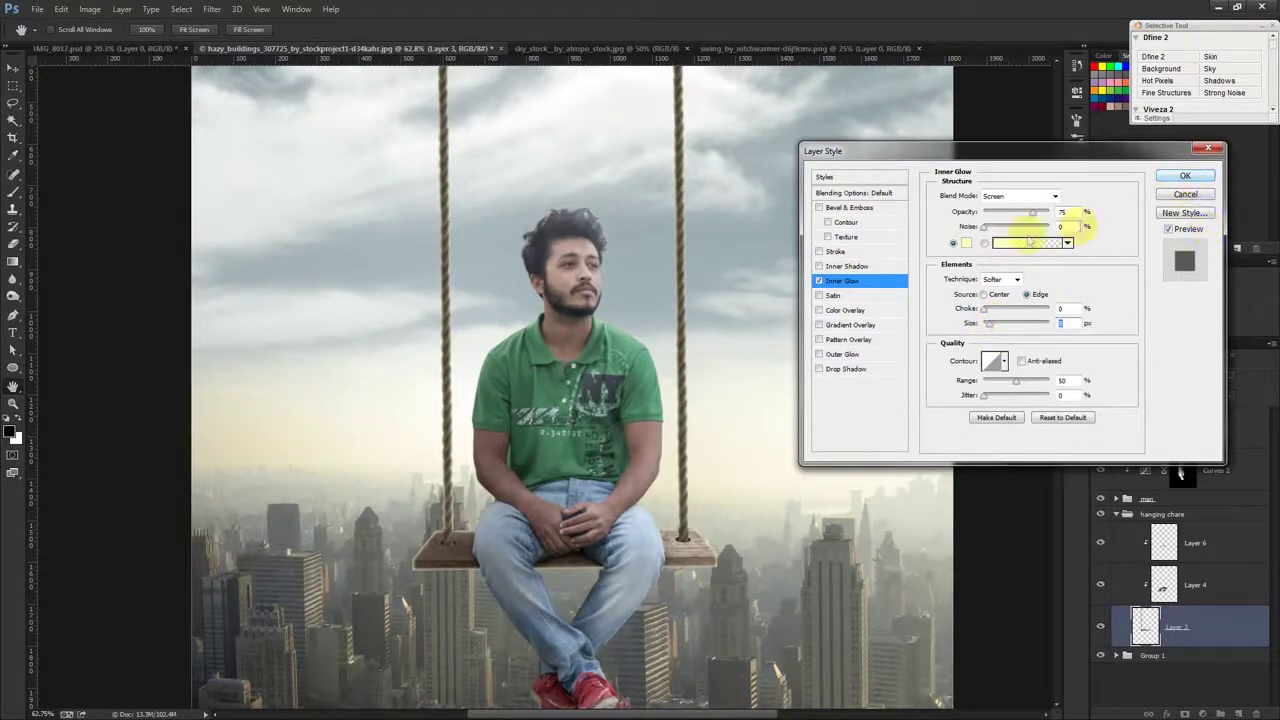
pyautogui.click(967, 243)
pyautogui.click(799, 260)
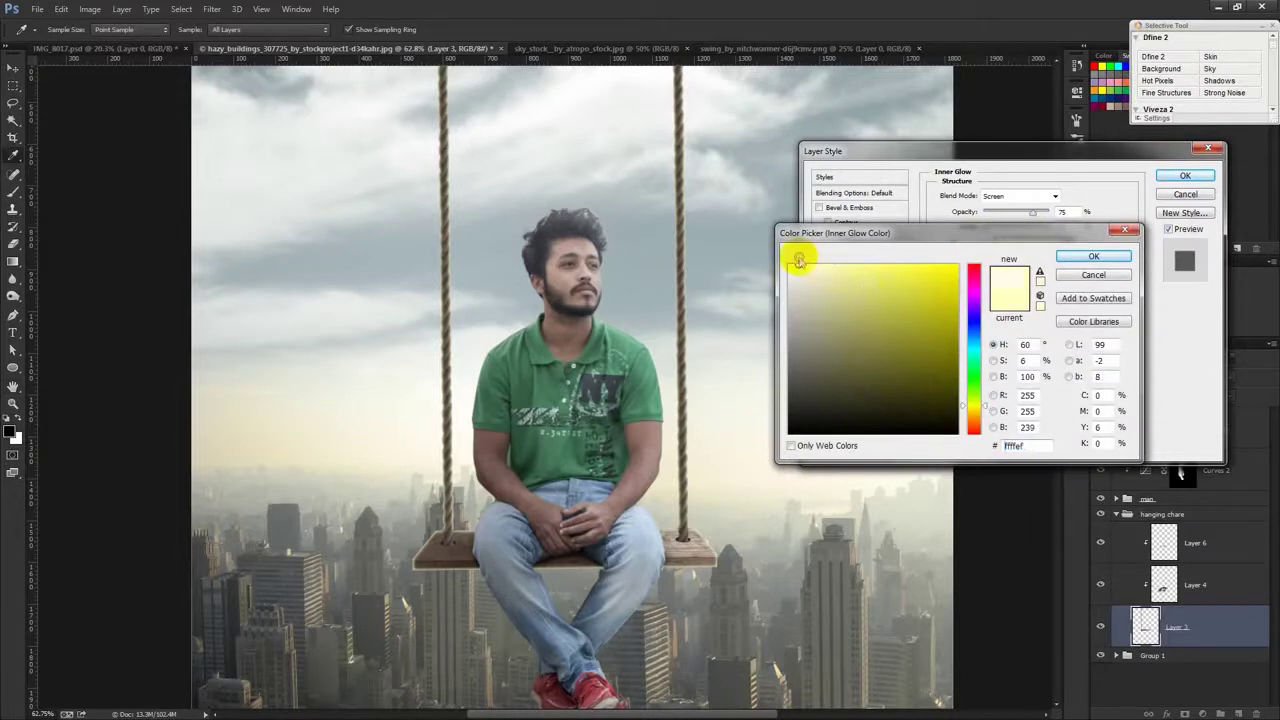
pyautogui.click(1098, 256)
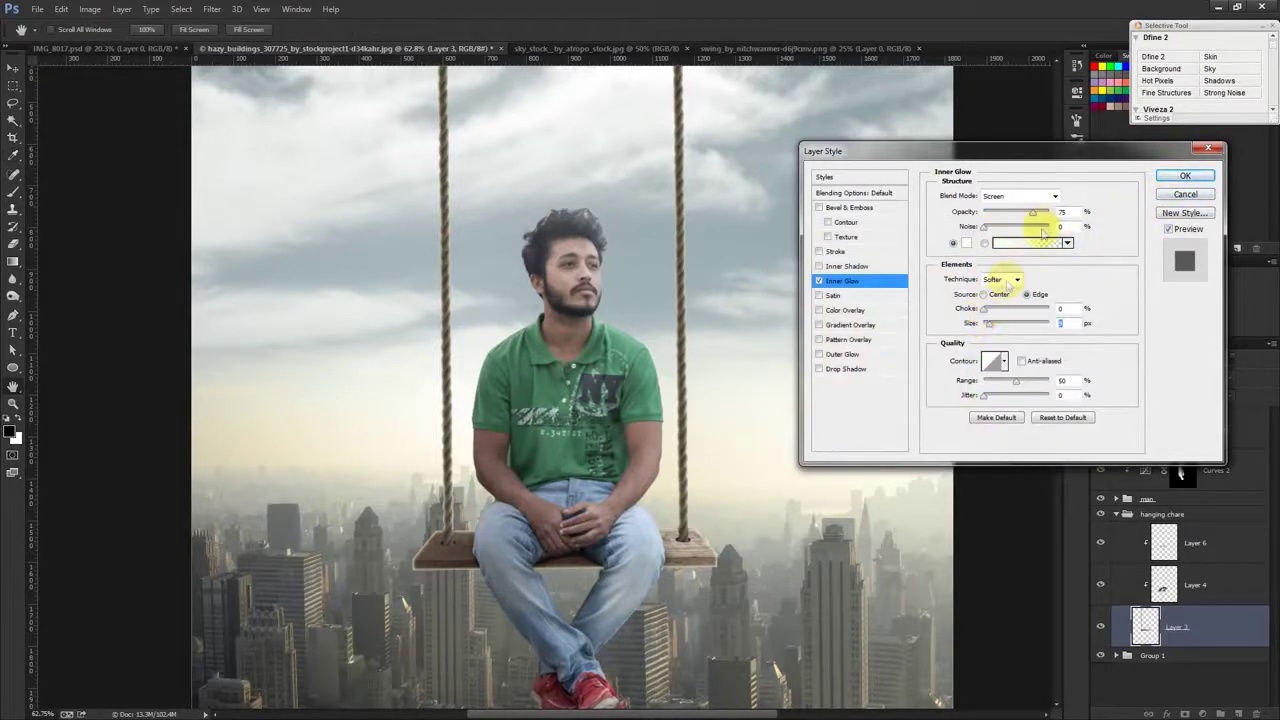
pyautogui.moveTo(1036, 215); pyautogui.dragTo(1014, 216)
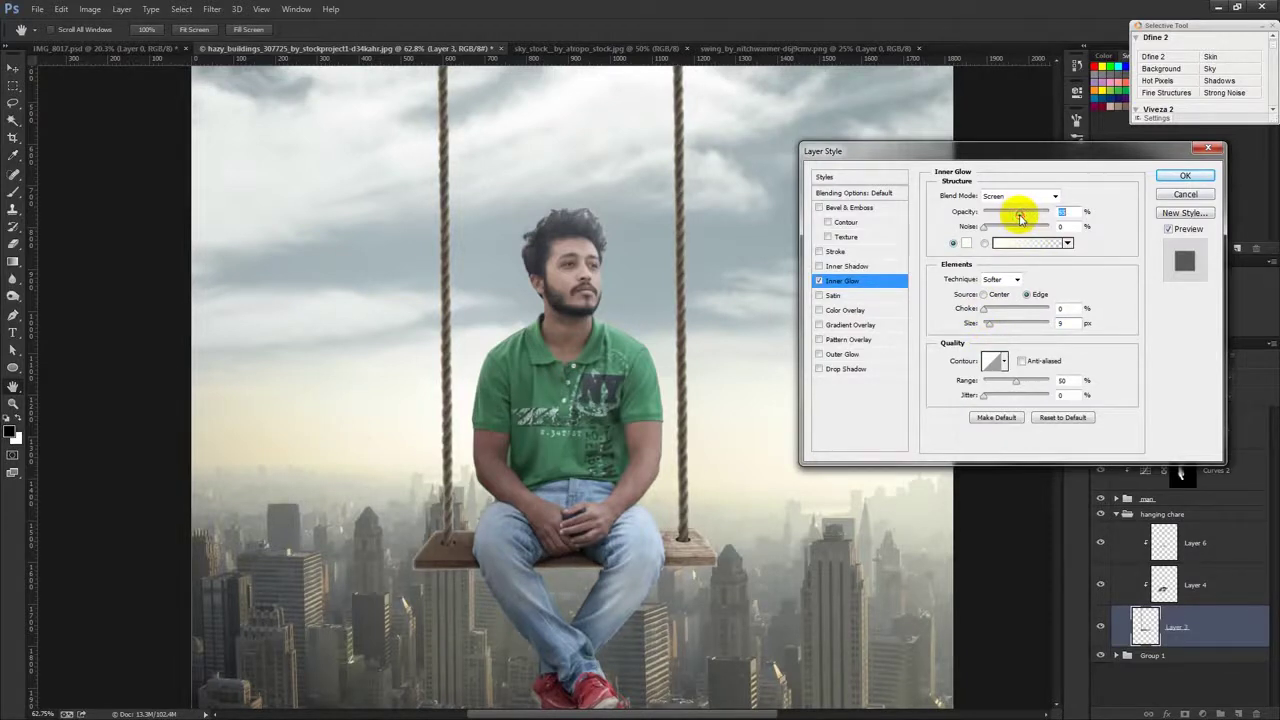
pyautogui.moveTo(1020, 217); pyautogui.dragTo(1031, 217)
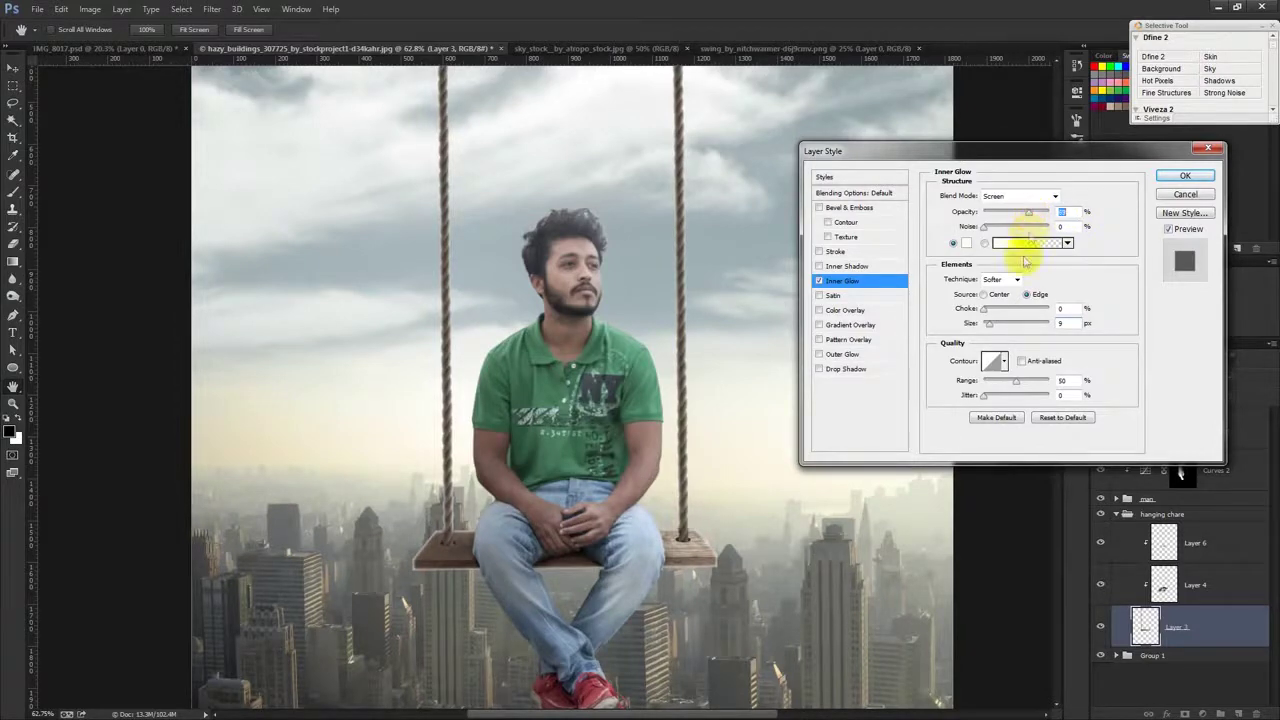
pyautogui.click(966, 243)
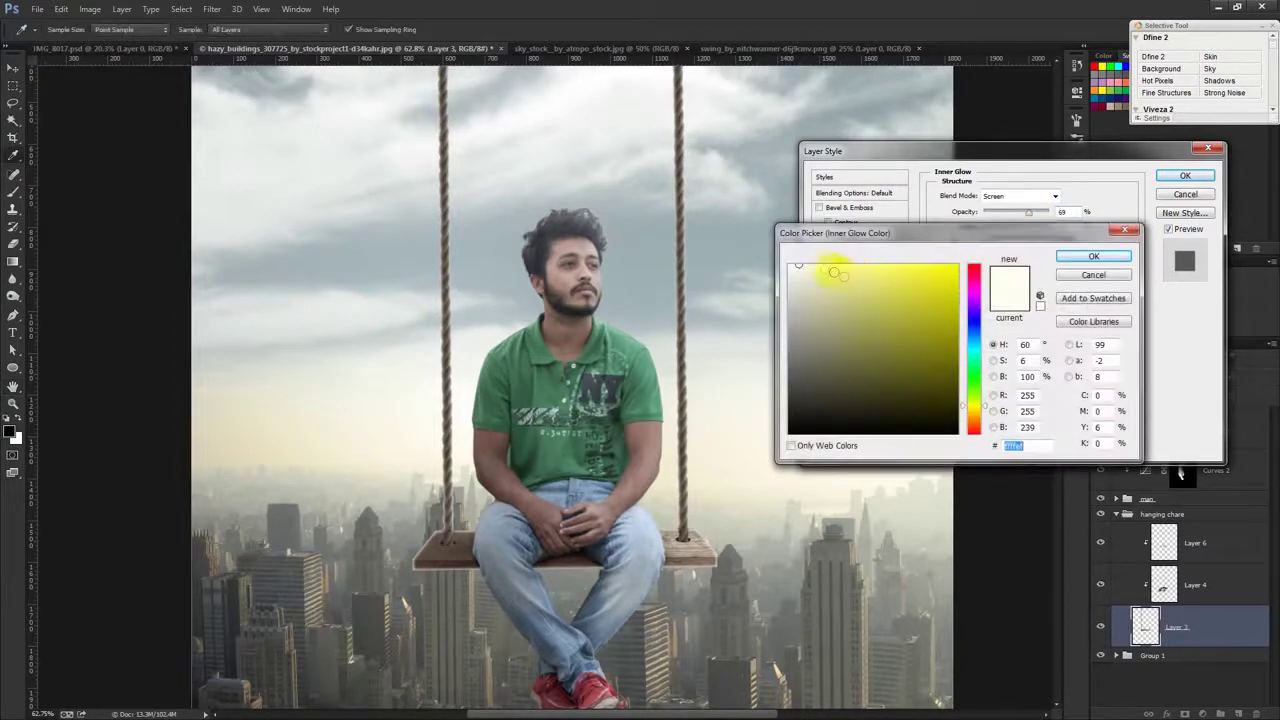
pyautogui.click(1090, 256)
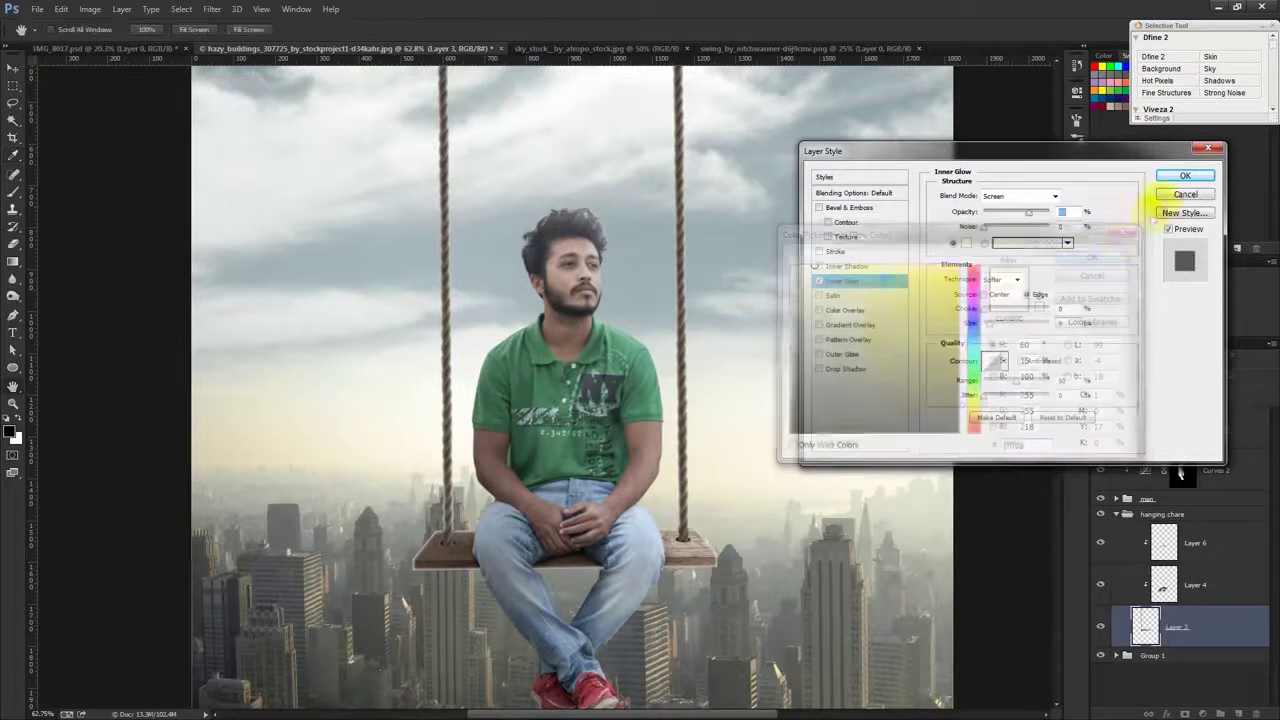
pyautogui.moveTo(987, 324); pyautogui.dragTo(988, 324)
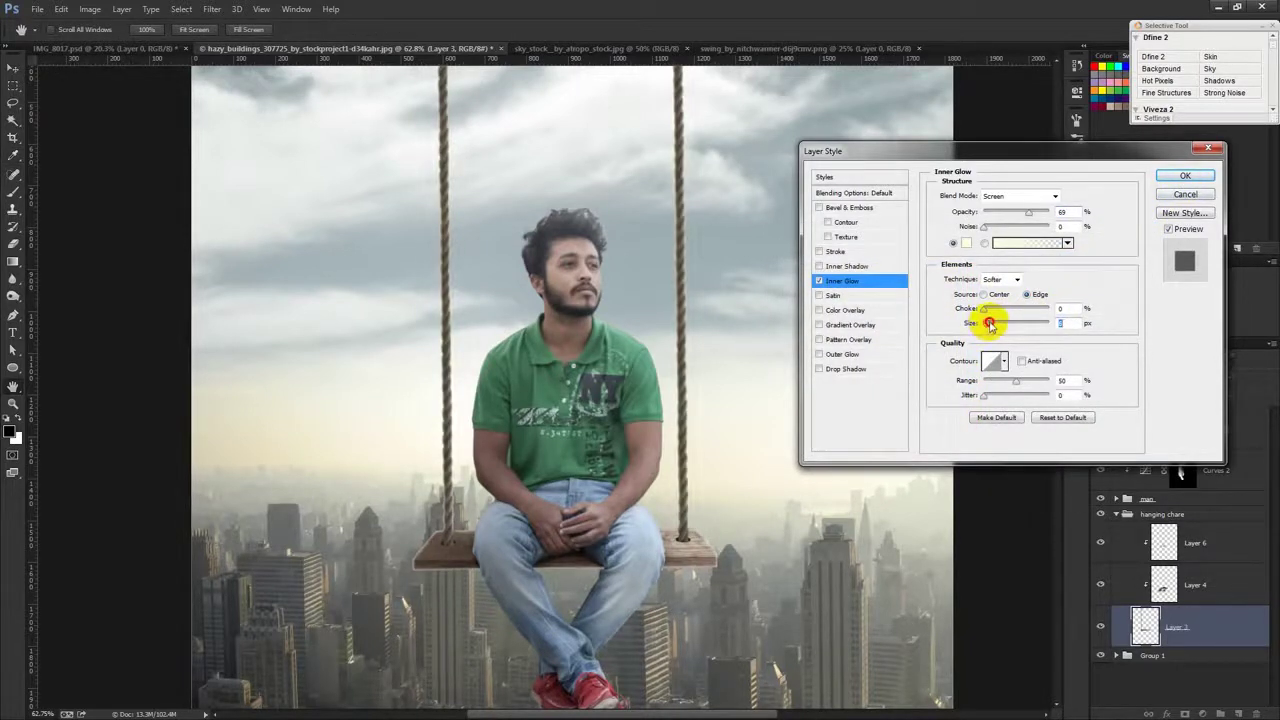
pyautogui.click(1185, 175)
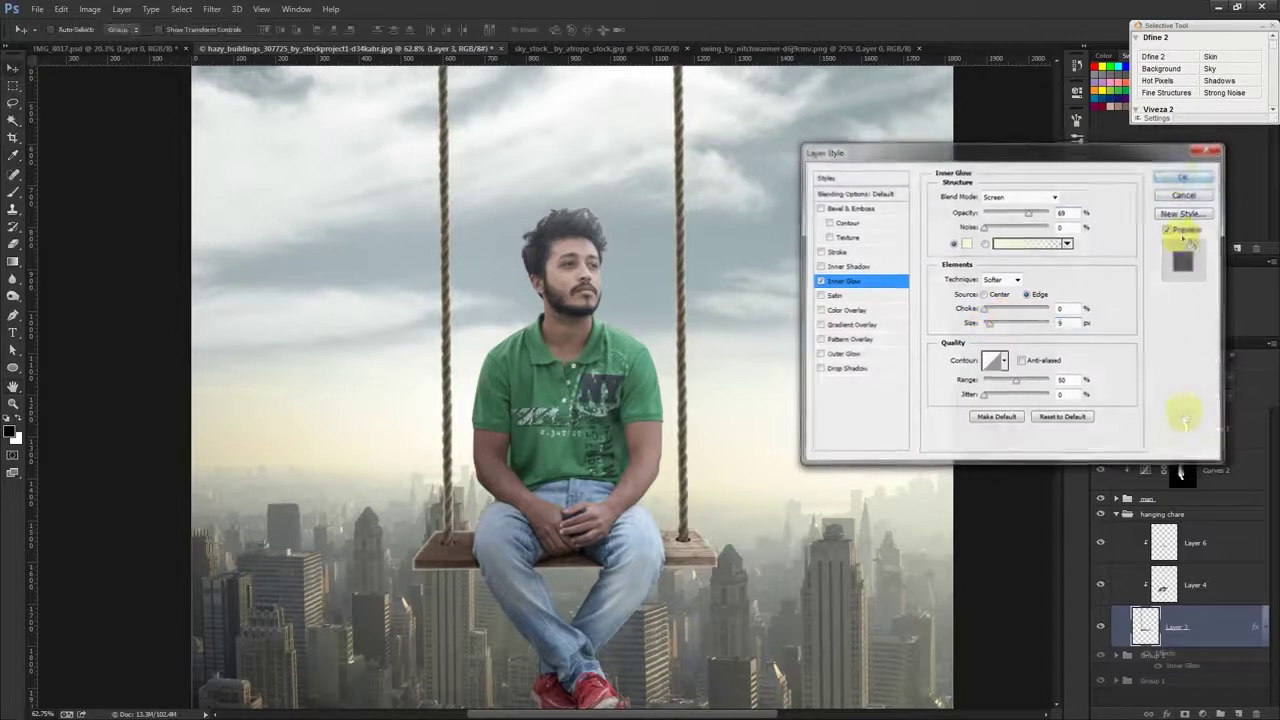
# Step: Split Layer 3's inner glow effect onto its own layer with Create Layer
pyautogui.rightClick(1225, 632)
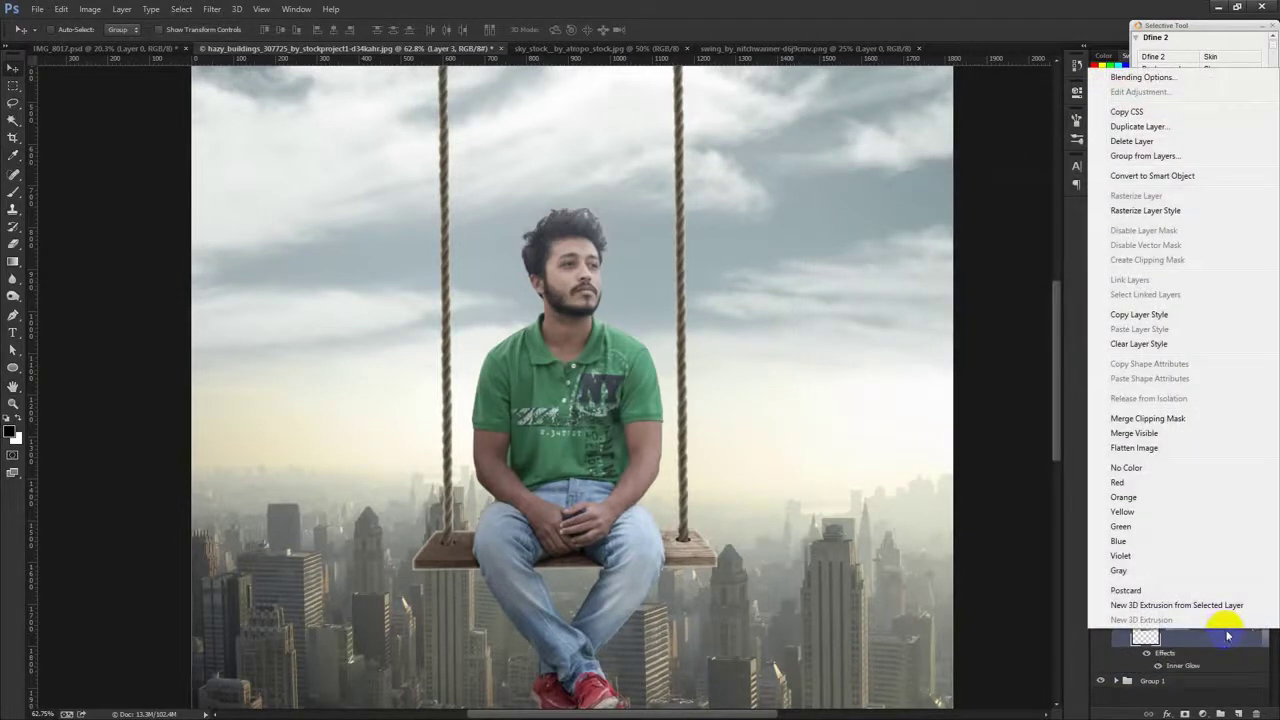
pyautogui.click(1230, 637)
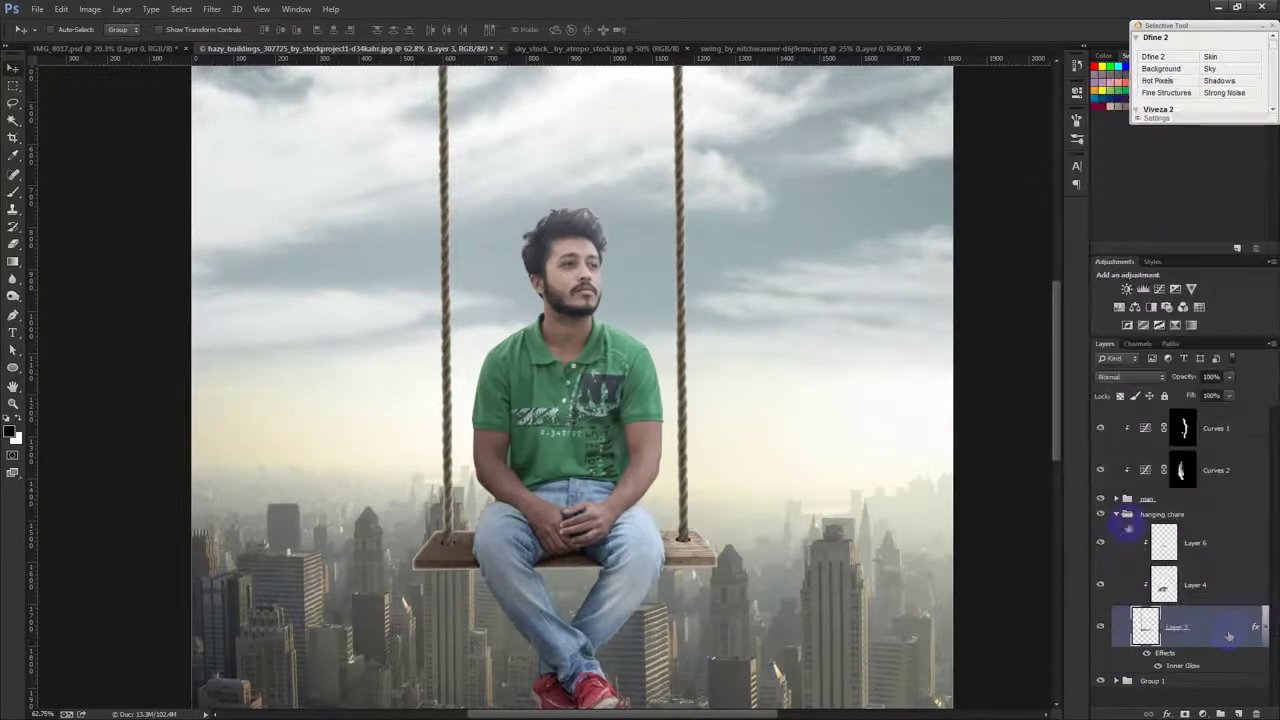
pyautogui.click(122, 9)
pyautogui.moveTo(150, 97)
pyautogui.click(310, 314)
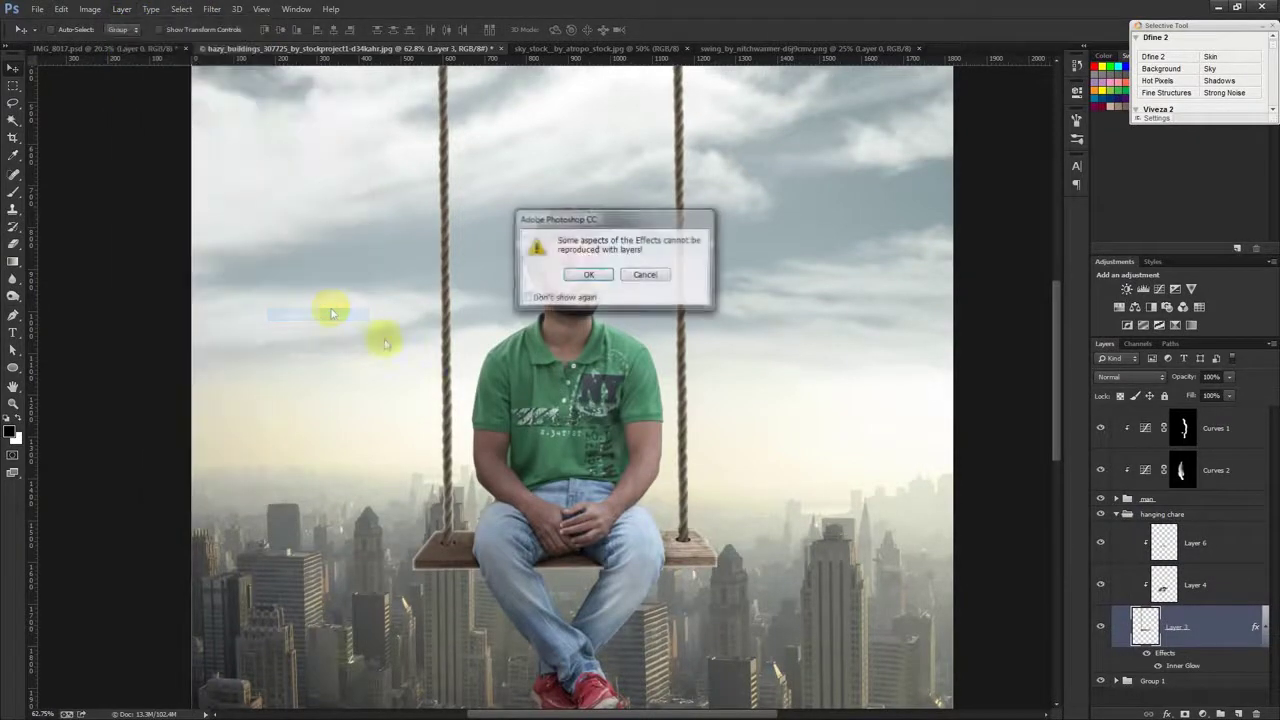
pyautogui.click(585, 297)
pyautogui.click(588, 275)
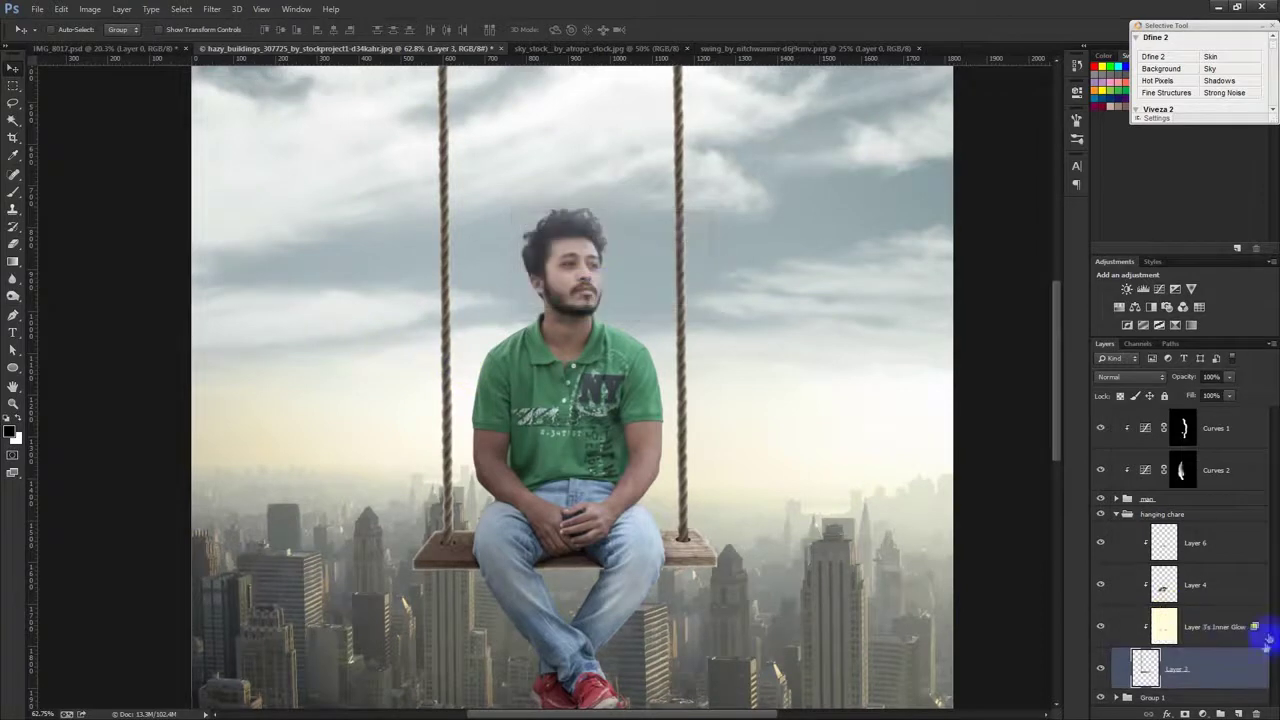
# Step: Add a layer mask to the new Layer 3's Inner Glow layer
pyautogui.click(1230, 637)
pyautogui.click(1100, 630)
pyautogui.click(1100, 630)
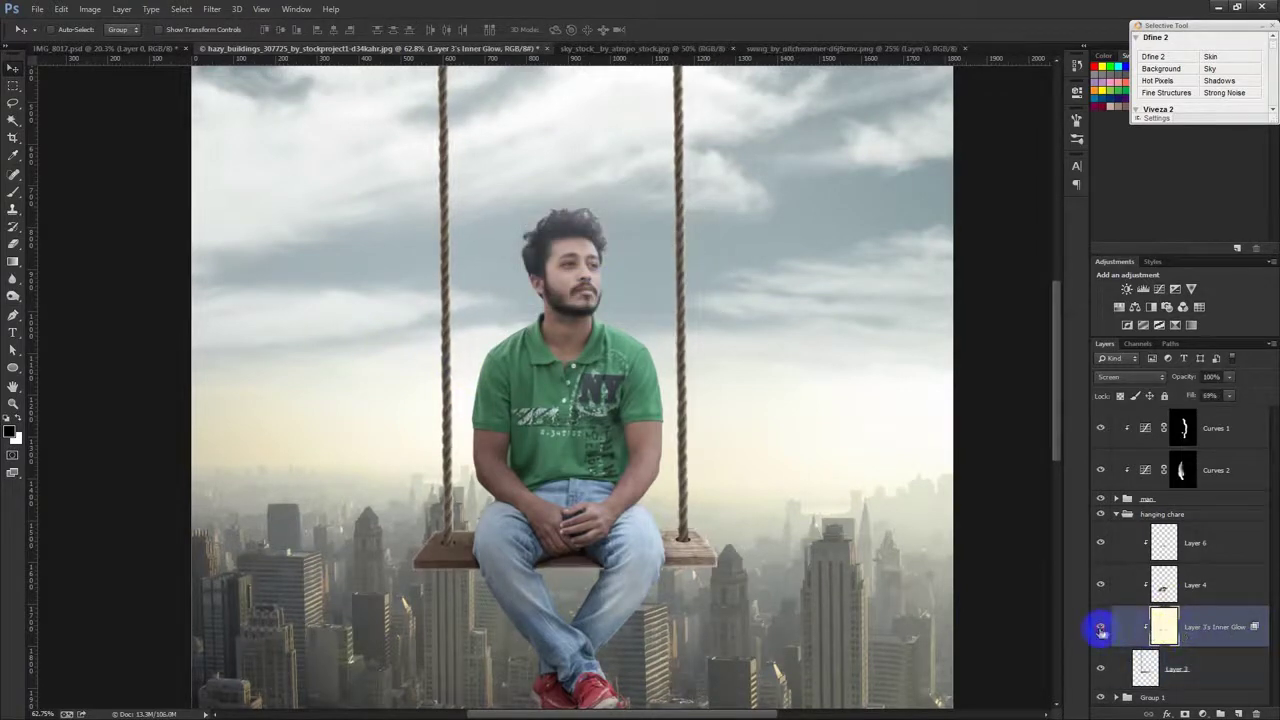
pyautogui.click(1184, 712)
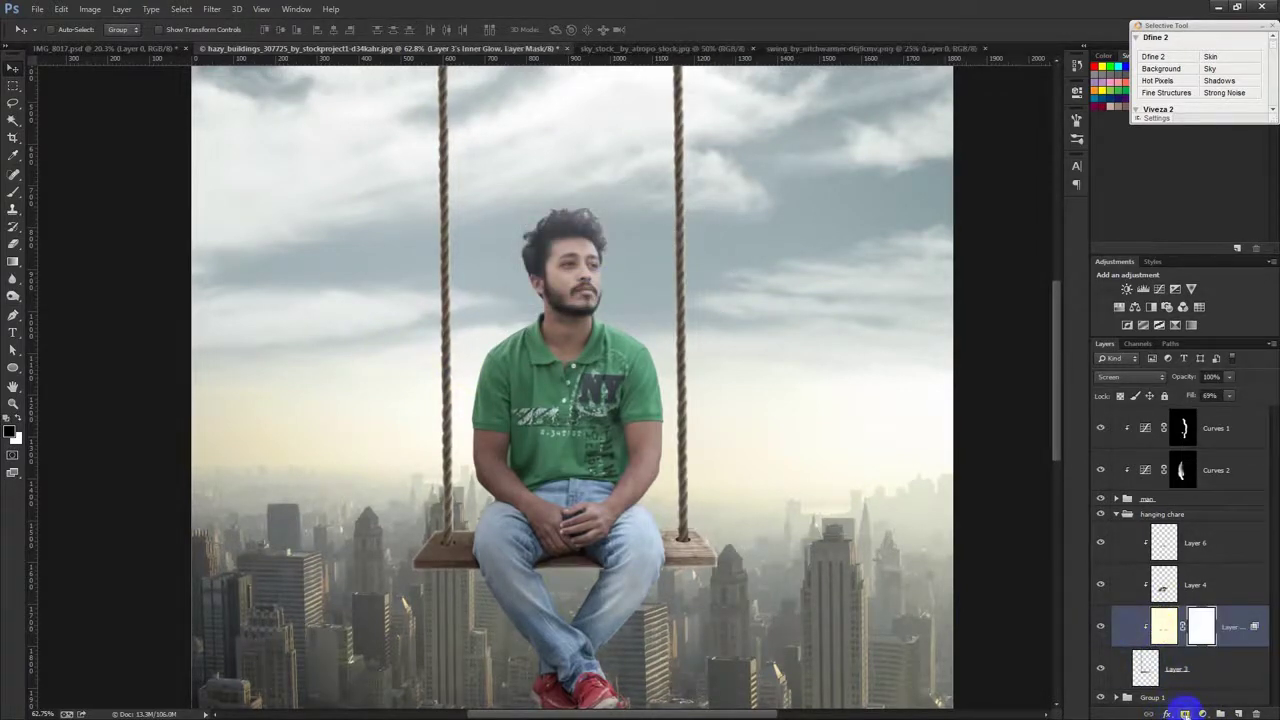
pyautogui.click(13, 190)
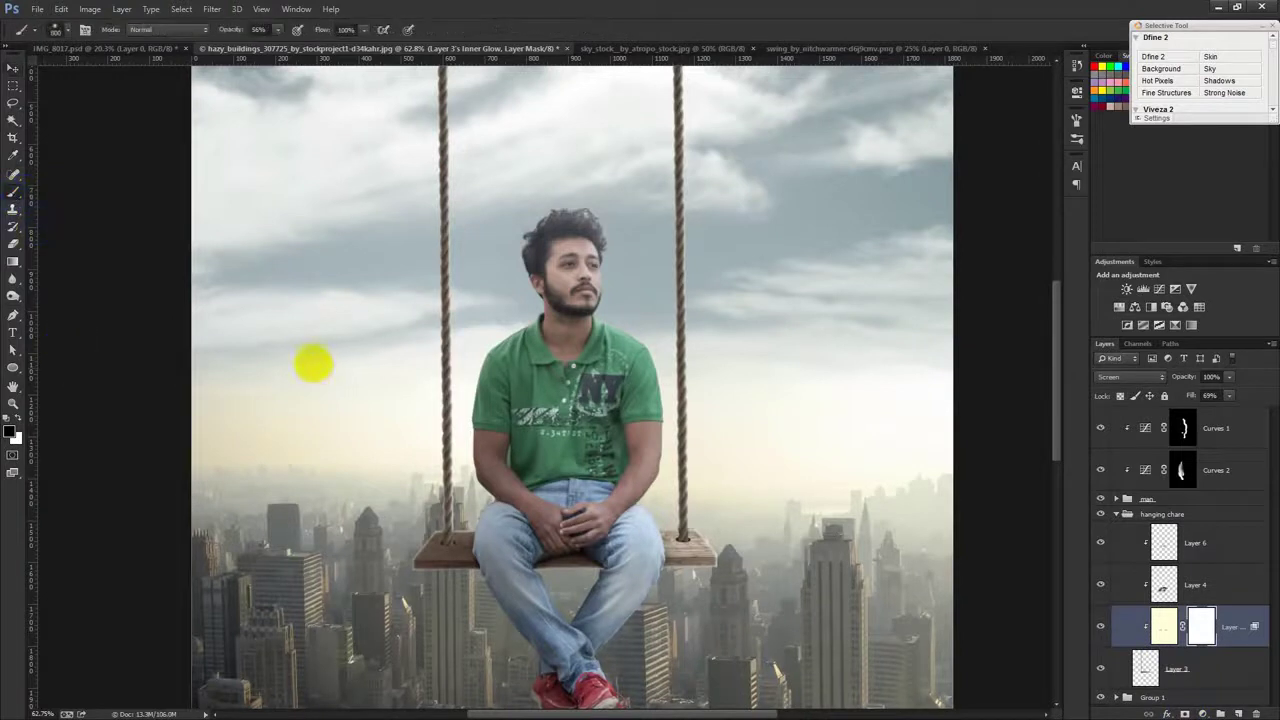
# Step: Paint black on the mask to hide the glow along the seat and left rope
pyautogui.moveTo(313, 362); pyautogui.dragTo(356, 460)
pyautogui.moveTo(416, 573); pyautogui.dragTo(404, 569)
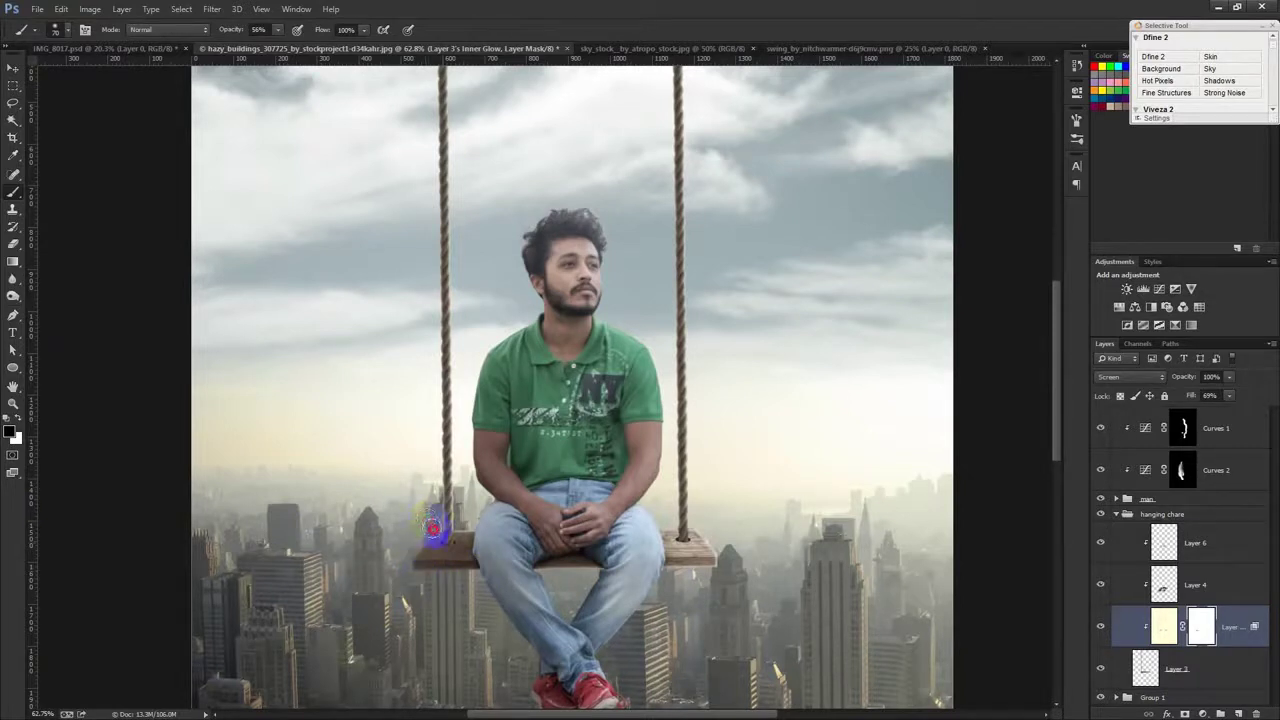
pyautogui.moveTo(434, 498)
pyautogui.mouseDown()
pyautogui.moveTo(420, 63)
pyautogui.moveTo(429, 80)
pyautogui.mouseUp()
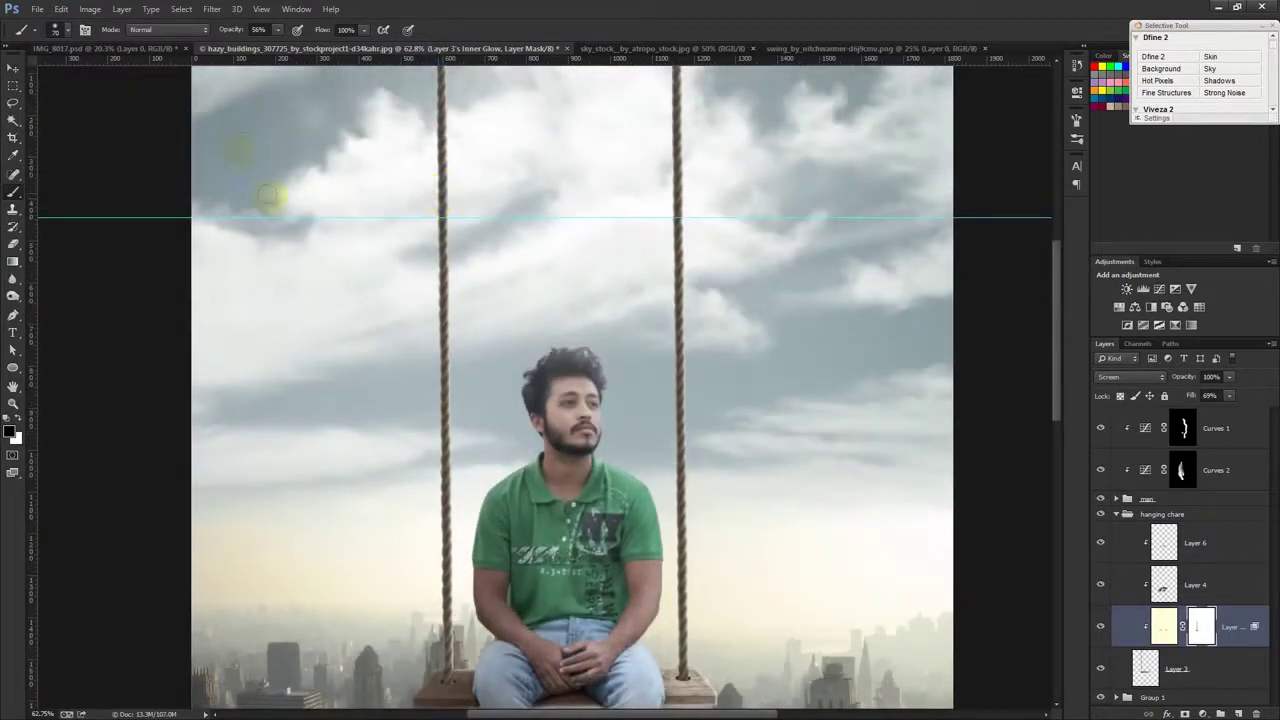
pyautogui.click(284, 220)
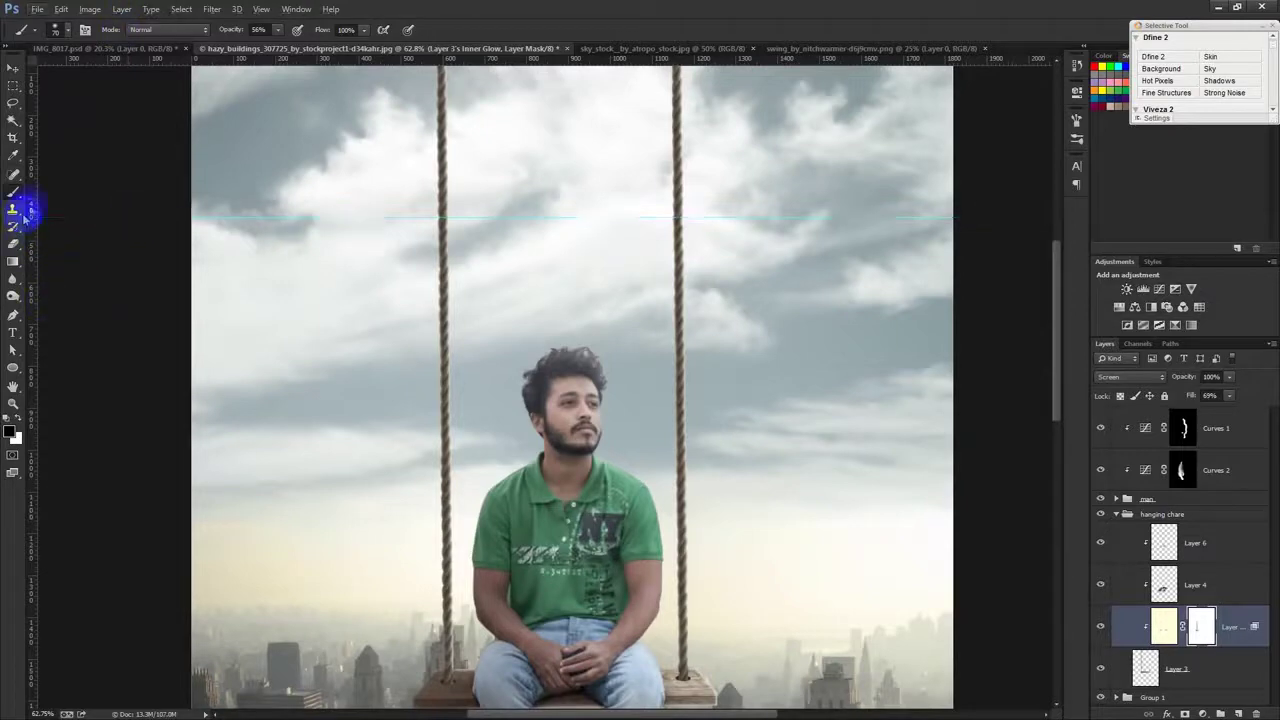
pyautogui.moveTo(391, 94)
pyautogui.mouseDown()
pyautogui.moveTo(452, 172)
pyautogui.moveTo(423, 177)
pyautogui.moveTo(431, 371)
pyautogui.mouseUp()
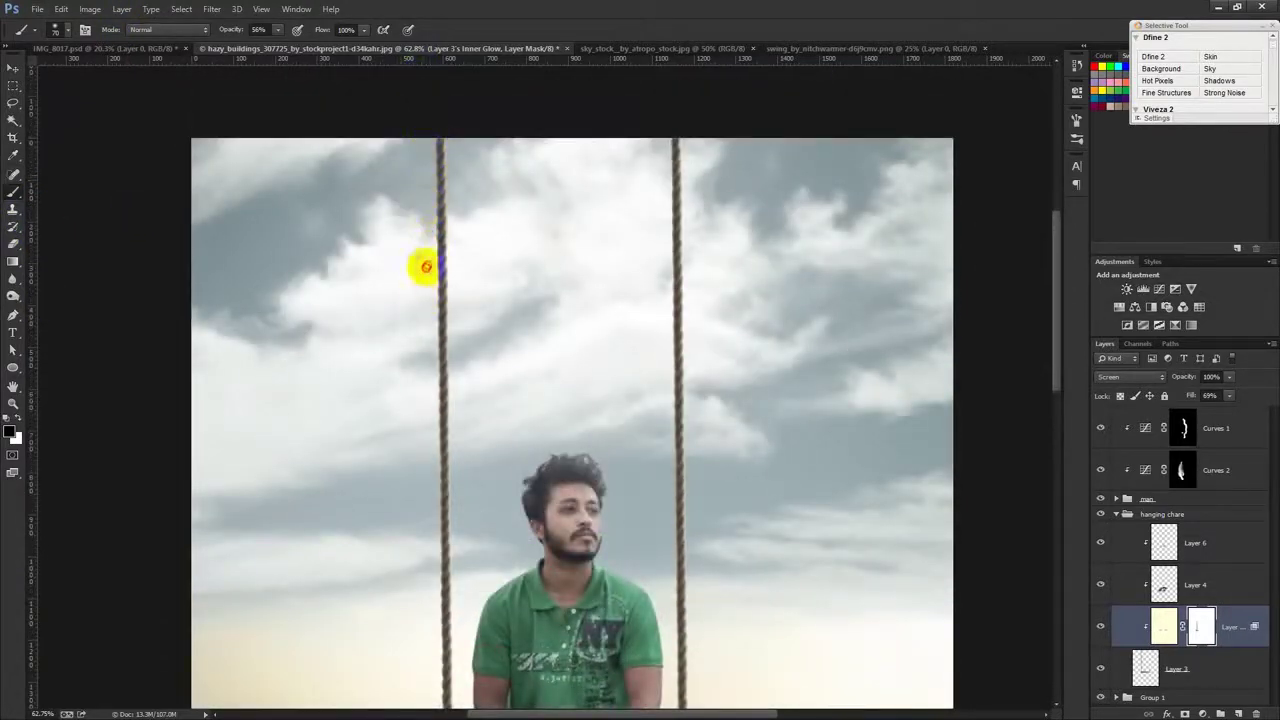
pyautogui.moveTo(431, 371); pyautogui.dragTo(426, 506)
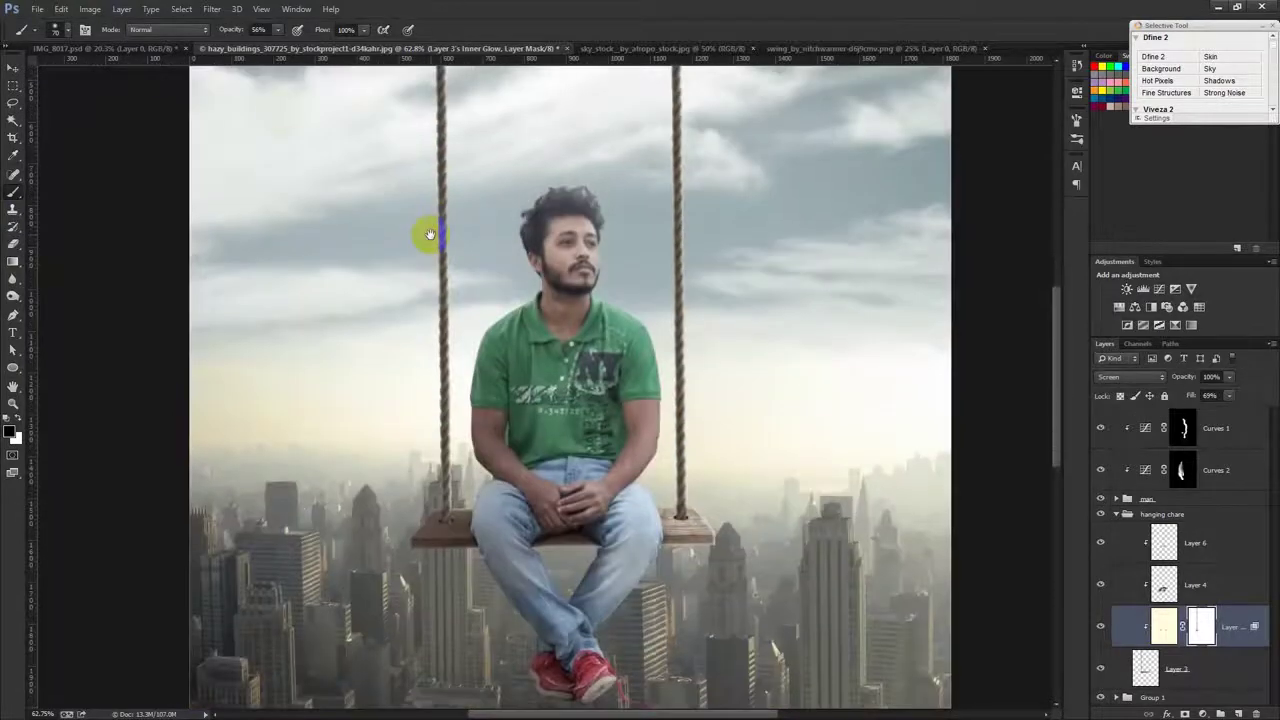
# Step: At 100% brush opacity, paint out the remaining glow on the left and right ropes
pyautogui.moveTo(224, 29); pyautogui.dragTo(245, 29)
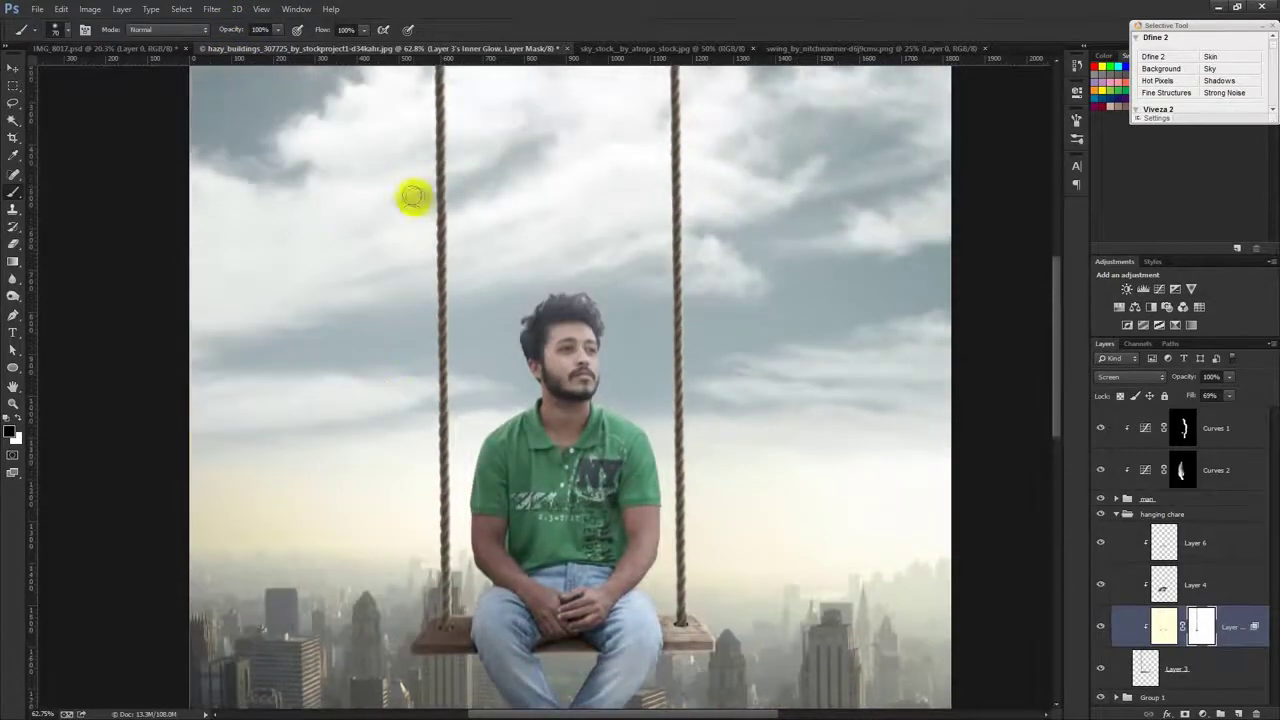
pyautogui.moveTo(414, 200)
pyautogui.mouseDown()
pyautogui.moveTo(429, 319)
pyautogui.moveTo(424, 560)
pyautogui.mouseUp()
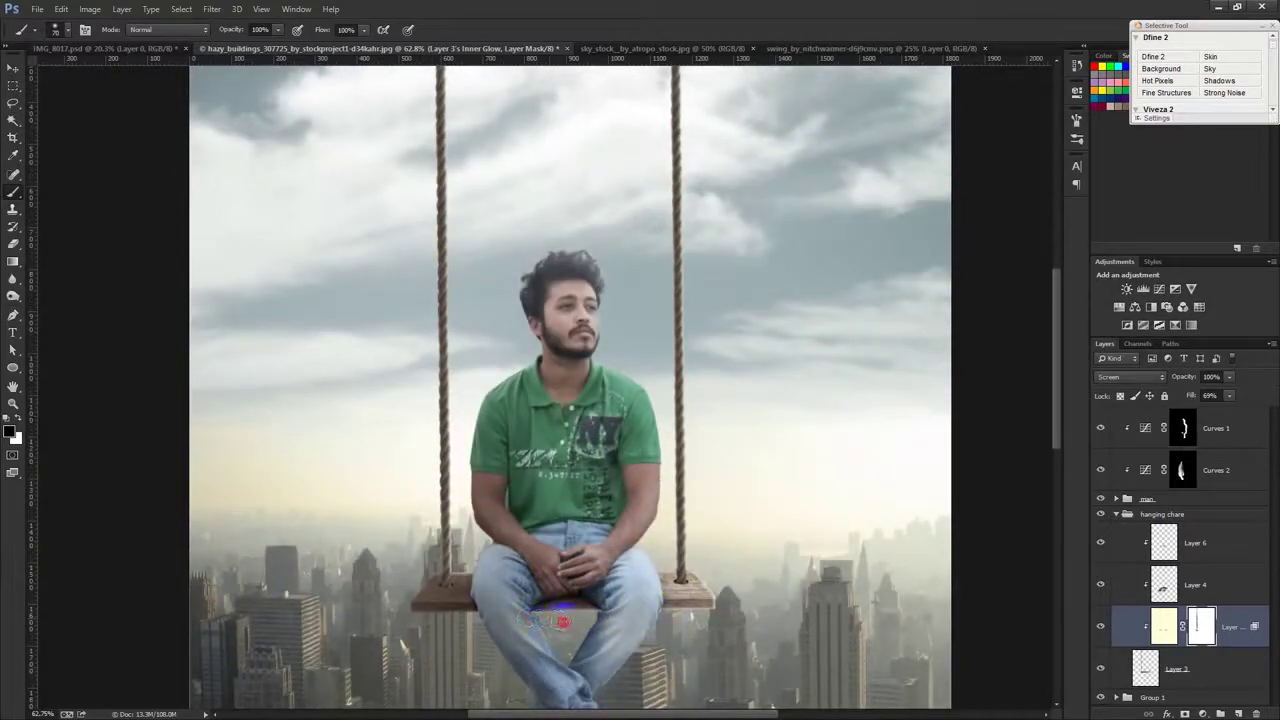
pyautogui.click(678, 574)
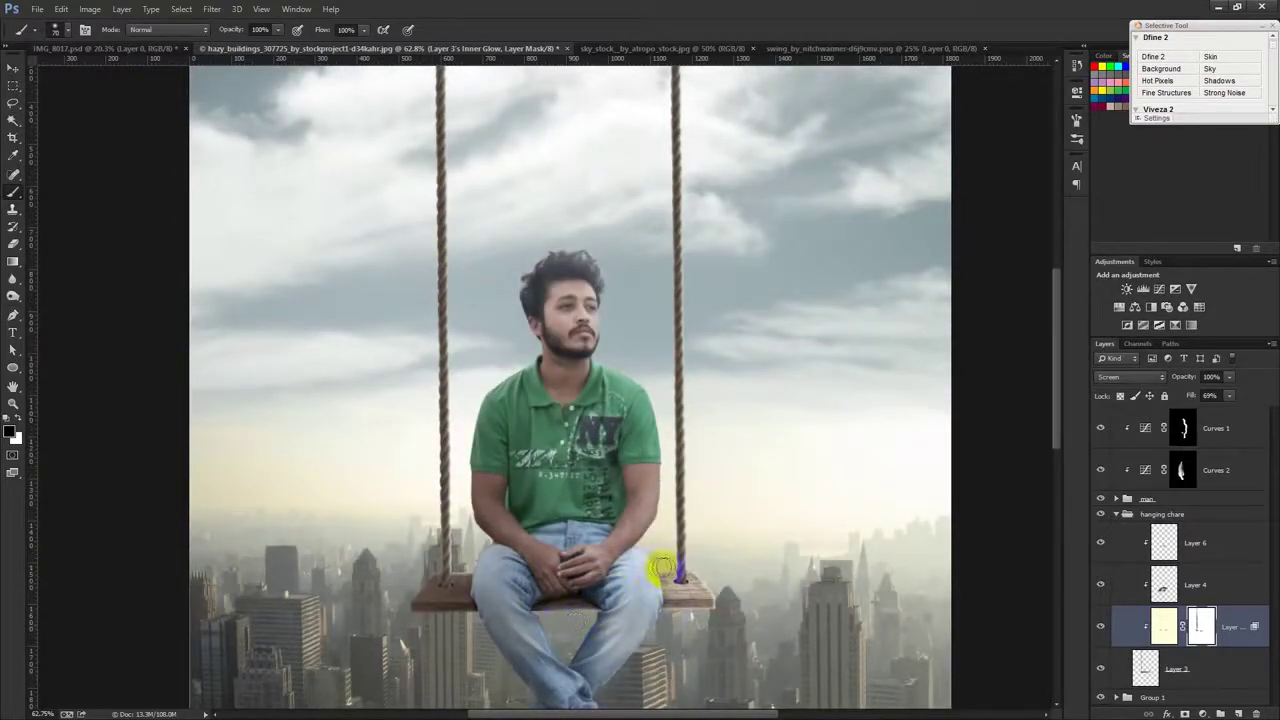
pyautogui.moveTo(665, 549); pyautogui.dragTo(657, 171)
pyautogui.scroll(2, 657, 177)
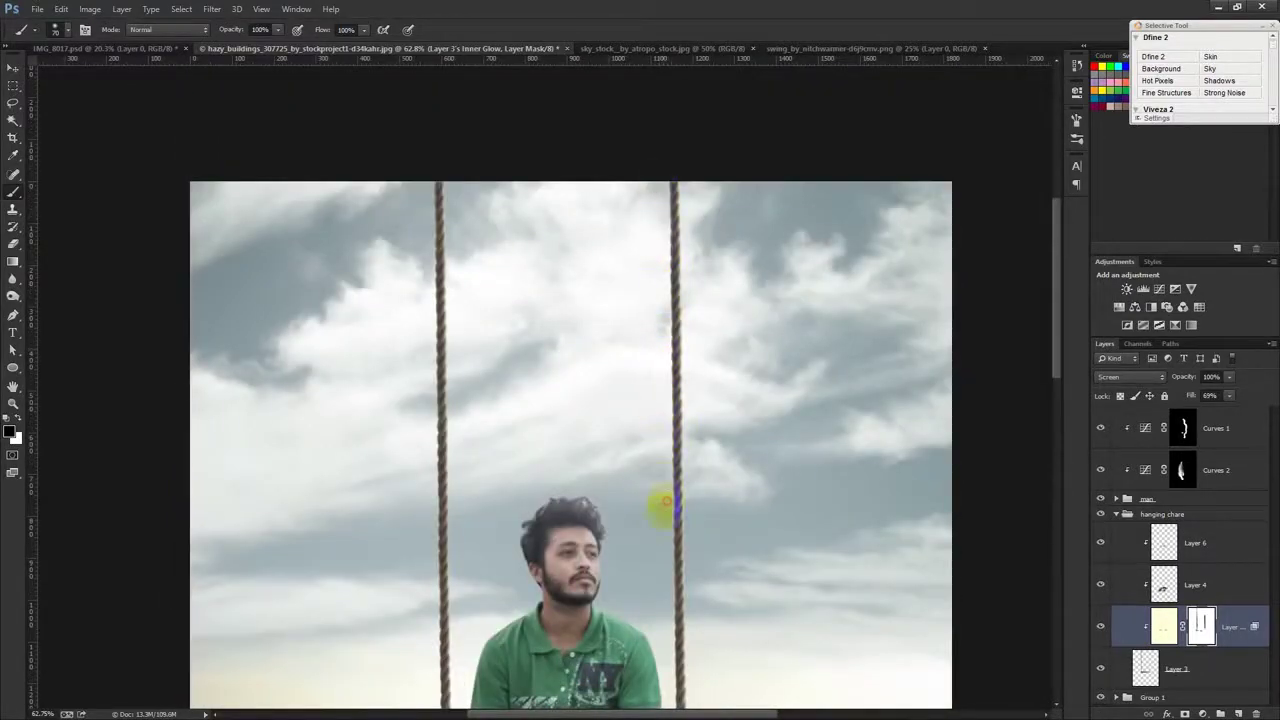
pyautogui.scroll(-5, 666, 500)
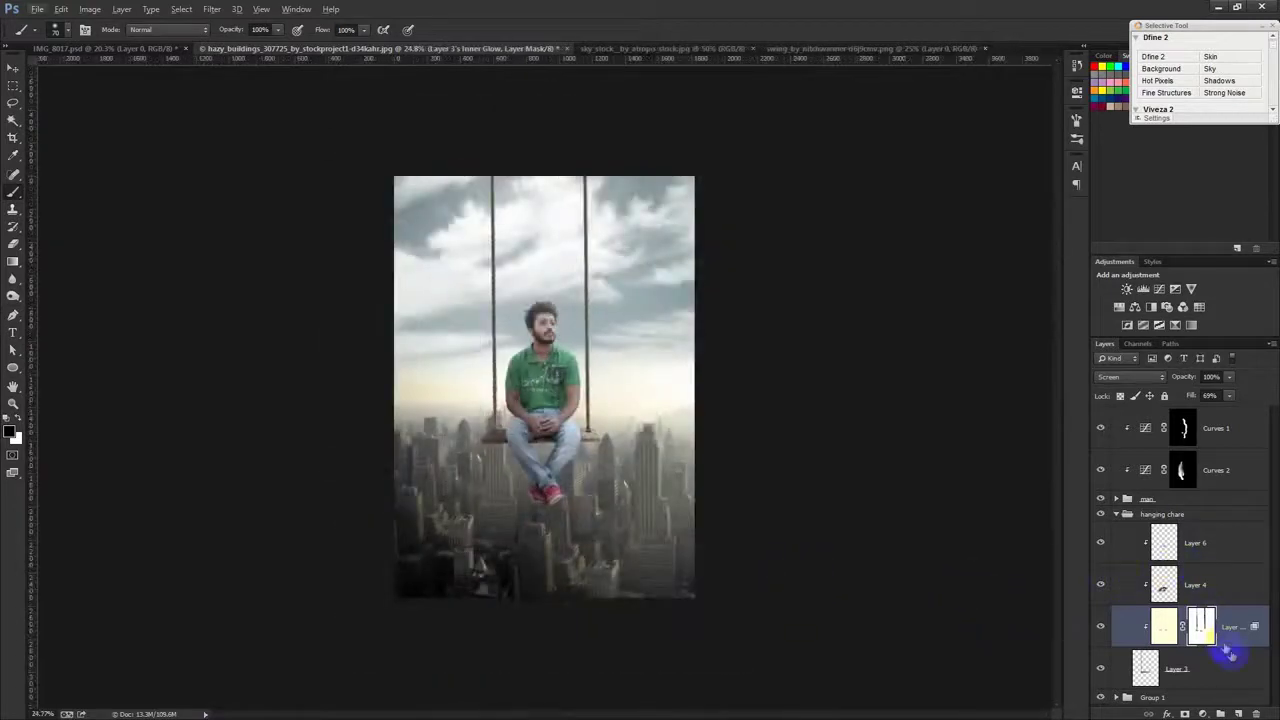
pyautogui.click(1232, 659)
# Step: Add a Curves 3 adjustment layer with its white point dragged inward to brighten highlights
pyautogui.click(1202, 713)
pyautogui.click(1180, 502)
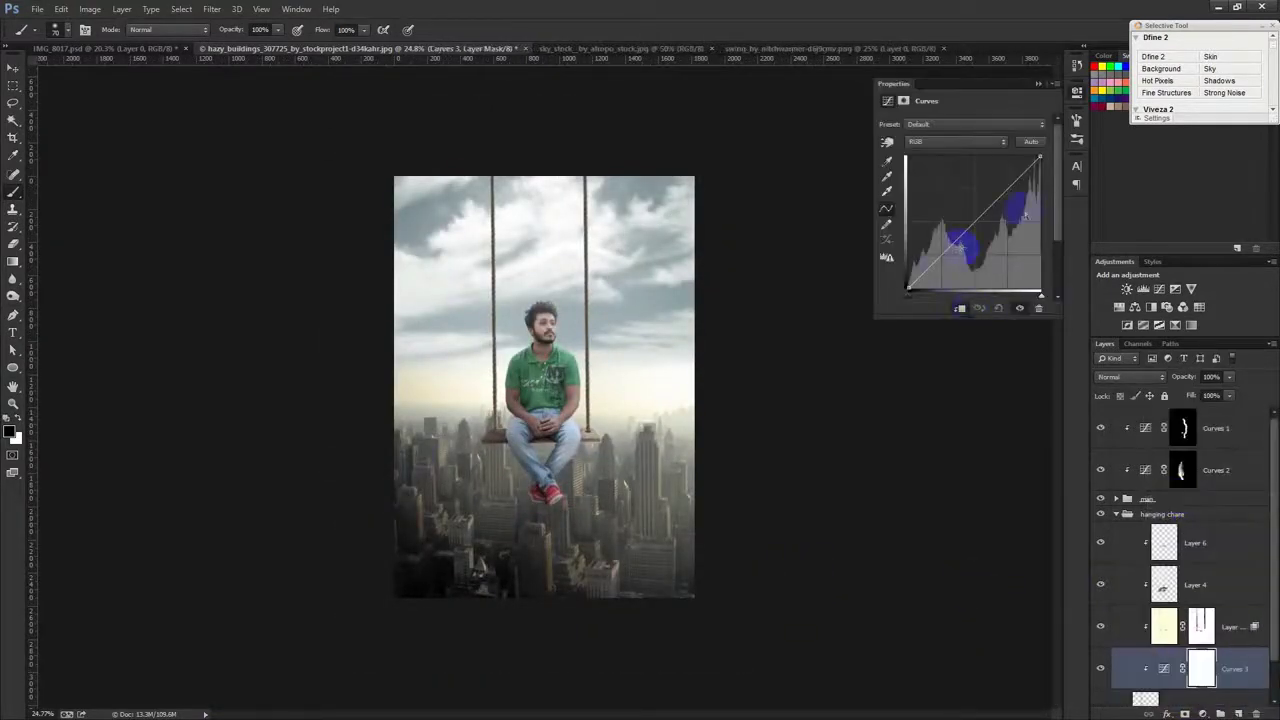
pyautogui.moveTo(1039, 156); pyautogui.dragTo(1010, 147)
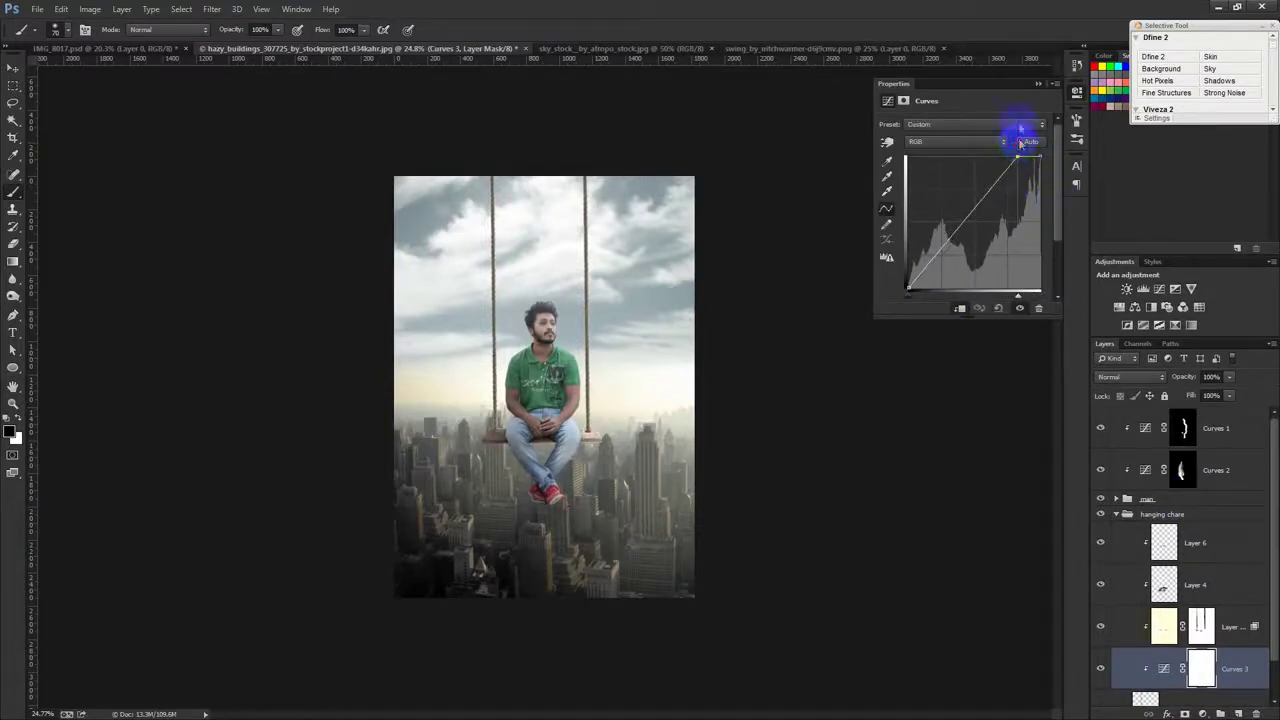
pyautogui.click(1038, 84)
pyautogui.scroll(2, 577, 310)
pyautogui.scroll(2, 577, 312)
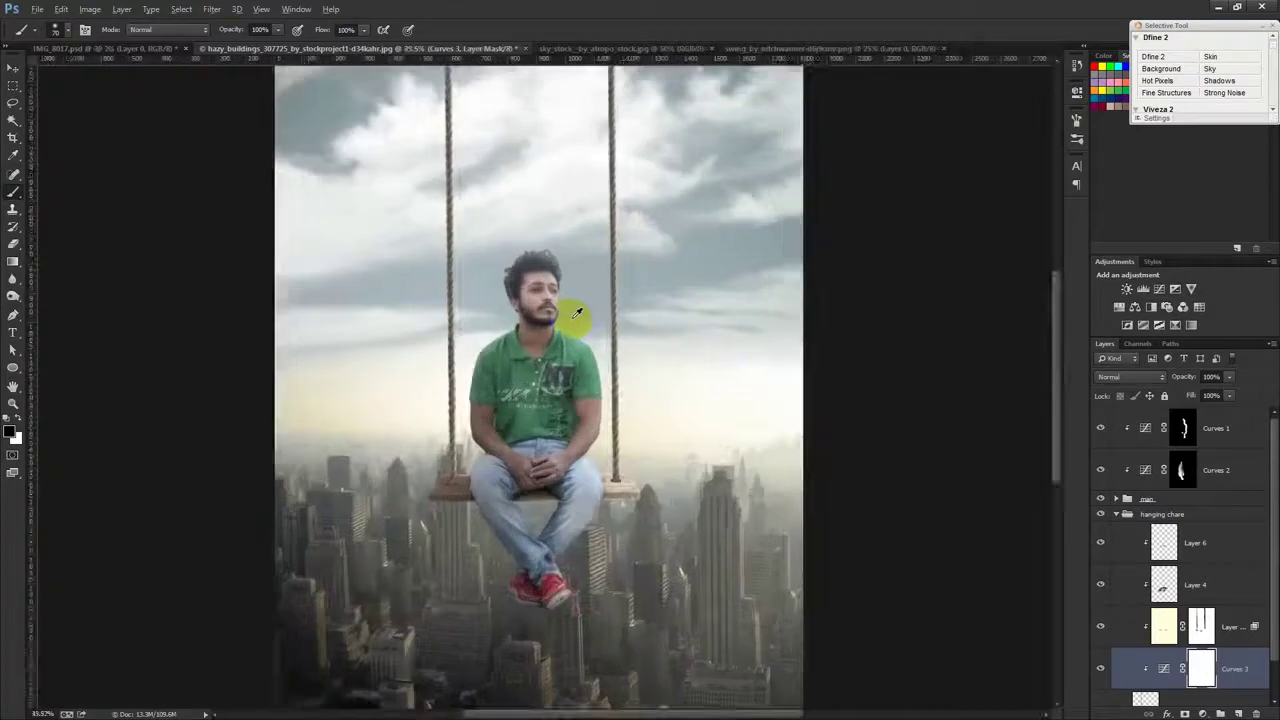
pyautogui.scroll(-1, 577, 313)
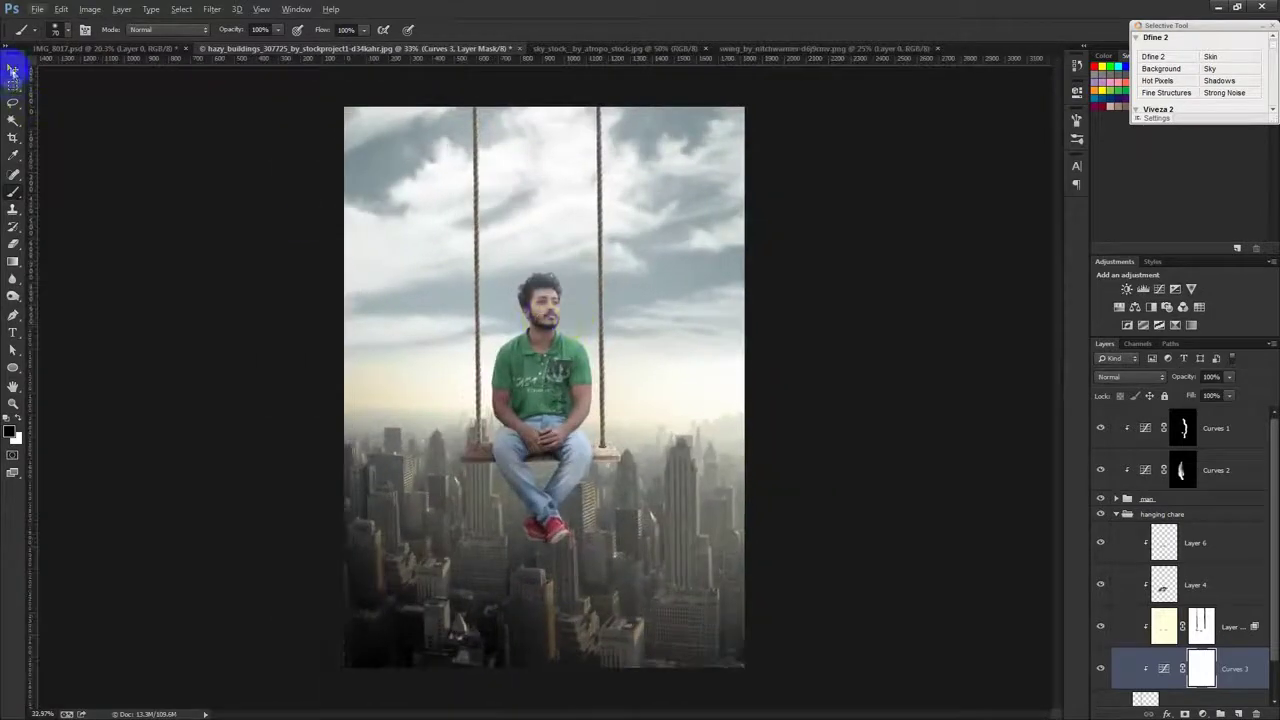
pyautogui.click(13, 69)
pyautogui.scroll(-1, 551, 394)
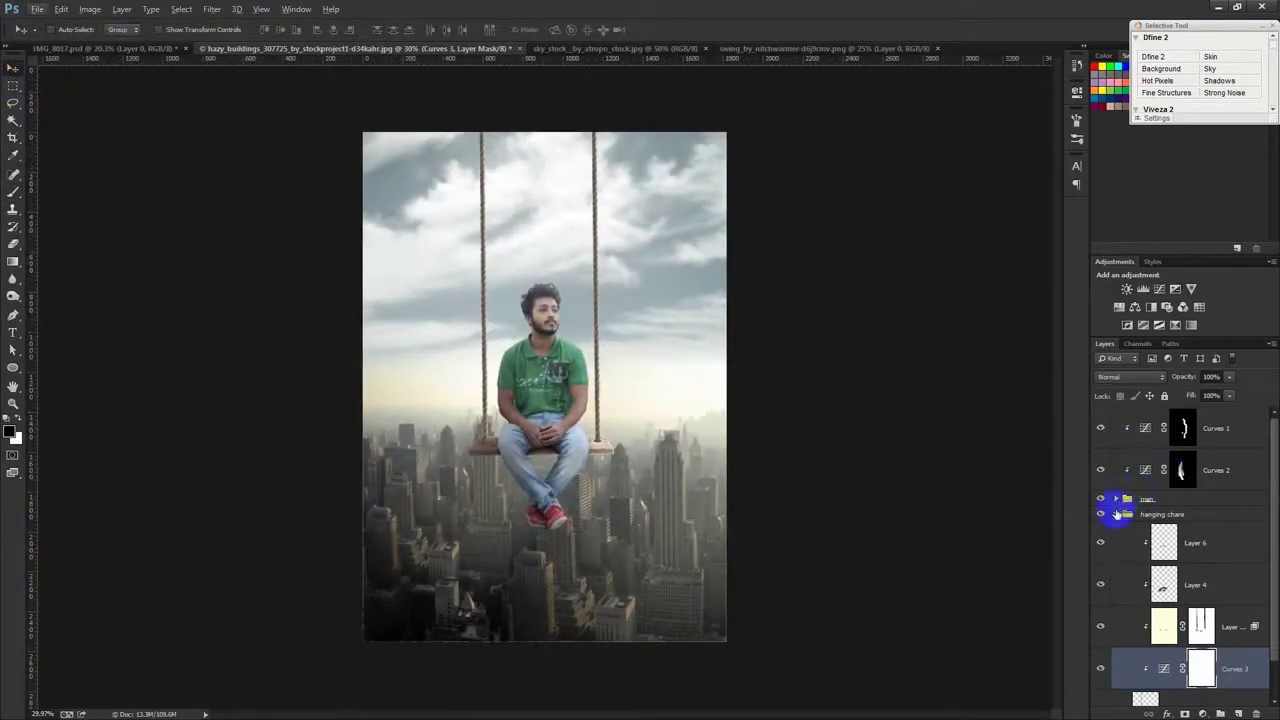
# Step: Collapse the hanging chare group and select among the Curves 1 and Curves 2 layers
pyautogui.click(1117, 514)
pyautogui.click(1230, 428)
pyautogui.click(1203, 713)
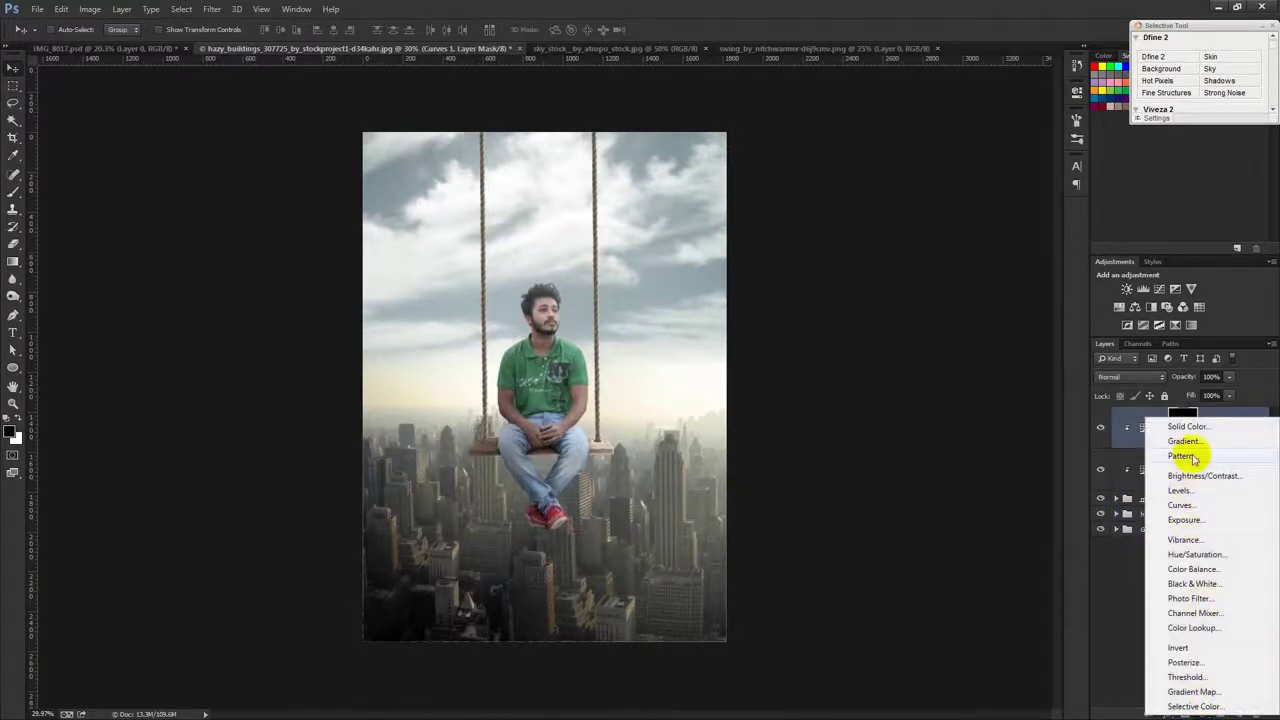
pyautogui.click(1003, 443)
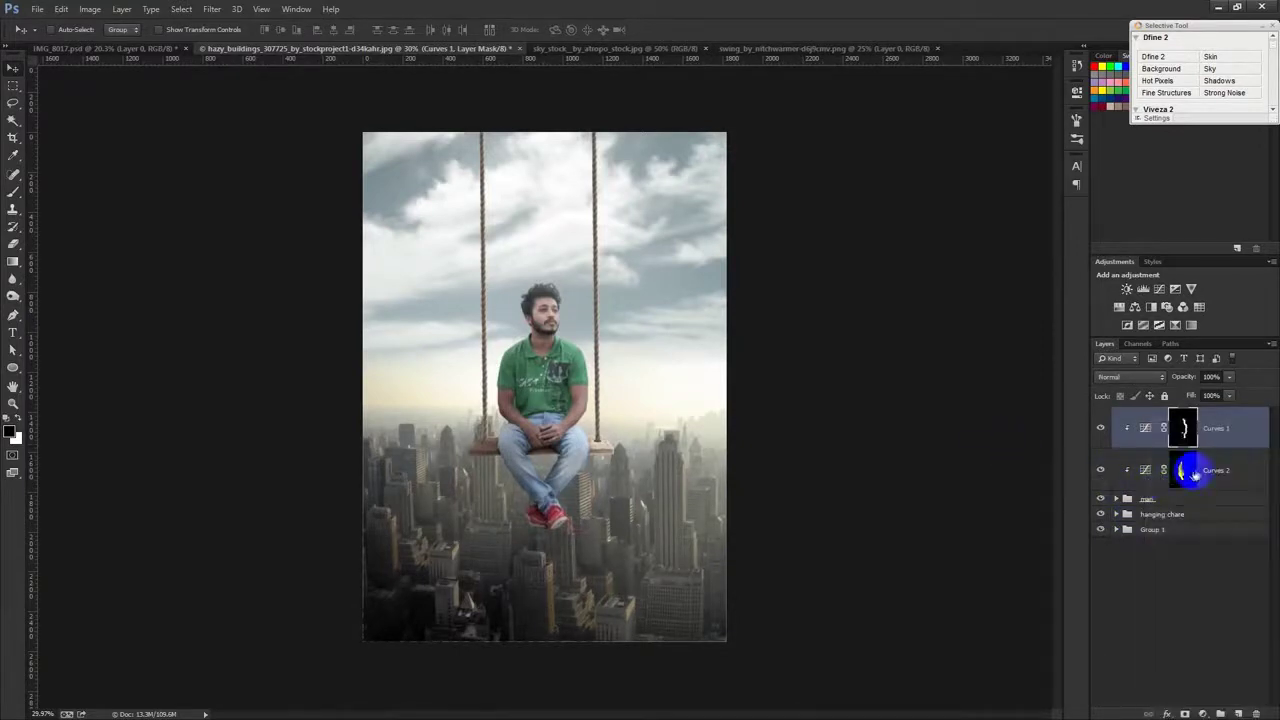
pyautogui.click(1188, 469)
pyautogui.click(1183, 378)
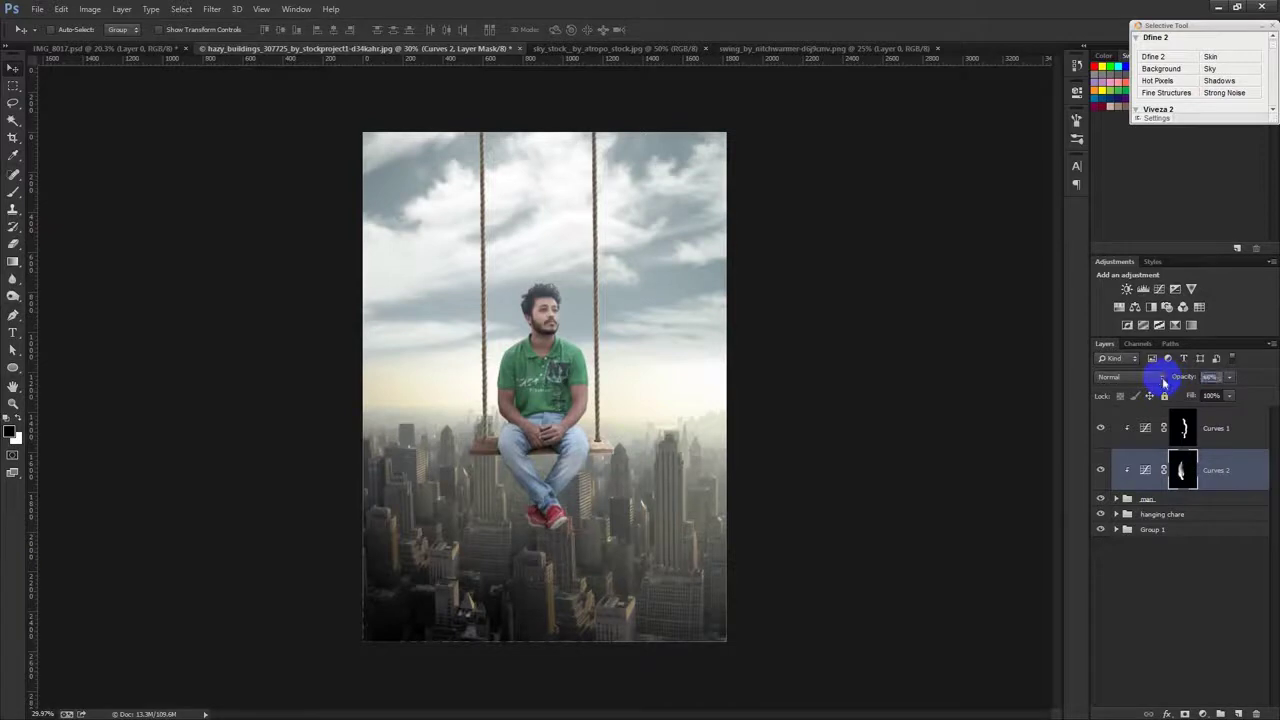
# Step: Test Curves 1's top endpoint in its settings, then target the Curves 1 mask for brushing
pyautogui.click(1179, 432)
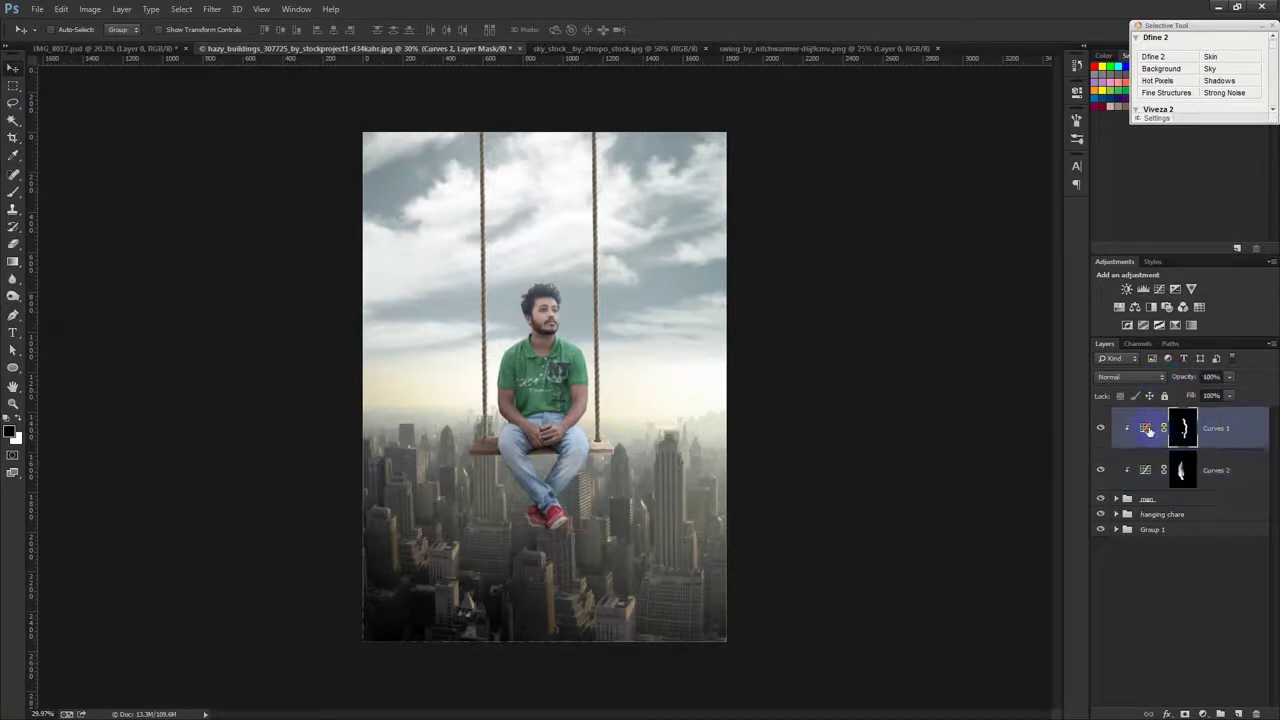
pyautogui.doubleClick(1147, 430)
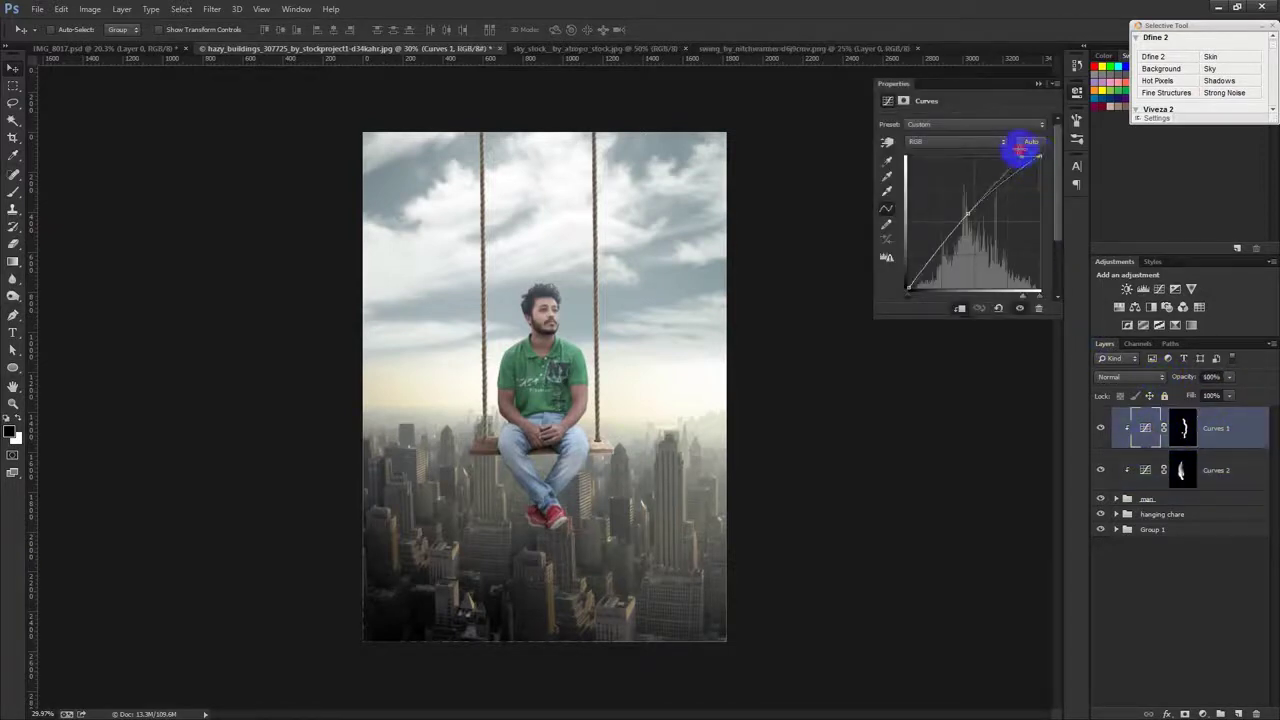
pyautogui.moveTo(1019, 149)
pyautogui.mouseDown()
pyautogui.moveTo(1003, 150)
pyautogui.moveTo(1016, 156)
pyautogui.mouseUp()
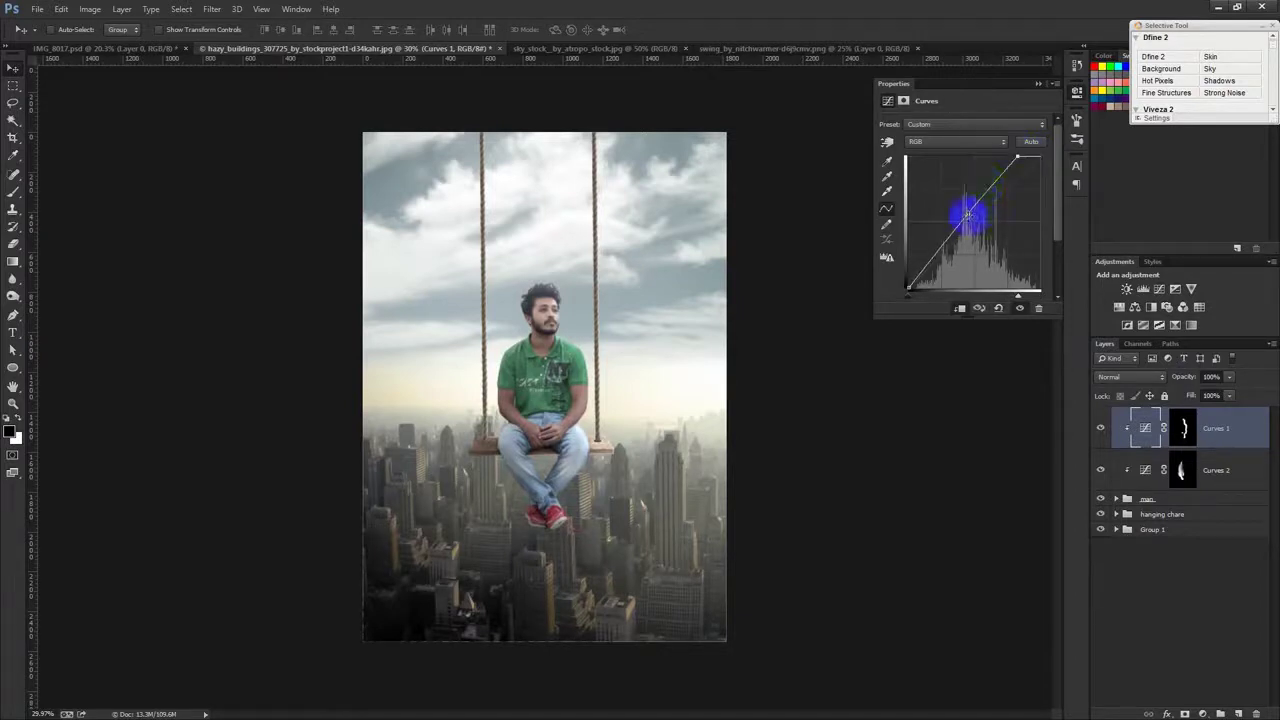
pyautogui.moveTo(1016, 157); pyautogui.dragTo(1050, 148)
pyautogui.click(13, 190)
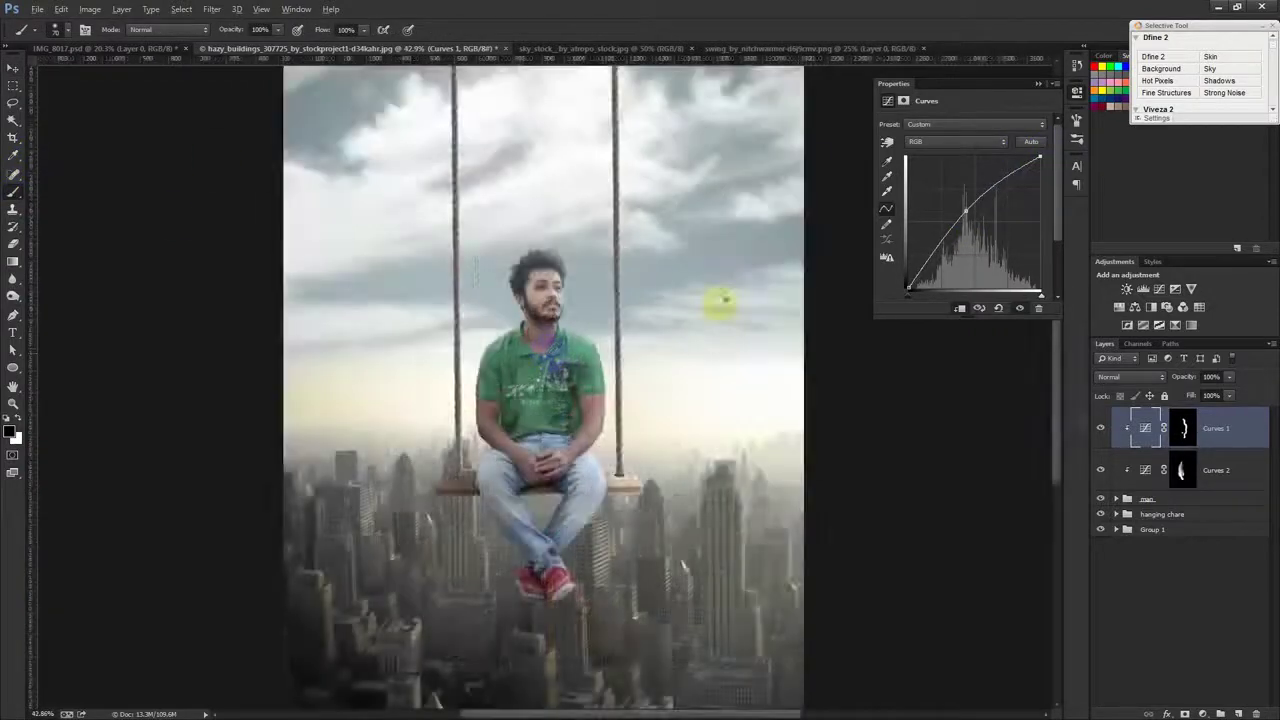
pyautogui.hotkey('ctrl', '+')
pyautogui.click(1183, 428)
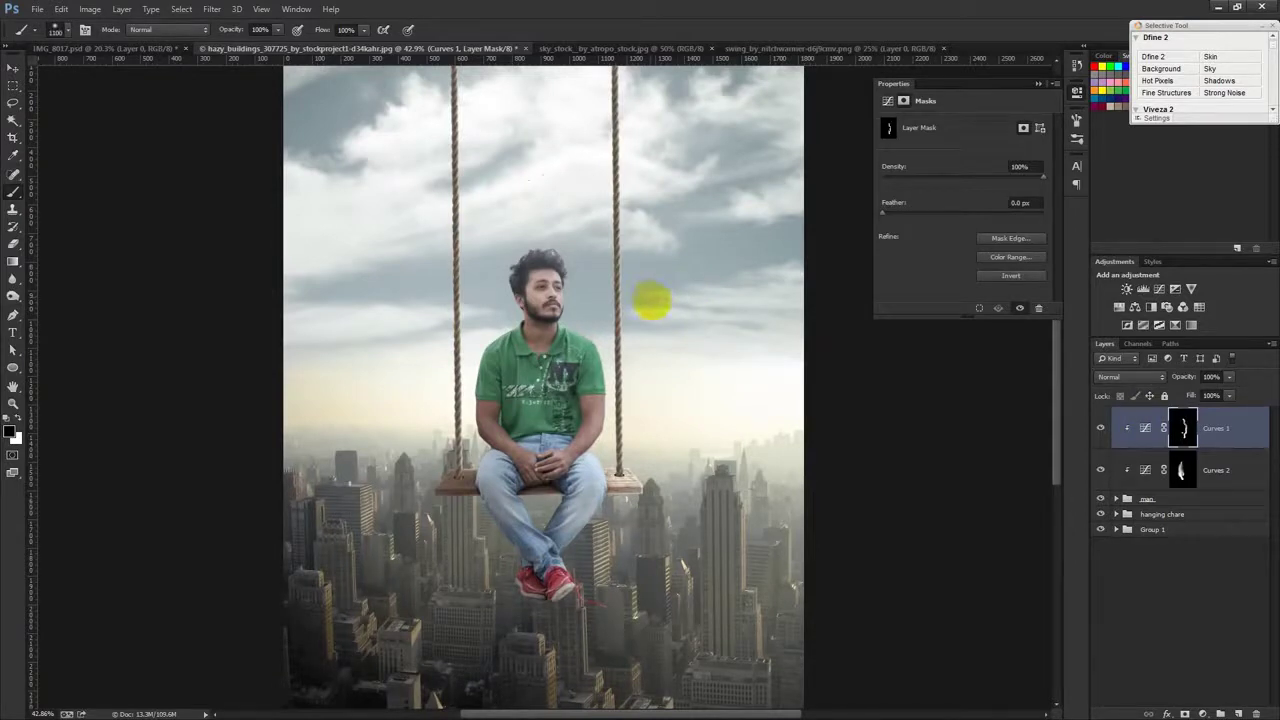
# Step: Paint white on the Curves 1 mask over the buildings right of the swing
pyautogui.click(16, 405)
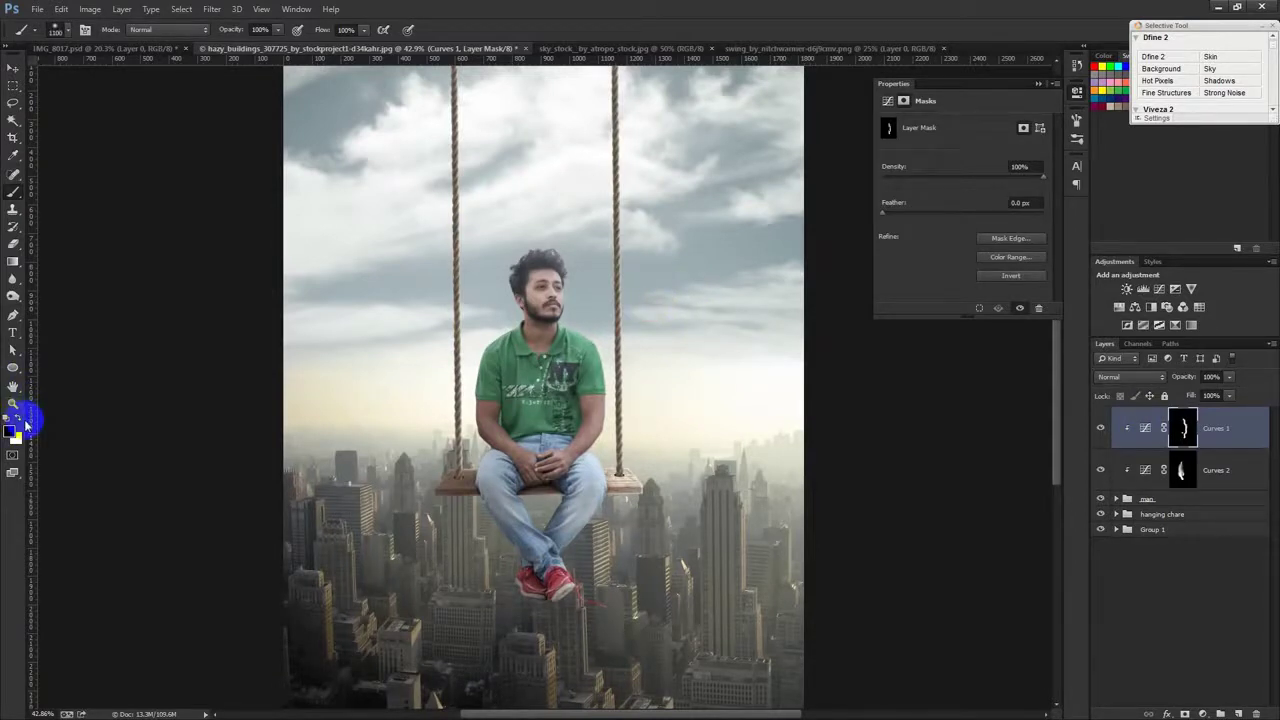
pyautogui.press('d')
pyautogui.press('x')
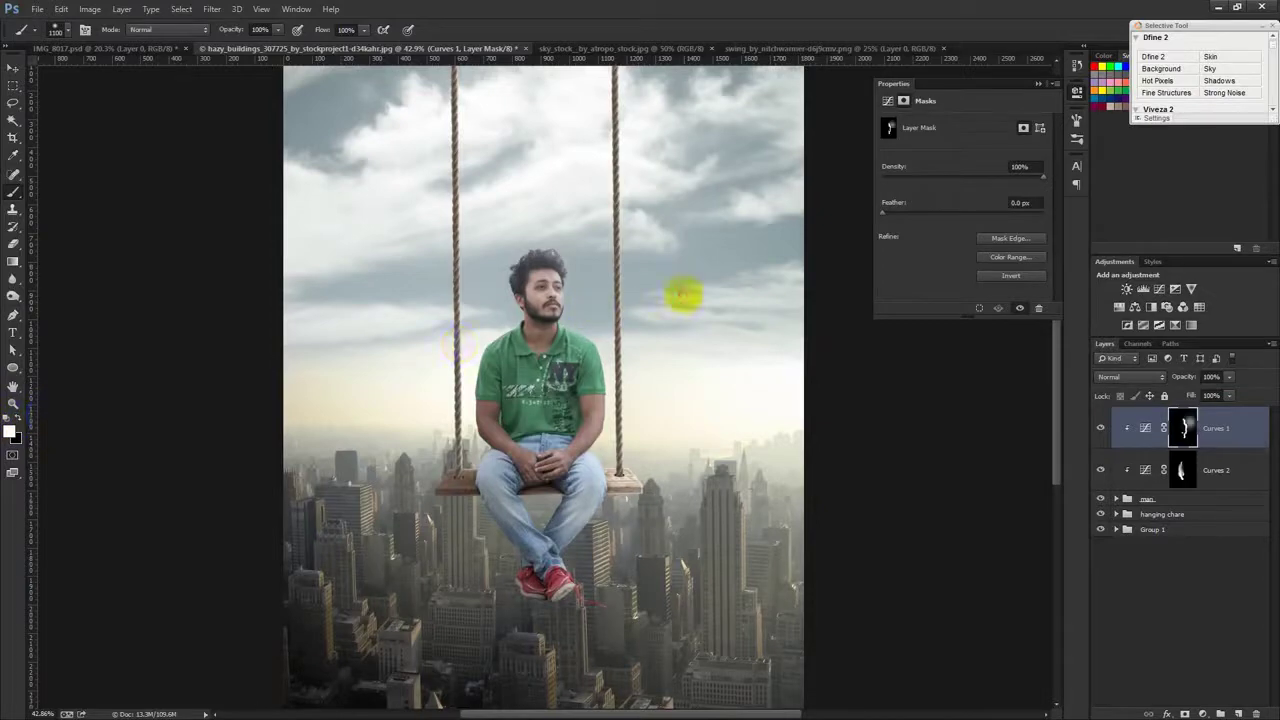
pyautogui.moveTo(712, 462); pyautogui.dragTo(715, 540)
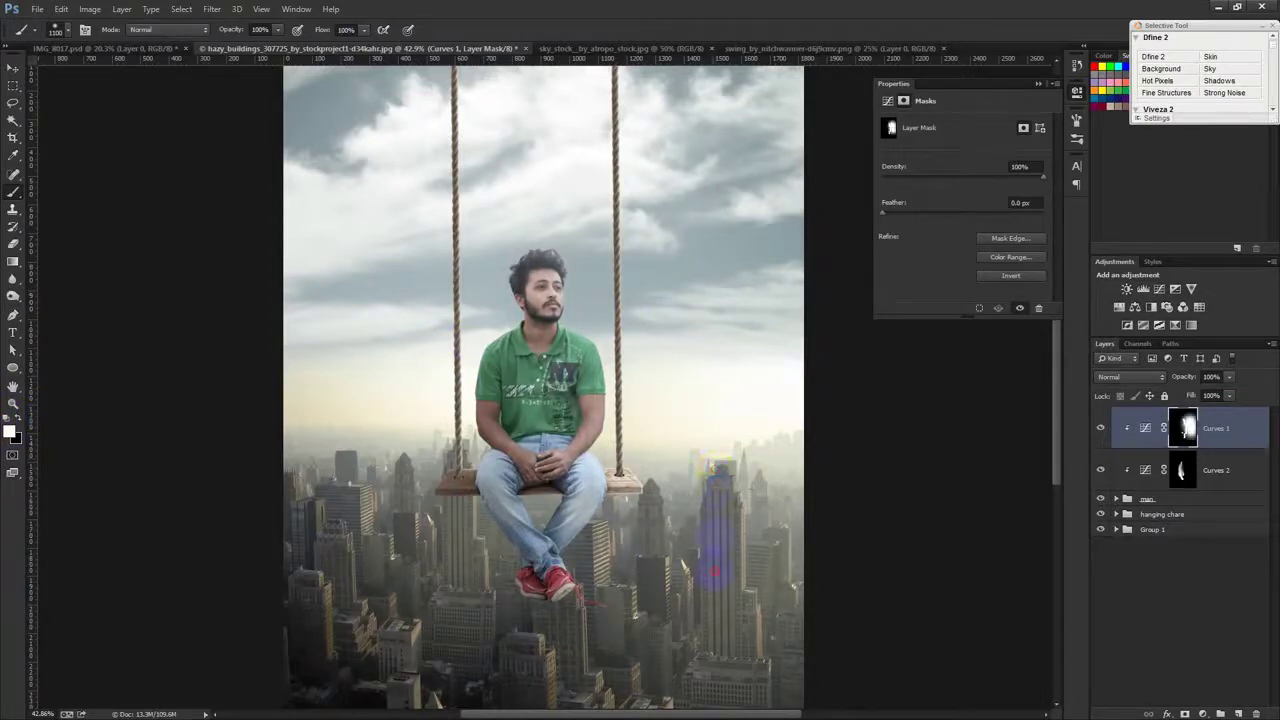
# Step: Expand the man group and select the man's Layer 2
pyautogui.scroll(3, 578, 497)
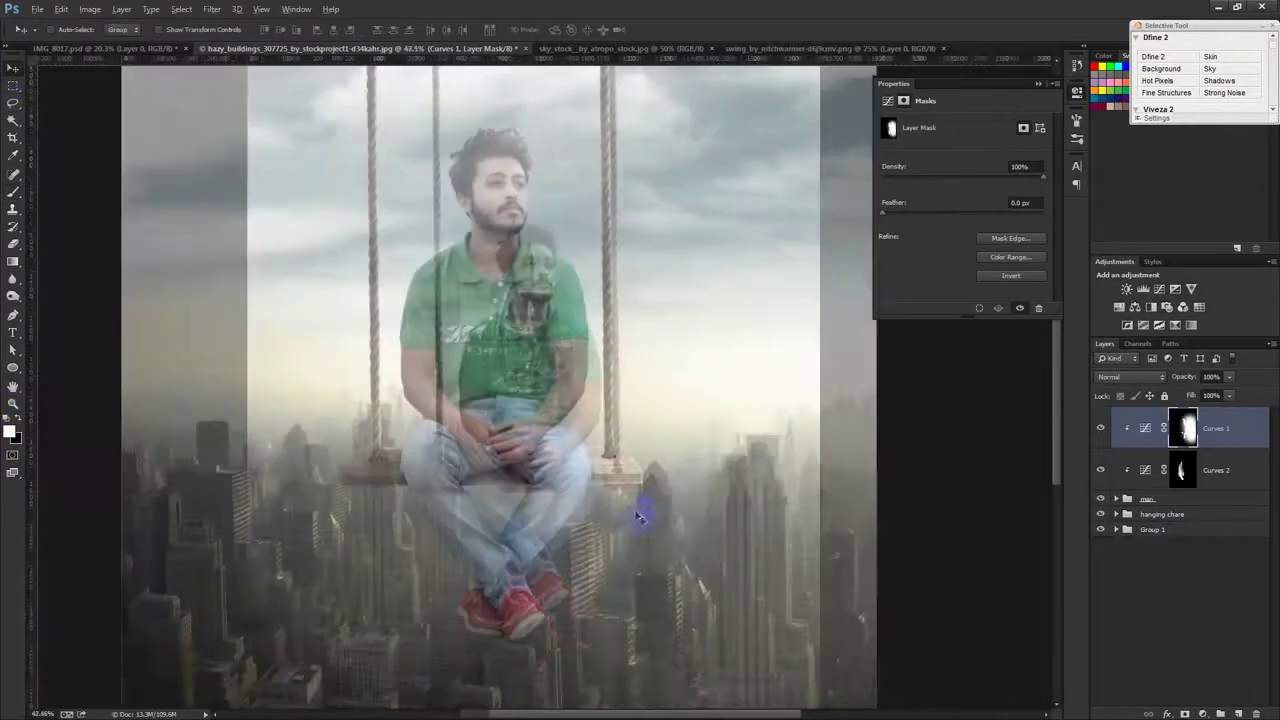
pyautogui.moveTo(578, 497); pyautogui.dragTo(568, 310)
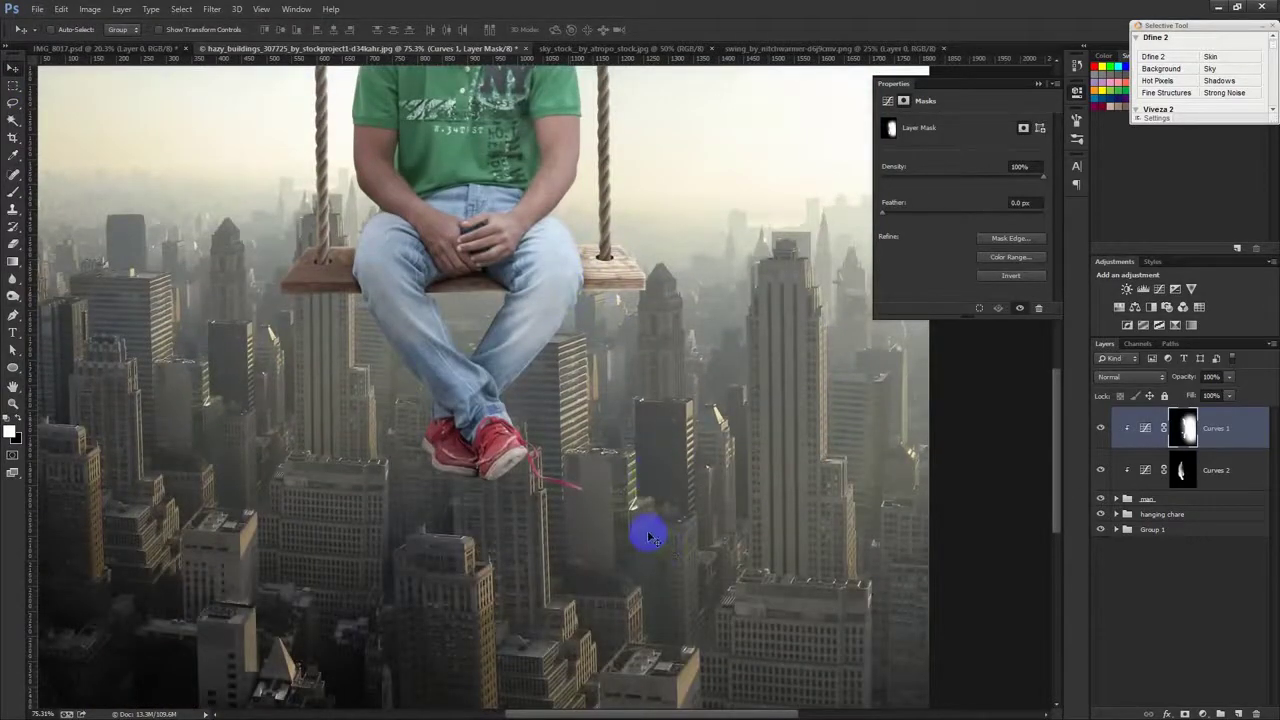
pyautogui.click(1117, 498)
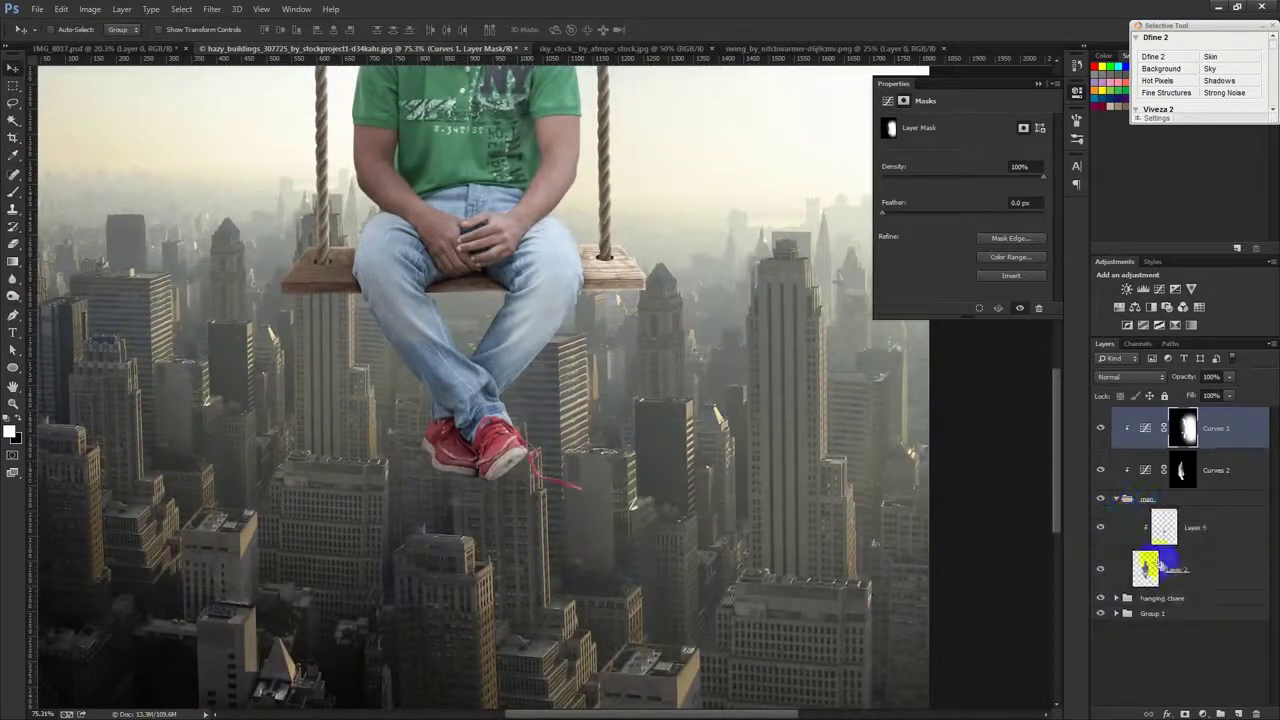
pyautogui.click(1160, 566)
pyautogui.click(61, 9)
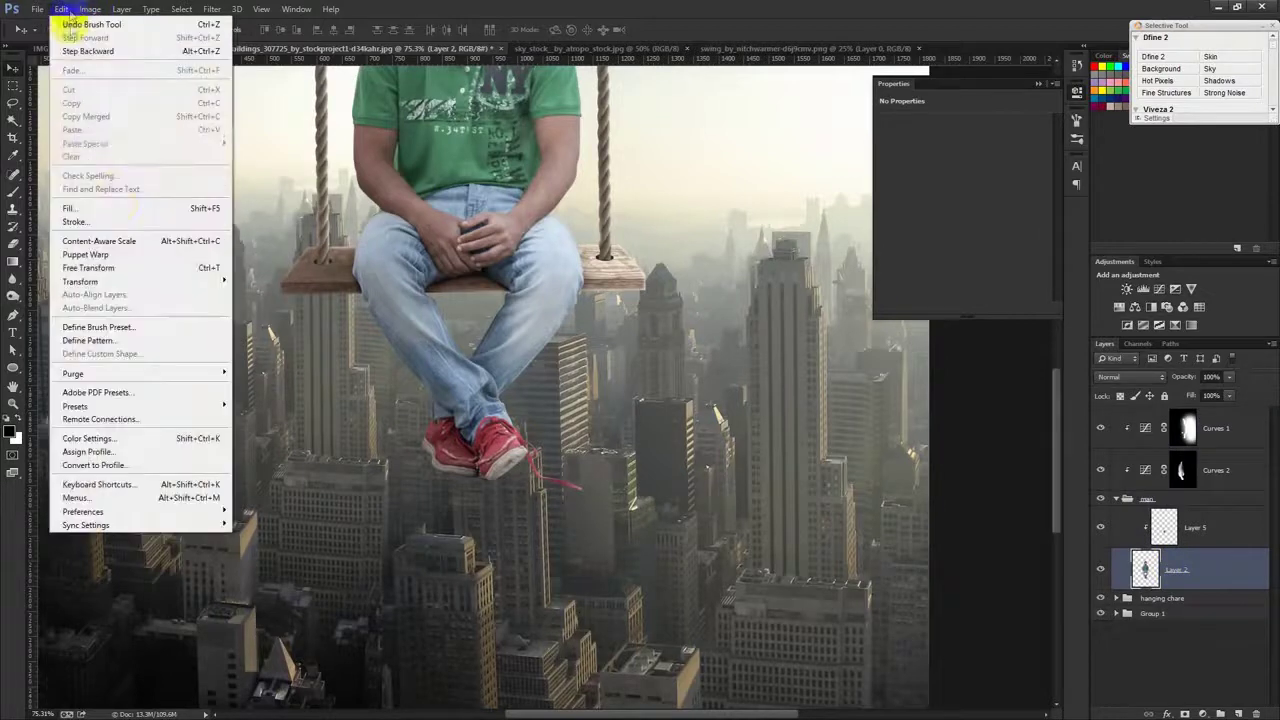
# Step: Start a Puppet Warp on Layer 2 and pin the man's thighs and legs
pyautogui.click(120, 258)
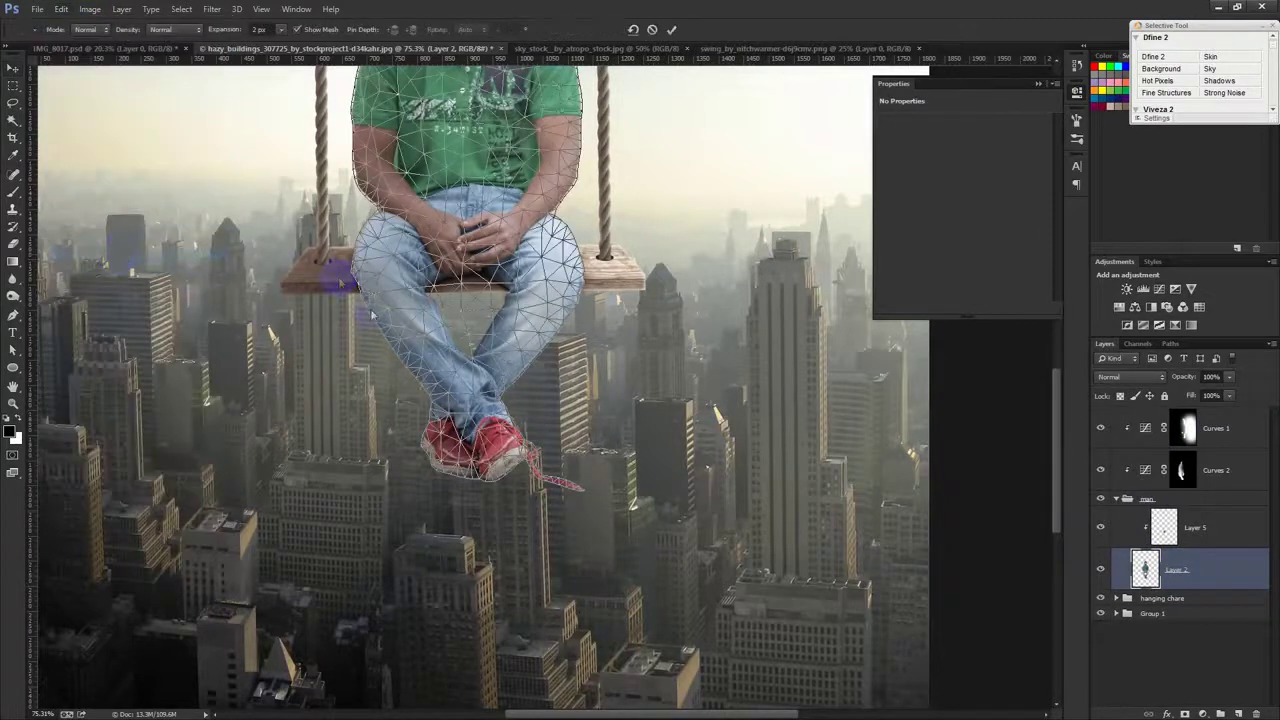
pyautogui.click(408, 336)
pyautogui.click(536, 330)
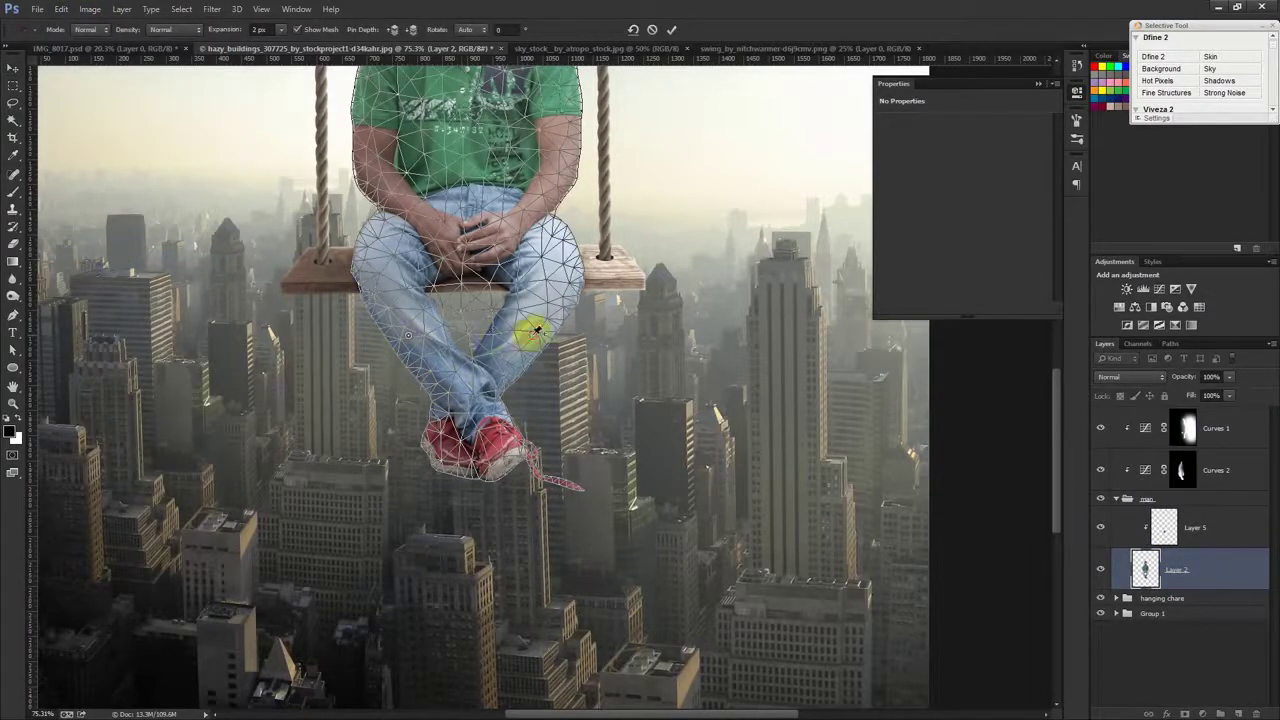
pyautogui.click(460, 369)
pyautogui.click(369, 266)
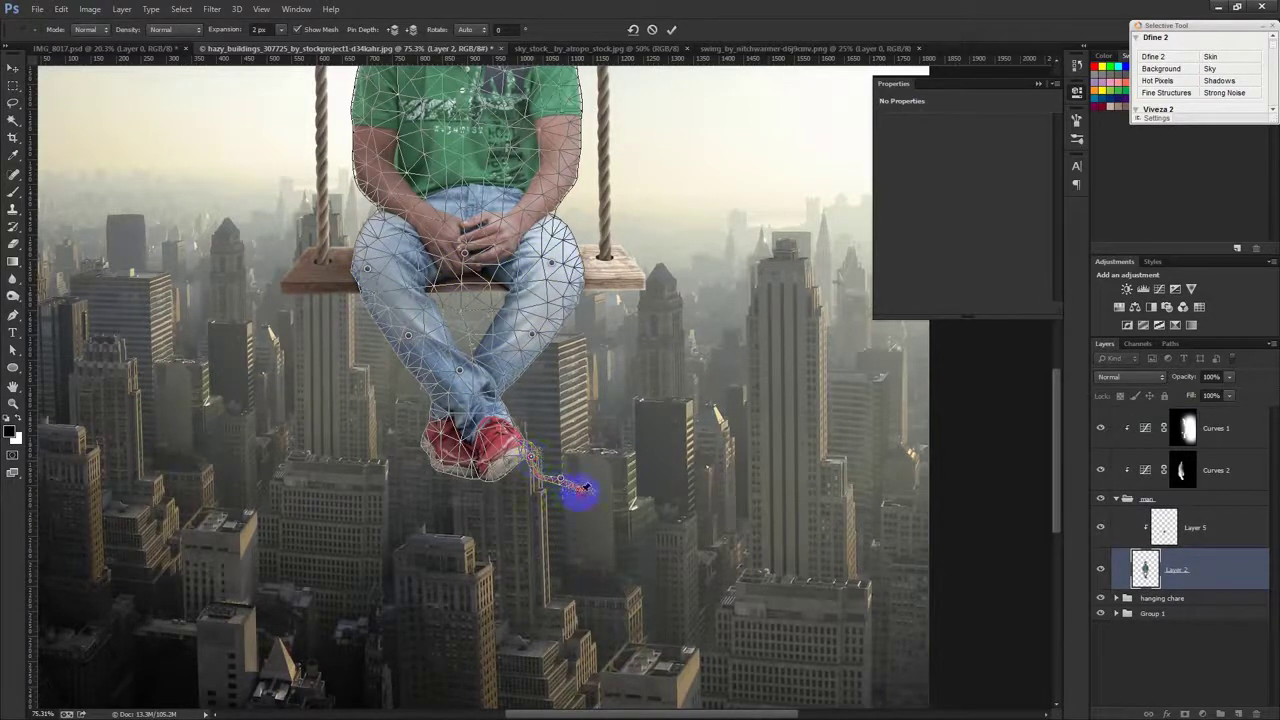
# Step: Swing the dangling lace down, re-angle both shoes, and commit the warp
pyautogui.moveTo(585, 490)
pyautogui.mouseDown()
pyautogui.moveTo(580, 512)
pyautogui.moveTo(562, 486)
pyautogui.moveTo(487, 479)
pyautogui.mouseUp()
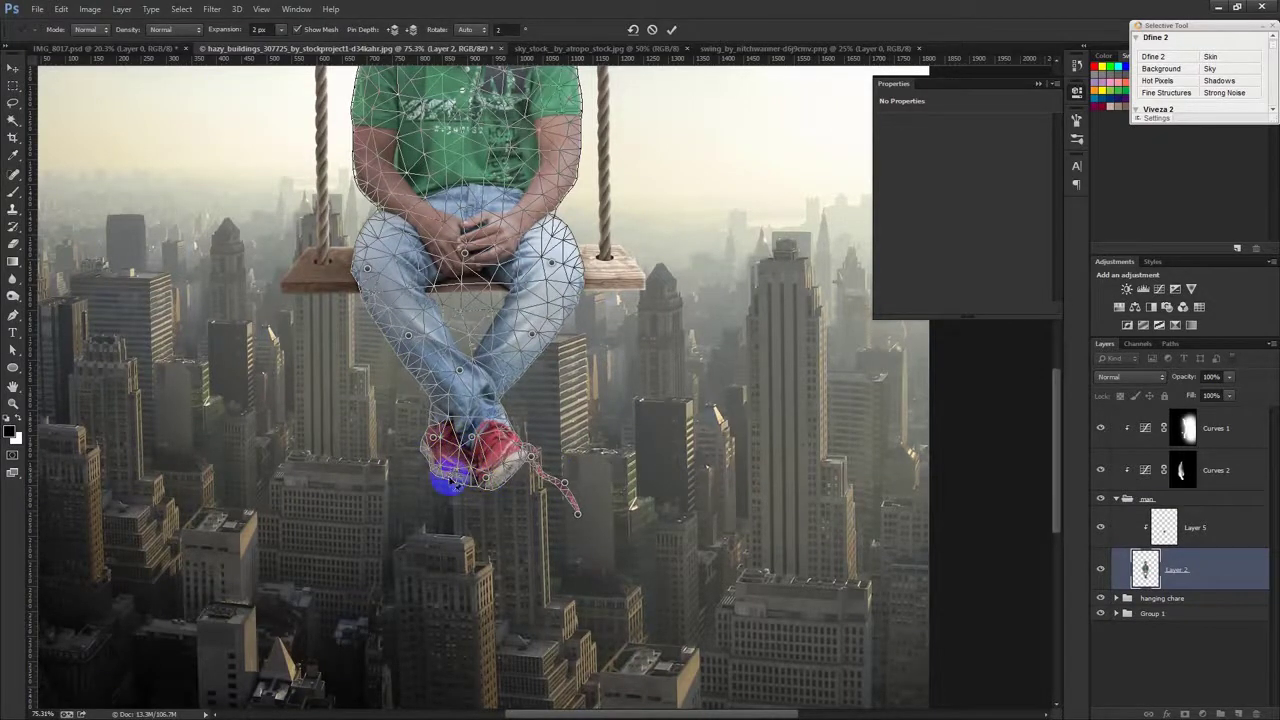
pyautogui.click(488, 477)
pyautogui.moveTo(491, 491)
pyautogui.mouseDown()
pyautogui.moveTo(484, 472)
pyautogui.moveTo(495, 481)
pyautogui.mouseUp()
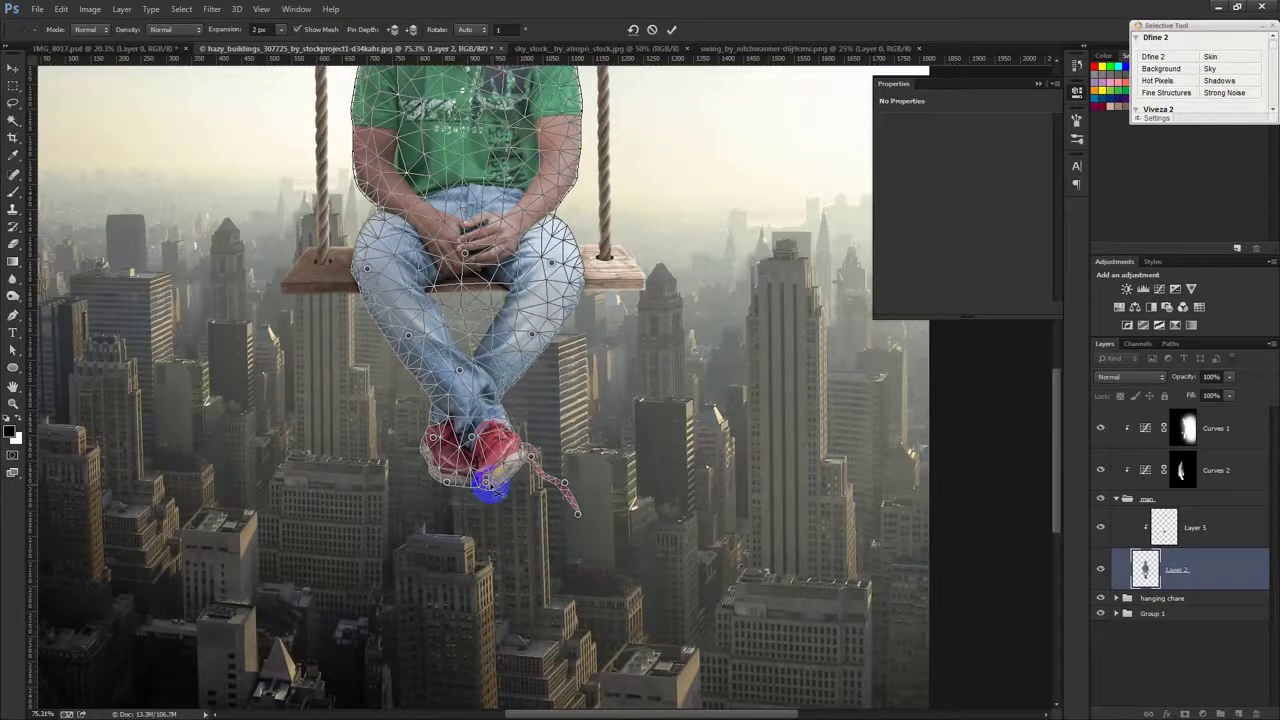
pyautogui.moveTo(490, 484)
pyautogui.mouseDown()
pyautogui.moveTo(518, 470)
pyautogui.moveTo(487, 483)
pyautogui.mouseUp()
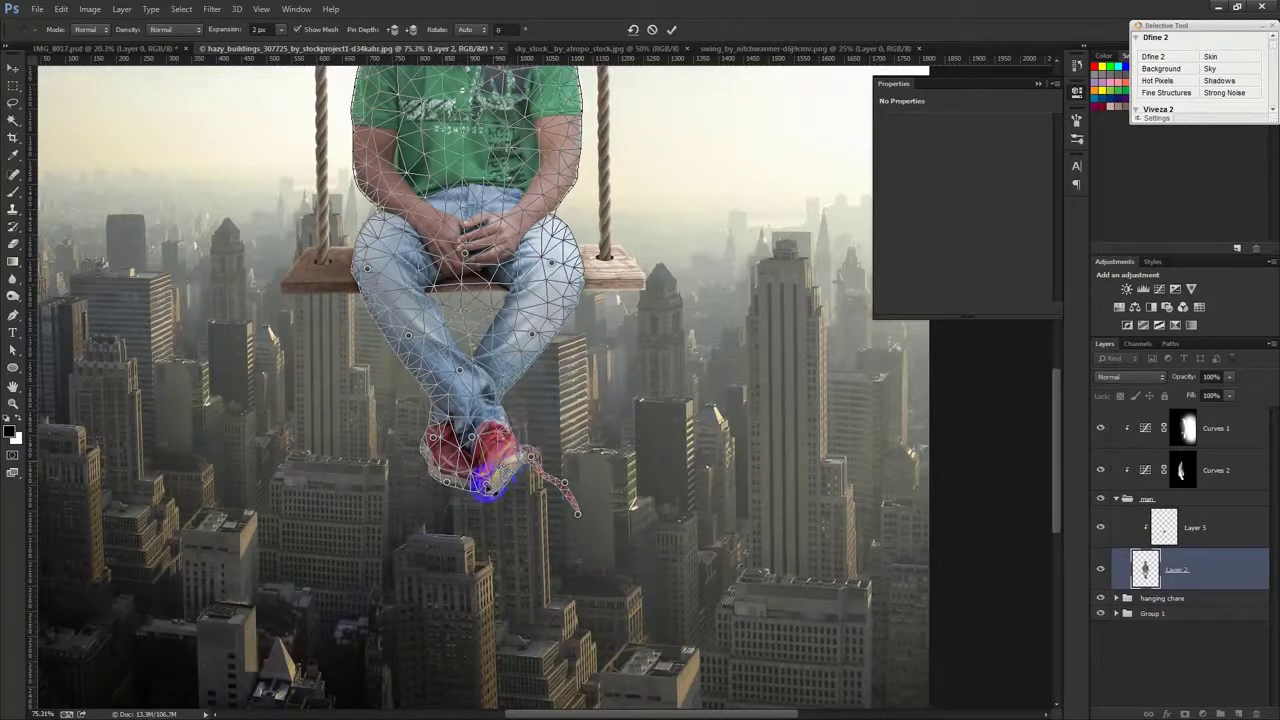
pyautogui.moveTo(434, 438); pyautogui.dragTo(450, 488)
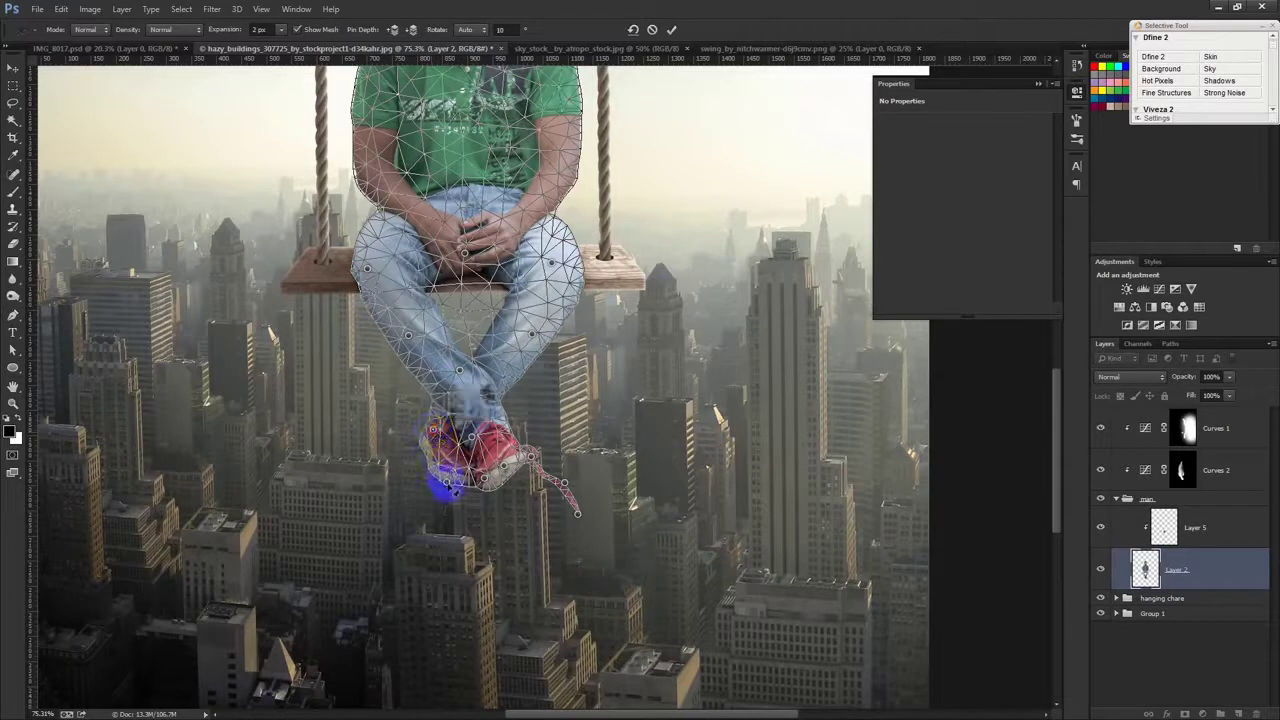
pyautogui.click(470, 449)
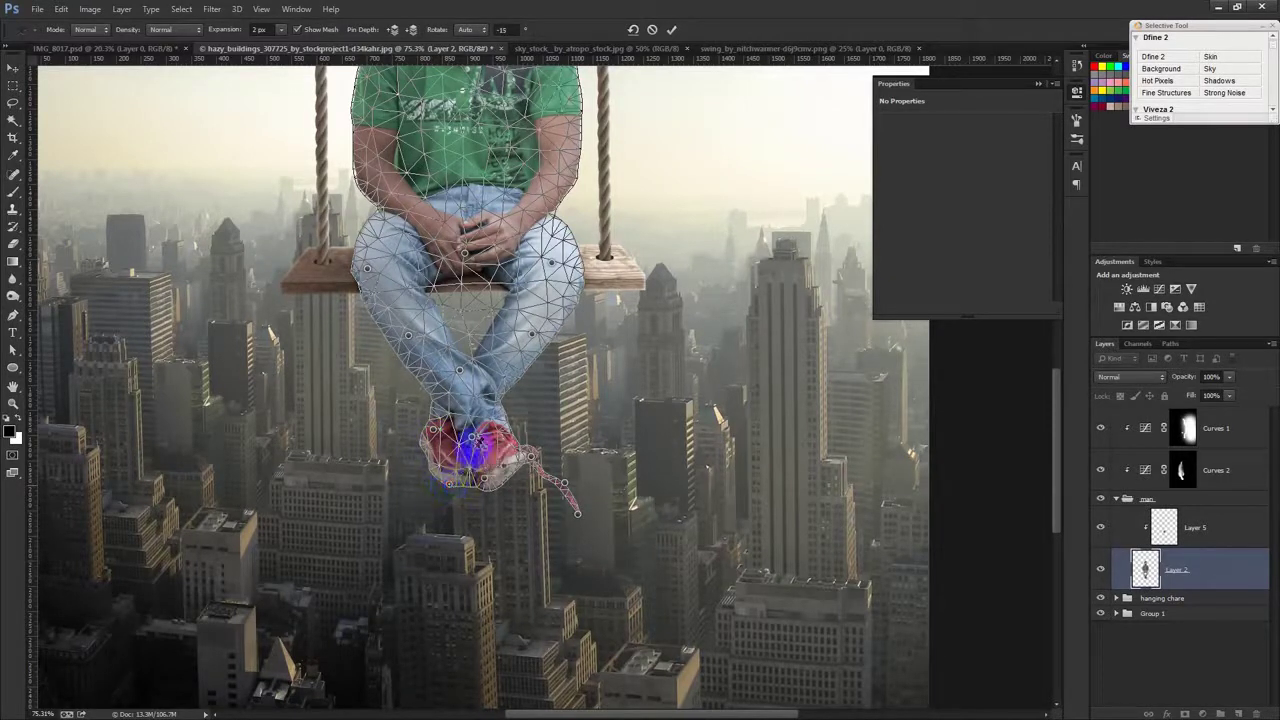
pyautogui.moveTo(468, 444); pyautogui.dragTo(472, 436)
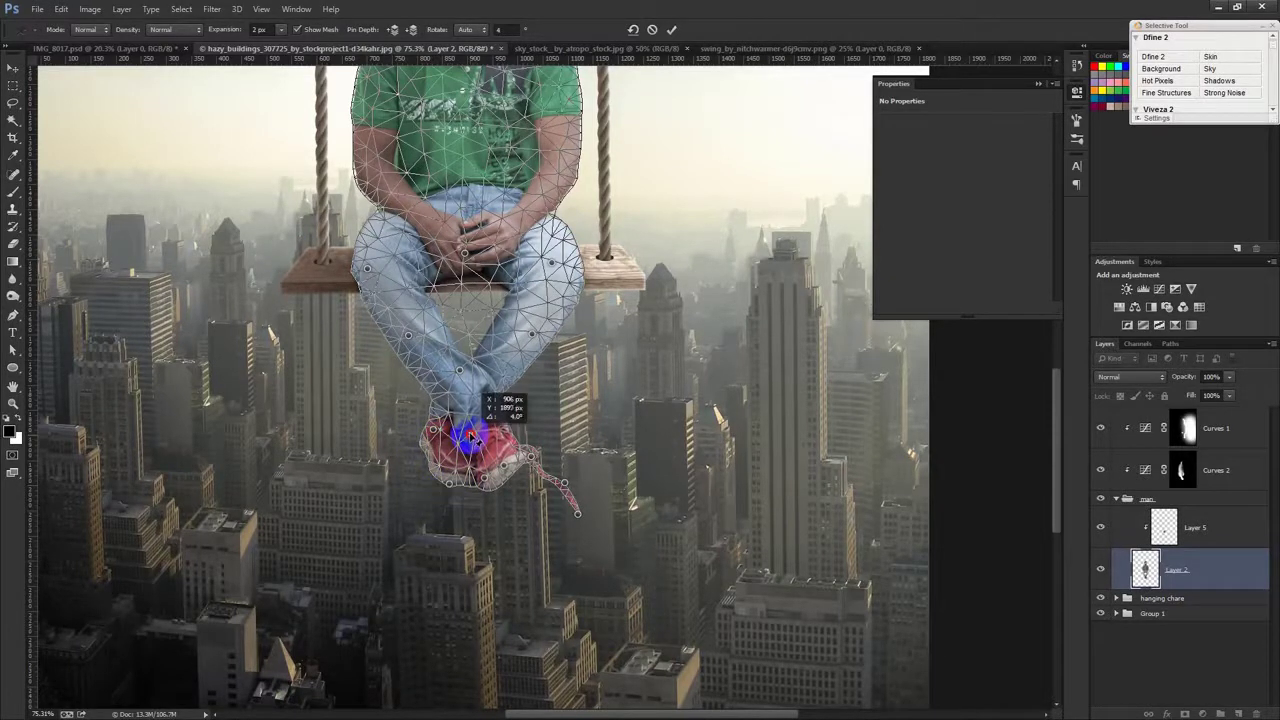
pyautogui.click(678, 29)
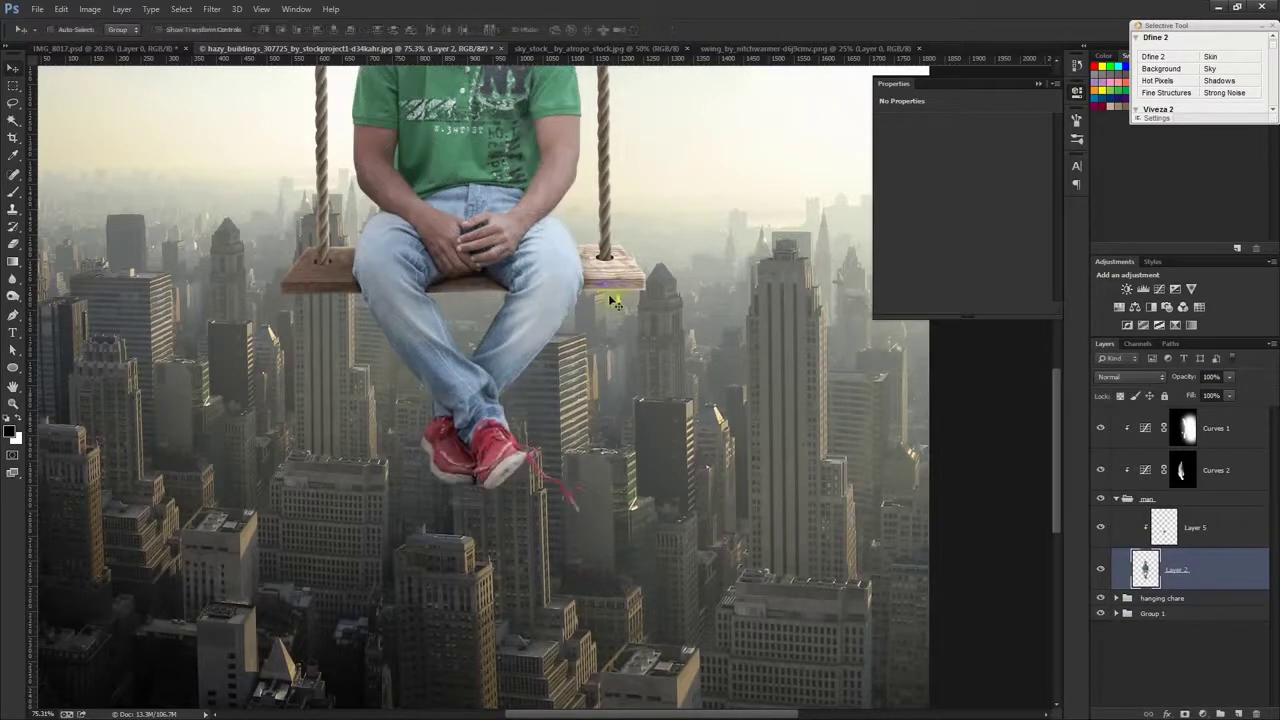
pyautogui.hotkey('ctrl', '0')
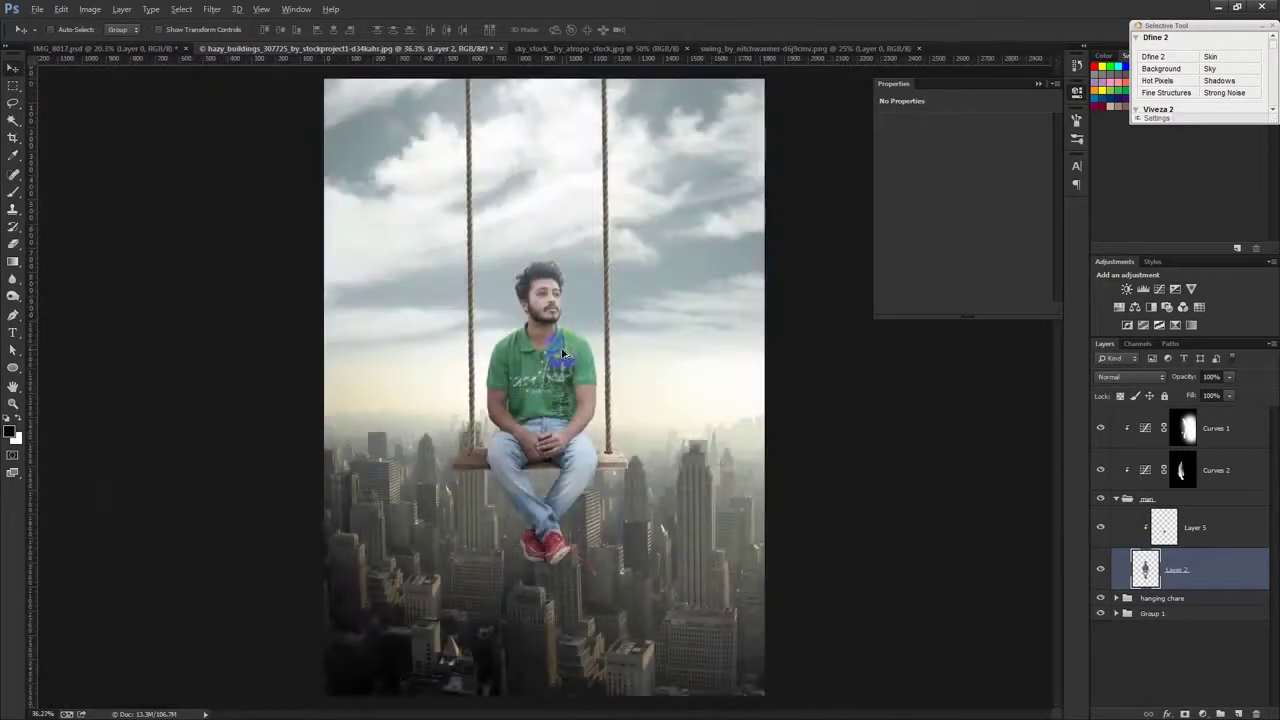
# Step: Collapse the man group and create a new empty layer above Curves 1
pyautogui.scroll(1, 563, 352)
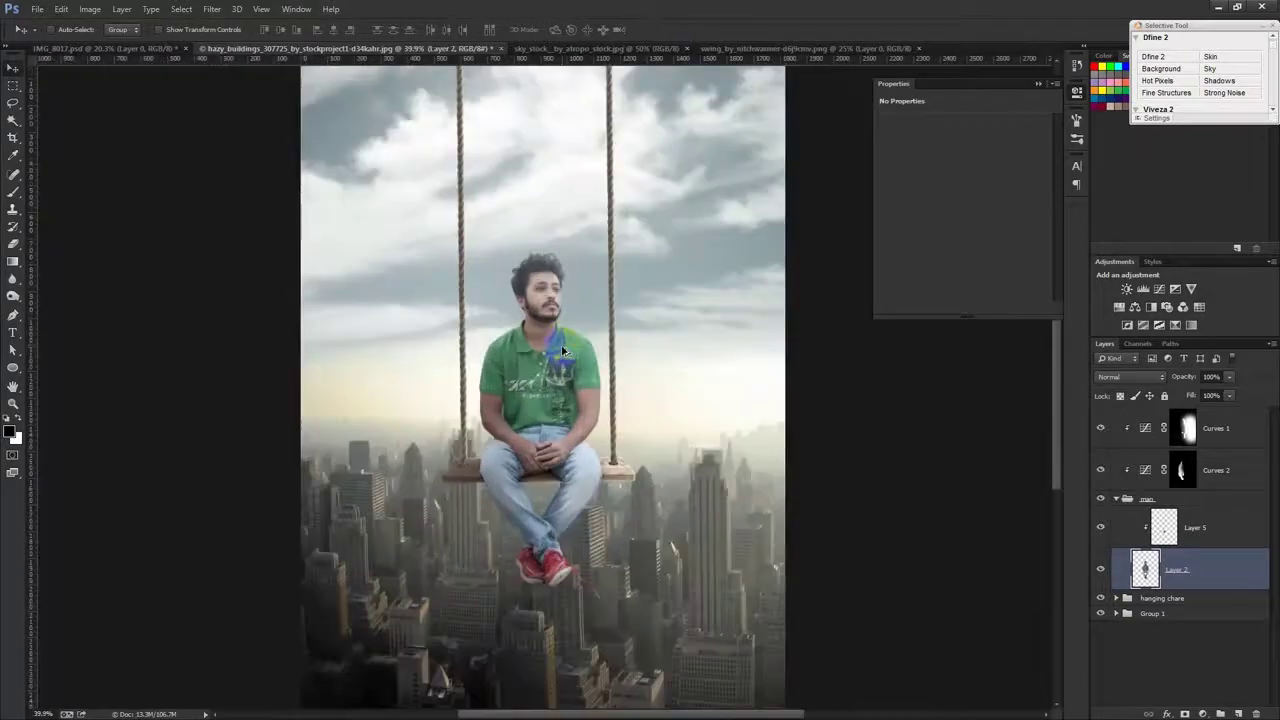
pyautogui.scroll(-2, 563, 352)
pyautogui.scroll(1, 563, 352)
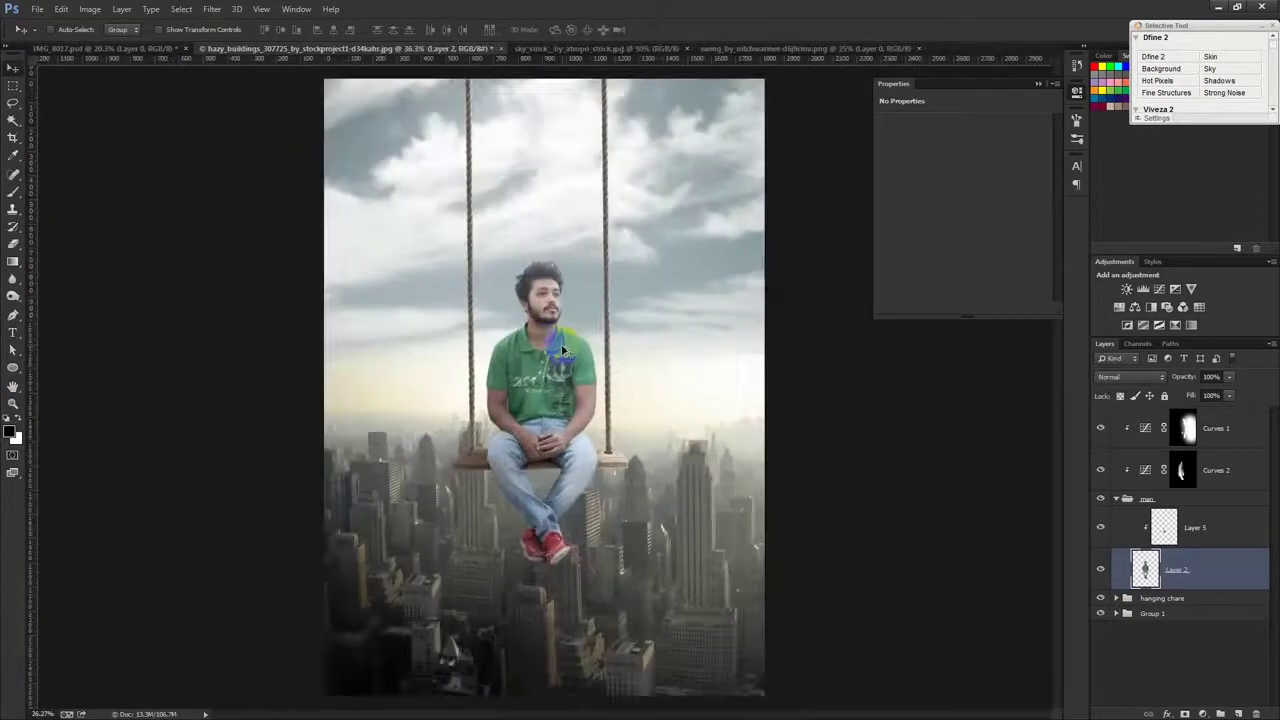
pyautogui.scroll(-1, 714, 380)
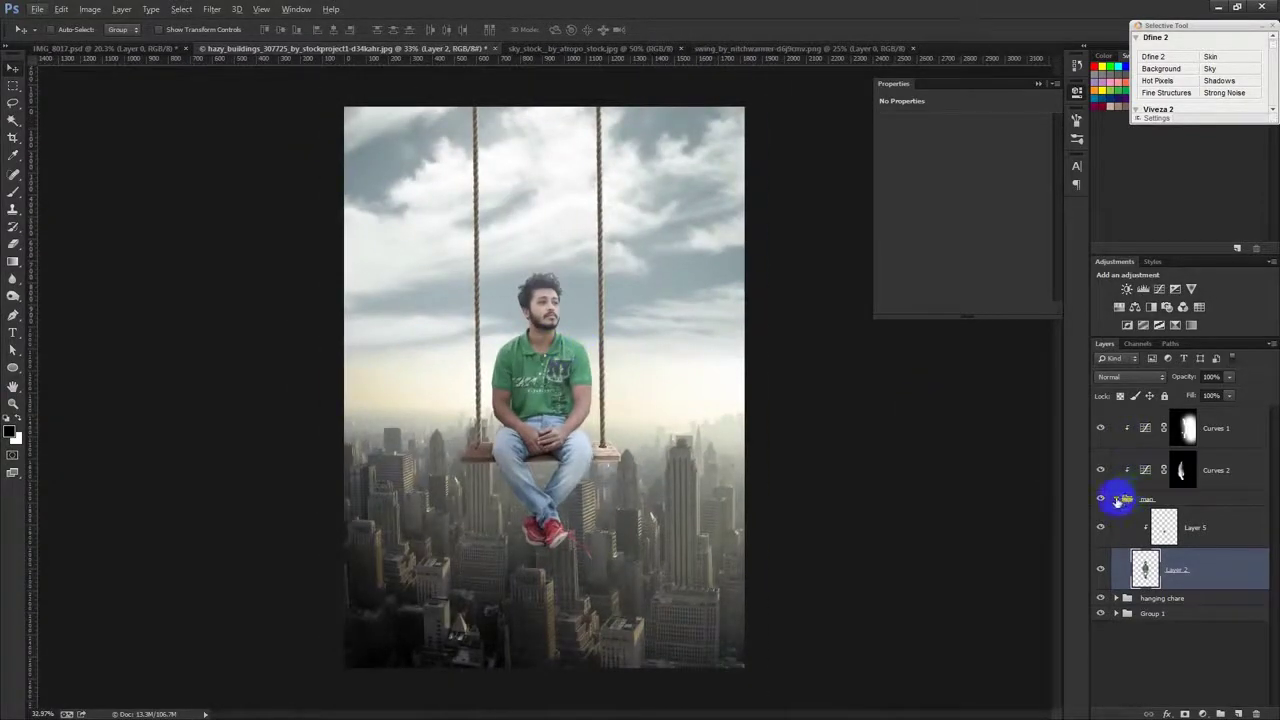
pyautogui.click(1117, 500)
pyautogui.click(1200, 428)
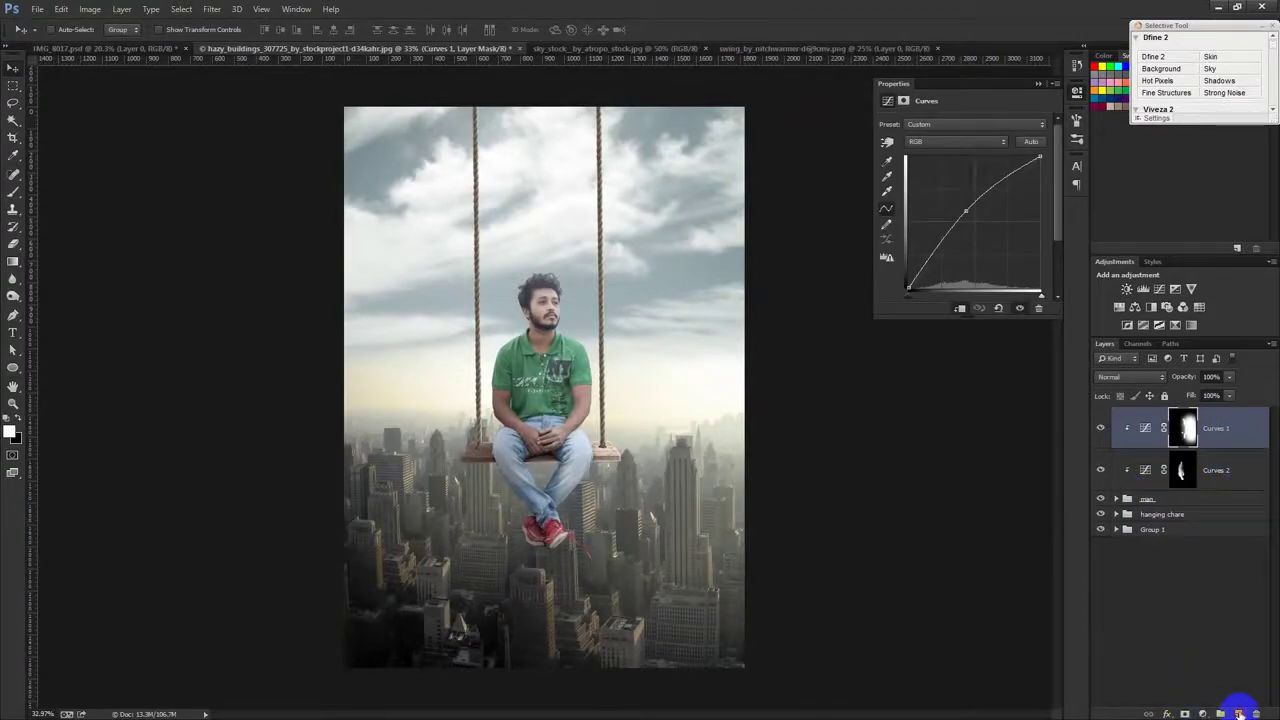
pyautogui.click(1238, 713)
# Step: Sample a light cream colour from the hazy sky with the Eyedropper
pyautogui.click(13, 155)
pyautogui.moveTo(723, 394); pyautogui.dragTo(617, 413)
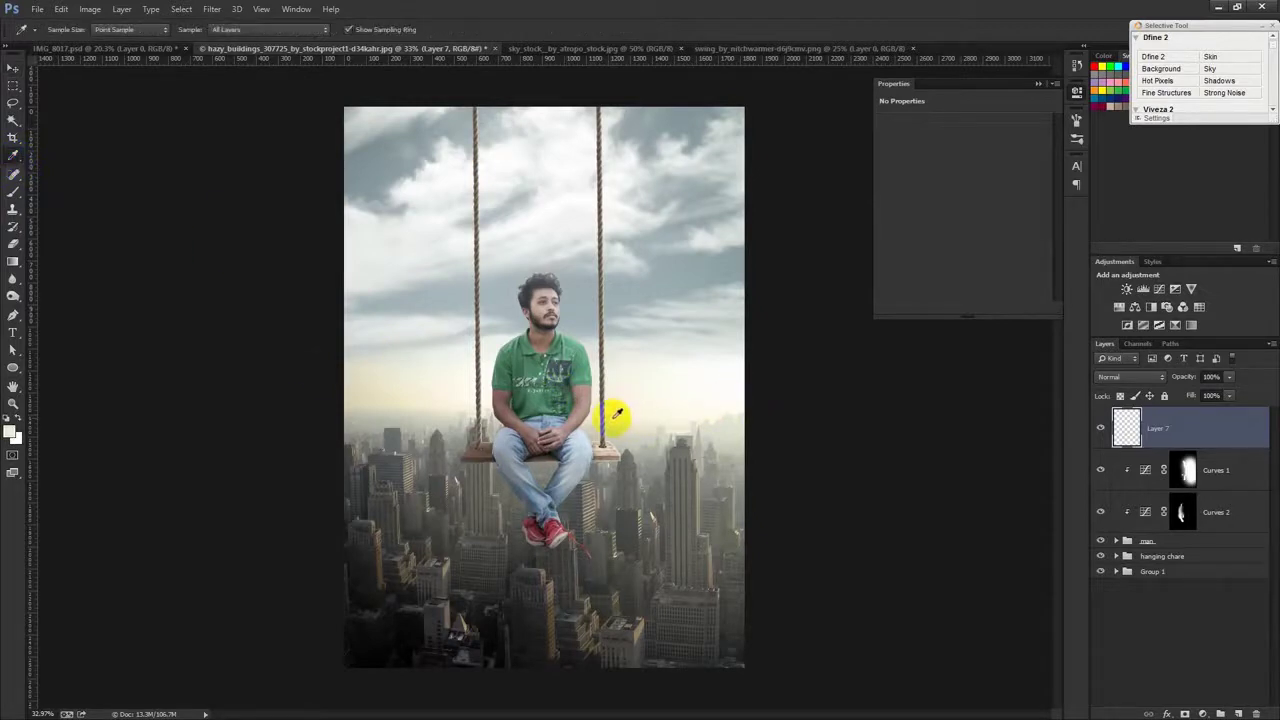
pyautogui.click(12, 192)
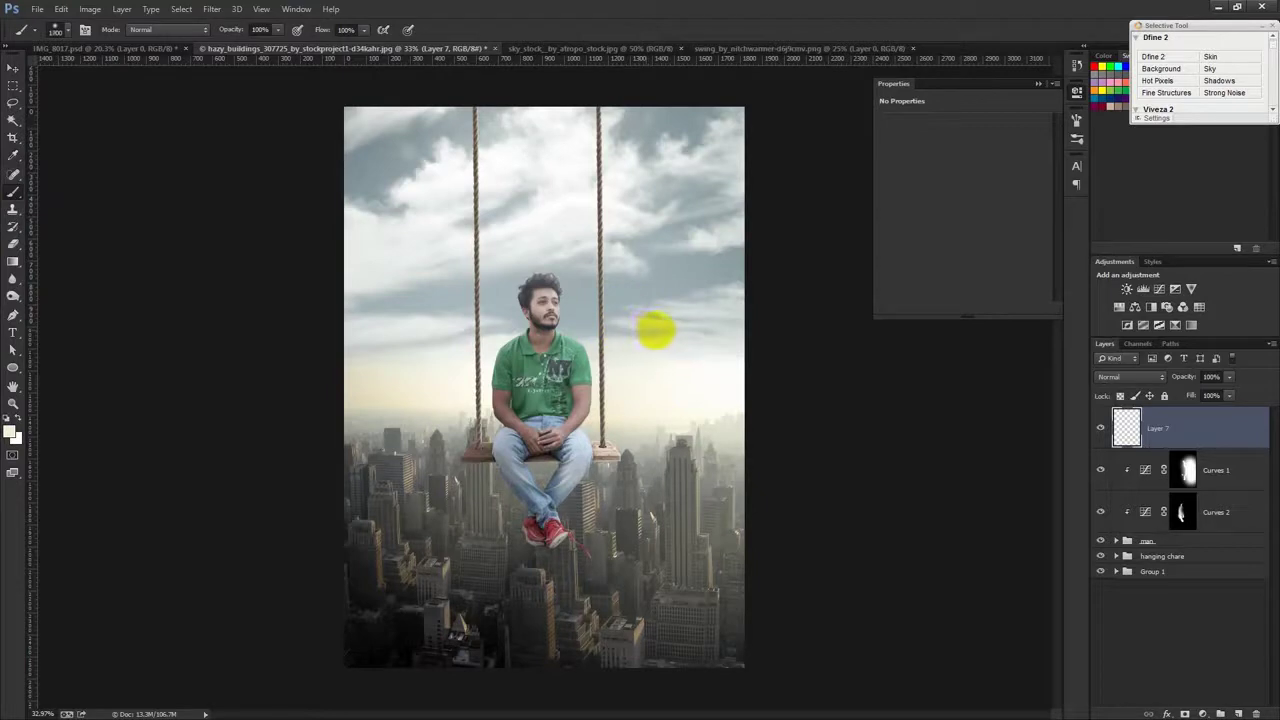
# Step: Paint cream haze on Layer 7 and blend it in Screen mode at 33% opacity
pyautogui.click(655, 330)
pyautogui.click(656, 329)
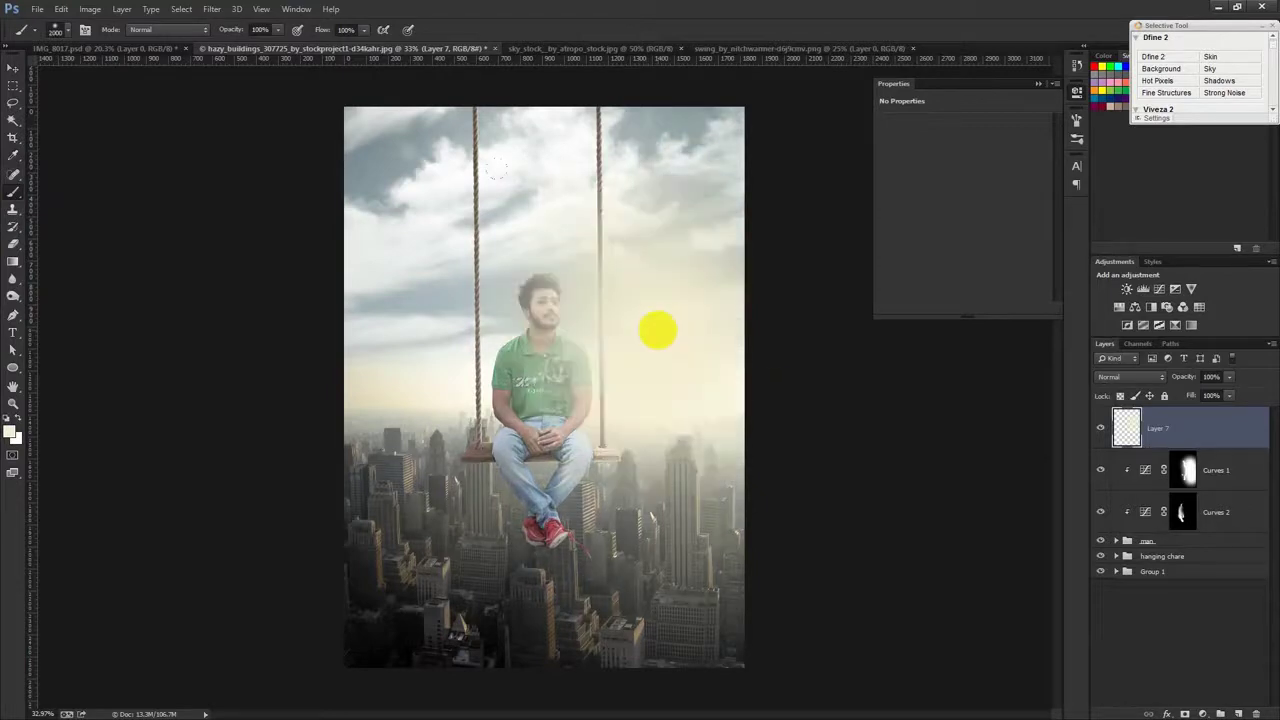
pyautogui.click(1118, 378)
pyautogui.click(1106, 140)
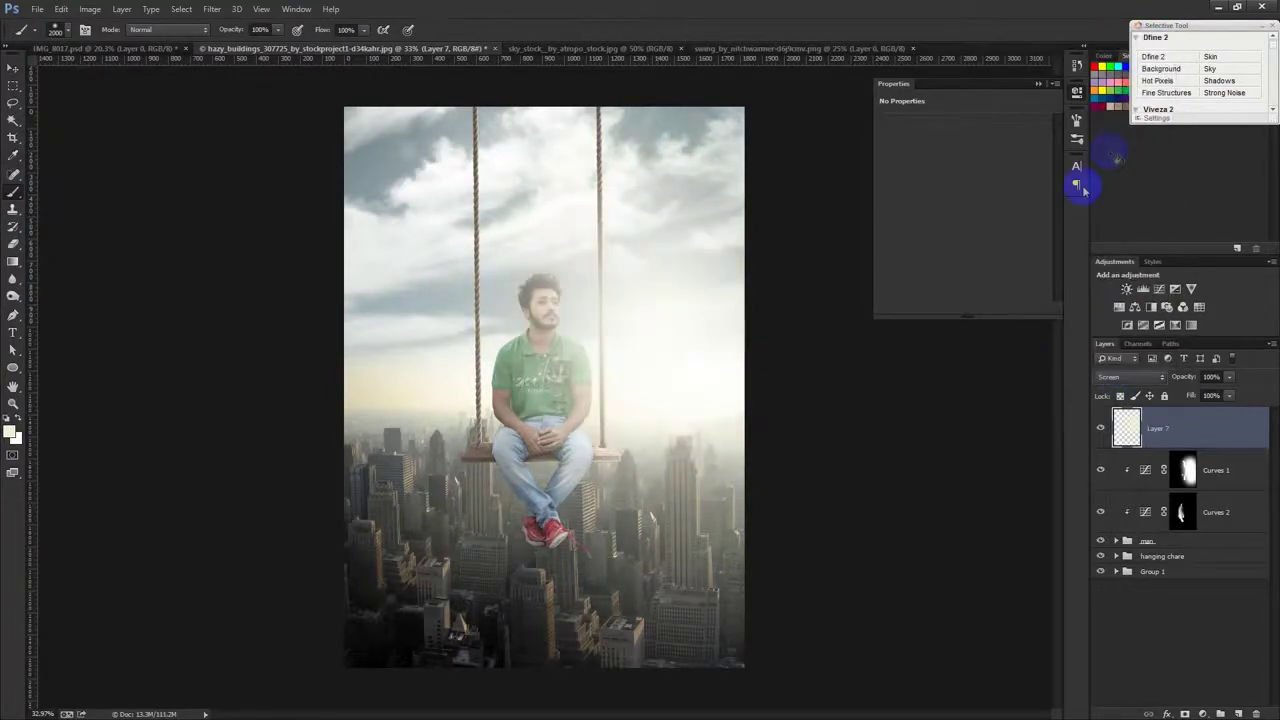
pyautogui.click(13, 67)
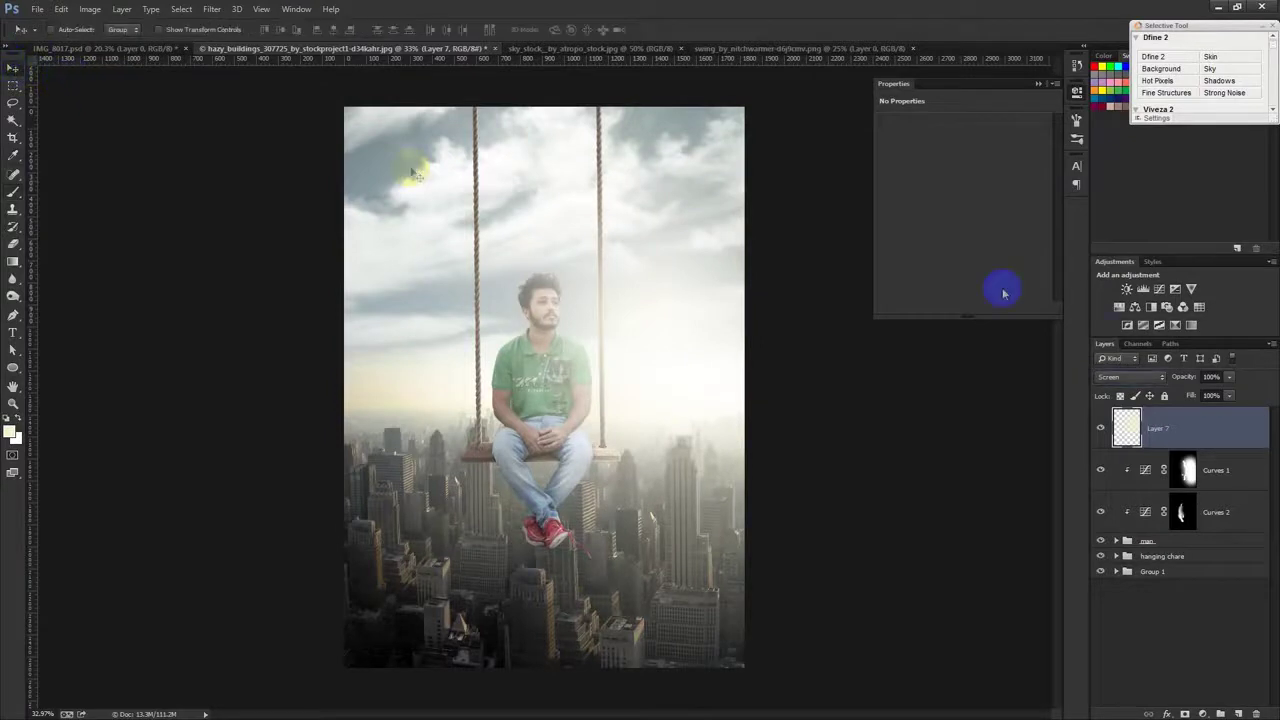
pyautogui.moveTo(1172, 376); pyautogui.dragTo(890, 368)
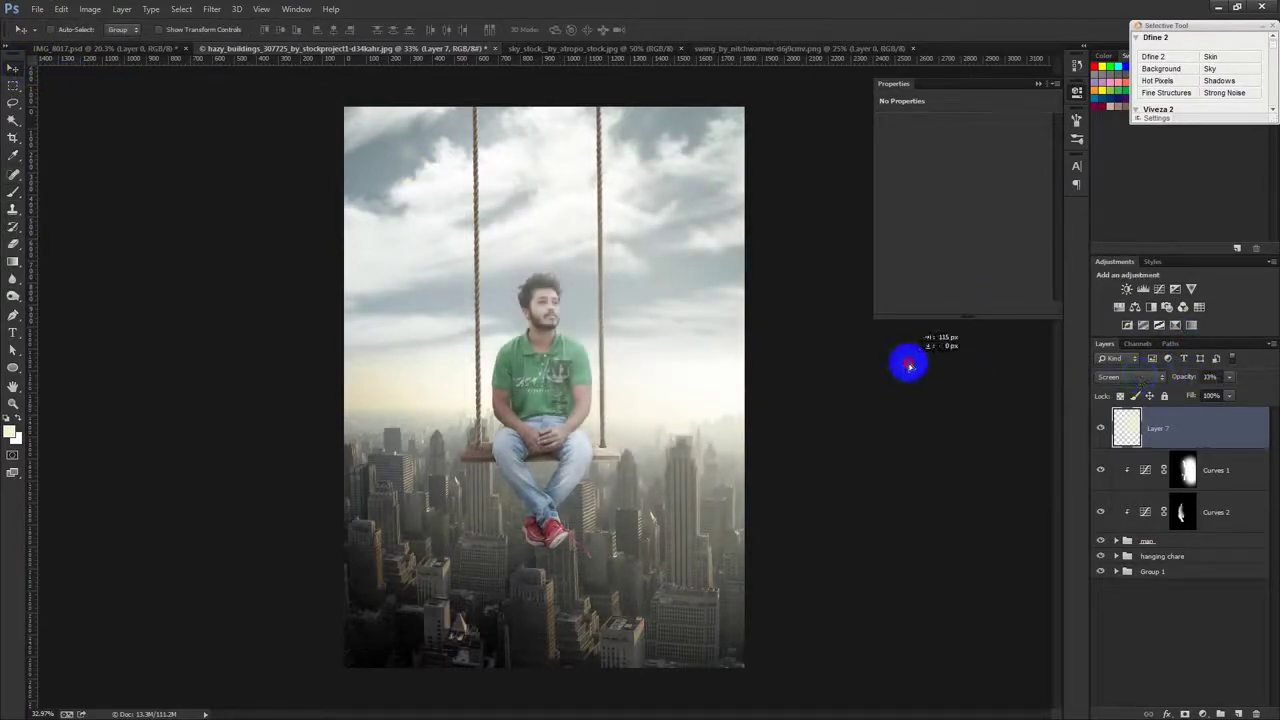
# Step: Free Transform the haze layer to scale it up to about 130%
pyautogui.hotkey('ctrl', 't')
pyautogui.moveTo(769, 667)
pyautogui.mouseDown()
pyautogui.moveTo(838, 704)
pyautogui.moveTo(863, 691)
pyautogui.mouseUp()
pyautogui.moveTo(768, 563); pyautogui.dragTo(773, 566)
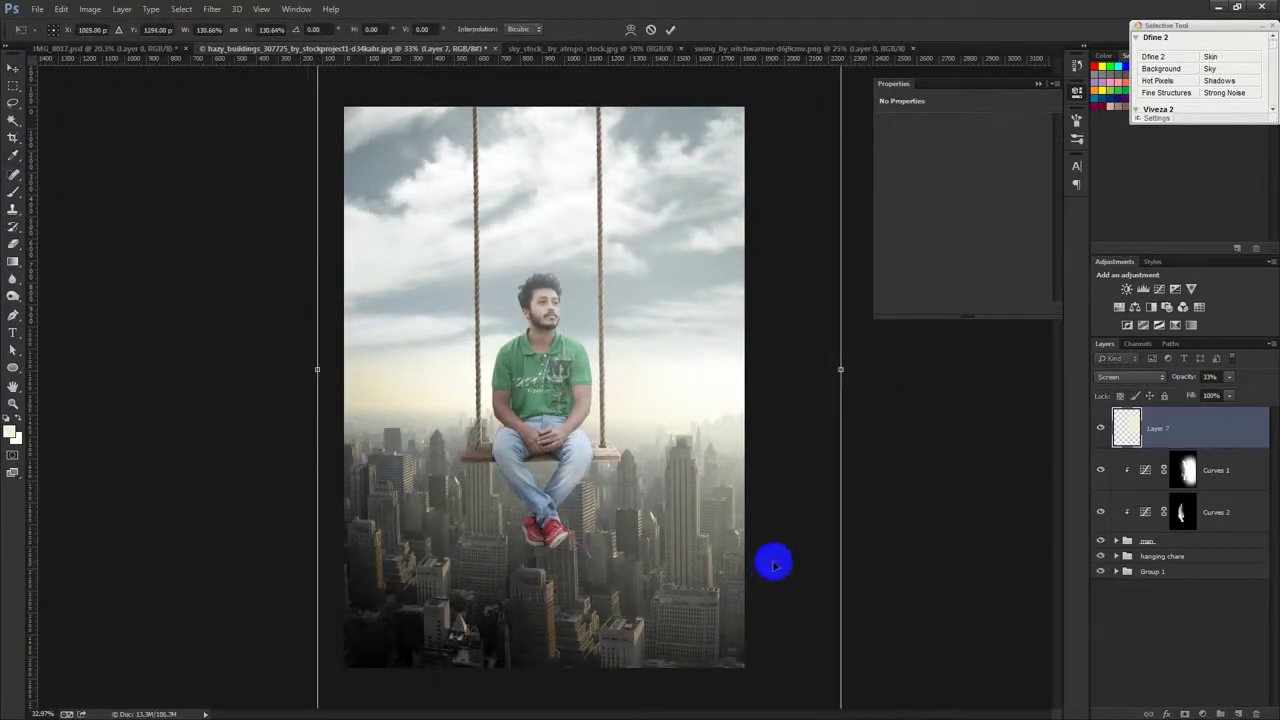
pyautogui.press('Return')
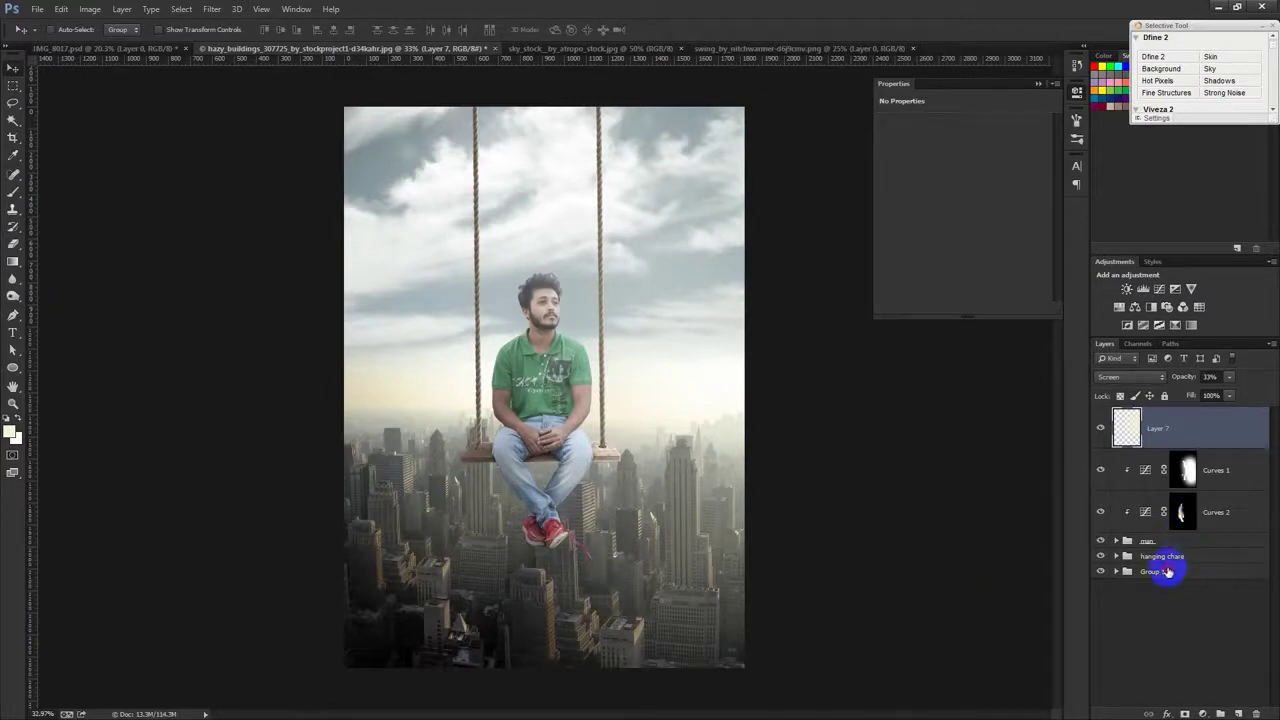
# Step: Add a Gradient Fill layer above Group 1 using a transparent gradient preset
pyautogui.click(1160, 571)
pyautogui.click(1205, 712)
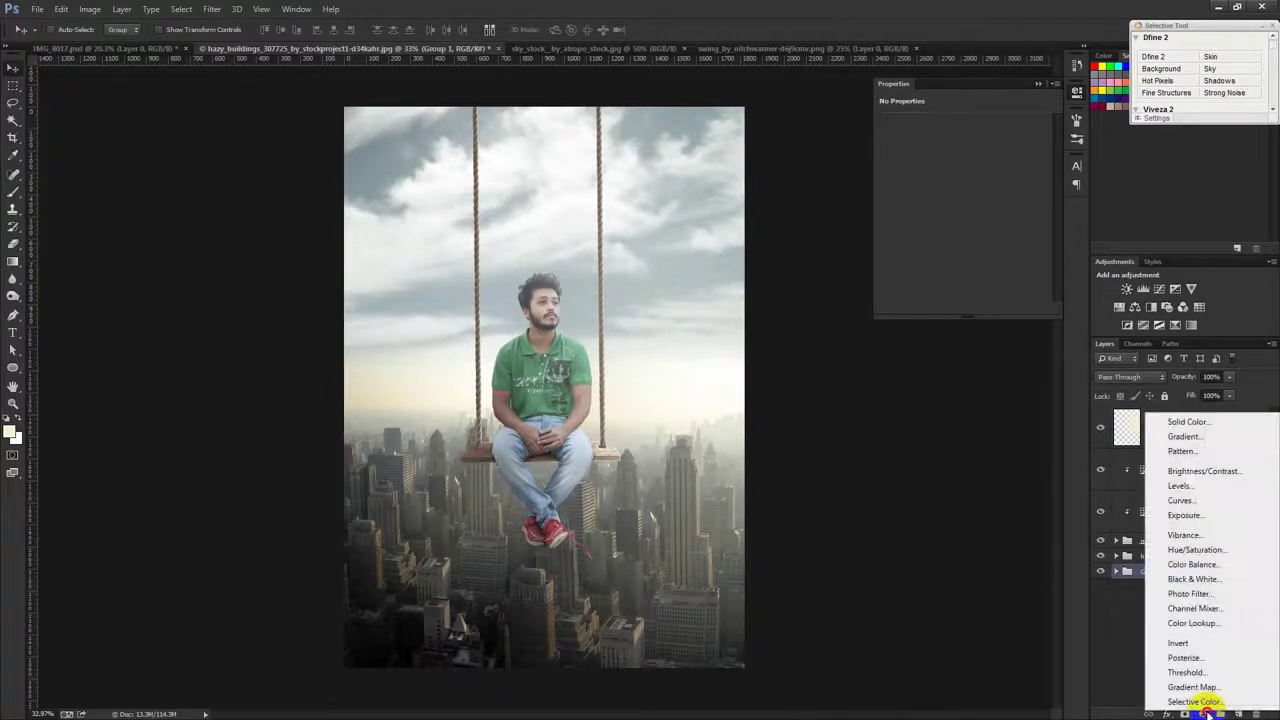
pyautogui.click(1183, 438)
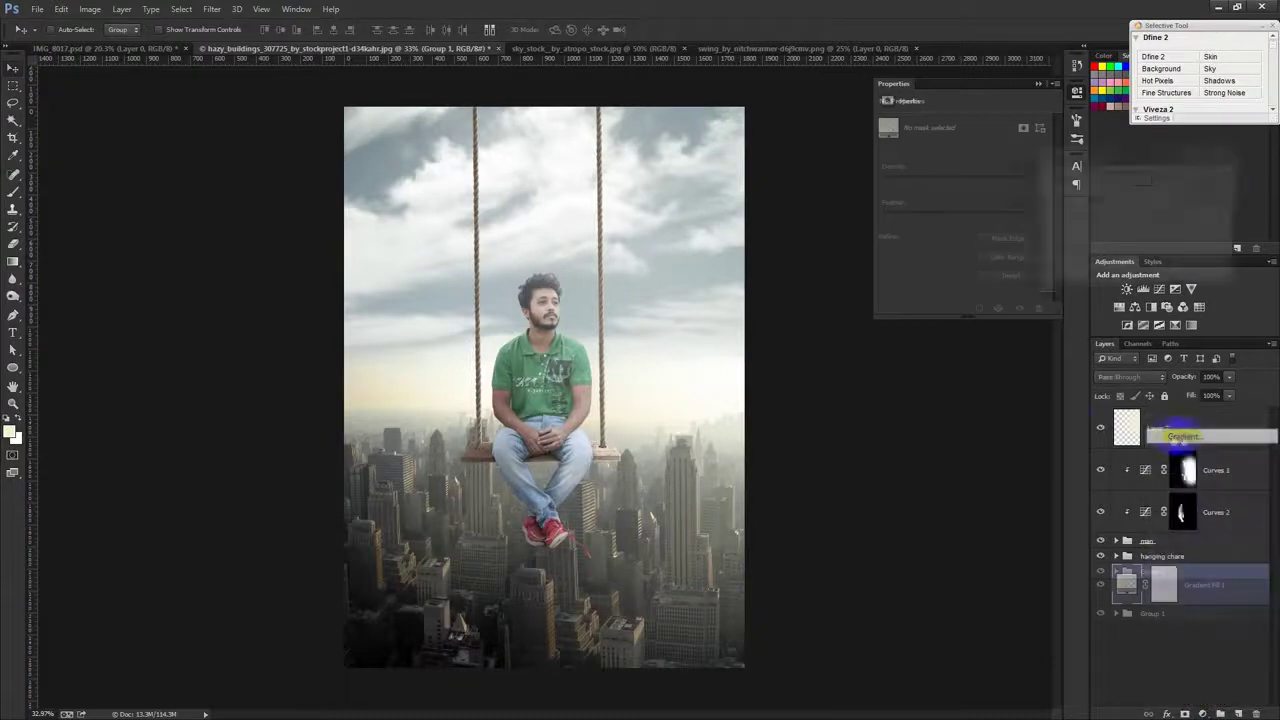
pyautogui.click(1158, 179)
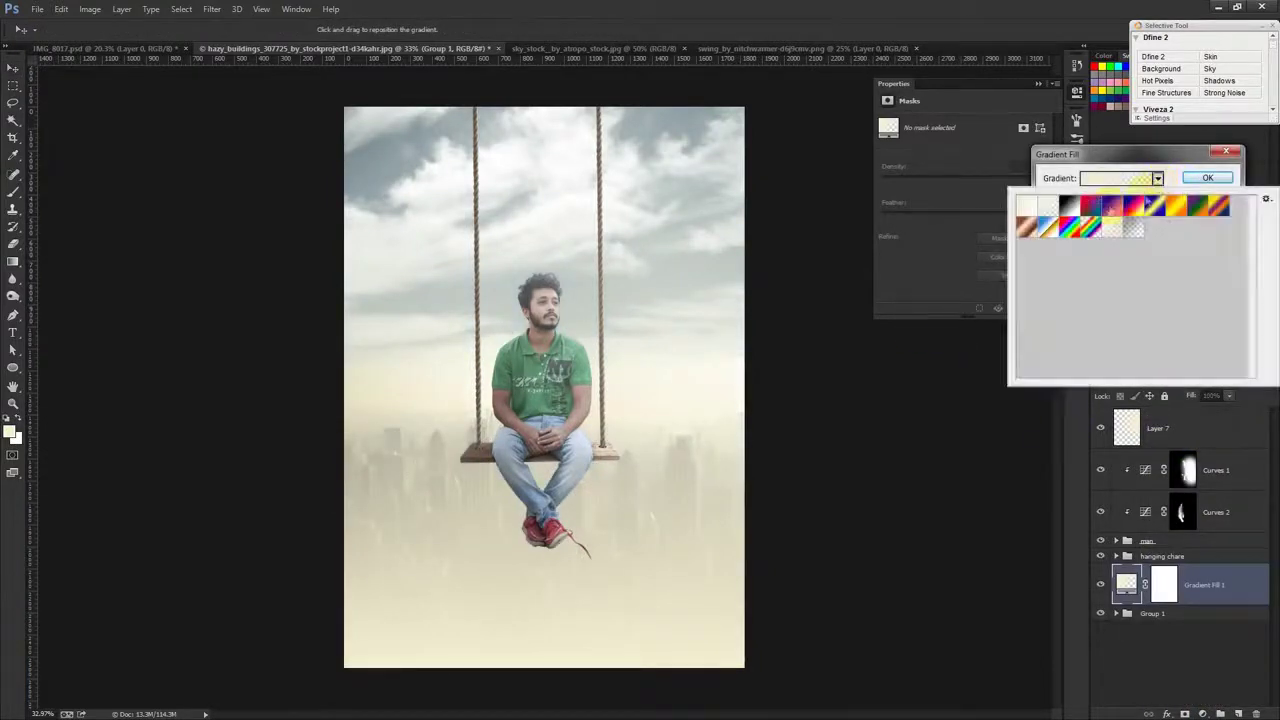
pyautogui.click(766, 520)
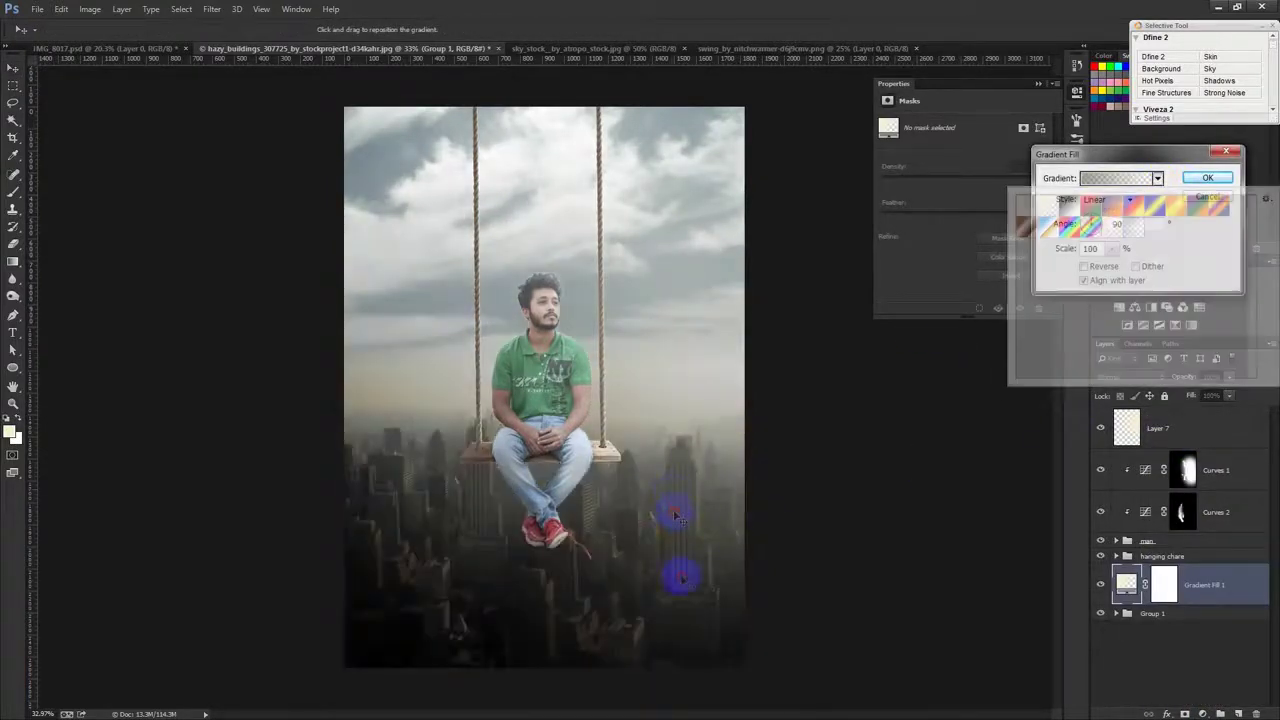
pyautogui.moveTo(680, 571); pyautogui.dragTo(686, 643)
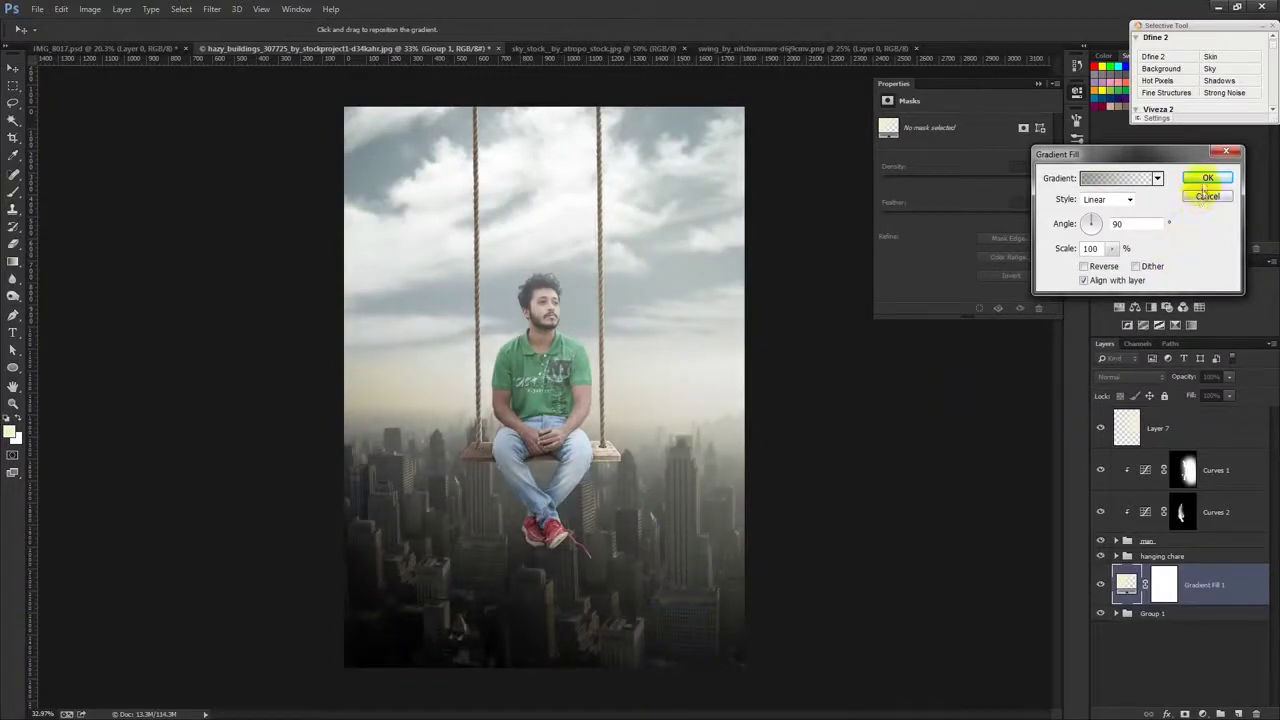
# Step: Make the gradient Radial and Reversed at angle 0, centred toward the right
pyautogui.click(1108, 199)
pyautogui.click(1100, 211)
pyautogui.click(1097, 268)
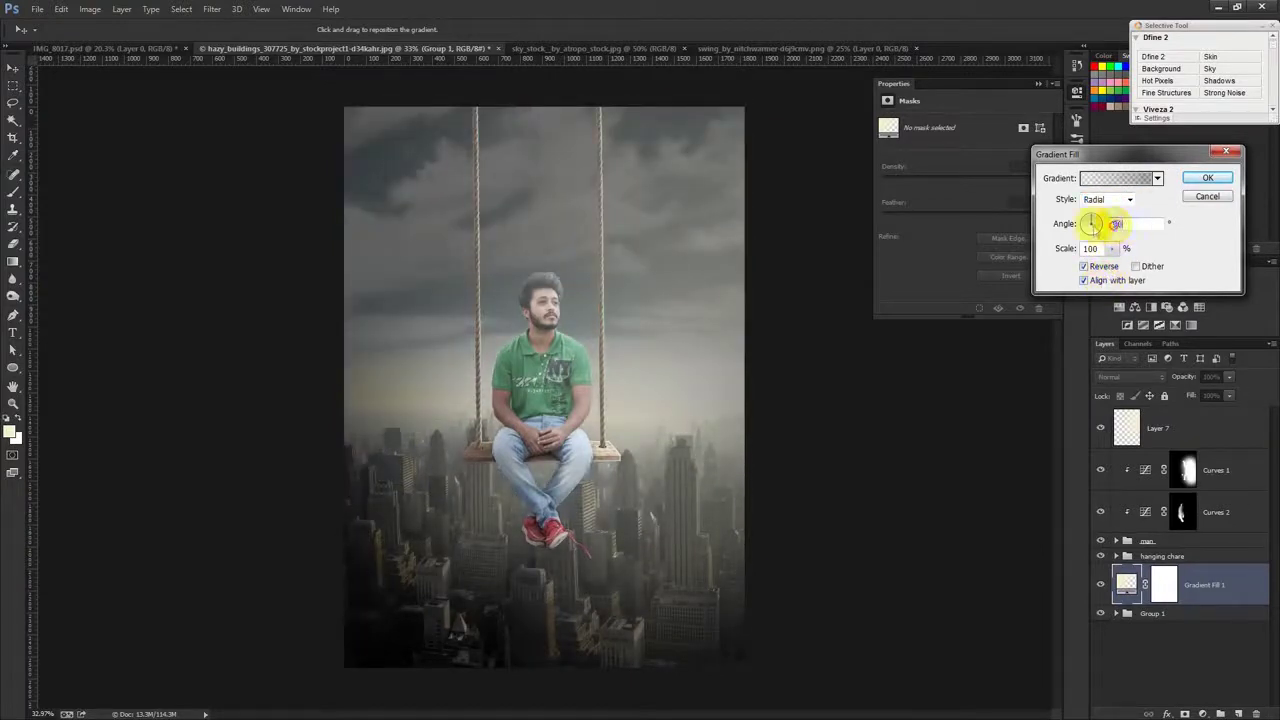
pyautogui.moveTo(1120, 223)
pyautogui.mouseDown()
pyautogui.moveTo(1100, 232)
pyautogui.moveTo(1140, 262)
pyautogui.mouseUp()
pyautogui.moveTo(687, 397); pyautogui.dragTo(752, 372)
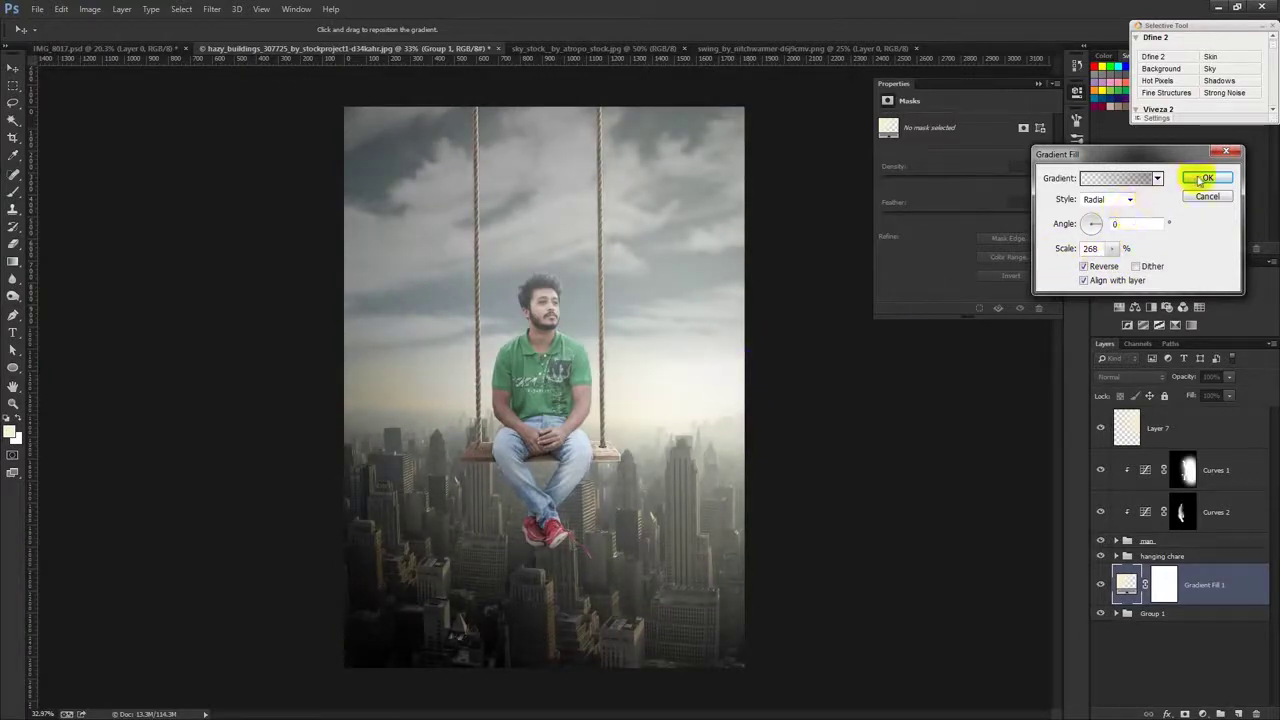
# Step: Place the bright centre upper right and enlarge the gradient scale to 515%
pyautogui.click(1111, 248)
pyautogui.moveTo(1114, 265); pyautogui.dragTo(1100, 263)
pyautogui.moveTo(677, 343)
pyautogui.mouseDown()
pyautogui.moveTo(663, 331)
pyautogui.moveTo(755, 380)
pyautogui.moveTo(757, 503)
pyautogui.mouseUp()
pyautogui.moveTo(729, 394)
pyautogui.mouseDown()
pyautogui.moveTo(748, 298)
pyautogui.moveTo(714, 306)
pyautogui.mouseUp()
pyautogui.click(1111, 248)
pyautogui.moveTo(1100, 263); pyautogui.dragTo(1135, 267)
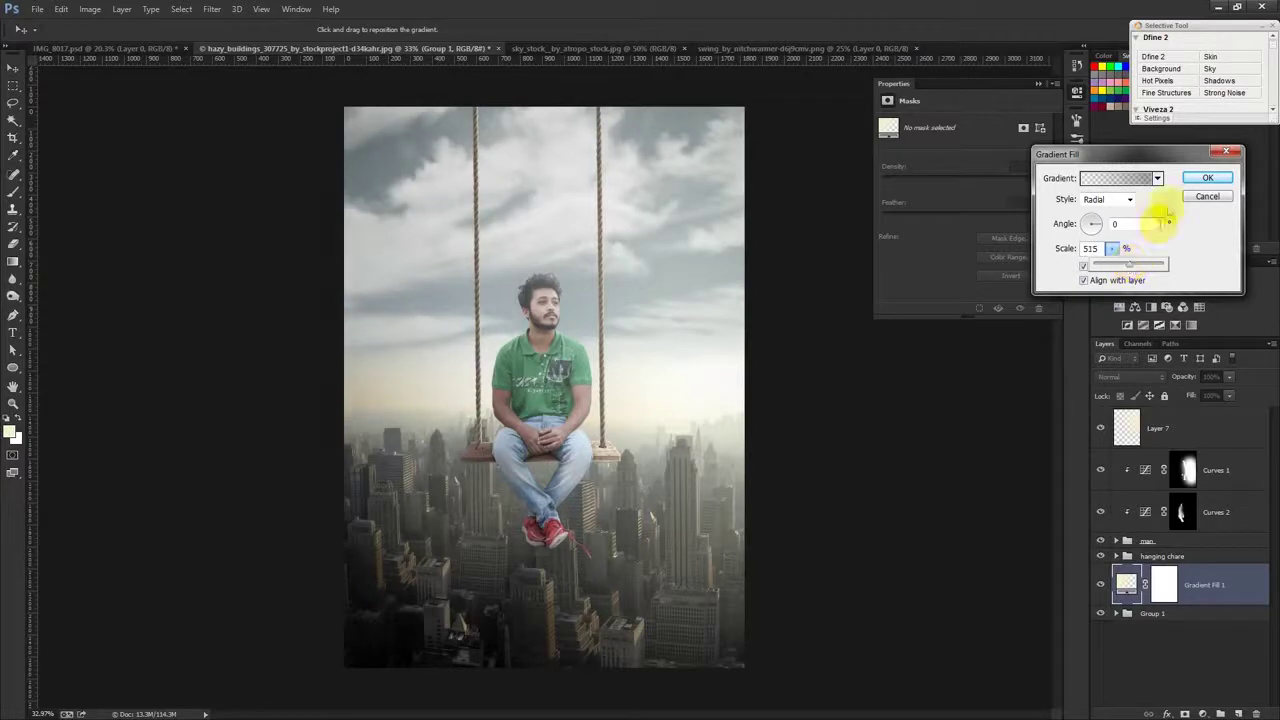
pyautogui.click(1207, 177)
# Step: Toggle Gradient Fill 1's visibility to compare the vignette effect
pyautogui.click(1099, 587)
pyautogui.click(1099, 587)
pyautogui.click(1099, 587)
pyautogui.click(1099, 587)
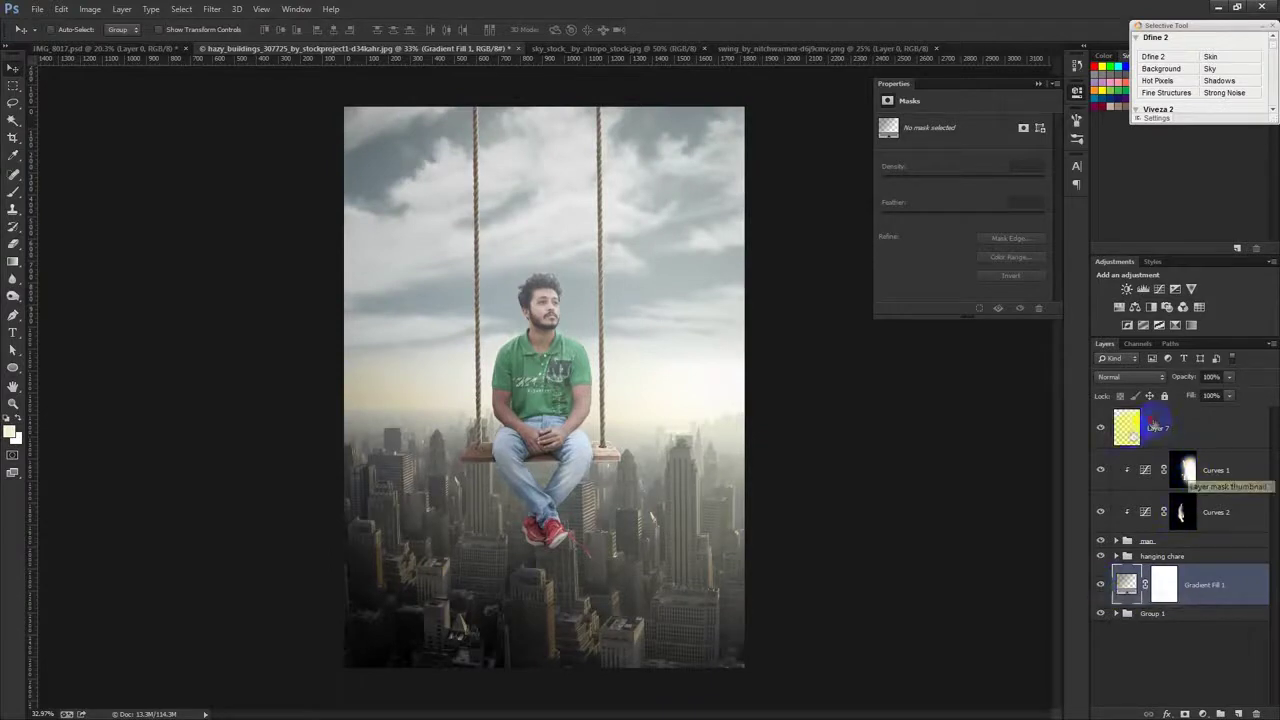
# Step: Expand the man group and select his Layer 2
pyautogui.click(1160, 430)
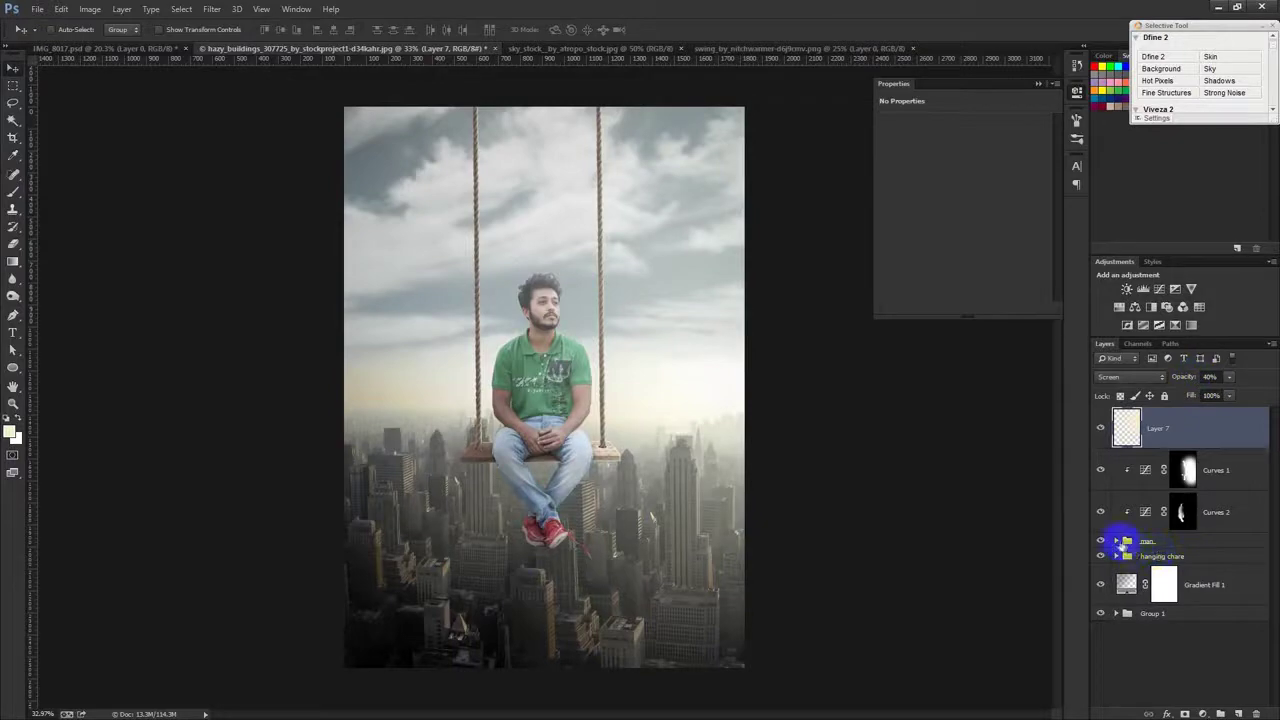
pyautogui.click(1117, 541)
pyautogui.click(1146, 612)
pyautogui.scroll(3, 691, 349)
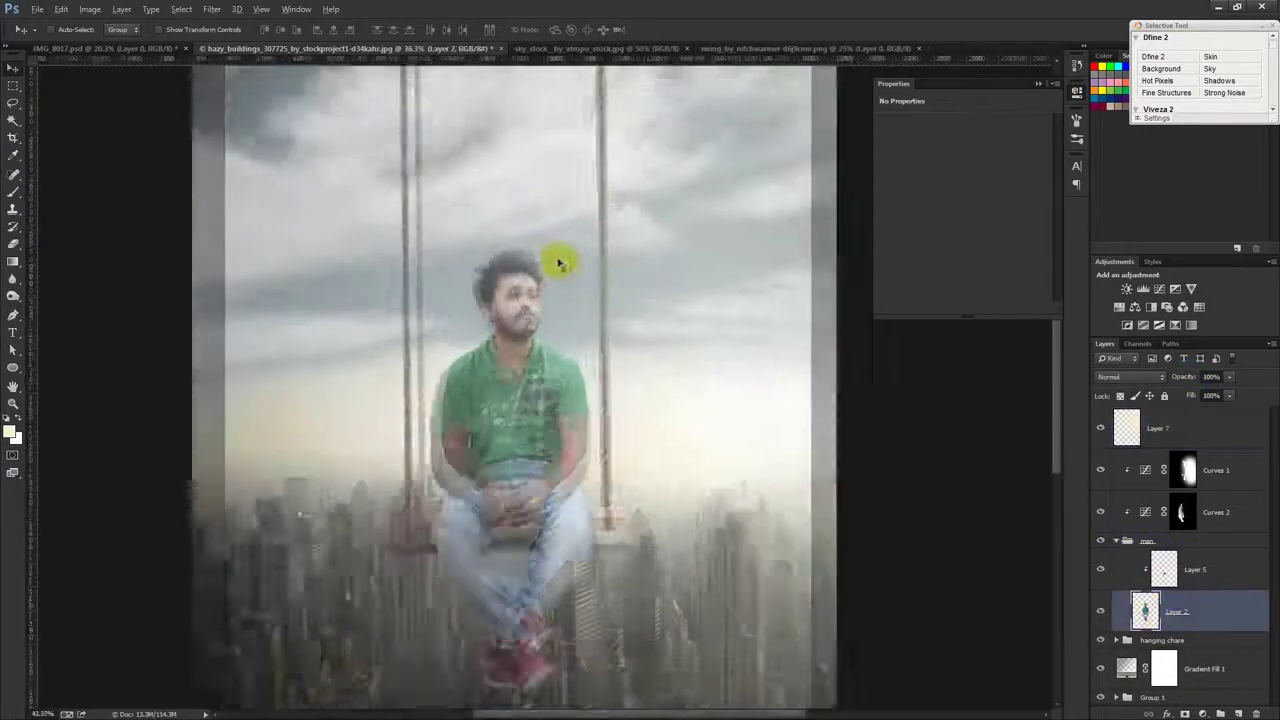
pyautogui.scroll(3, 563, 266)
pyautogui.scroll(3, 537, 258)
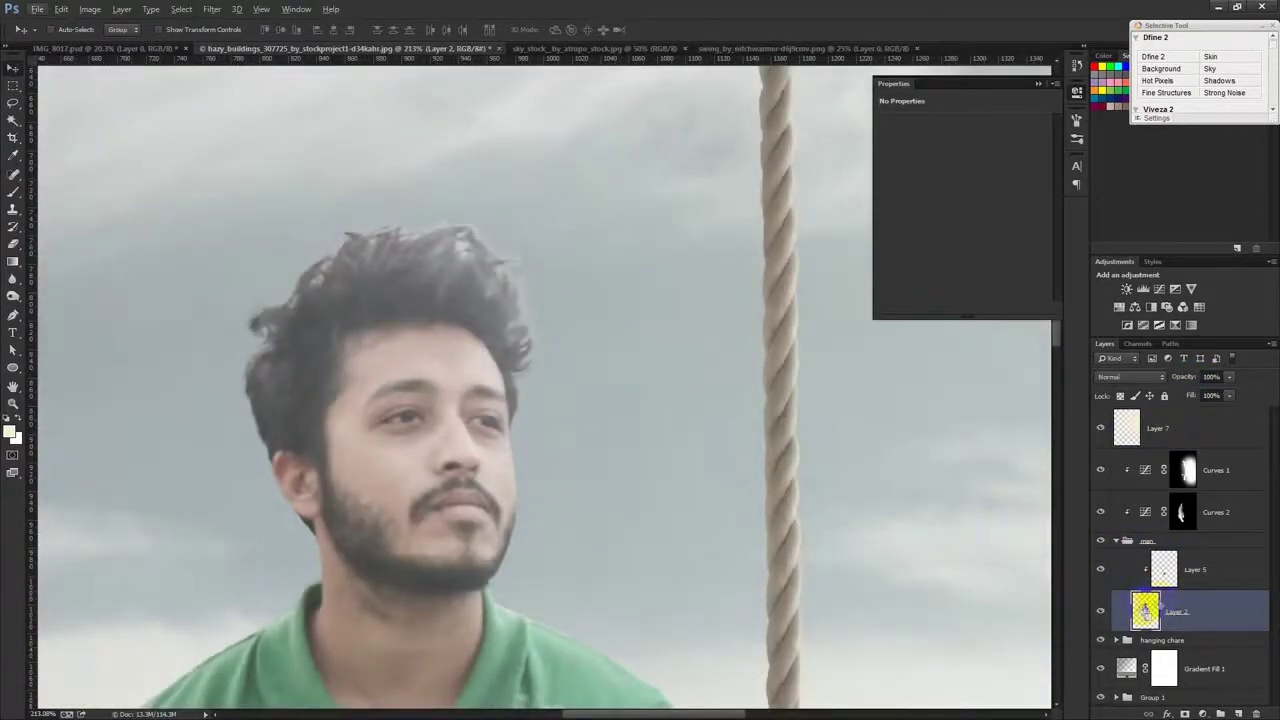
# Step: Load the man's outline as a selection, deselect it, and zoom back out
pyautogui.keyDown('ctrl'); pyautogui.click(1143, 610); pyautogui.keyUp('ctrl')
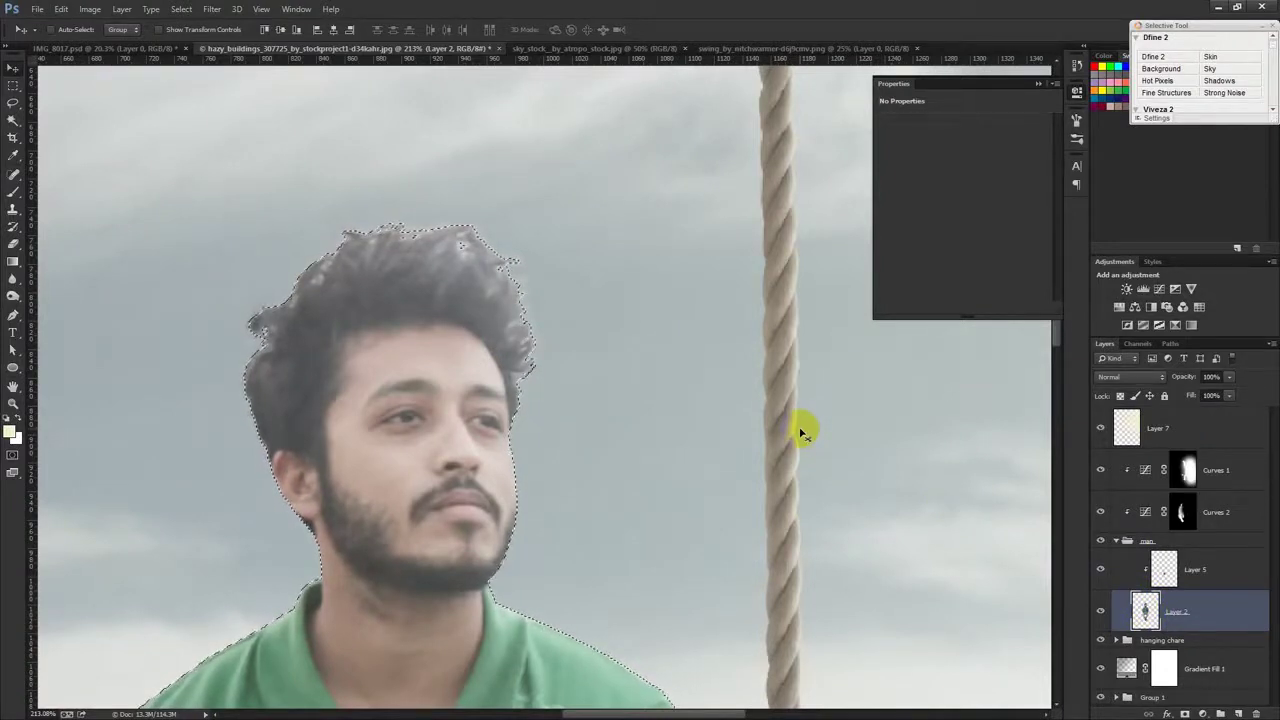
pyautogui.hotkey('ctrl', 'd')
pyautogui.scroll(-3, 630, 396)
pyautogui.scroll(-3, 632, 396)
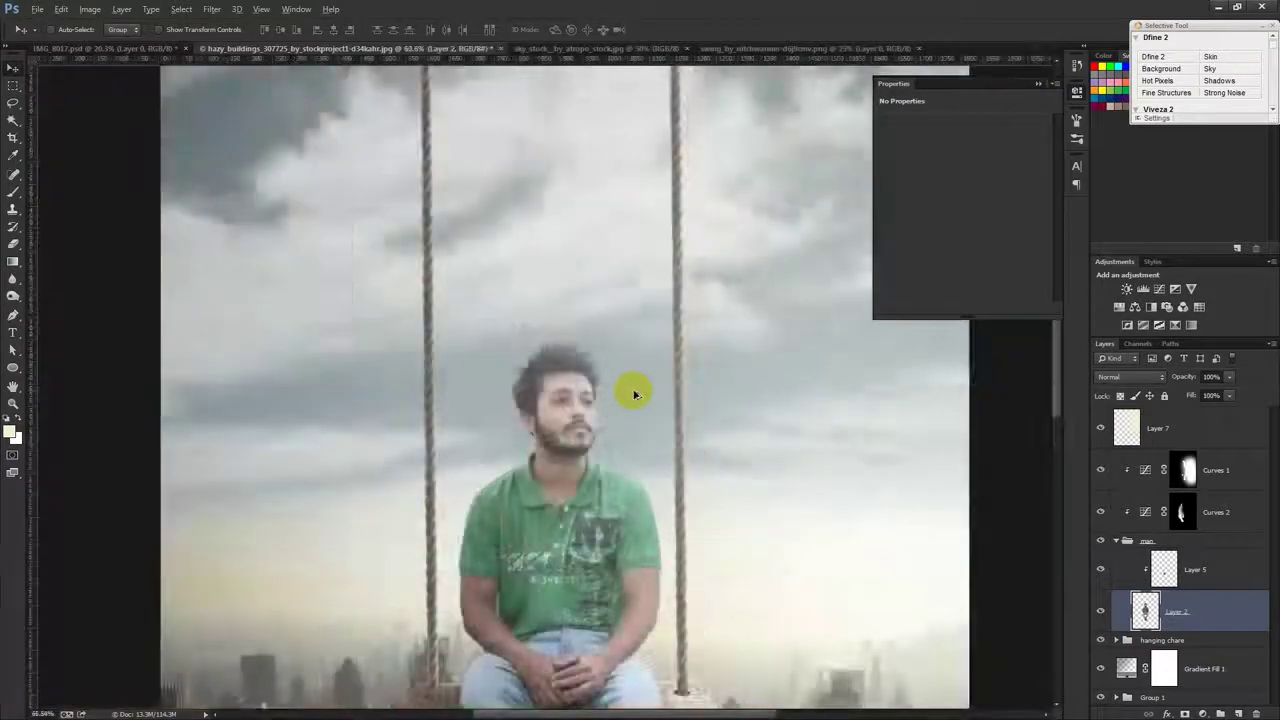
pyautogui.scroll(-3, 634, 395)
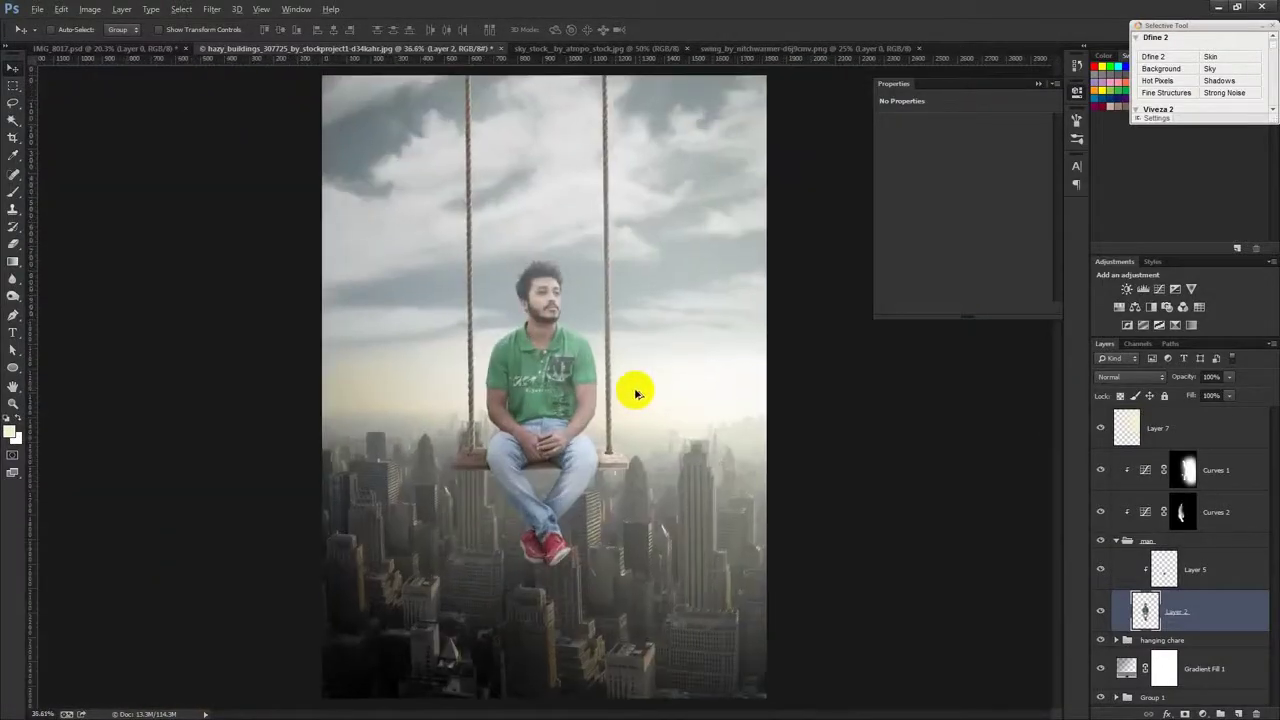
pyautogui.hotkey('ctrl', '-')
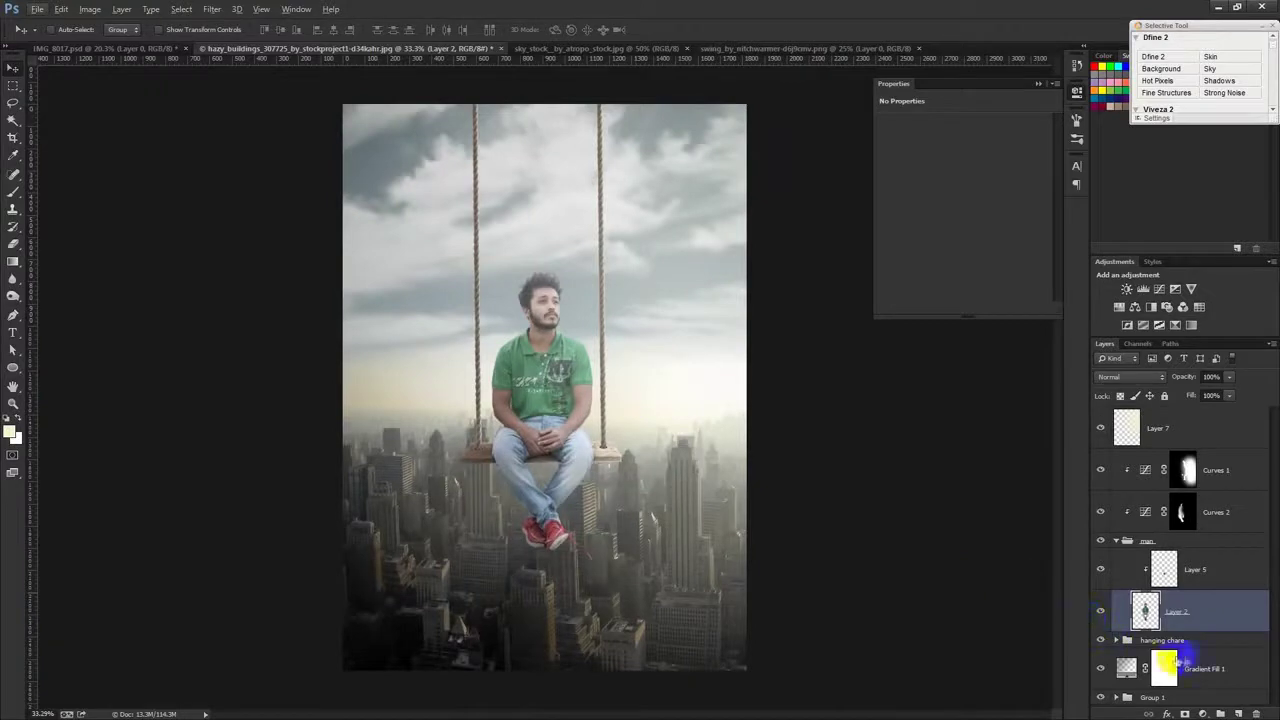
# Step: Collapse the man group and open Group 1's layer style options, then cancel after a failed new-style save
pyautogui.click(1116, 540)
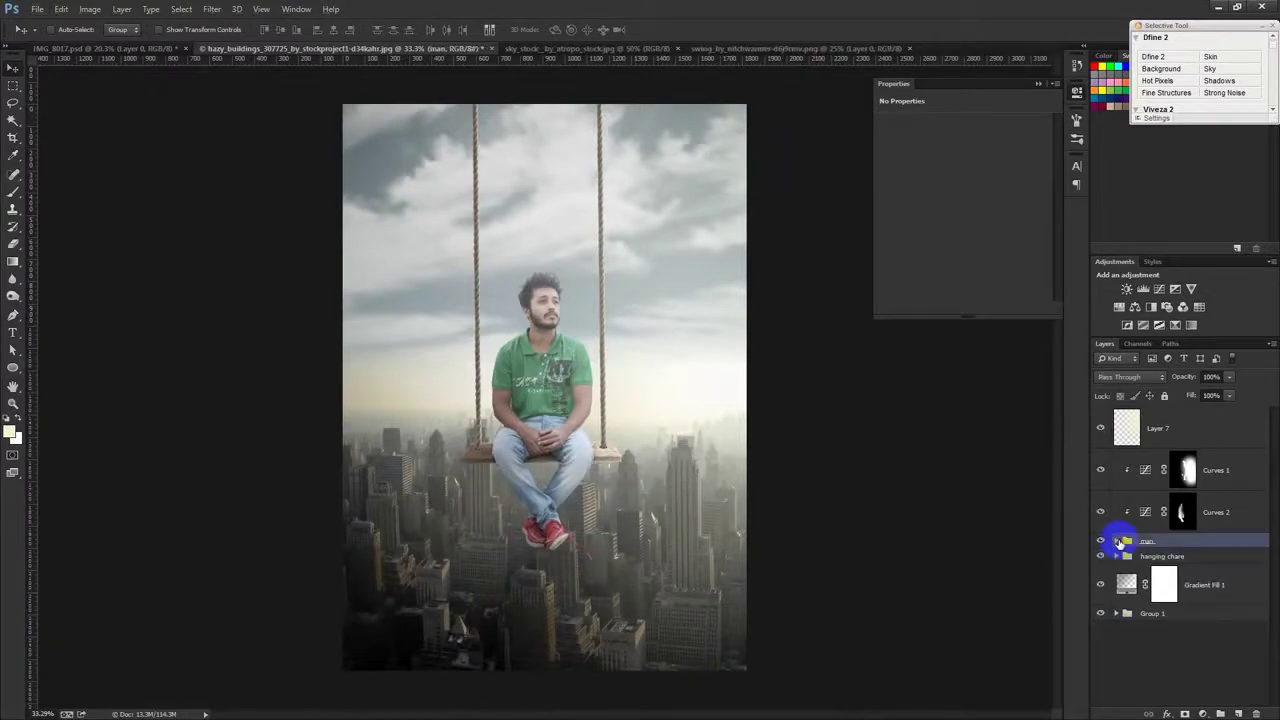
pyautogui.click(1207, 621)
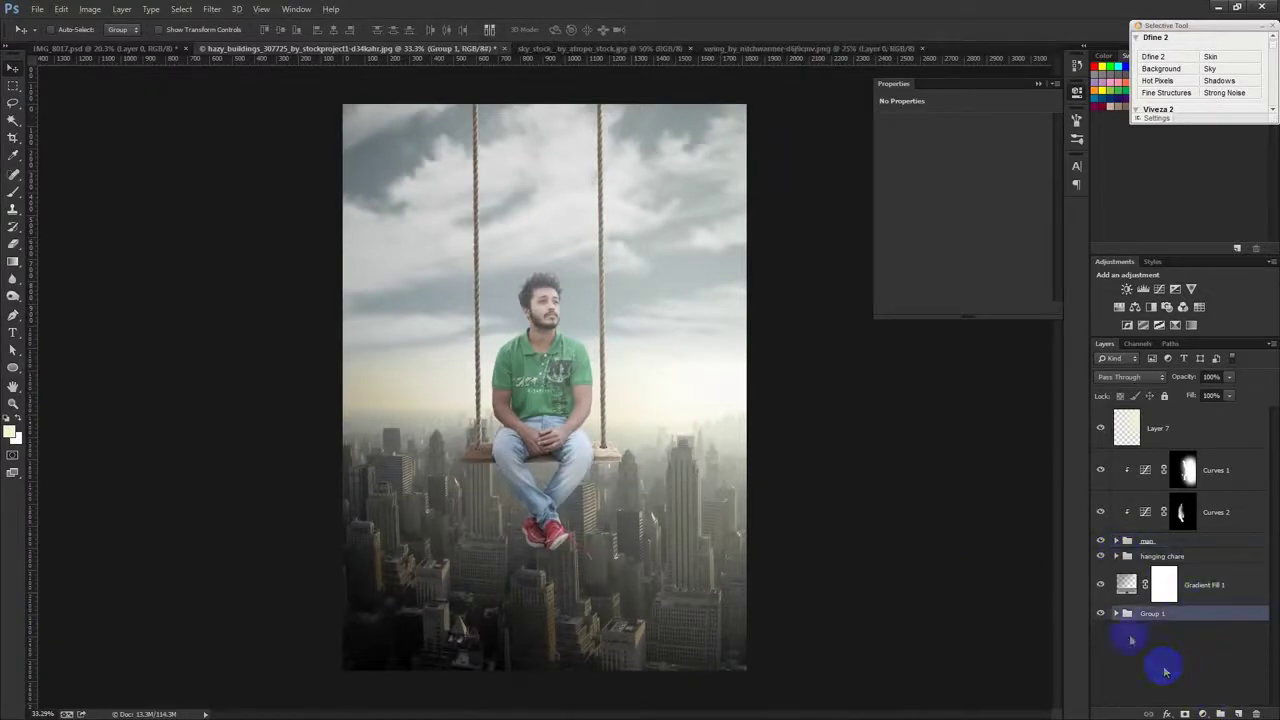
pyautogui.doubleClick(1112, 613)
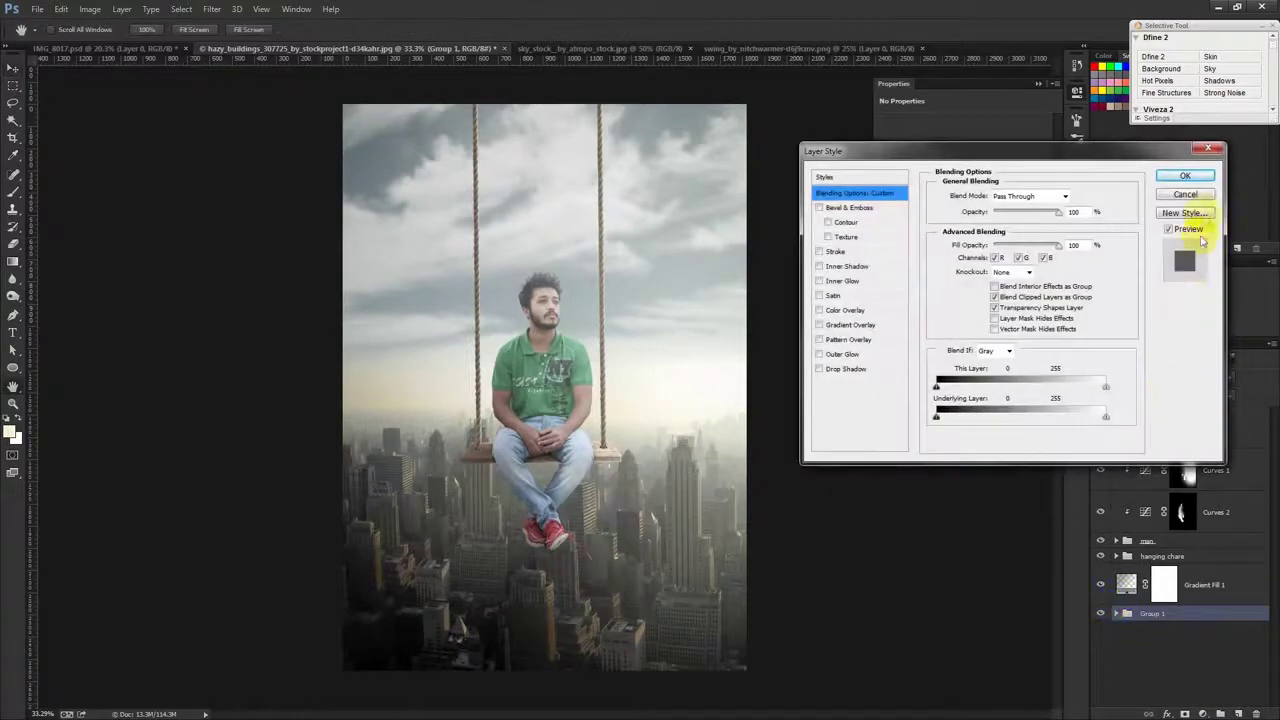
pyautogui.click(1185, 212)
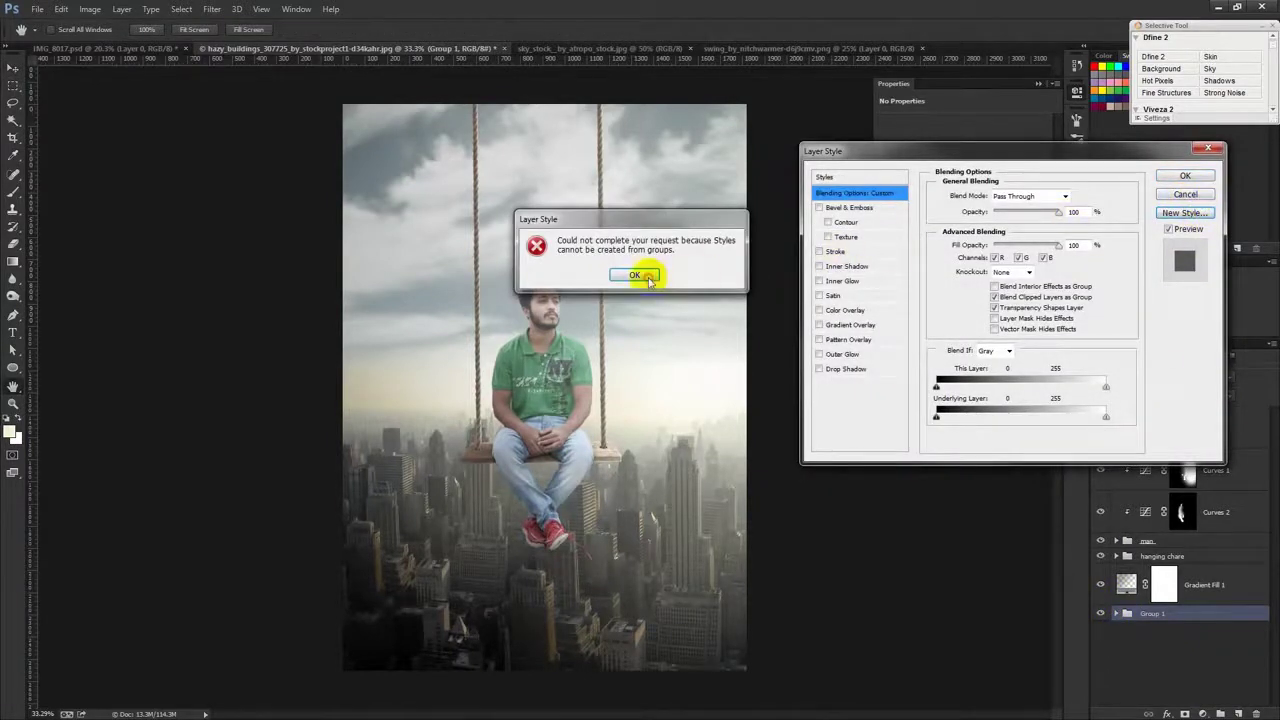
pyautogui.click(640, 275)
pyautogui.click(1185, 194)
# Step: Expand Group 1 and select Layer 0, the city skyline image
pyautogui.click(1116, 613)
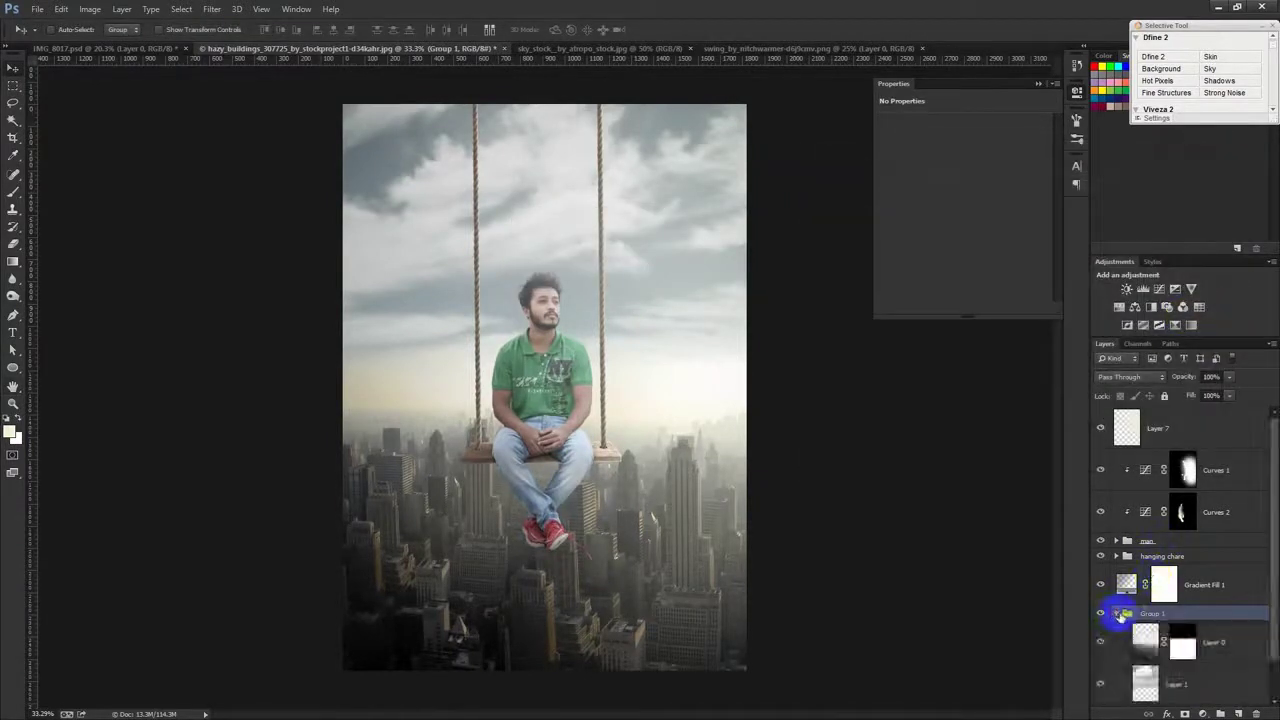
pyautogui.scroll(-1, 1110, 608)
pyautogui.click(1234, 607)
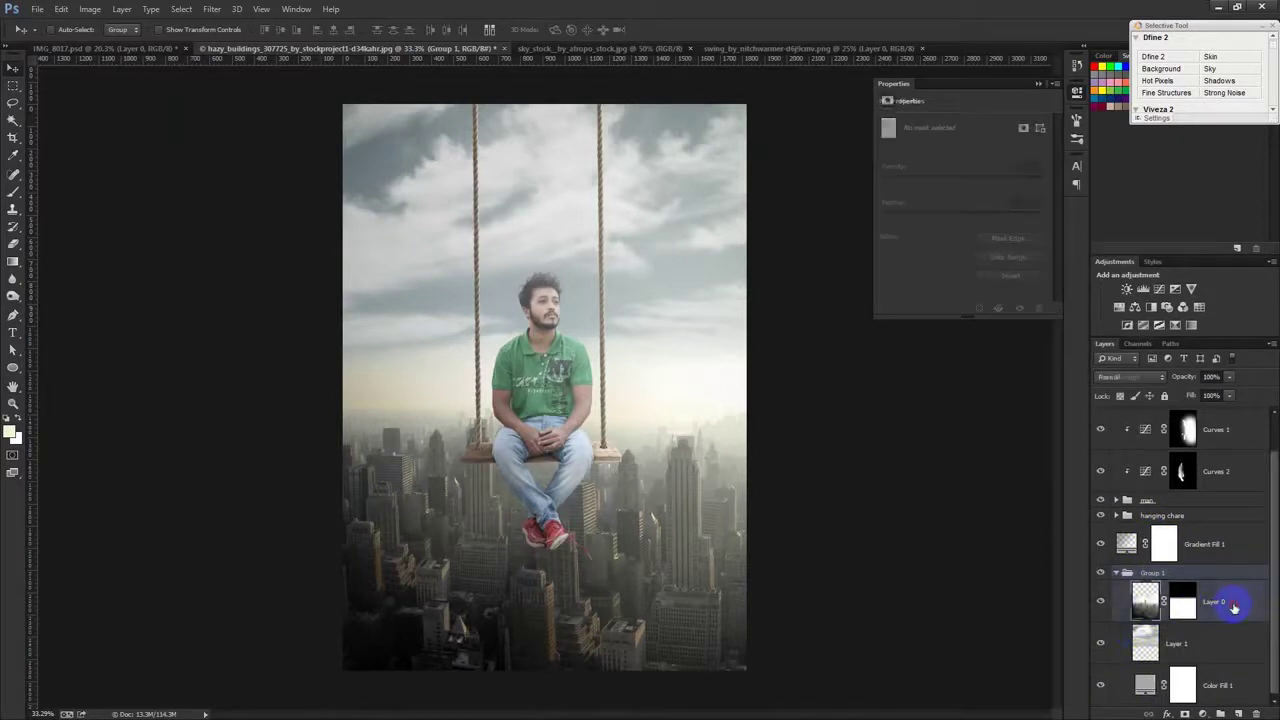
# Step: Apply a Gaussian Blur with a 1.2-pixel radius to the city layer
pyautogui.click(210, 10)
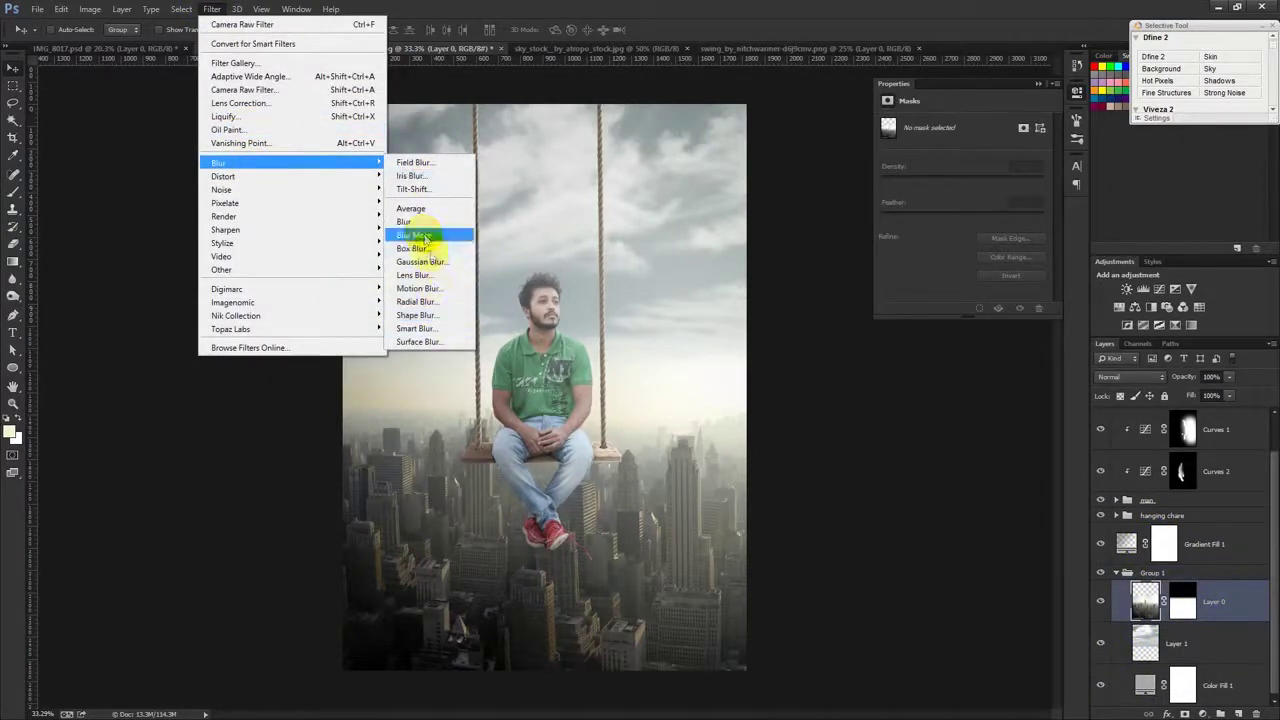
pyautogui.click(440, 261)
pyautogui.moveTo(814, 345); pyautogui.dragTo(825, 347)
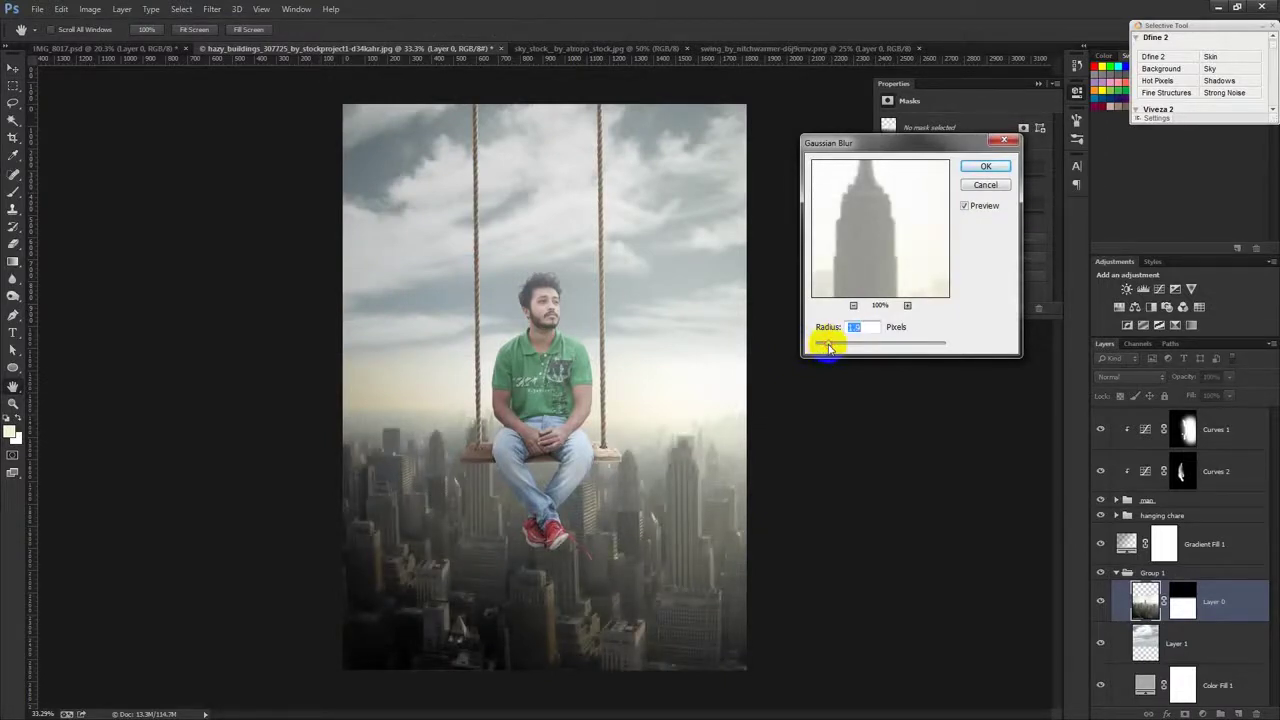
pyautogui.moveTo(821, 342); pyautogui.dragTo(815, 336)
pyautogui.write('2')
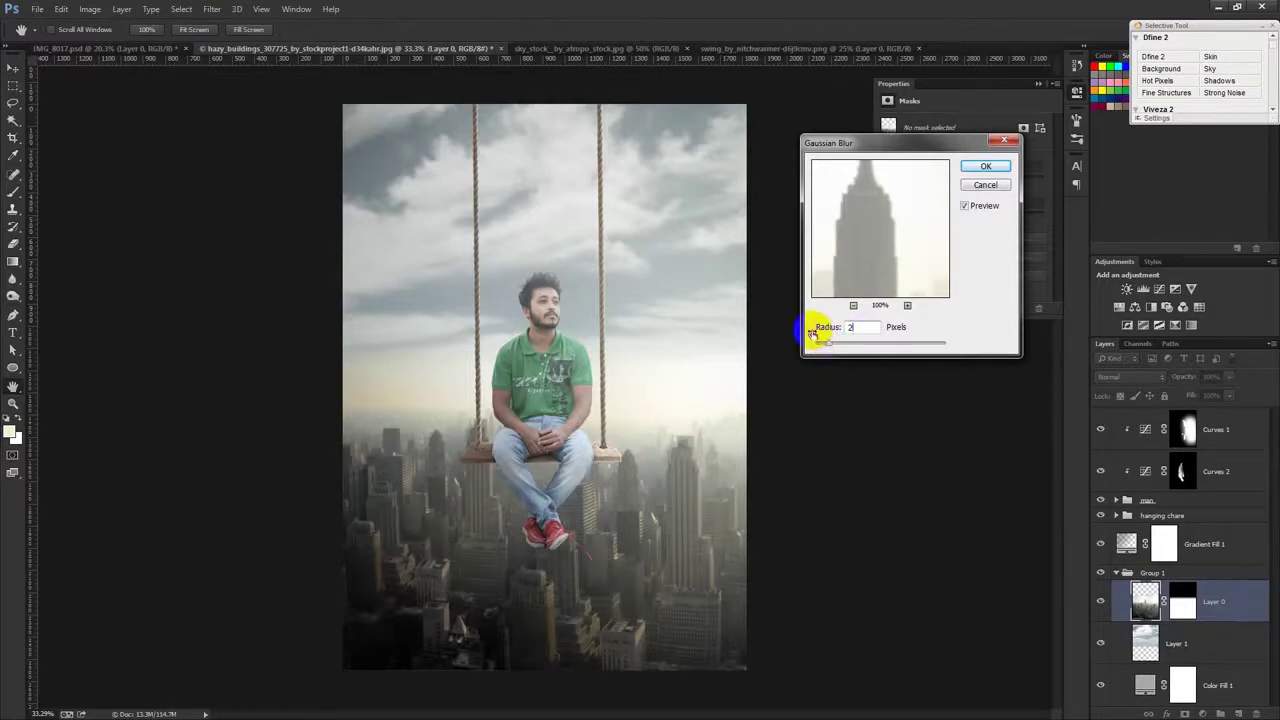
pyautogui.click(830, 327)
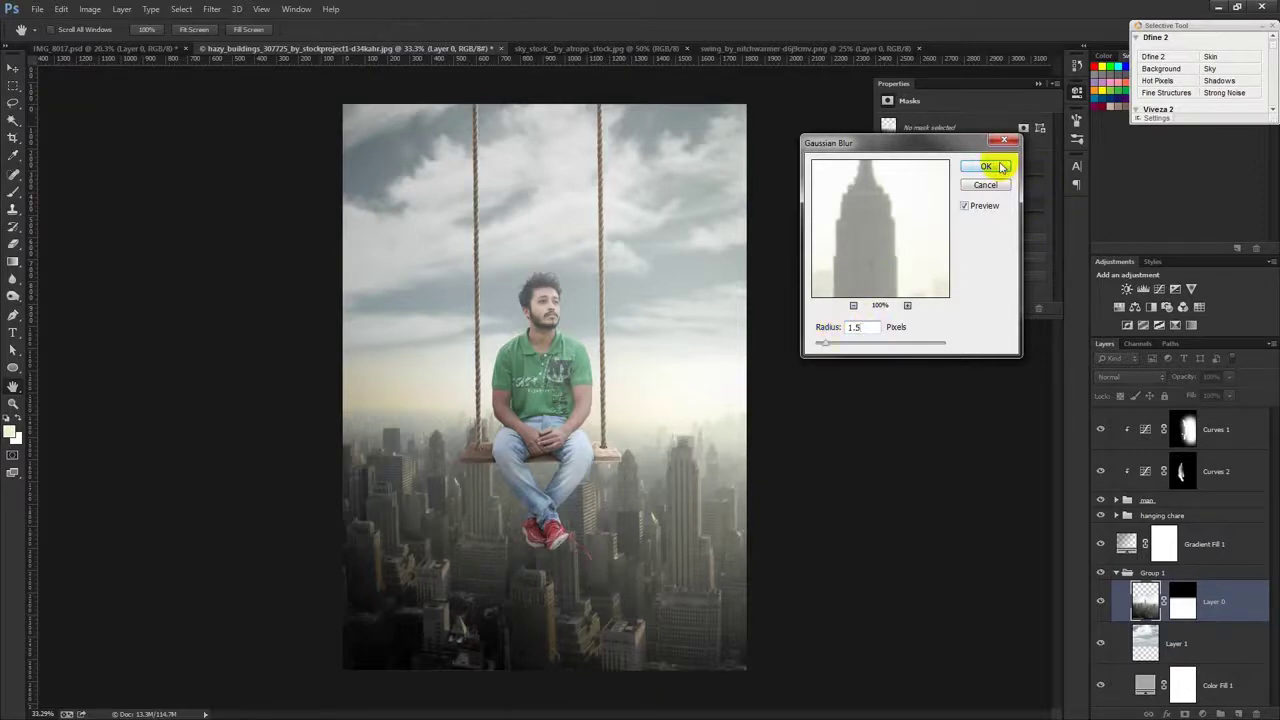
pyautogui.click(856, 327)
pyautogui.write('1.2')
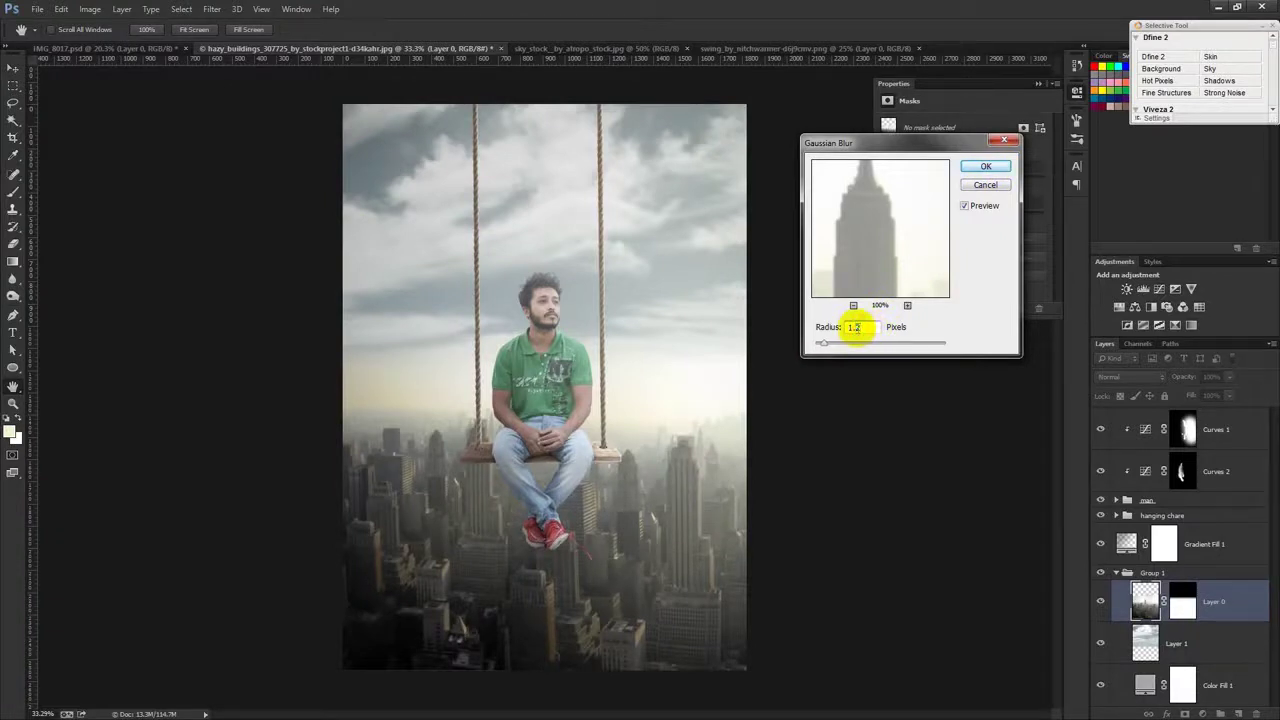
pyautogui.click(985, 166)
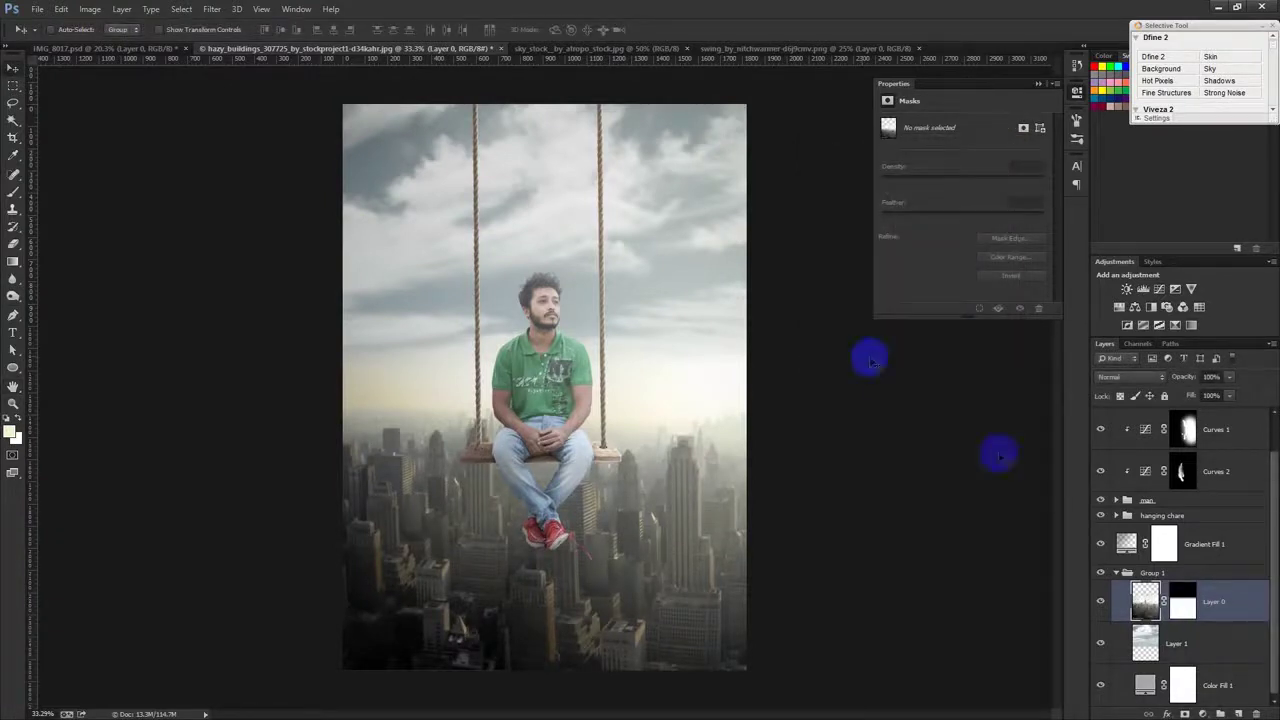
# Step: Collapse Group 1 and set Layer 7's cream haze opacity to 40%
pyautogui.click(1122, 572)
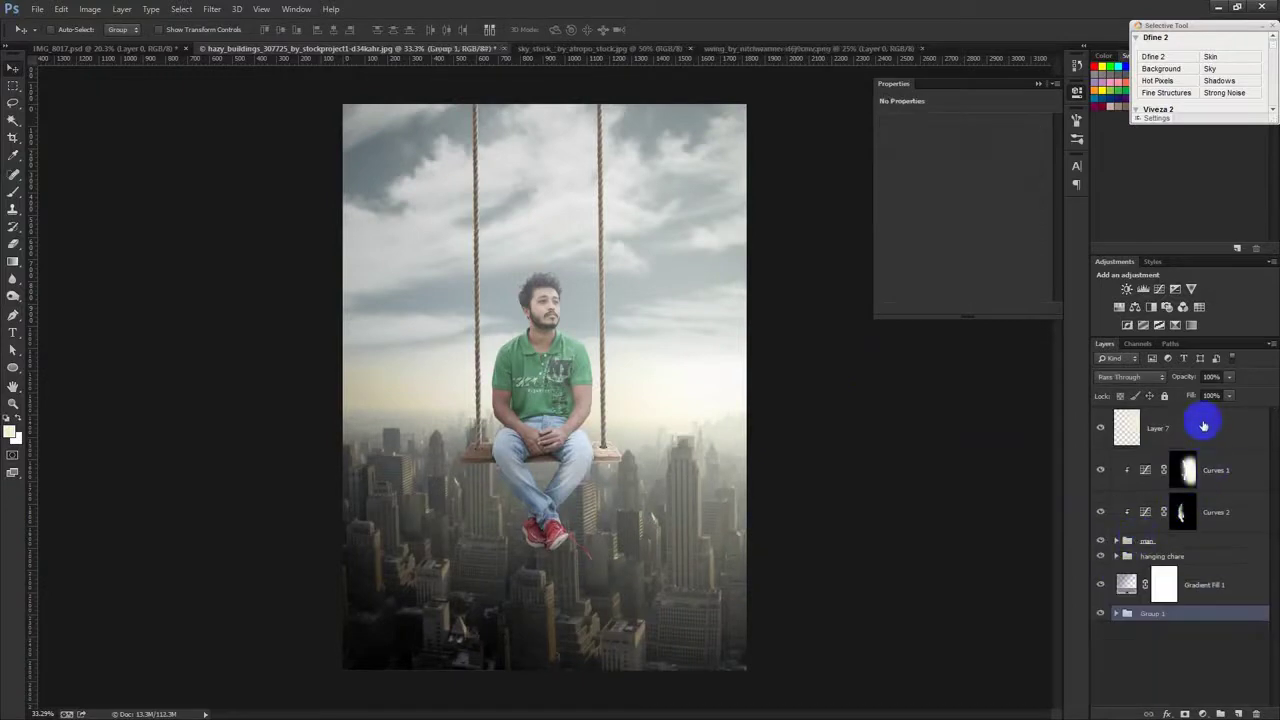
pyautogui.click(1203, 426)
pyautogui.click(1183, 379)
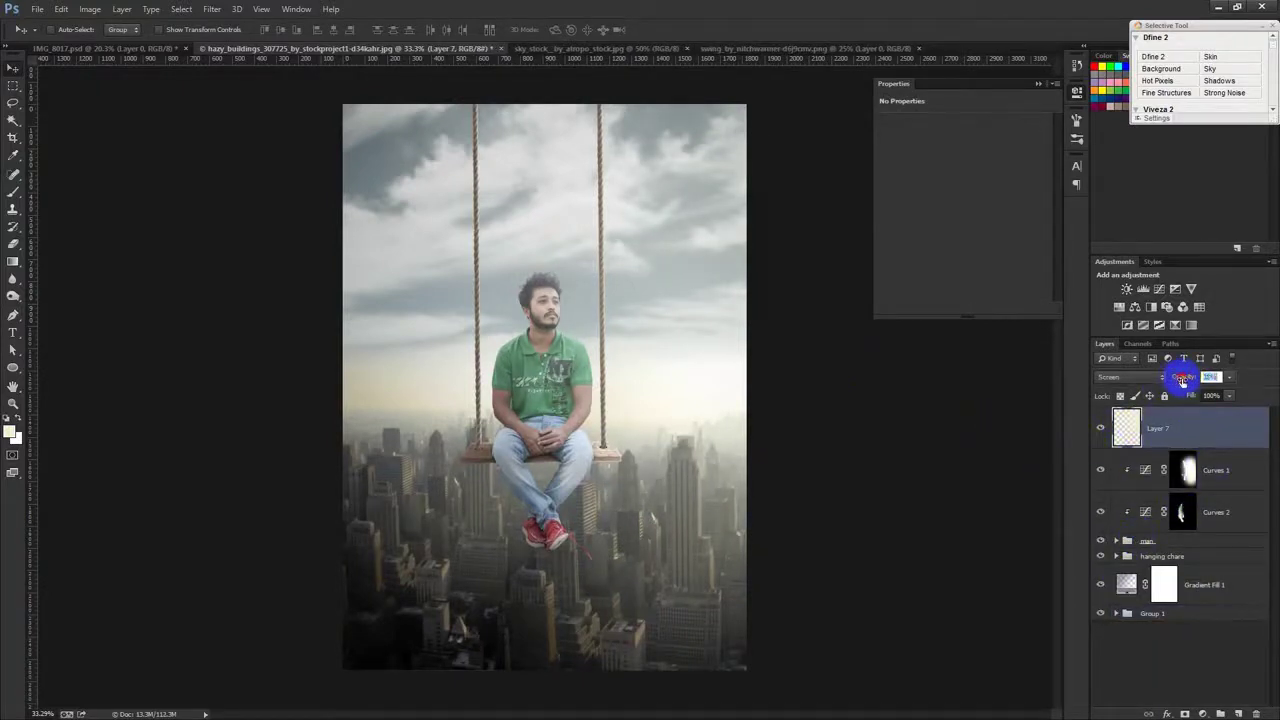
pyautogui.write('40')
pyautogui.click(1040, 83)
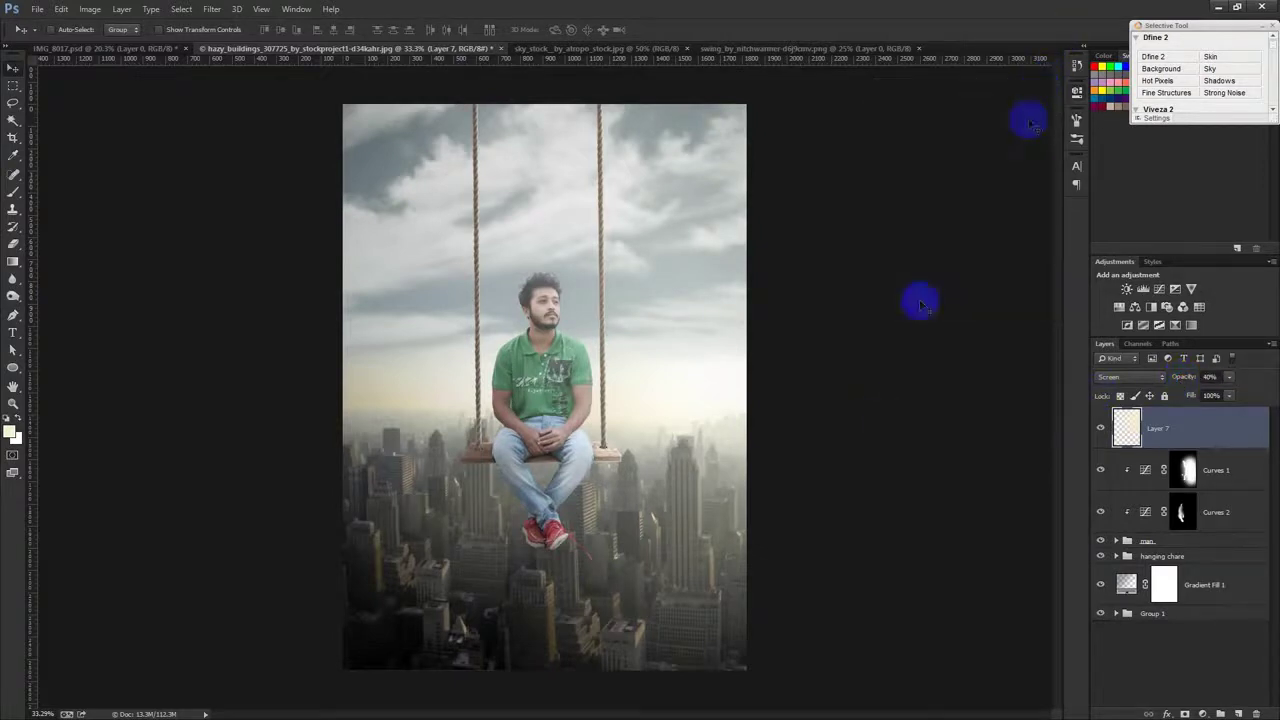
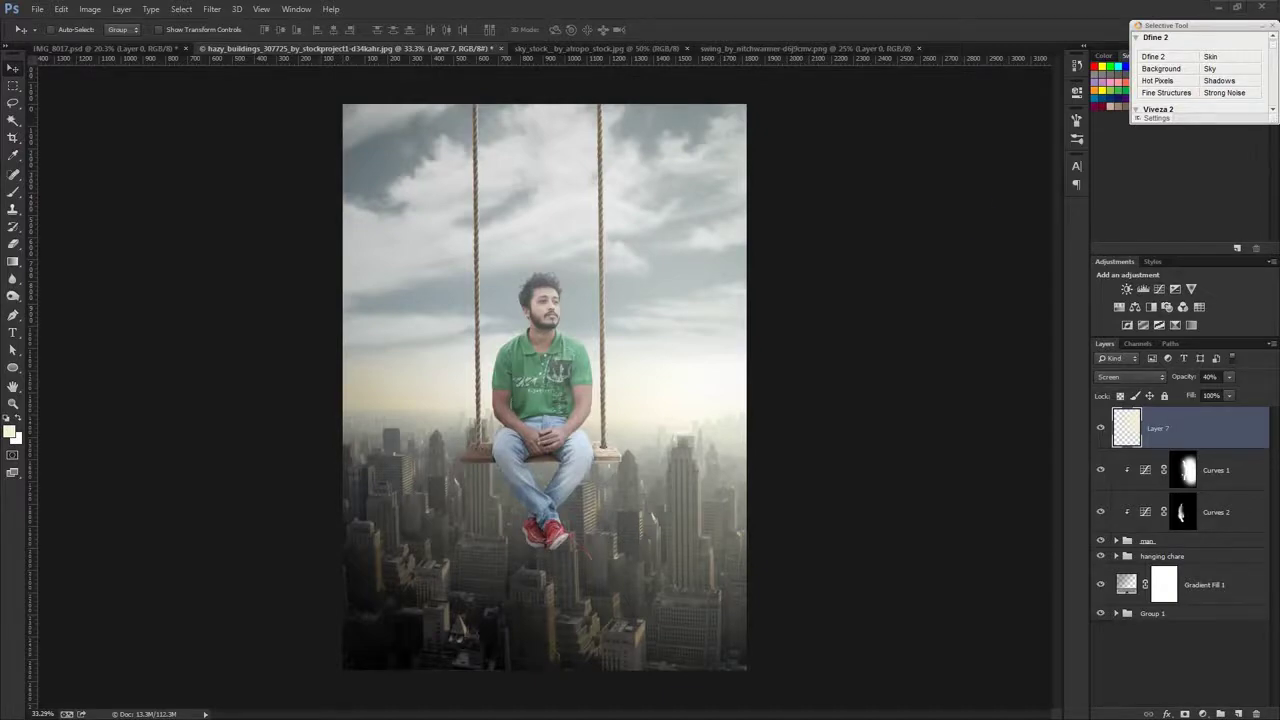
# Step: Lasso the upper eagle in the two-eagle image
pyautogui.click(900, 48)
pyautogui.click(970, 48)
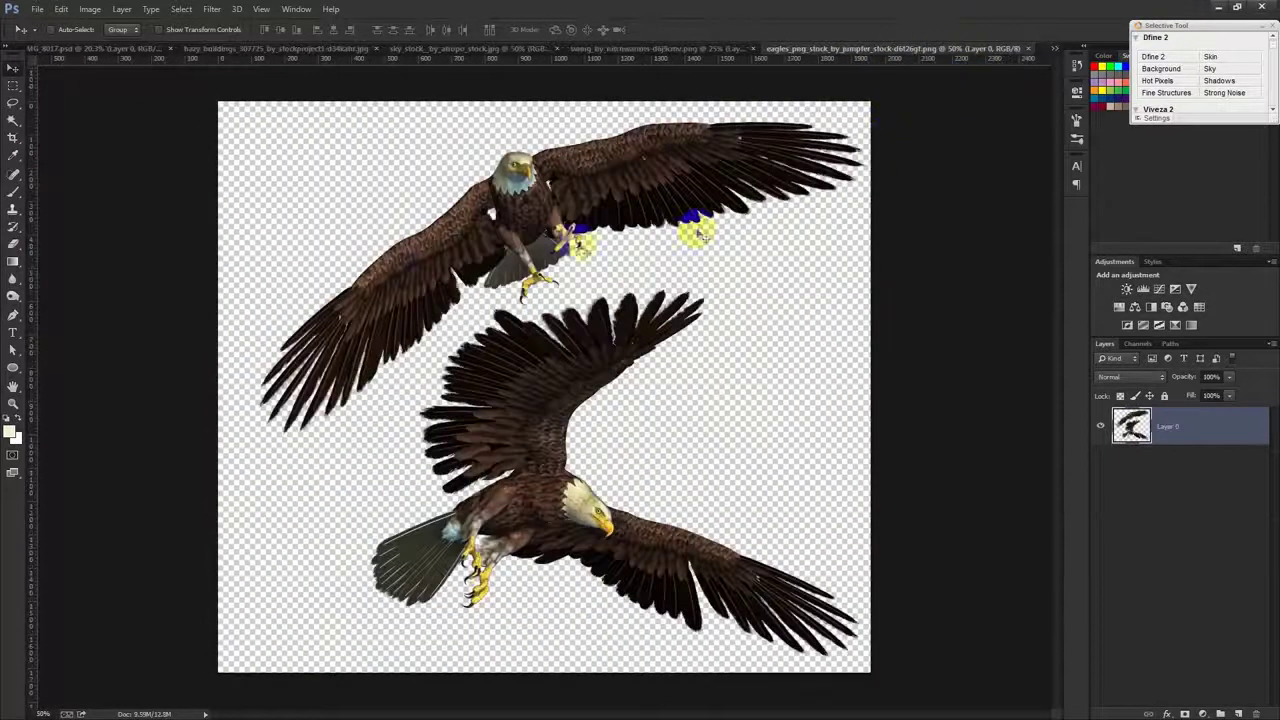
pyautogui.click(13, 103)
pyautogui.moveTo(312, 470)
pyautogui.mouseDown()
pyautogui.moveTo(510, 300)
pyautogui.moveTo(338, 485)
pyautogui.moveTo(541, 300)
pyautogui.moveTo(815, 240)
pyautogui.moveTo(915, 120)
pyautogui.moveTo(468, 74)
pyautogui.moveTo(198, 250)
pyautogui.moveTo(255, 495)
pyautogui.mouseUp()
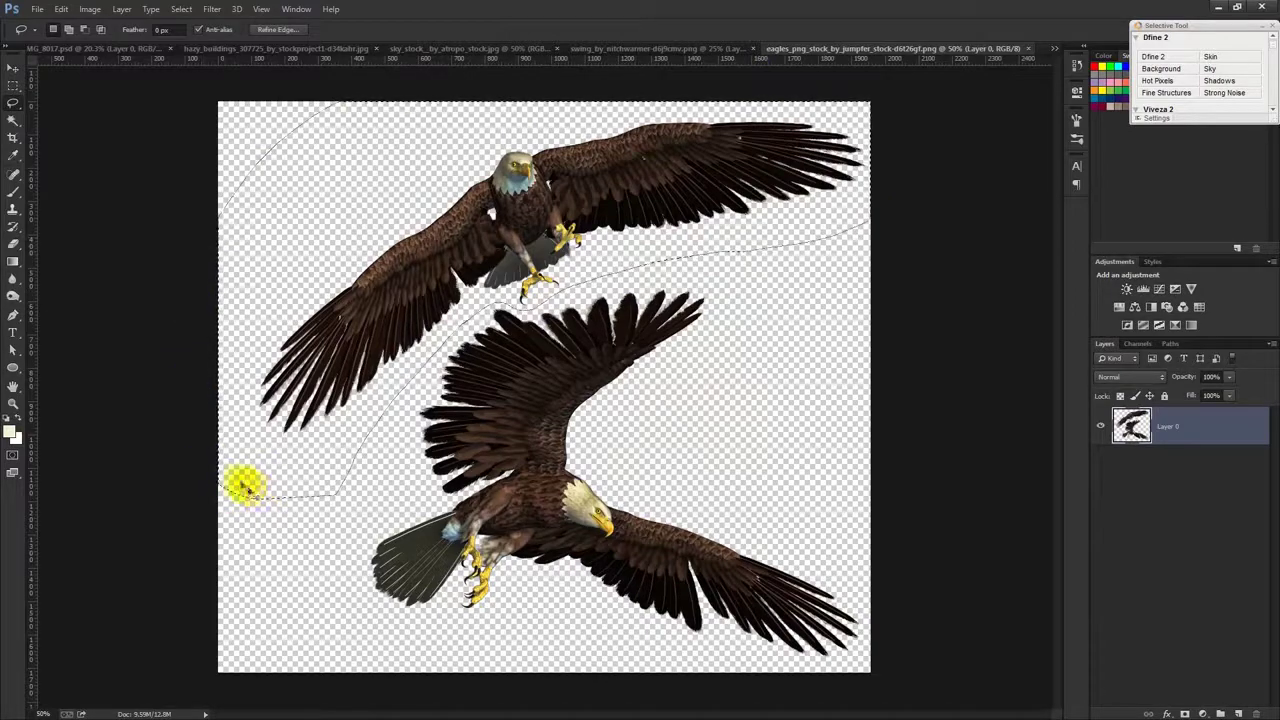
# Step: Close the swing and sky images and paste the eagle into the hazy_buildings composite
pyautogui.click(631, 52)
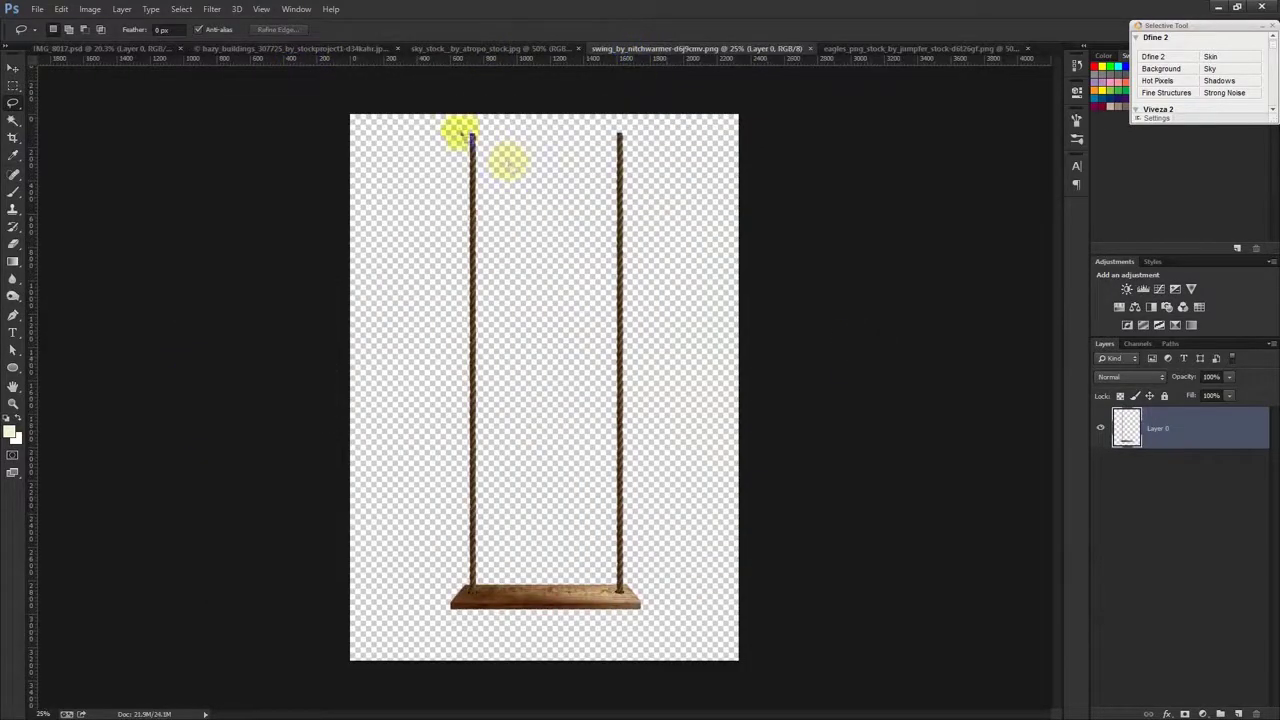
pyautogui.click(812, 48)
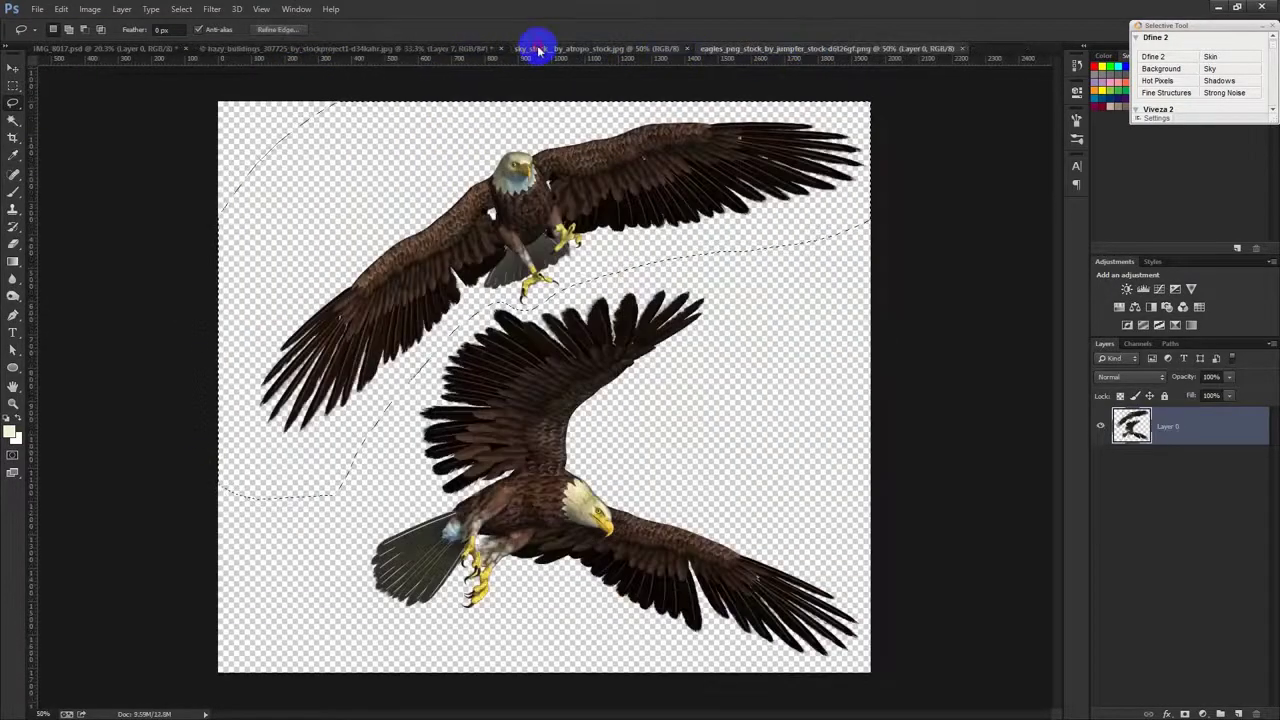
pyautogui.click(540, 48)
pyautogui.click(686, 48)
pyautogui.click(457, 48)
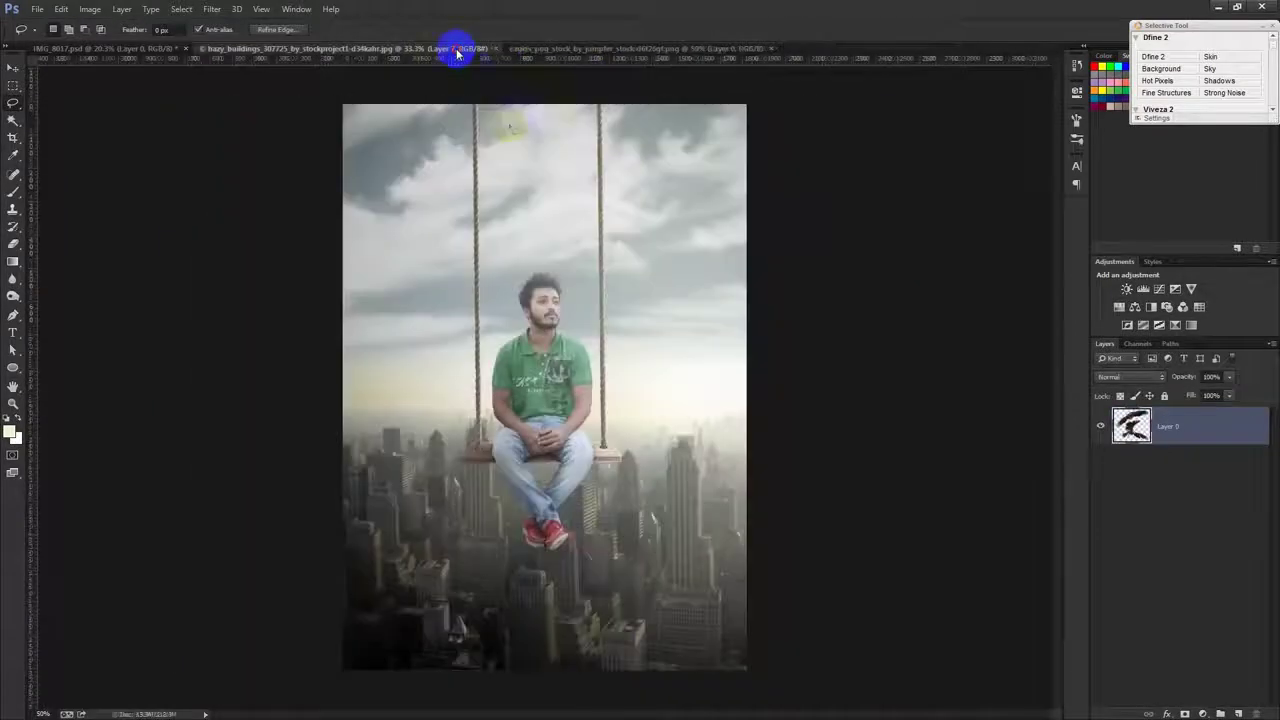
pyautogui.hotkey('ctrl', 'v')
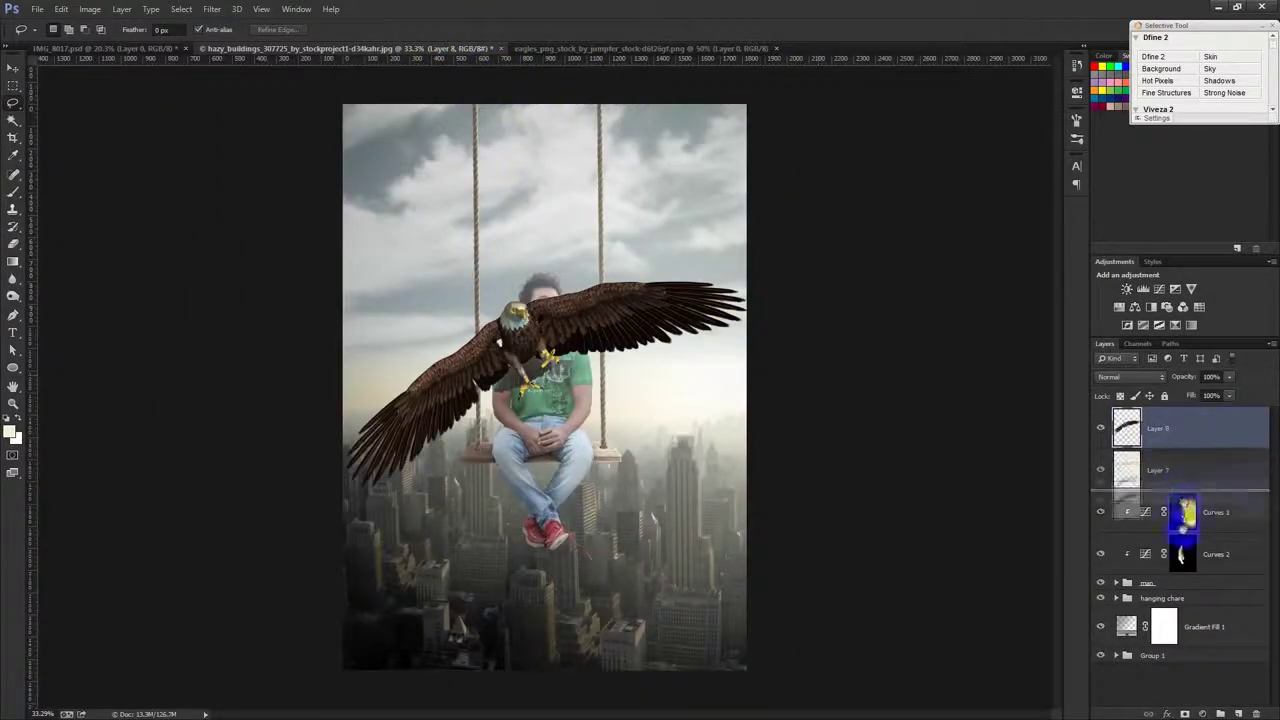
# Step: Move Layer 8 above Gradient Fill 1 and shrink the eagle into the upper-left sky
pyautogui.moveTo(1190, 430); pyautogui.dragTo(1167, 596)
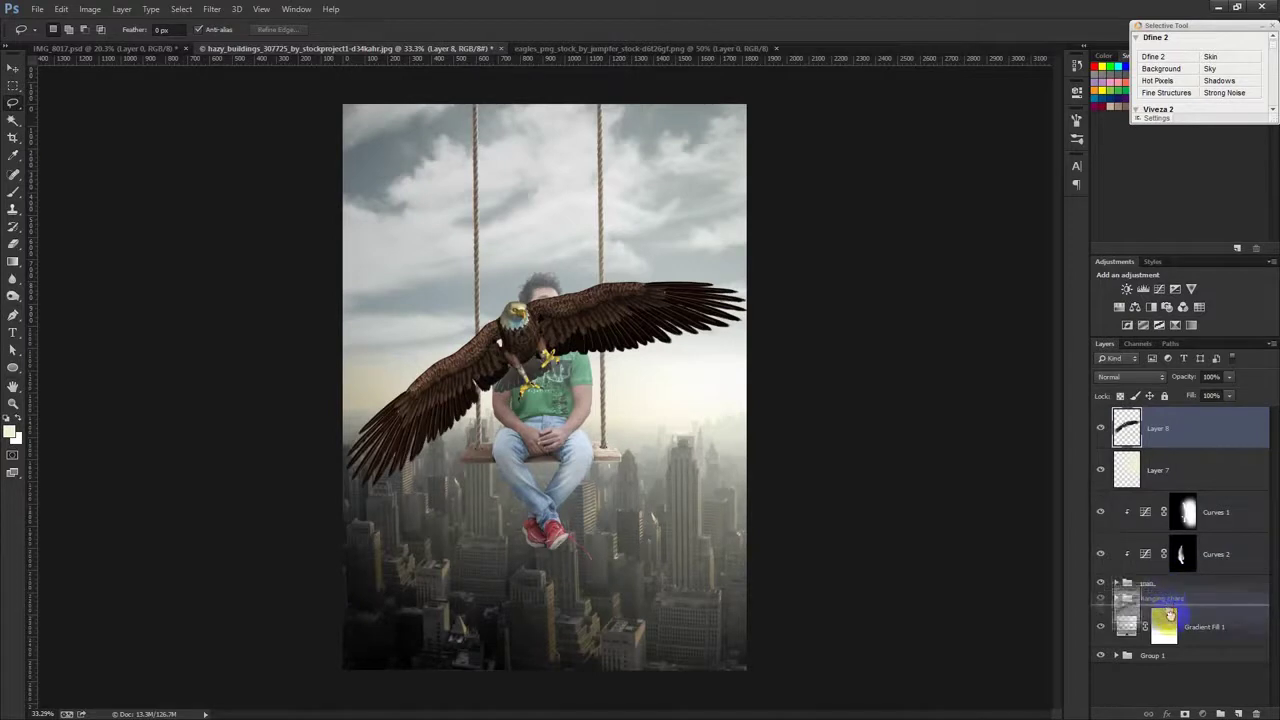
pyautogui.moveTo(1167, 596); pyautogui.dragTo(1166, 614)
pyautogui.hotkey('ctrl', 't')
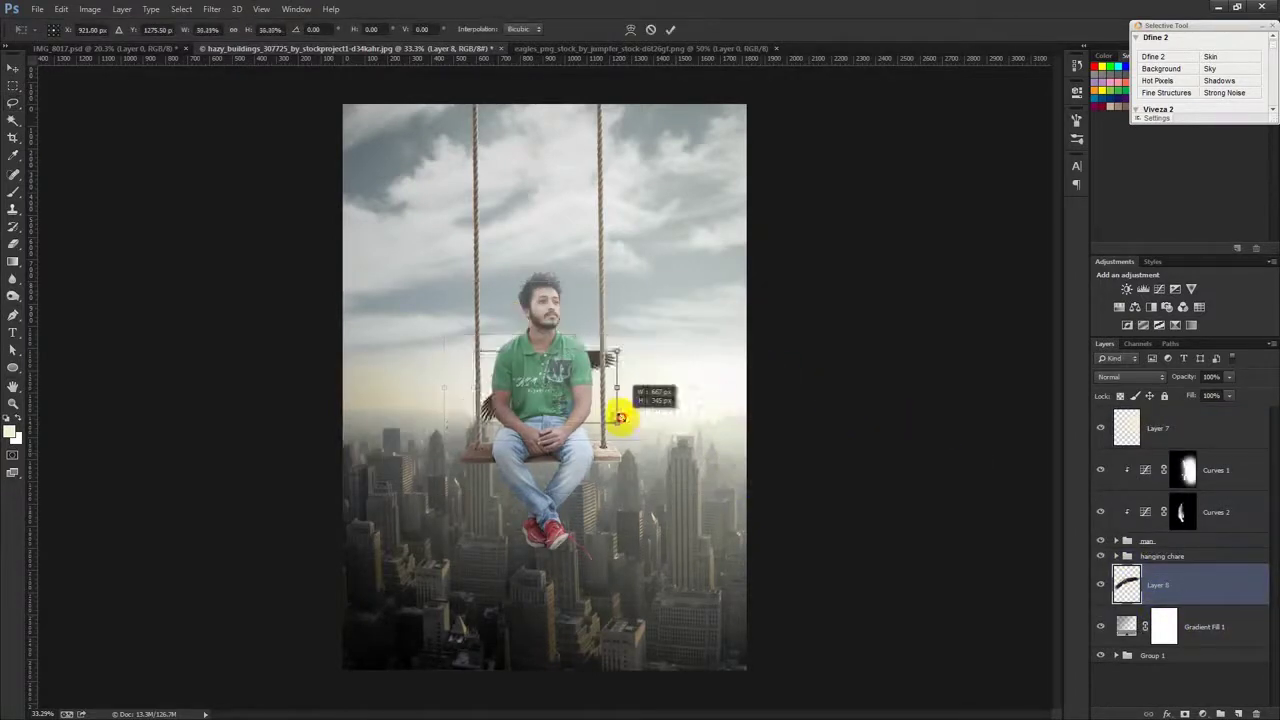
pyautogui.moveTo(733, 496)
pyautogui.mouseDown()
pyautogui.moveTo(585, 390)
pyautogui.moveTo(462, 252)
pyautogui.moveTo(457, 277)
pyautogui.moveTo(512, 316)
pyautogui.moveTo(493, 319)
pyautogui.moveTo(471, 514)
pyautogui.moveTo(446, 310)
pyautogui.moveTo(457, 249)
pyautogui.moveTo(462, 289)
pyautogui.mouseUp()
pyautogui.click(670, 30)
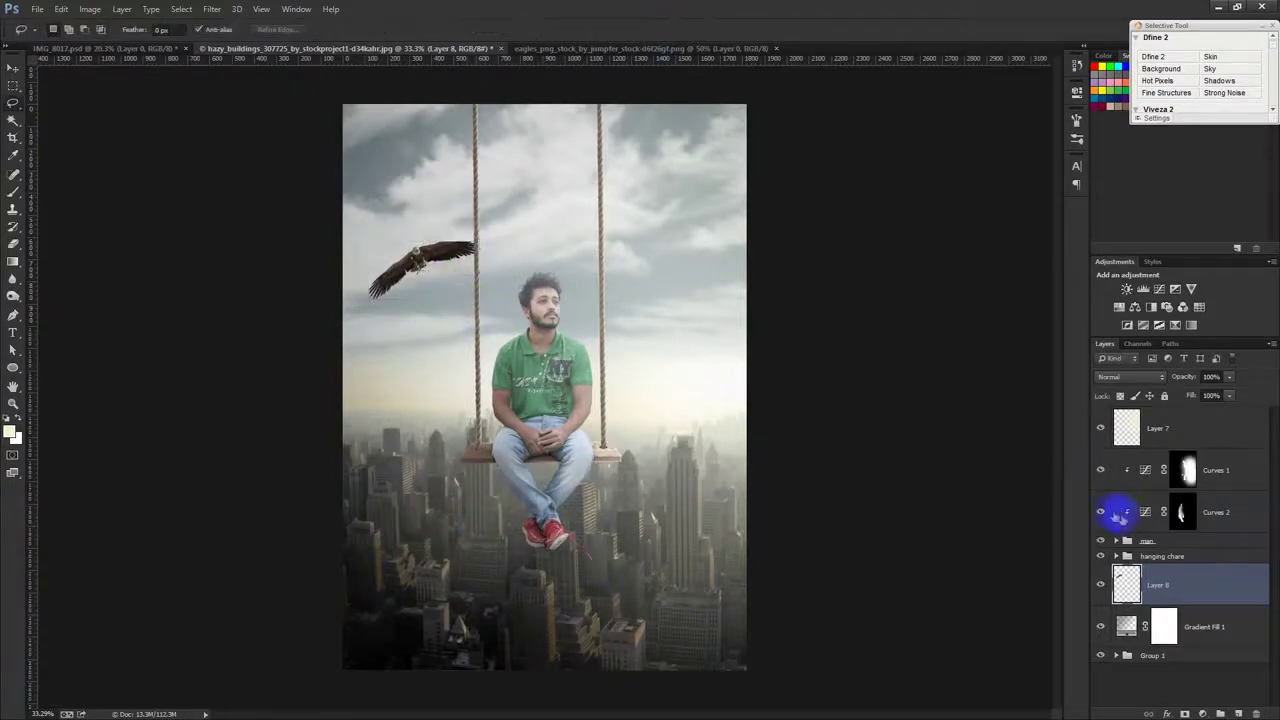
# Step: Brighten the eagle's midtones with a Curves adjustment
pyautogui.hotkey('ctrl', 'm')
pyautogui.moveTo(680, 405); pyautogui.dragTo(662, 351)
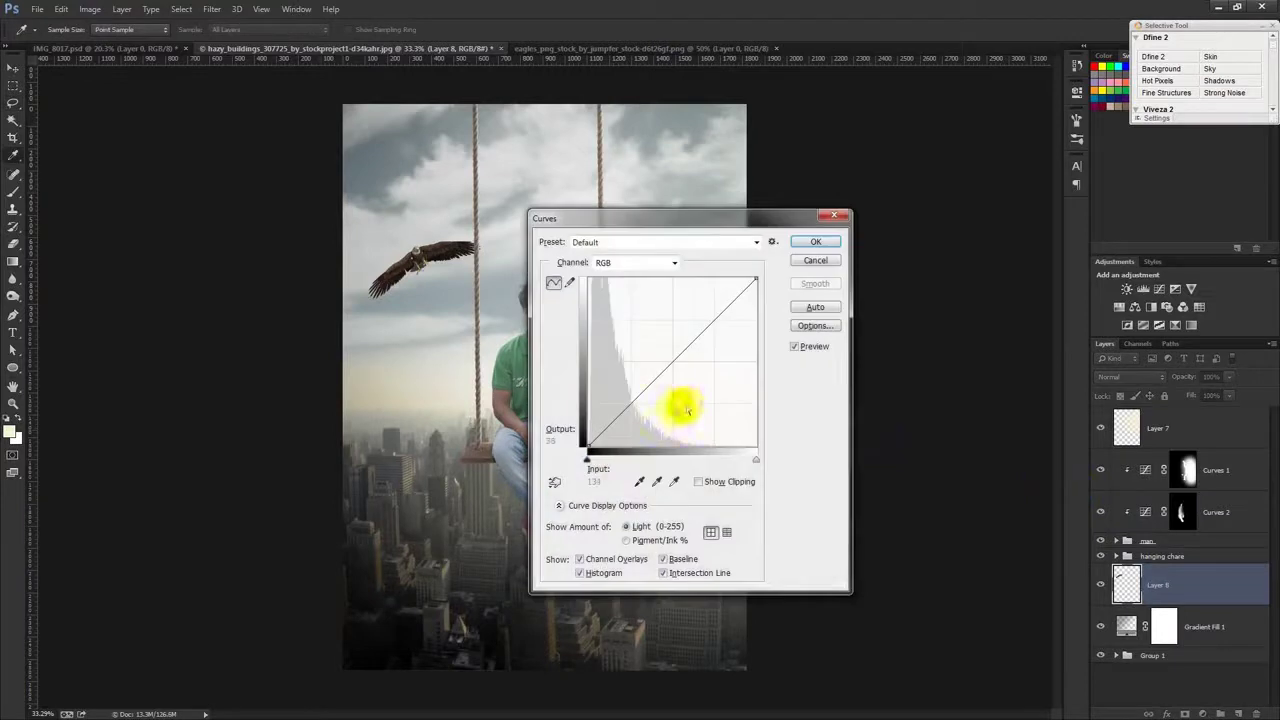
pyautogui.click(815, 242)
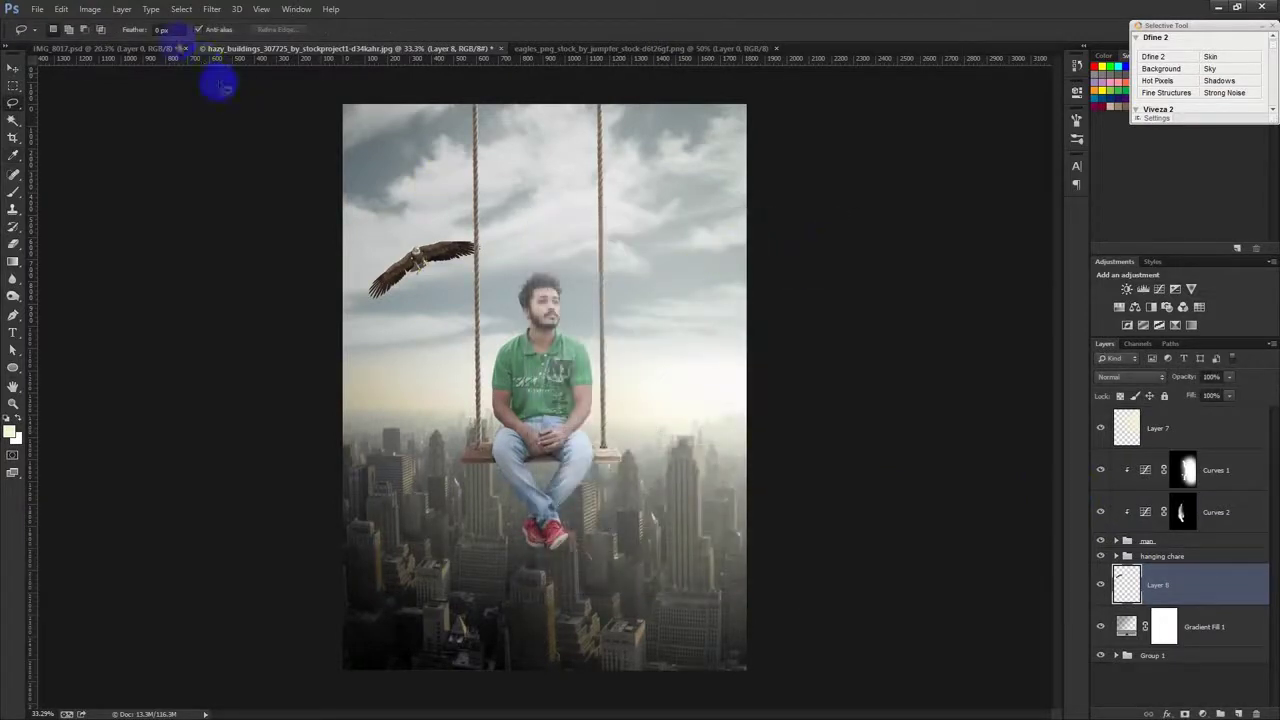
# Step: Shrink the eagle, flip it vertically and place it right of the man
pyautogui.hotkey('ctrl', 't')
pyautogui.moveTo(479, 240)
pyautogui.mouseDown()
pyautogui.moveTo(421, 323)
pyautogui.moveTo(423, 345)
pyautogui.moveTo(671, 330)
pyautogui.moveTo(737, 445)
pyautogui.moveTo(736, 378)
pyautogui.mouseUp()
pyautogui.rightClick(670, 337)
pyautogui.click(722, 547)
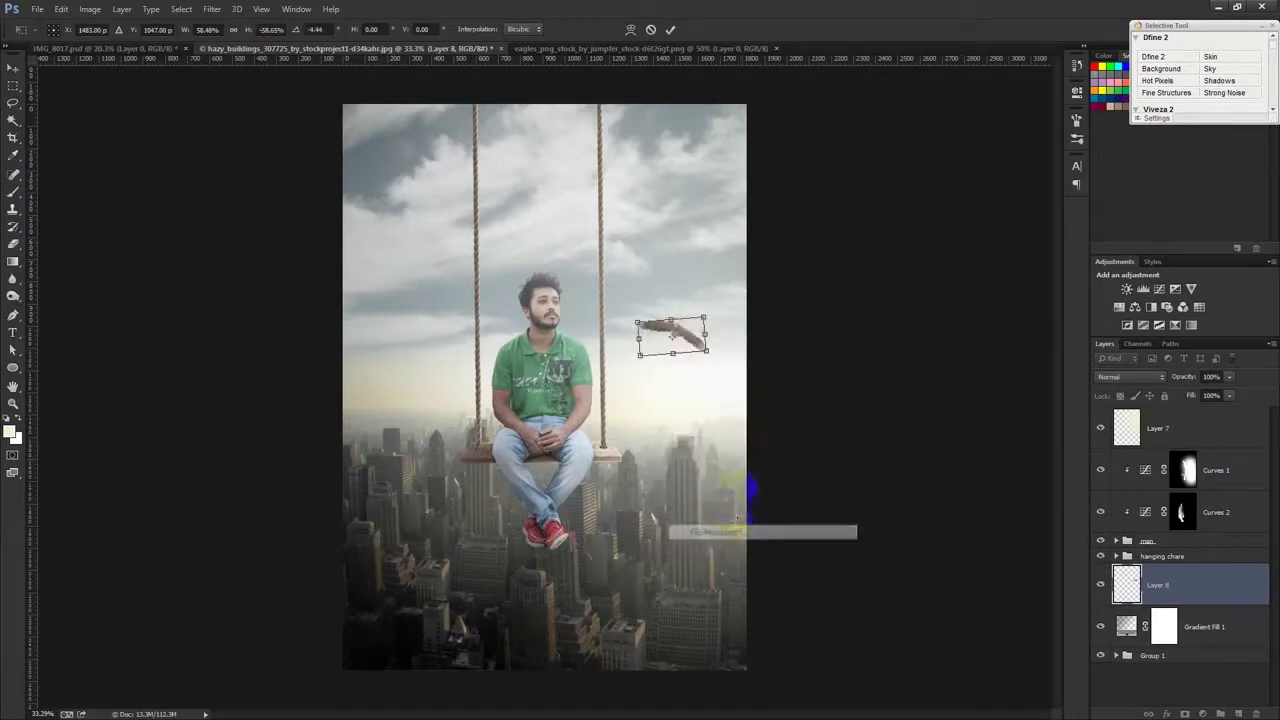
pyautogui.moveTo(707, 360)
pyautogui.mouseDown()
pyautogui.moveTo(728, 364)
pyautogui.moveTo(700, 359)
pyautogui.mouseUp()
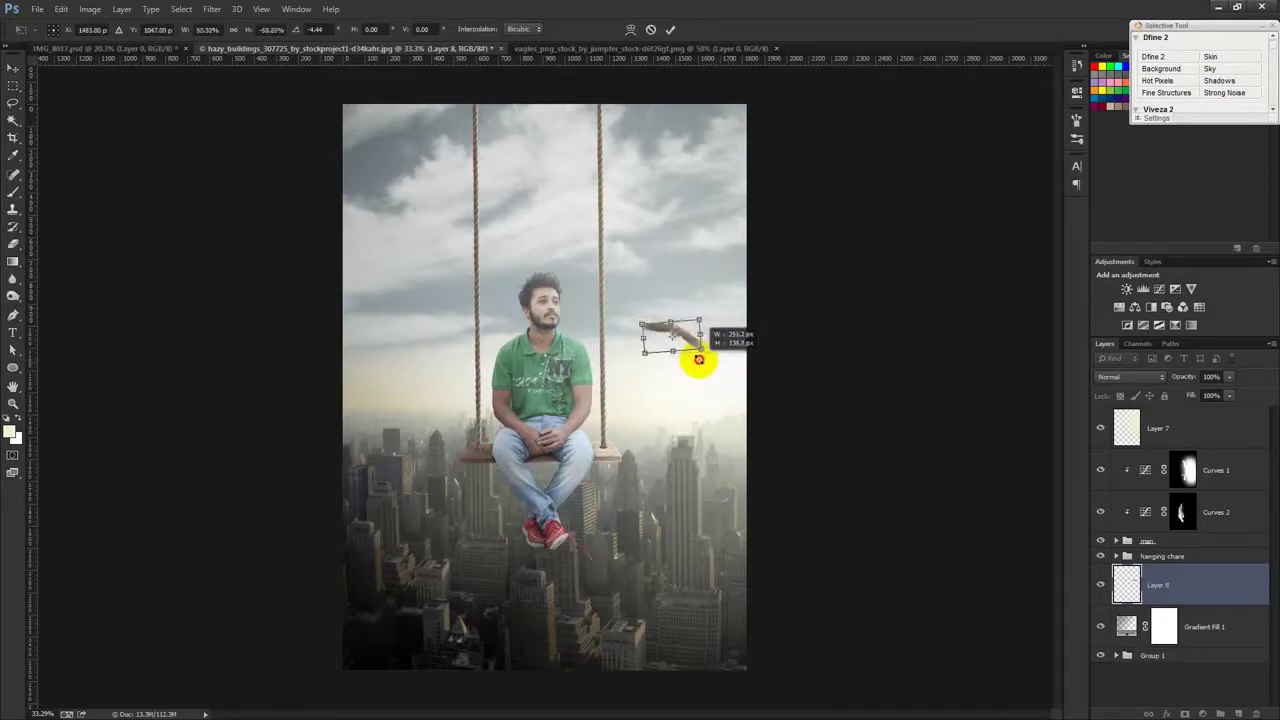
pyautogui.moveTo(700, 359); pyautogui.dragTo(697, 357)
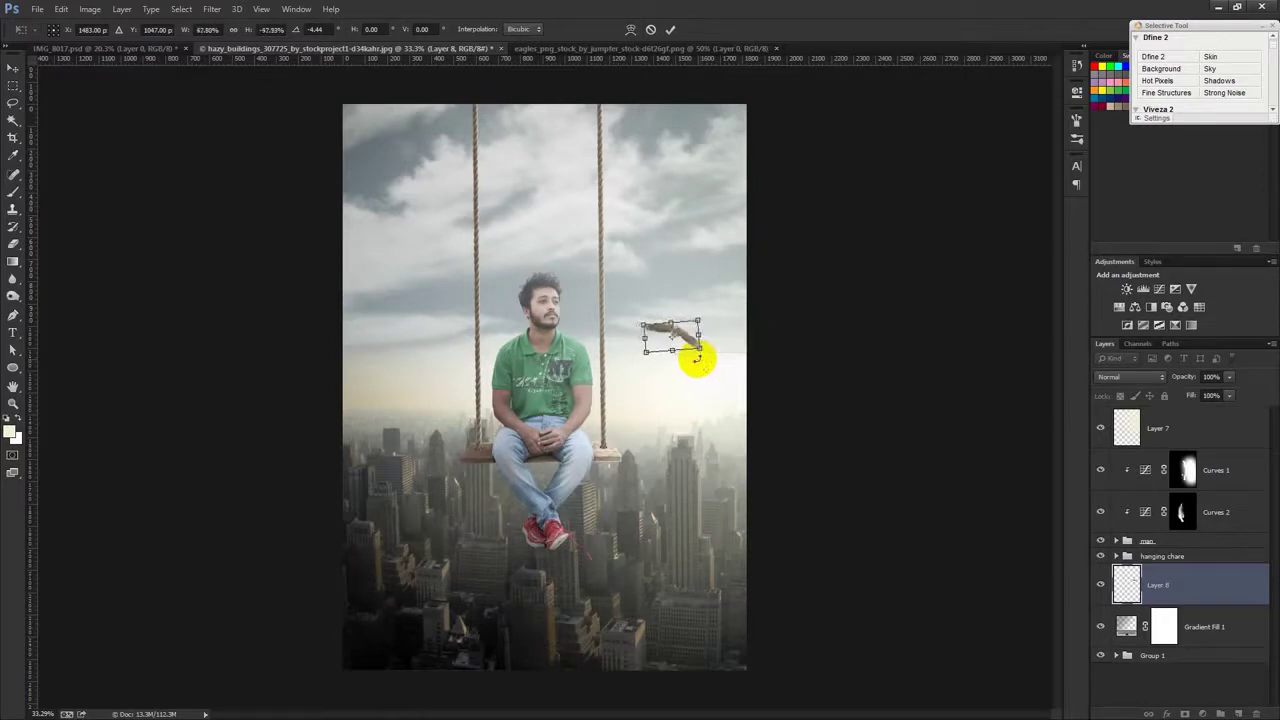
pyautogui.press('Return')
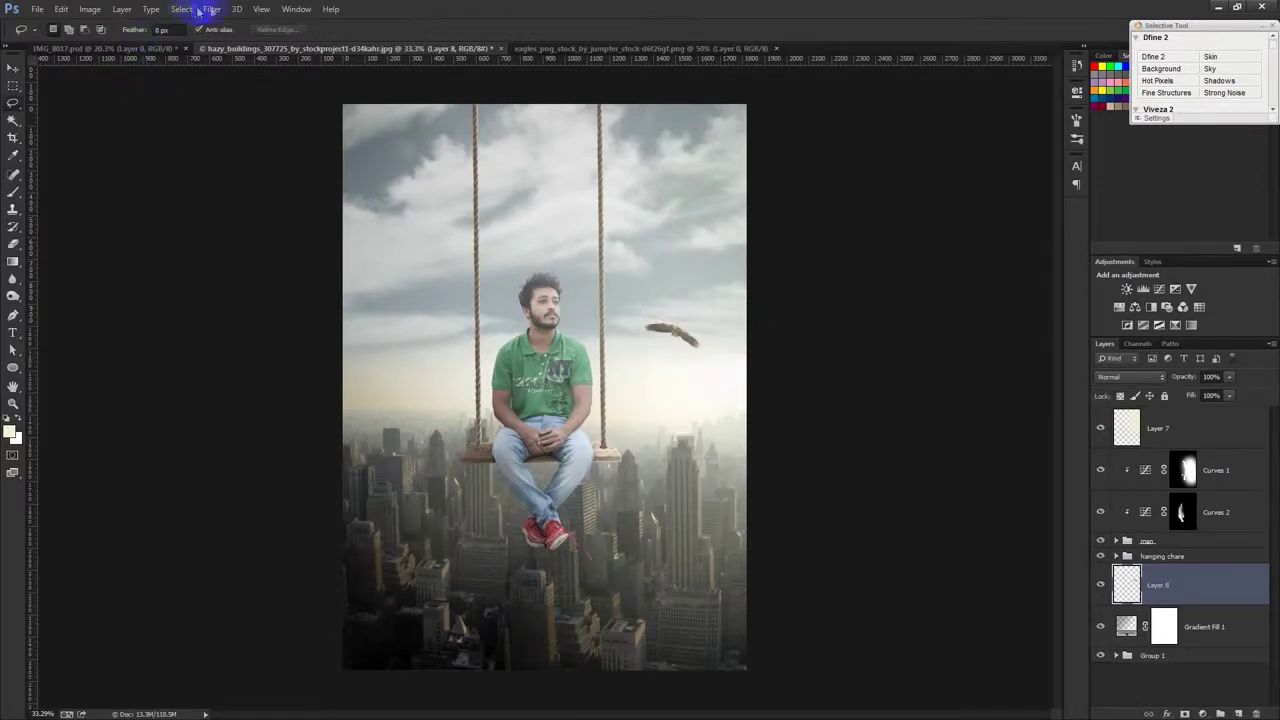
# Step: Soften the eagle with a small Gaussian Blur and Alt-drag a copy left of the man
pyautogui.click(212, 9)
pyautogui.click(445, 257)
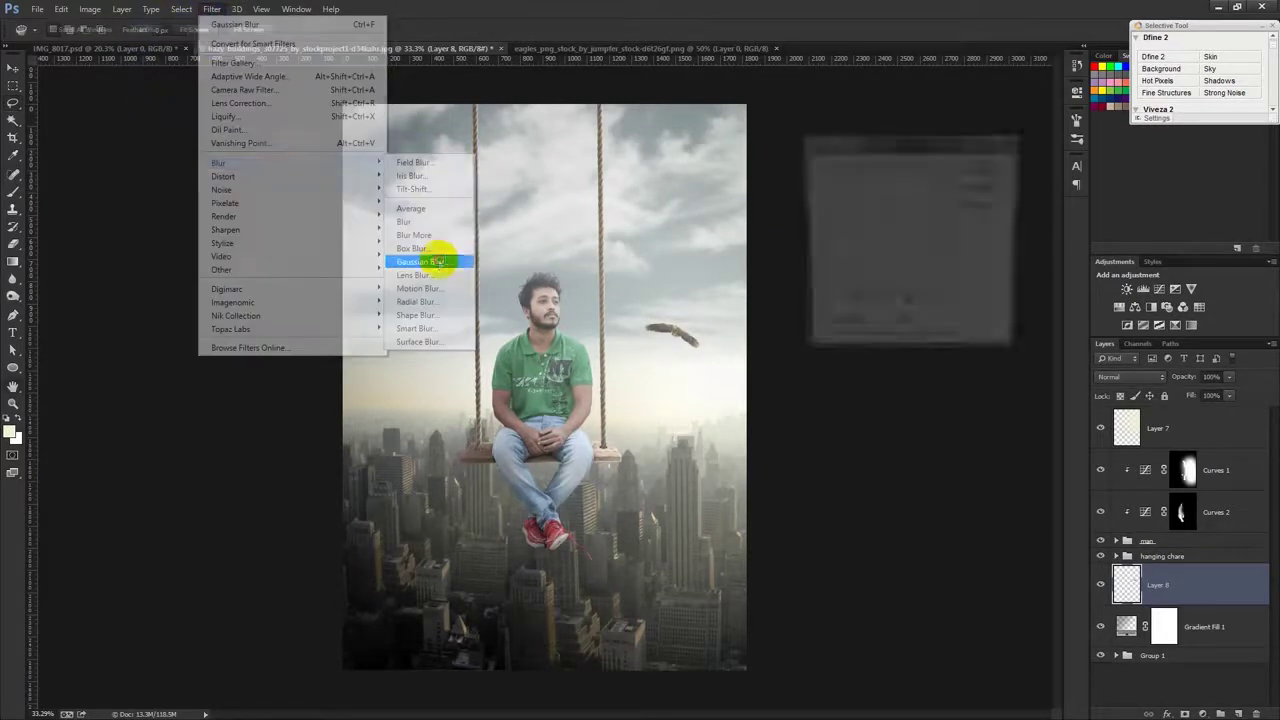
pyautogui.moveTo(821, 344); pyautogui.dragTo(826, 347)
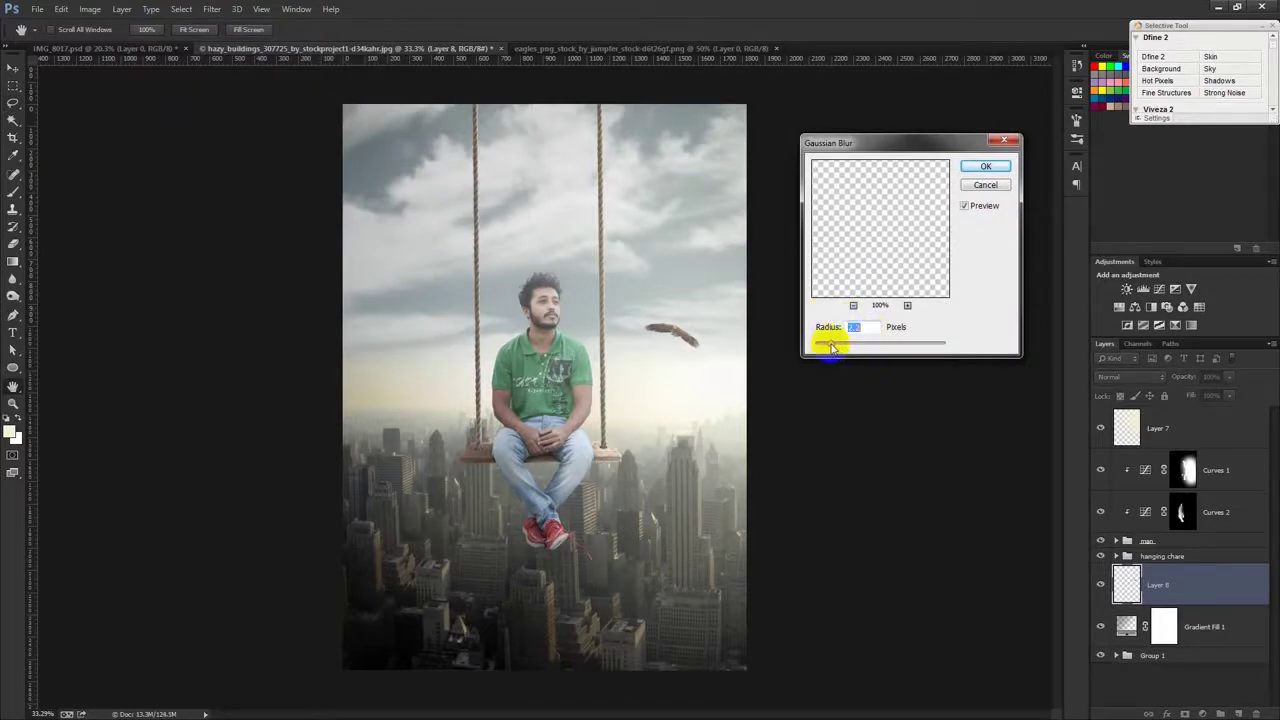
pyautogui.click(983, 166)
pyautogui.click(13, 68)
pyautogui.moveTo(677, 395); pyautogui.dragTo(472, 425)
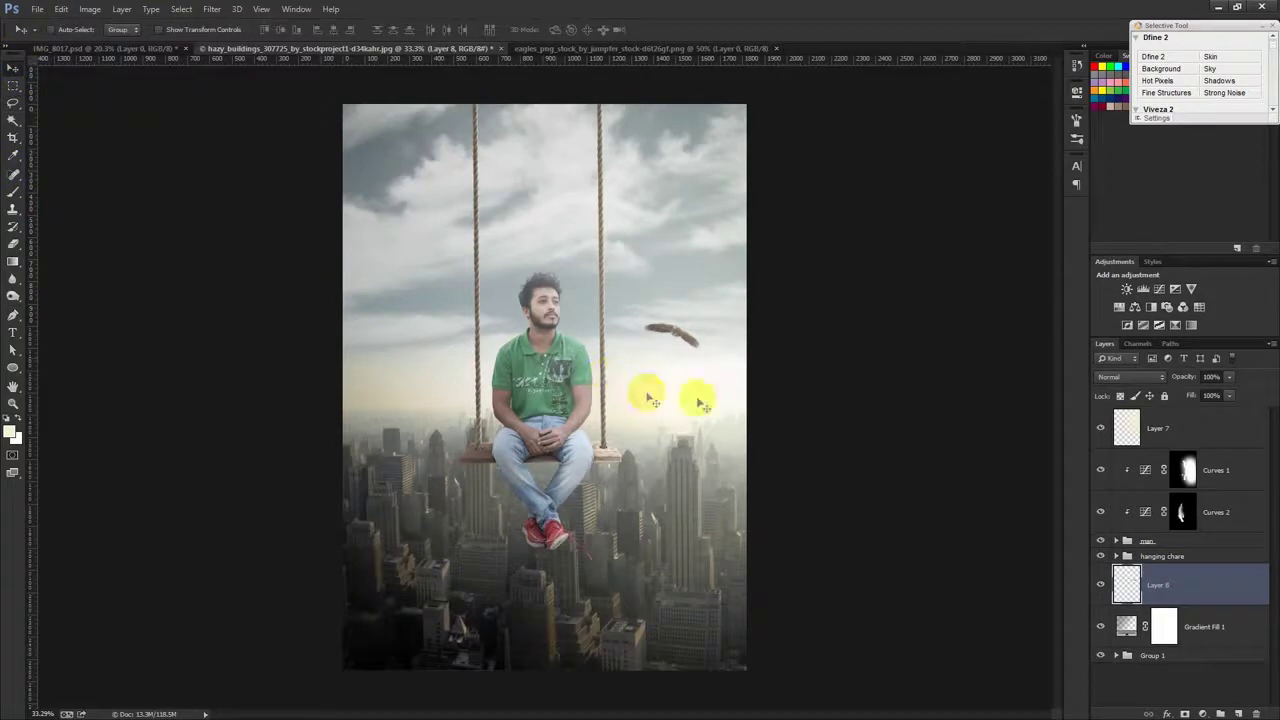
# Step: Flip the eagle copy horizontally, shrink it and move it down above the skyline
pyautogui.hotkey('ctrl', 't')
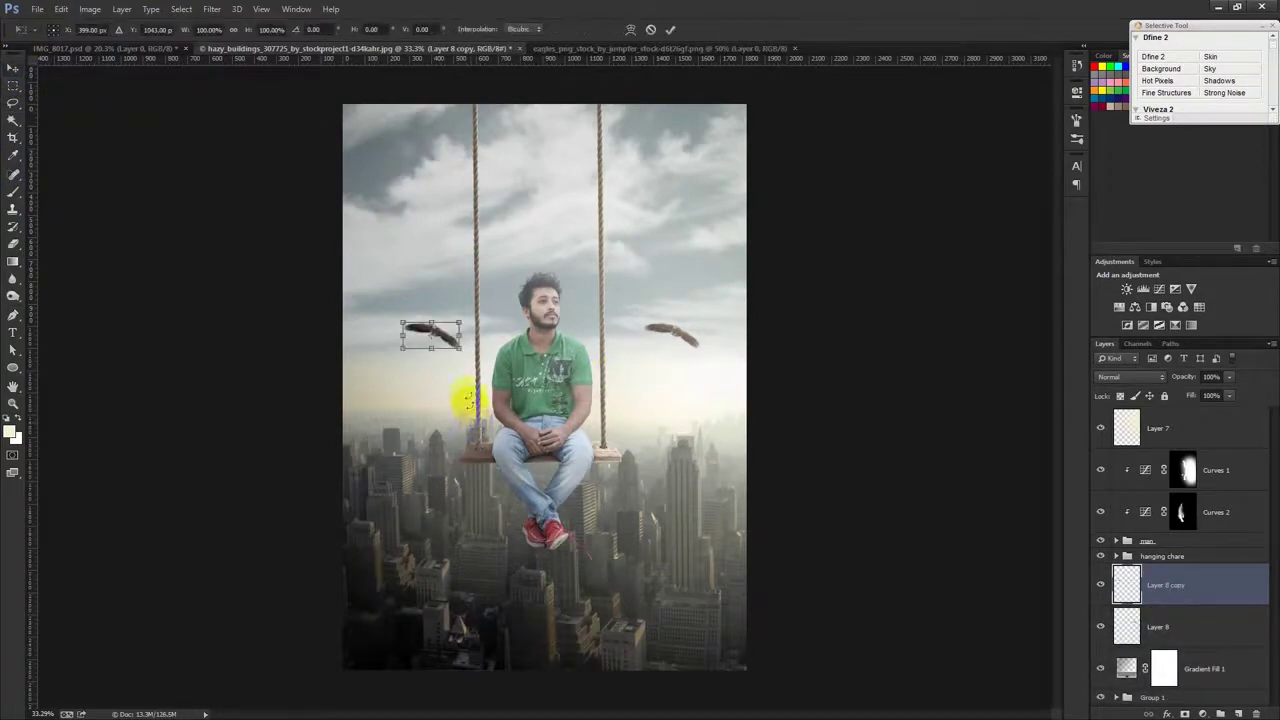
pyautogui.rightClick(445, 355)
pyautogui.click(493, 549)
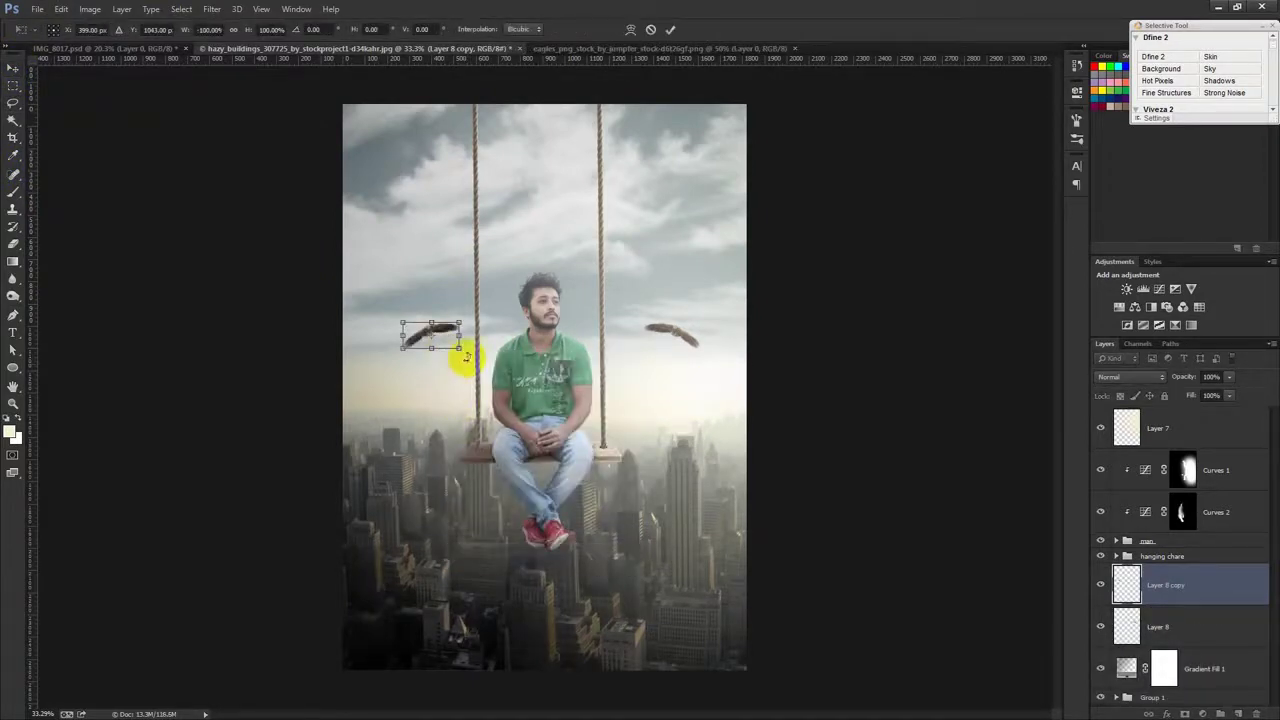
pyautogui.moveTo(458, 347); pyautogui.dragTo(438, 336)
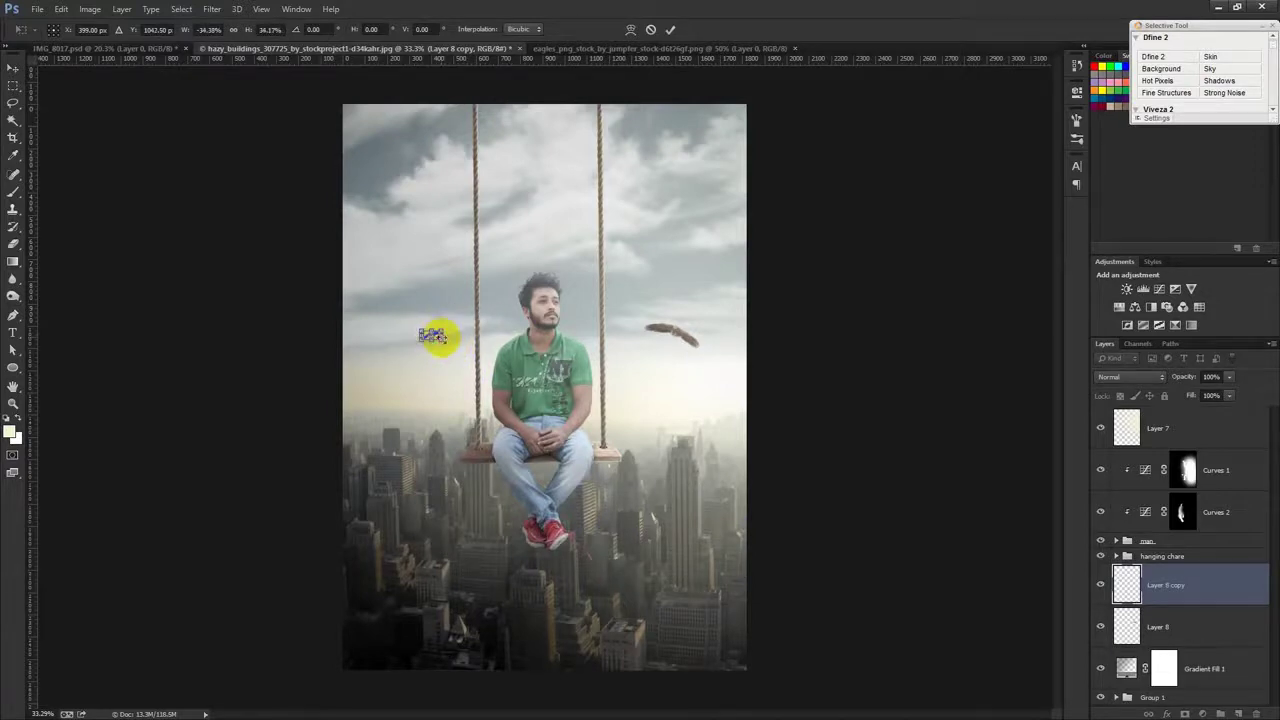
pyautogui.press('Return')
pyautogui.moveTo(443, 357)
pyautogui.mouseDown()
pyautogui.moveTo(462, 472)
pyautogui.moveTo(438, 406)
pyautogui.mouseUp()
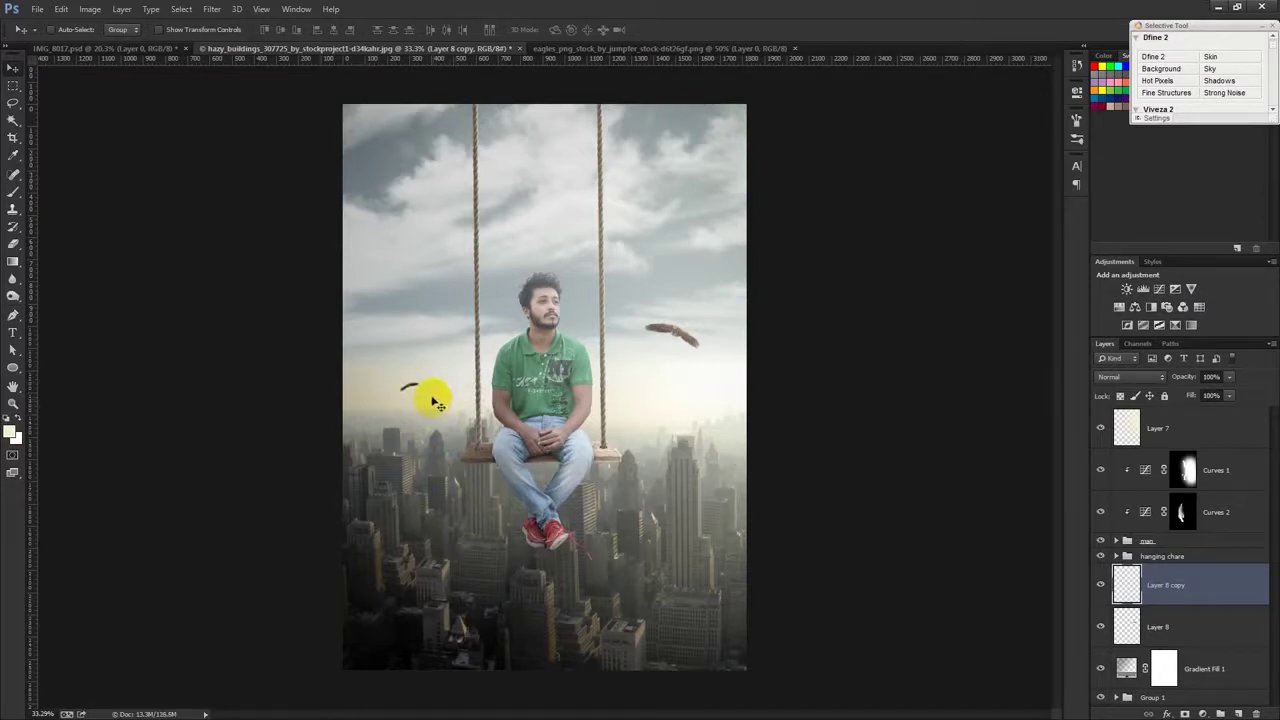
# Step: Brighten the copy with Curves, blur it slightly, and drag in a large spread-wing eagle
pyautogui.hotkey('ctrl', 'm')
pyautogui.moveTo(756, 278)
pyautogui.mouseDown()
pyautogui.moveTo(686, 272)
pyautogui.moveTo(721, 279)
pyautogui.mouseUp()
pyautogui.moveTo(686, 366); pyautogui.dragTo(642, 354)
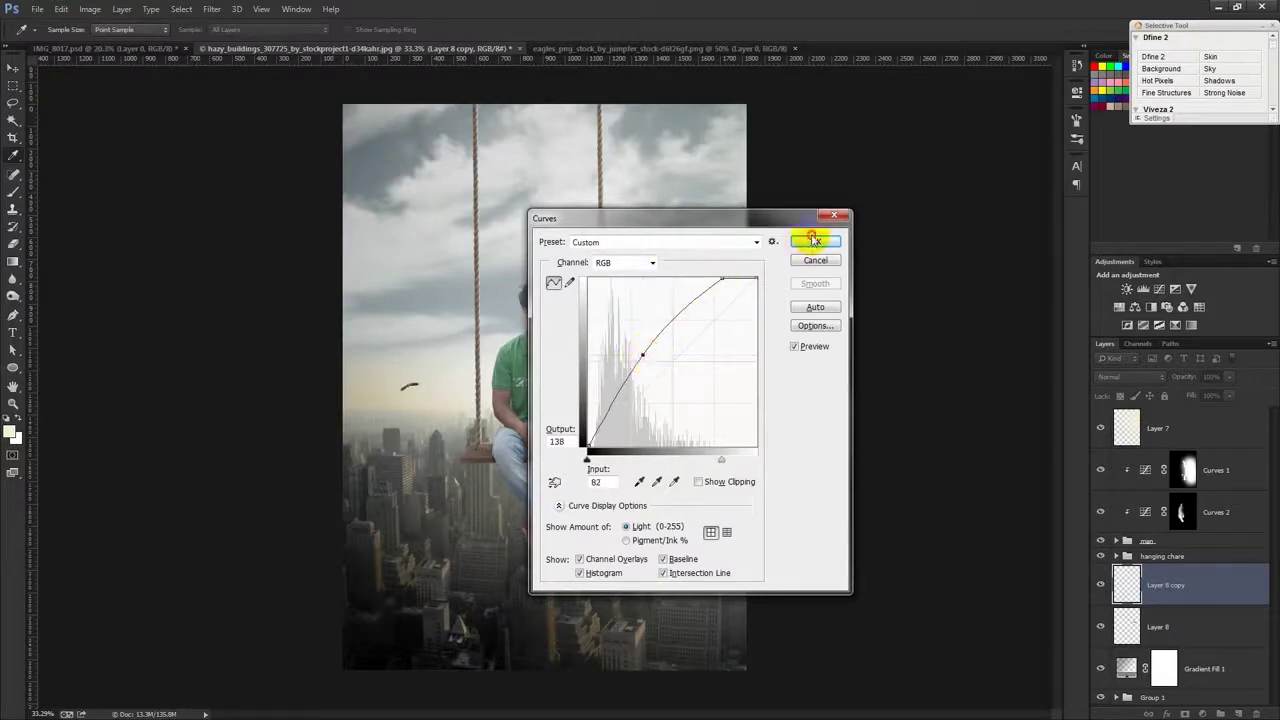
pyautogui.click(815, 241)
pyautogui.click(212, 9)
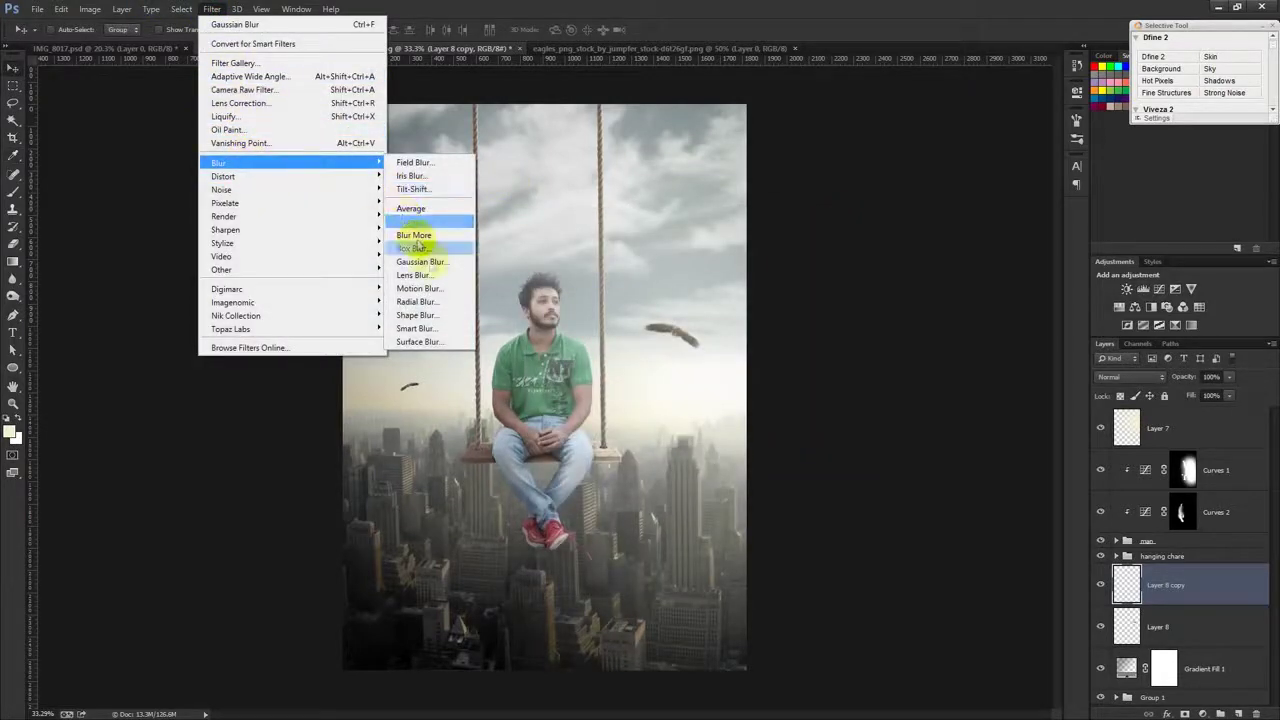
pyautogui.click(420, 261)
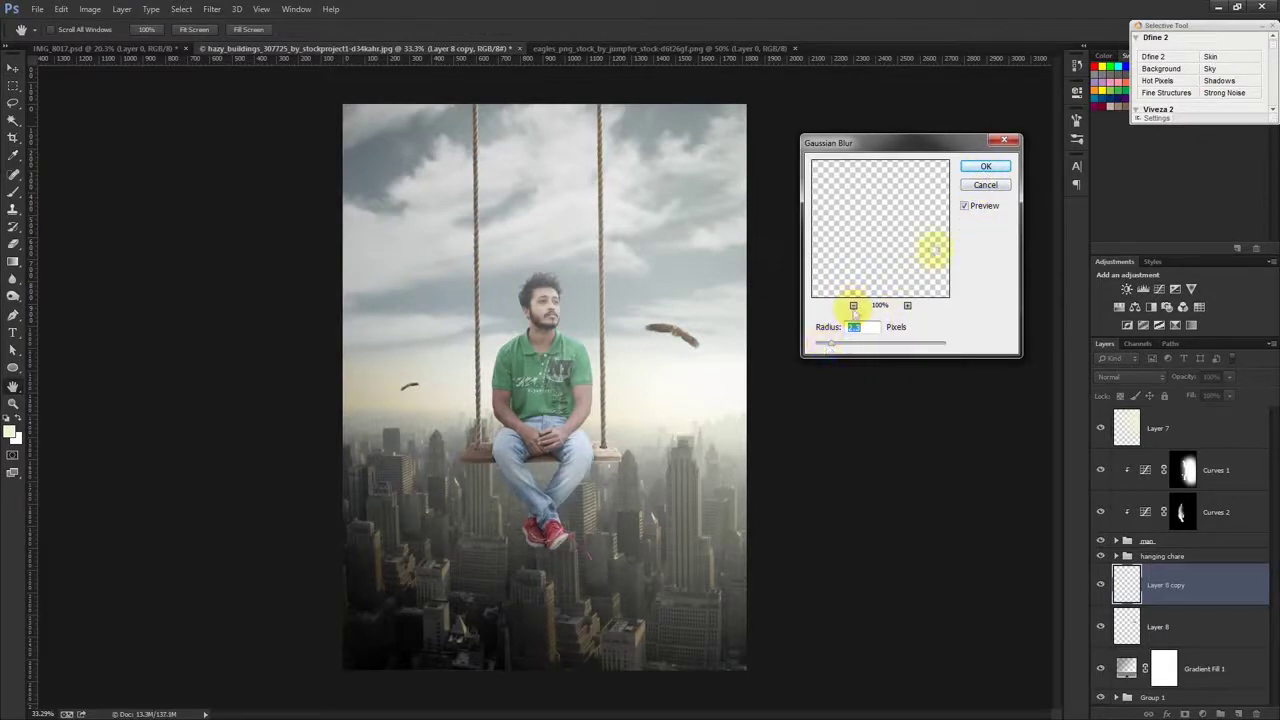
pyautogui.click(1000, 169)
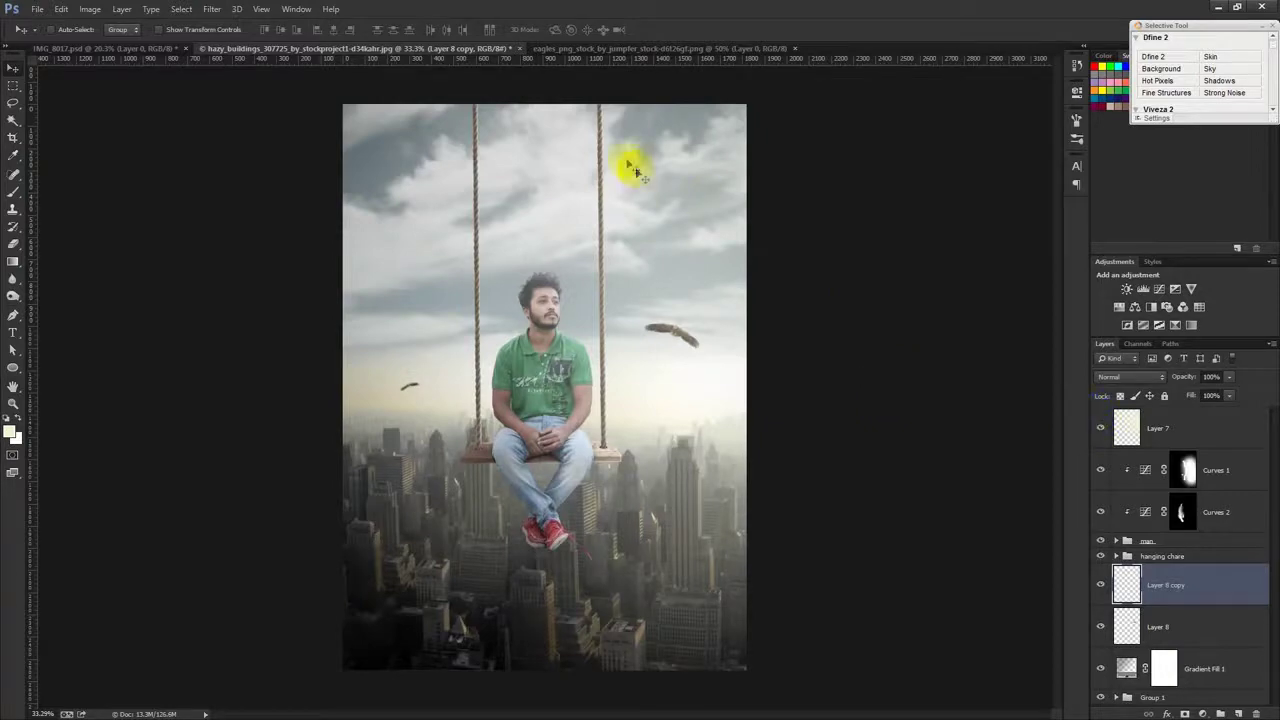
pyautogui.moveTo(683, 52)
pyautogui.mouseDown()
pyautogui.moveTo(385, 52)
pyautogui.moveTo(655, 365)
pyautogui.mouseUp()
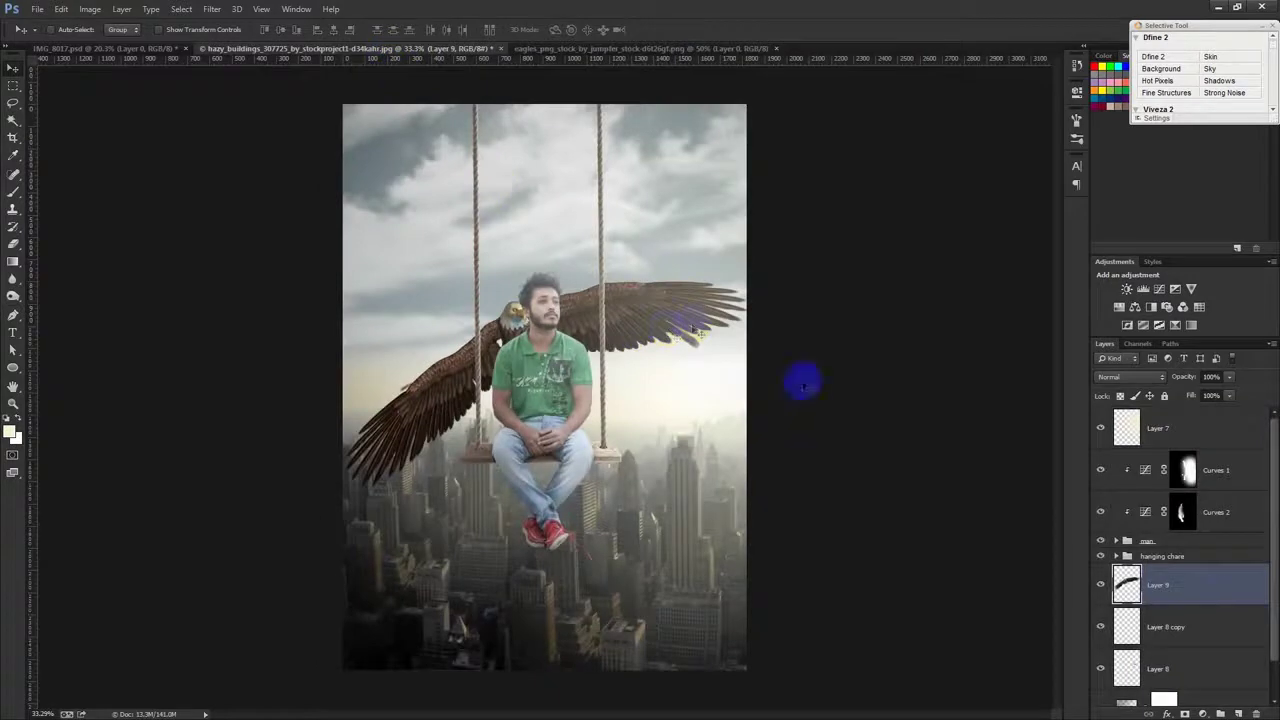
# Step: Place the new eagle over the man and move Layer 9 above the curves adjustments
pyautogui.moveTo(857, 503); pyautogui.dragTo(957, 609)
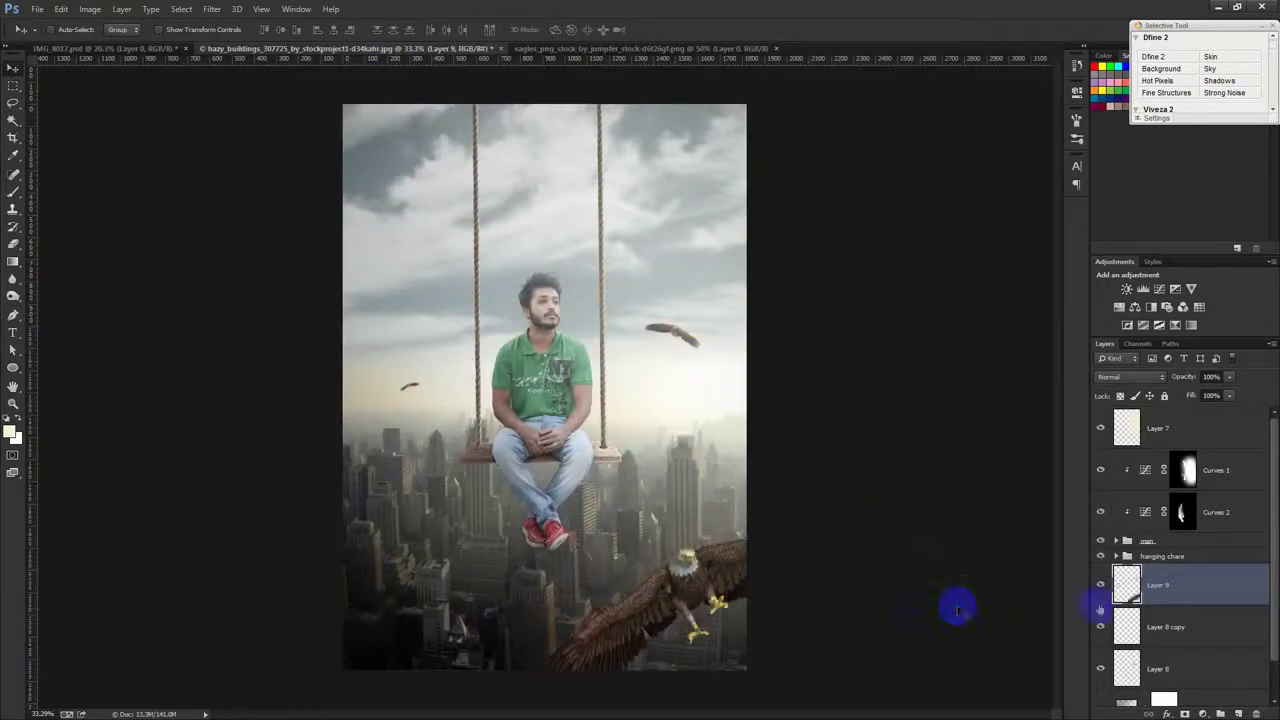
pyautogui.moveTo(957, 508)
pyautogui.mouseDown()
pyautogui.moveTo(786, 119)
pyautogui.moveTo(612, 146)
pyautogui.moveTo(624, 145)
pyautogui.mouseUp()
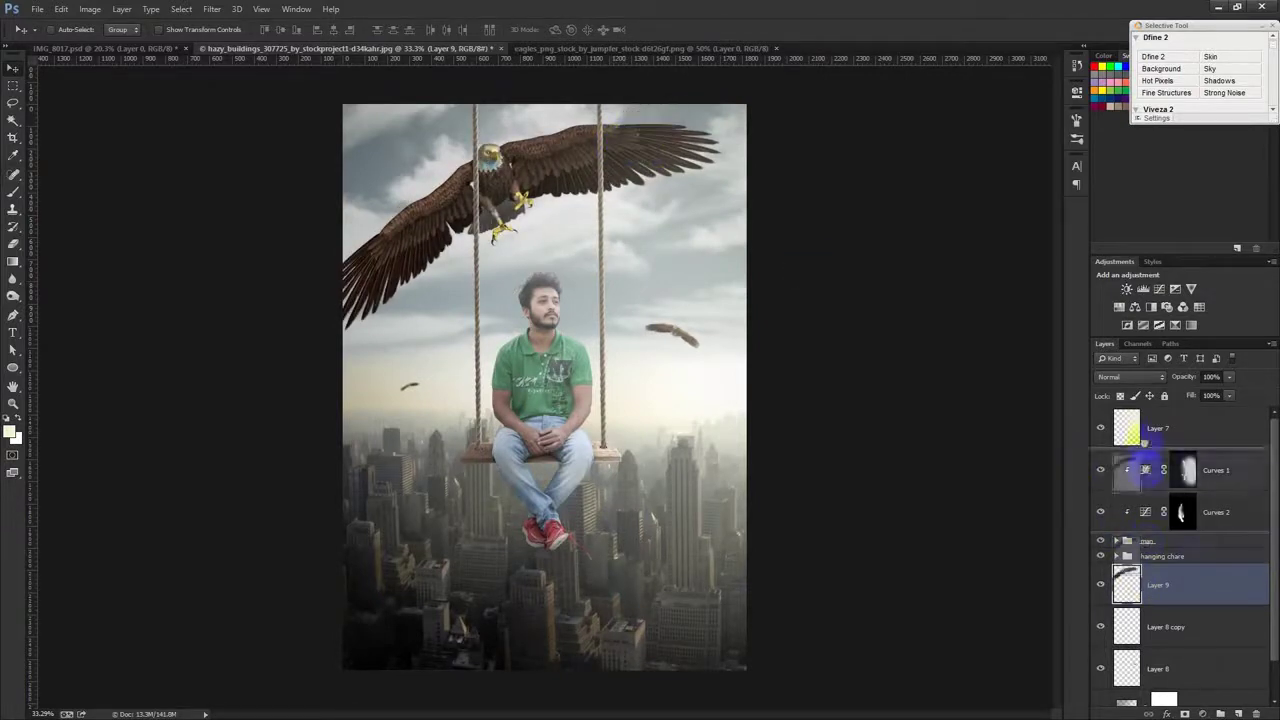
pyautogui.moveTo(1122, 537); pyautogui.dragTo(1155, 450)
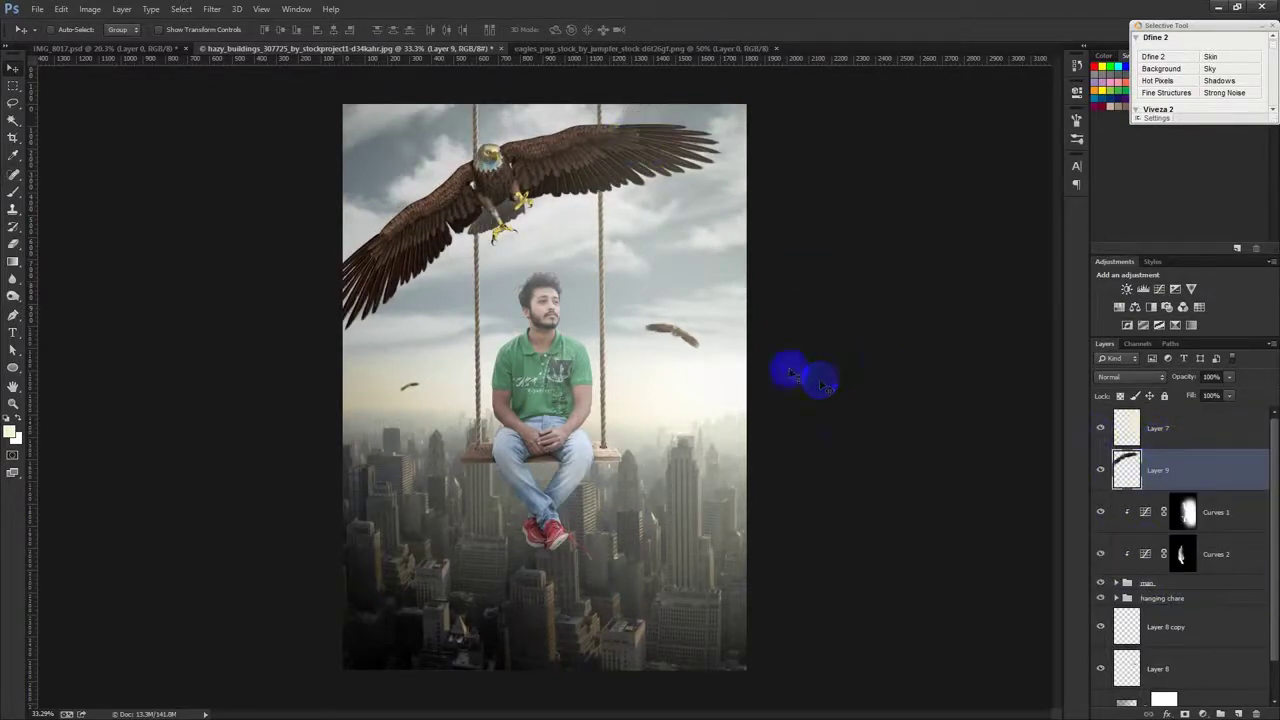
# Step: Scale down and rotate the eagle about 41° so one wing enters from the left
pyautogui.hotkey('ctrl', 't')
pyautogui.moveTo(725, 333)
pyautogui.mouseDown()
pyautogui.moveTo(646, 263)
pyautogui.moveTo(586, 237)
pyautogui.moveTo(543, 249)
pyautogui.moveTo(430, 575)
pyautogui.moveTo(651, 491)
pyautogui.moveTo(563, 549)
pyautogui.moveTo(769, 597)
pyautogui.moveTo(932, 460)
pyautogui.mouseUp()
pyautogui.moveTo(808, 562)
pyautogui.mouseDown()
pyautogui.moveTo(988, 200)
pyautogui.moveTo(983, 163)
pyautogui.moveTo(997, 503)
pyautogui.moveTo(323, 143)
pyautogui.moveTo(363, 262)
pyautogui.moveTo(362, 676)
pyautogui.moveTo(763, 651)
pyautogui.moveTo(948, 523)
pyautogui.moveTo(491, 229)
pyautogui.moveTo(543, 194)
pyautogui.moveTo(557, 157)
pyautogui.moveTo(831, 126)
pyautogui.moveTo(694, 161)
pyautogui.moveTo(748, 145)
pyautogui.mouseUp()
pyautogui.moveTo(609, 233)
pyautogui.mouseDown()
pyautogui.moveTo(731, 166)
pyautogui.moveTo(696, 182)
pyautogui.mouseUp()
pyautogui.moveTo(680, 309)
pyautogui.mouseDown()
pyautogui.moveTo(813, 210)
pyautogui.moveTo(309, 206)
pyautogui.moveTo(334, 134)
pyautogui.moveTo(346, 158)
pyautogui.mouseUp()
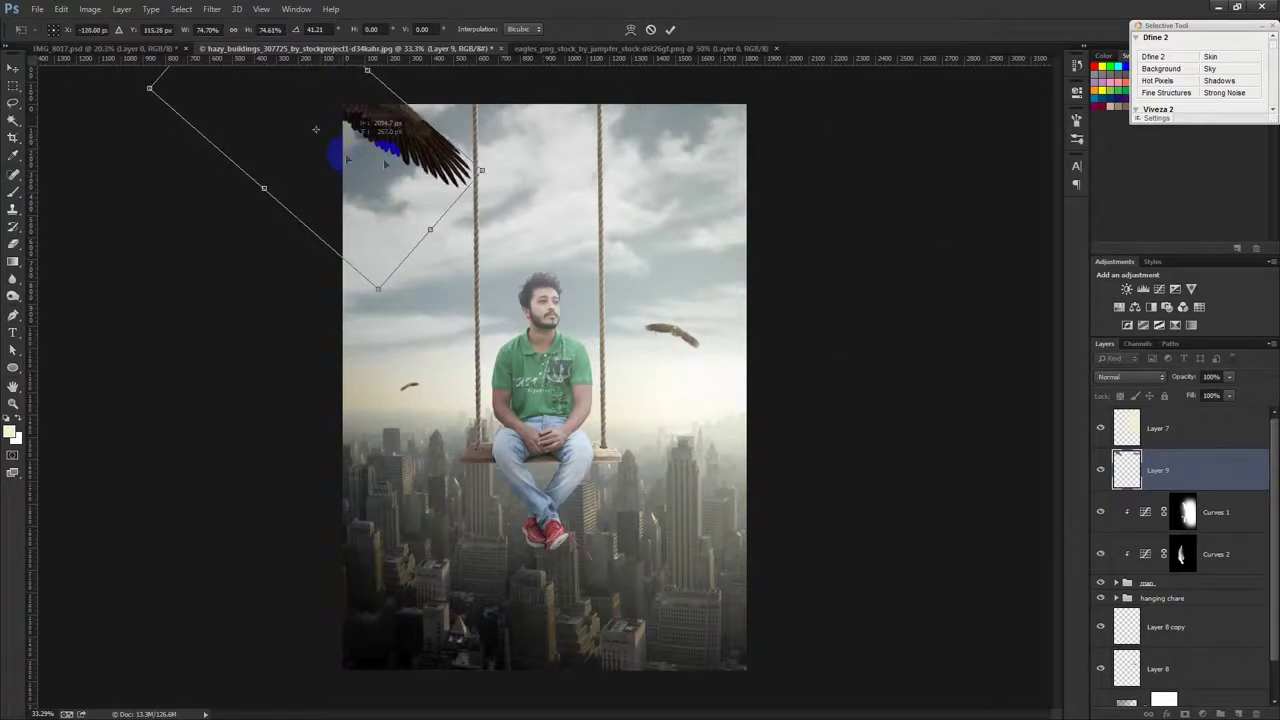
pyautogui.moveTo(478, 160)
pyautogui.mouseDown()
pyautogui.moveTo(491, 157)
pyautogui.moveTo(403, 455)
pyautogui.moveTo(395, 268)
pyautogui.mouseUp()
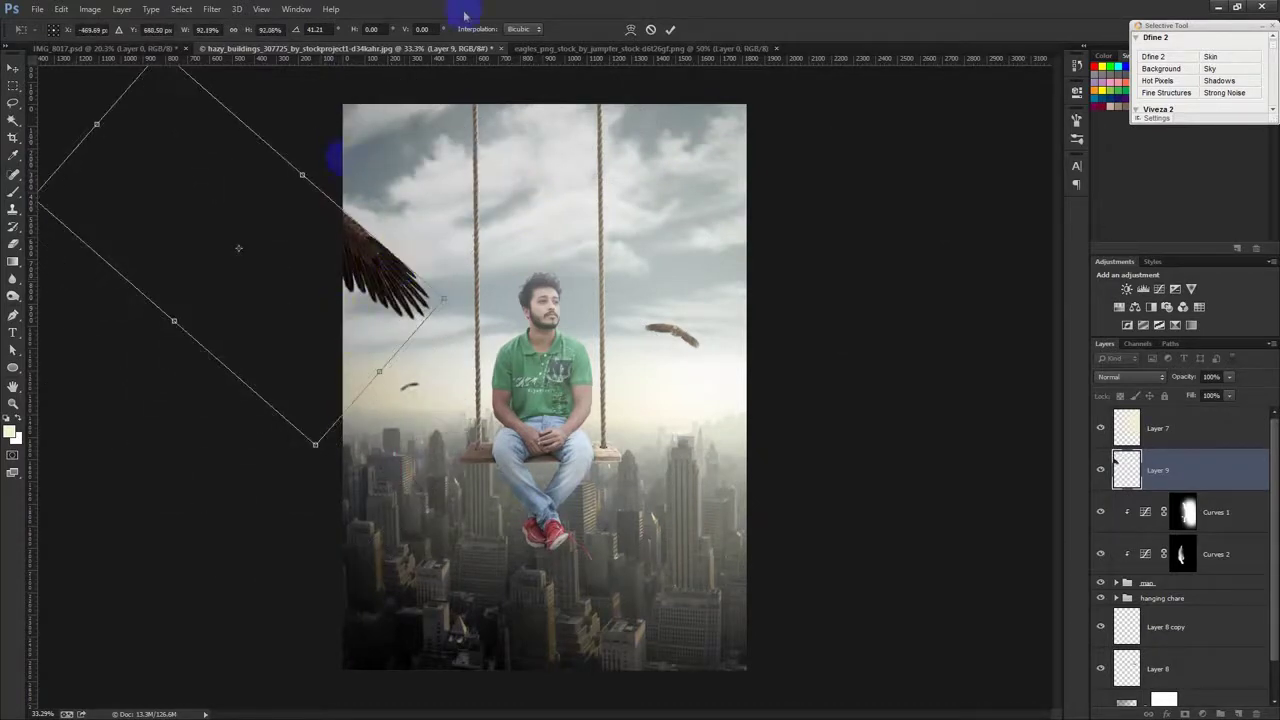
pyautogui.click(673, 30)
pyautogui.click(212, 9)
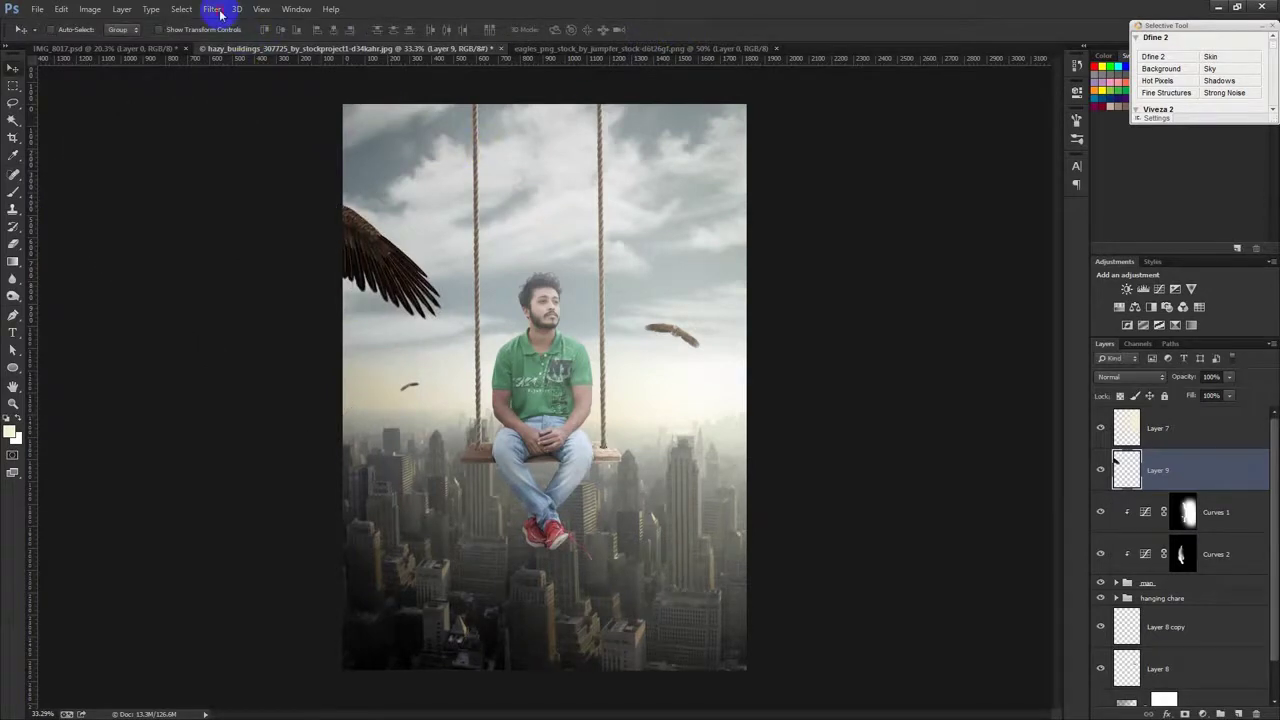
# Step: Apply a strong Gaussian Blur to the eagle and move it along the bottom foreground
pyautogui.click(445, 256)
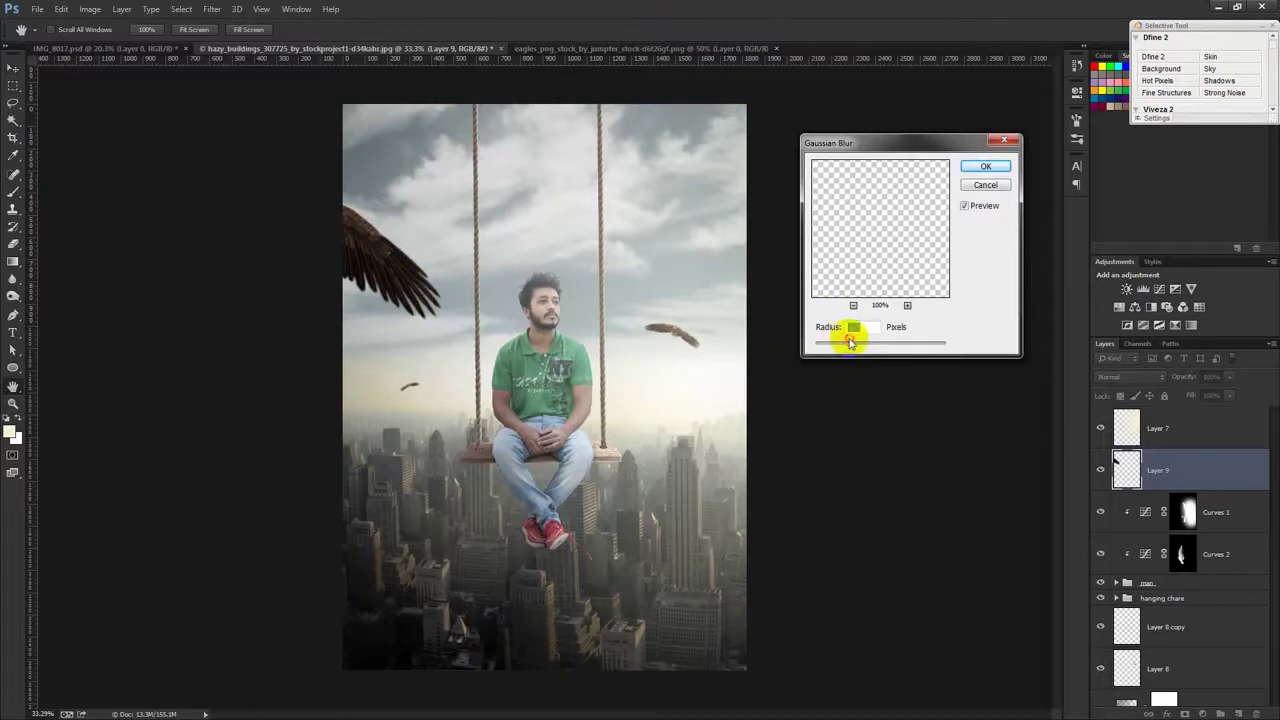
pyautogui.moveTo(850, 340); pyautogui.dragTo(851, 341)
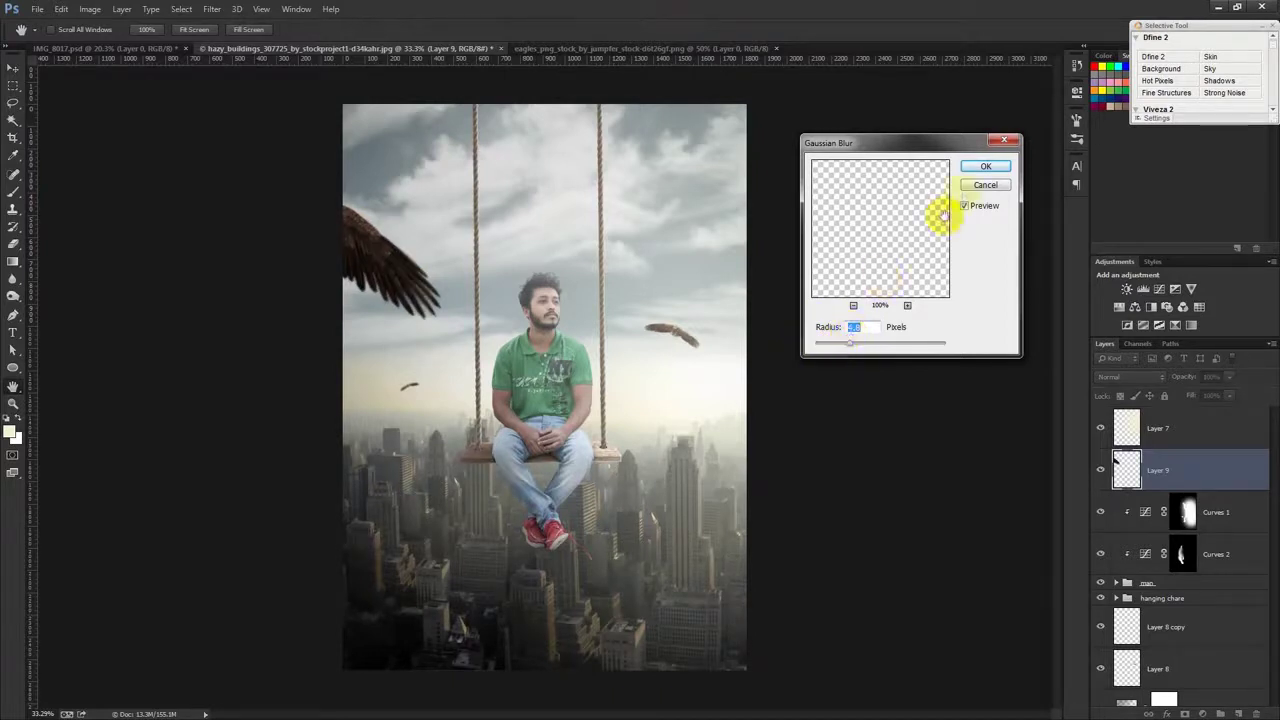
pyautogui.click(988, 166)
pyautogui.press('v')
pyautogui.moveTo(380, 337)
pyautogui.mouseDown()
pyautogui.moveTo(753, 318)
pyautogui.moveTo(703, 665)
pyautogui.moveTo(605, 665)
pyautogui.mouseUp()
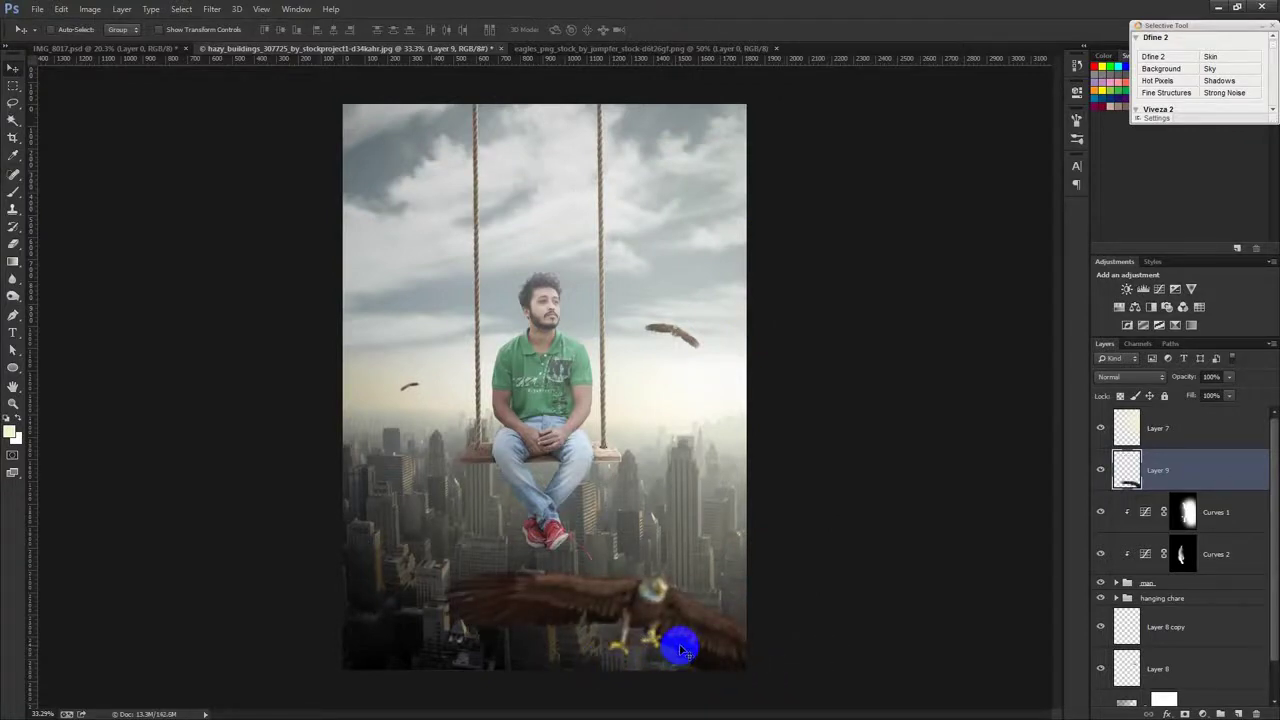
pyautogui.moveTo(679, 649)
pyautogui.mouseDown()
pyautogui.moveTo(443, 622)
pyautogui.moveTo(694, 629)
pyautogui.moveTo(713, 651)
pyautogui.mouseUp()
# Step: Lower the eagle's saturation with Hue/Saturation and return to the eagles source image
pyautogui.click(90, 9)
pyautogui.moveTo(110, 44)
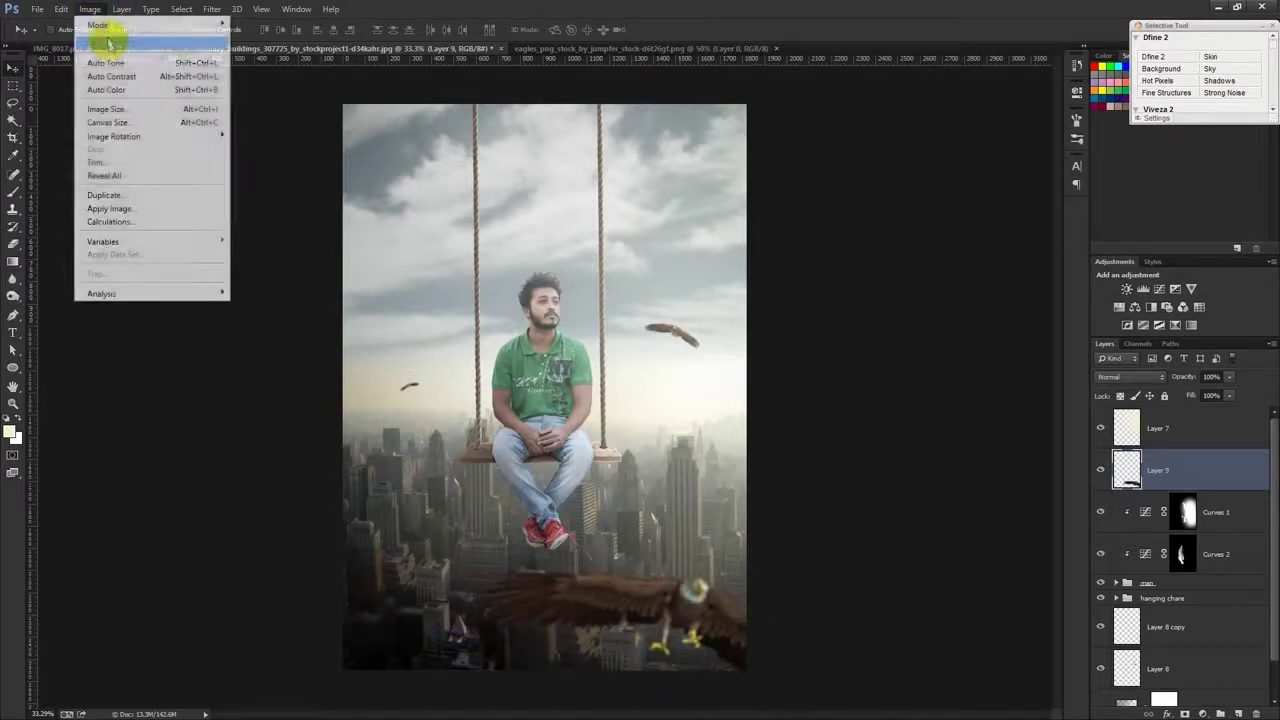
pyautogui.click(268, 116)
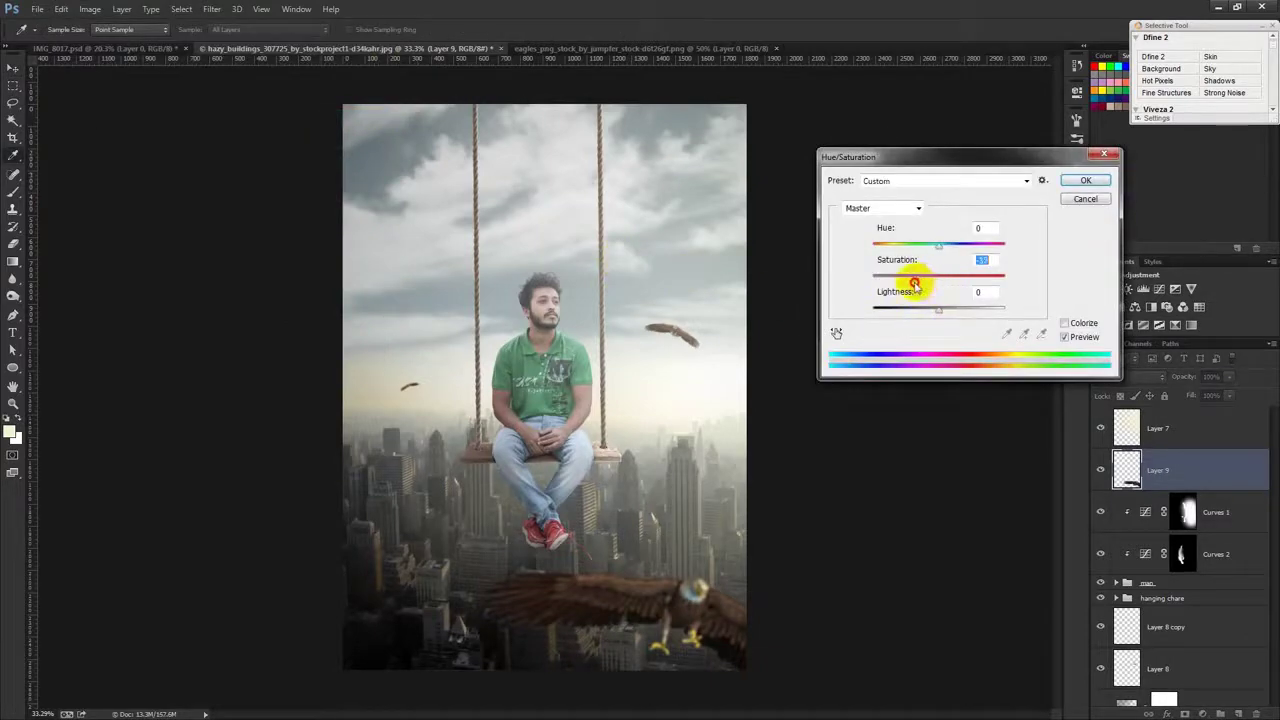
pyautogui.click(1080, 181)
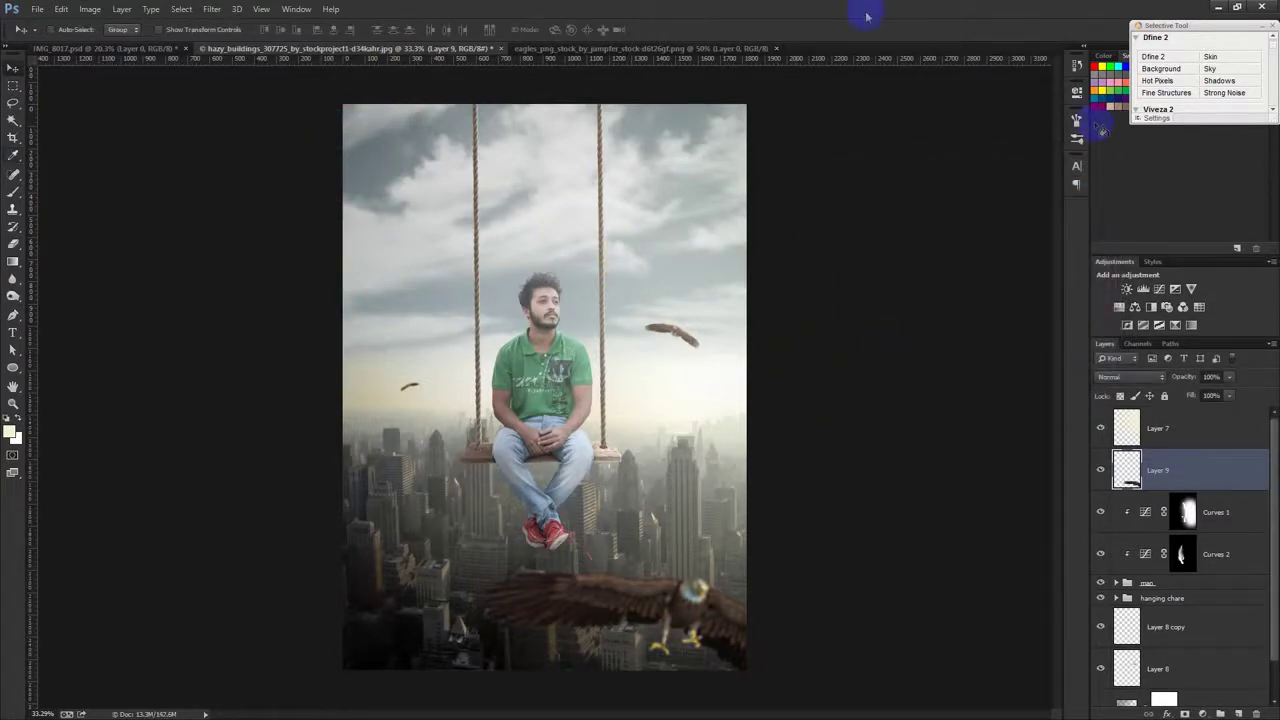
pyautogui.click(744, 50)
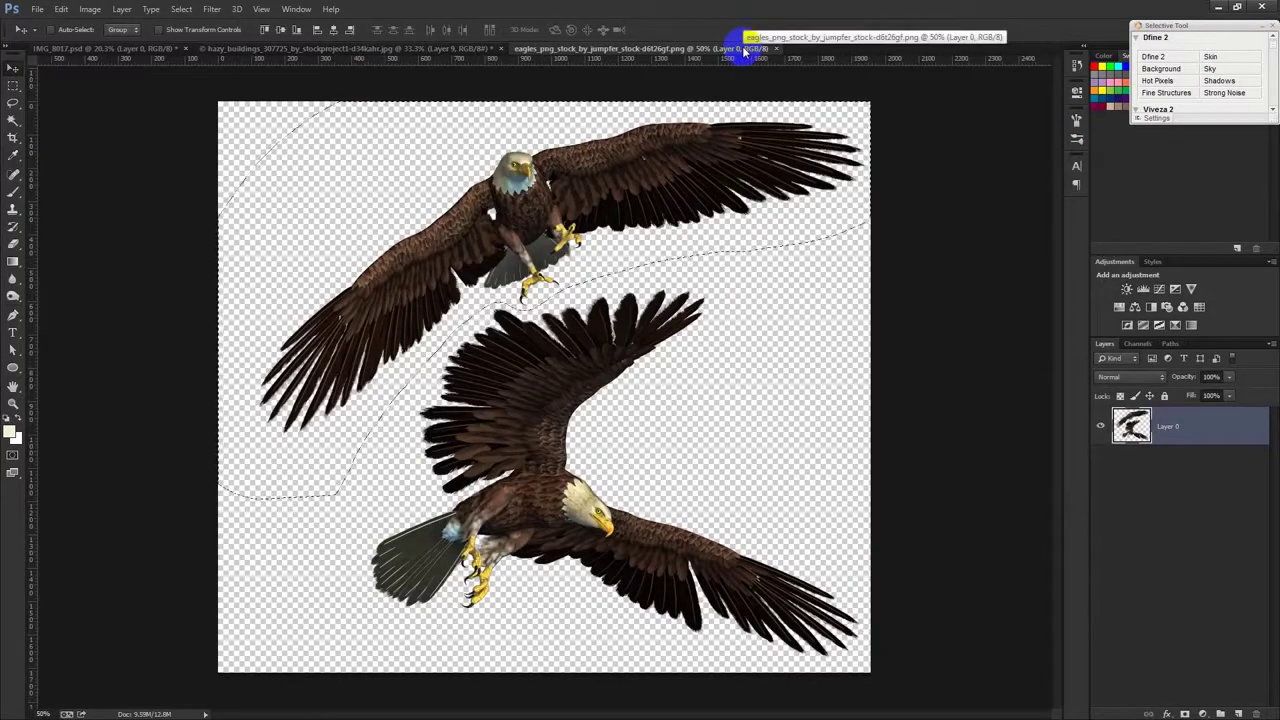
# Step: Lasso the lower eagle, paste it into the city composite and reduce its saturation
pyautogui.hotkey('ctrl', 'd')
pyautogui.click(15, 106)
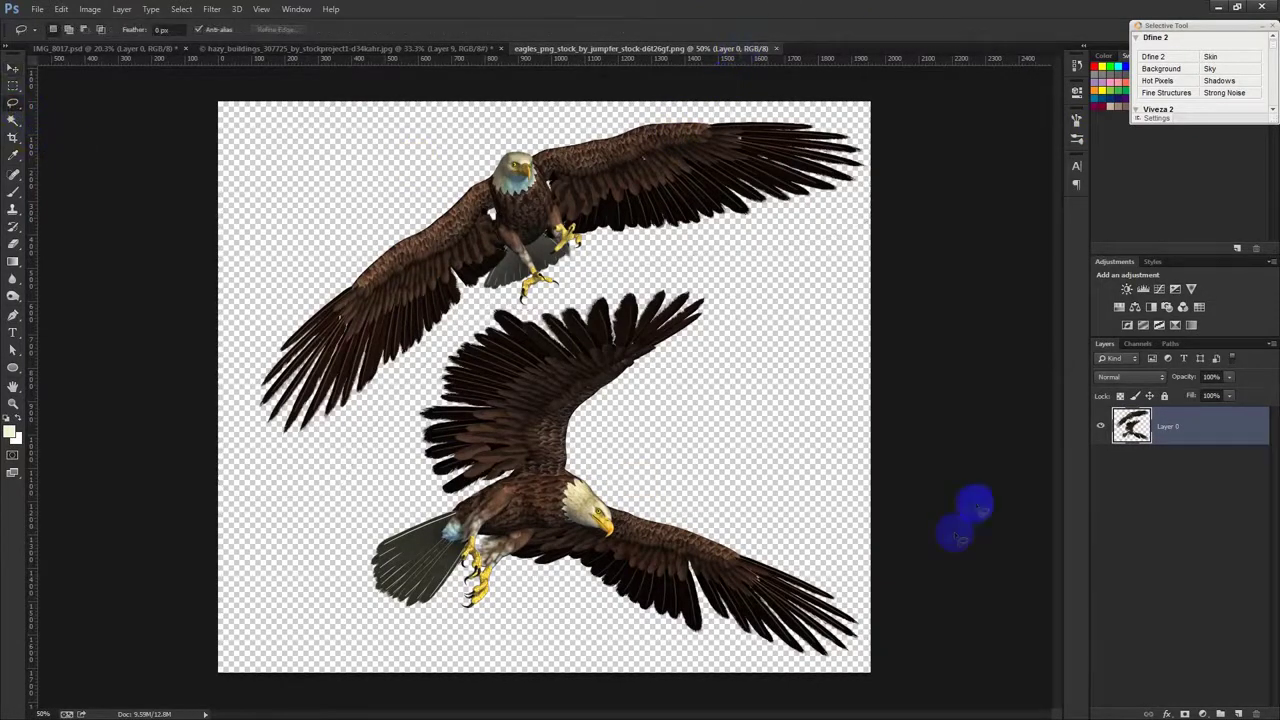
pyautogui.moveTo(572, 708); pyautogui.dragTo(390, 395)
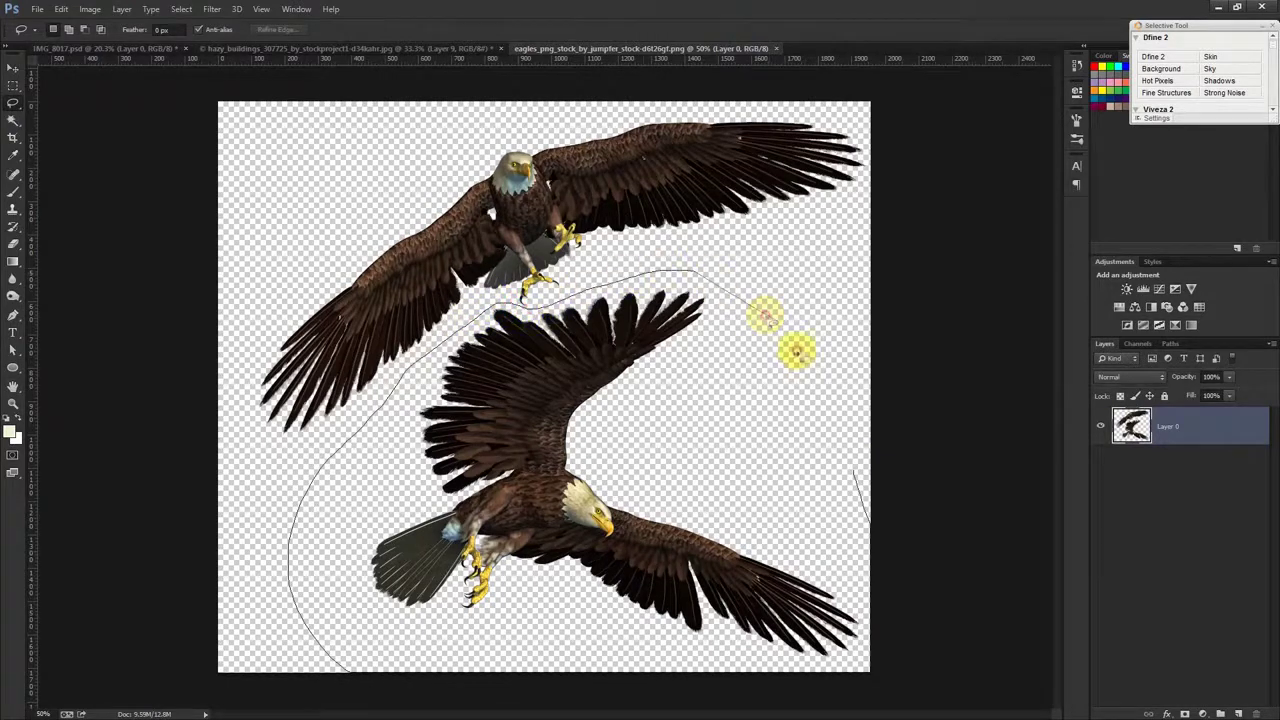
pyautogui.moveTo(555, 302); pyautogui.dragTo(826, 429)
pyautogui.click(467, 50)
pyautogui.hotkey('ctrl', 'v')
pyautogui.click(100, 14)
pyautogui.moveTo(108, 44)
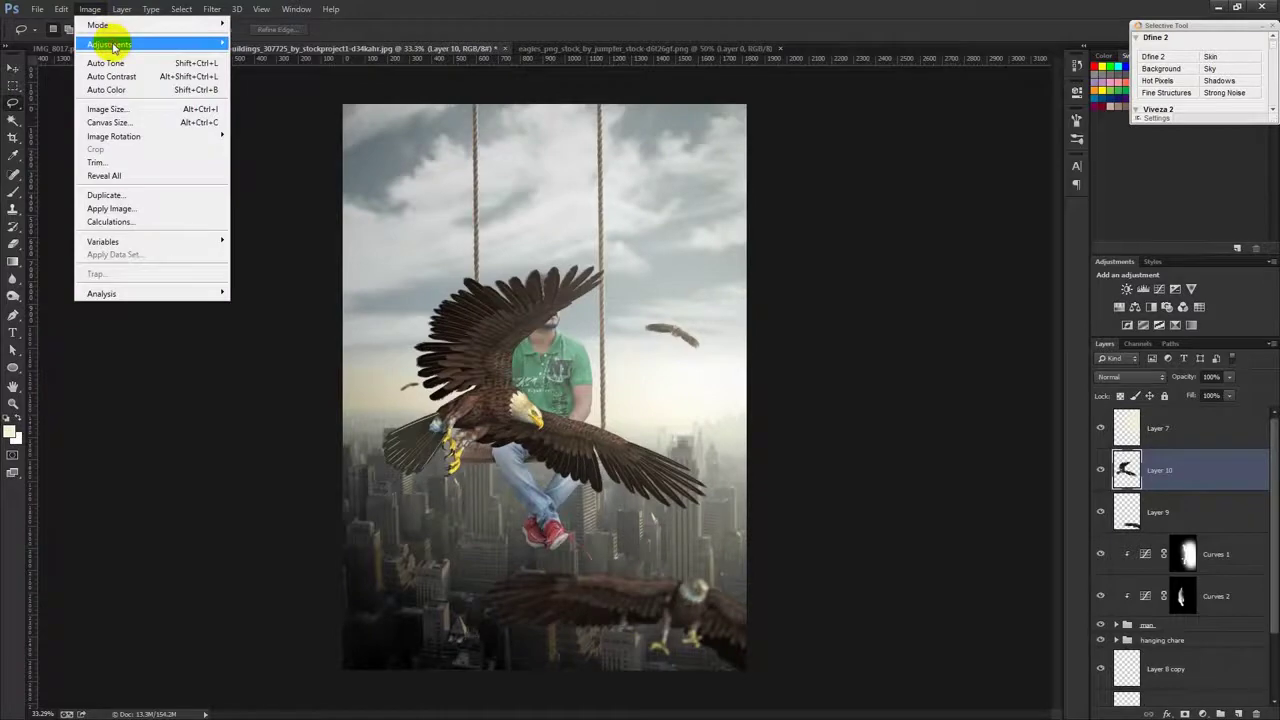
pyautogui.click(280, 115)
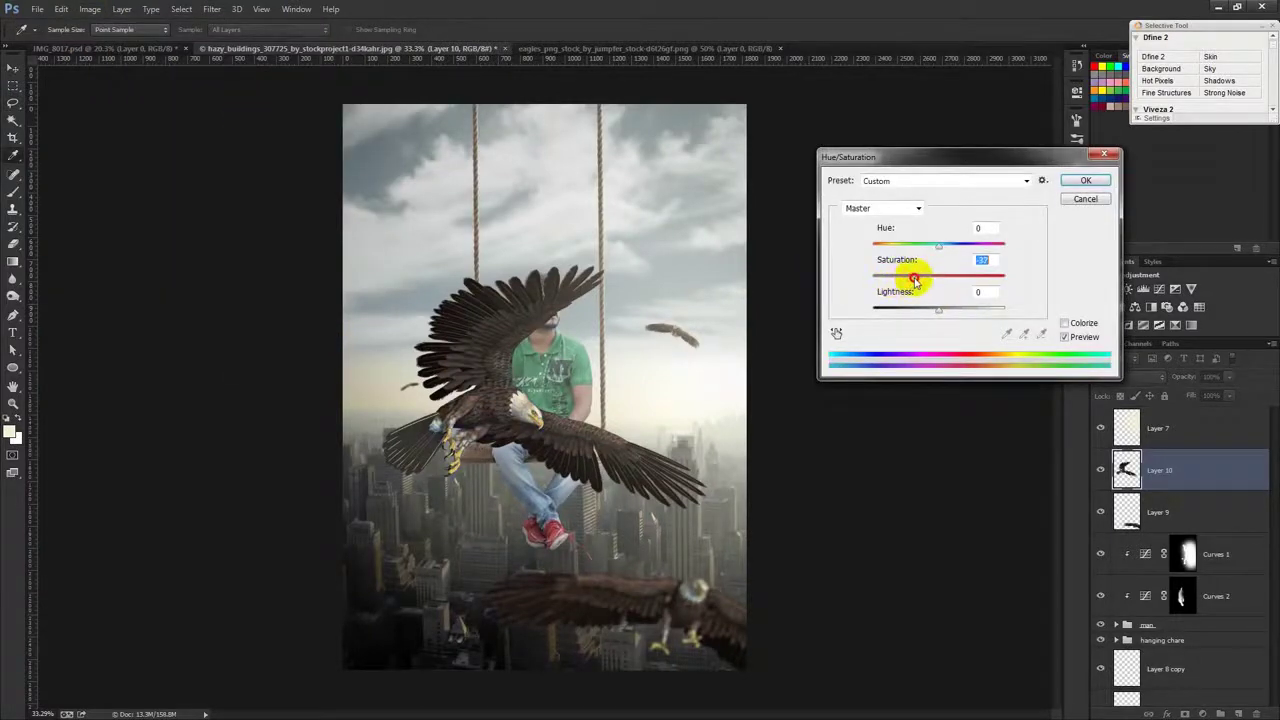
pyautogui.click(1085, 180)
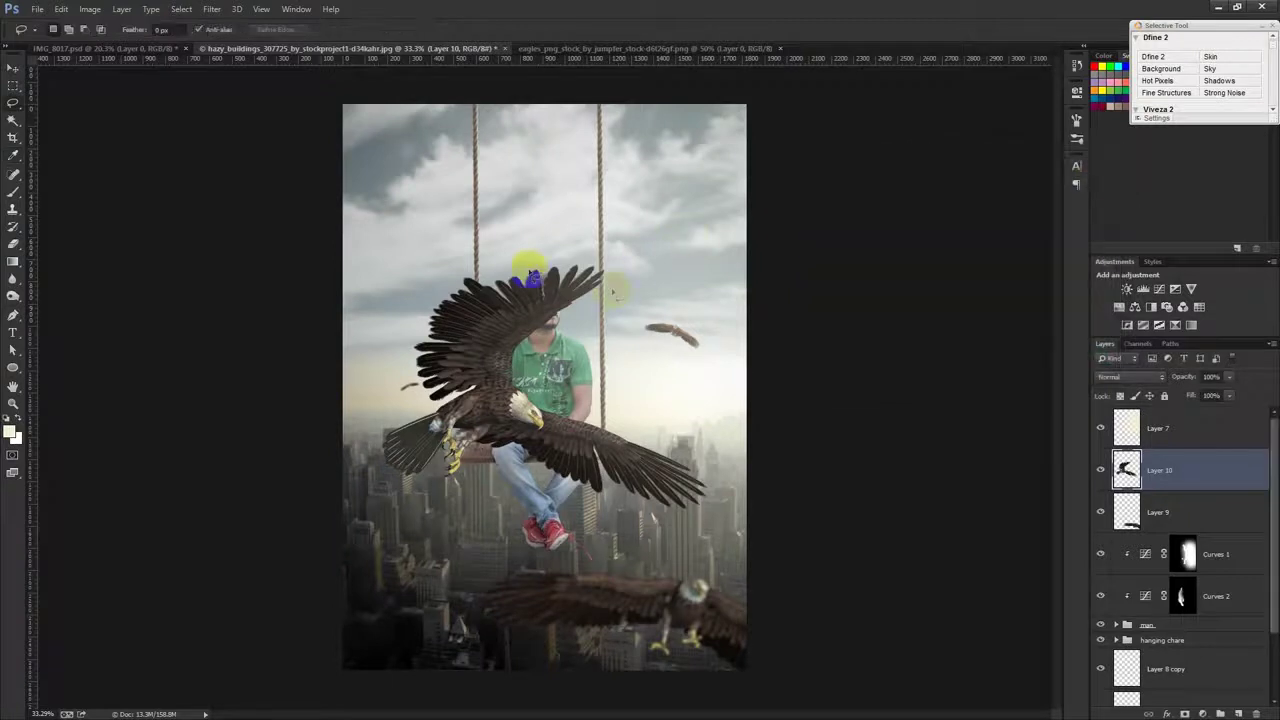
# Step: Enlarge the new eagle to about 134% and place it in the top-left corner
pyautogui.hotkey('ctrl', 't')
pyautogui.moveTo(737, 428)
pyautogui.mouseDown()
pyautogui.moveTo(440, 185)
pyautogui.moveTo(414, 120)
pyautogui.moveTo(366, 114)
pyautogui.moveTo(657, 107)
pyautogui.moveTo(430, 132)
pyautogui.mouseUp()
pyautogui.moveTo(517, 197)
pyautogui.mouseDown()
pyautogui.moveTo(586, 214)
pyautogui.moveTo(457, 148)
pyautogui.mouseUp()
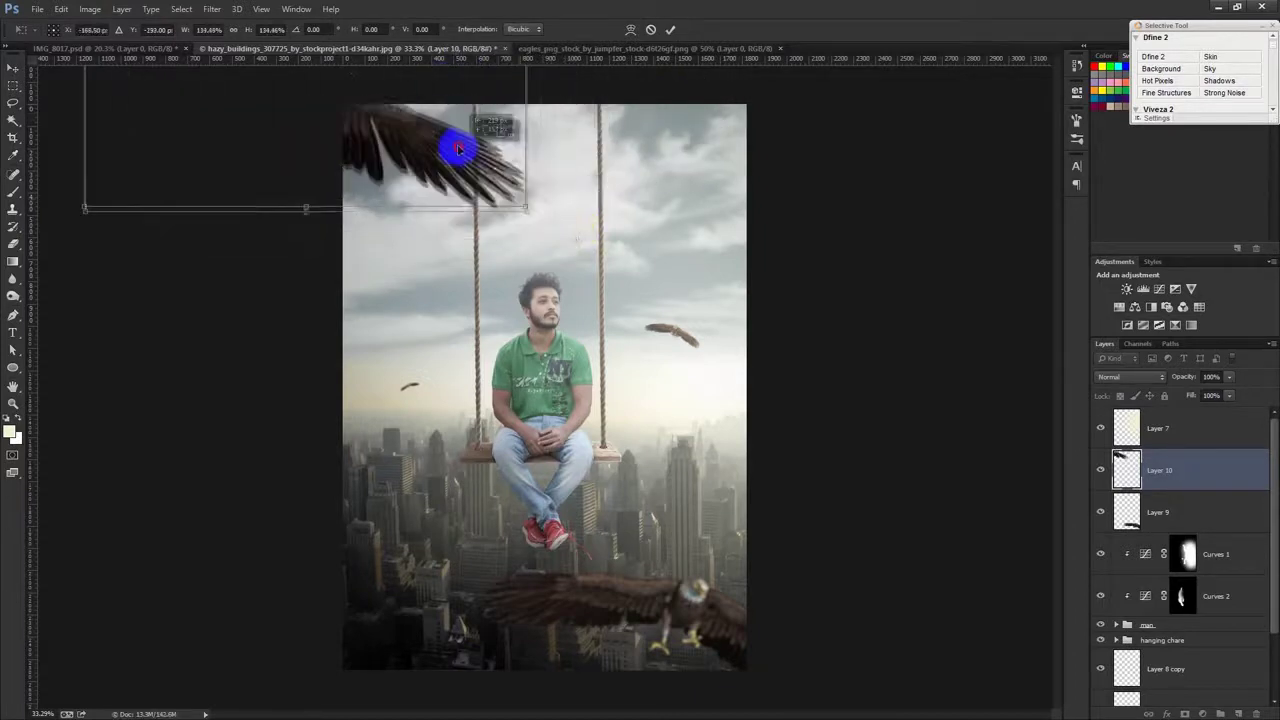
pyautogui.click(670, 30)
pyautogui.click(212, 9)
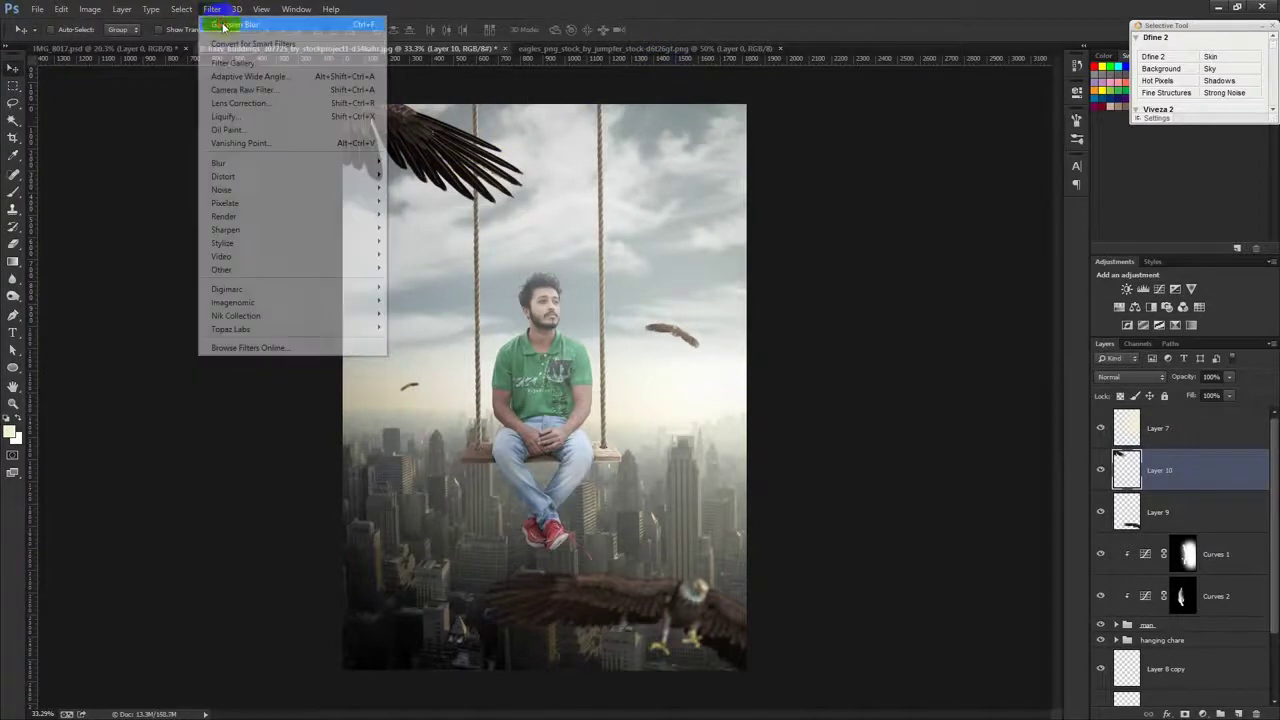
pyautogui.click(225, 27)
pyautogui.moveTo(575, 311); pyautogui.dragTo(557, 301)
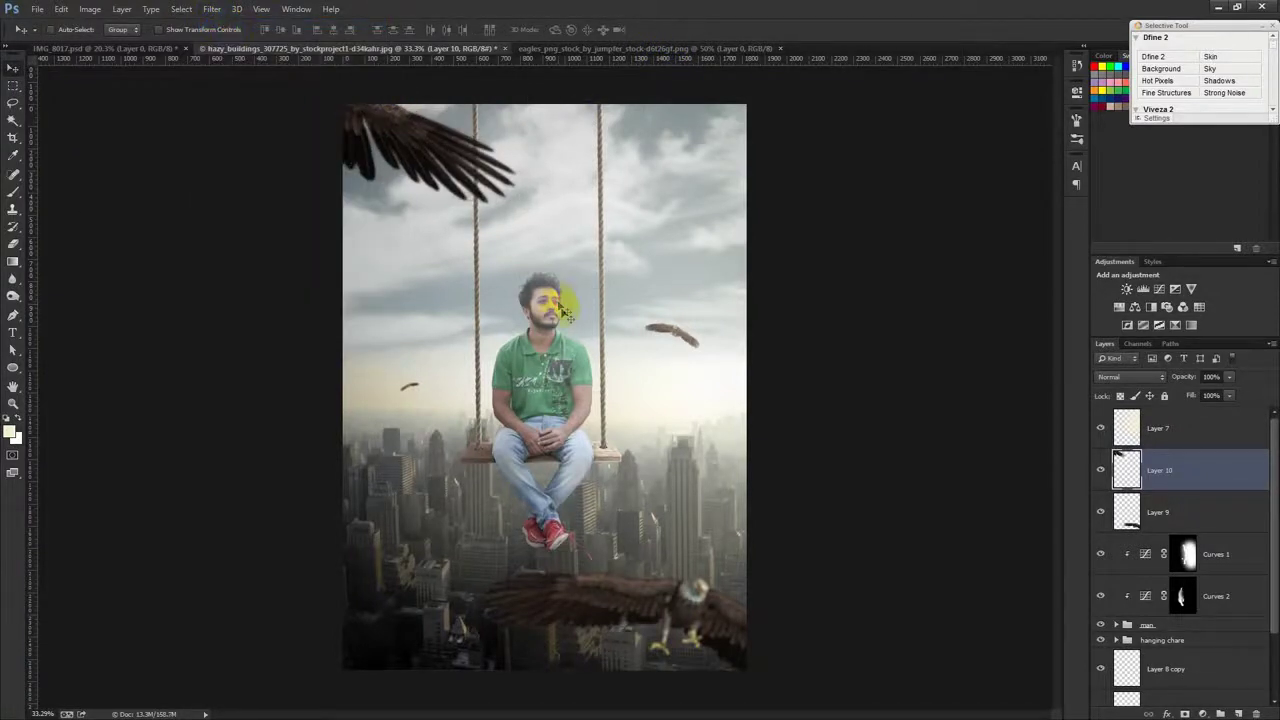
# Step: Brighten both the new eagle and the bottom eagle (Layer 9) with raised Curves
pyautogui.hotkey('ctrl', 'm')
pyautogui.moveTo(669, 354); pyautogui.dragTo(654, 345)
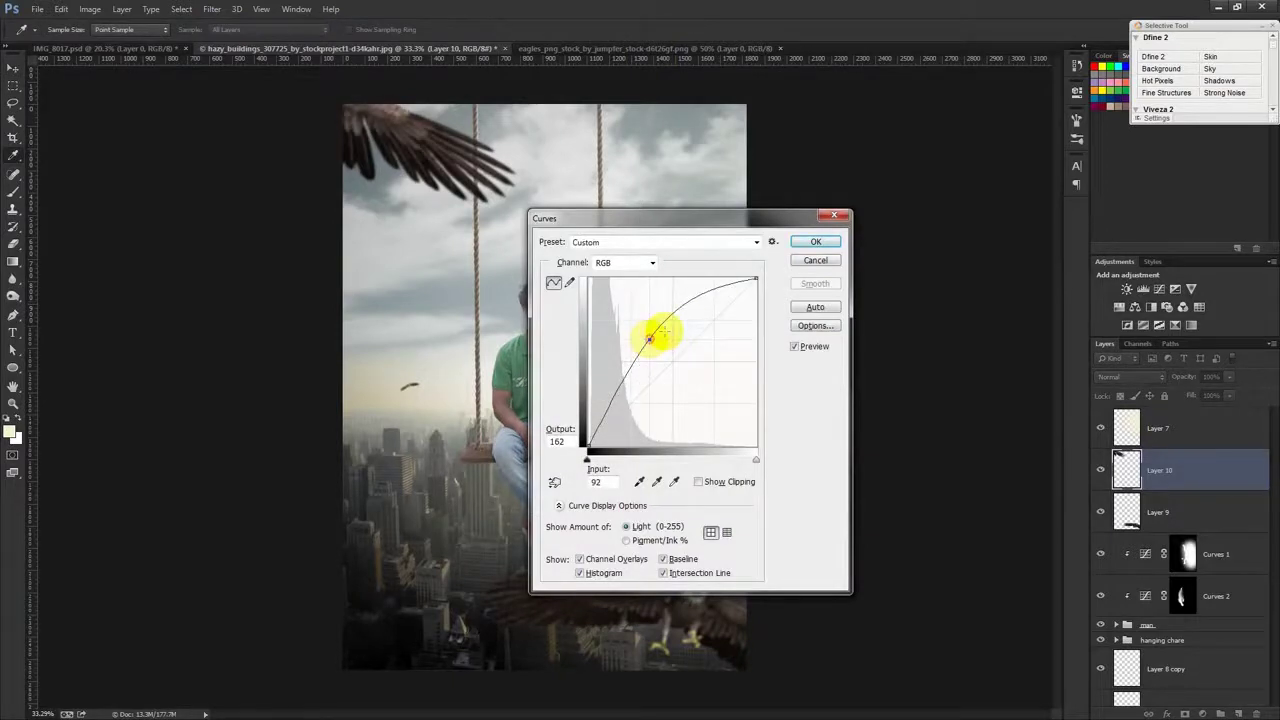
pyautogui.click(815, 242)
pyautogui.click(1186, 525)
pyautogui.click(90, 9)
pyautogui.moveTo(109, 44)
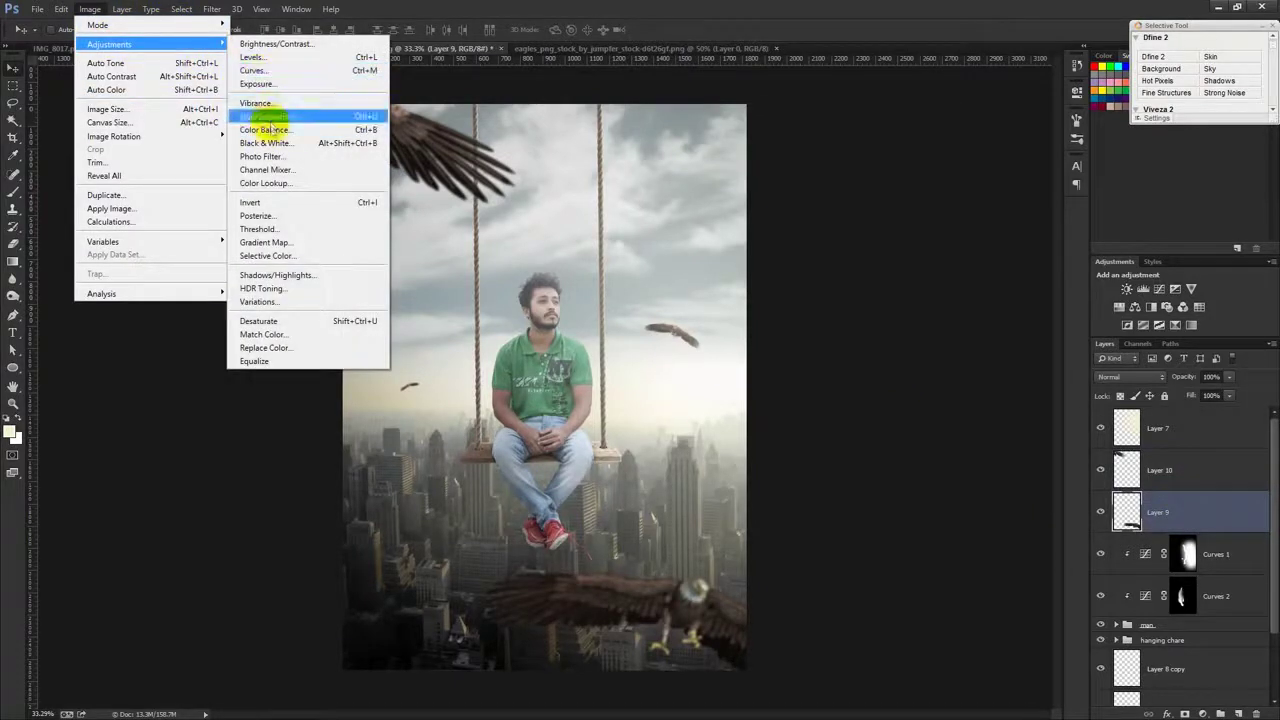
pyautogui.click(272, 84)
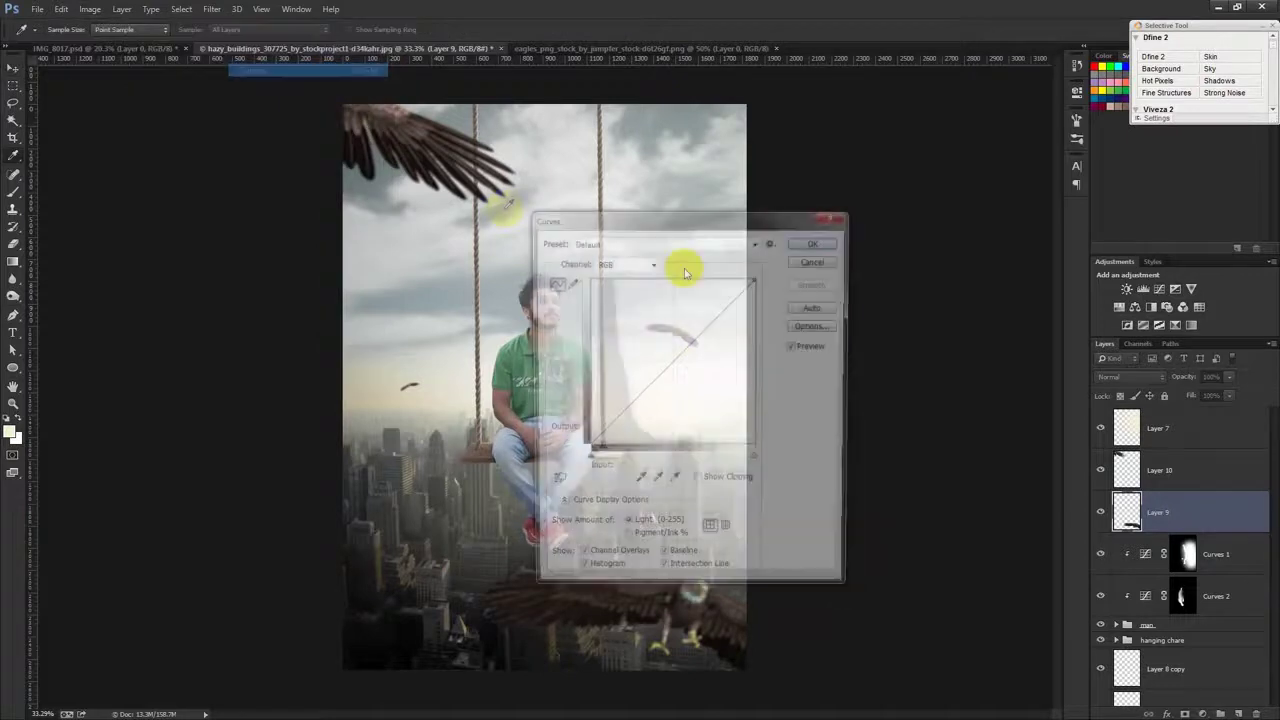
pyautogui.moveTo(674, 358); pyautogui.dragTo(664, 354)
pyautogui.click(815, 242)
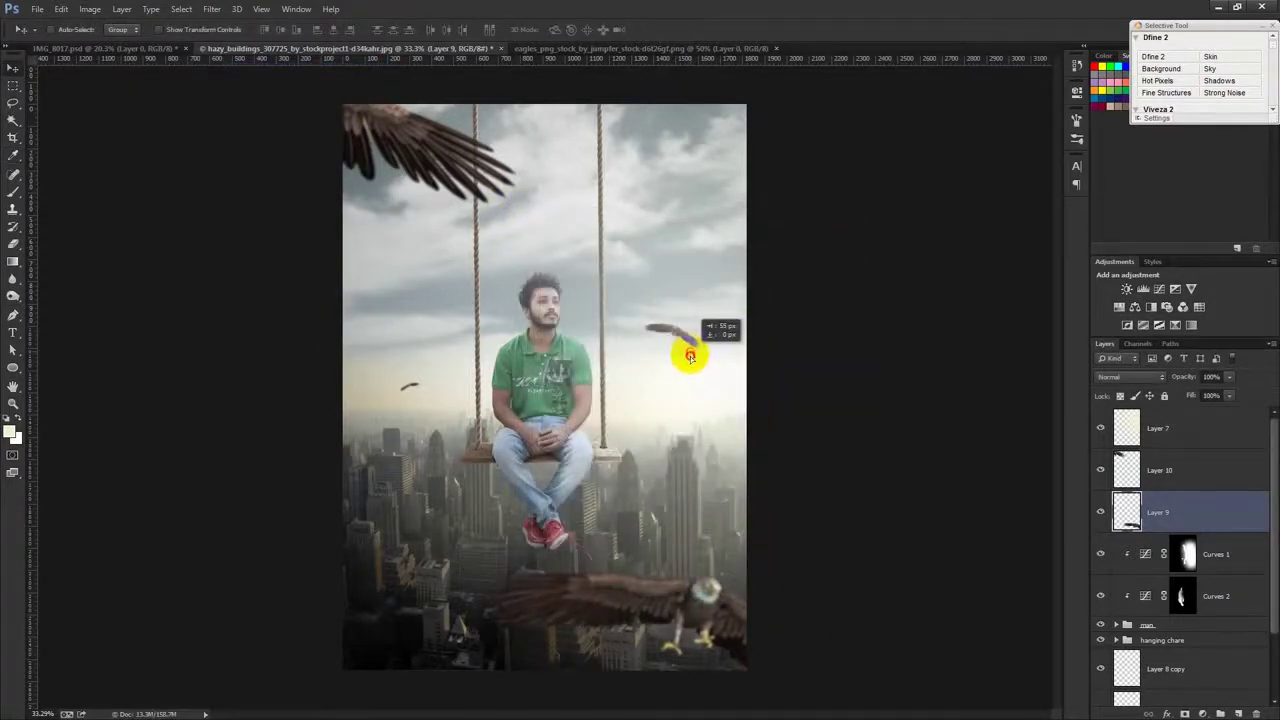
# Step: Nudge the bottom eagle and bring Layer 10's eagle fully into the upper-left image
pyautogui.moveTo(684, 354); pyautogui.dragTo(692, 361)
pyautogui.click(1151, 458)
pyautogui.moveTo(667, 319); pyautogui.dragTo(579, 281)
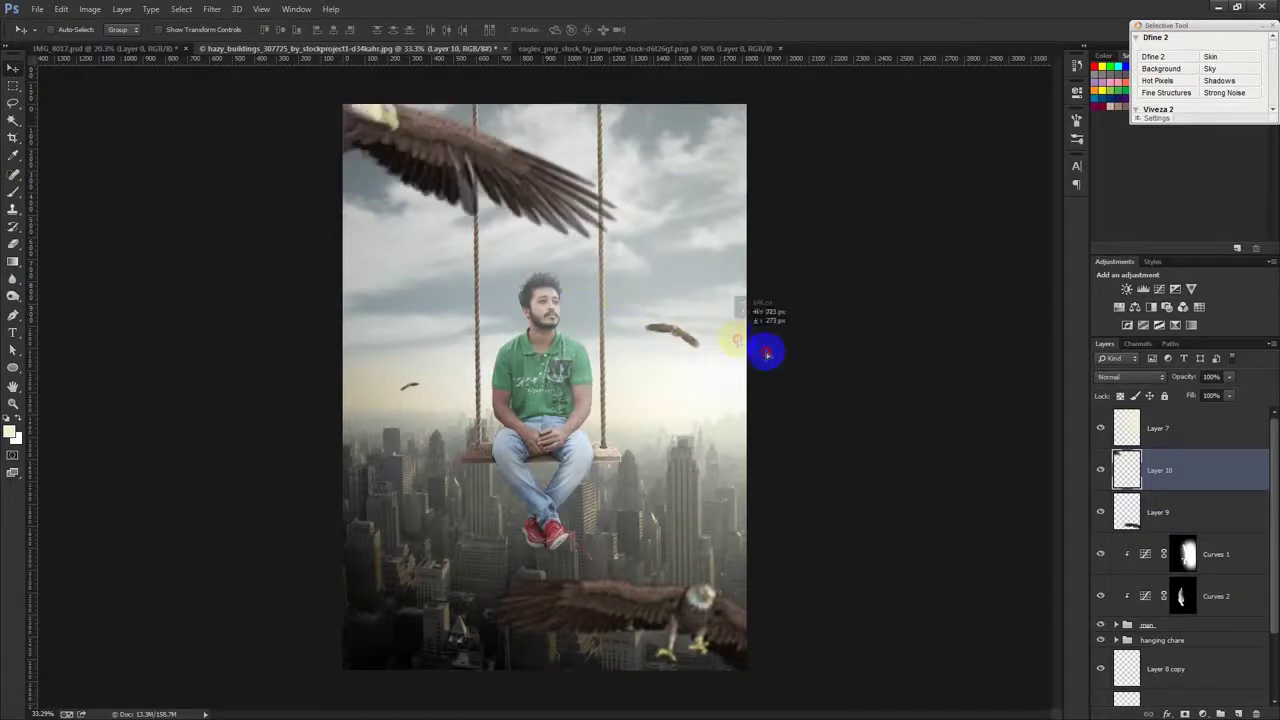
pyautogui.moveTo(579, 281)
pyautogui.mouseDown()
pyautogui.moveTo(760, 346)
pyautogui.moveTo(790, 338)
pyautogui.mouseUp()
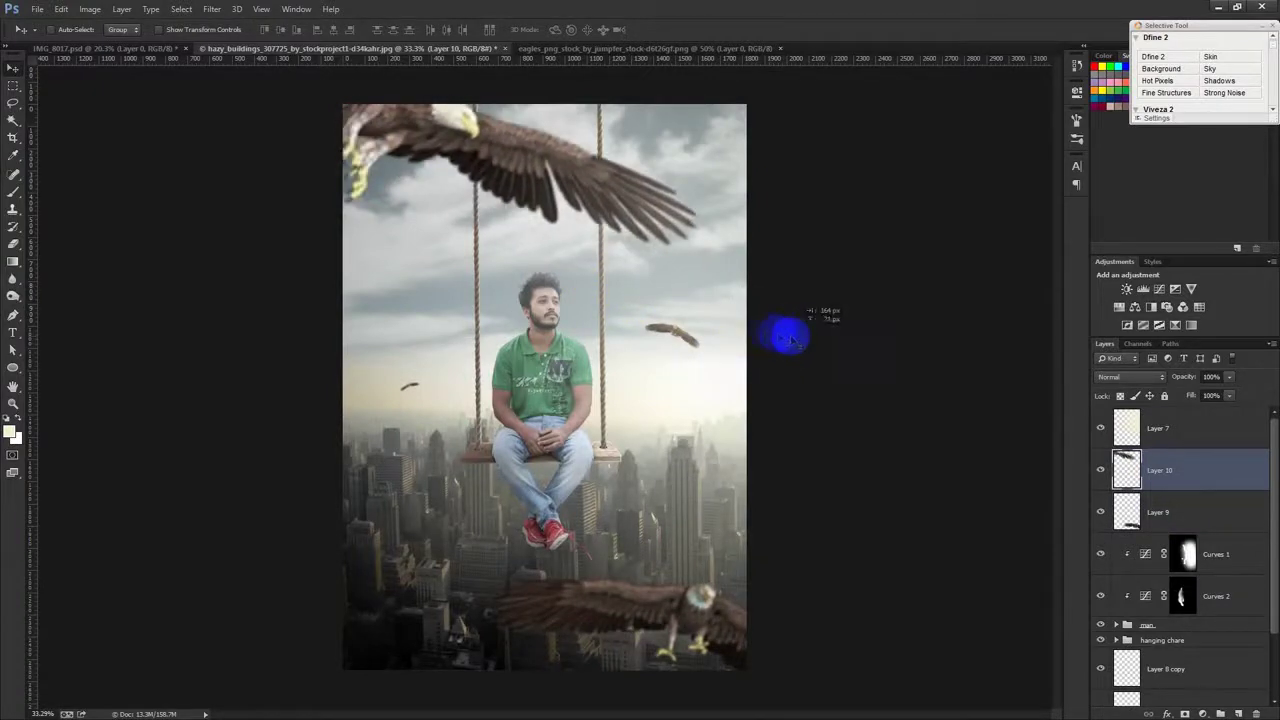
# Step: Shrink the upper-left eagle, mirror it horizontally and tilt it
pyautogui.hotkey('ctrl', 't')
pyautogui.moveTo(697, 249); pyautogui.dragTo(601, 248)
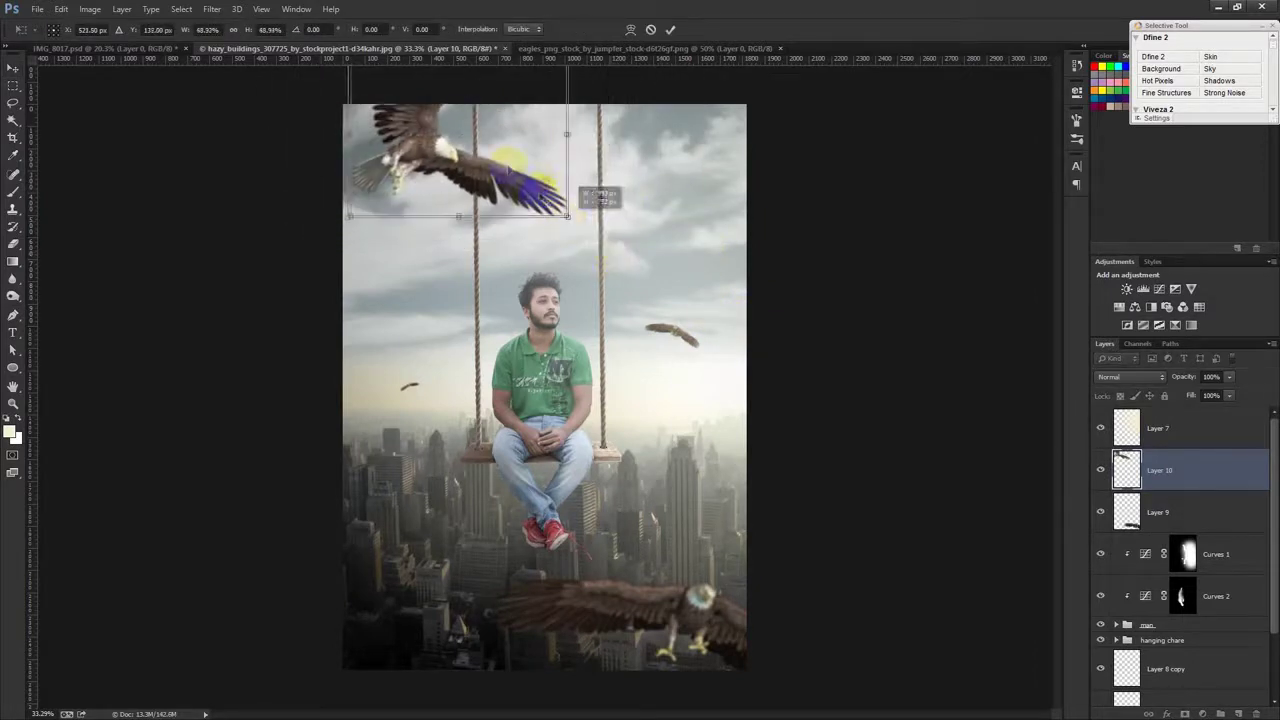
pyautogui.moveTo(601, 248); pyautogui.dragTo(750, 234)
pyautogui.rightClick(748, 234)
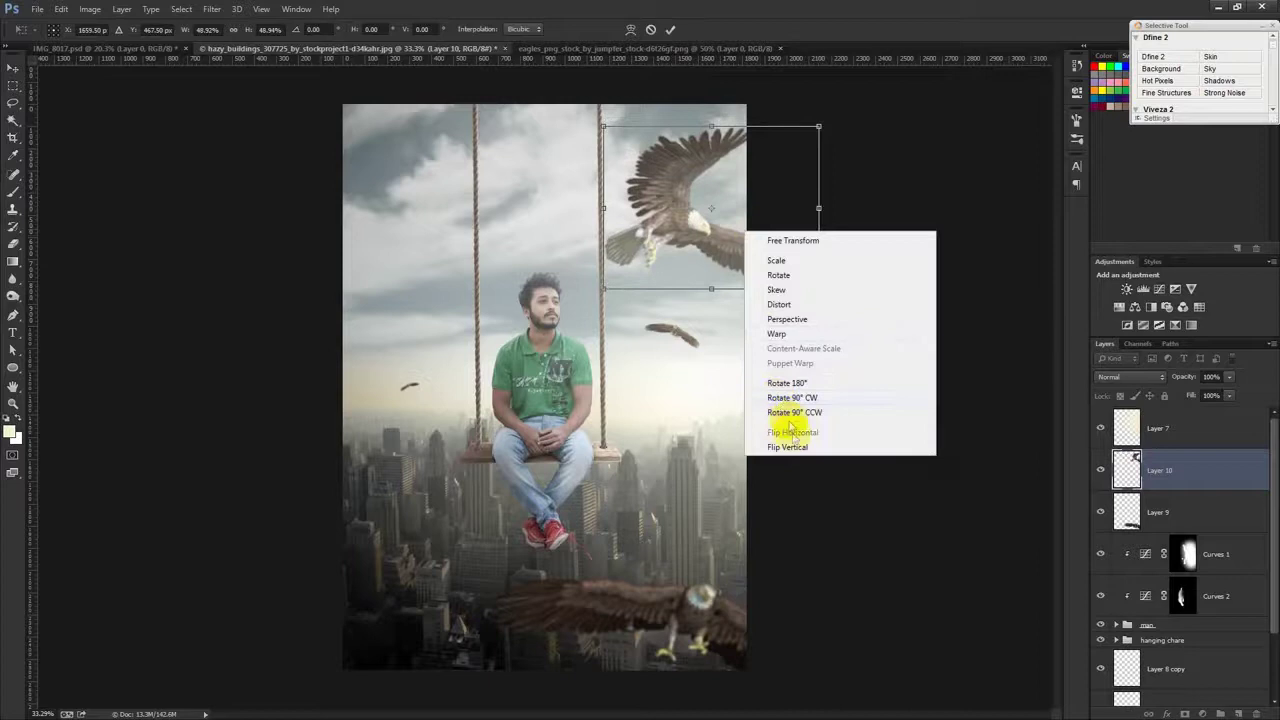
pyautogui.click(777, 429)
pyautogui.moveTo(818, 288)
pyautogui.mouseDown()
pyautogui.moveTo(760, 248)
pyautogui.moveTo(438, 196)
pyautogui.mouseUp()
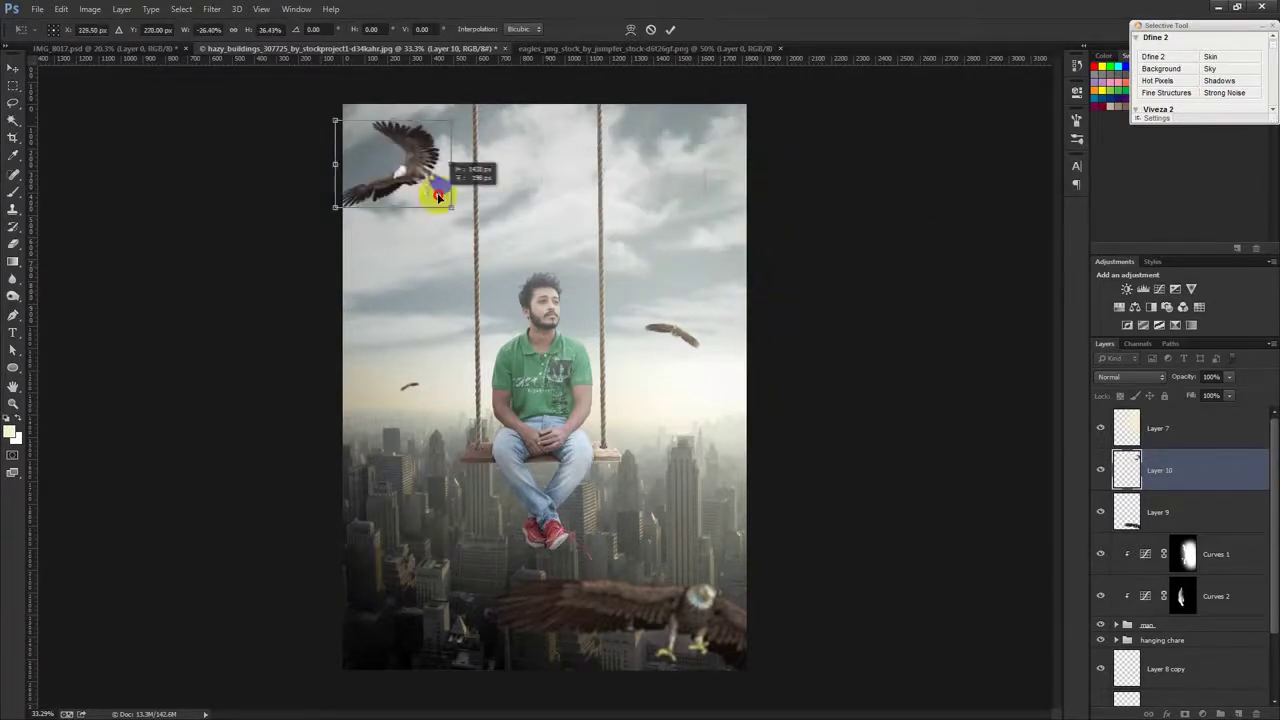
pyautogui.rightClick(437, 195)
pyautogui.click(510, 389)
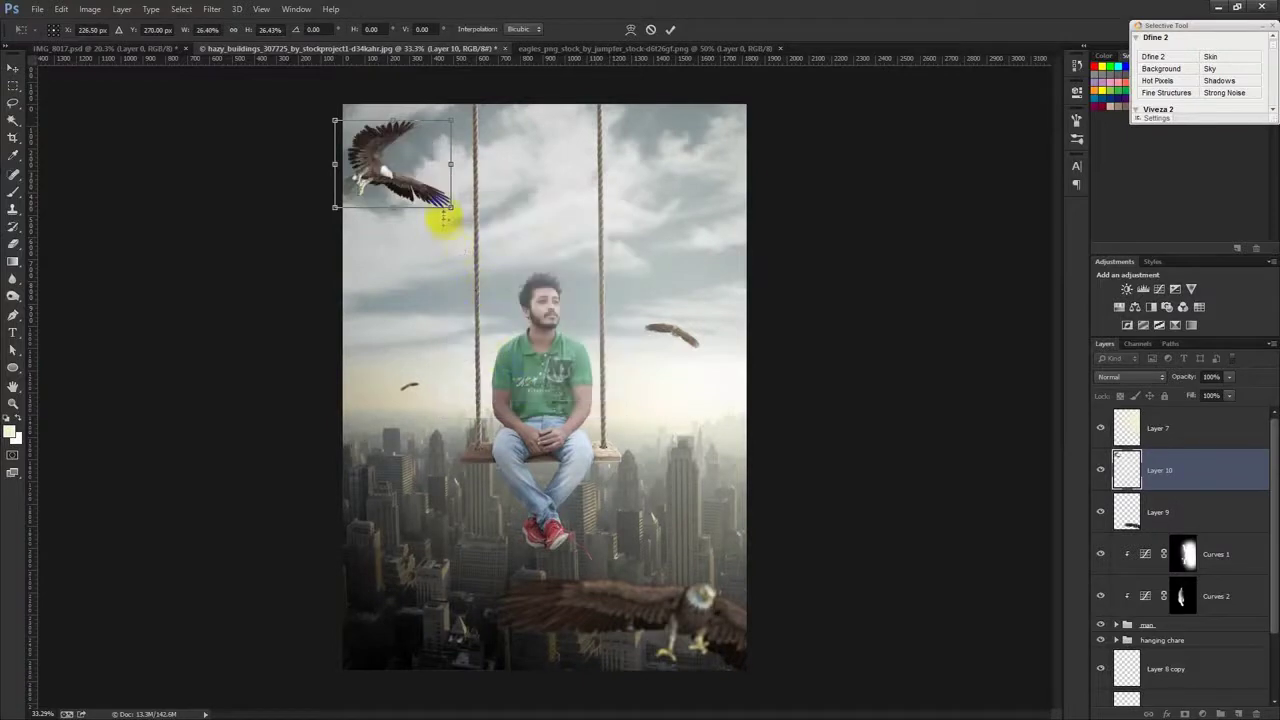
pyautogui.moveTo(449, 203)
pyautogui.mouseDown()
pyautogui.moveTo(432, 190)
pyautogui.moveTo(560, 228)
pyautogui.mouseUp()
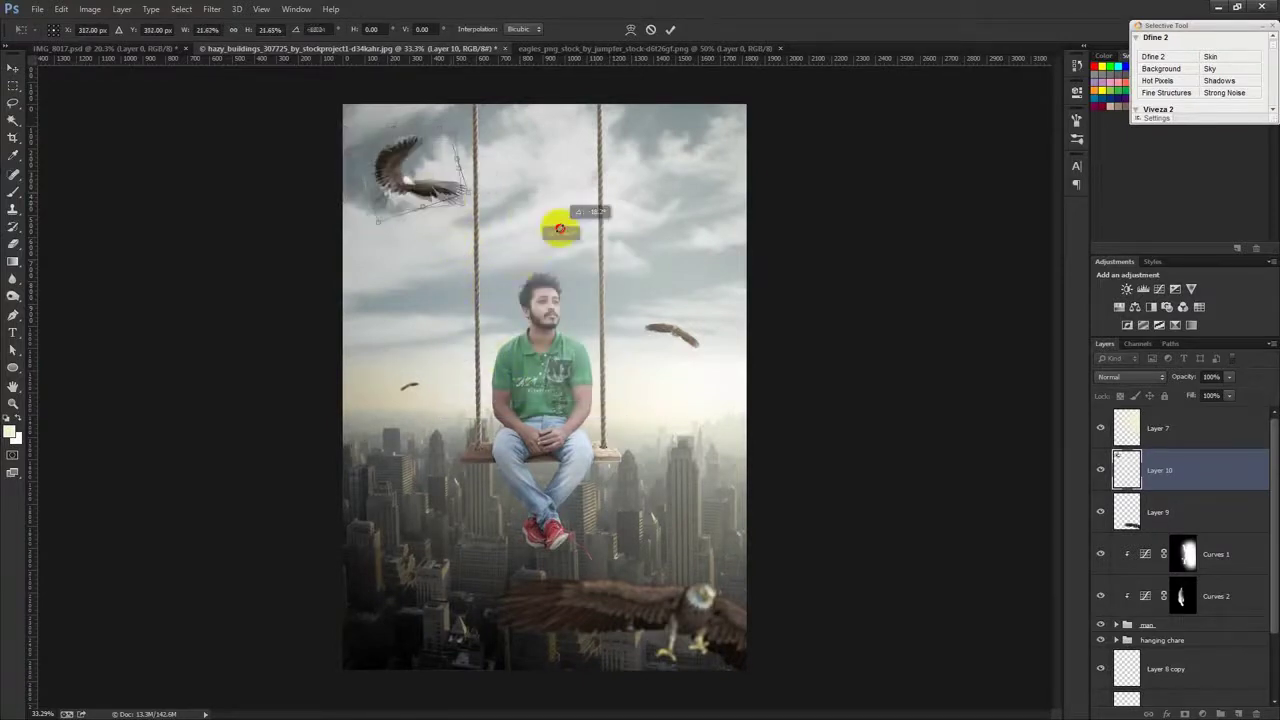
pyautogui.press('Return')
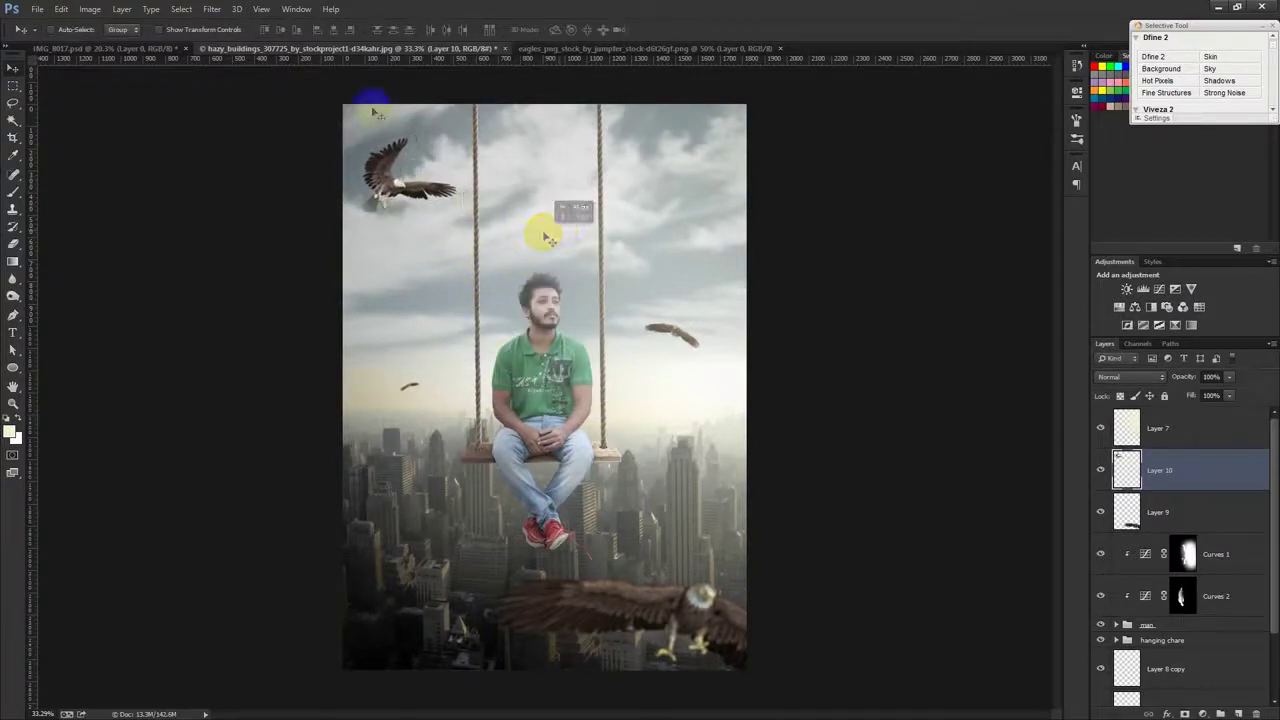
# Step: Soften the eagle with a slight Gaussian Blur and duplicate it to the lower left
pyautogui.click(212, 9)
pyautogui.click(222, 27)
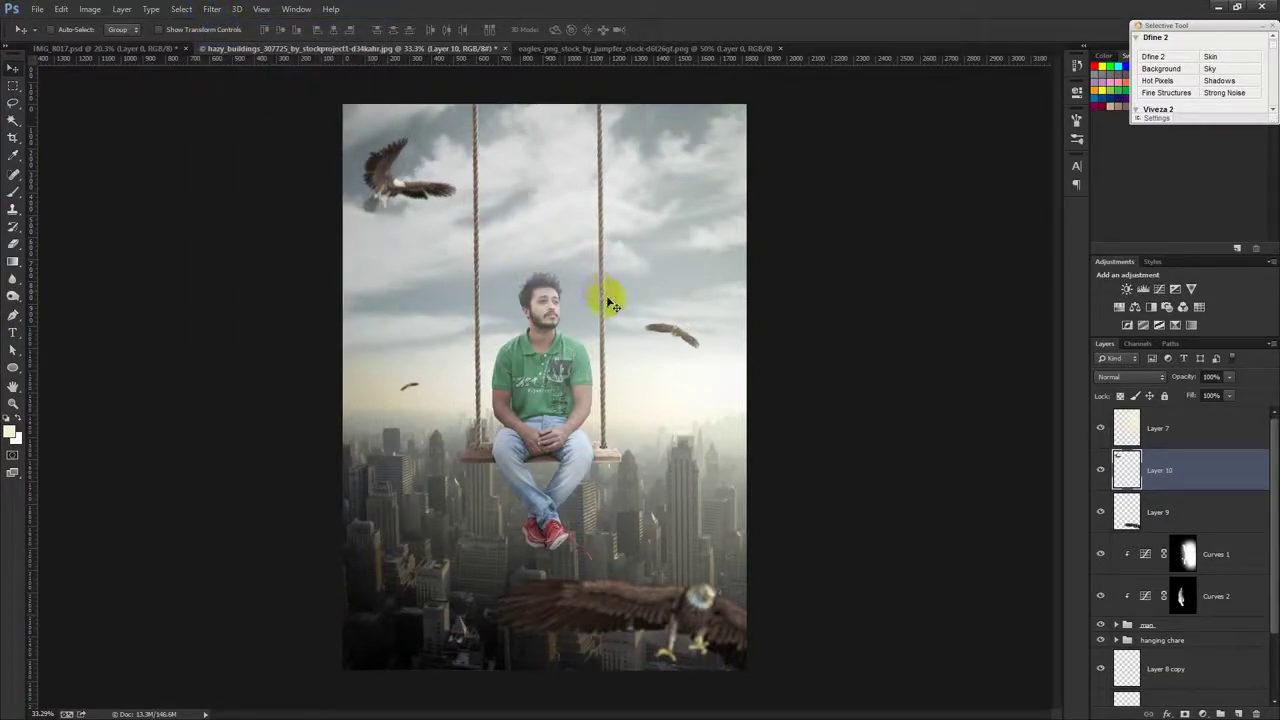
pyautogui.click(212, 9)
pyautogui.moveTo(290, 162)
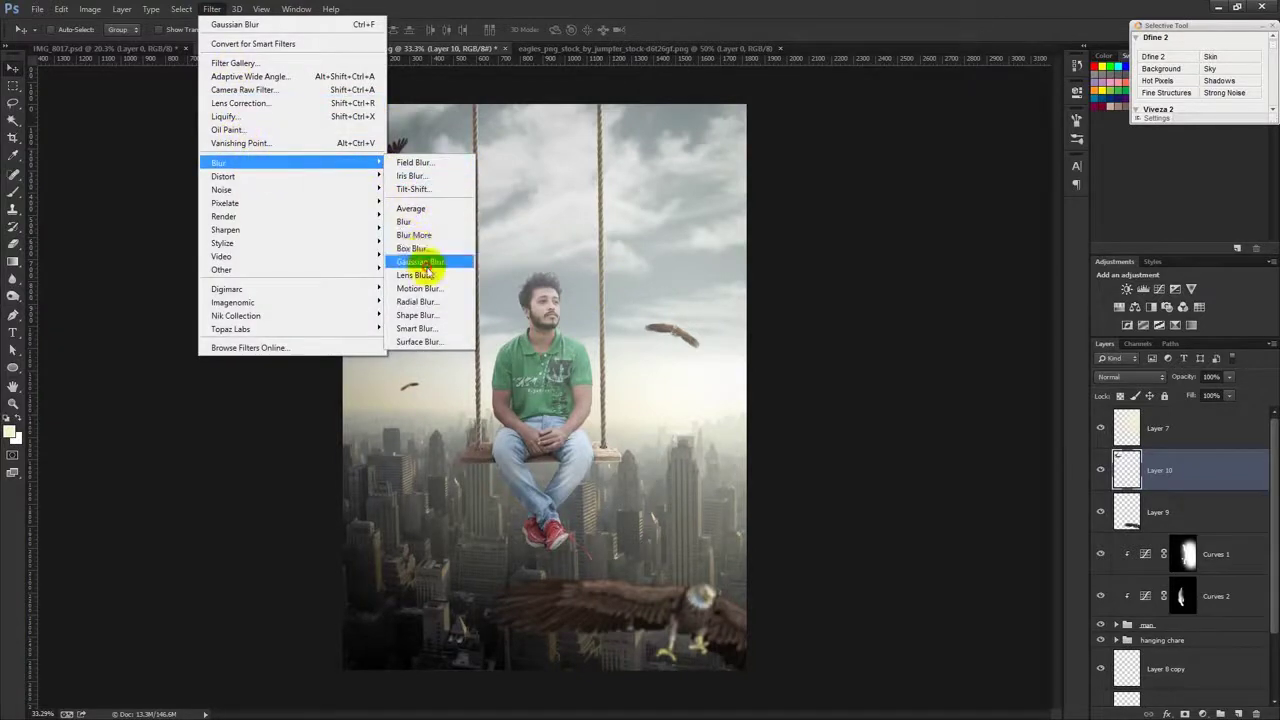
pyautogui.click(421, 262)
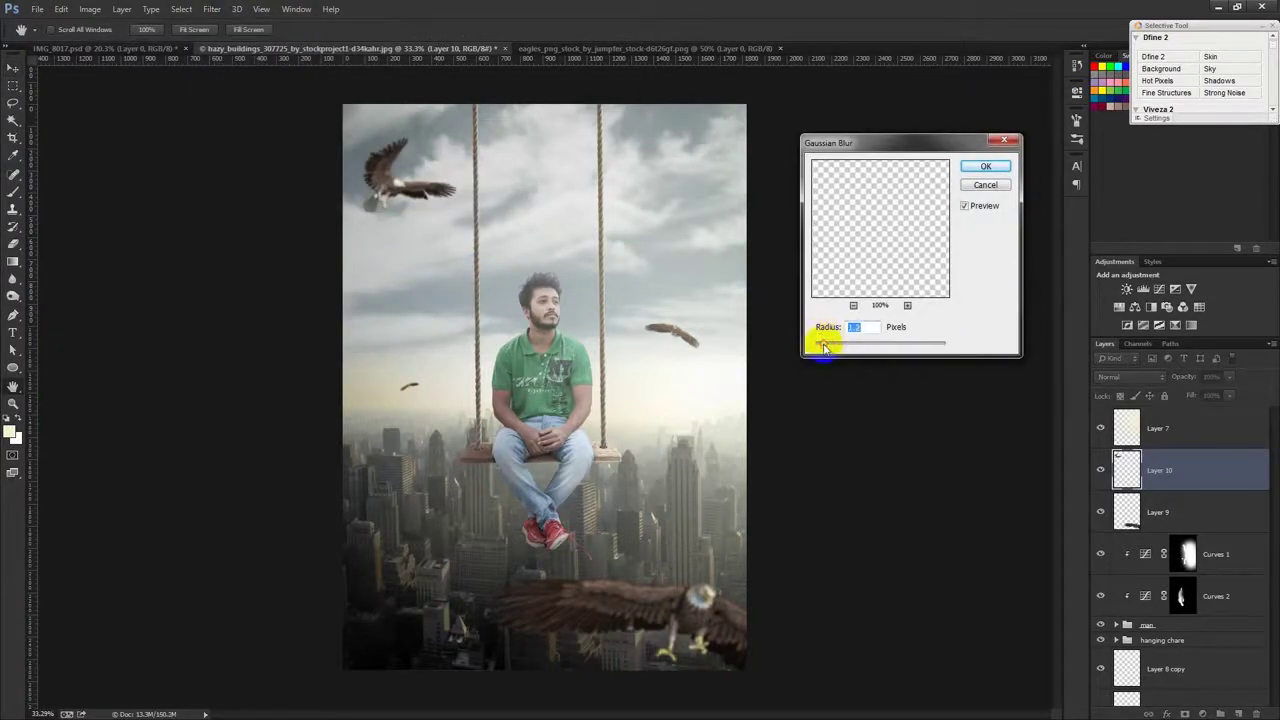
pyautogui.click(982, 167)
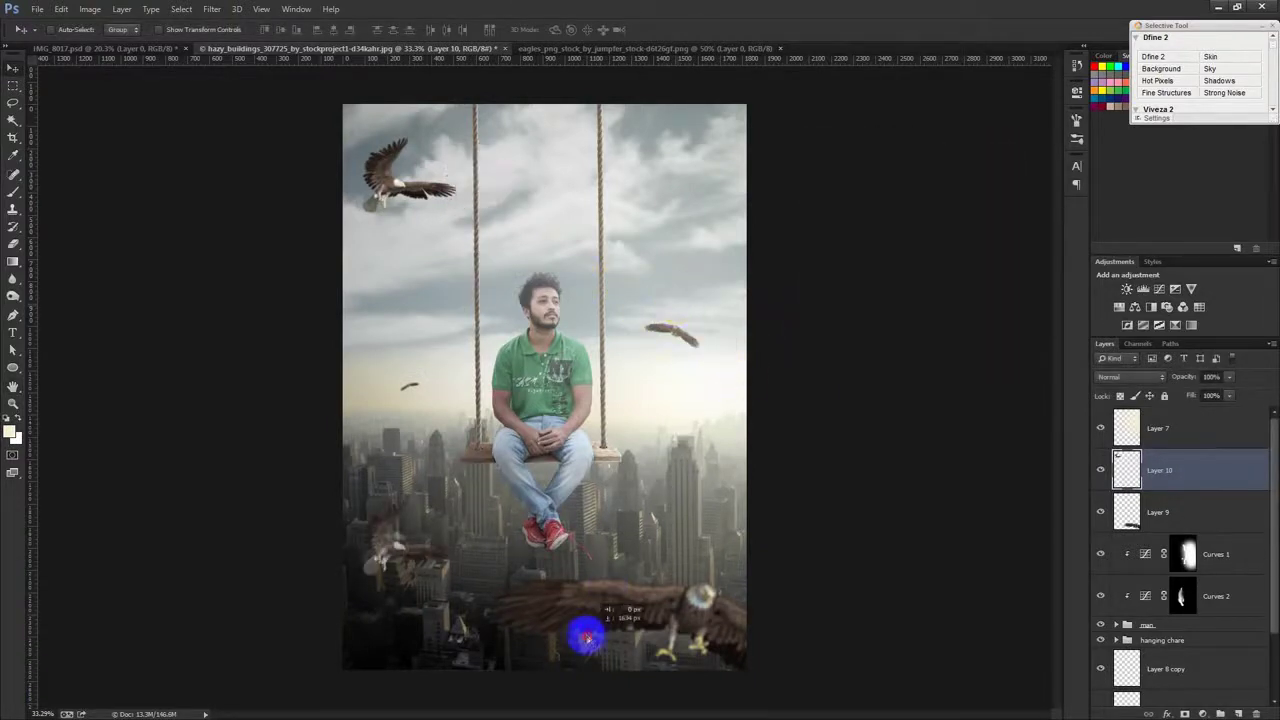
pyautogui.moveTo(603, 285); pyautogui.dragTo(585, 634)
pyautogui.hotkey('ctrl', 't')
# Step: Mirror the eagle copy and enlarge it to about 341% at the top right
pyautogui.rightClick(514, 549)
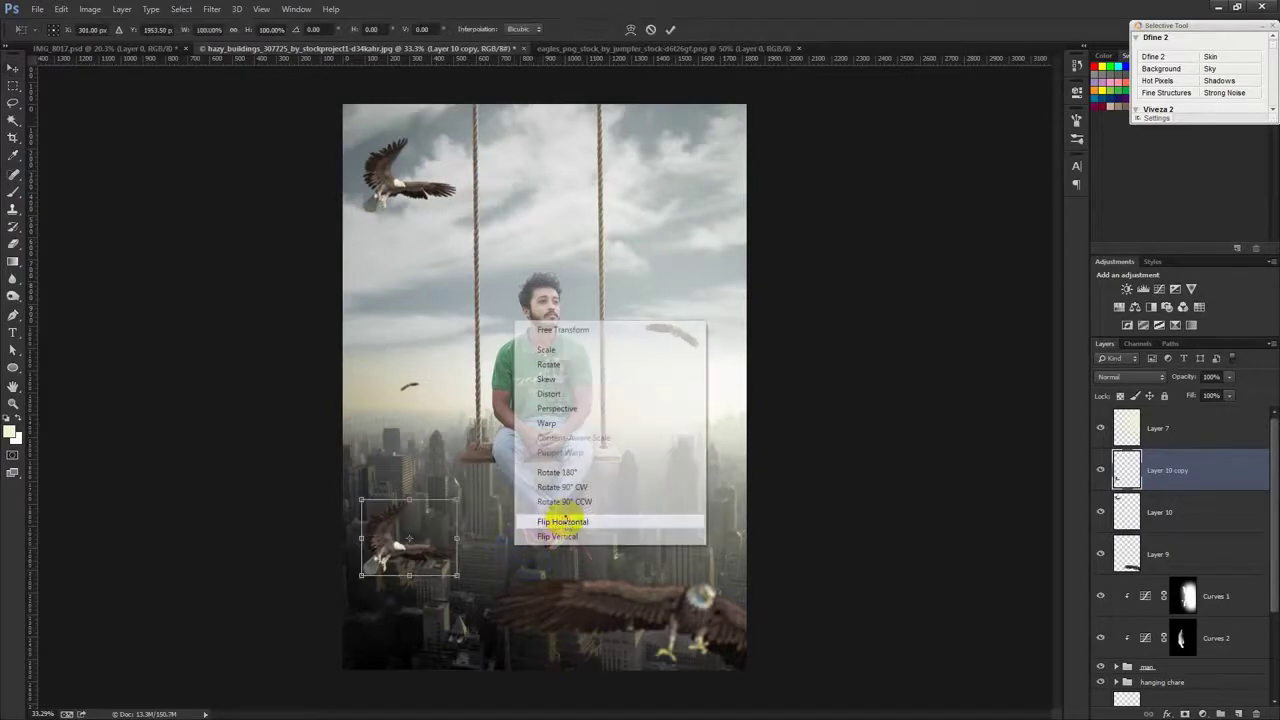
pyautogui.click(543, 522)
pyautogui.moveTo(456, 499)
pyautogui.mouseDown()
pyautogui.moveTo(904, 105)
pyautogui.moveTo(891, 120)
pyautogui.mouseUp()
pyautogui.click(670, 29)
# Step: Duplicate the large eagle and shrink the copy to about 23% over the lower-left city
pyautogui.moveTo(697, 70); pyautogui.dragTo(456, 468)
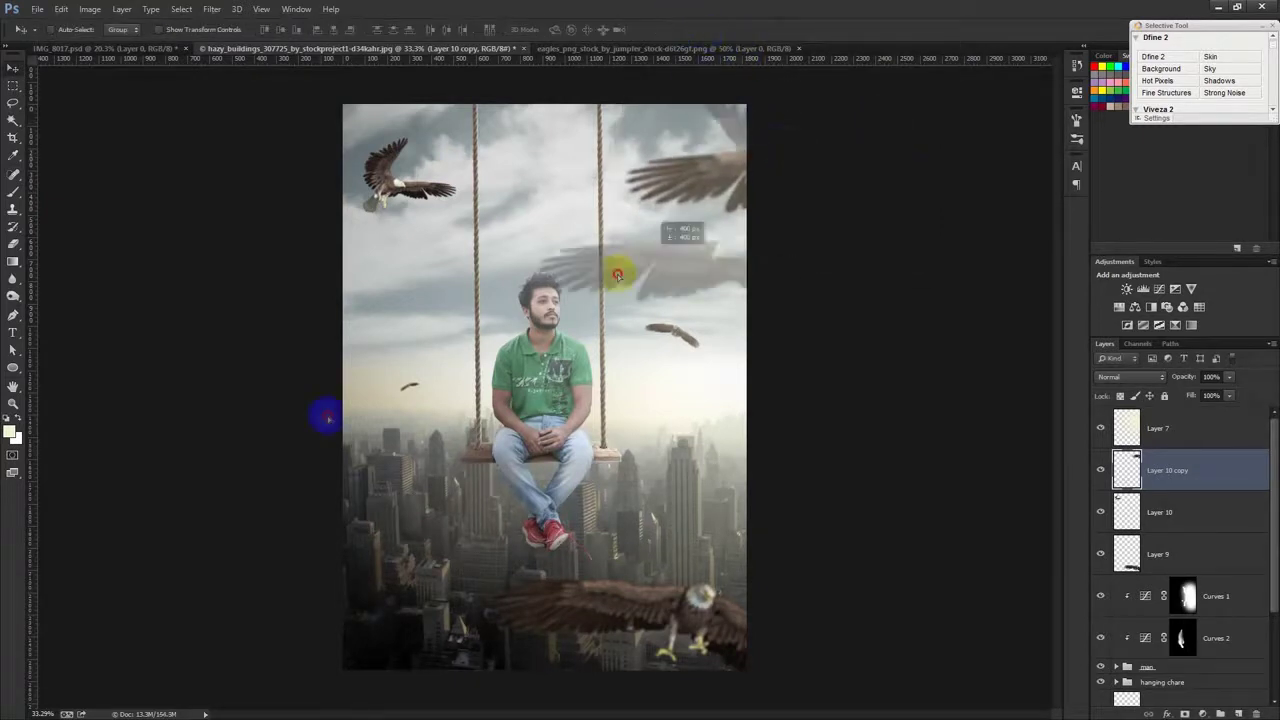
pyautogui.hotkey('ctrl', 't')
pyautogui.rightClick(456, 468)
pyautogui.click(466, 481)
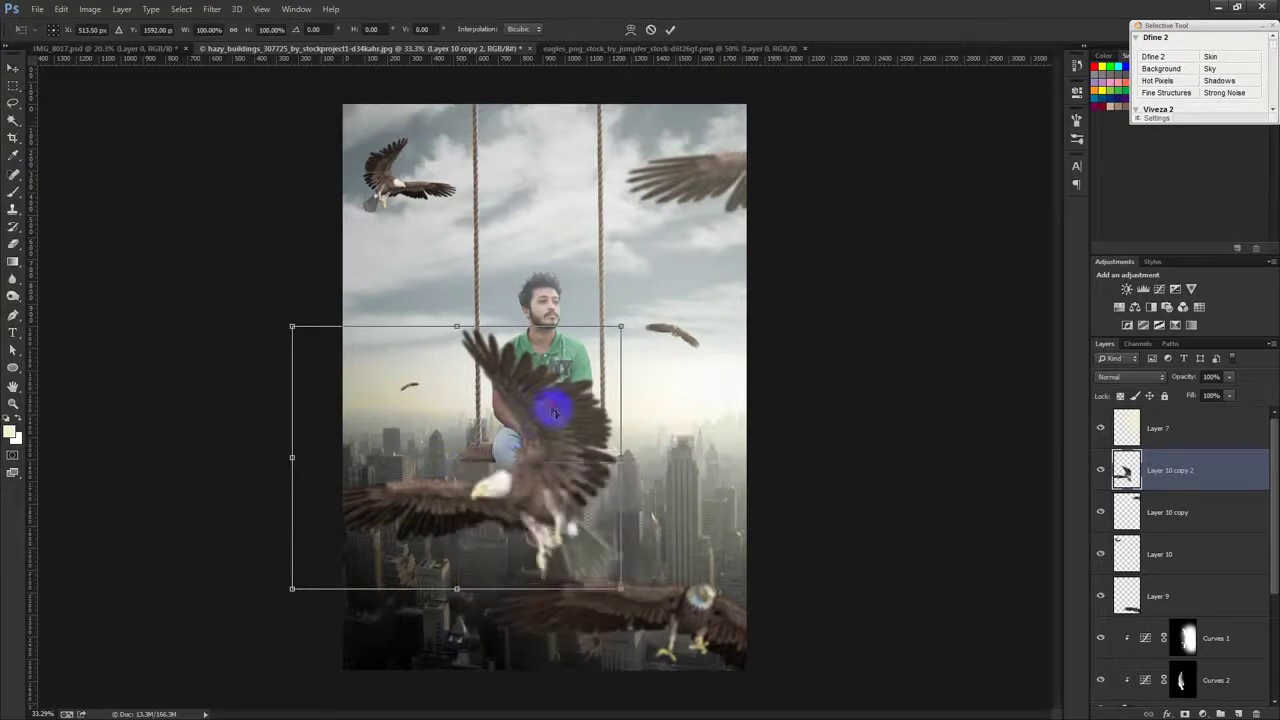
pyautogui.moveTo(555, 411); pyautogui.dragTo(273, 381)
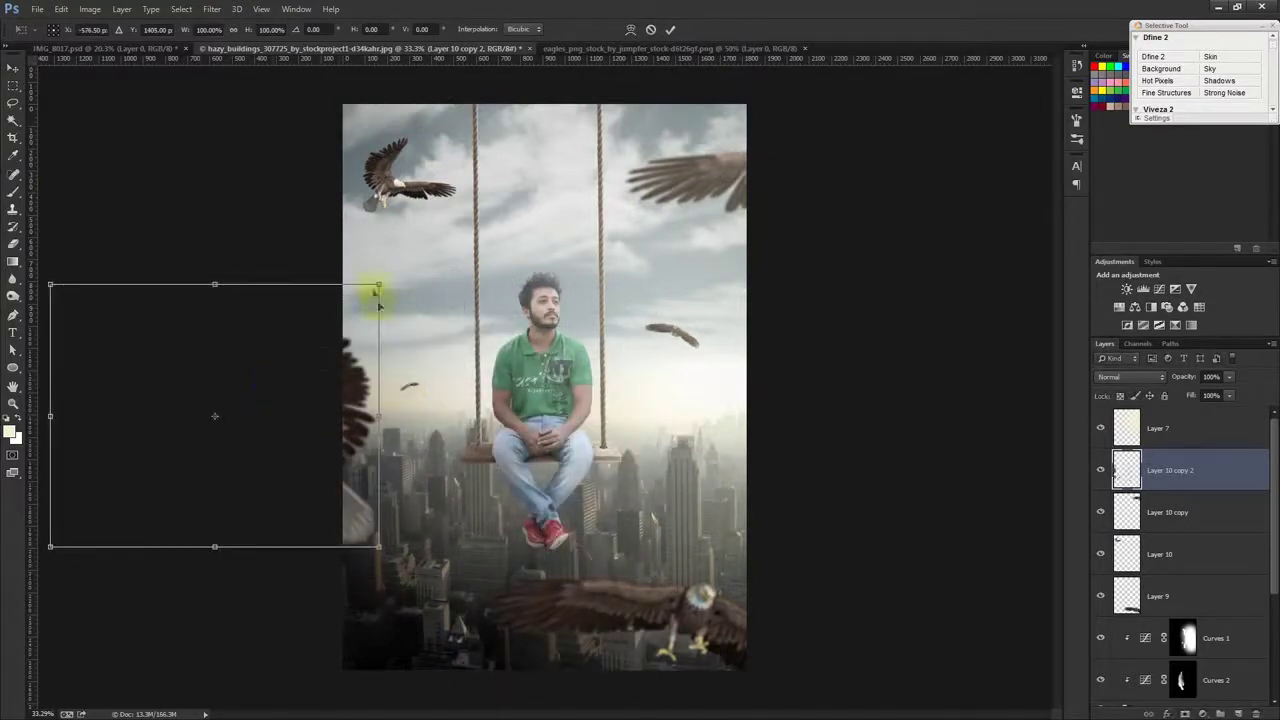
pyautogui.moveTo(376, 285); pyautogui.dragTo(233, 365)
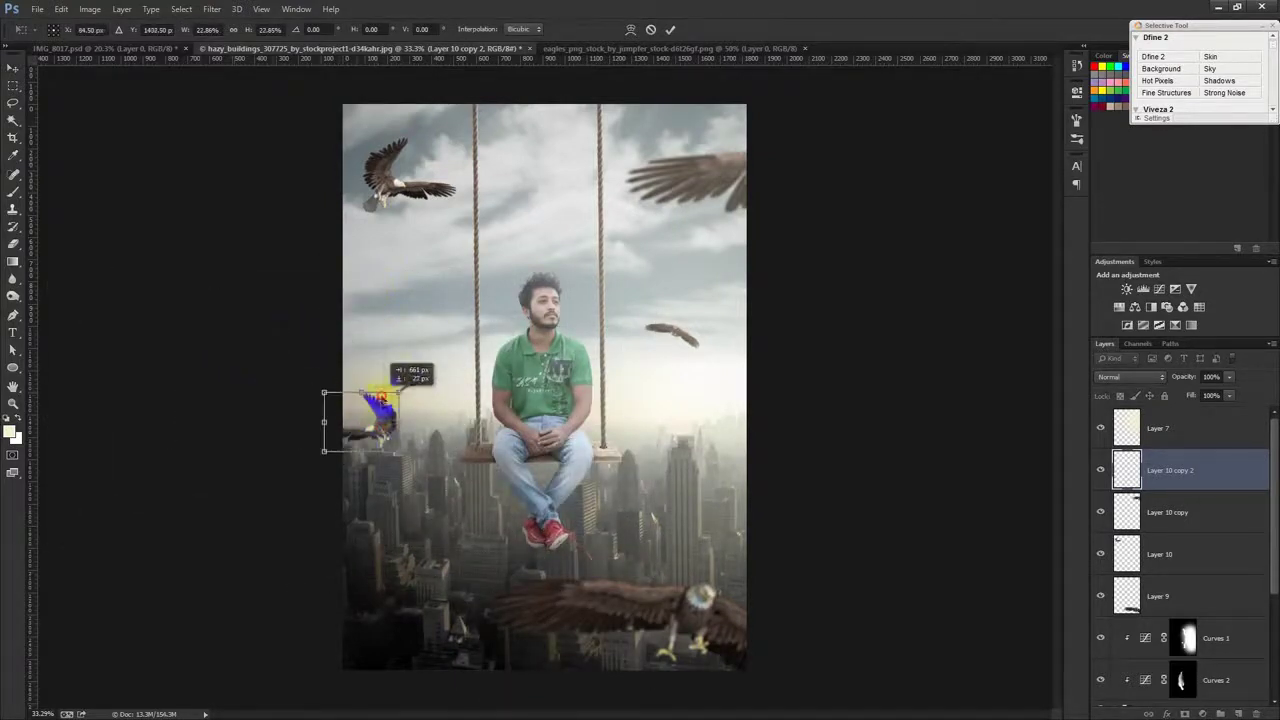
pyautogui.moveTo(245, 398); pyautogui.dragTo(368, 490)
# Step: Tilt the small eagle about 14° and settle it among the lower-left buildings
pyautogui.rightClick(376, 482)
pyautogui.click(428, 681)
pyautogui.moveTo(457, 551)
pyautogui.mouseDown()
pyautogui.moveTo(443, 625)
pyautogui.moveTo(416, 648)
pyautogui.mouseUp()
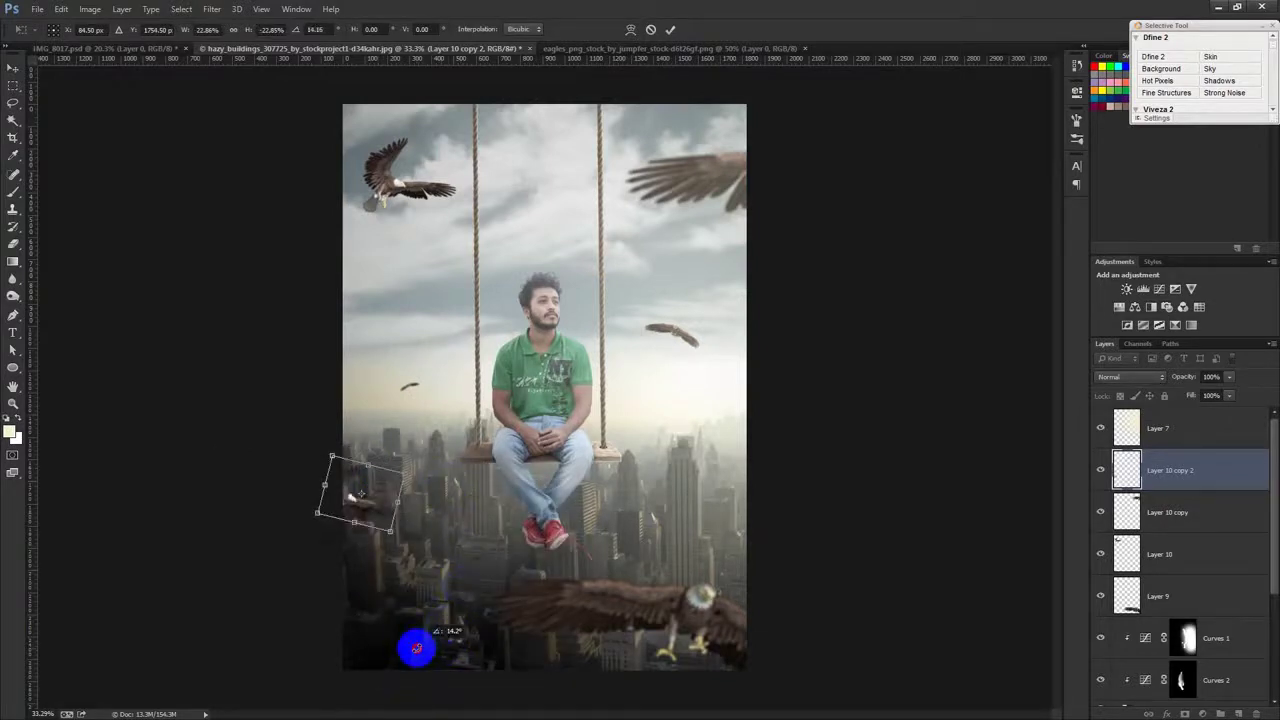
pyautogui.rightClick(360, 525)
pyautogui.click(425, 528)
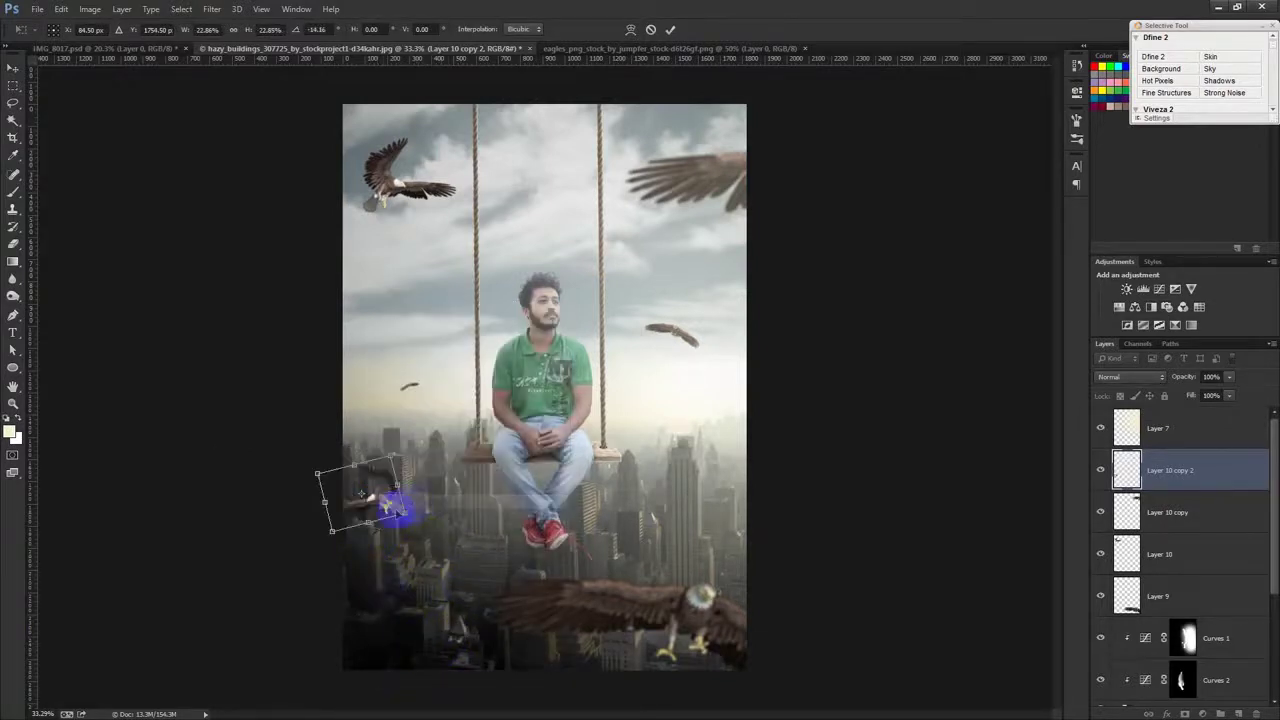
pyautogui.moveTo(362, 494); pyautogui.dragTo(373, 523)
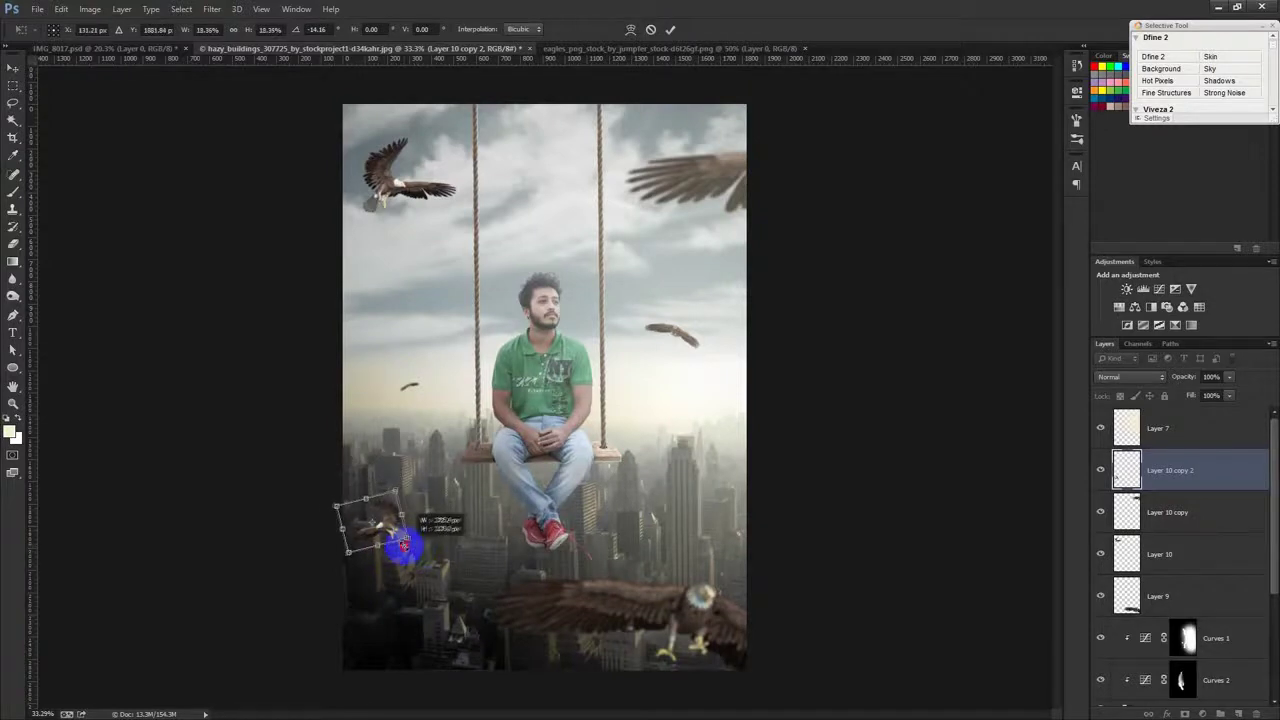
pyautogui.click(669, 29)
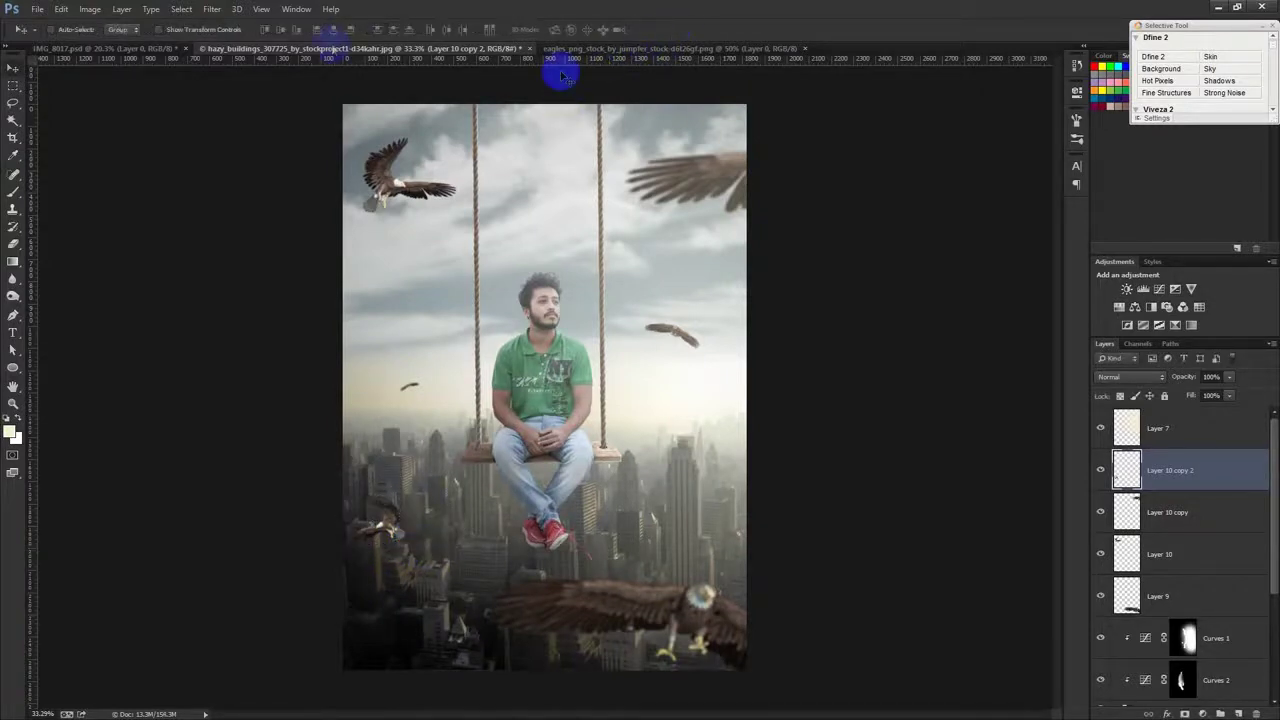
# Step: Blur the small eagle, brighten it with Curves, then place the birds photo across the middle
pyautogui.click(216, 10)
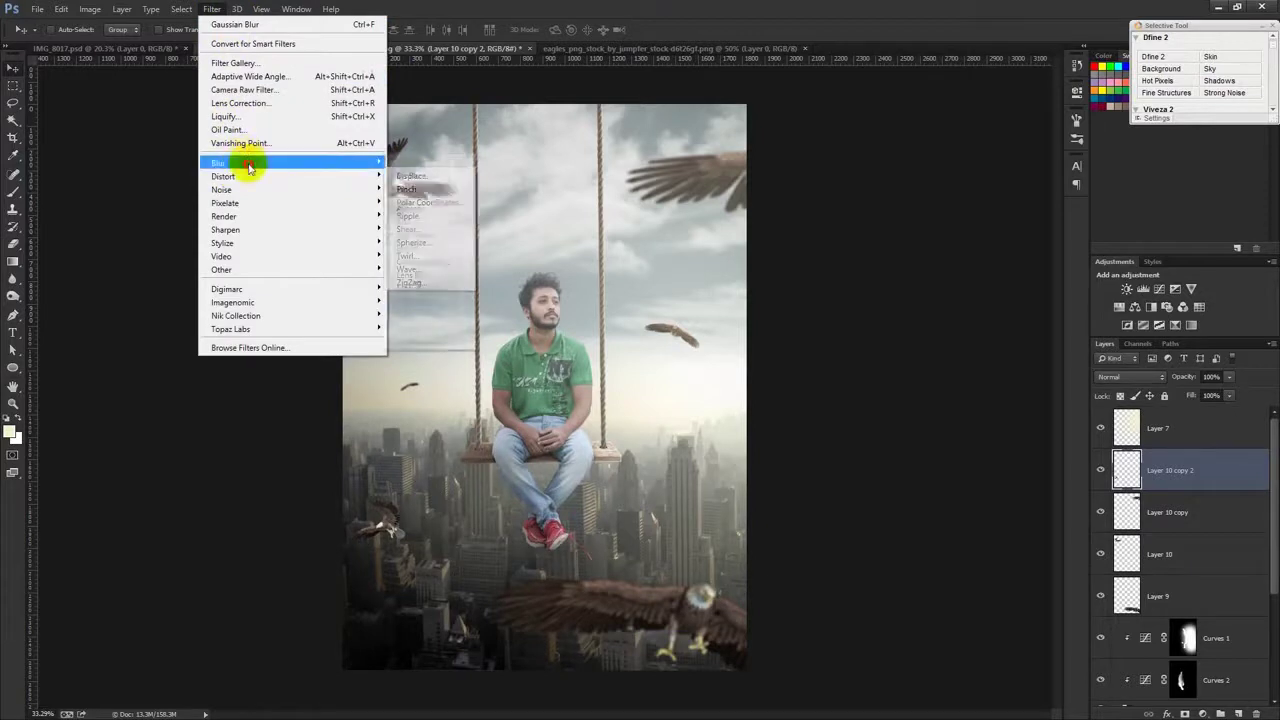
pyautogui.click(420, 263)
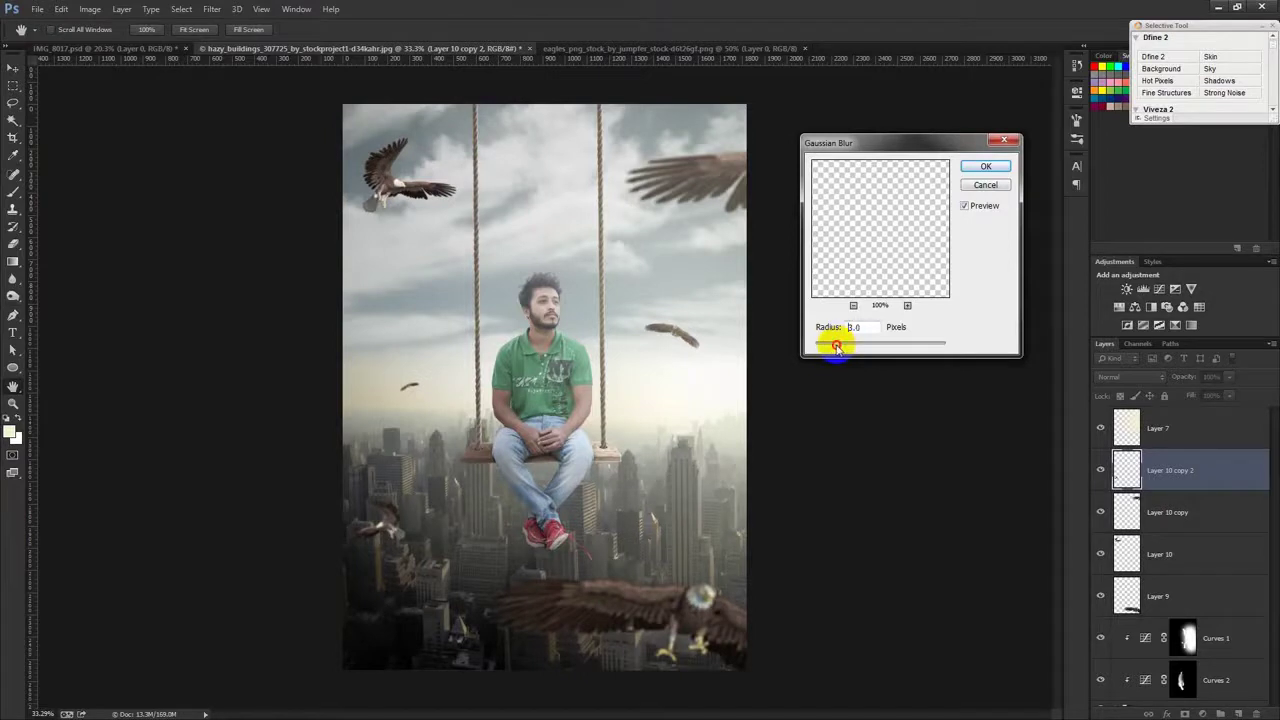
pyautogui.click(980, 166)
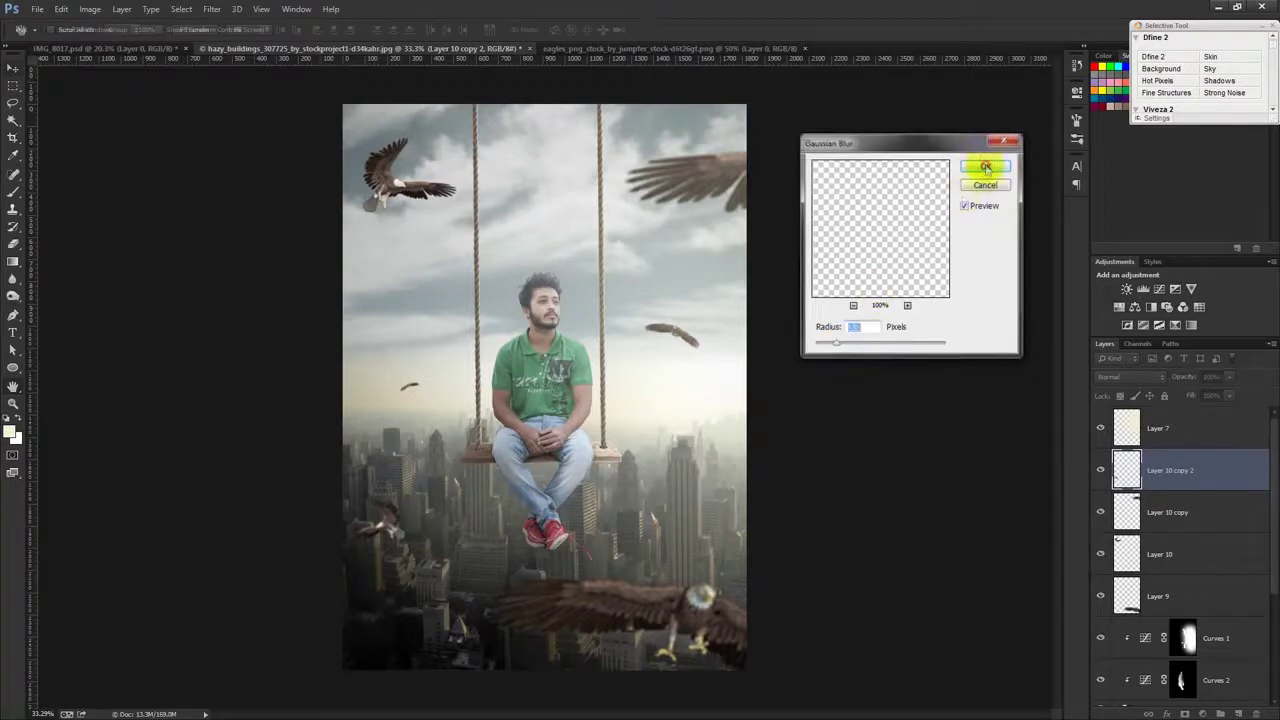
pyautogui.moveTo(831, 360); pyautogui.dragTo(837, 358)
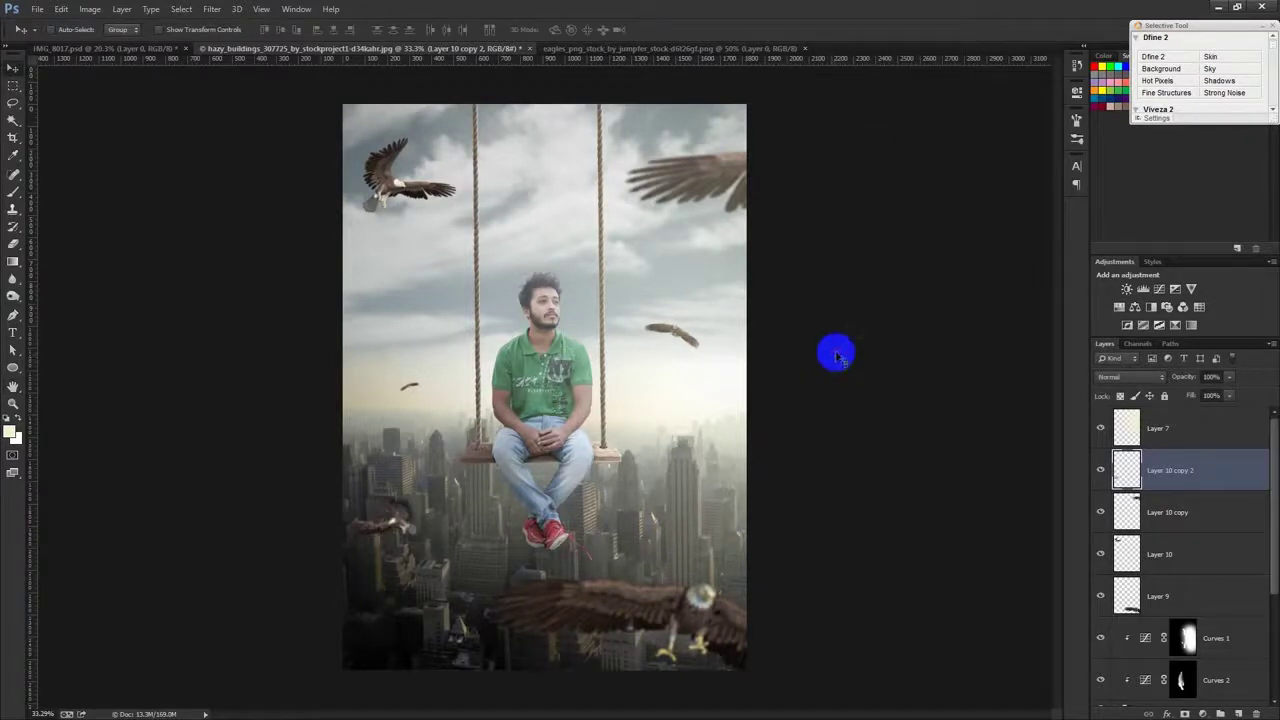
pyautogui.hotkey('ctrl', 'm')
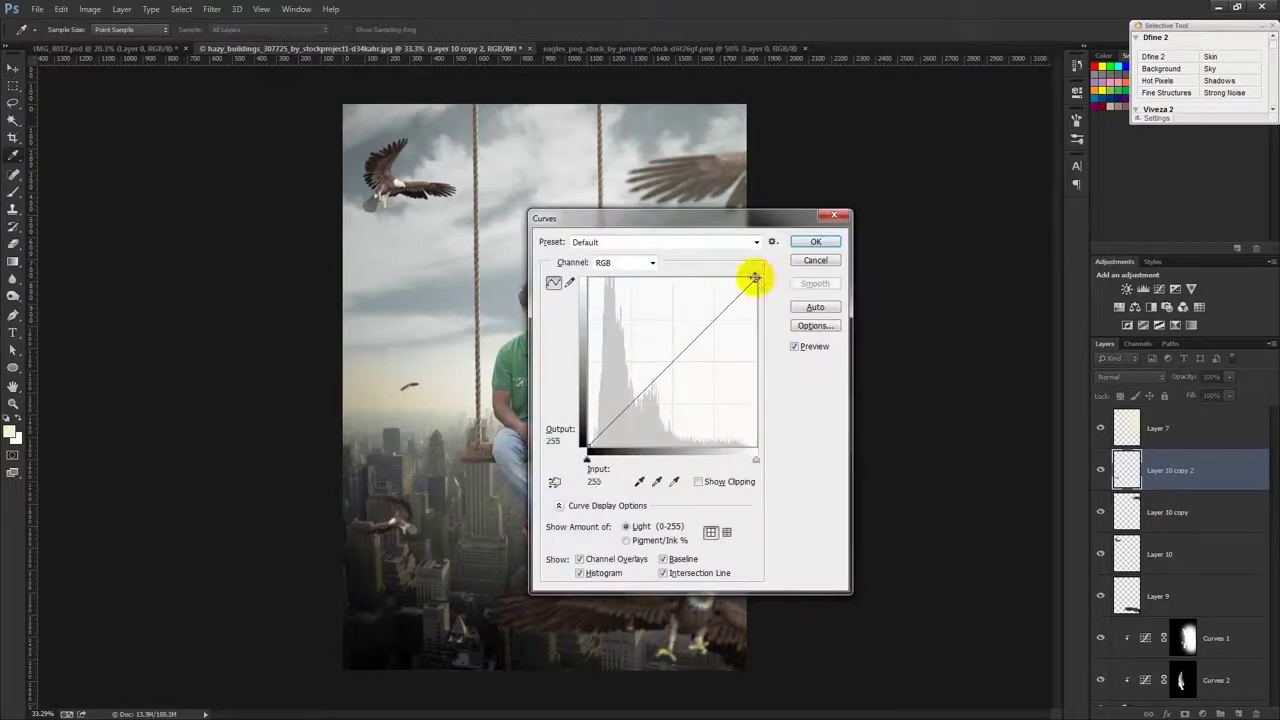
pyautogui.moveTo(755, 278); pyautogui.dragTo(739, 273)
pyautogui.click(818, 244)
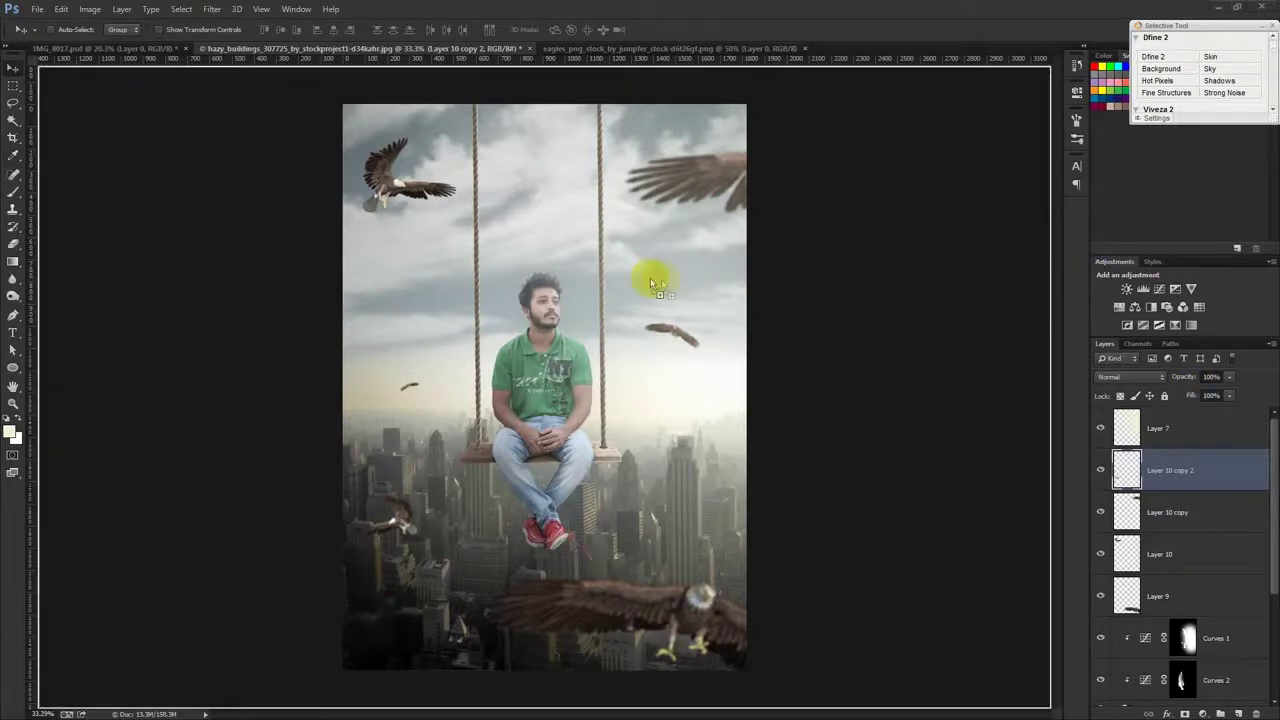
pyautogui.moveTo(650, 278); pyautogui.dragTo(663, 276)
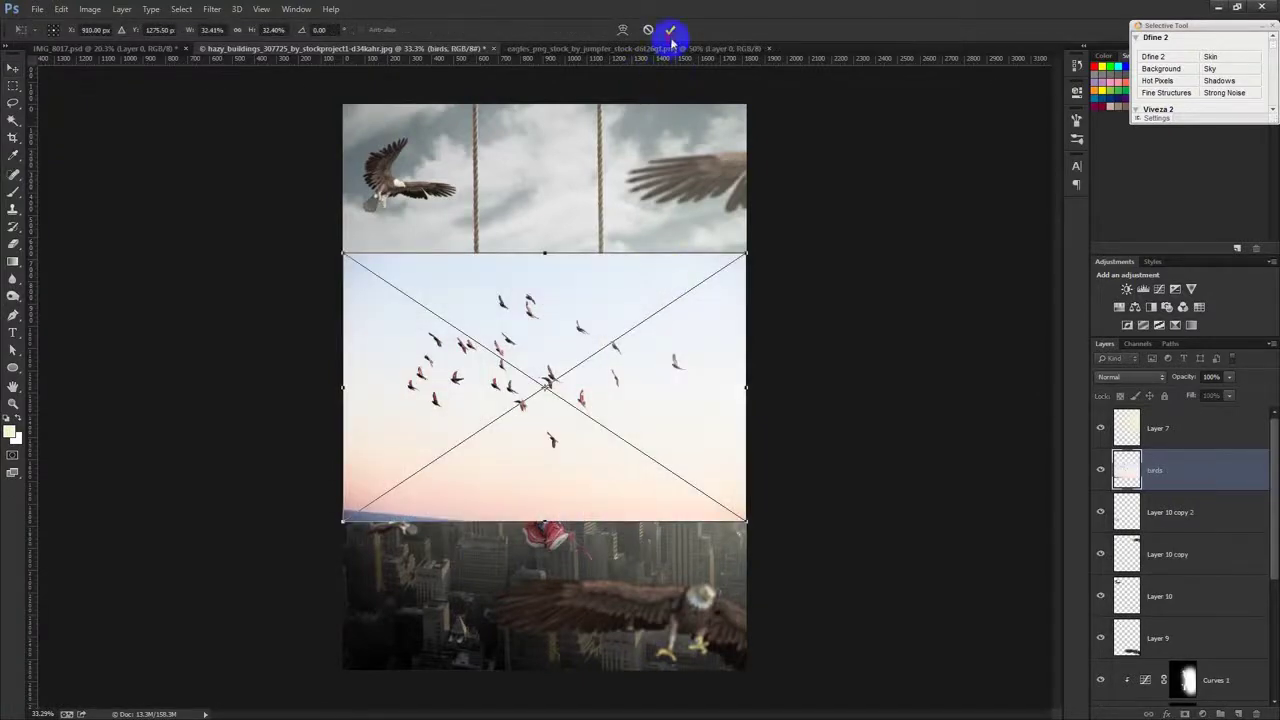
# Step: Rasterize the placed birds layer and reduce its saturation to -40
pyautogui.click(670, 30)
pyautogui.click(90, 9)
pyautogui.moveTo(109, 44)
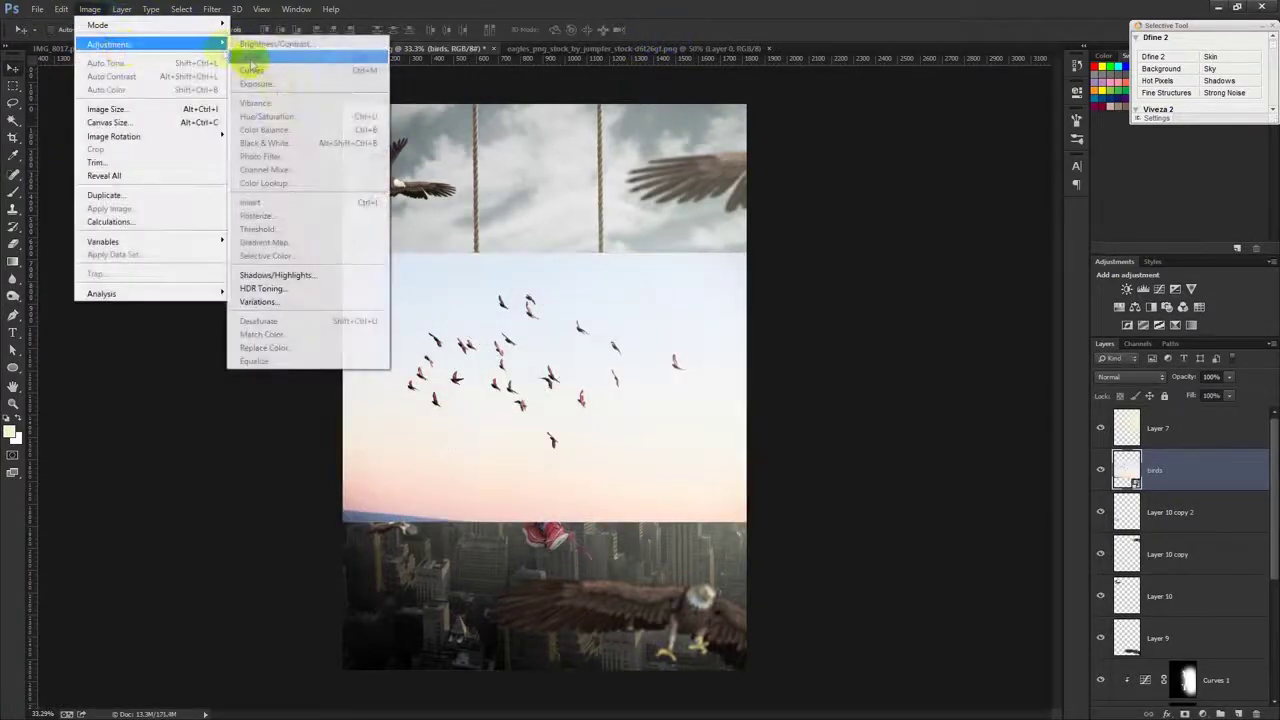
pyautogui.rightClick(1165, 470)
pyautogui.click(1040, 323)
pyautogui.click(90, 9)
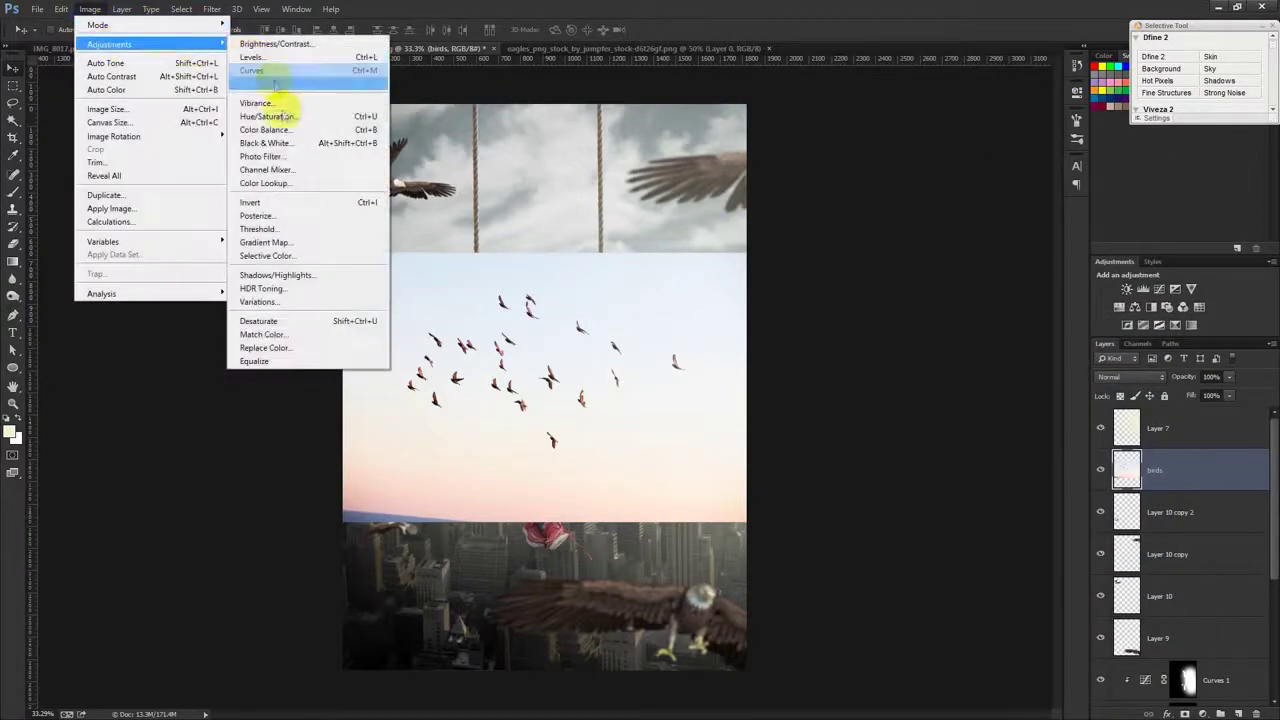
pyautogui.click(300, 114)
pyautogui.moveTo(938, 279); pyautogui.dragTo(911, 285)
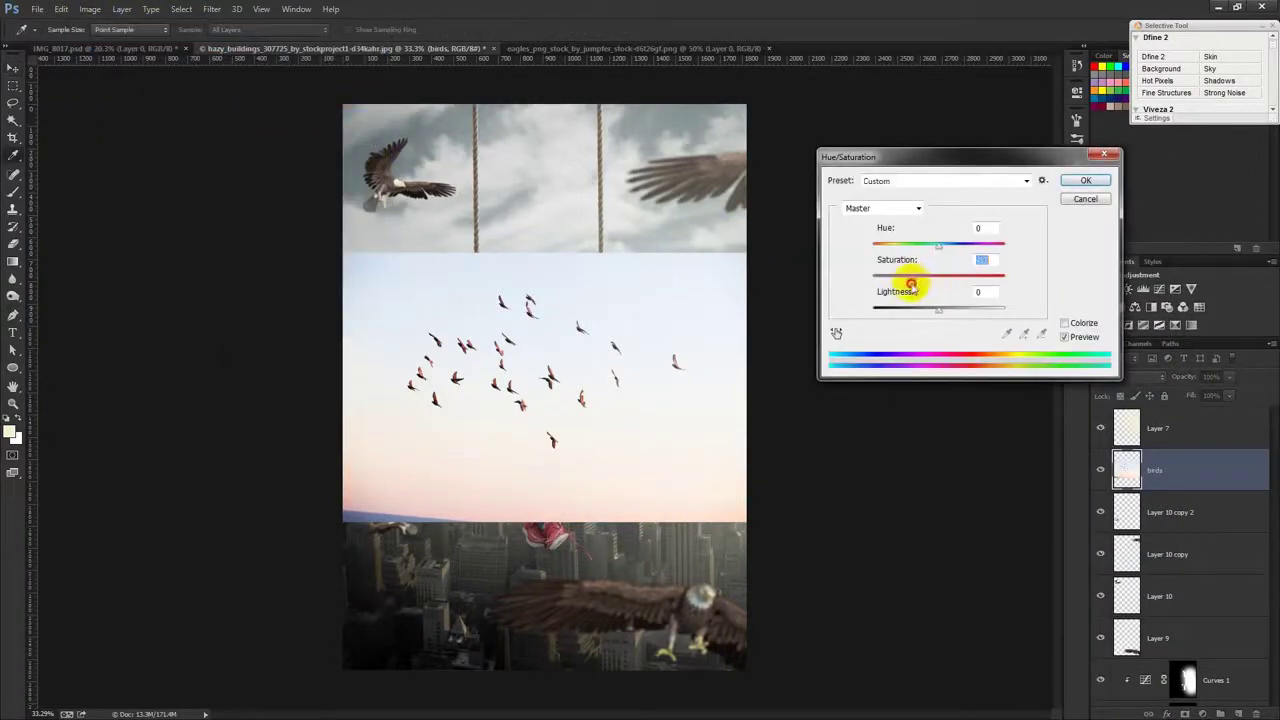
pyautogui.click(1085, 180)
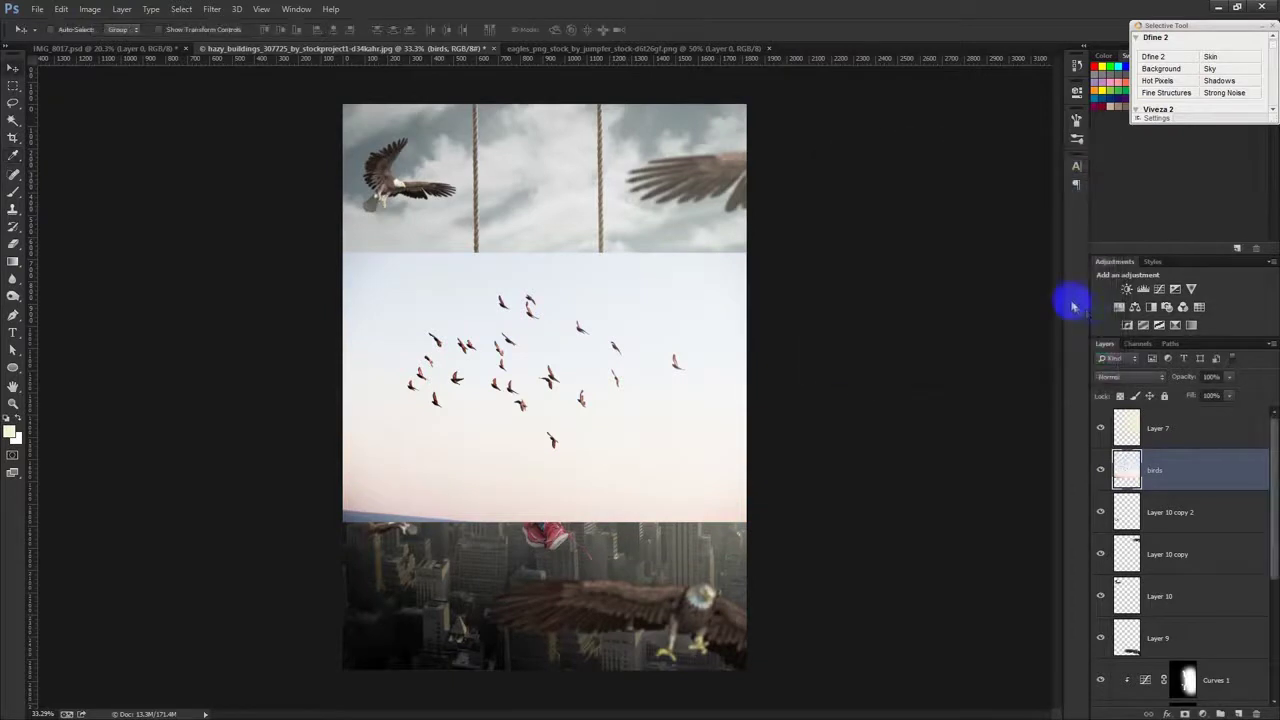
# Step: Blend the birds layer with Multiply and place it below Gradient Fill 1
pyautogui.click(1128, 377)
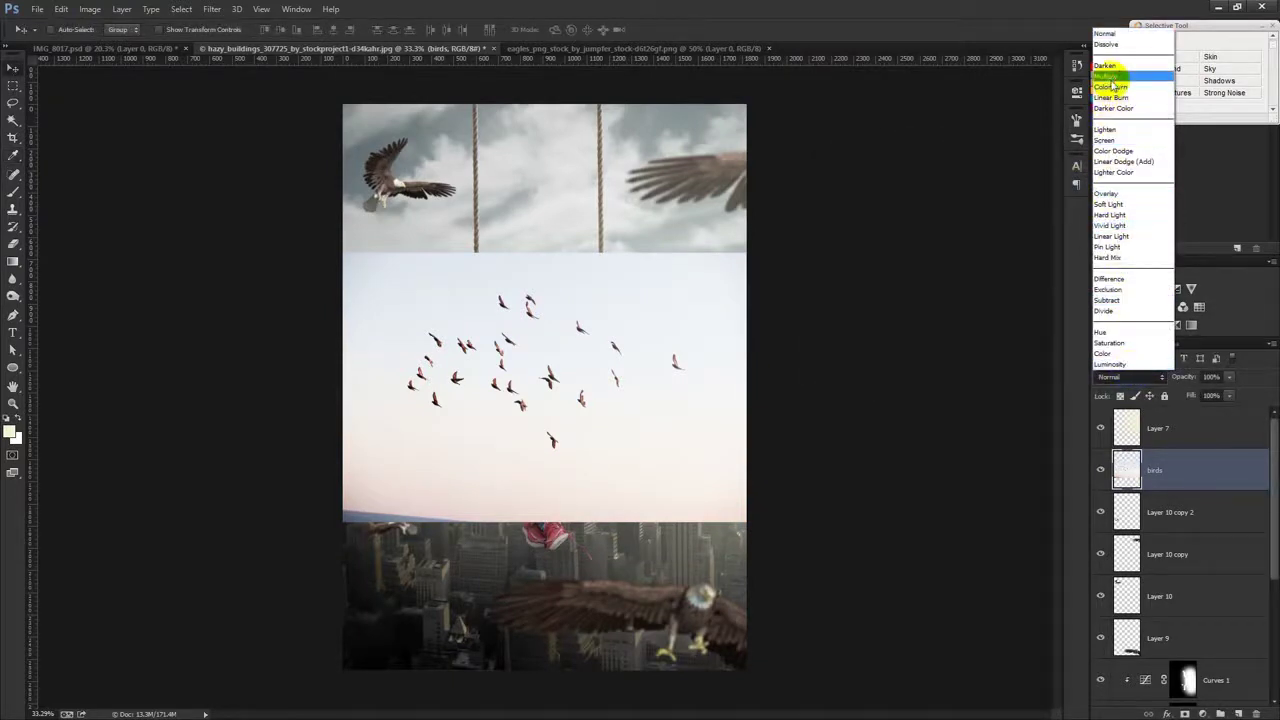
pyautogui.click(1114, 80)
pyautogui.moveTo(1127, 468)
pyautogui.mouseDown()
pyautogui.moveTo(1210, 714)
pyautogui.moveTo(1155, 688)
pyautogui.mouseUp()
pyautogui.moveTo(852, 458); pyautogui.dragTo(849, 410)
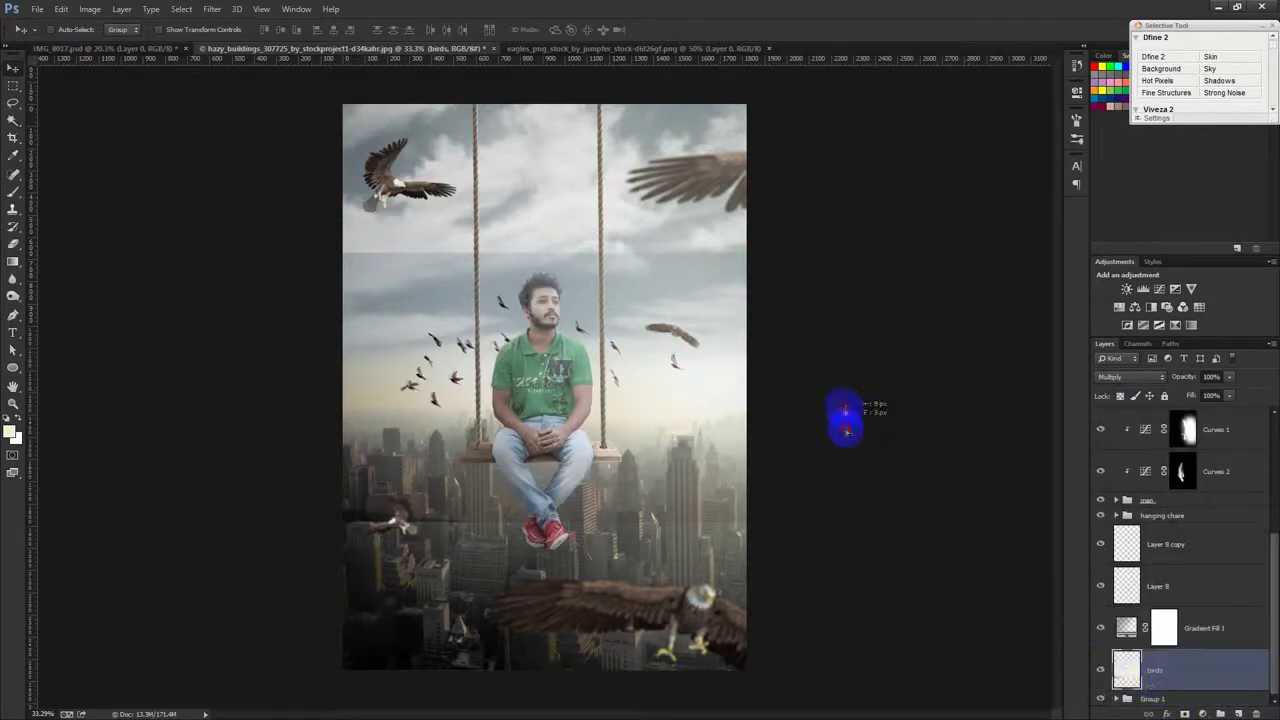
# Step: Gaussian-blur the birds slightly, shrink them to about 43%, and place them right of the man
pyautogui.click(212, 9)
pyautogui.moveTo(218, 162)
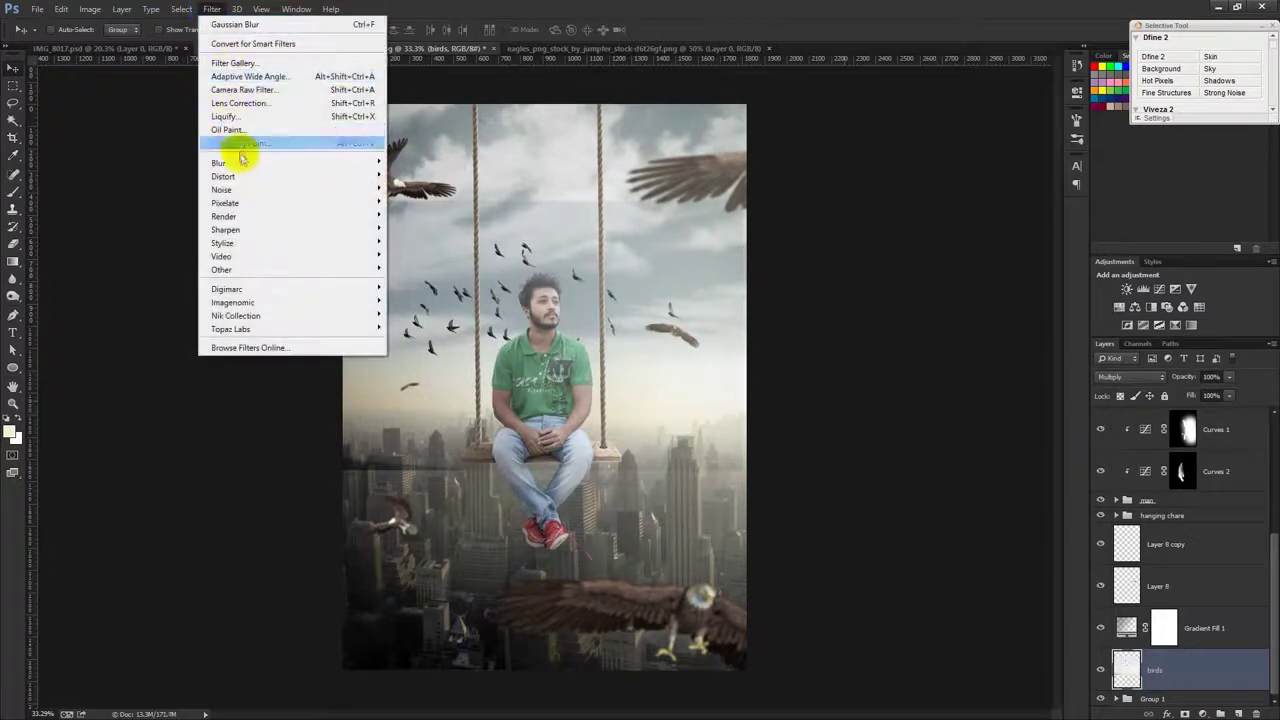
pyautogui.click(415, 261)
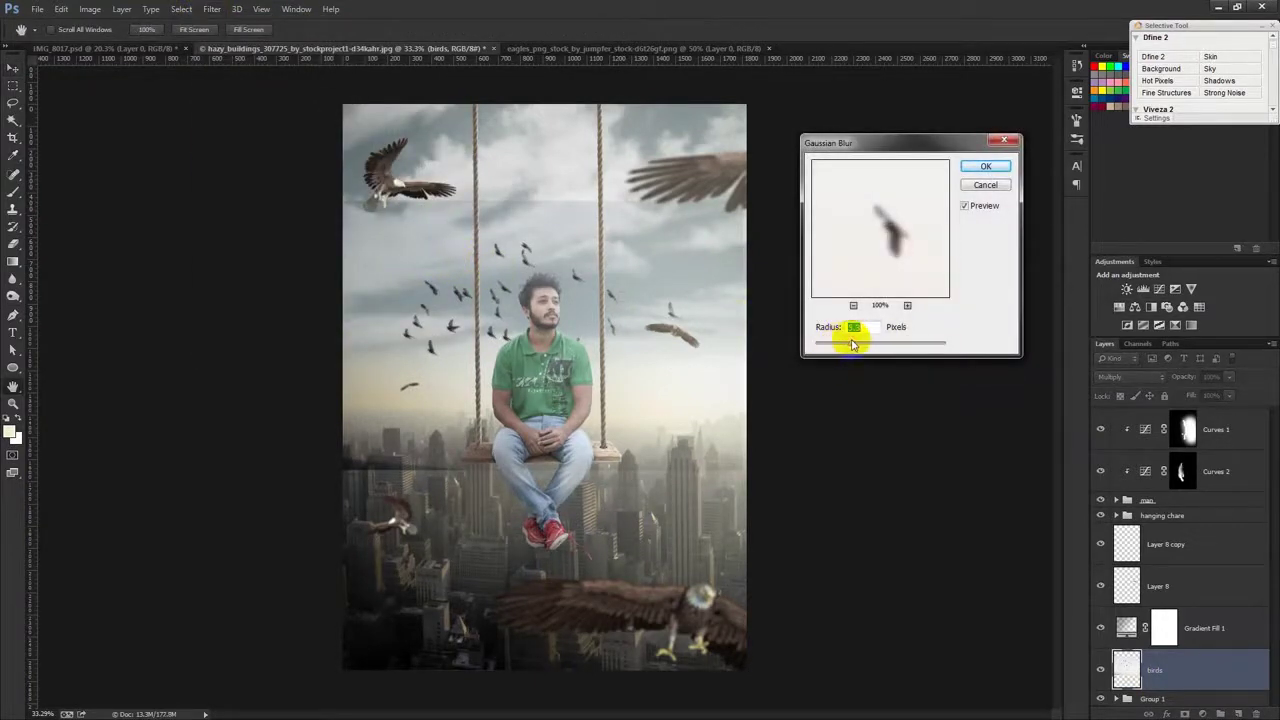
pyautogui.click(980, 169)
pyautogui.hotkey('ctrl', 't')
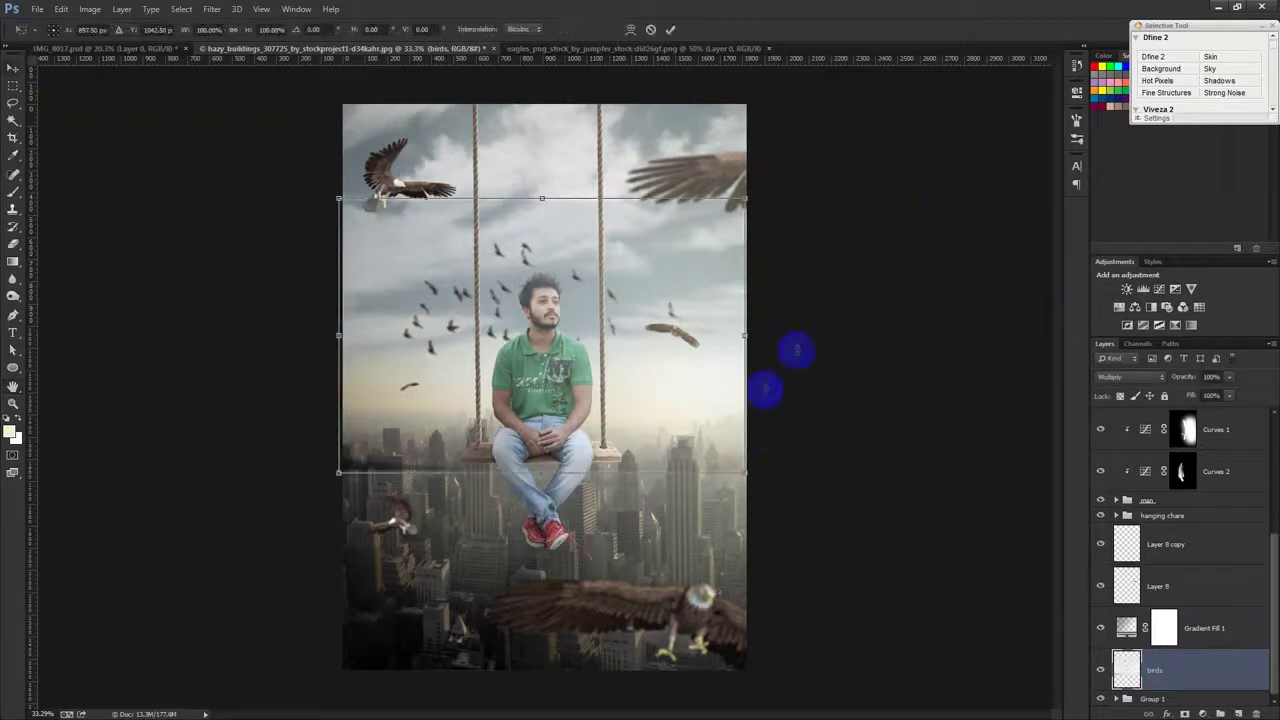
pyautogui.moveTo(746, 473)
pyautogui.mouseDown()
pyautogui.moveTo(487, 318)
pyautogui.moveTo(608, 316)
pyautogui.mouseUp()
pyautogui.moveTo(493, 294)
pyautogui.mouseDown()
pyautogui.moveTo(693, 435)
pyautogui.moveTo(553, 313)
pyautogui.moveTo(577, 340)
pyautogui.moveTo(512, 300)
pyautogui.moveTo(591, 318)
pyautogui.moveTo(686, 300)
pyautogui.moveTo(663, 426)
pyautogui.mouseUp()
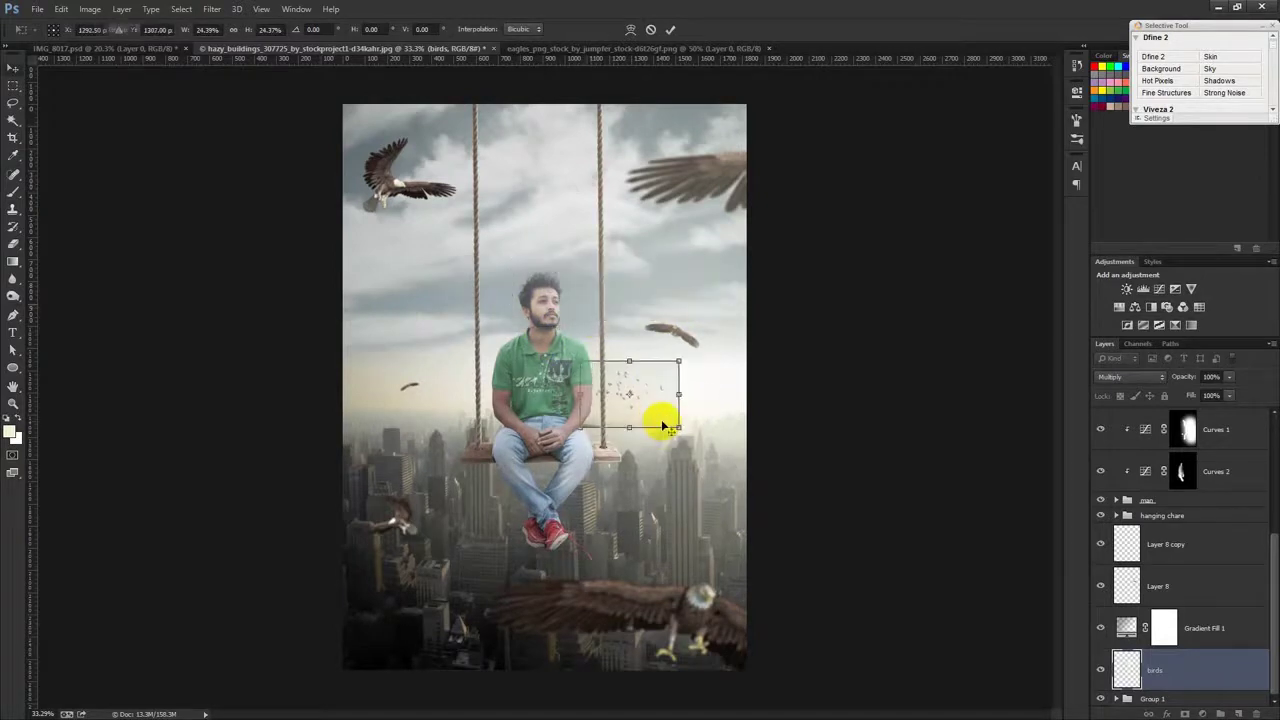
pyautogui.press('Return')
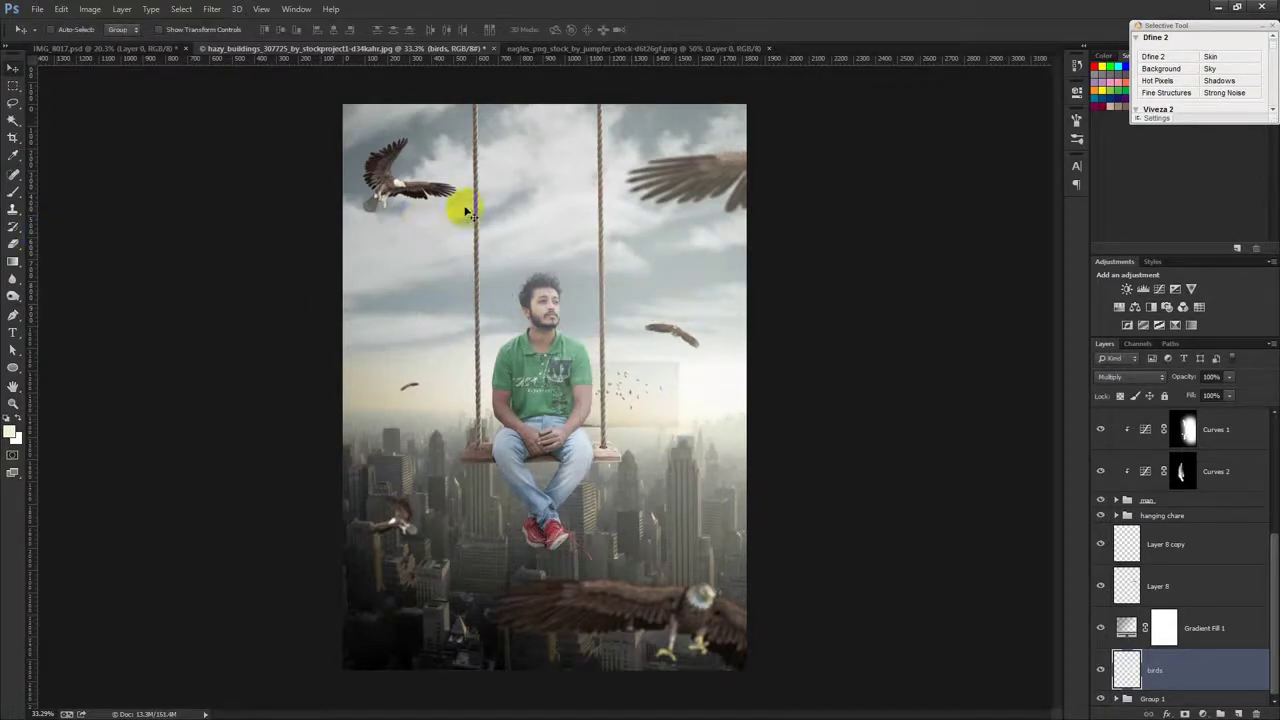
# Step: Brighten the birds with a raised Curves adjustment and erase parts of the layer
pyautogui.hotkey('ctrl', 'm')
pyautogui.moveTo(710, 217); pyautogui.dragTo(1000, 189)
pyautogui.moveTo(962, 330)
pyautogui.mouseDown()
pyautogui.moveTo(933, 310)
pyautogui.moveTo(945, 316)
pyautogui.mouseUp()
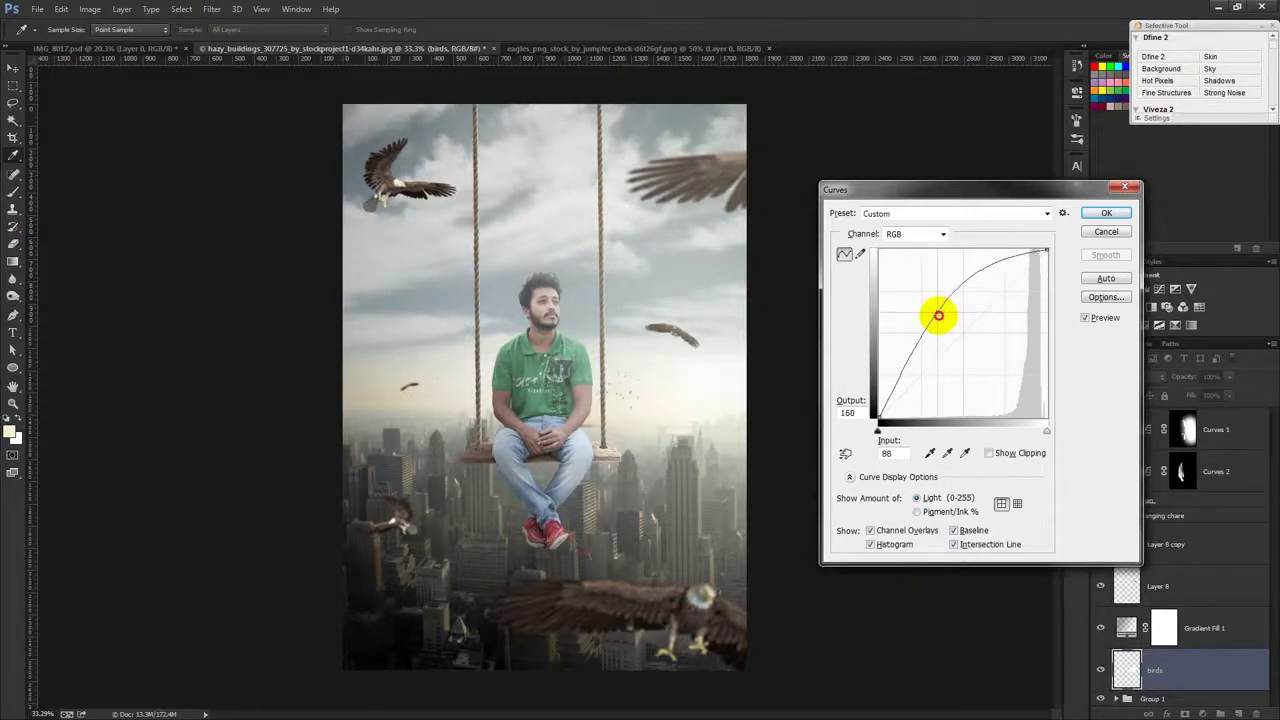
pyautogui.click(1106, 213)
pyautogui.click(14, 244)
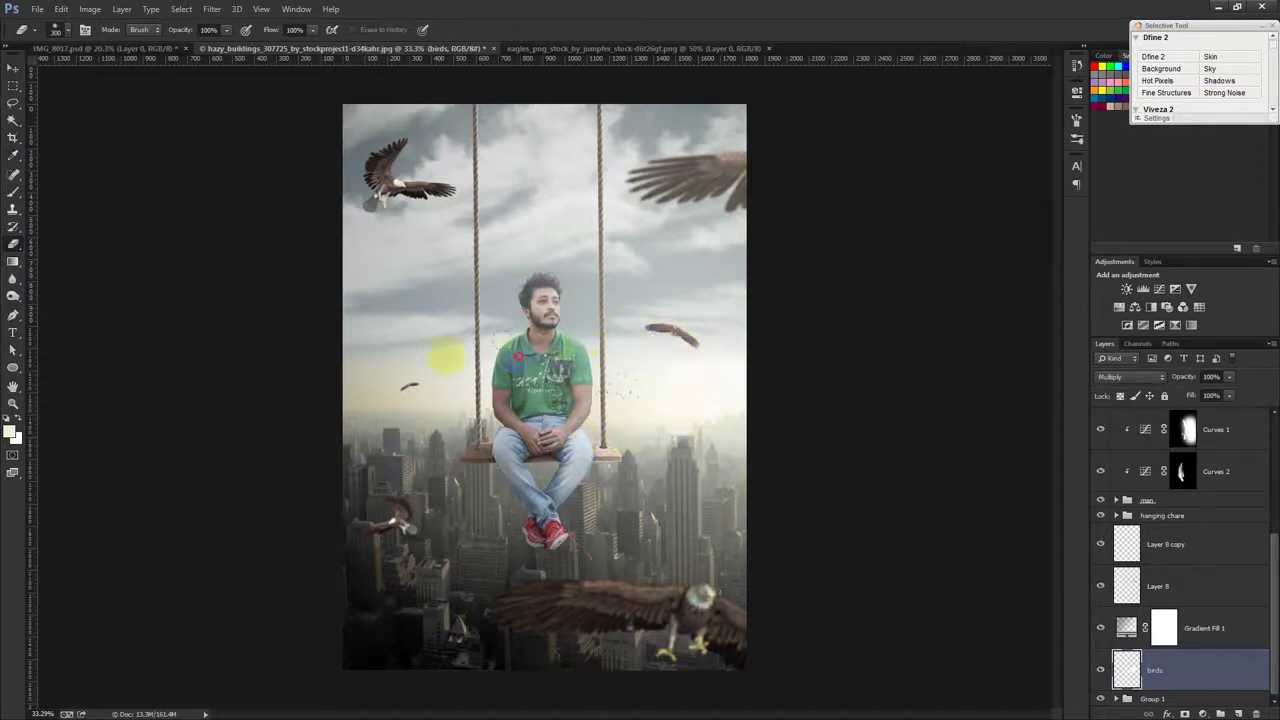
pyautogui.click(13, 67)
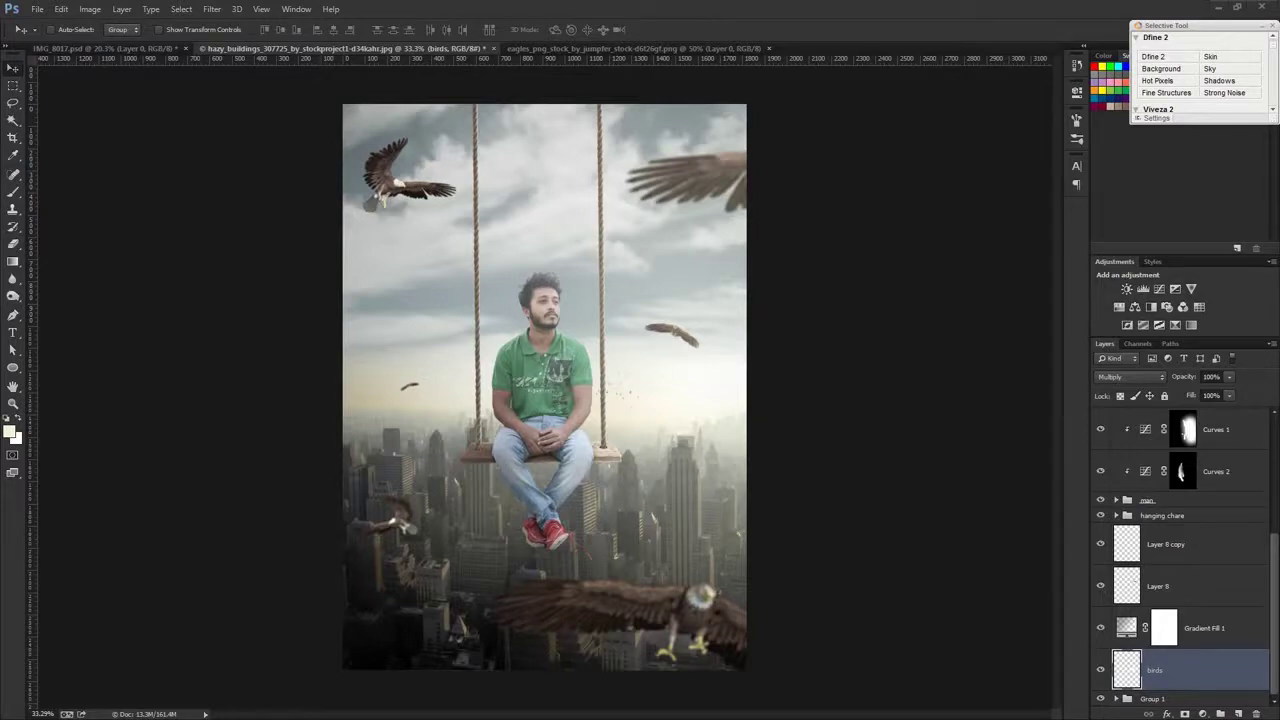
# Step: Lasso the top-left feather in the feather stock image and drop it into the swing composite
pyautogui.moveTo(929, 106); pyautogui.dragTo(851, 117)
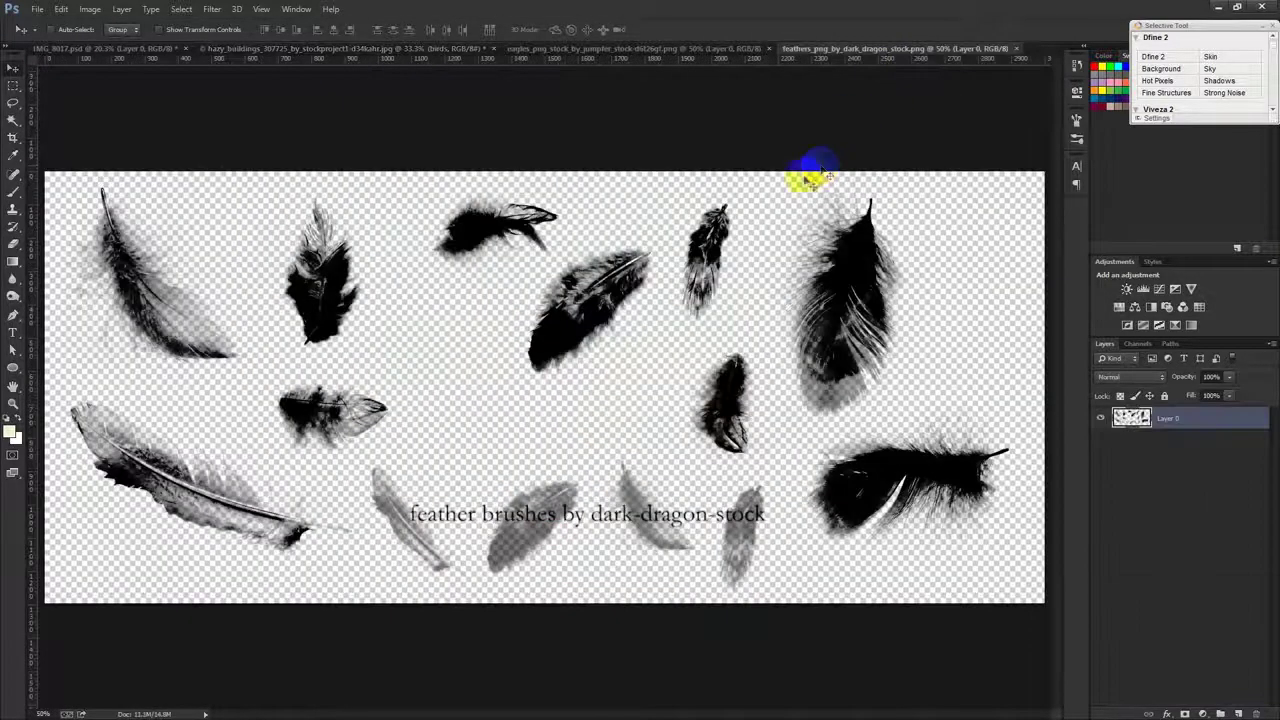
pyautogui.click(13, 103)
pyautogui.moveTo(143, 172)
pyautogui.mouseDown()
pyautogui.moveTo(30, 235)
pyautogui.moveTo(75, 152)
pyautogui.mouseUp()
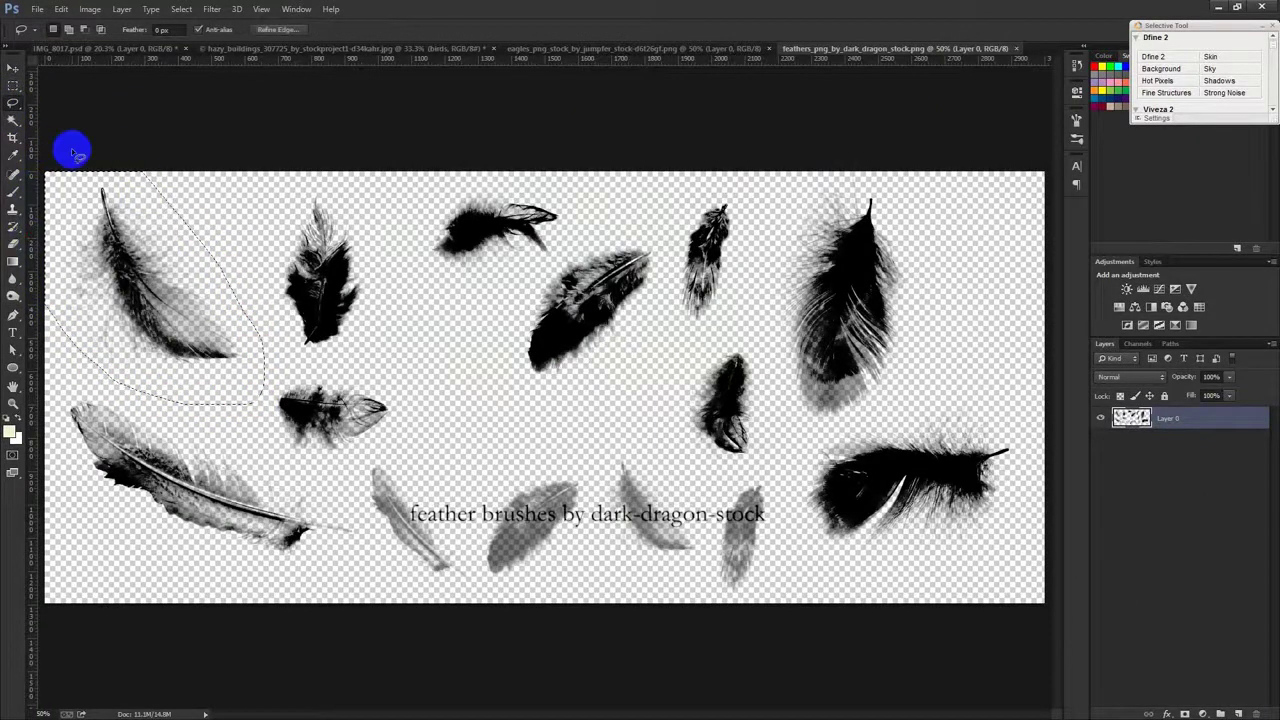
pyautogui.click(663, 48)
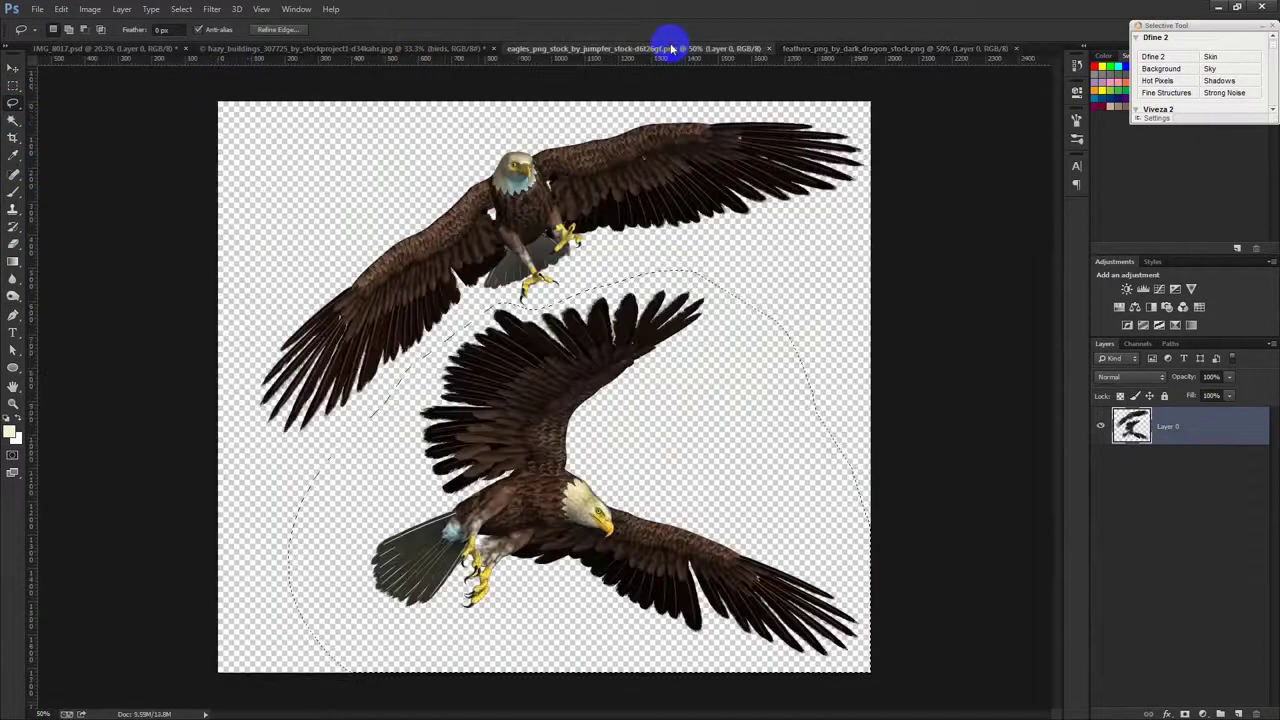
pyautogui.click(768, 48)
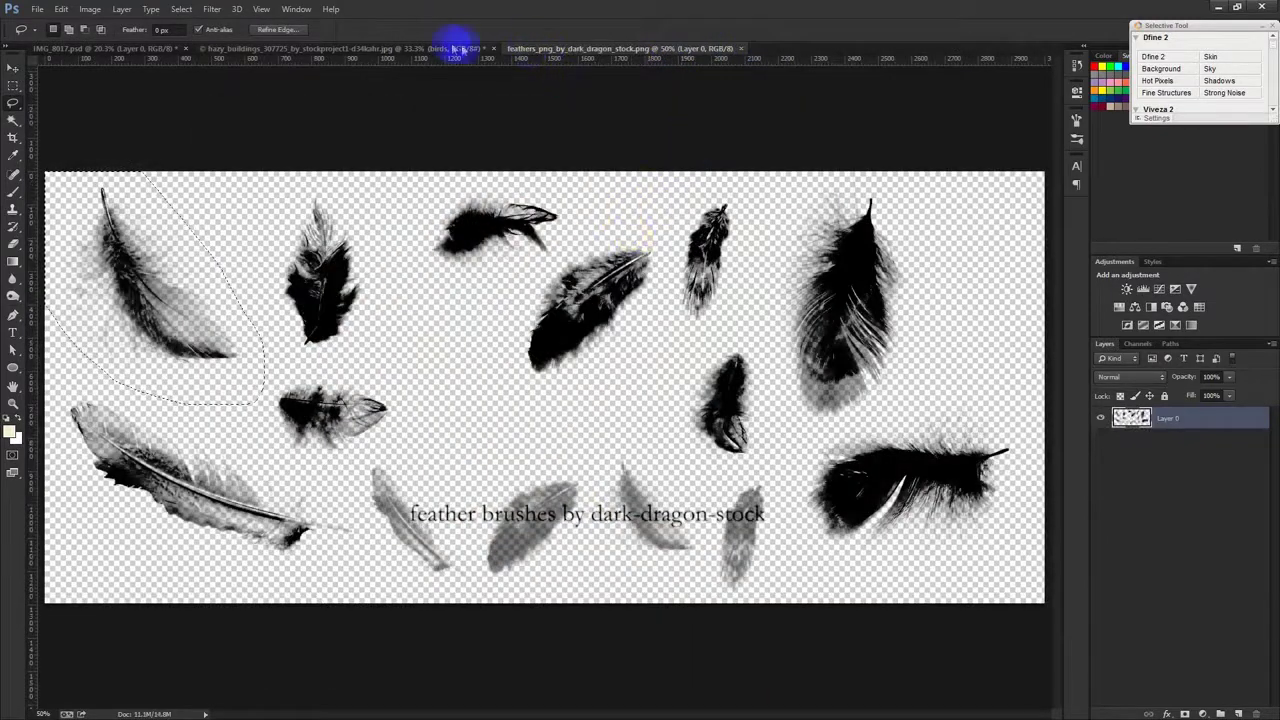
pyautogui.click(452, 48)
pyautogui.moveTo(452, 48); pyautogui.dragTo(583, 256)
# Step: Place the feather layer below Layer 9, then move it lower left, shrunk and tilted
pyautogui.click(13, 67)
pyautogui.moveTo(1163, 689)
pyautogui.mouseDown()
pyautogui.moveTo(1141, 457)
pyautogui.moveTo(1152, 558)
pyautogui.mouseUp()
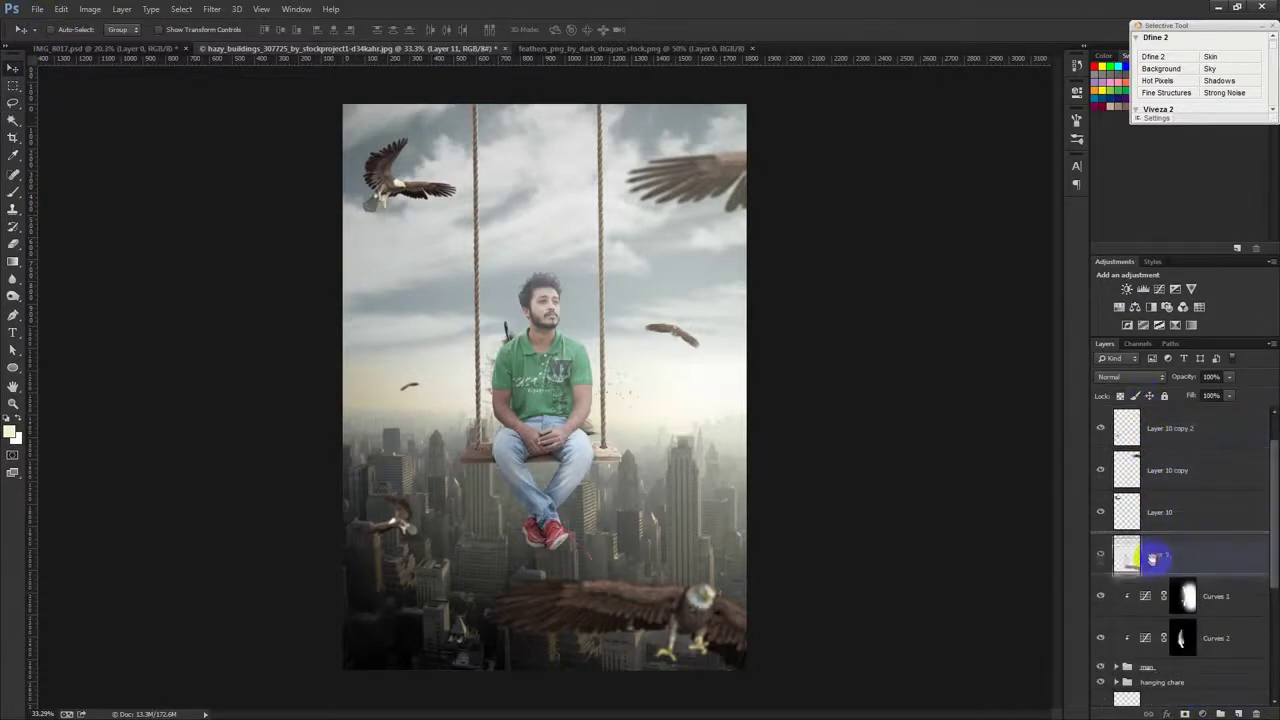
pyautogui.moveTo(651, 400); pyautogui.dragTo(560, 568)
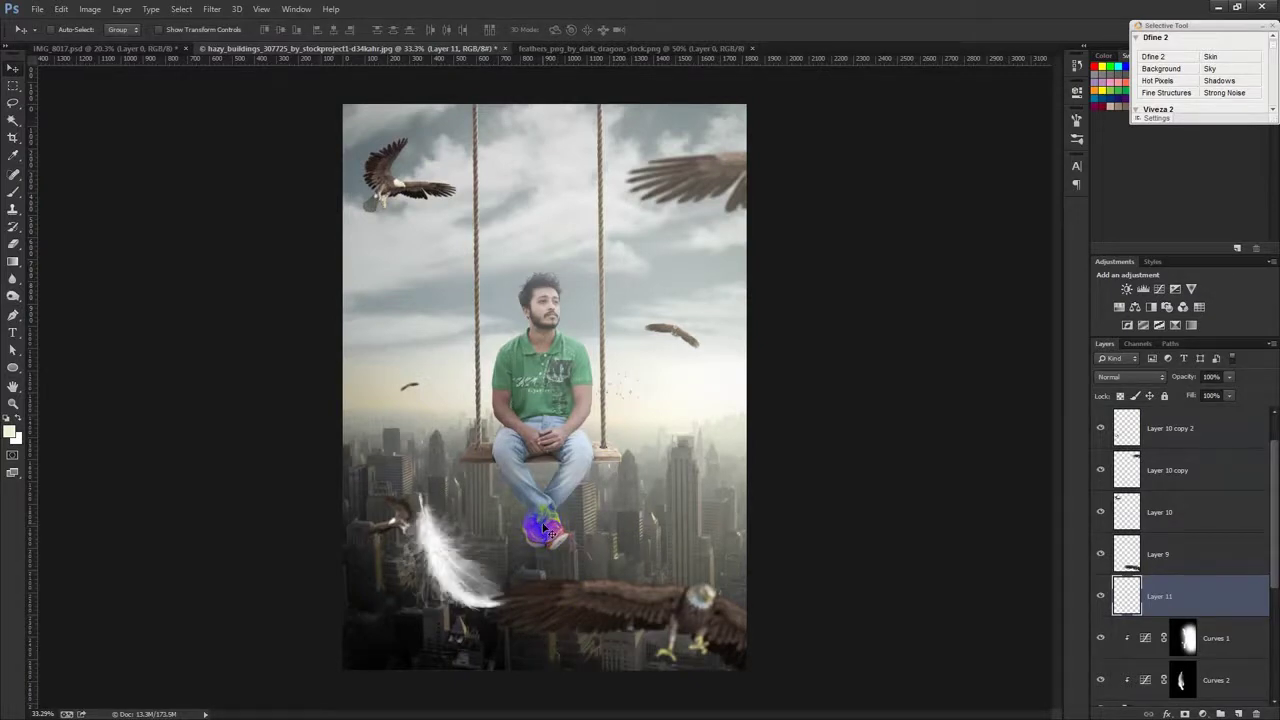
pyautogui.hotkey('ctrl', 't')
pyautogui.moveTo(520, 498)
pyautogui.mouseDown()
pyautogui.moveTo(463, 530)
pyautogui.moveTo(548, 628)
pyautogui.mouseUp()
pyautogui.press('Return')
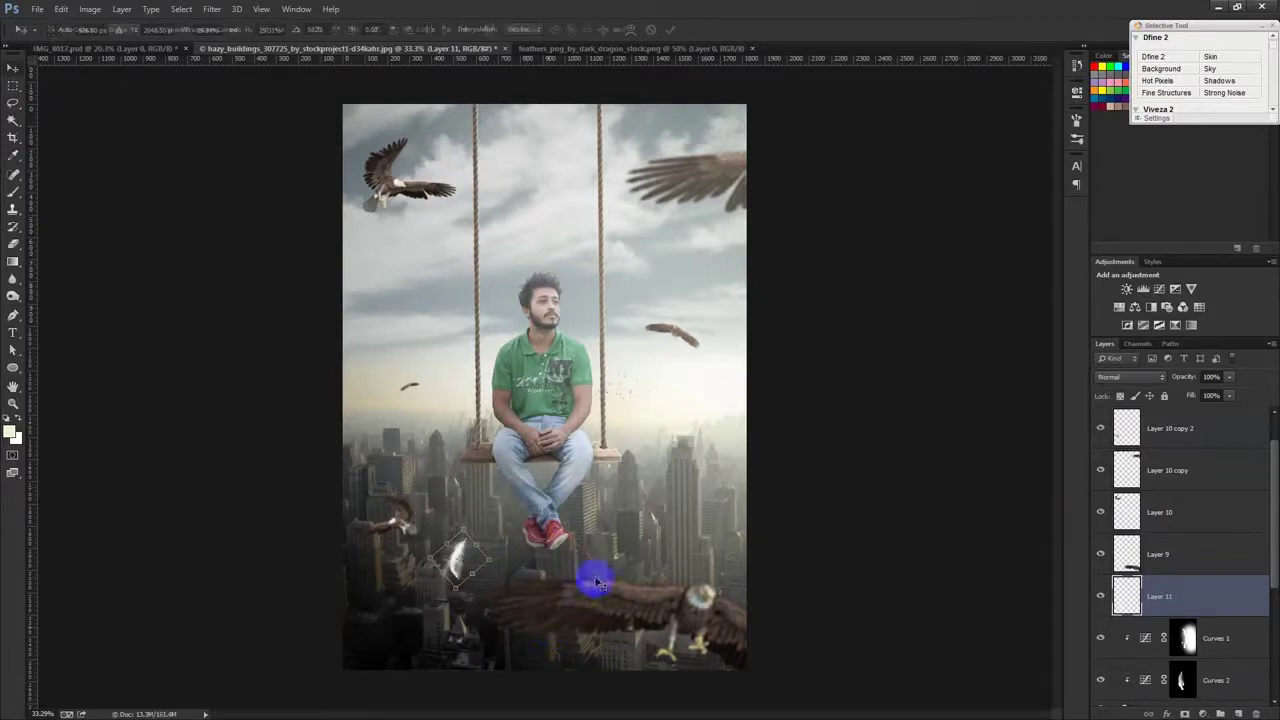
pyautogui.click(92, 9)
pyautogui.moveTo(109, 44)
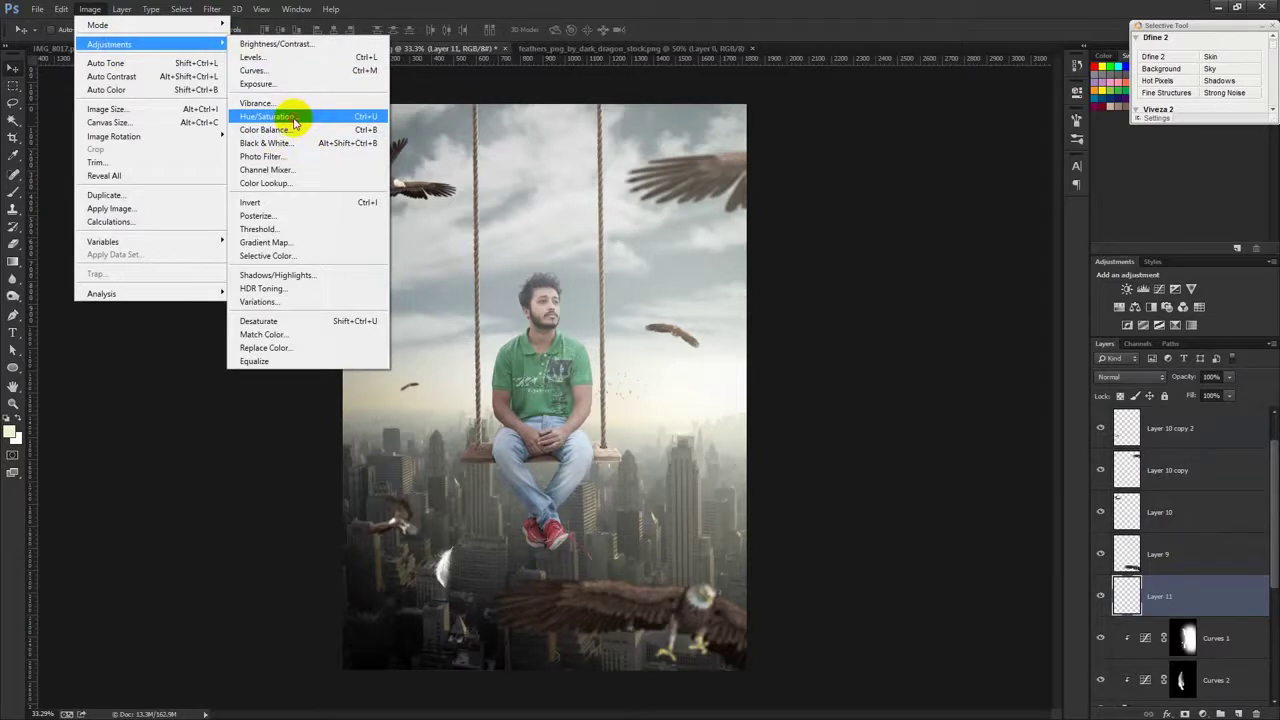
# Step: Colorize the feather with a single, more saturated warm tint
pyautogui.click(295, 118)
pyautogui.click(1066, 323)
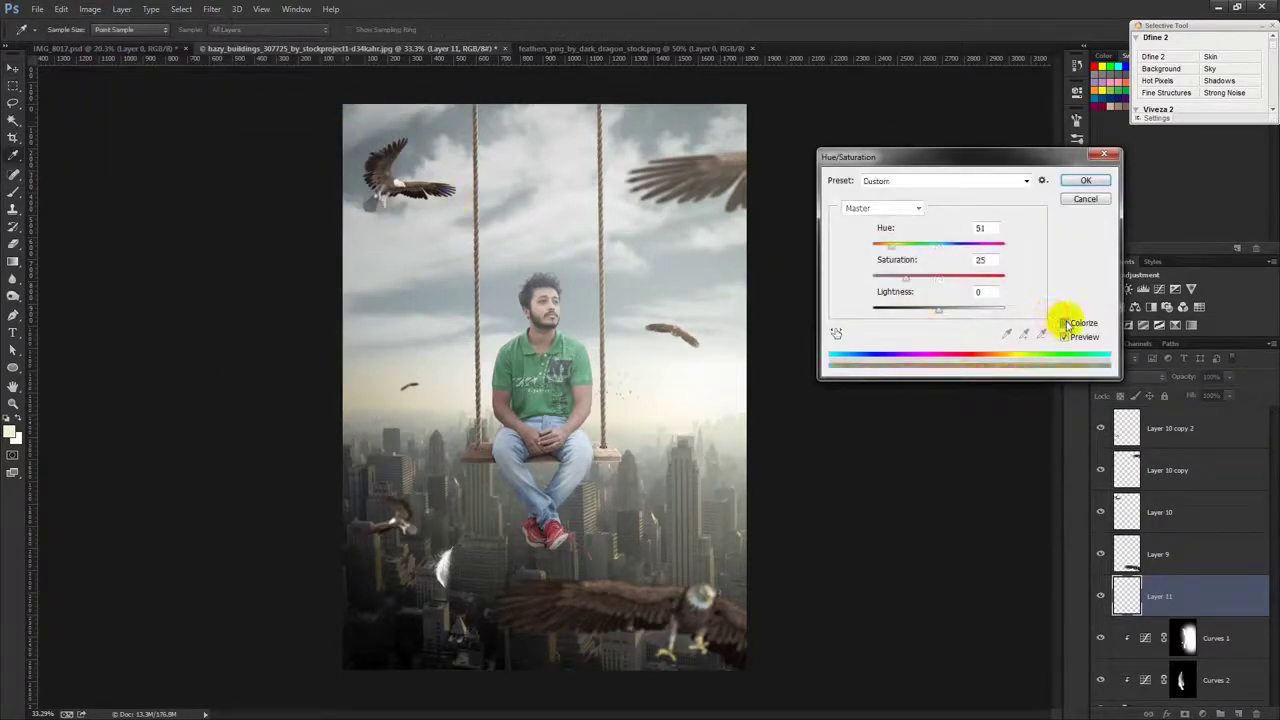
pyautogui.moveTo(926, 281); pyautogui.dragTo(1019, 283)
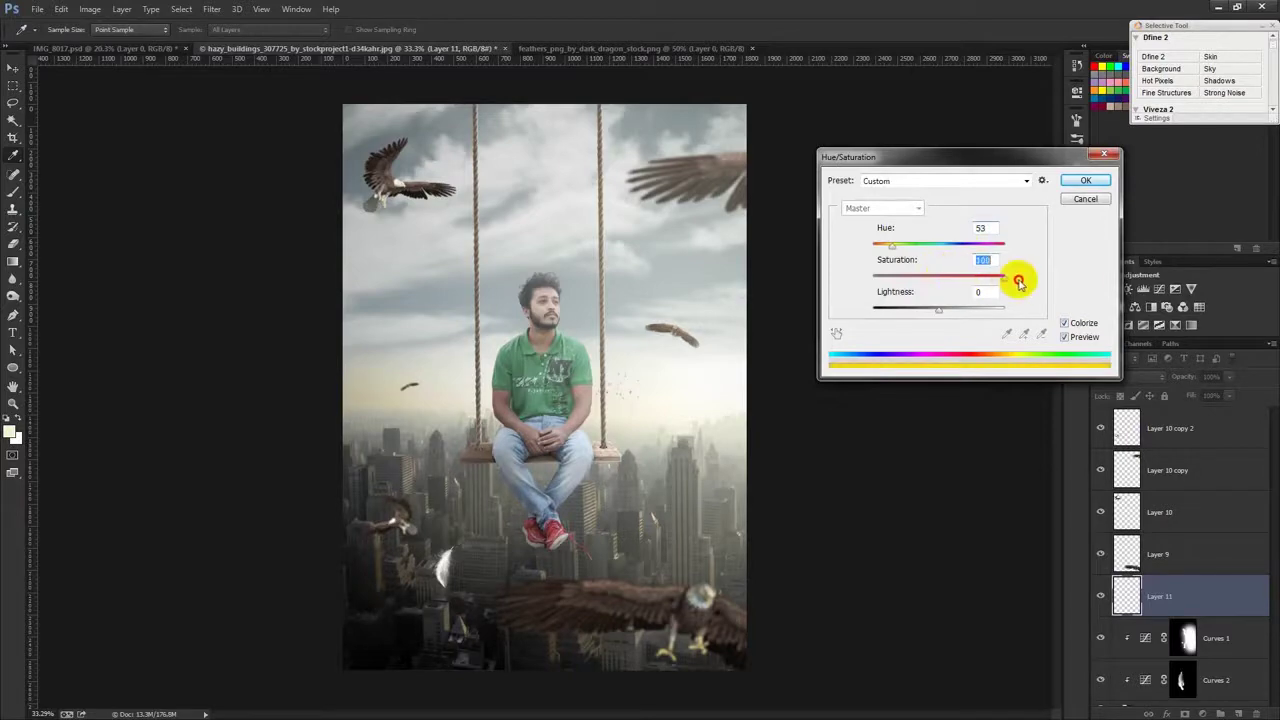
pyautogui.click(1073, 183)
# Step: Apply Shadows/Highlights to the feather and lower its brightest whites with Curves
pyautogui.click(90, 9)
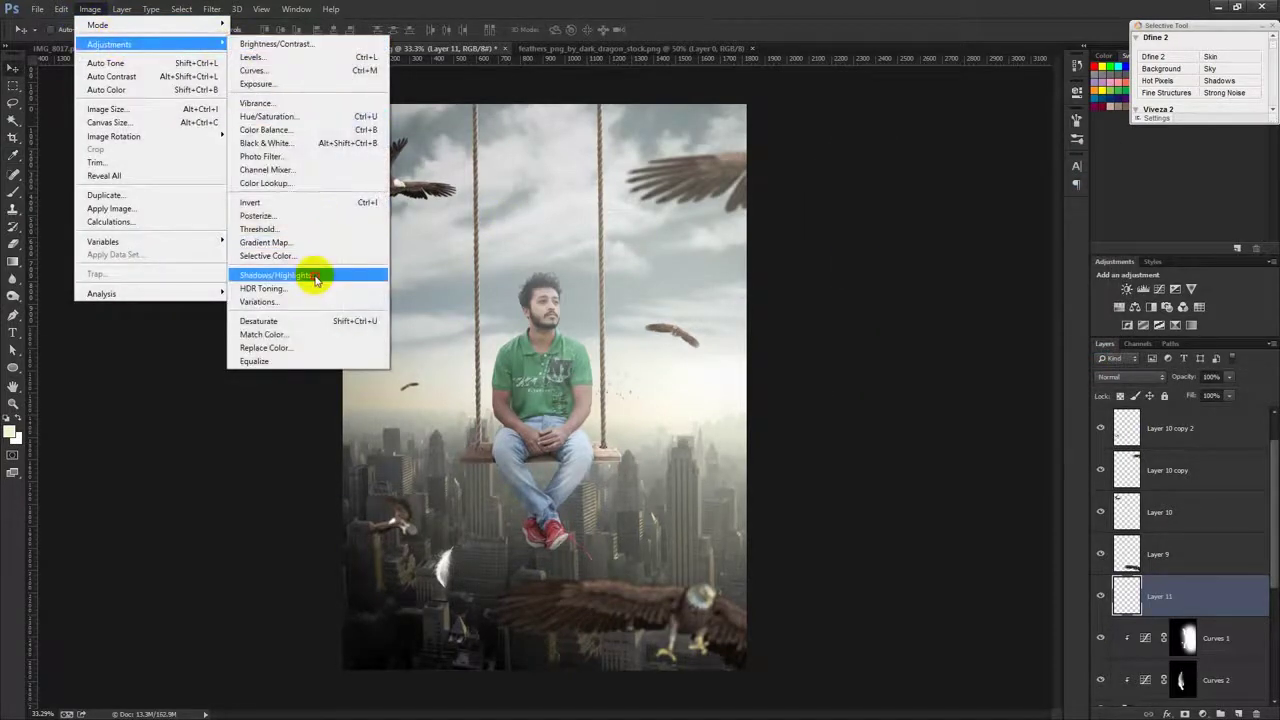
pyautogui.moveTo(110, 44)
pyautogui.click(320, 275)
pyautogui.click(1010, 212)
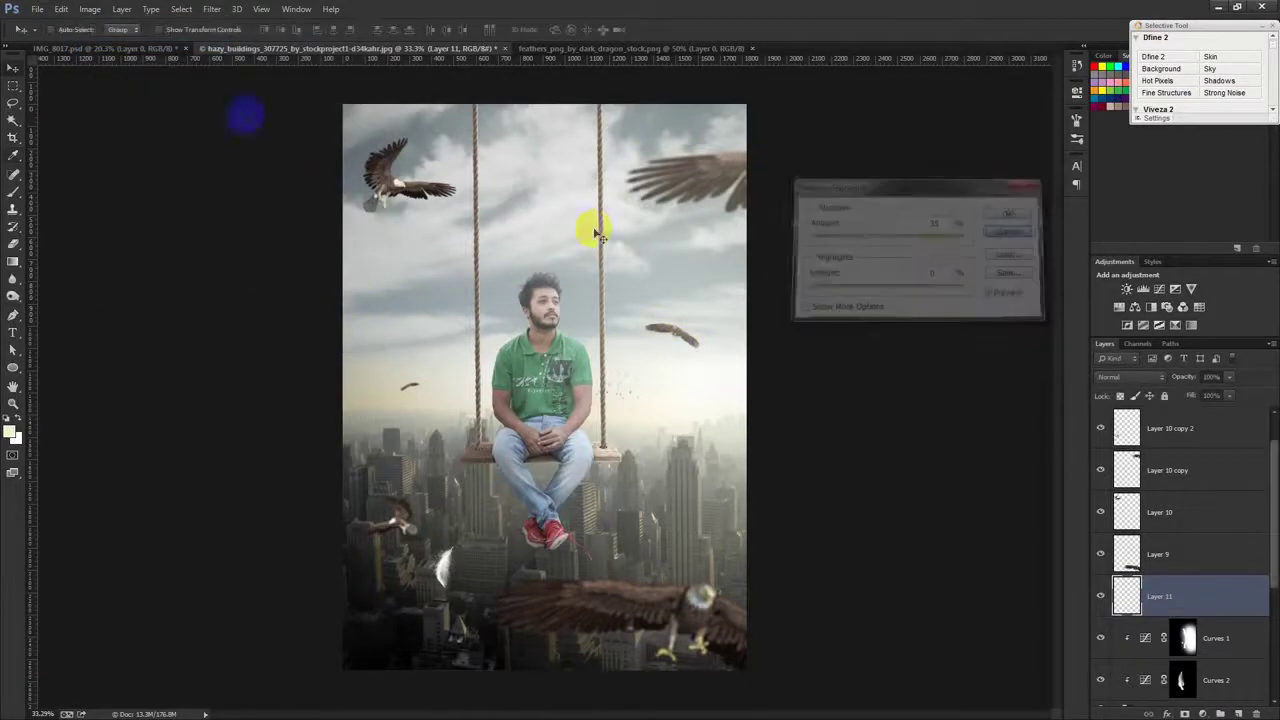
pyautogui.click(90, 9)
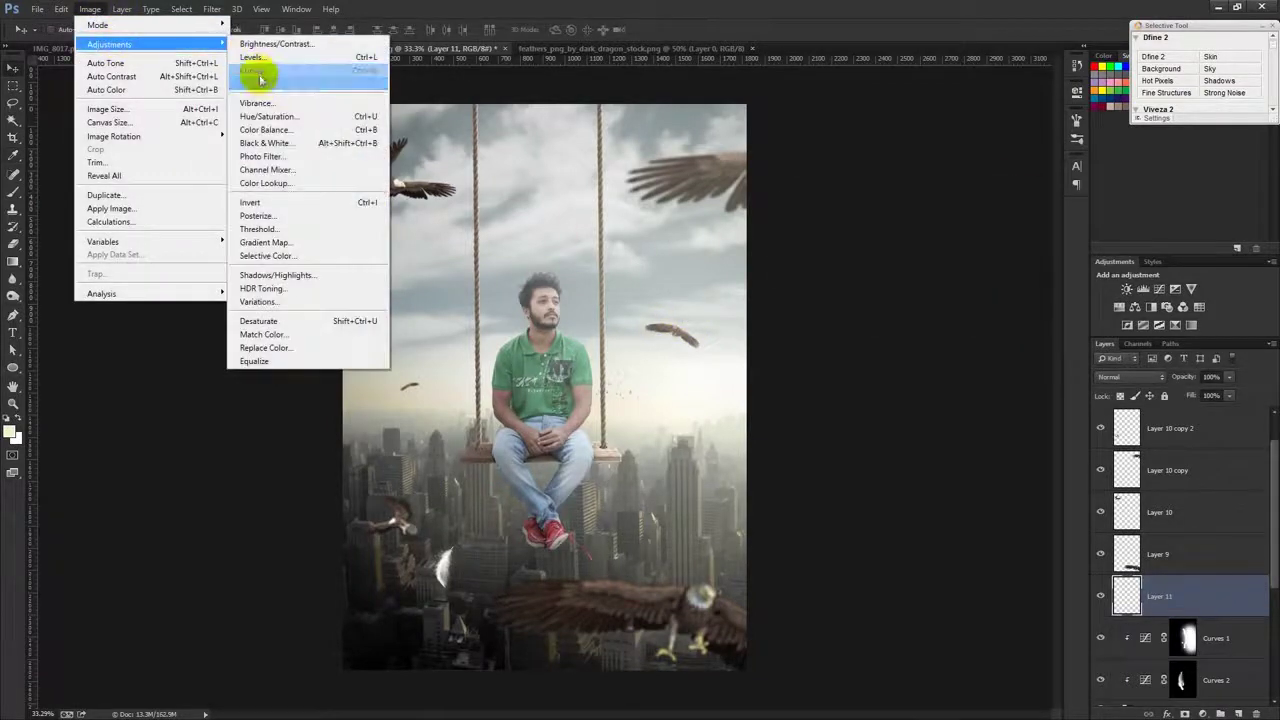
pyautogui.moveTo(109, 44)
pyautogui.click(255, 70)
pyautogui.moveTo(1045, 250); pyautogui.dragTo(1096, 297)
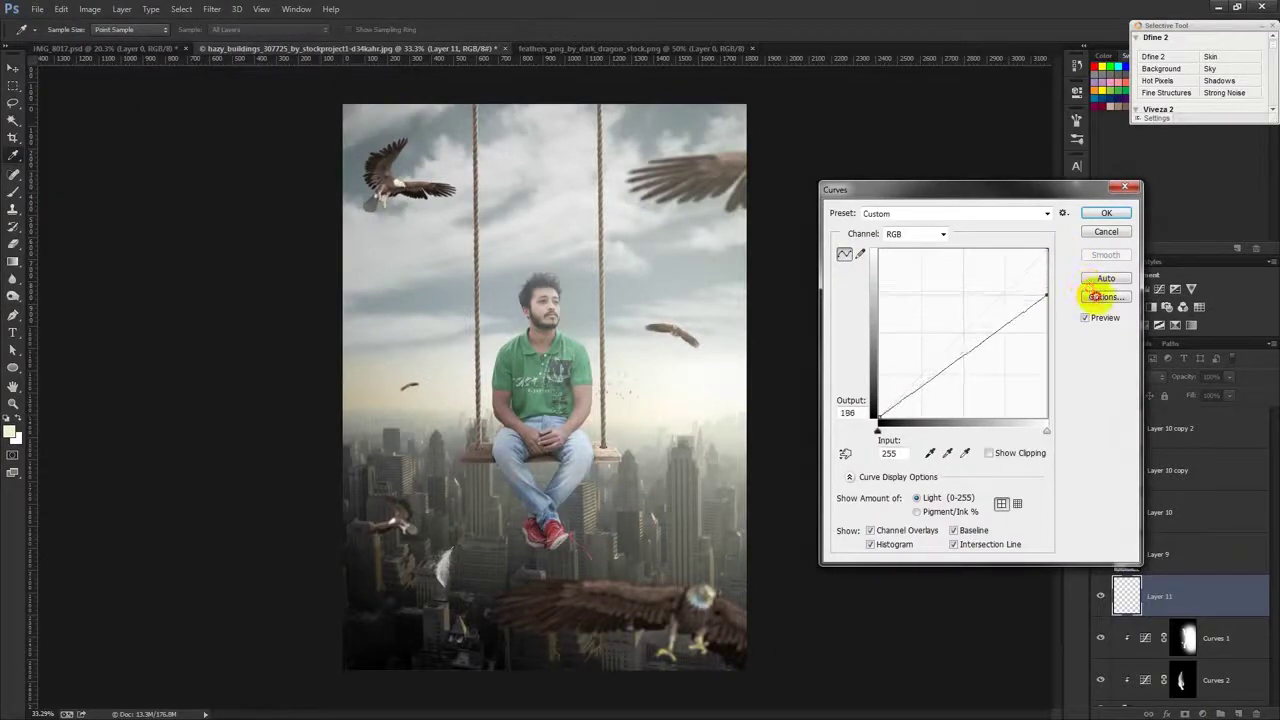
pyautogui.click(1106, 213)
# Step: Recolorize the feather to a warm tint of Hue 25, Saturation 42
pyautogui.click(90, 9)
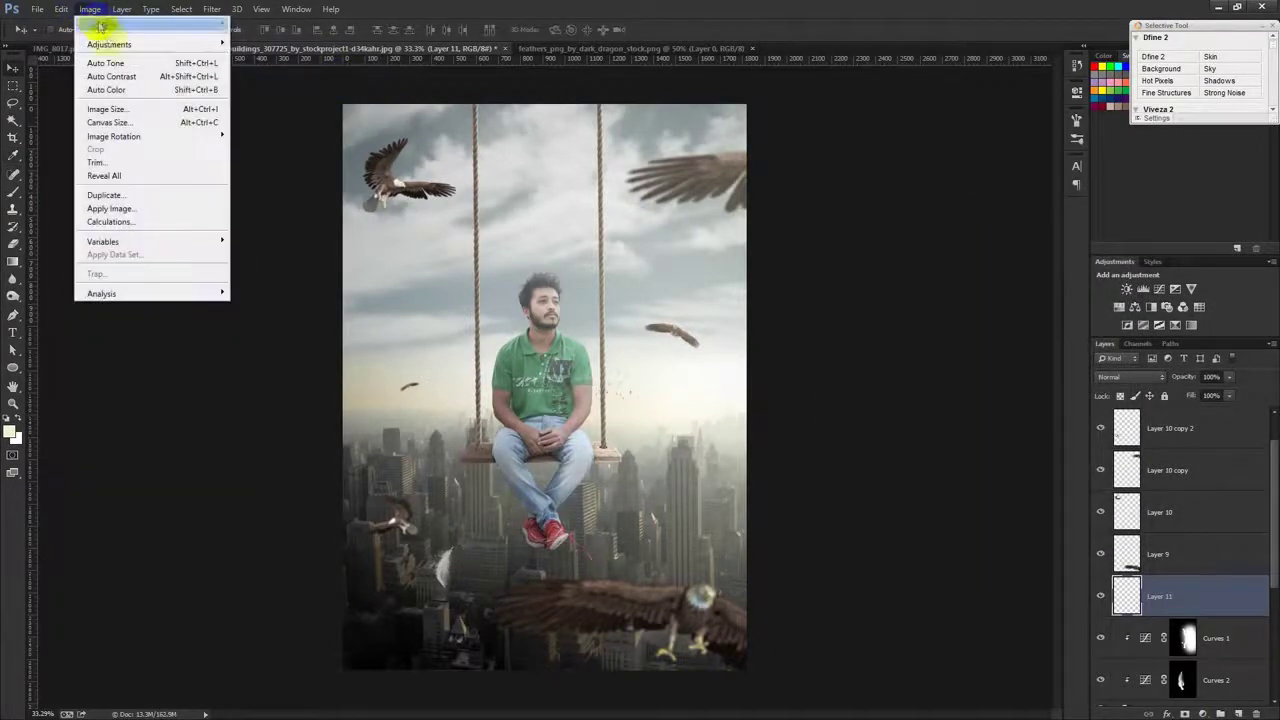
pyautogui.moveTo(109, 44)
pyautogui.click(284, 117)
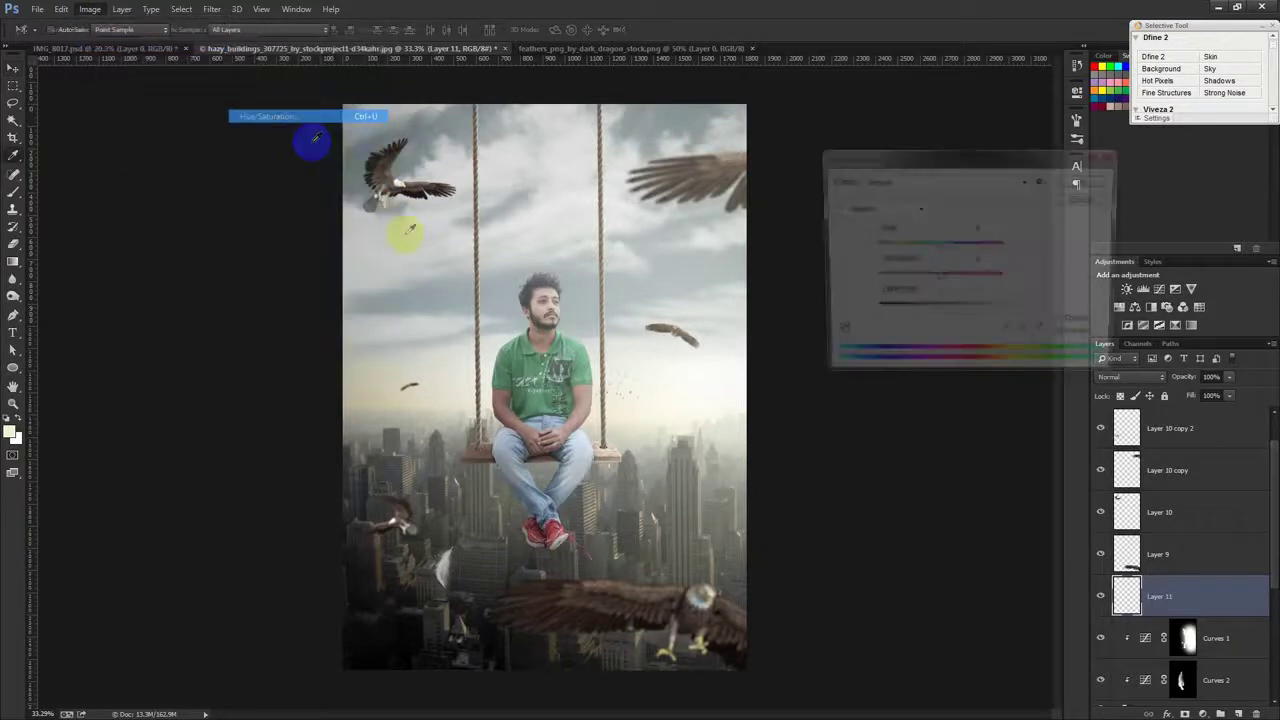
pyautogui.click(1065, 324)
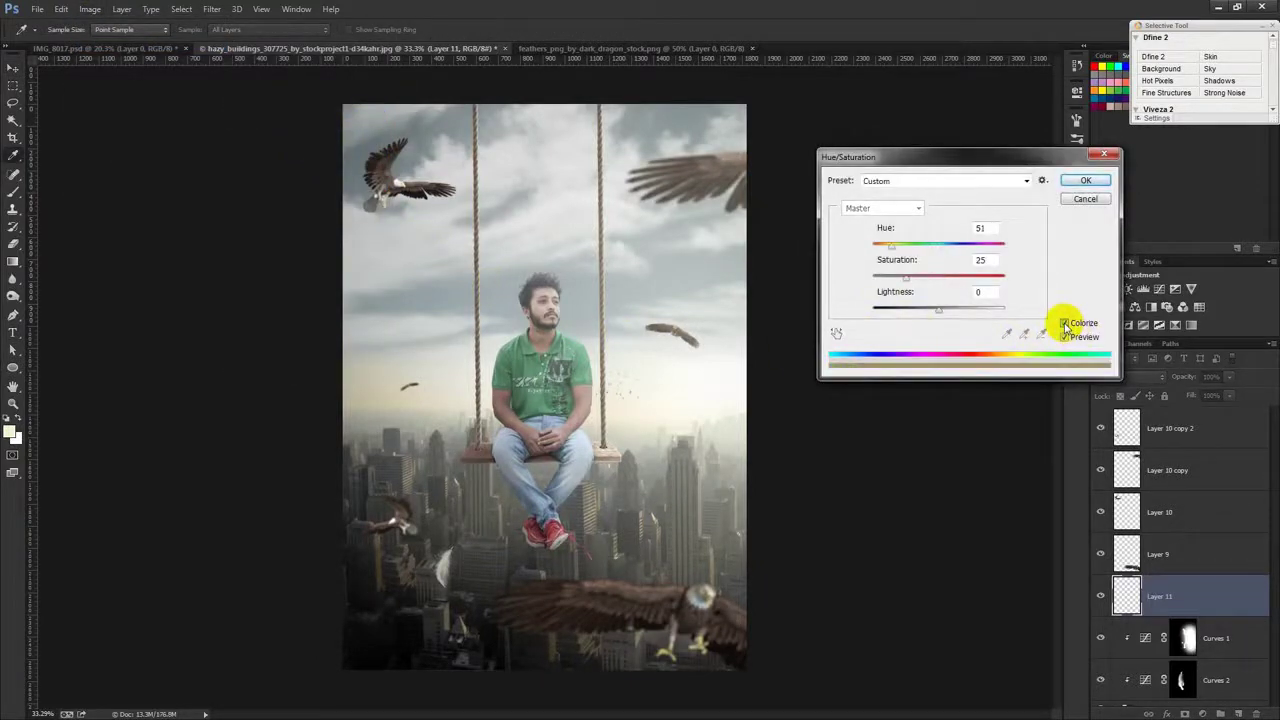
pyautogui.moveTo(911, 278); pyautogui.dragTo(930, 278)
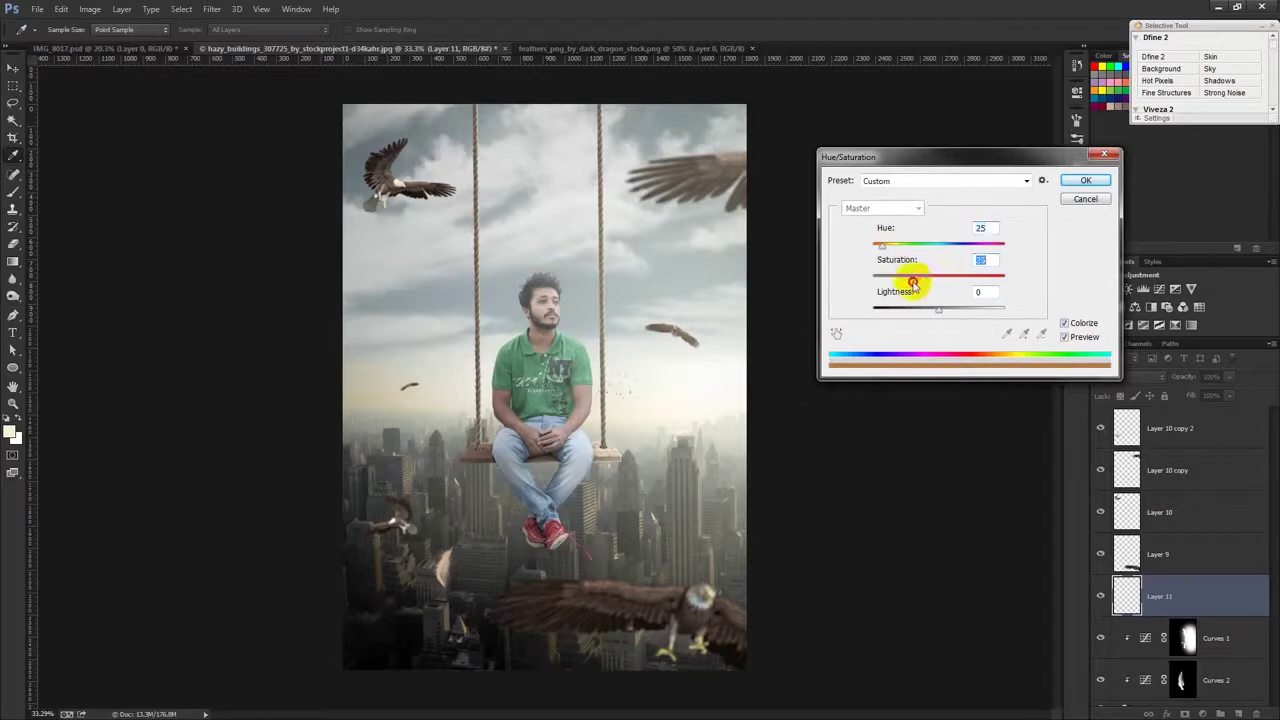
pyautogui.click(1085, 180)
# Step: Enlarge and rotate the feather into a big plume on the left side
pyautogui.moveTo(430, 528); pyautogui.dragTo(425, 537)
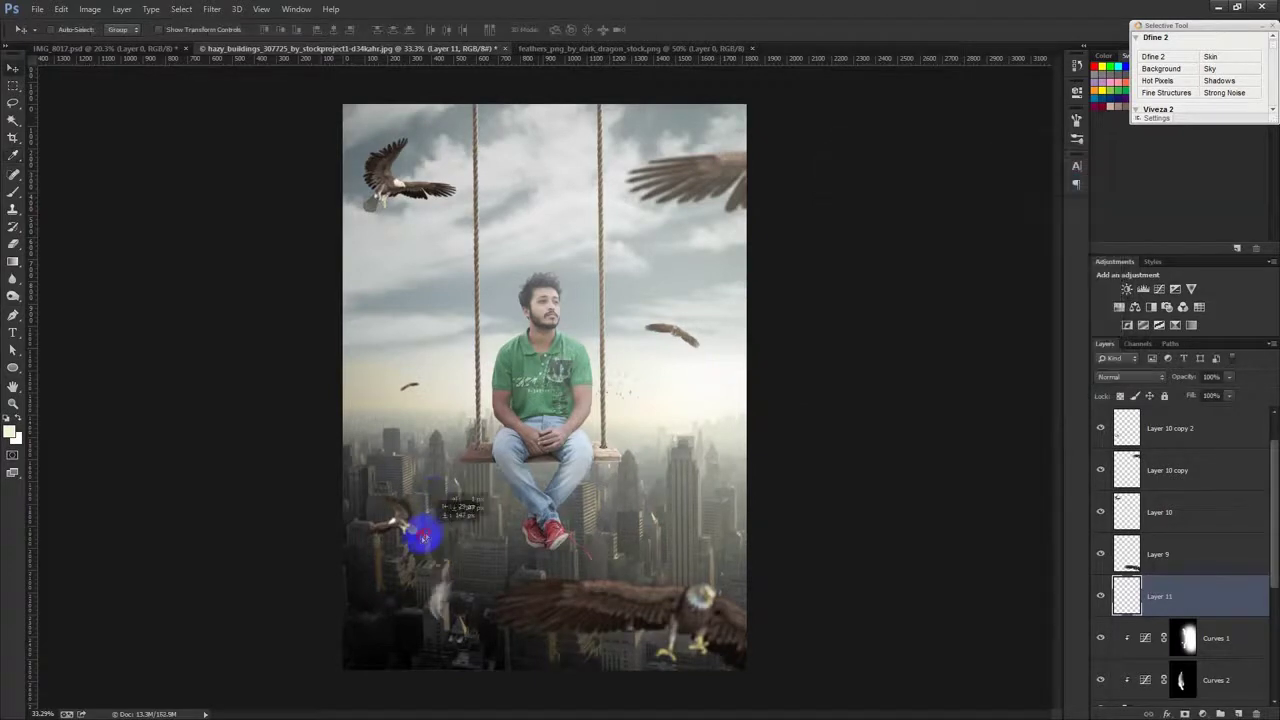
pyautogui.hotkey('ctrl', 't')
pyautogui.moveTo(449, 600)
pyautogui.mouseDown()
pyautogui.moveTo(532, 567)
pyautogui.moveTo(388, 627)
pyautogui.moveTo(443, 271)
pyautogui.moveTo(424, 326)
pyautogui.mouseUp()
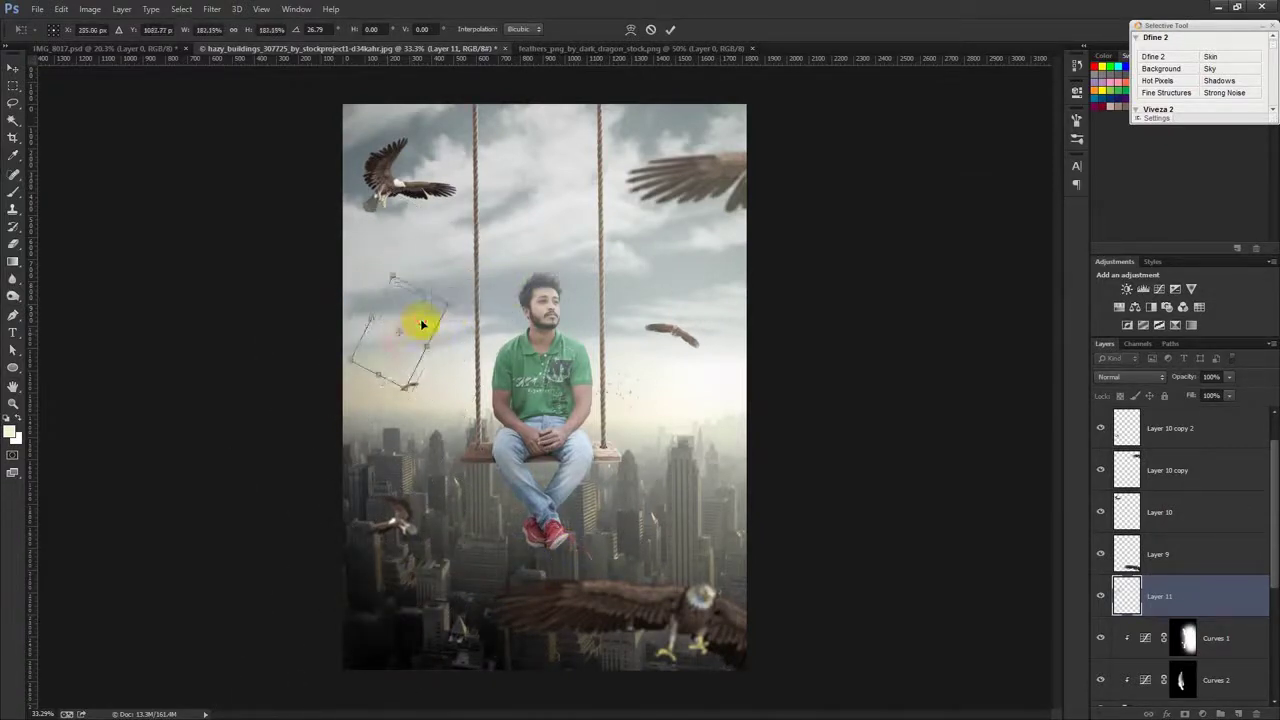
pyautogui.press('Return')
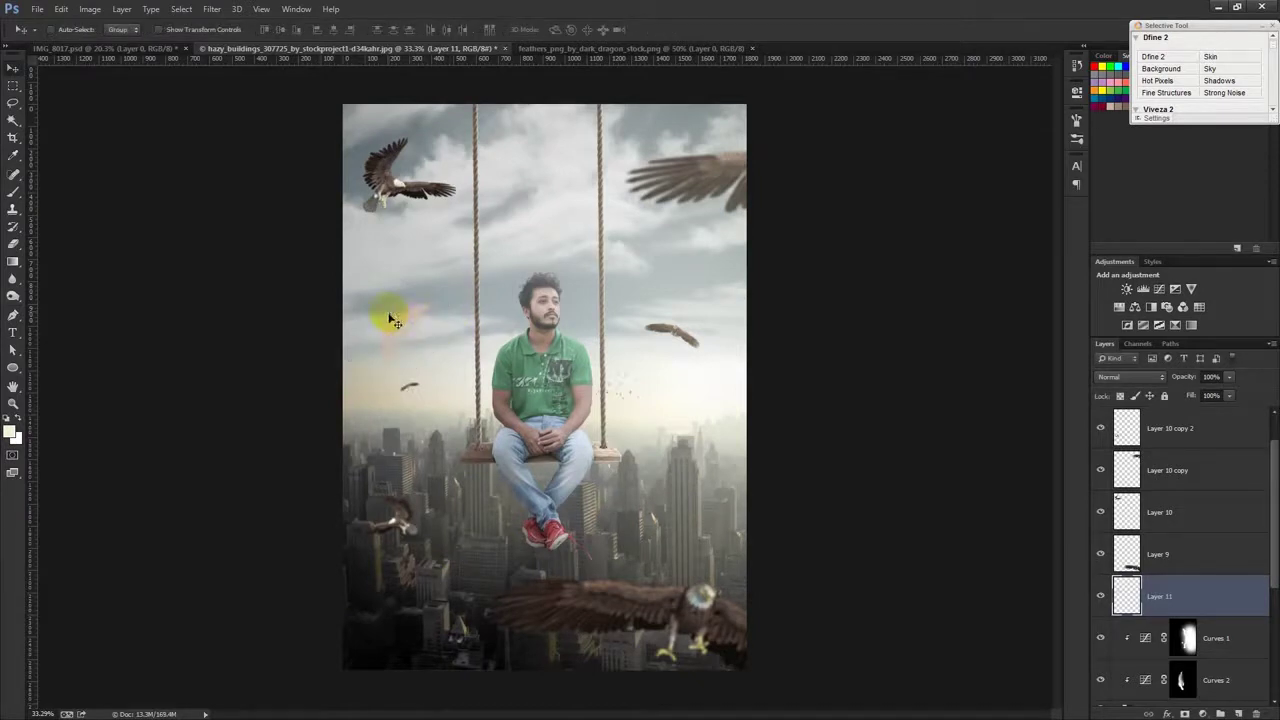
# Step: Move the loose feather layer down to the lower left
pyautogui.moveTo(470, 318)
pyautogui.mouseDown()
pyautogui.moveTo(480, 622)
pyautogui.moveTo(480, 605)
pyautogui.mouseUp()
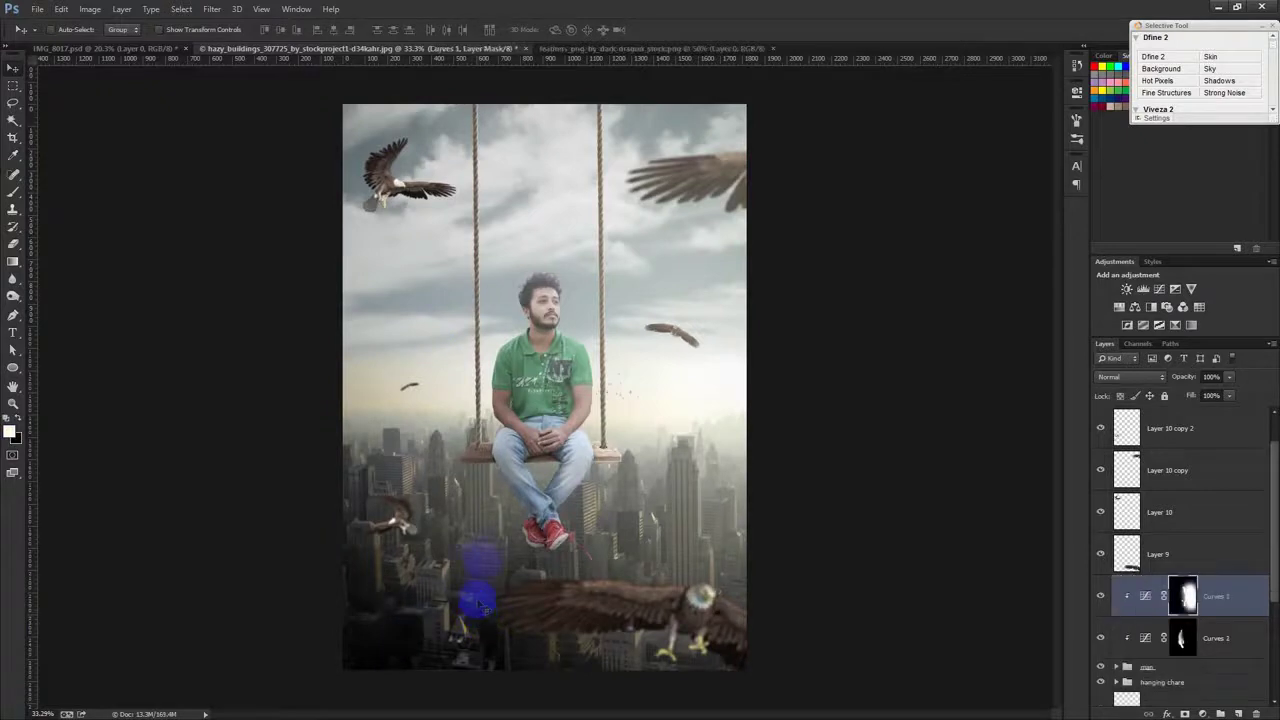
pyautogui.scroll(1, 487, 540)
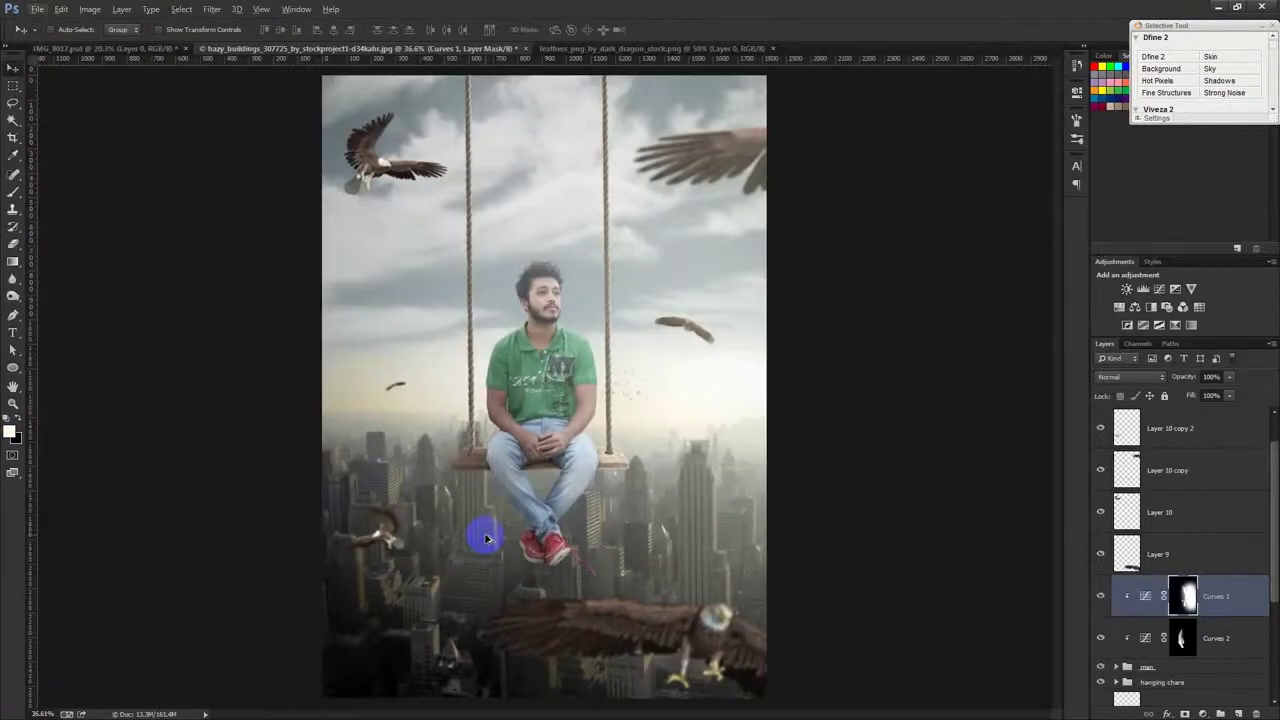
pyautogui.click(1165, 545)
pyautogui.moveTo(507, 636); pyautogui.dragTo(365, 598)
# Step: Duplicate the feather layer and scale the copy up across the upper left
pyautogui.hotkey('ctrl', 'j')
pyautogui.hotkey('ctrl', 't')
pyautogui.moveTo(370, 535); pyautogui.dragTo(533, 488)
pyautogui.moveTo(820, 391)
pyautogui.mouseDown()
pyautogui.moveTo(99, 213)
pyautogui.moveTo(197, 214)
pyautogui.mouseUp()
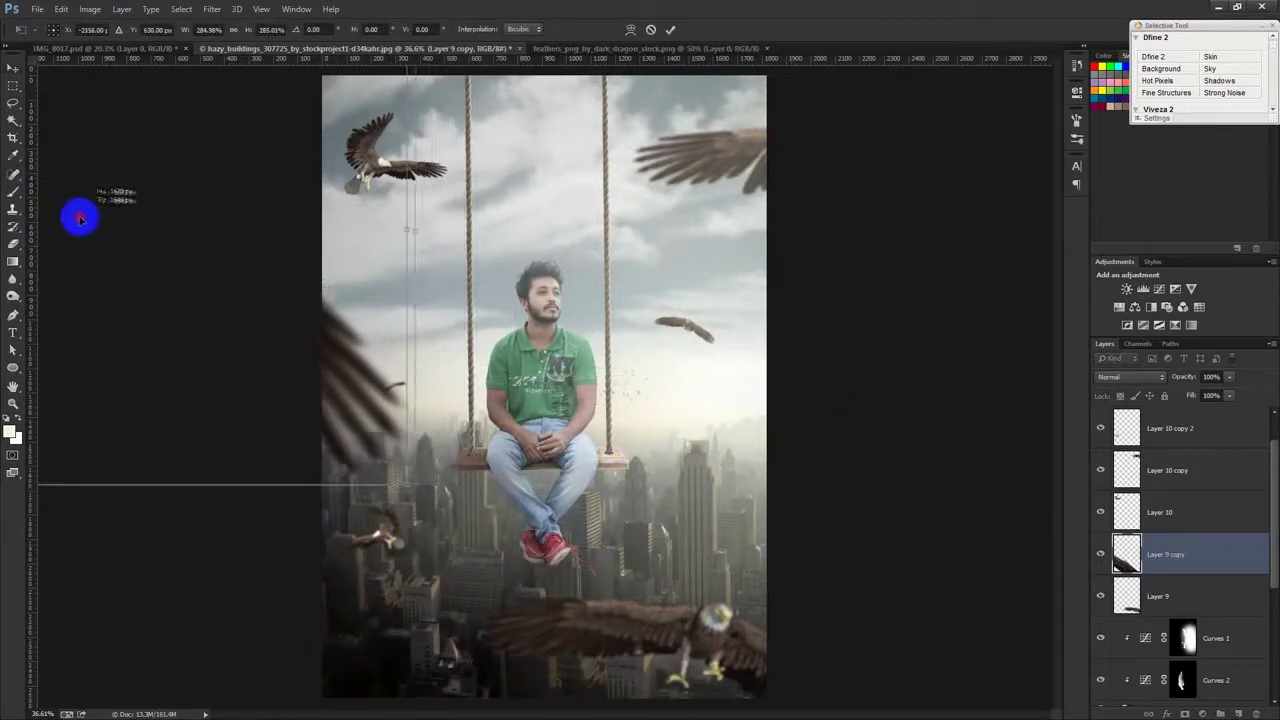
pyautogui.click(650, 30)
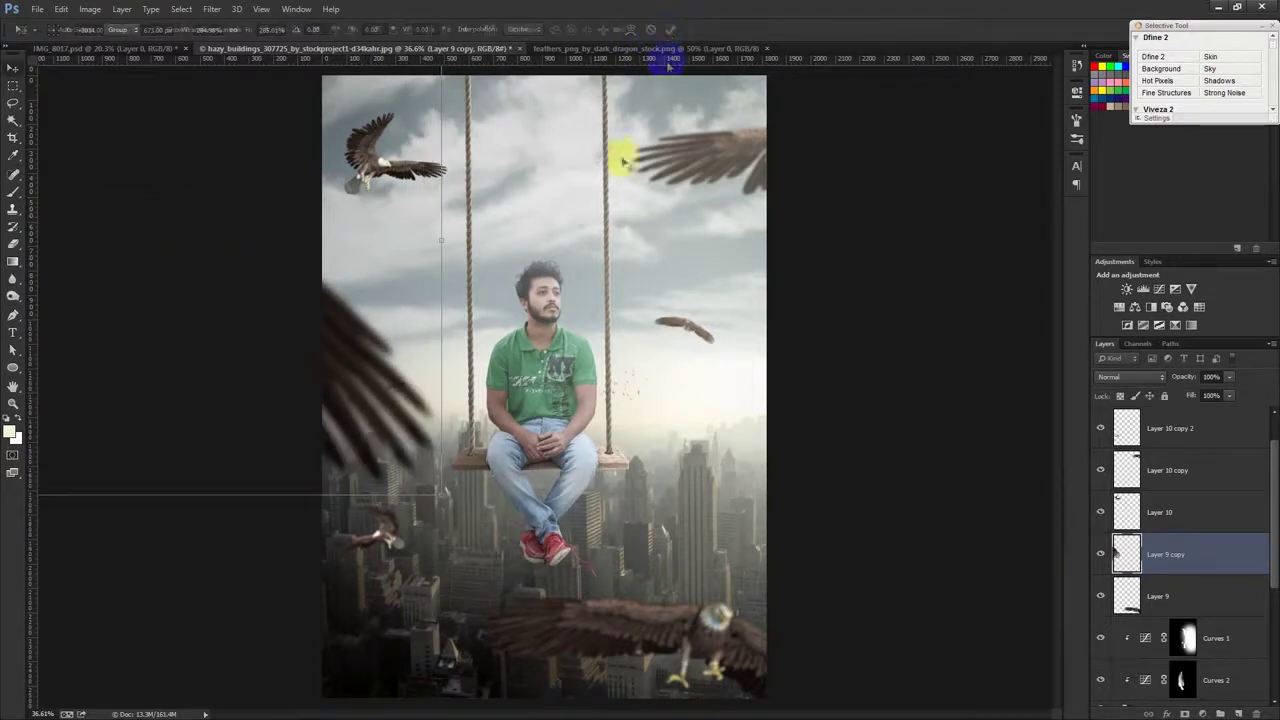
# Step: Move the enlarged copy down-right and brighten it with Curves
pyautogui.moveTo(513, 250)
pyautogui.mouseDown()
pyautogui.moveTo(527, 297)
pyautogui.moveTo(509, 257)
pyautogui.moveTo(543, 200)
pyautogui.moveTo(545, 292)
pyautogui.moveTo(562, 277)
pyautogui.moveTo(556, 293)
pyautogui.mouseUp()
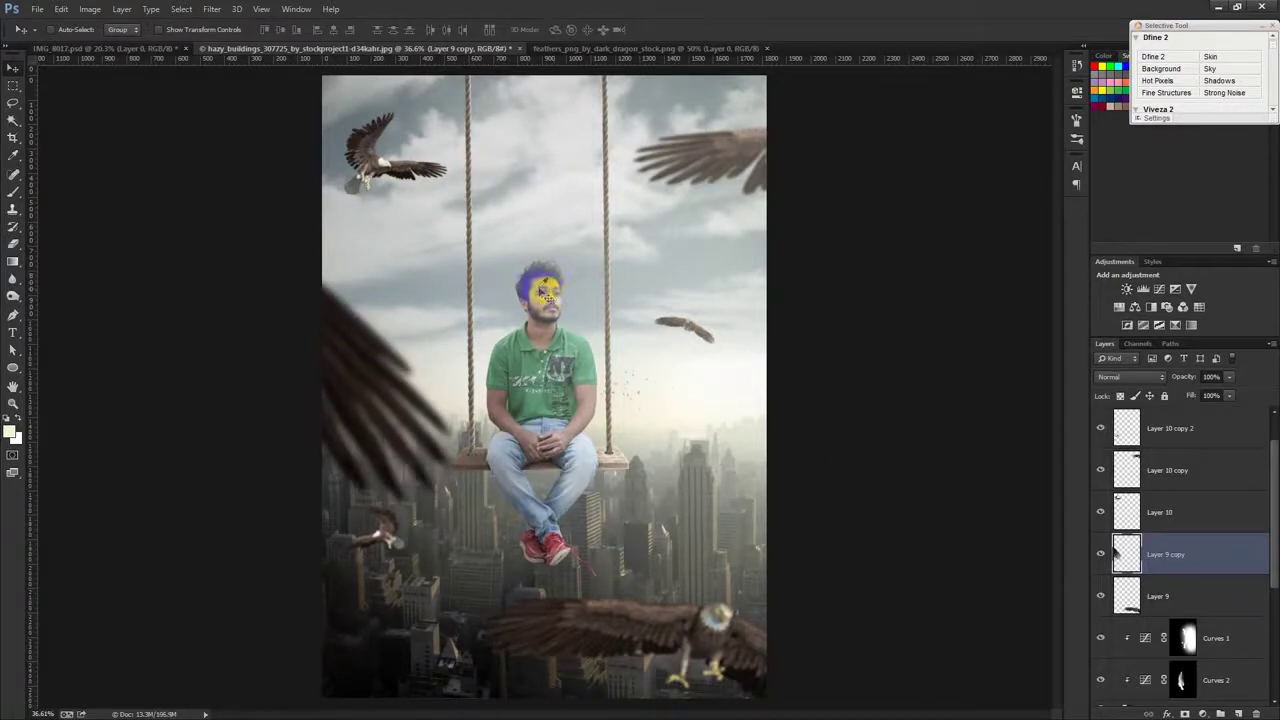
pyautogui.hotkey('ctrl', 'm')
pyautogui.moveTo(1050, 251); pyautogui.dragTo(969, 219)
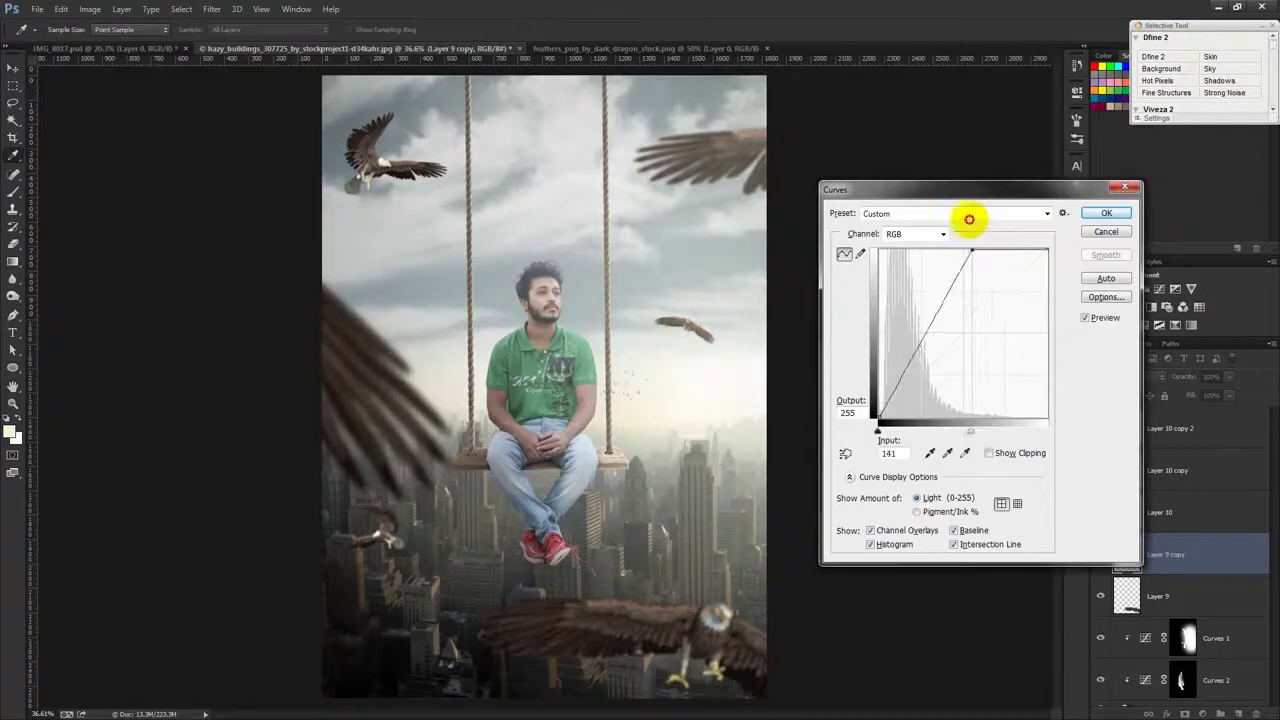
pyautogui.click(1106, 213)
# Step: Shrink the big feather to about 87% and drag it with Layer 9 up the stack
pyautogui.moveTo(566, 385); pyautogui.dragTo(558, 393)
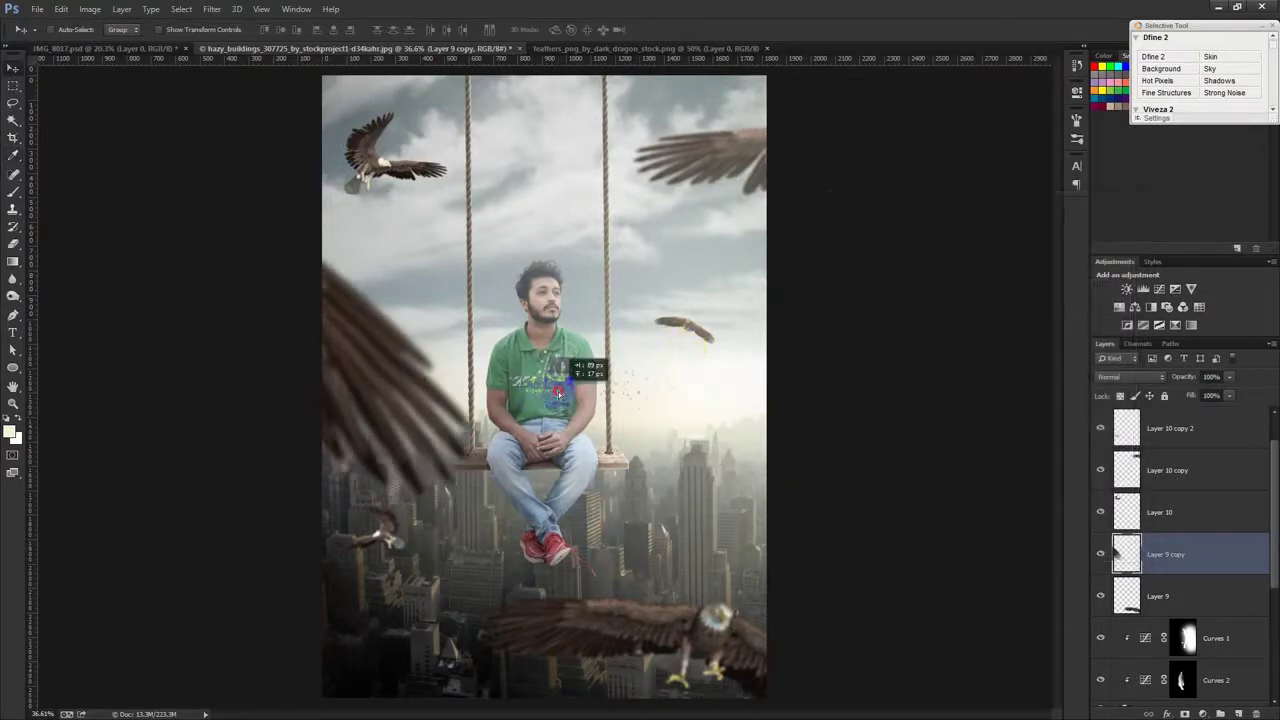
pyautogui.hotkey('ctrl', 't')
pyautogui.moveTo(480, 509)
pyautogui.mouseDown()
pyautogui.moveTo(403, 484)
pyautogui.moveTo(430, 440)
pyautogui.moveTo(478, 465)
pyautogui.moveTo(438, 489)
pyautogui.moveTo(428, 383)
pyautogui.moveTo(462, 333)
pyautogui.mouseUp()
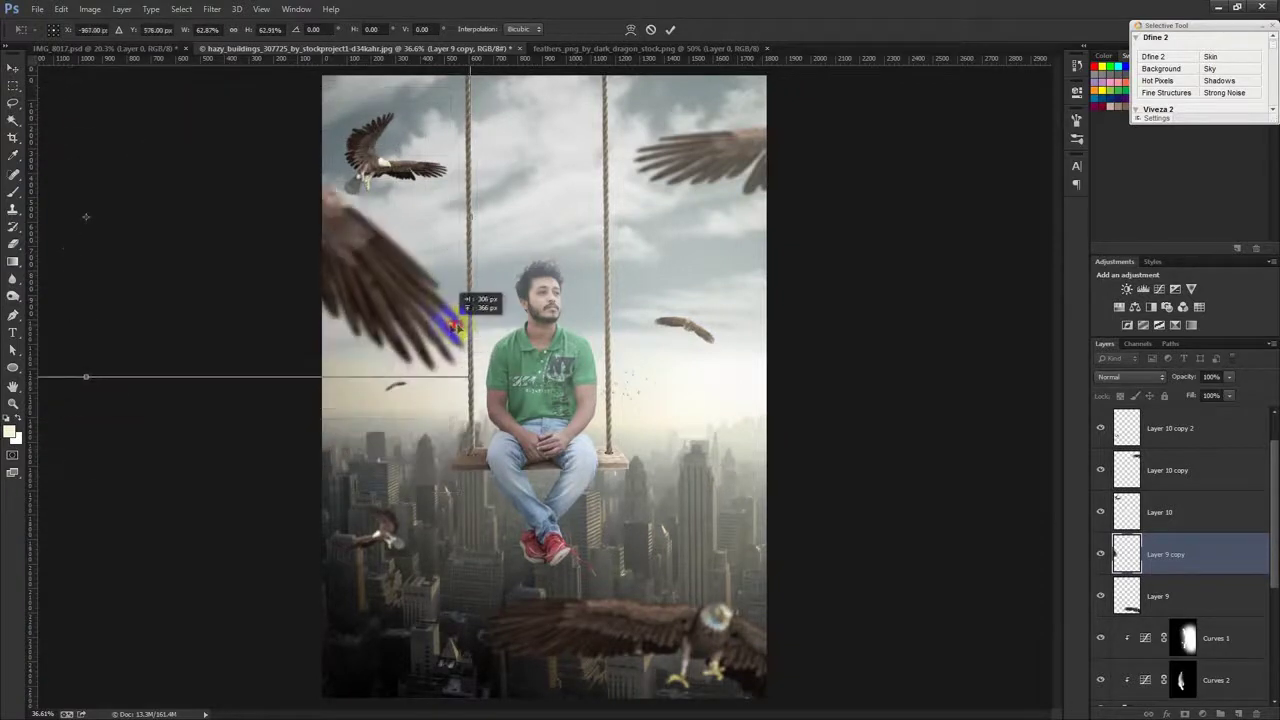
pyautogui.click(670, 29)
pyautogui.keyDown('shift'); pyautogui.click(1162, 595); pyautogui.keyUp('shift')
pyautogui.moveTo(1162, 595); pyautogui.dragTo(1150, 461)
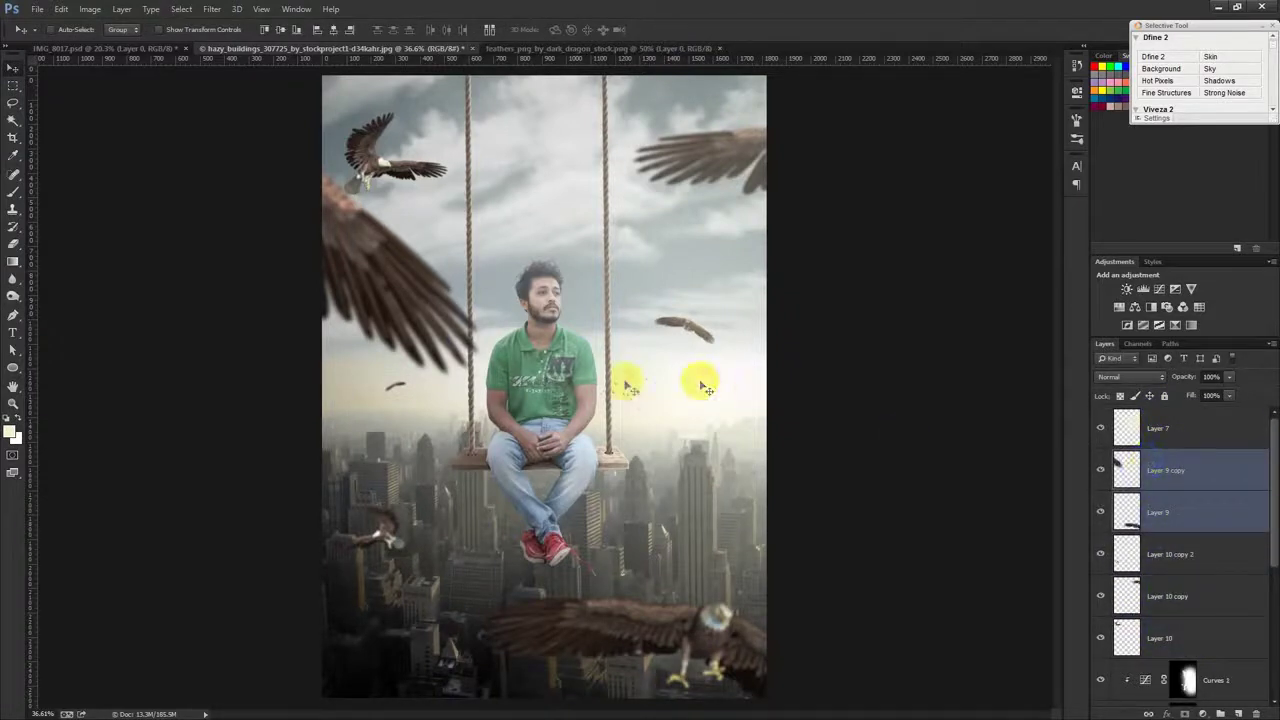
# Step: Move Layer 9 copy lower and blur it twice with the last filter
pyautogui.click(1165, 470)
pyautogui.moveTo(722, 438)
pyautogui.mouseDown()
pyautogui.moveTo(705, 507)
pyautogui.moveTo(700, 475)
pyautogui.mouseUp()
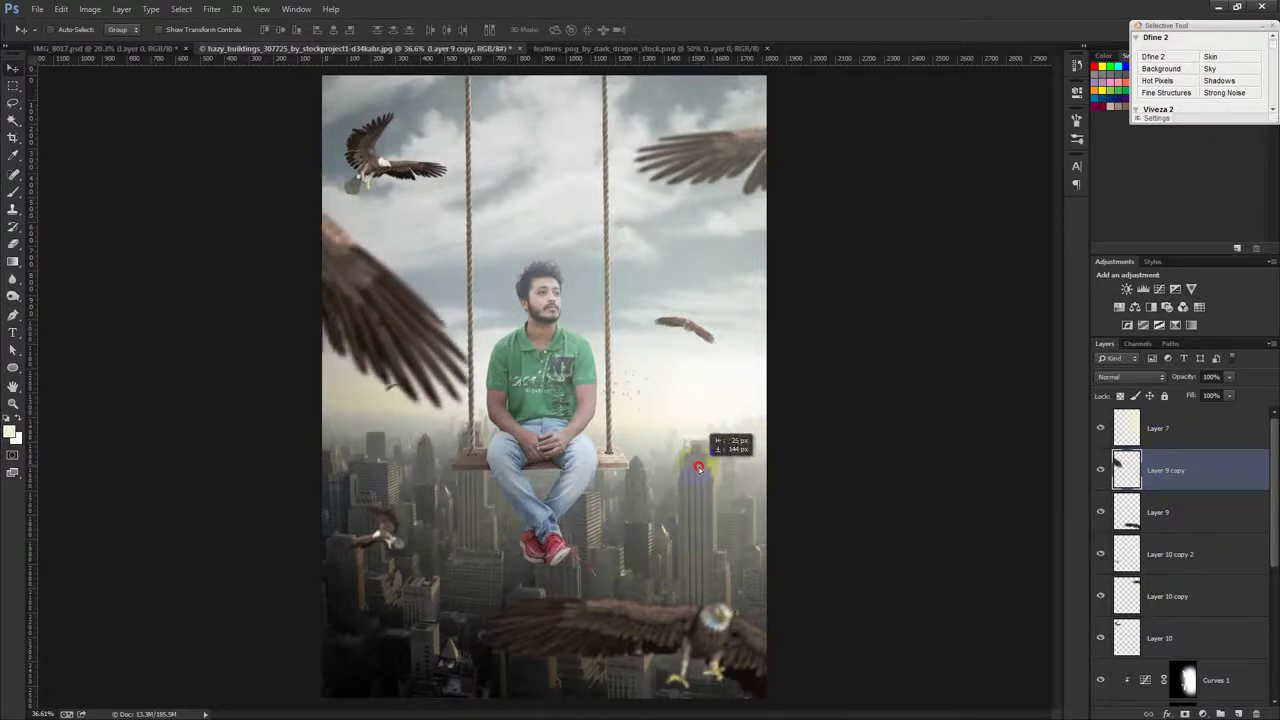
pyautogui.click(180, 9)
pyautogui.moveTo(211, 9)
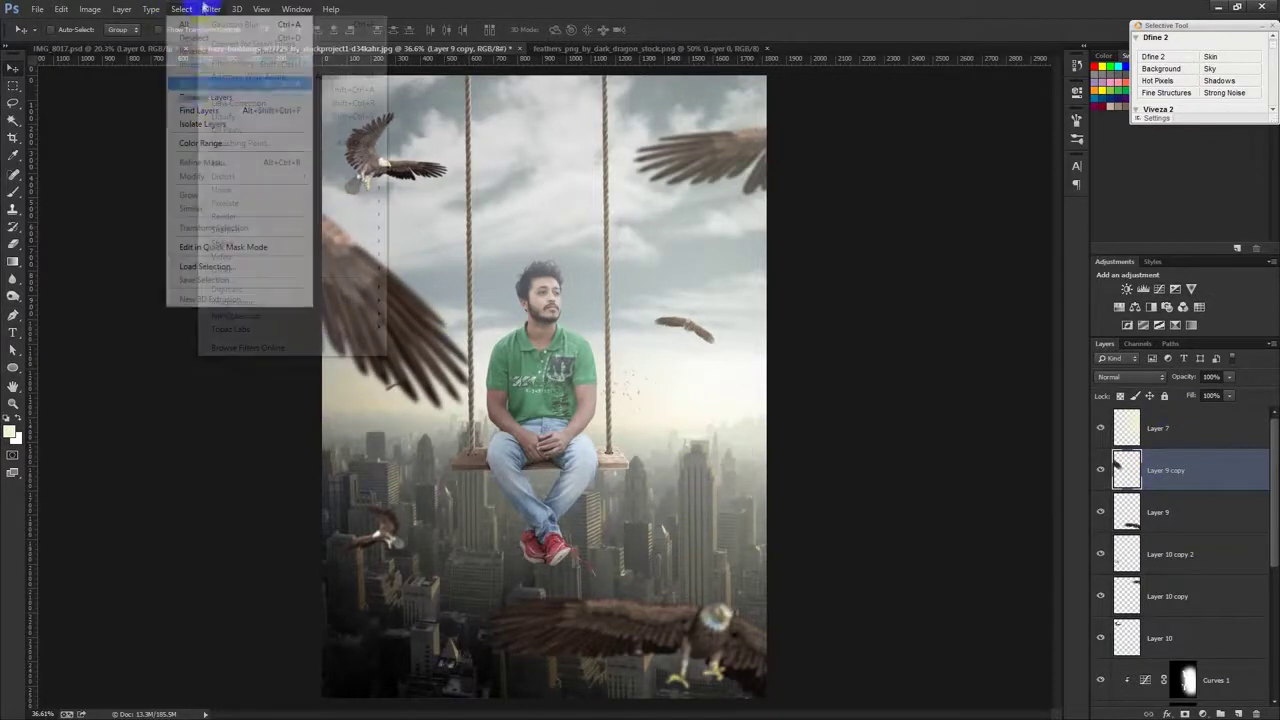
pyautogui.click(224, 25)
pyautogui.click(212, 9)
pyautogui.click(224, 25)
pyautogui.moveTo(477, 285)
pyautogui.mouseDown()
pyautogui.moveTo(366, 342)
pyautogui.moveTo(423, 254)
pyautogui.mouseUp()
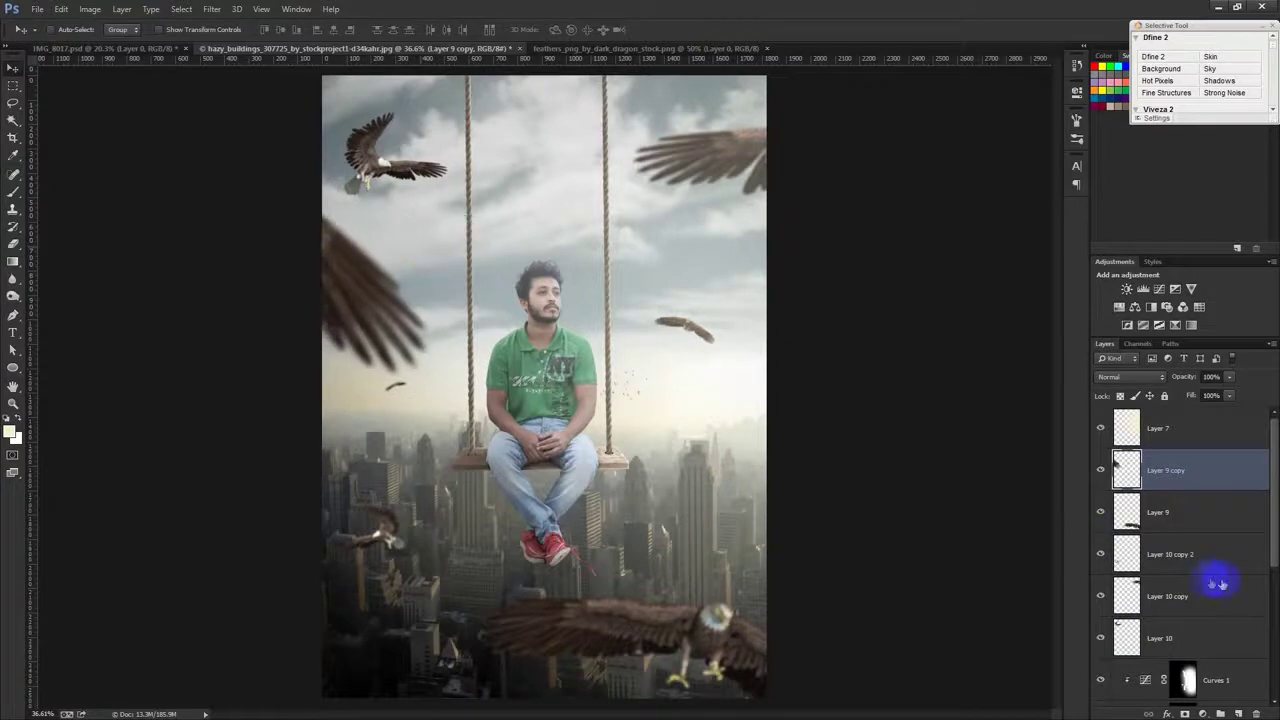
# Step: Reapply the last blur filter to the Layer 10 eagles
pyautogui.click(1167, 566)
pyautogui.click(1155, 626)
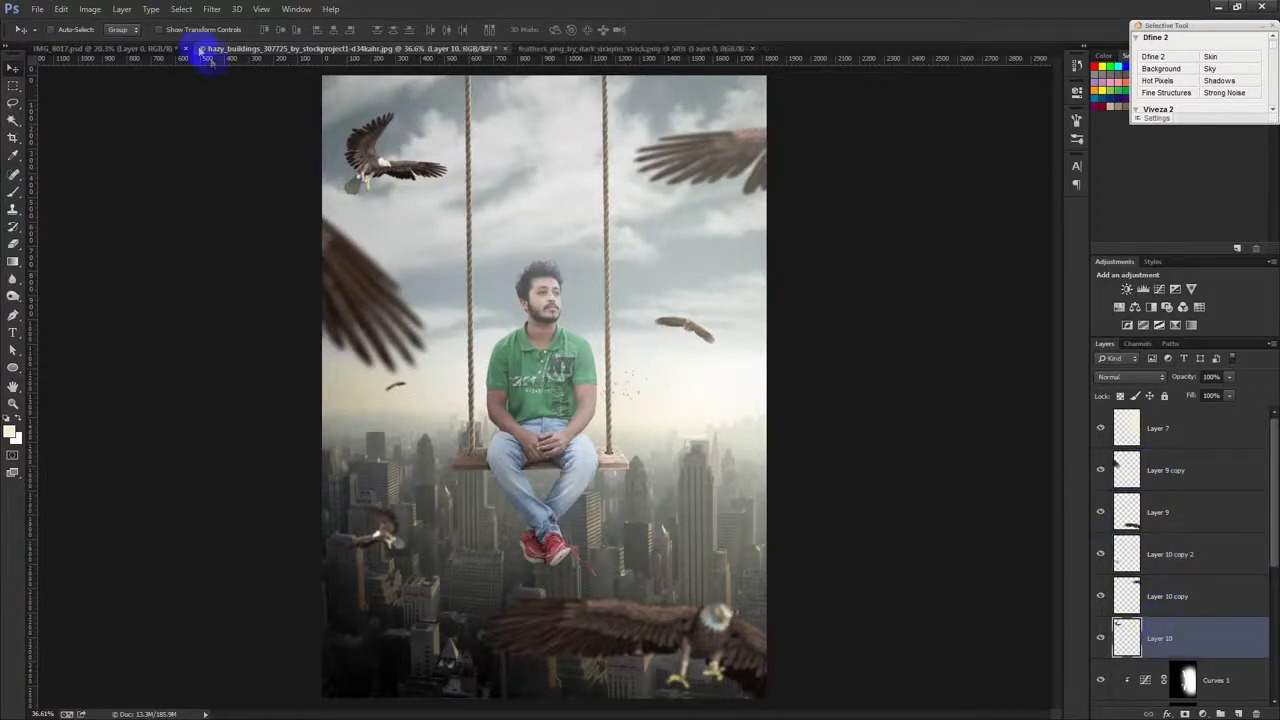
pyautogui.click(212, 9)
pyautogui.click(222, 20)
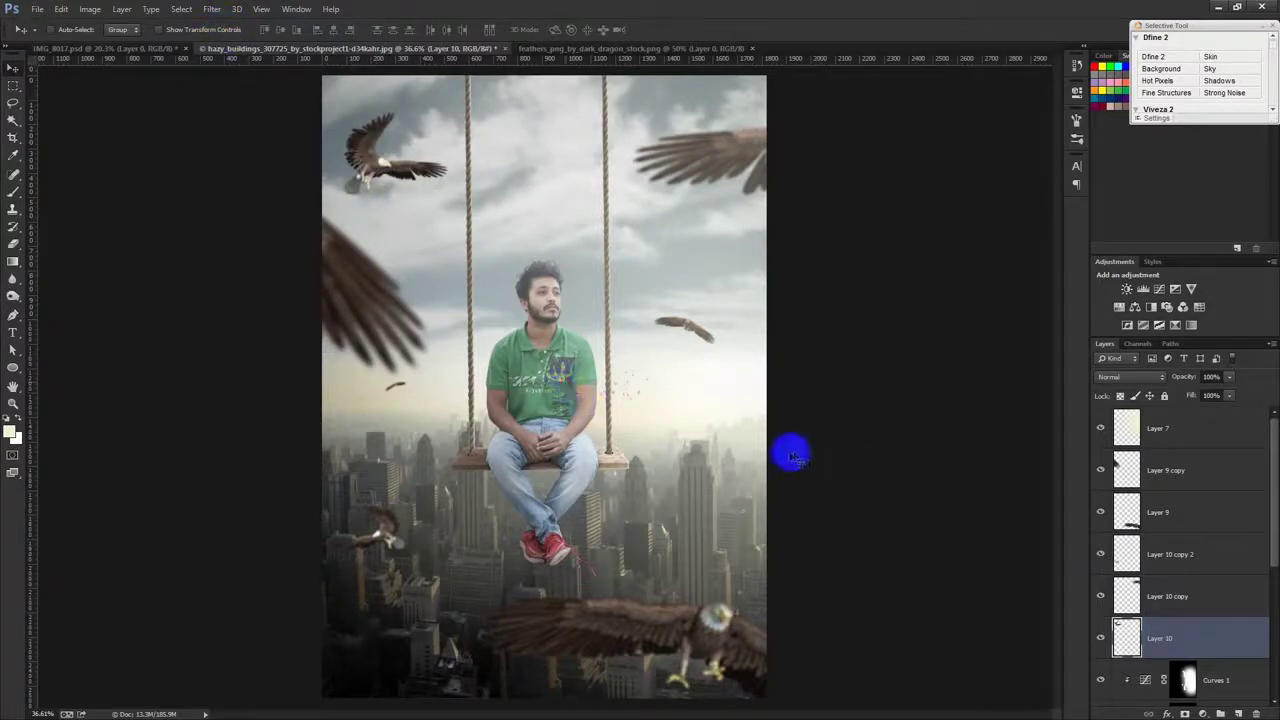
# Step: Lower the big wing's opacity and set Layer 10's opacity to 78%
pyautogui.click(1158, 474)
pyautogui.click(1101, 469)
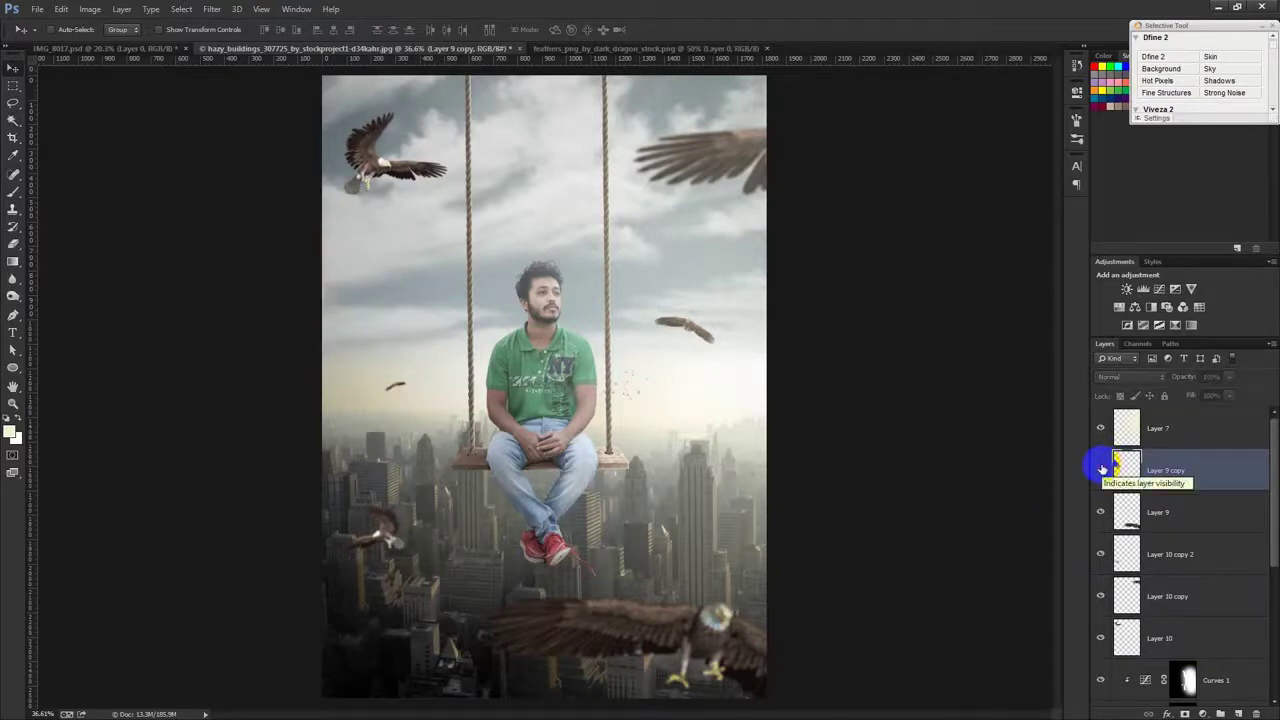
pyautogui.click(1101, 469)
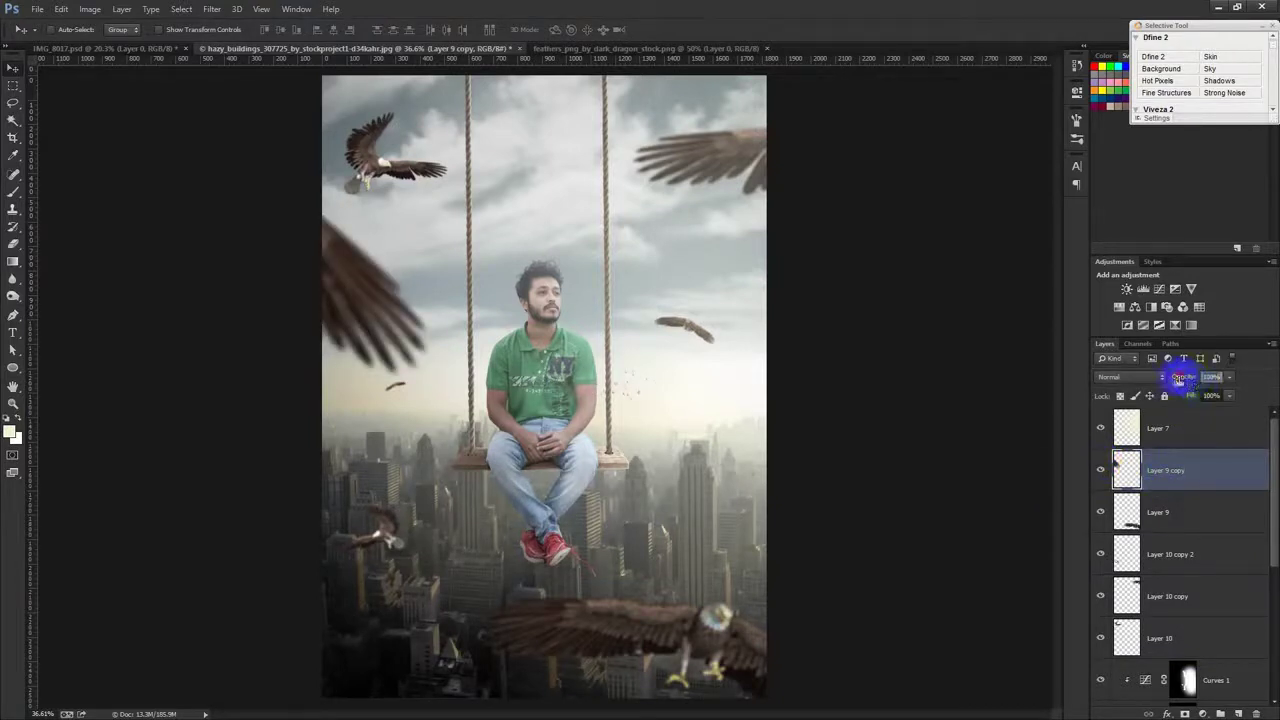
pyautogui.moveTo(1179, 378); pyautogui.dragTo(1176, 378)
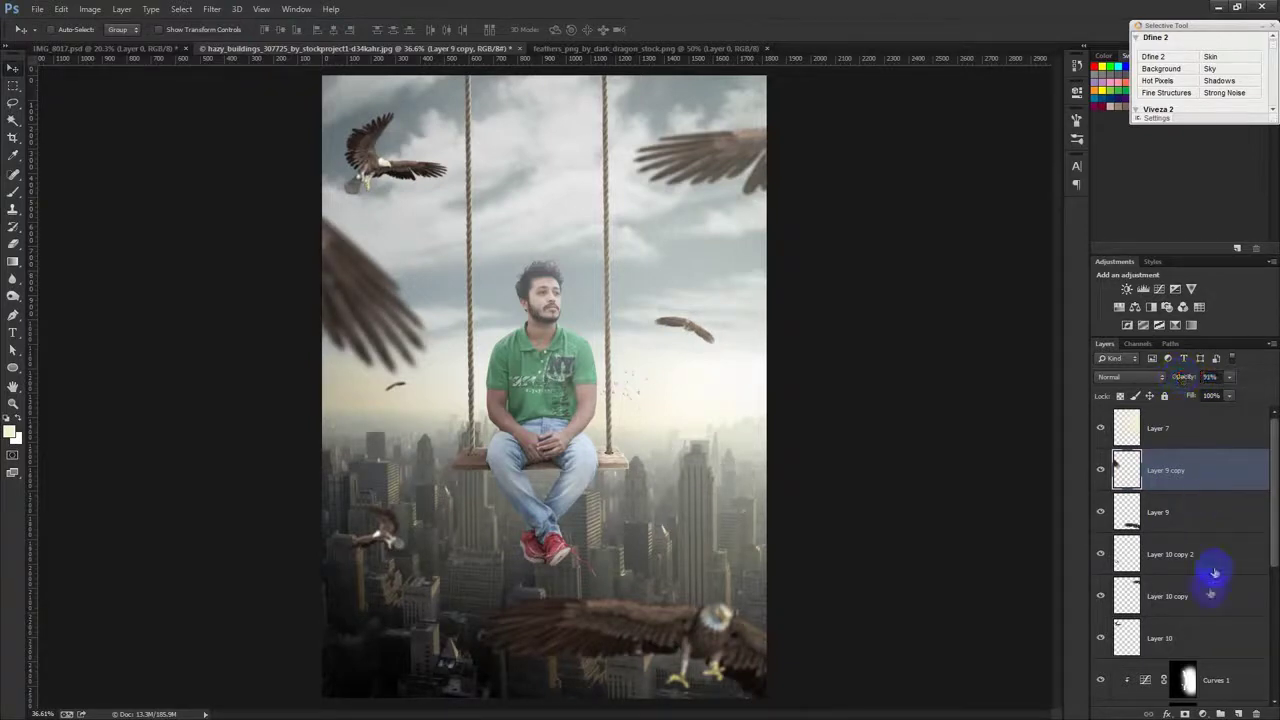
pyautogui.click(1171, 600)
pyautogui.click(1170, 636)
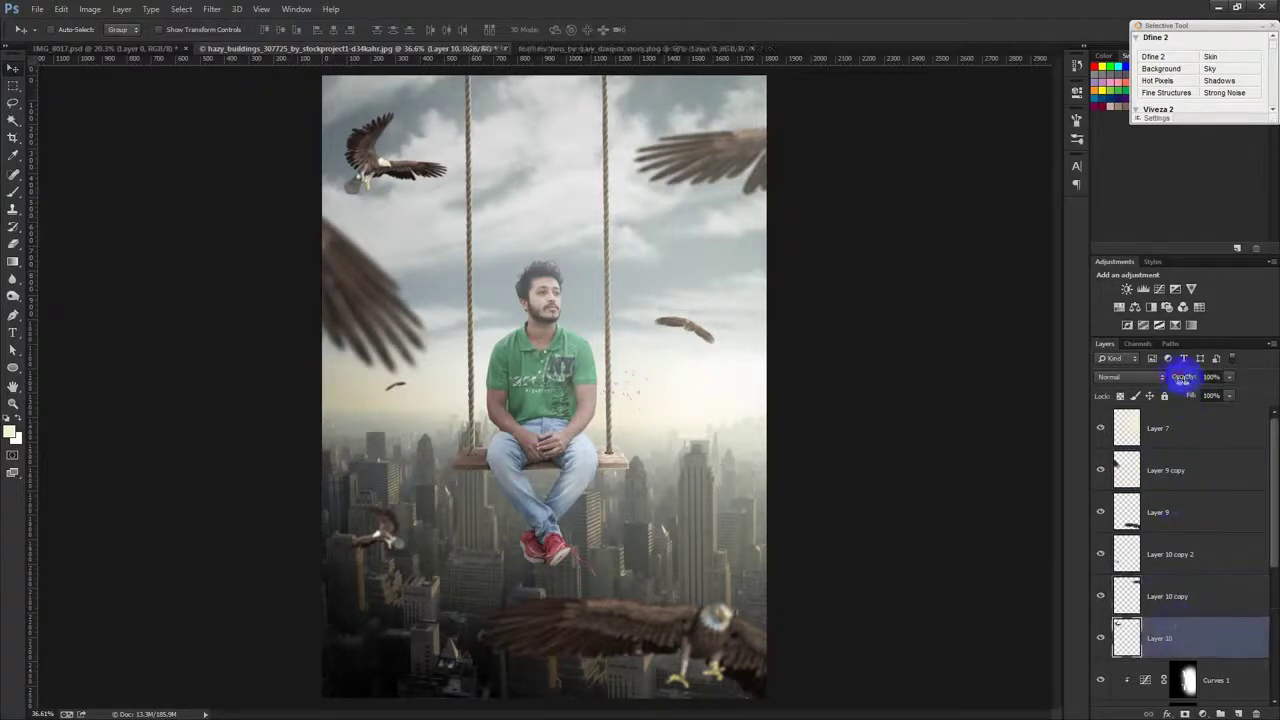
pyautogui.click(1172, 377)
pyautogui.moveTo(1170, 378); pyautogui.dragTo(1177, 372)
# Step: Fade Layer 8 to 64% opacity and Layer 8 copy to 52%
pyautogui.click(1190, 580)
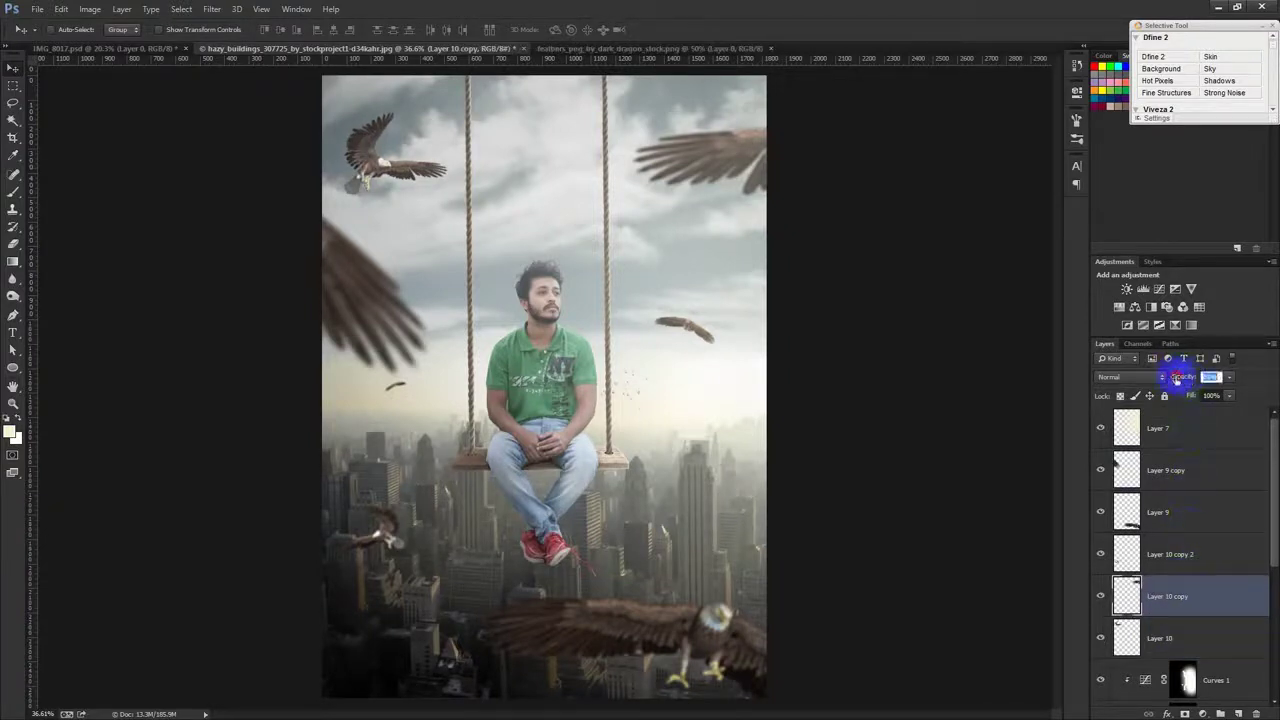
pyautogui.click(1161, 529)
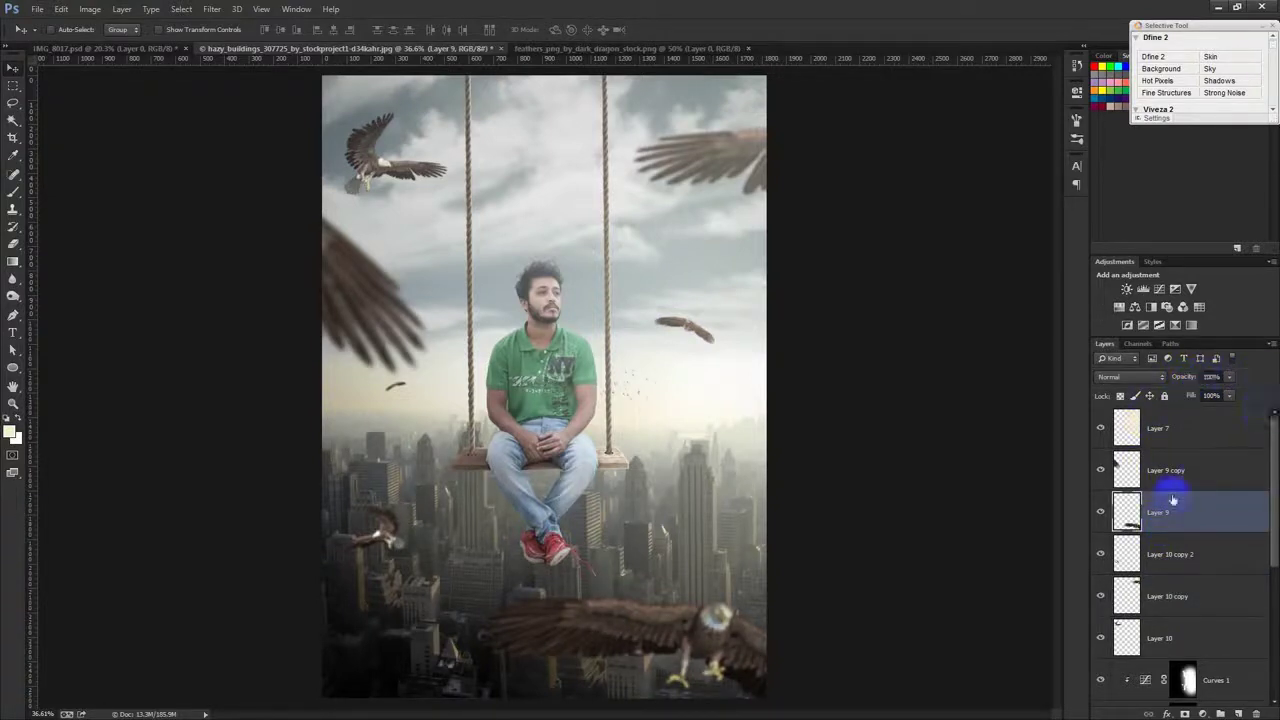
pyautogui.click(1172, 566)
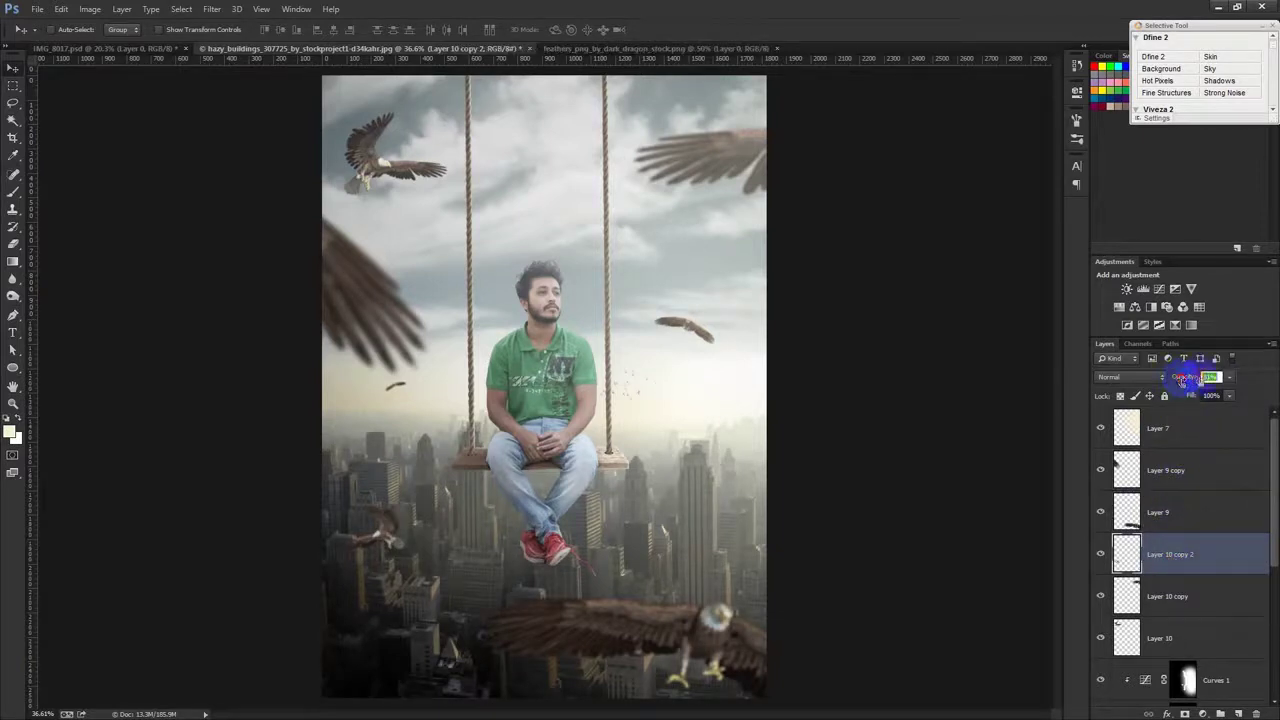
pyautogui.click(1268, 435)
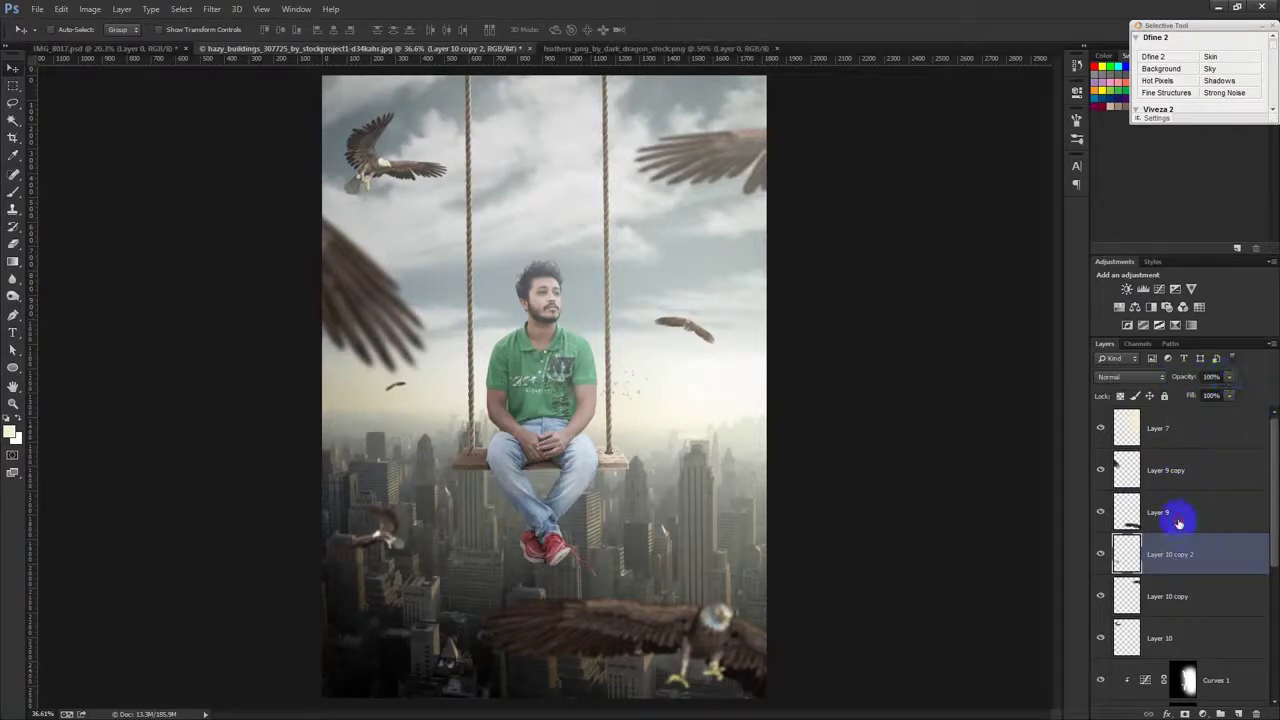
pyautogui.click(1179, 522)
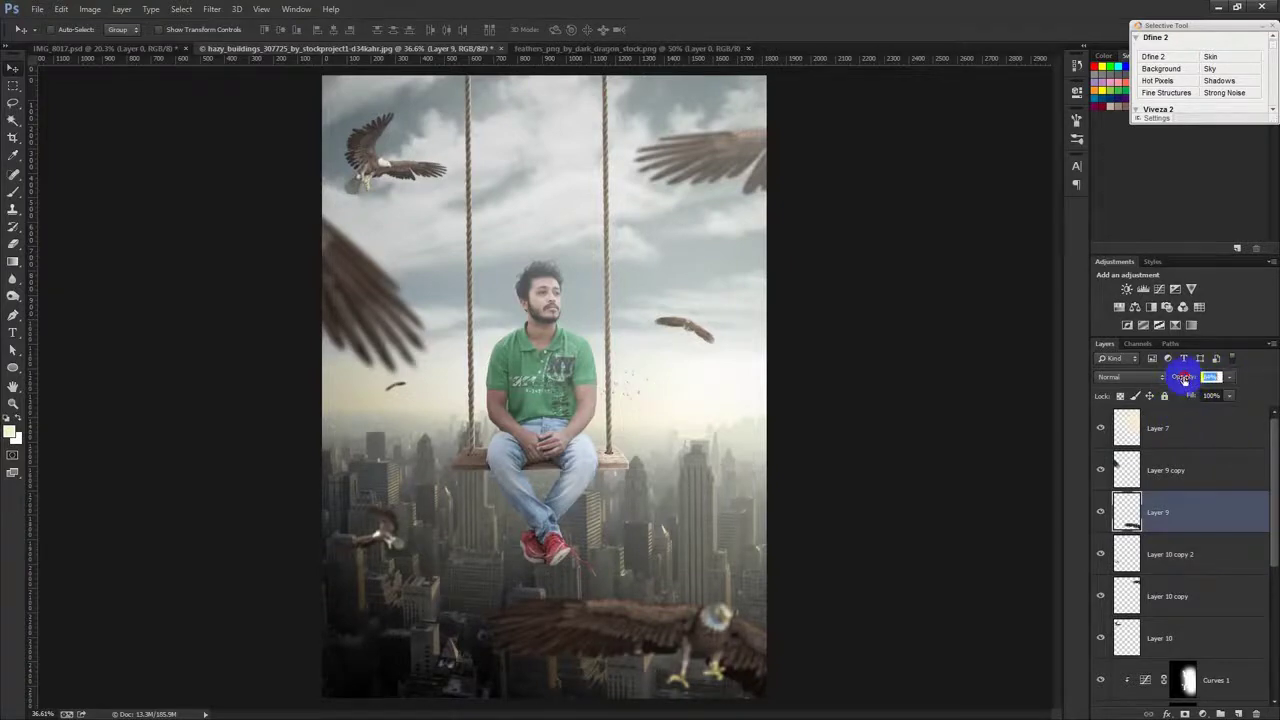
pyautogui.scroll(-5, 1237, 578)
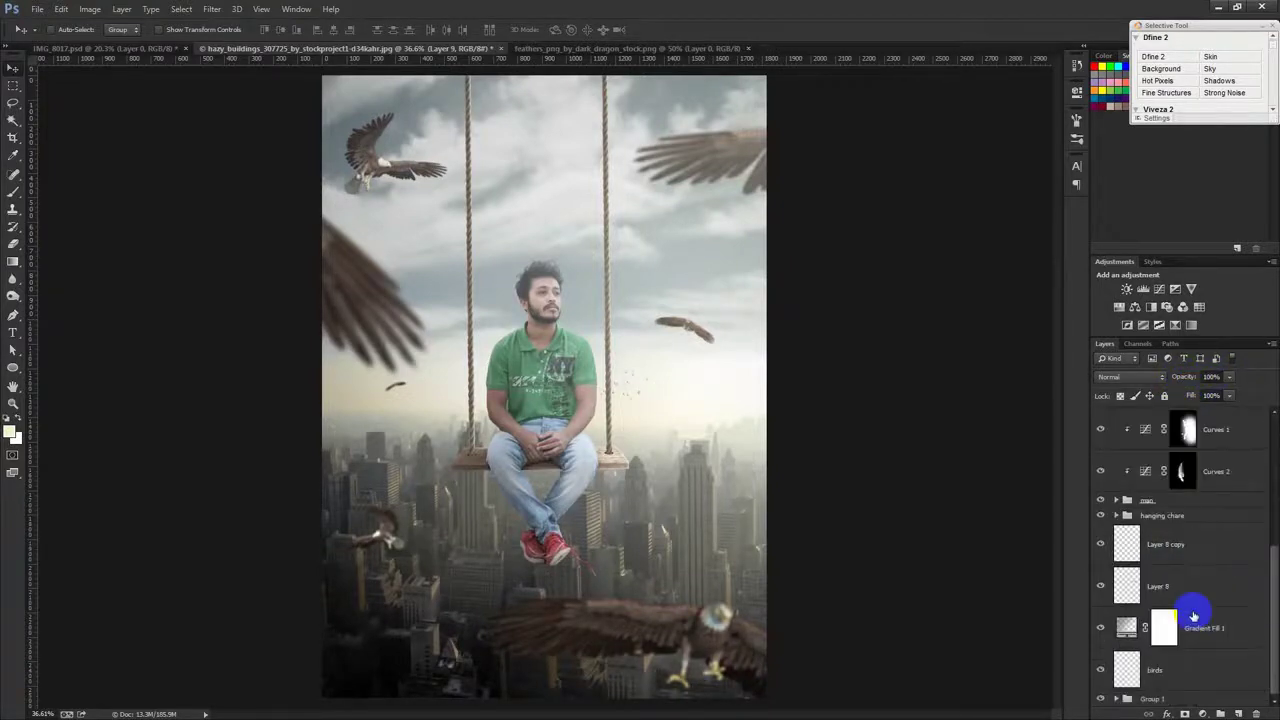
pyautogui.click(1180, 590)
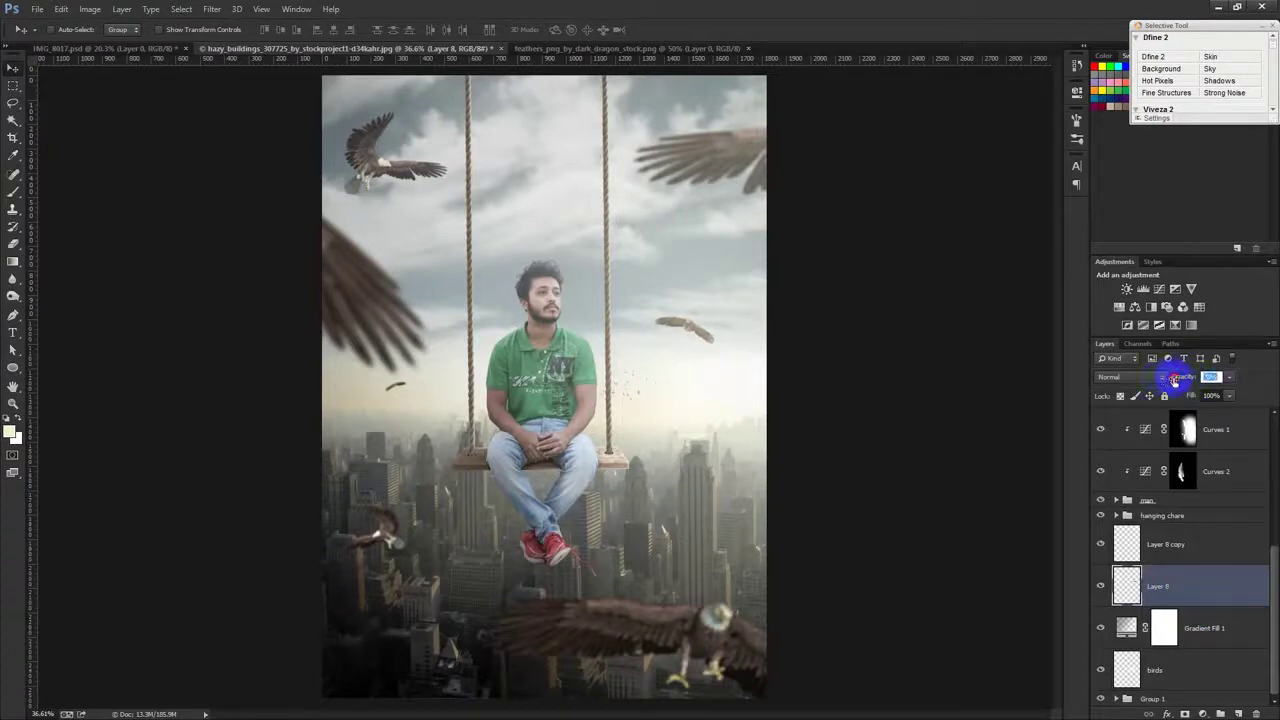
pyautogui.moveTo(1166, 381); pyautogui.dragTo(1176, 429)
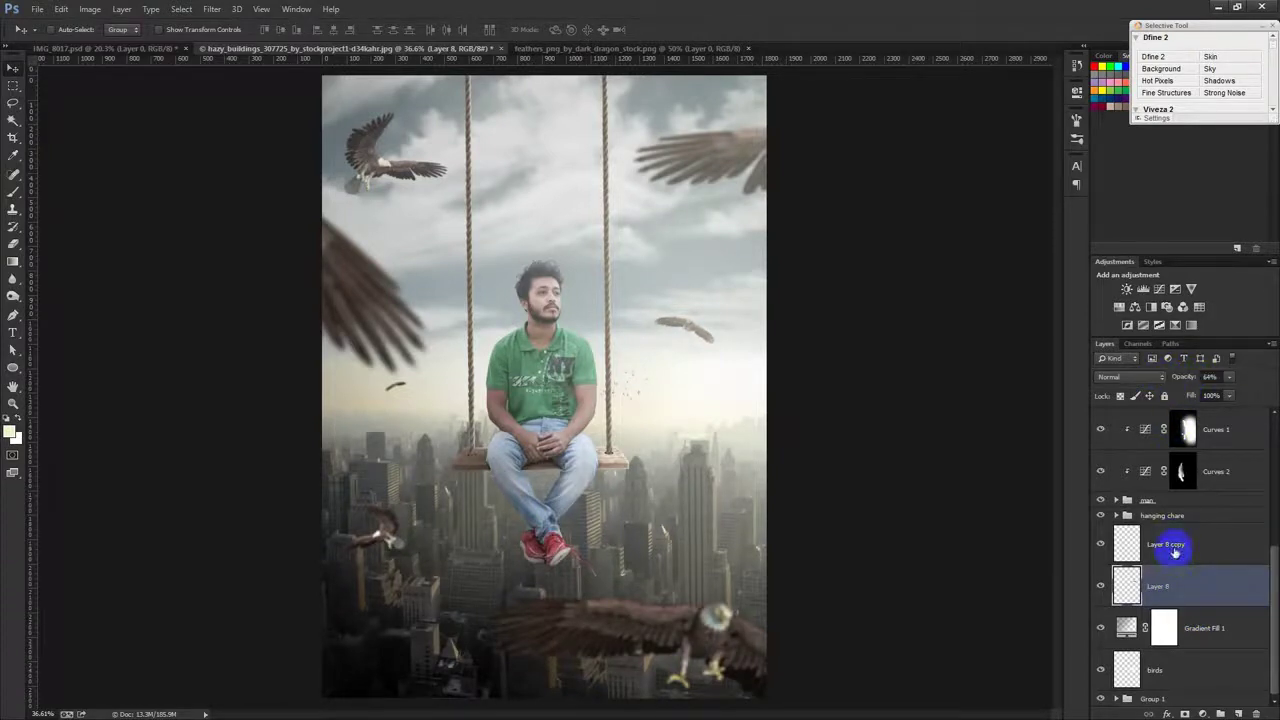
pyautogui.click(1175, 552)
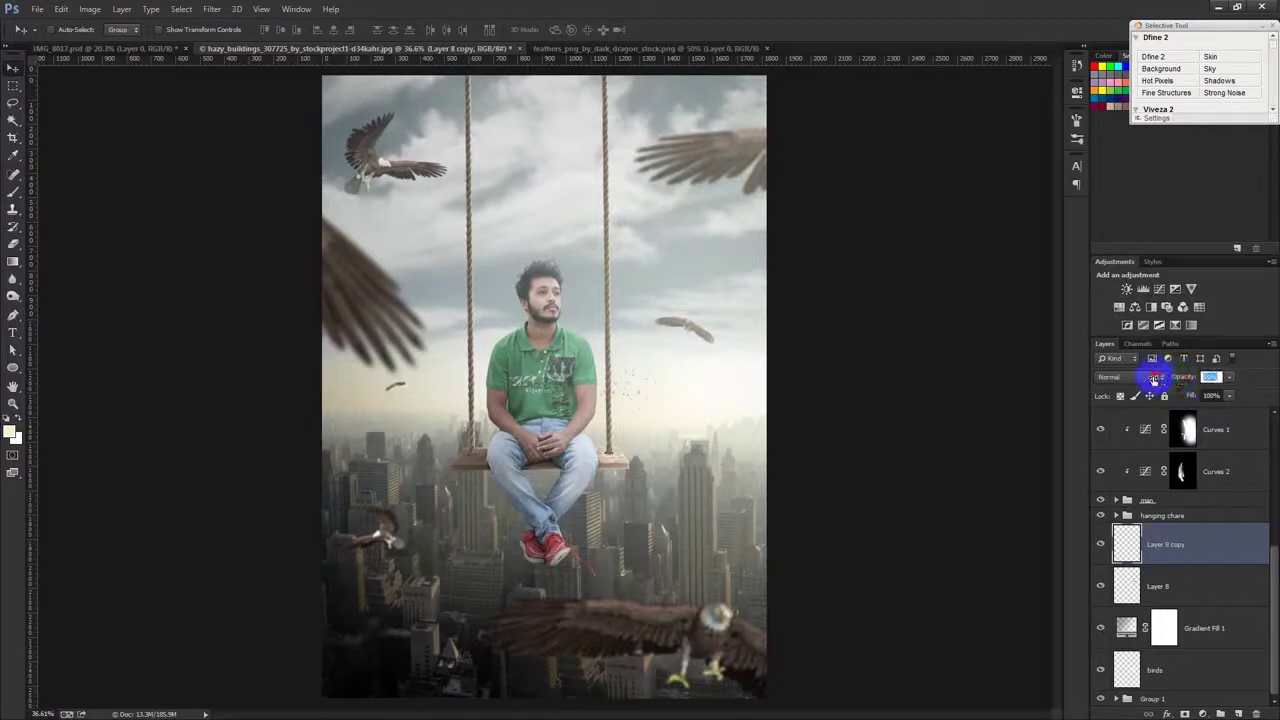
pyautogui.moveTo(1152, 379); pyautogui.dragTo(1260, 490)
# Step: Add a gradient fill layer above Layer 7 at the top of the stack
pyautogui.scroll(5, 1121, 496)
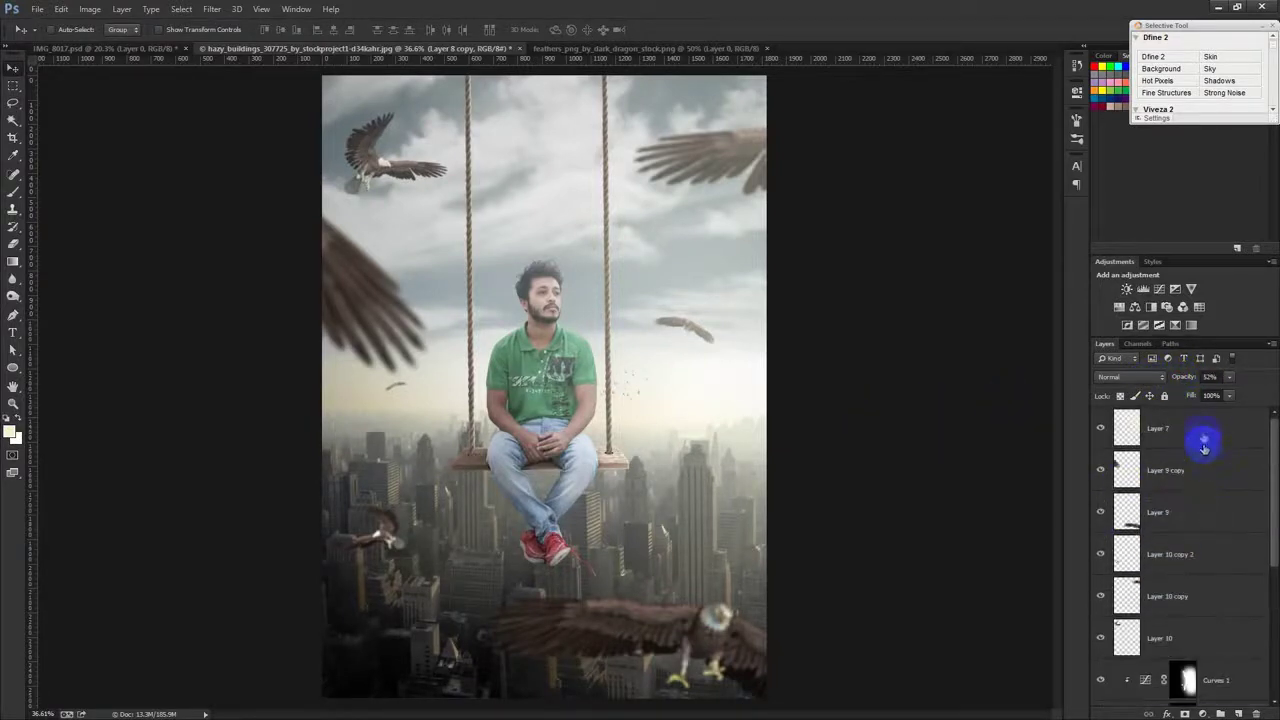
pyautogui.click(1190, 428)
pyautogui.click(1203, 713)
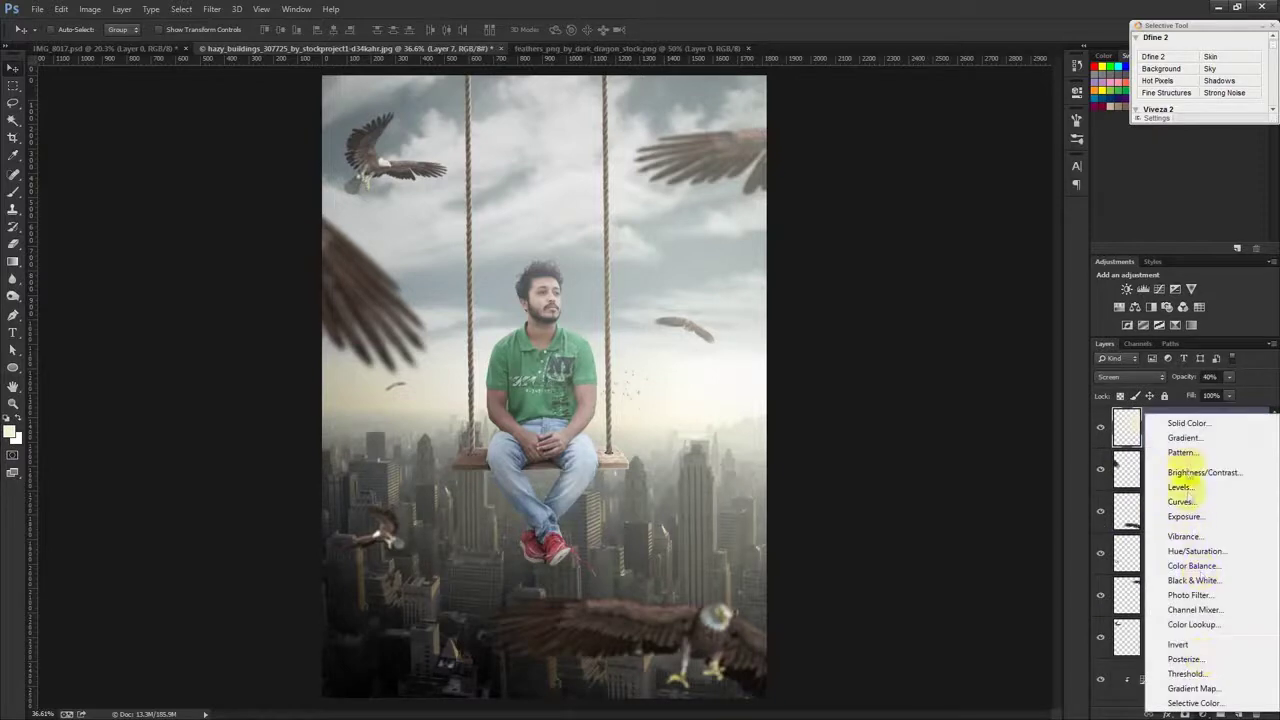
pyautogui.click(1177, 434)
# Step: Set the gradient fill to the reversed Violet-Orange preset in Radial style
pyautogui.click(1157, 178)
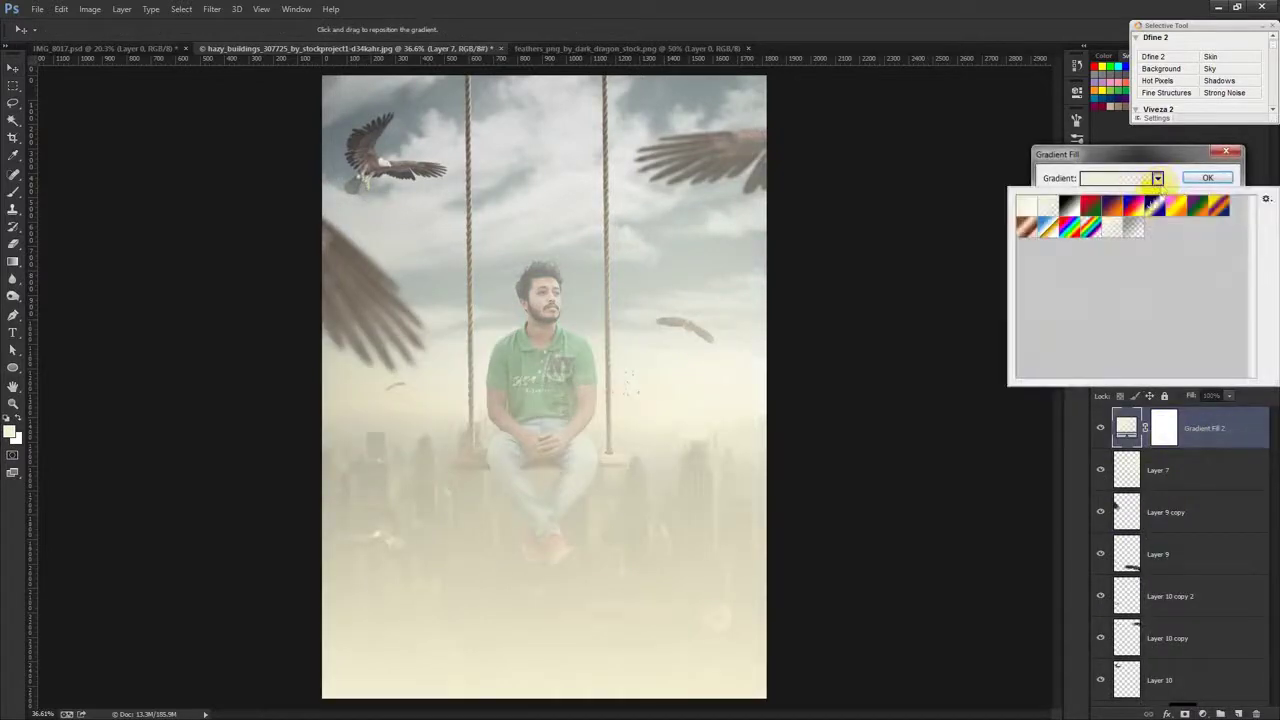
pyautogui.click(1111, 207)
pyautogui.click(1155, 177)
pyautogui.click(1122, 199)
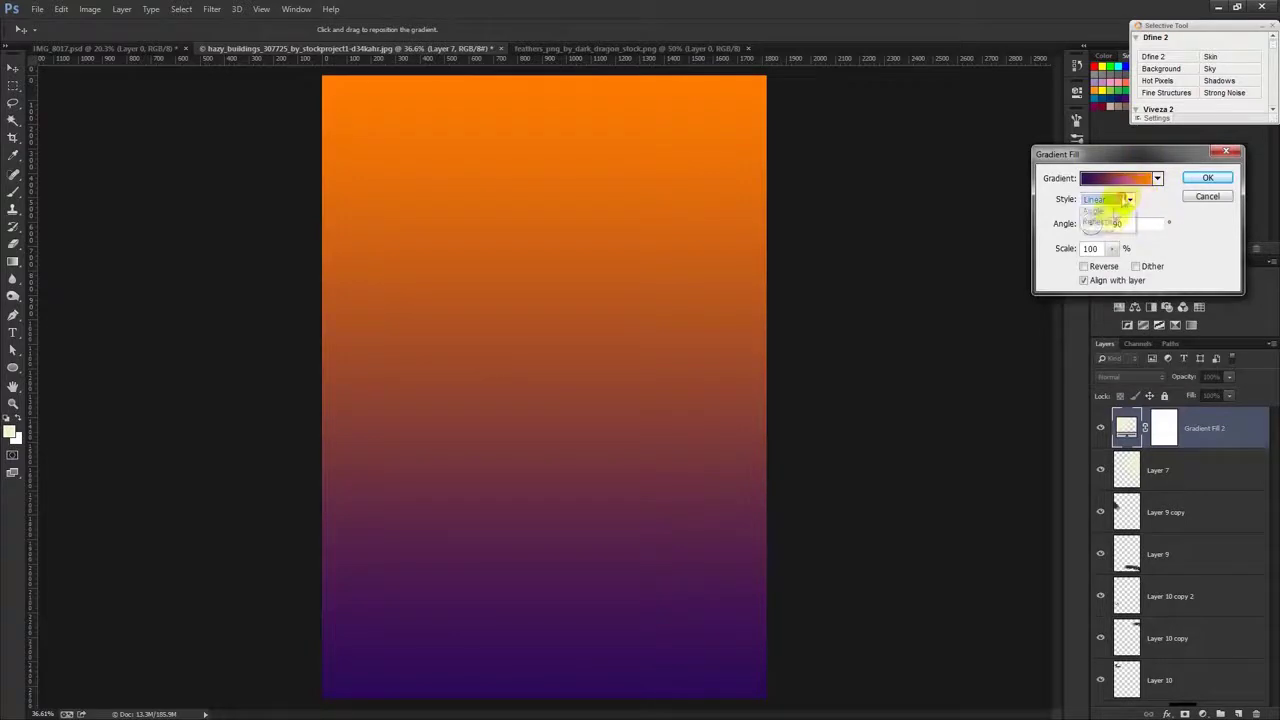
pyautogui.click(1113, 224)
pyautogui.click(1083, 266)
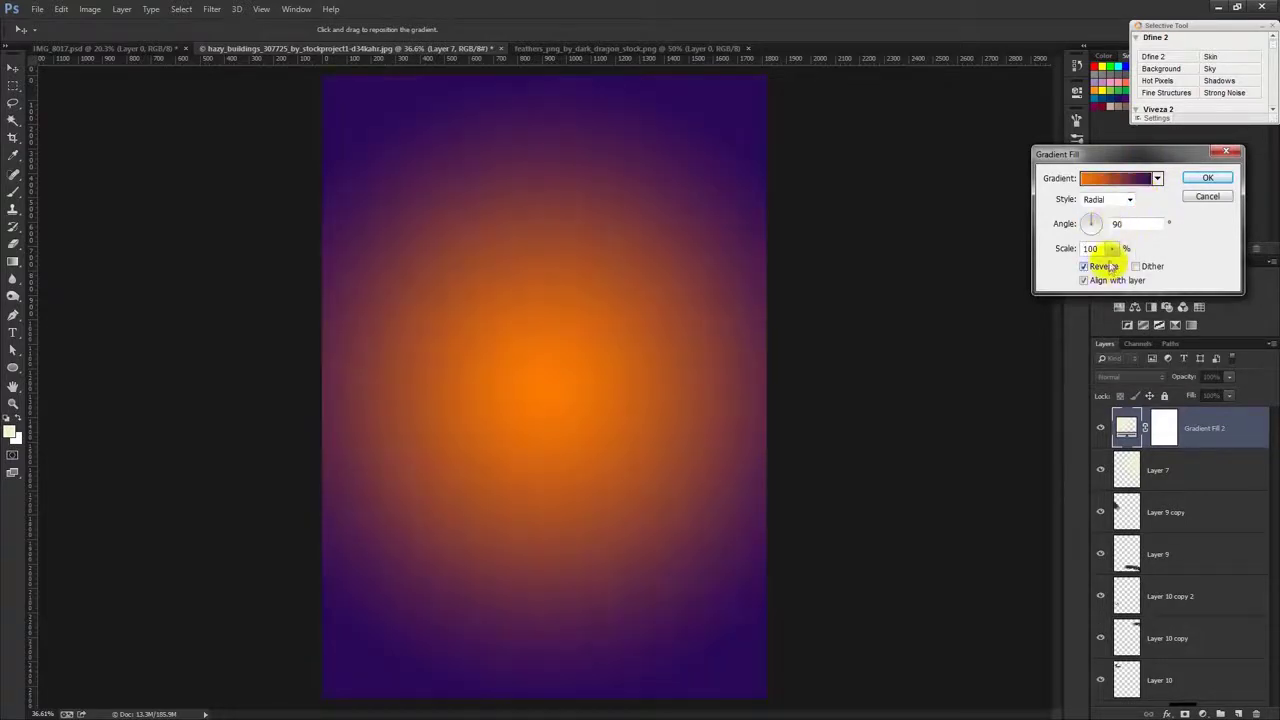
# Step: Move the glow centre to the upper right at 120% scale, blended with Soft Light
pyautogui.moveTo(652, 373)
pyautogui.mouseDown()
pyautogui.moveTo(760, 304)
pyautogui.moveTo(757, 321)
pyautogui.mouseUp()
pyautogui.click(1091, 248)
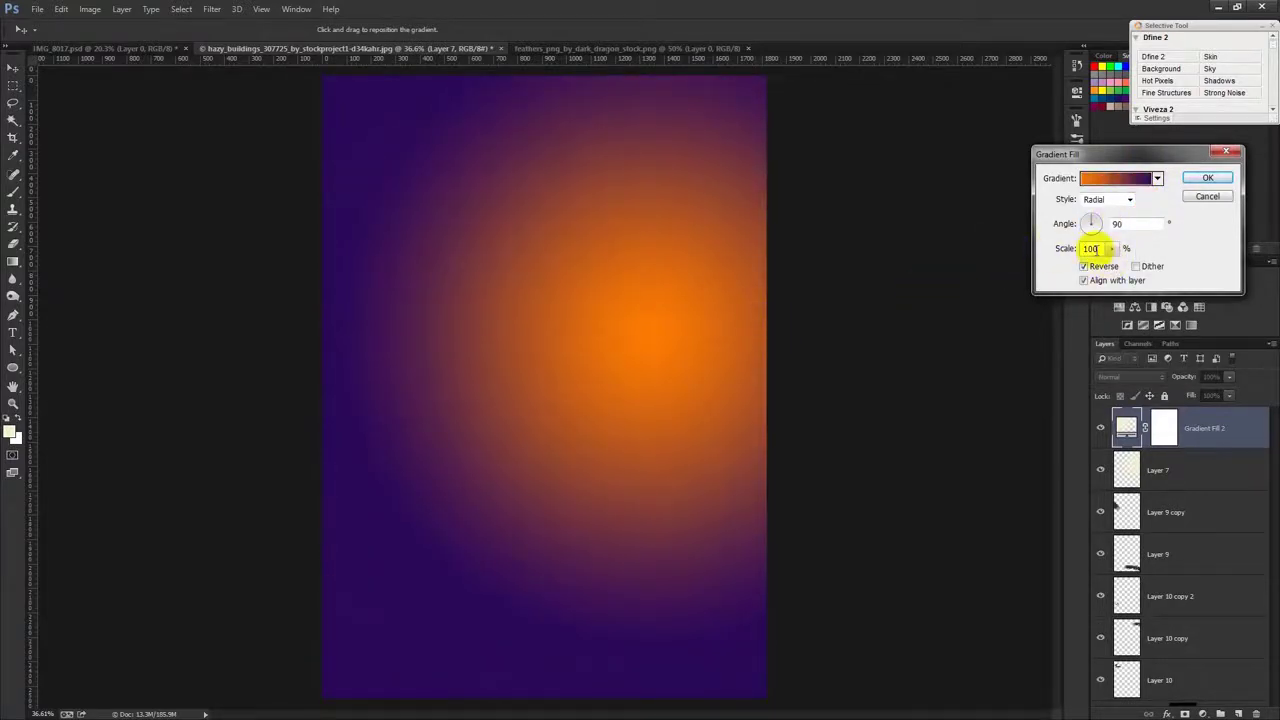
pyautogui.moveTo(1110, 256); pyautogui.dragTo(1125, 256)
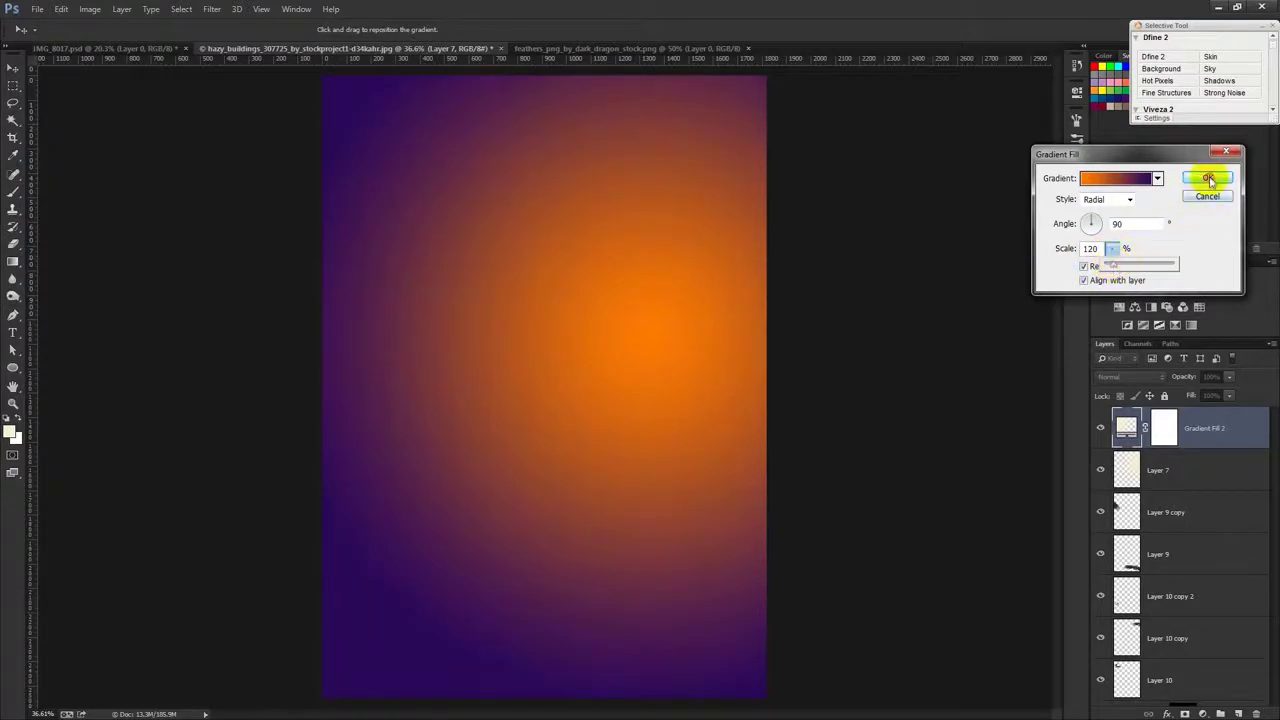
pyautogui.click(1207, 177)
pyautogui.click(1138, 376)
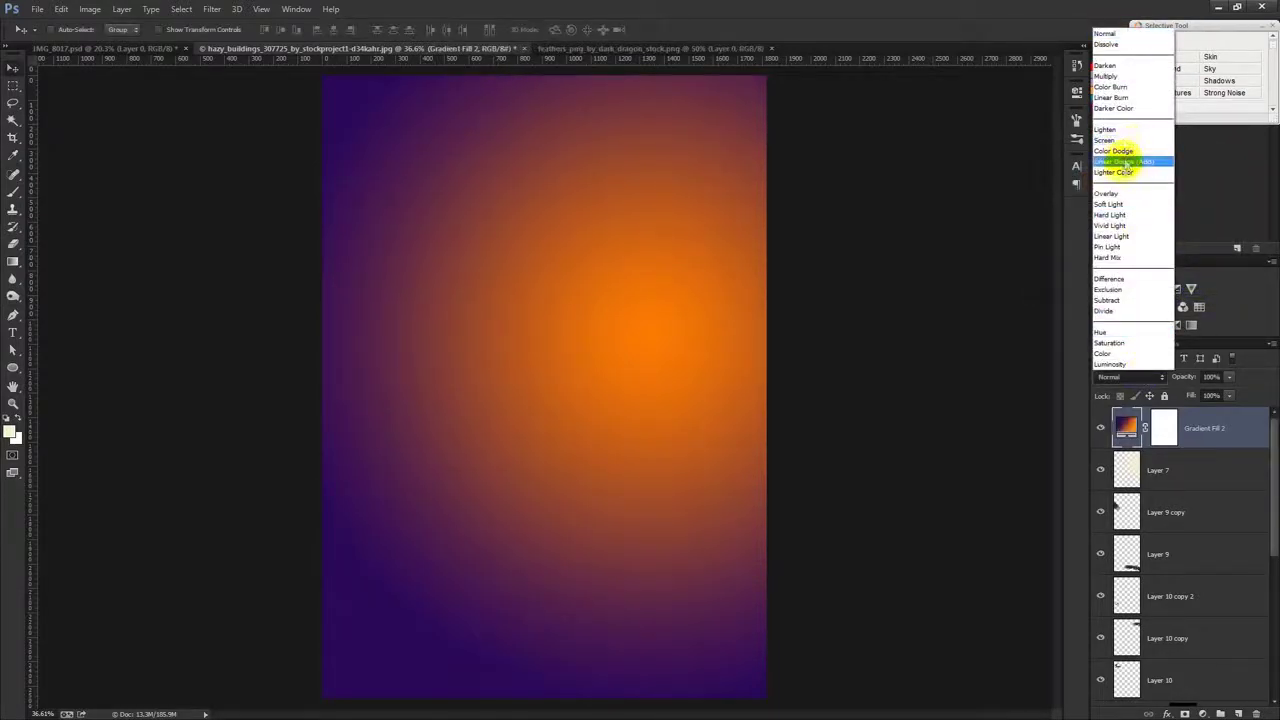
pyautogui.click(1108, 204)
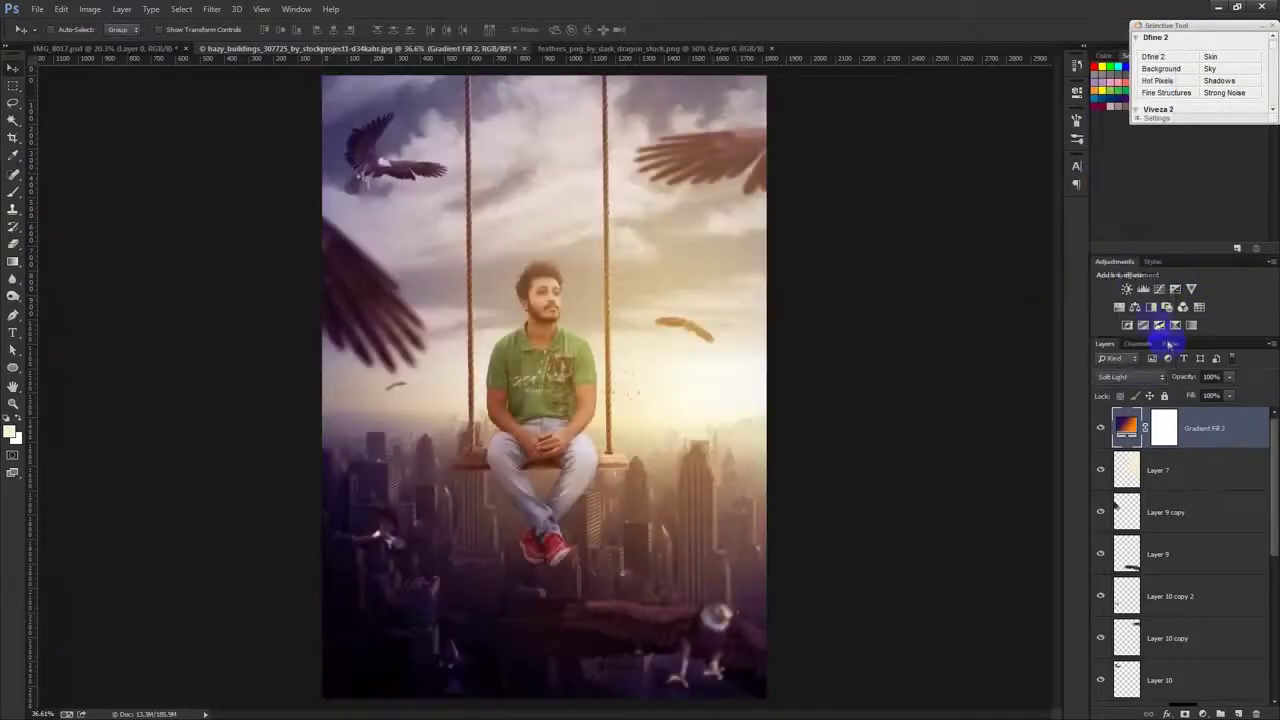
# Step: Reposition the glow centre on the scene and select the gradient's first colour stop
pyautogui.doubleClick(1127, 430)
pyautogui.moveTo(957, 371); pyautogui.dragTo(714, 345)
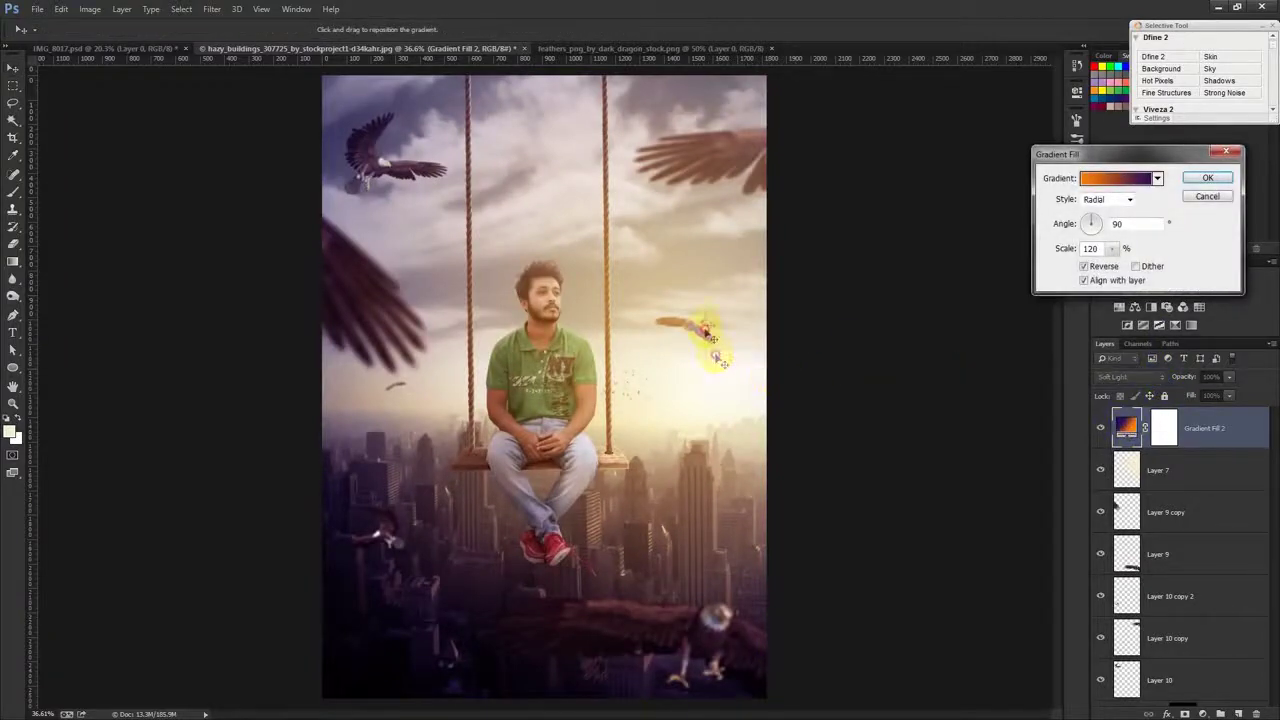
pyautogui.click(1115, 179)
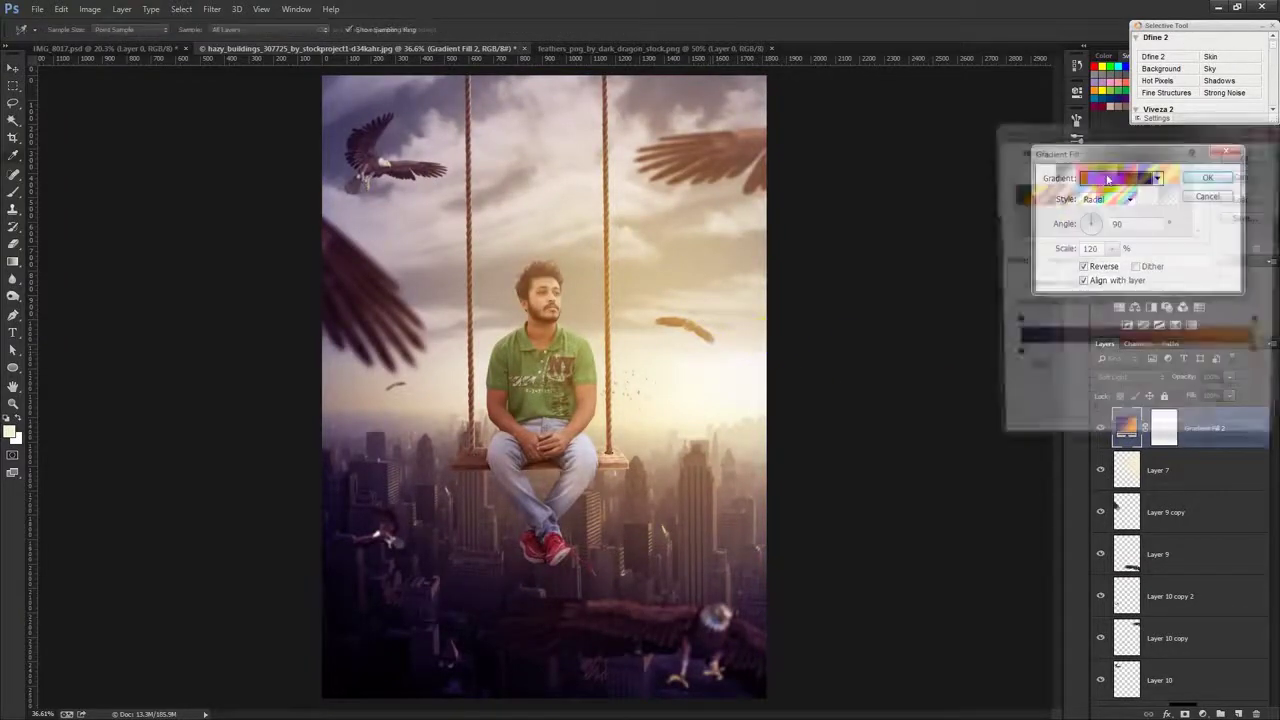
pyautogui.click(1012, 358)
# Step: Recolour the glow gradient's first stop to a slate blue
pyautogui.doubleClick(1012, 358)
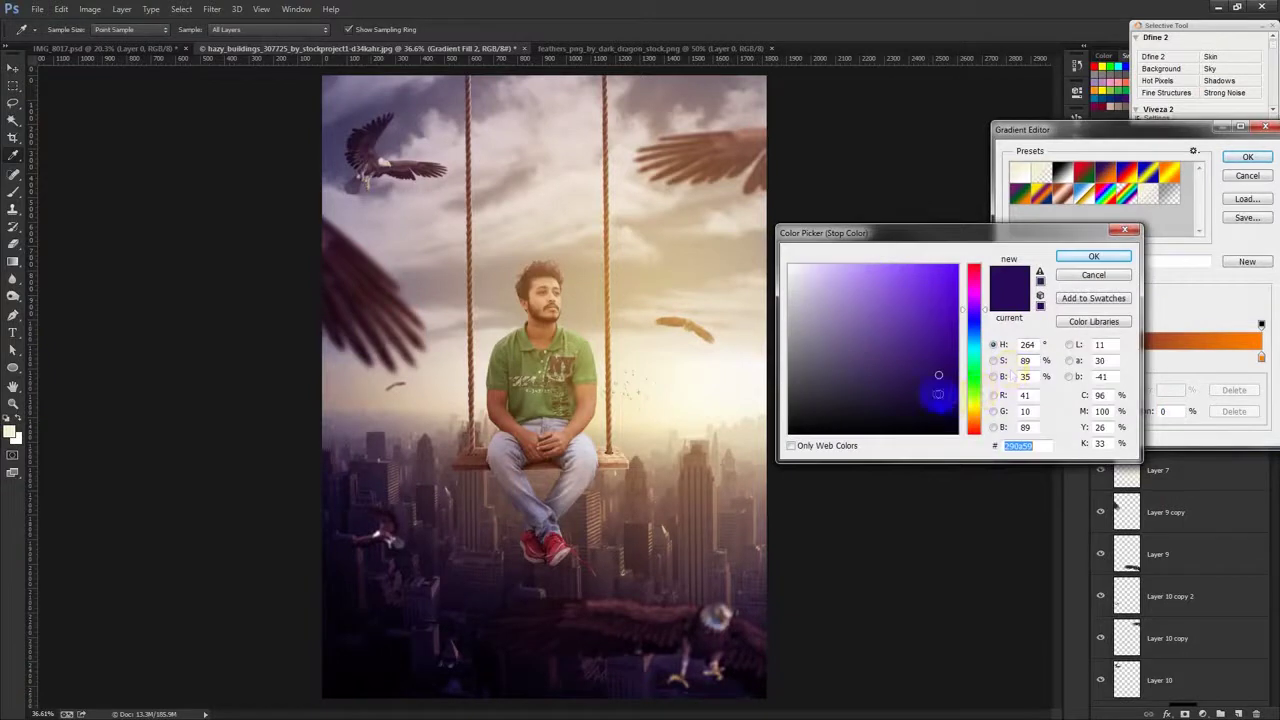
pyautogui.moveTo(886, 399)
pyautogui.mouseDown()
pyautogui.moveTo(824, 407)
pyautogui.moveTo(808, 387)
pyautogui.mouseUp()
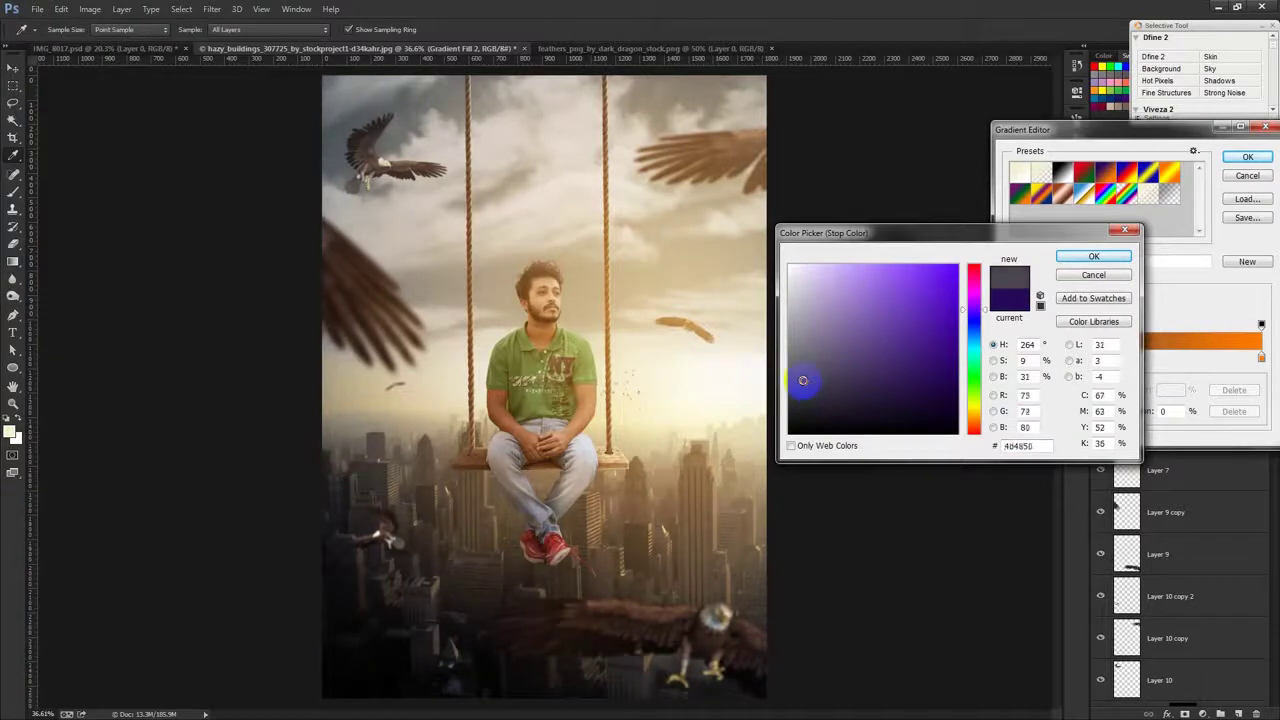
pyautogui.moveTo(829, 367); pyautogui.dragTo(827, 357)
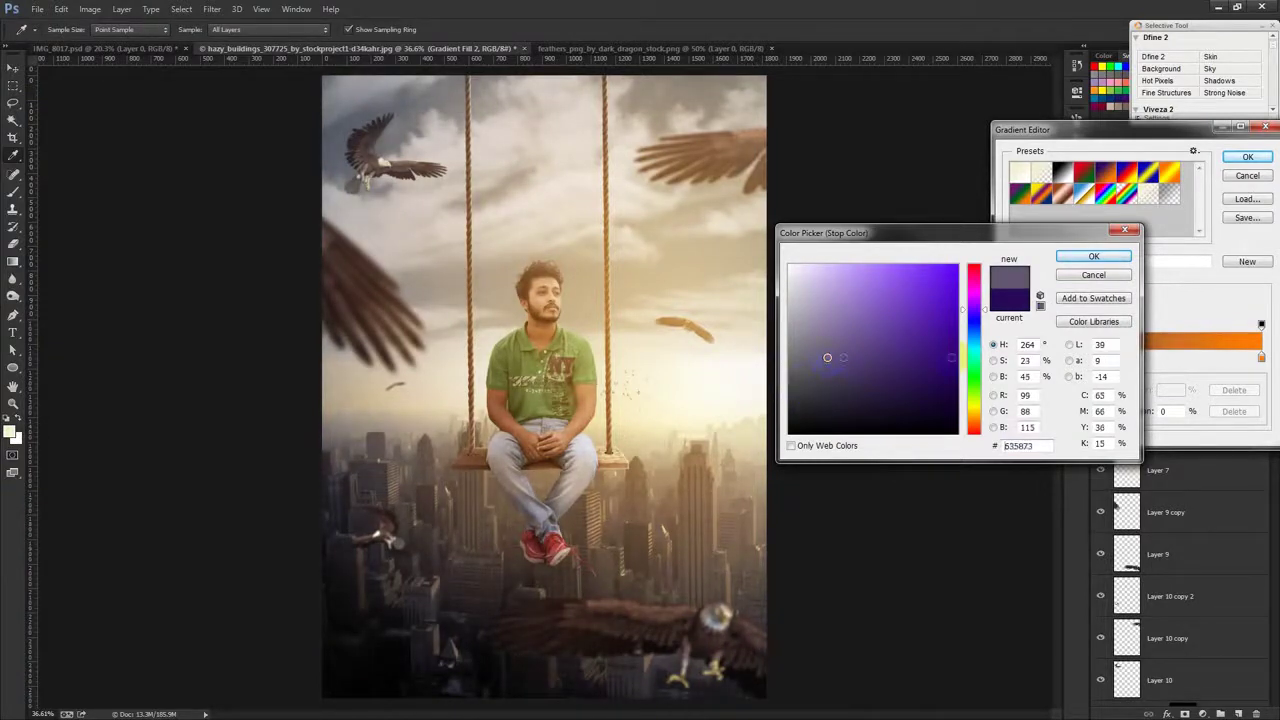
pyautogui.moveTo(976, 334); pyautogui.dragTo(976, 344)
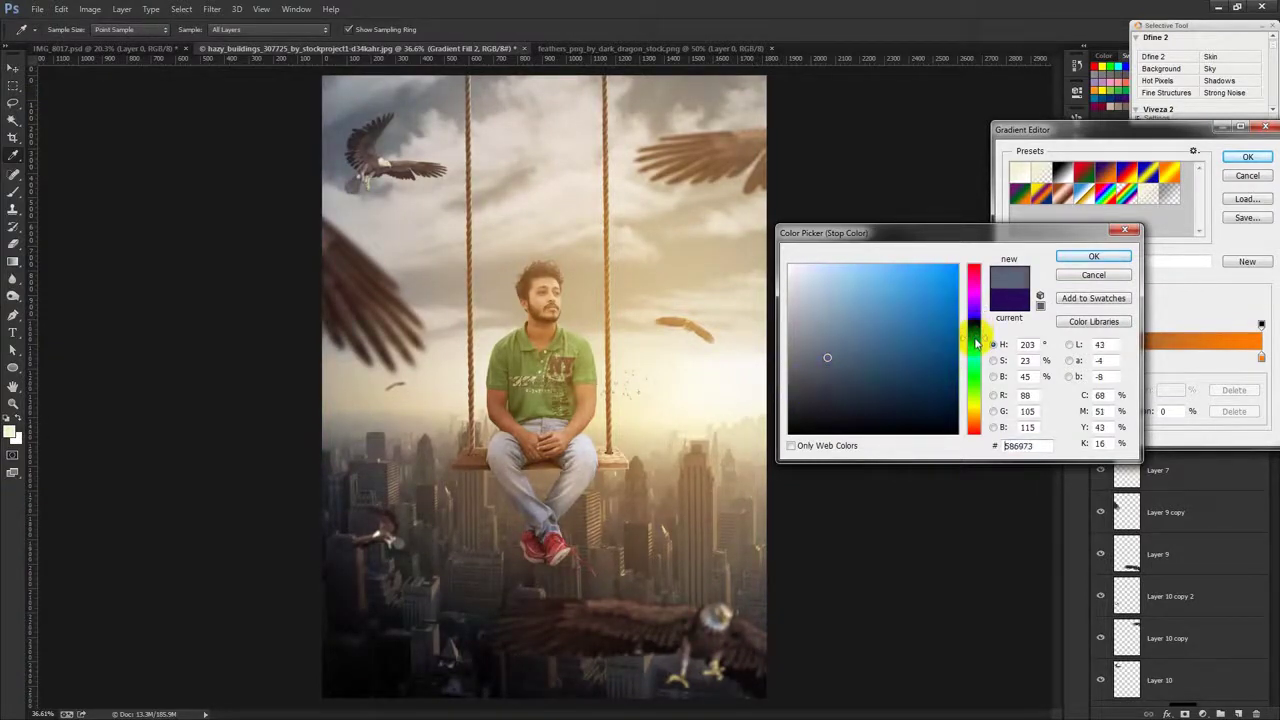
pyautogui.click(1094, 256)
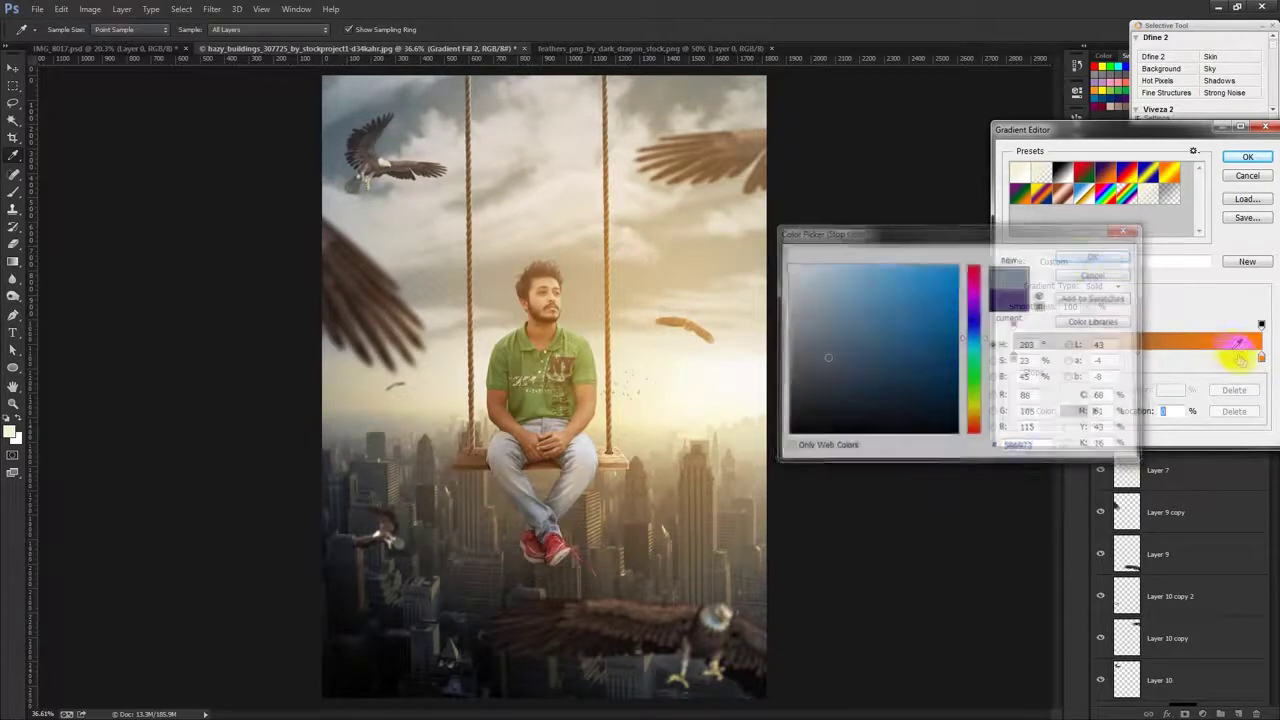
# Step: Recolour the gradient's end stop to yellow-orange and apply the edited gradient
pyautogui.doubleClick(1261, 358)
pyautogui.moveTo(938, 320)
pyautogui.mouseDown()
pyautogui.moveTo(898, 321)
pyautogui.moveTo(908, 265)
pyautogui.moveTo(896, 298)
pyautogui.moveTo(908, 281)
pyautogui.mouseUp()
pyautogui.click(977, 418)
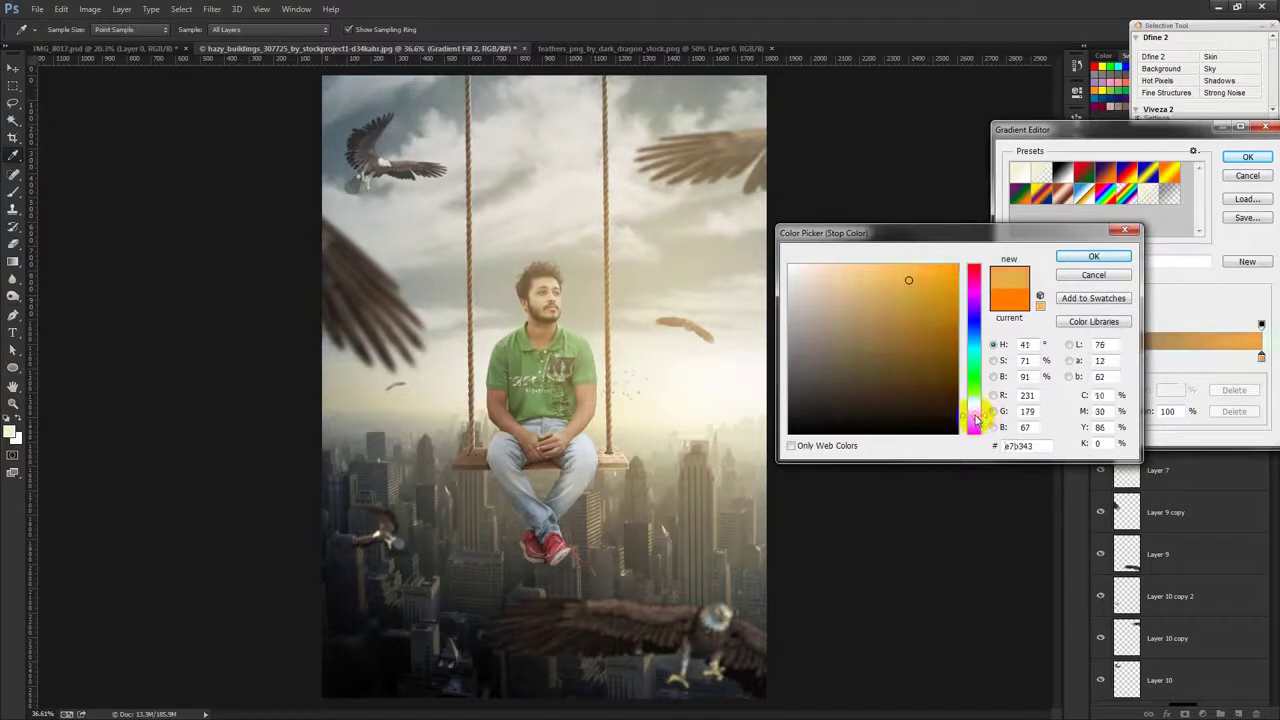
pyautogui.moveTo(976, 418)
pyautogui.mouseDown()
pyautogui.moveTo(976, 445)
pyautogui.moveTo(975, 337)
pyautogui.mouseUp()
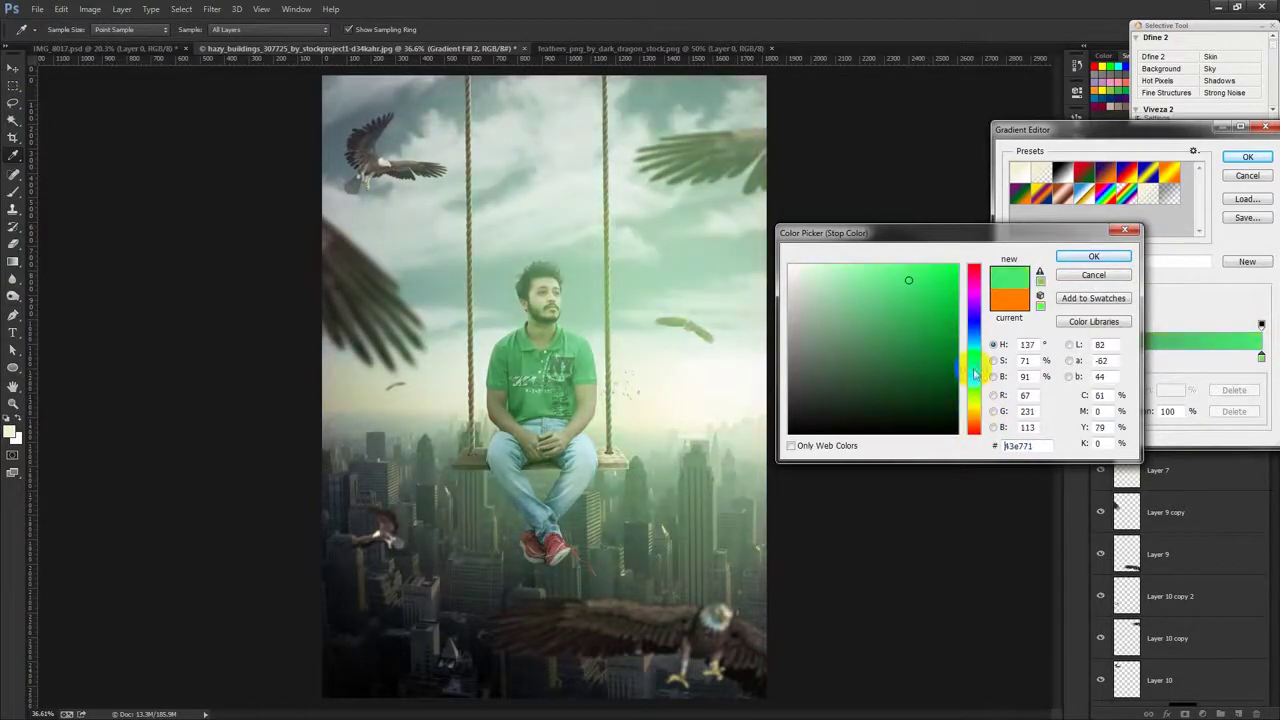
pyautogui.moveTo(976, 337); pyautogui.dragTo(980, 418)
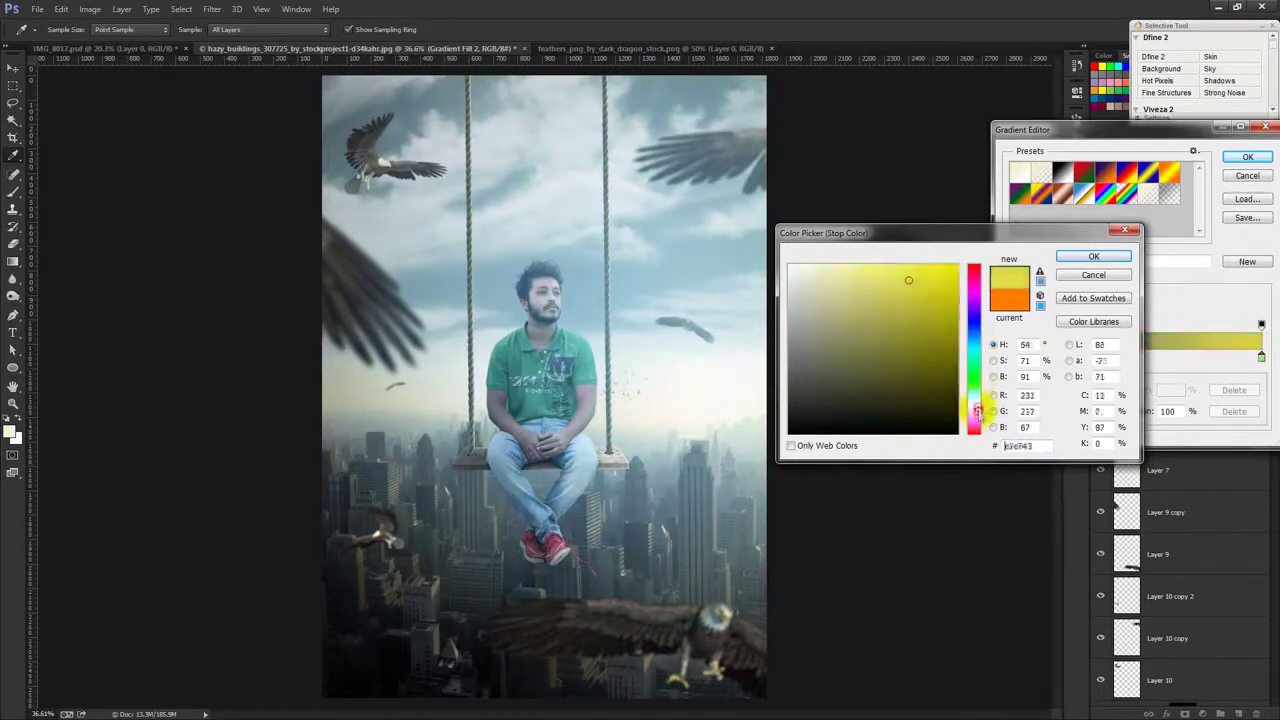
pyautogui.moveTo(908, 278); pyautogui.dragTo(916, 278)
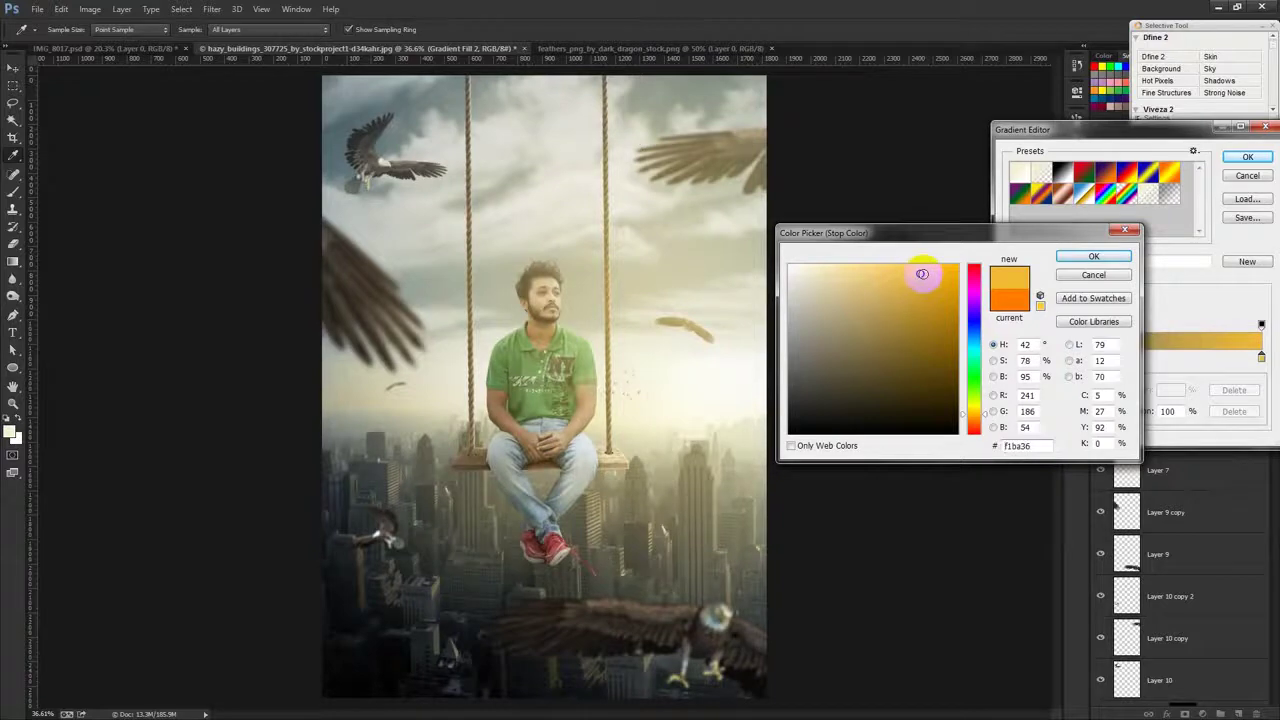
pyautogui.click(1094, 257)
pyautogui.click(1250, 158)
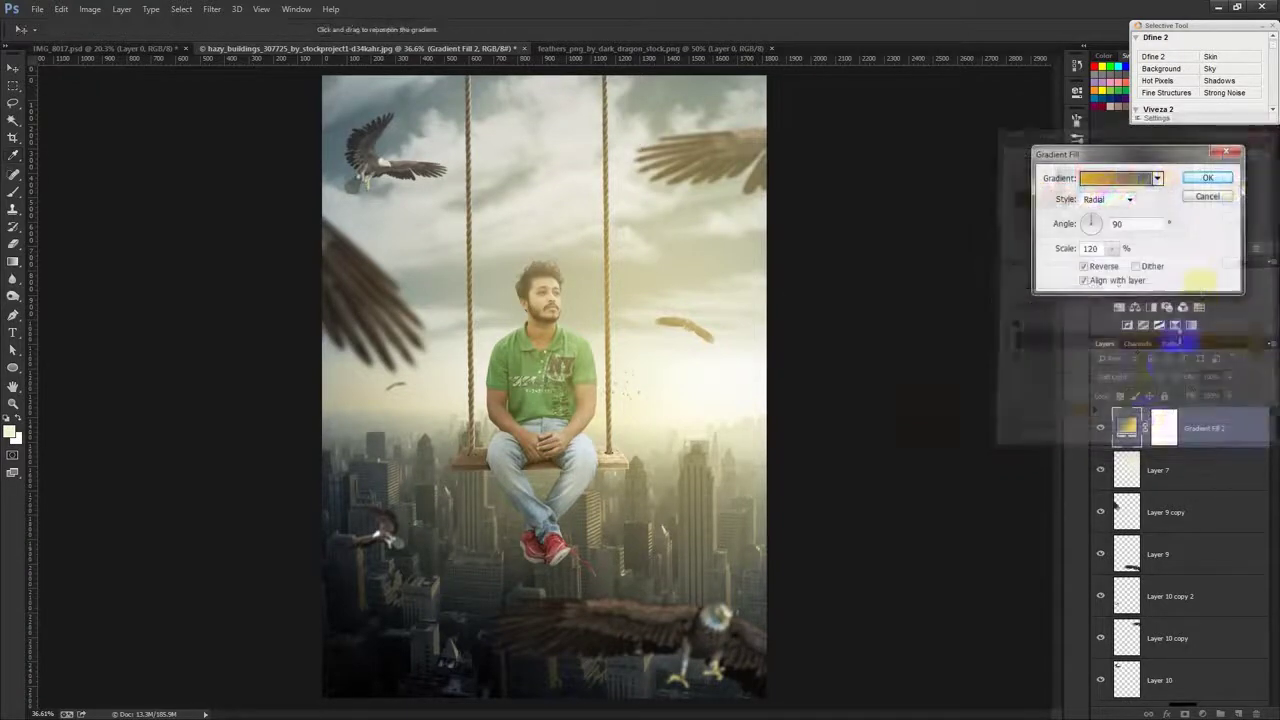
# Step: Set the glow to 110% scale, adjust its angle, and lower its opacity to 61%
pyautogui.click(1108, 249)
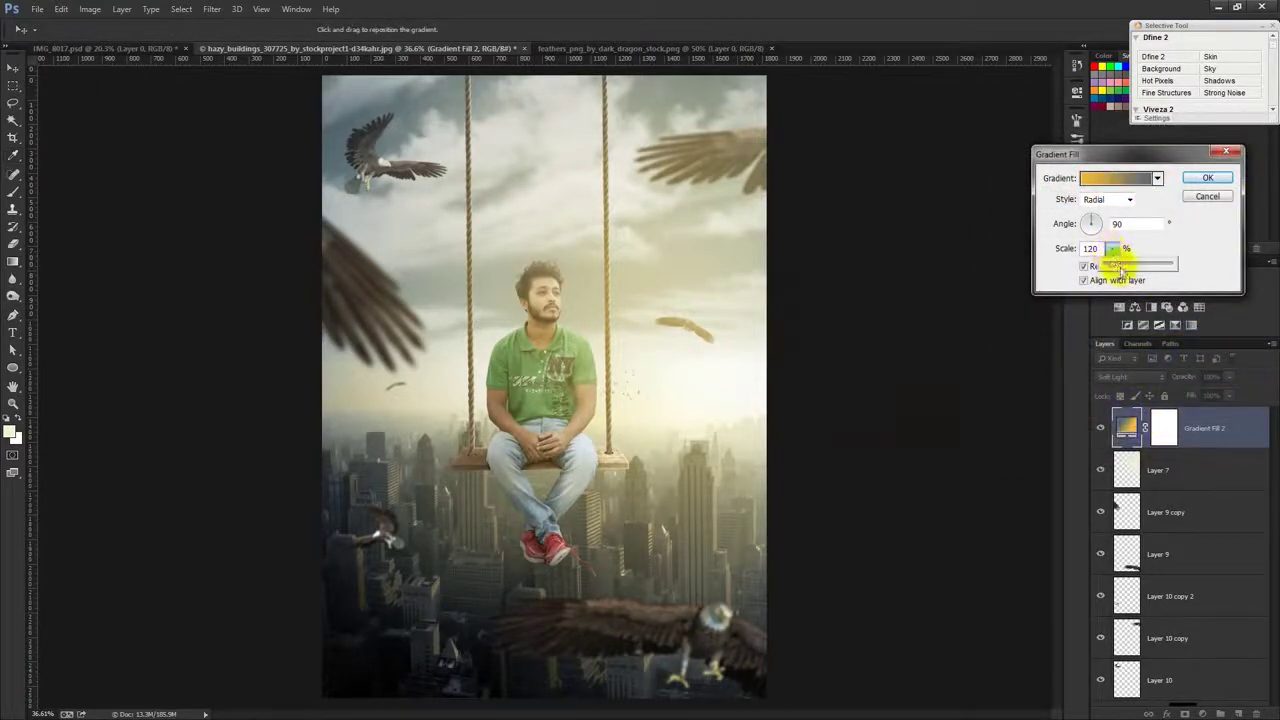
pyautogui.moveTo(629, 371); pyautogui.dragTo(735, 388)
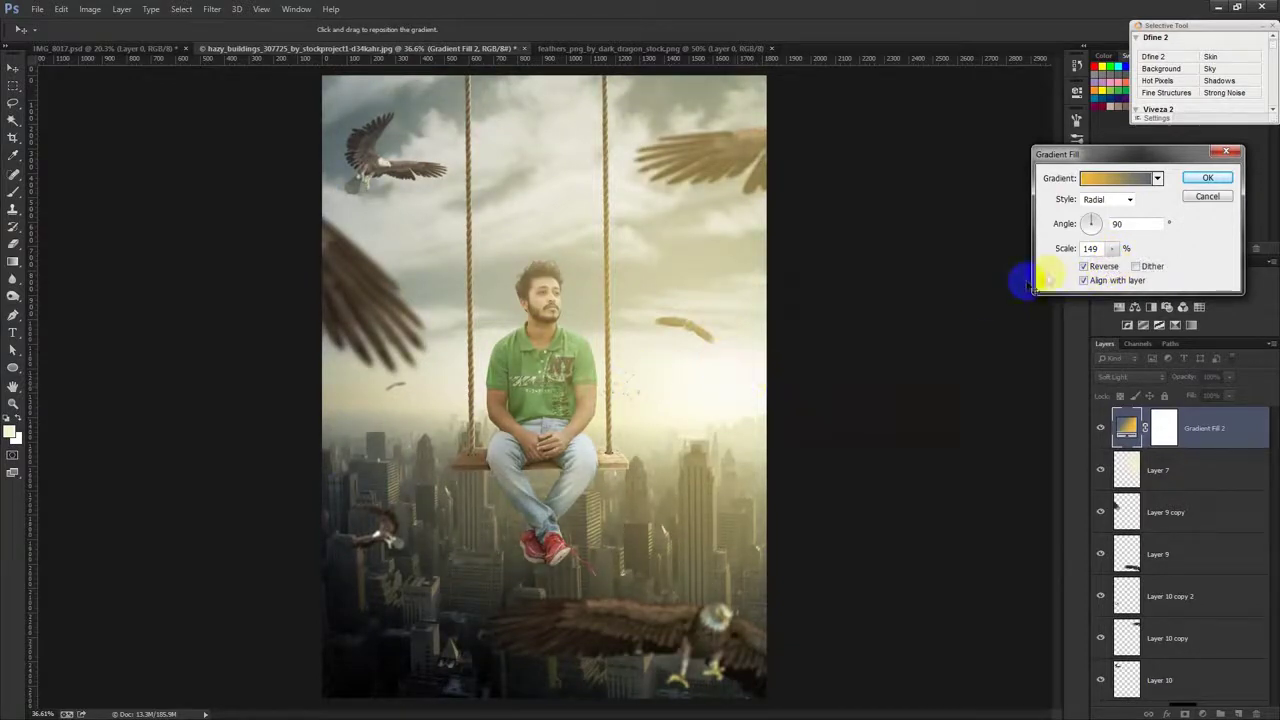
pyautogui.click(1112, 249)
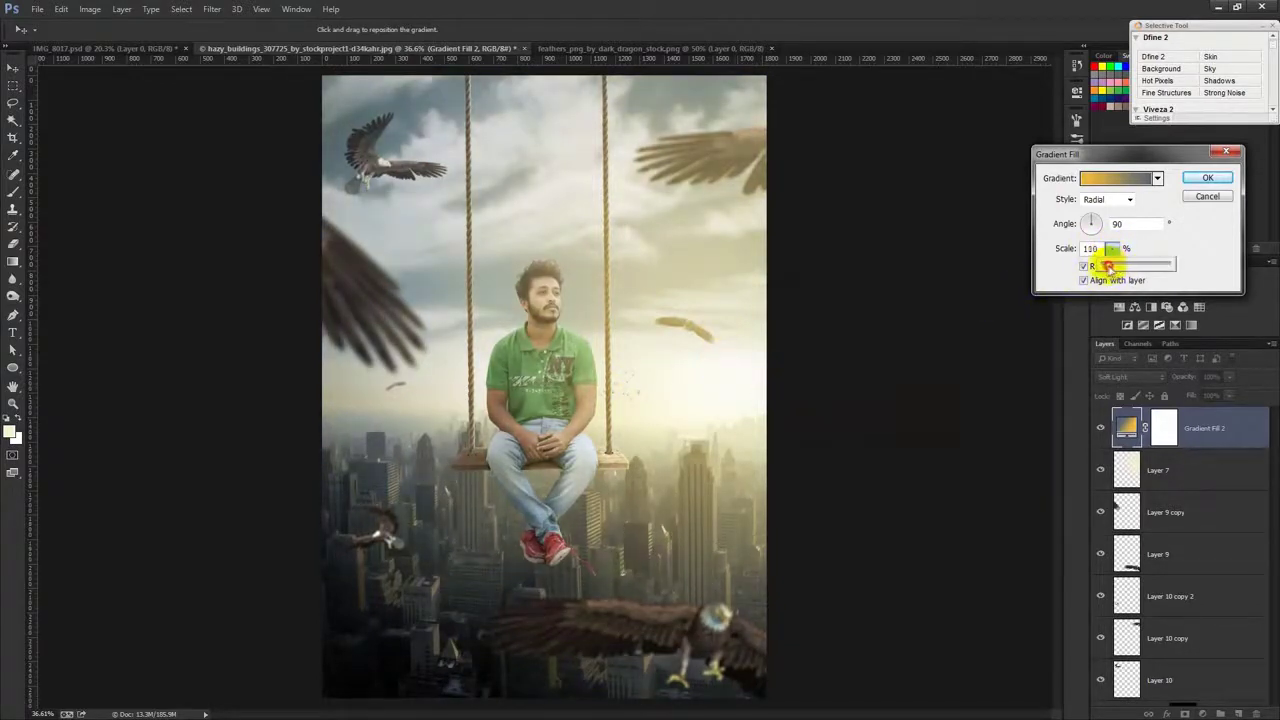
pyautogui.moveTo(1108, 266); pyautogui.dragTo(1110, 270)
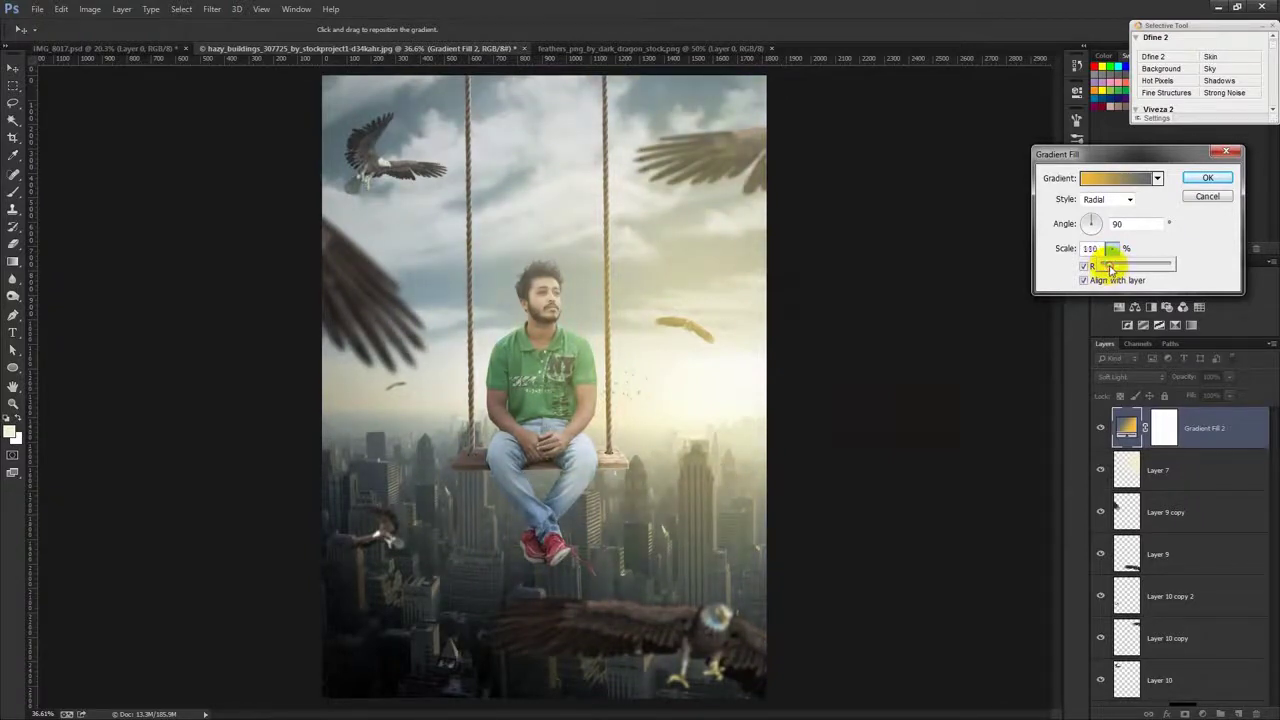
pyautogui.click(1096, 218)
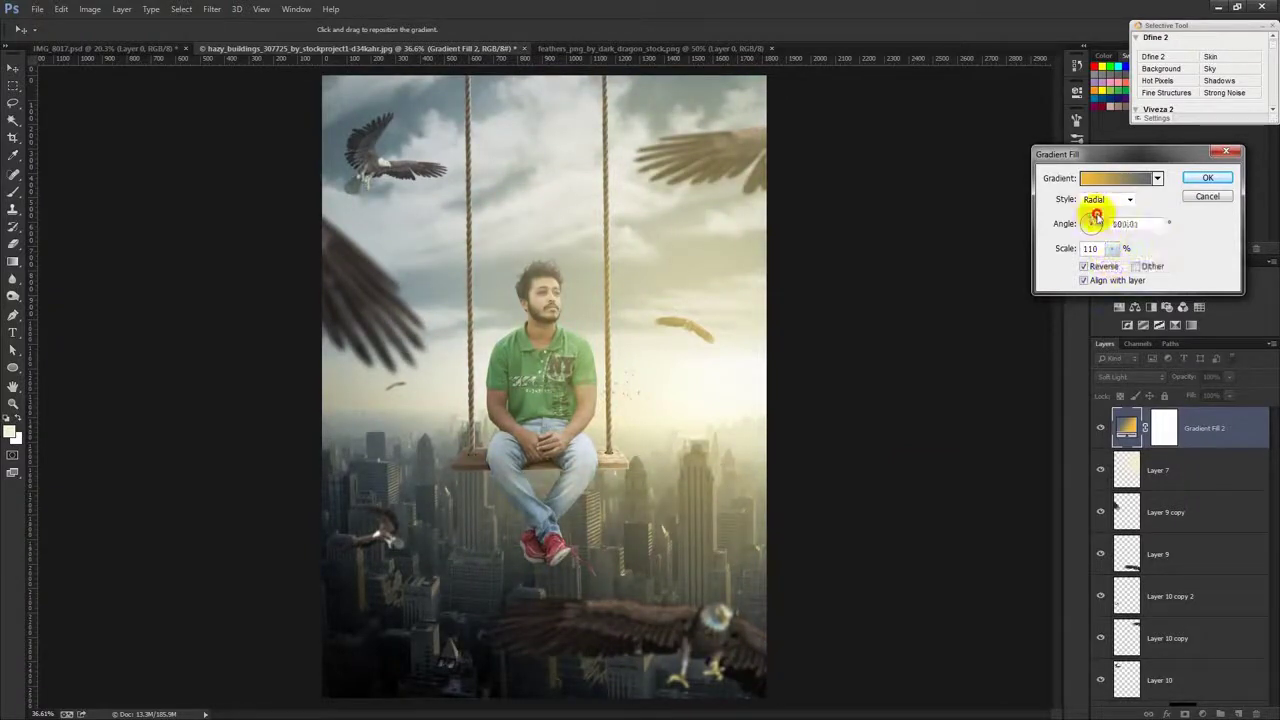
pyautogui.click(1206, 178)
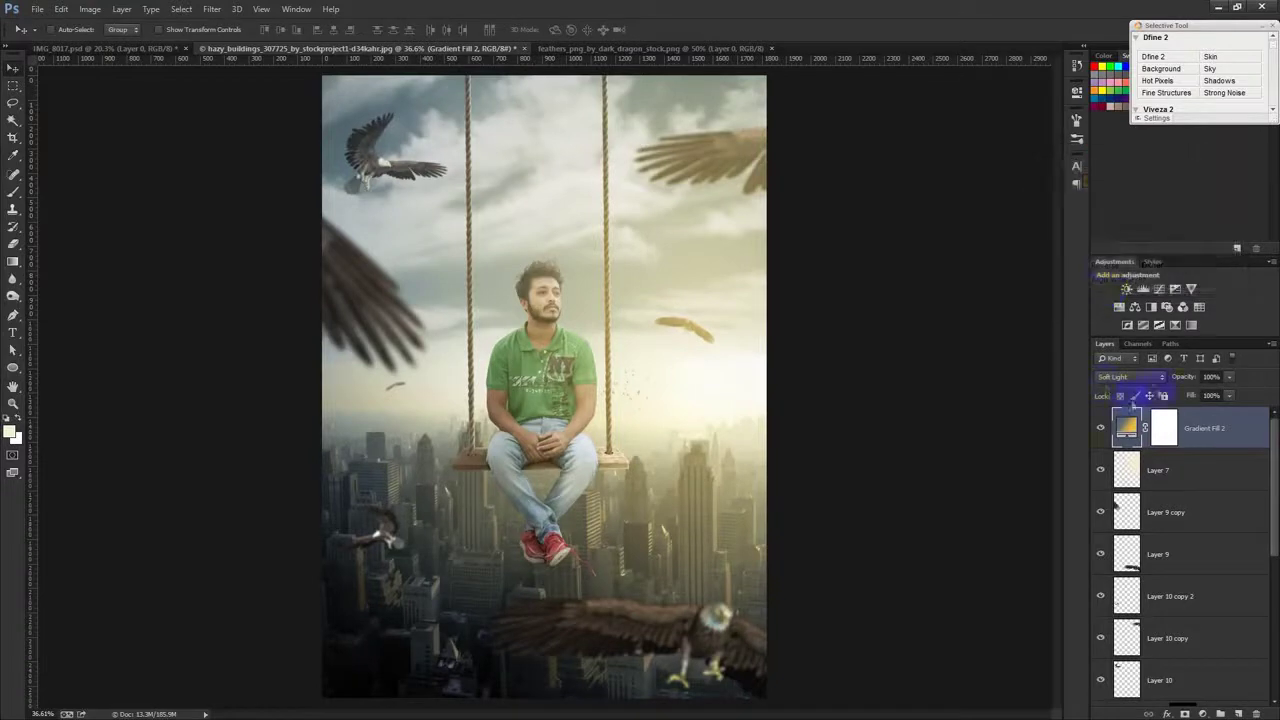
pyautogui.moveTo(1186, 378); pyautogui.dragTo(1164, 376)
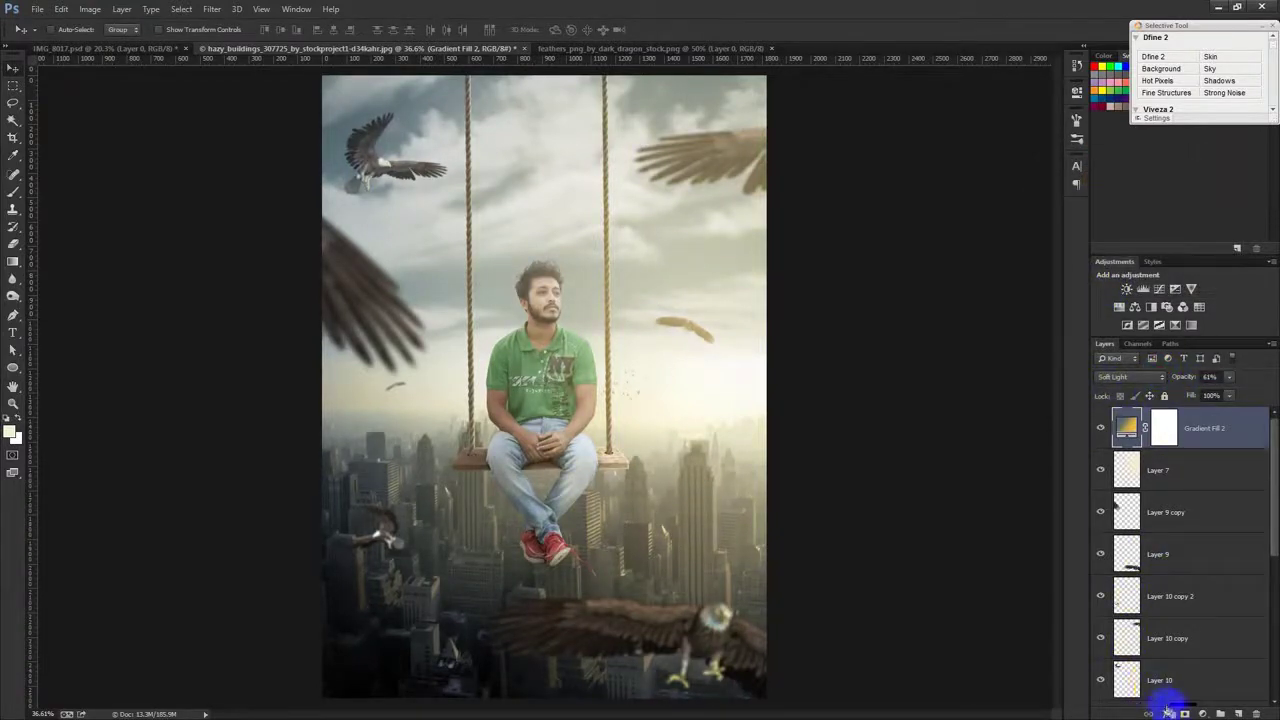
pyautogui.click(1202, 714)
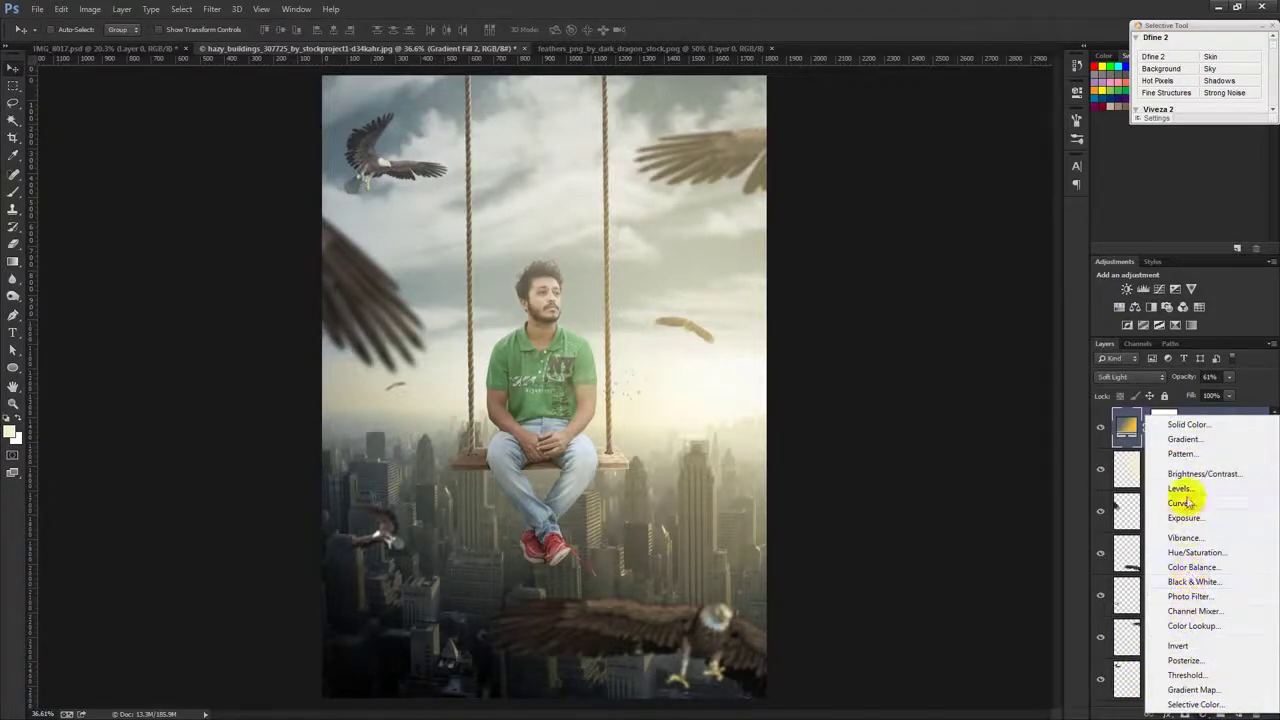
# Step: Add a Color Balance adjustment (Cyan -32, Magenta -14, Blue +19), then scroll down to Group 1
pyautogui.click(1191, 567)
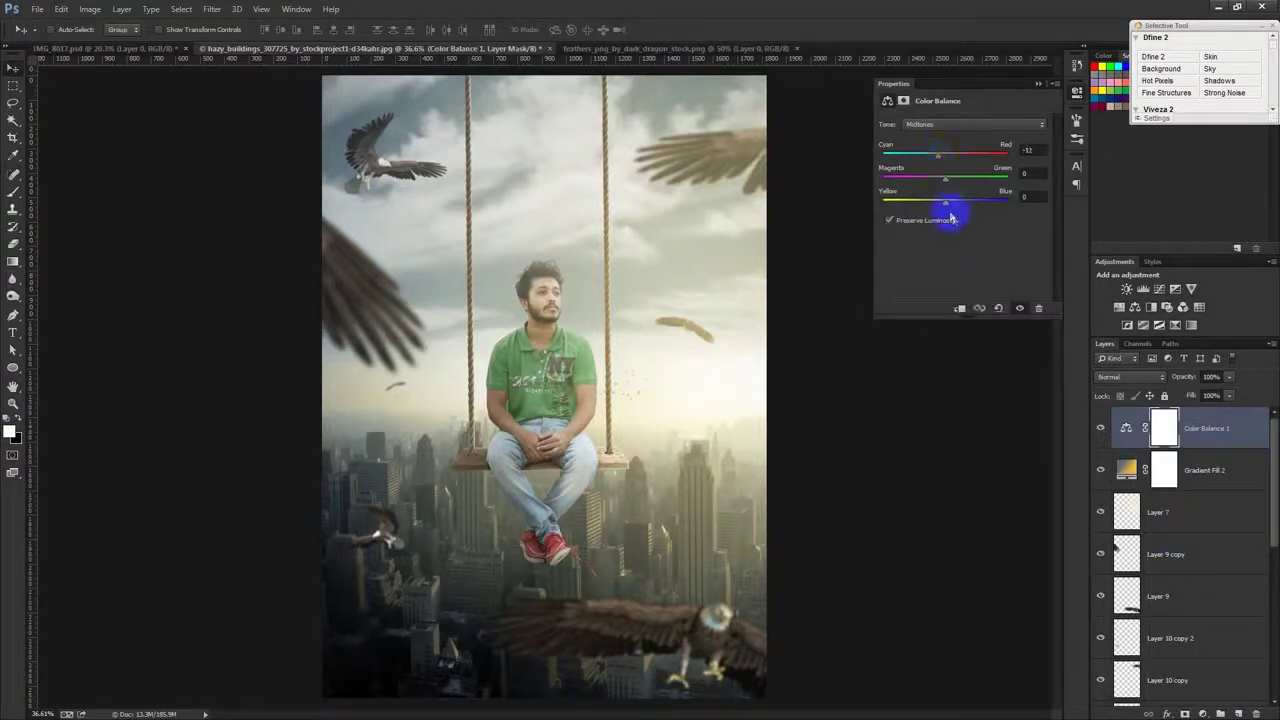
pyautogui.moveTo(957, 205); pyautogui.dragTo(959, 203)
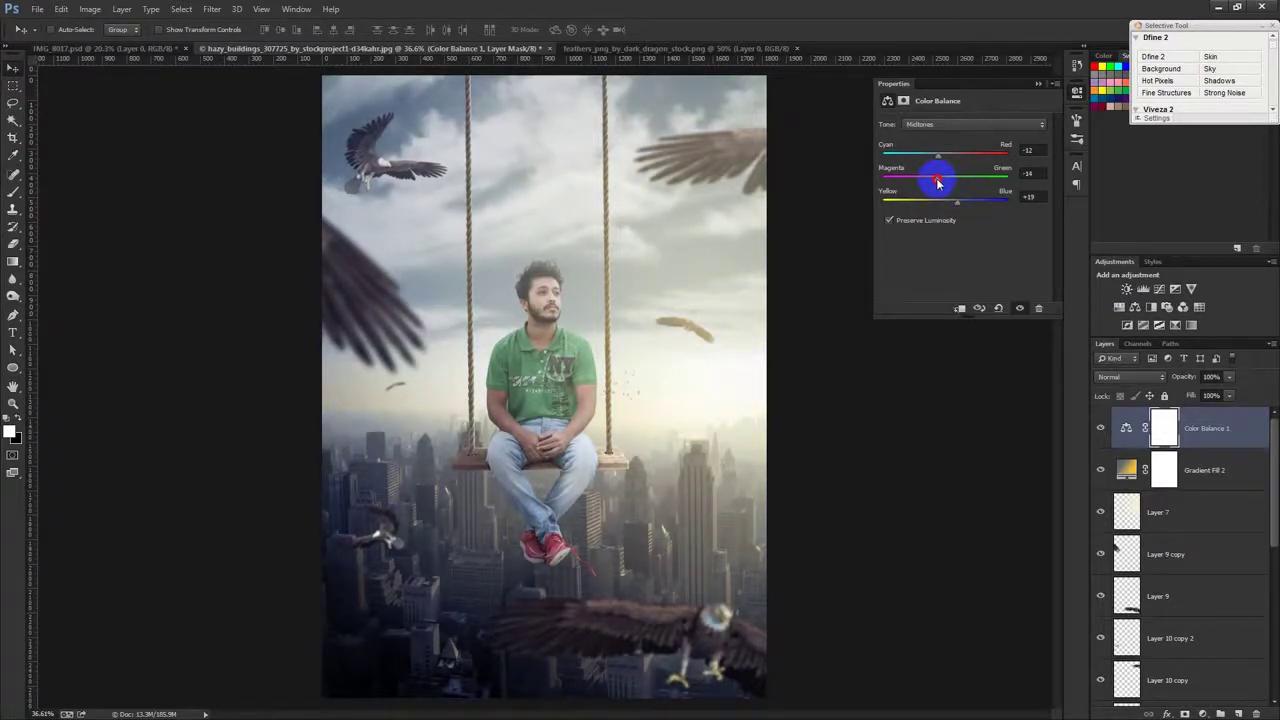
pyautogui.click(1038, 83)
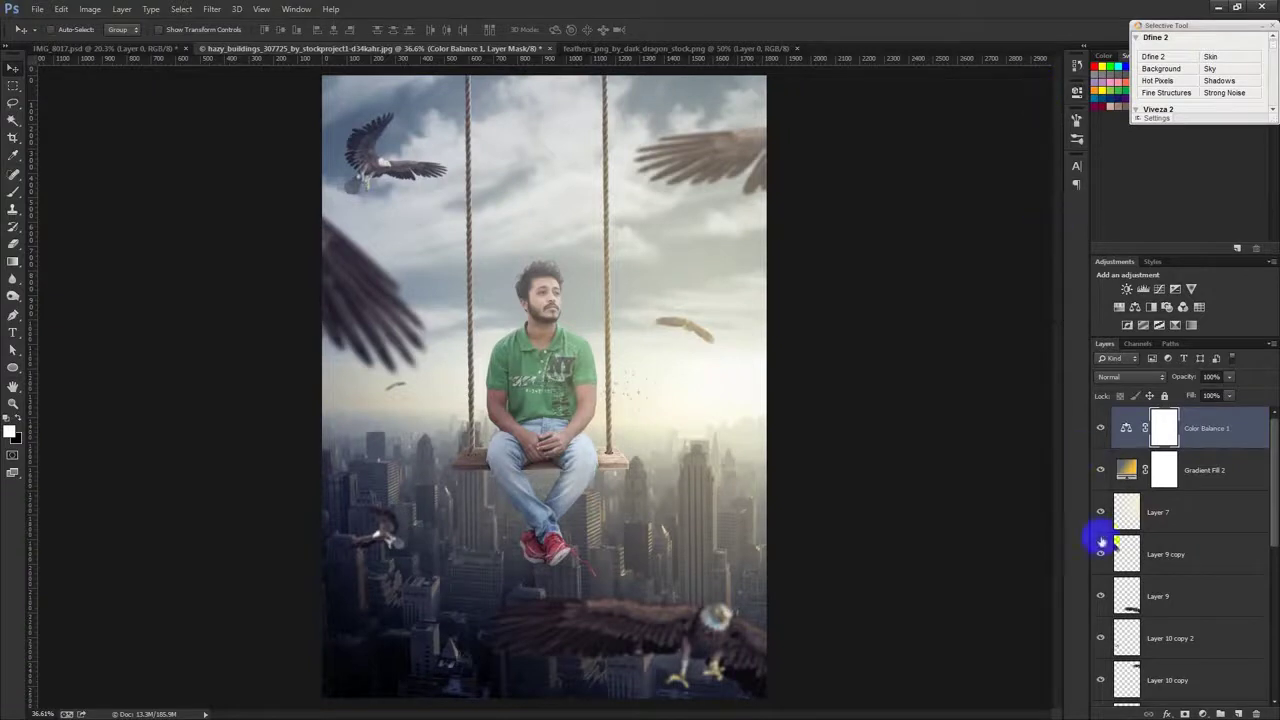
pyautogui.scroll(-3, 1188, 650)
pyautogui.scroll(-2, 1160, 675)
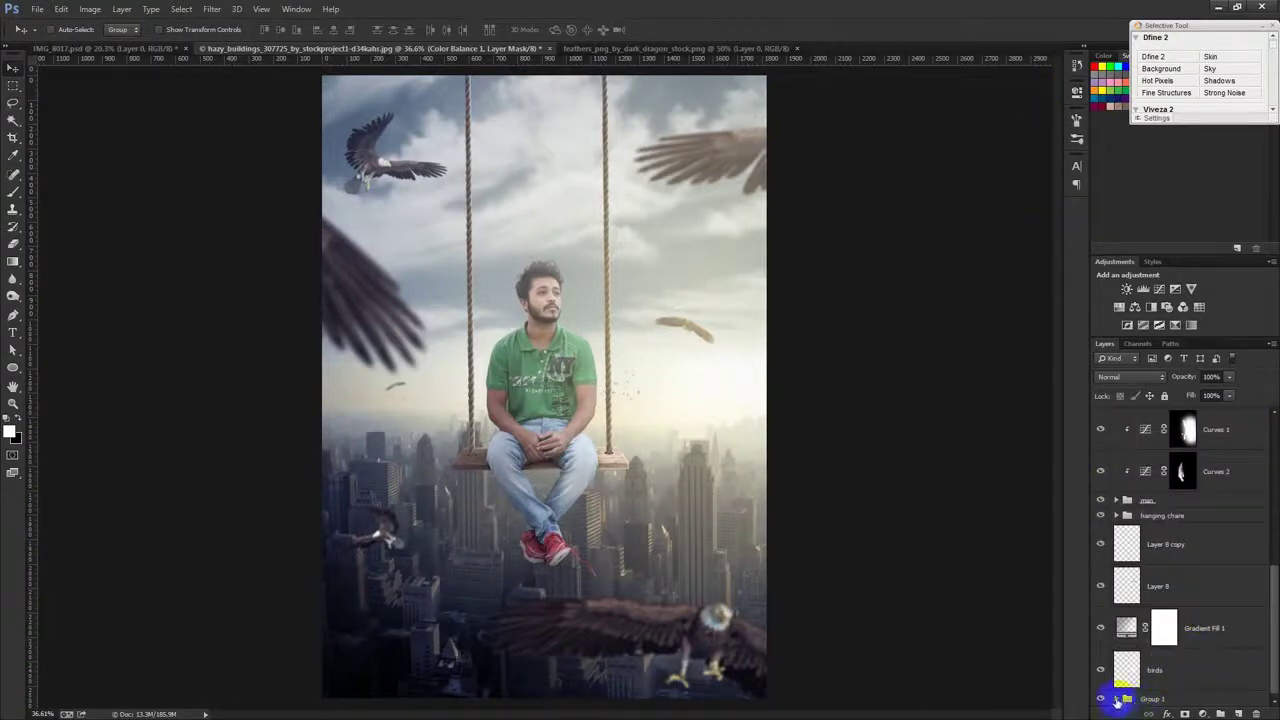
pyautogui.scroll(-2, 1128, 688)
# Step: Apply a 2.9-pixel Gaussian Blur to Layer 0 in Group 1
pyautogui.click(1222, 601)
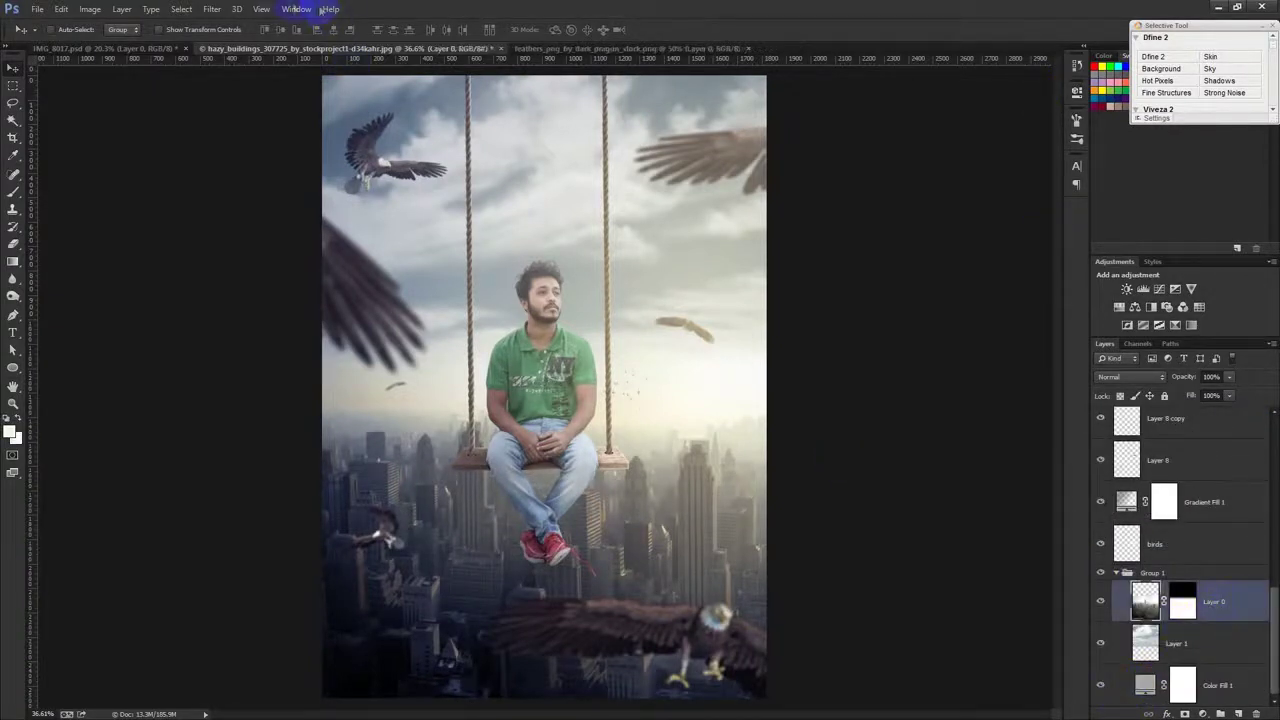
pyautogui.click(211, 10)
pyautogui.click(210, 10)
pyautogui.click(210, 10)
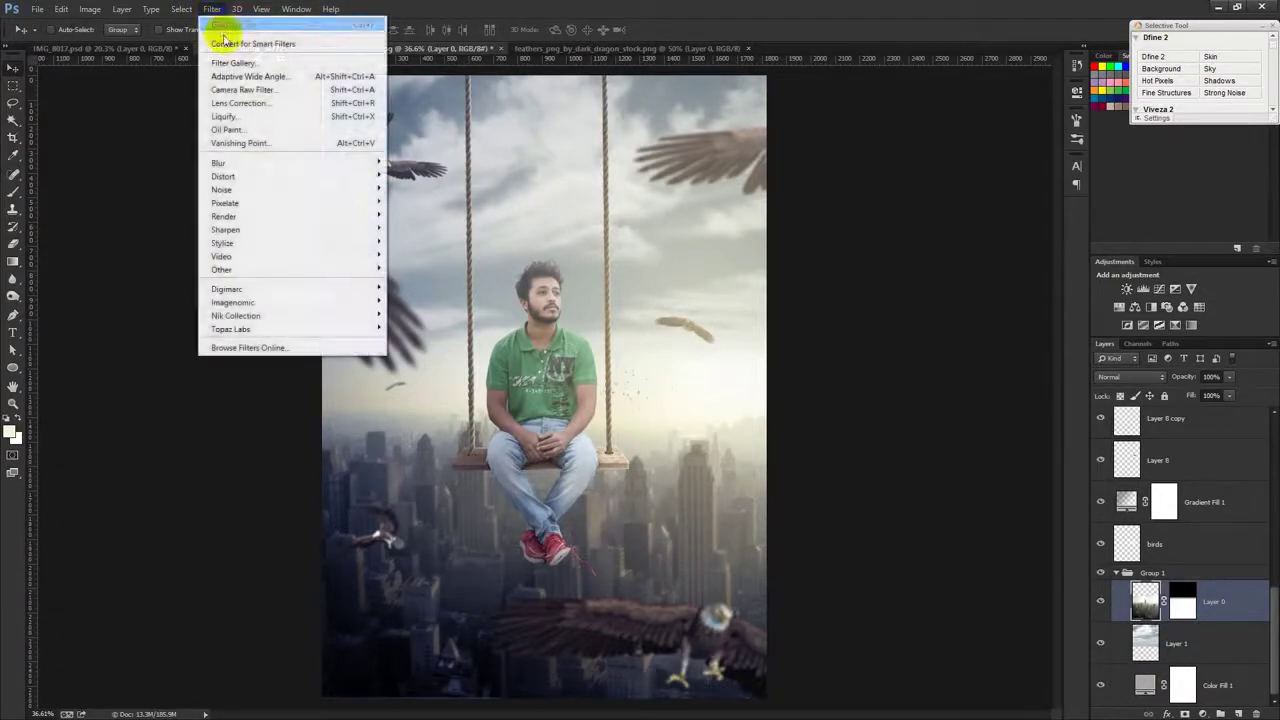
pyautogui.click(823, 400)
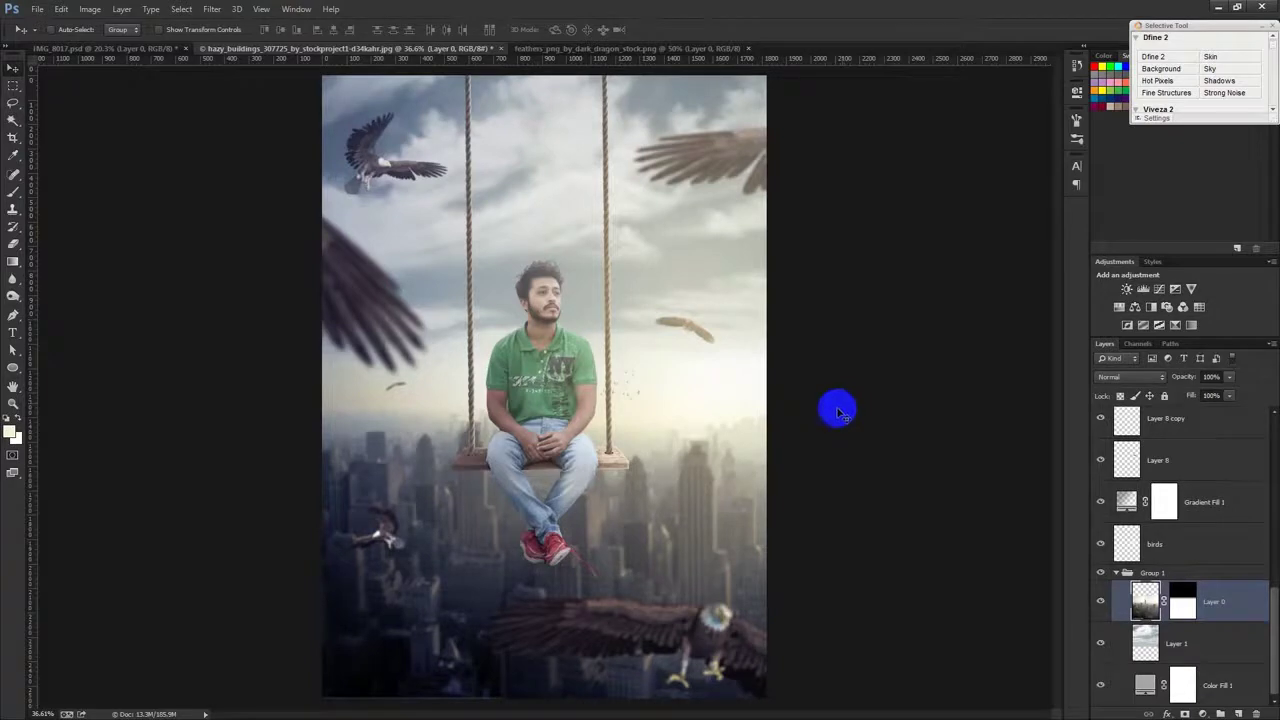
pyautogui.click(212, 10)
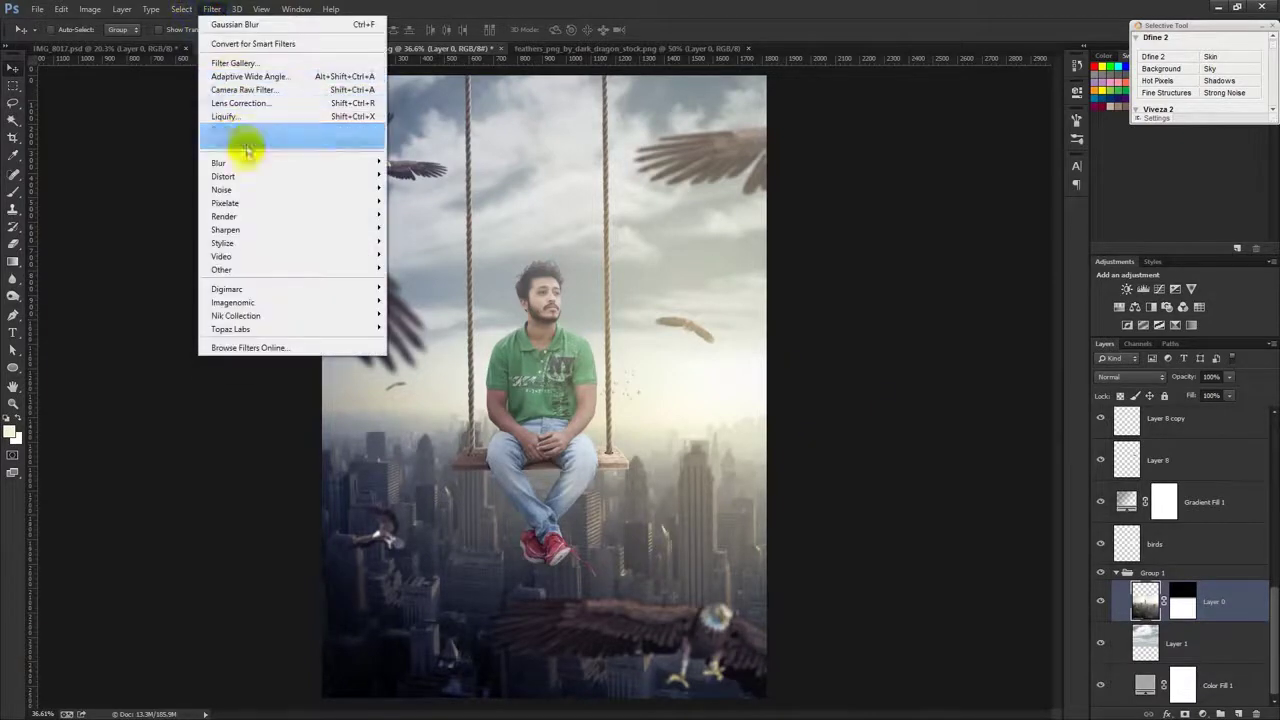
pyautogui.moveTo(218, 162)
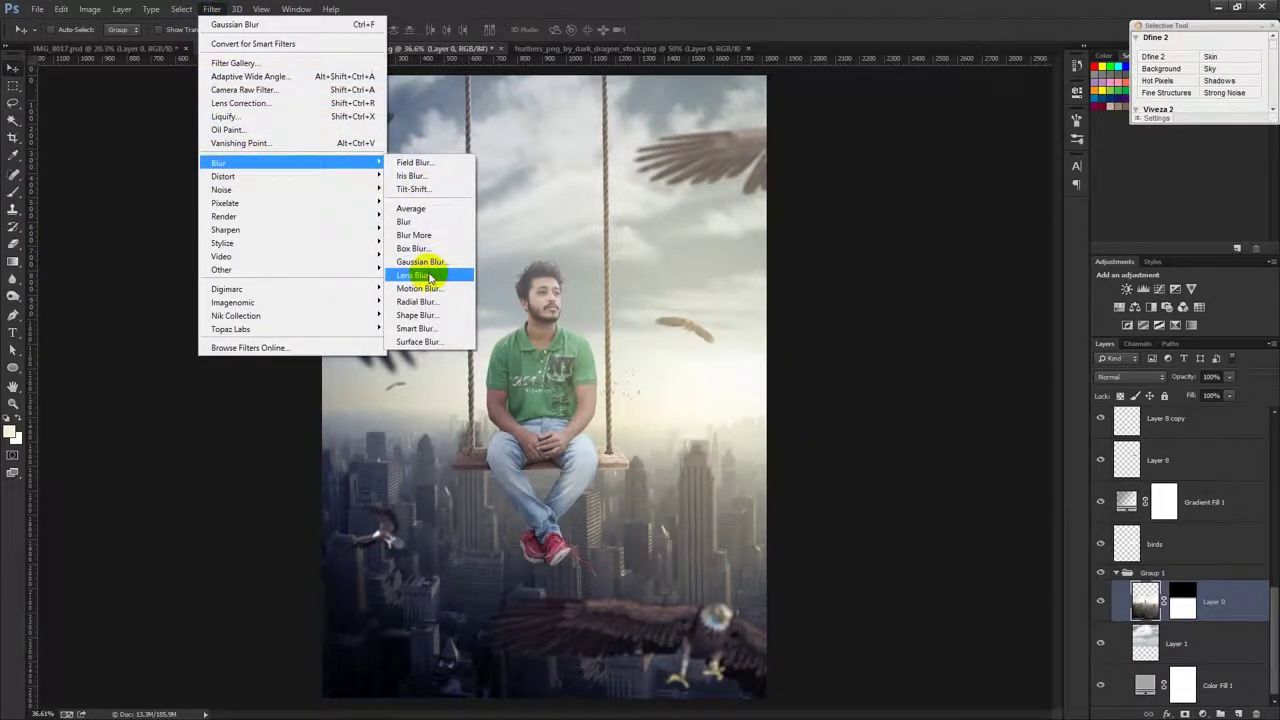
pyautogui.click(421, 261)
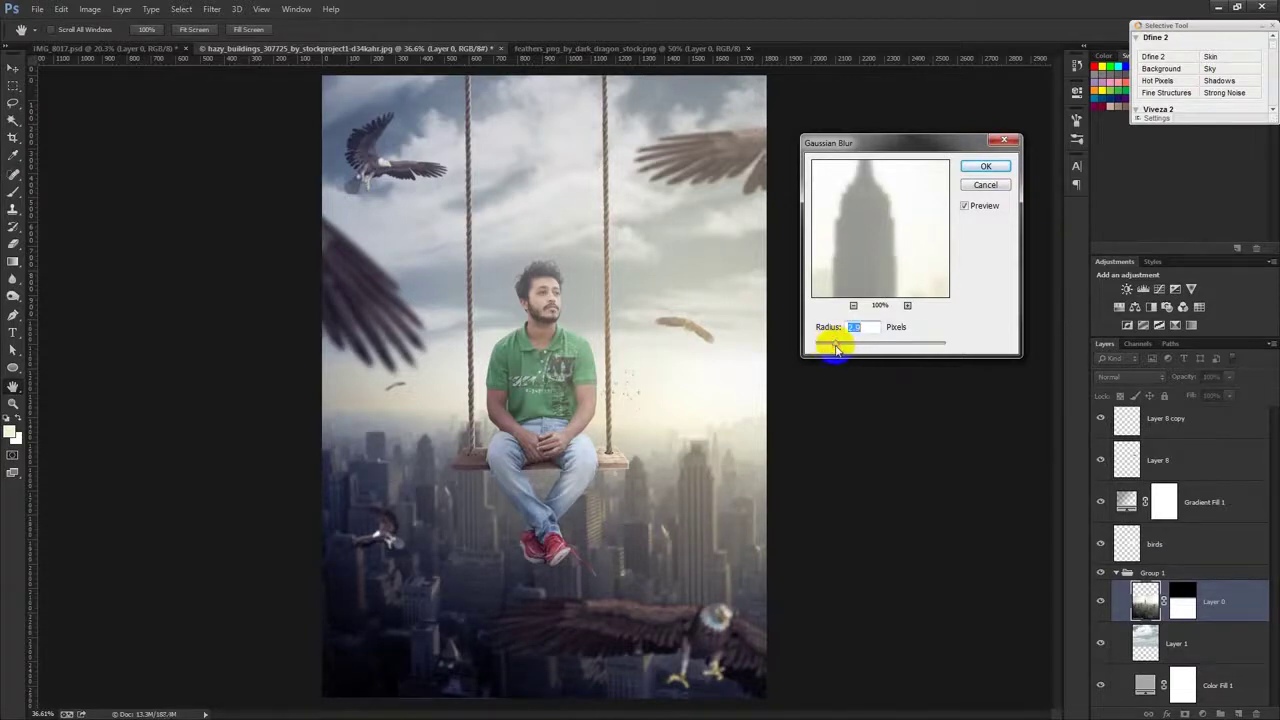
pyautogui.click(983, 166)
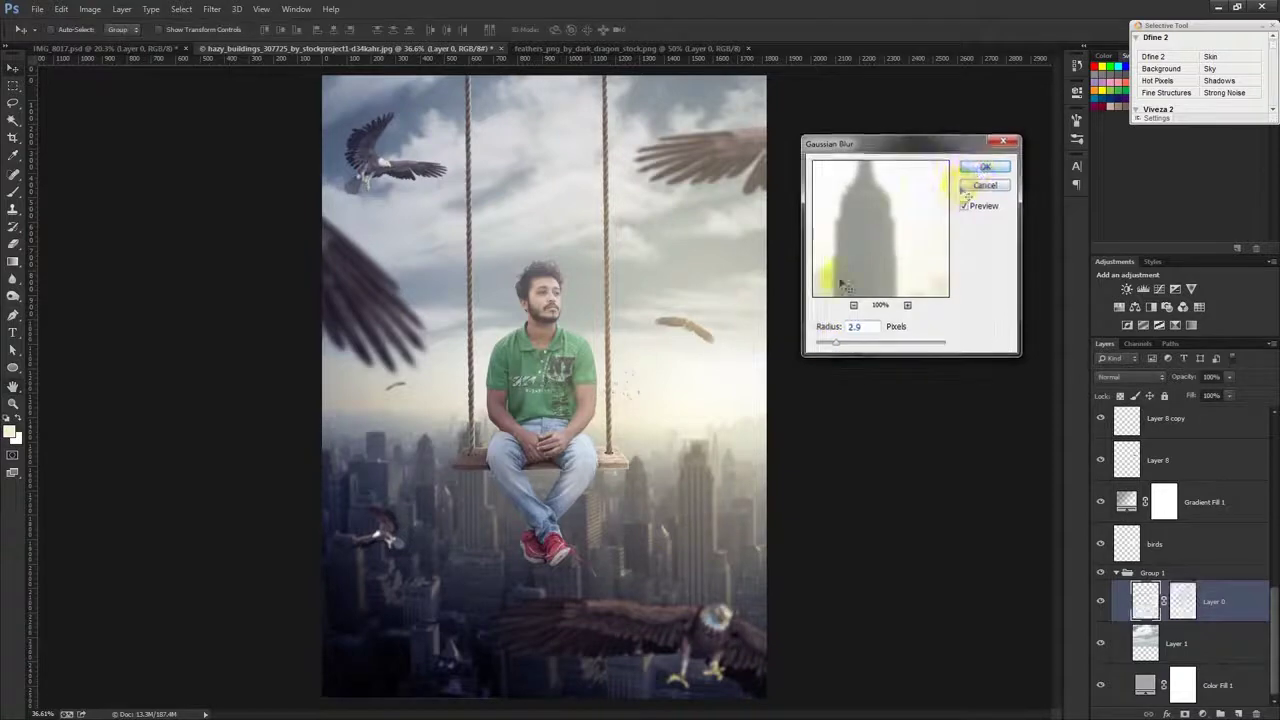
# Step: Enlarge Layer 0 slightly, to about 102%, with Free Transform
pyautogui.hotkey('ctrl', '-')
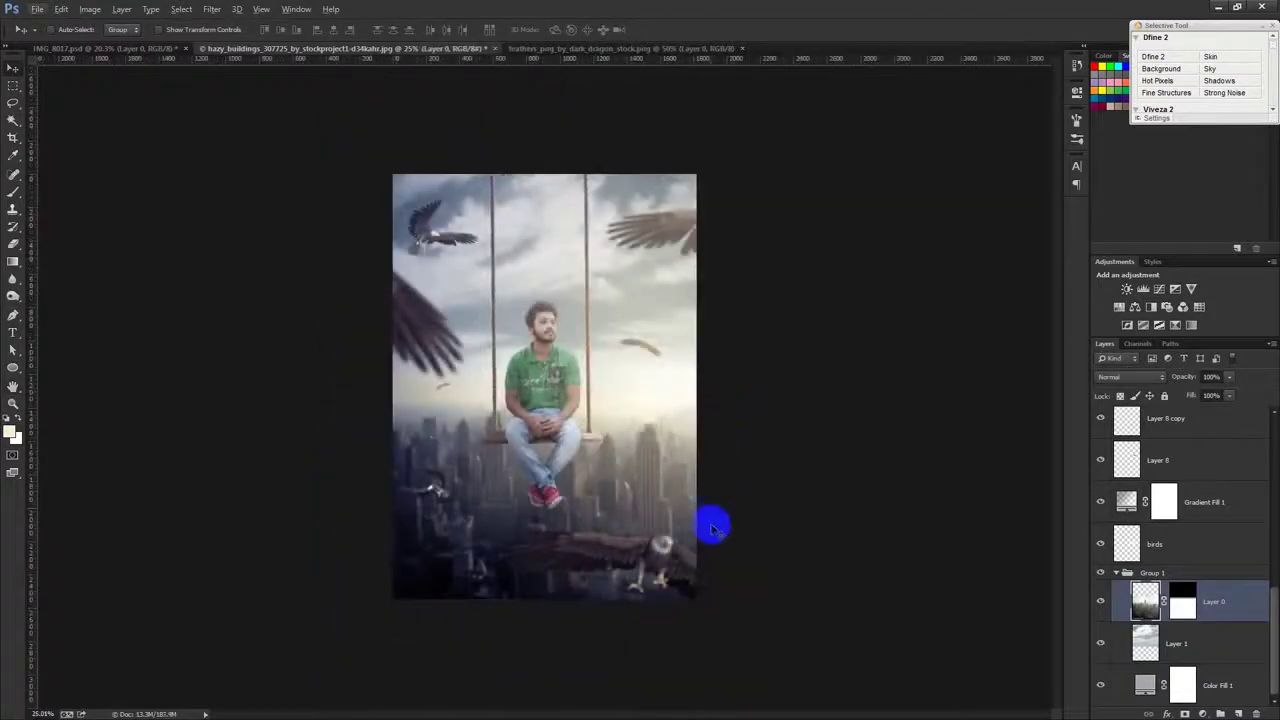
pyautogui.hotkey('ctrl', 't')
pyautogui.moveTo(391, 671); pyautogui.dragTo(380, 676)
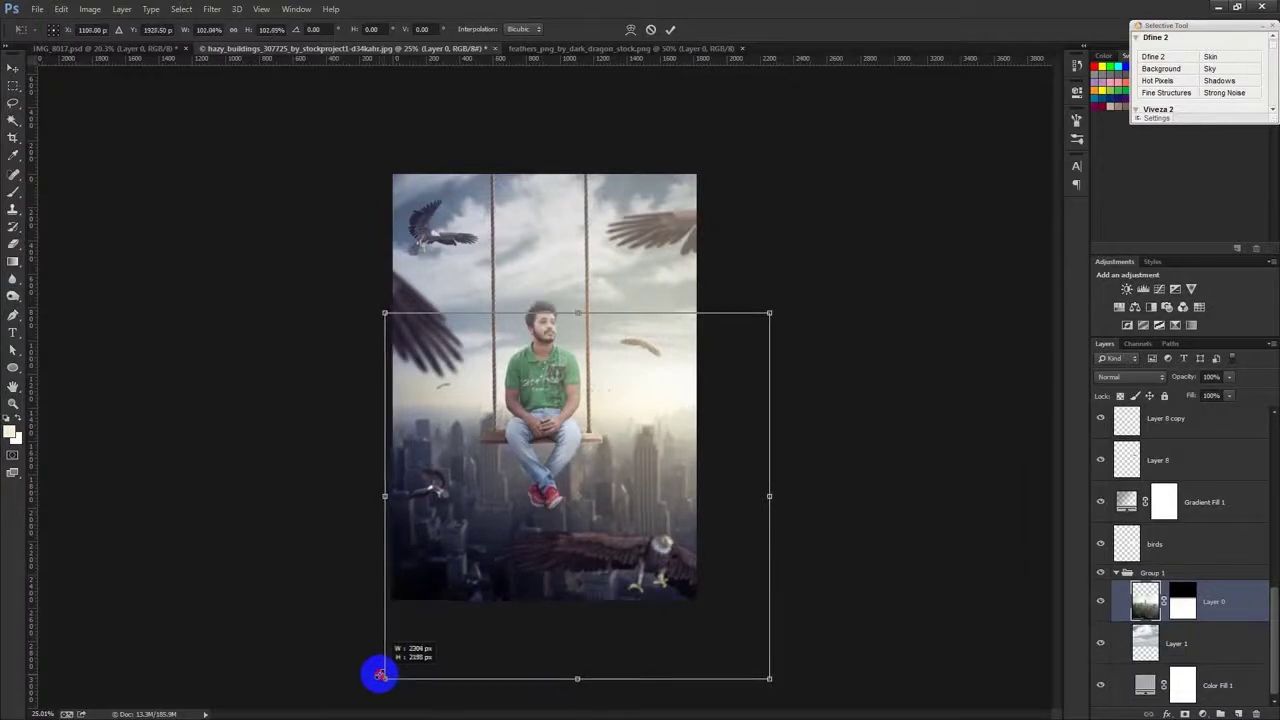
pyautogui.click(670, 29)
pyautogui.hotkey('ctrl', '0')
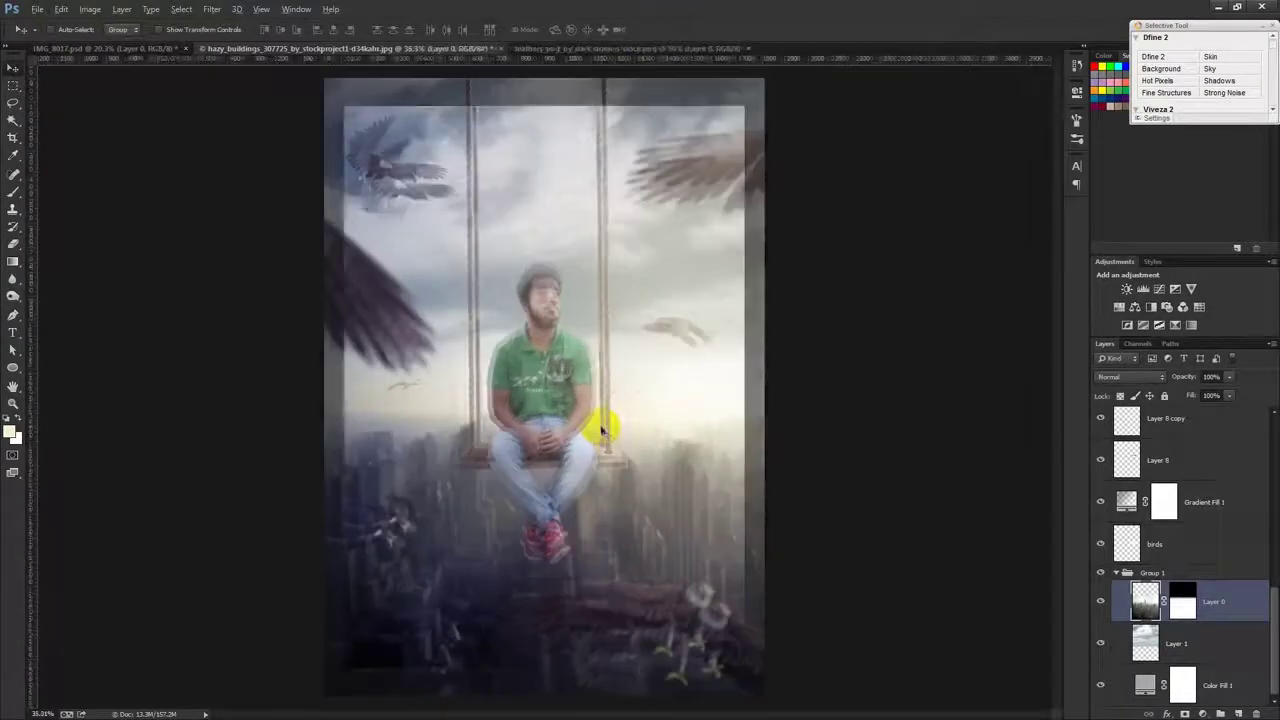
pyautogui.scroll(3, 1190, 428)
pyautogui.scroll(3, 1190, 428)
pyautogui.scroll(3, 1195, 432)
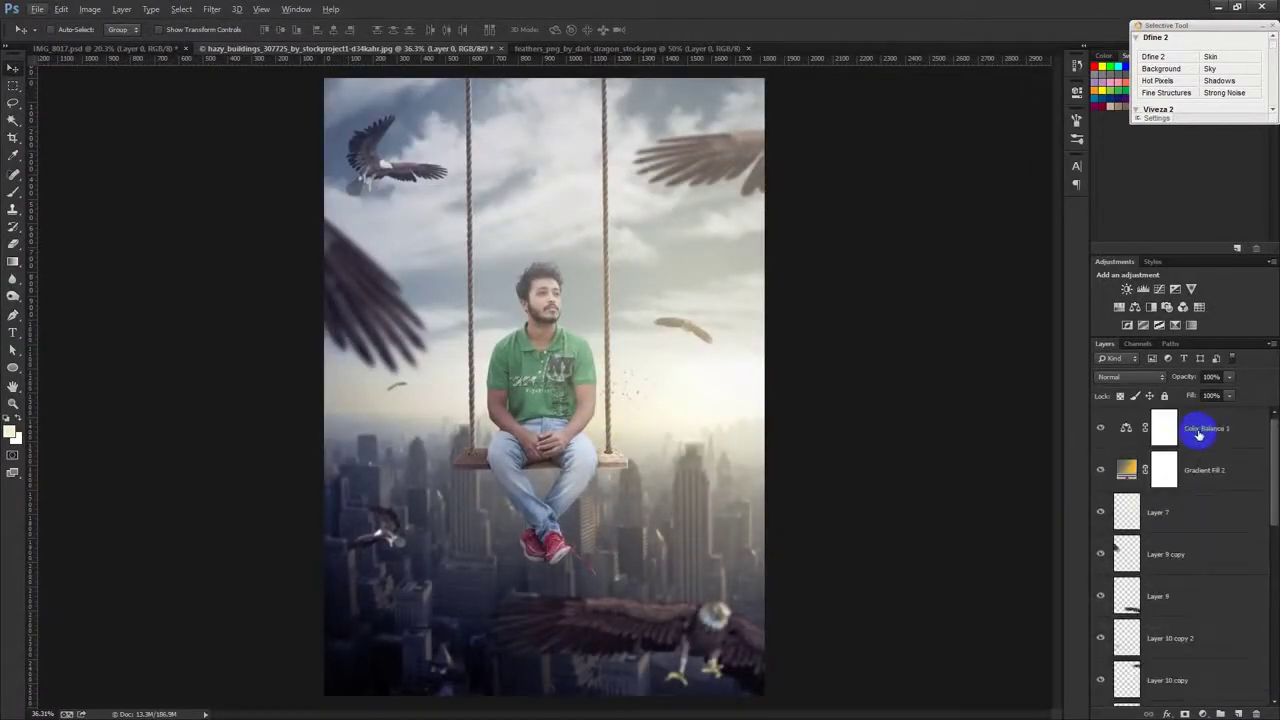
pyautogui.click(1203, 433)
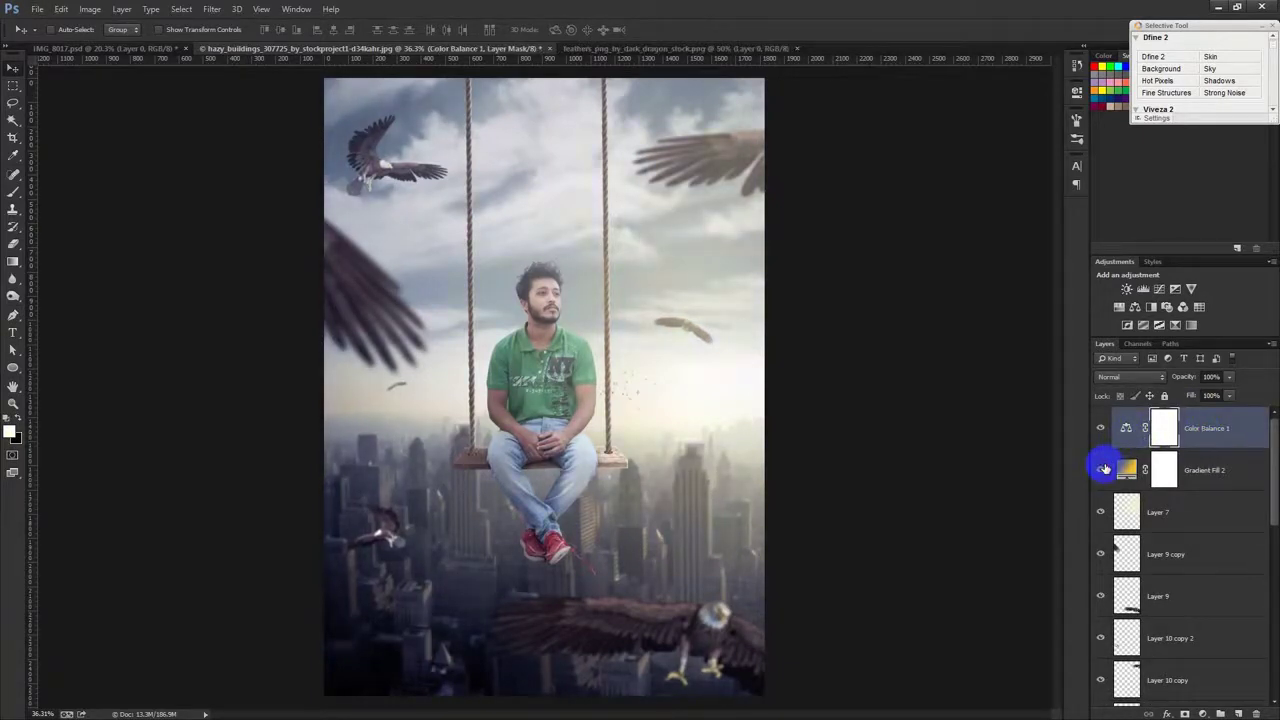
# Step: Change Gradient Fill 2's end stop to a brighter gold (#efac0b)
pyautogui.doubleClick(1127, 467)
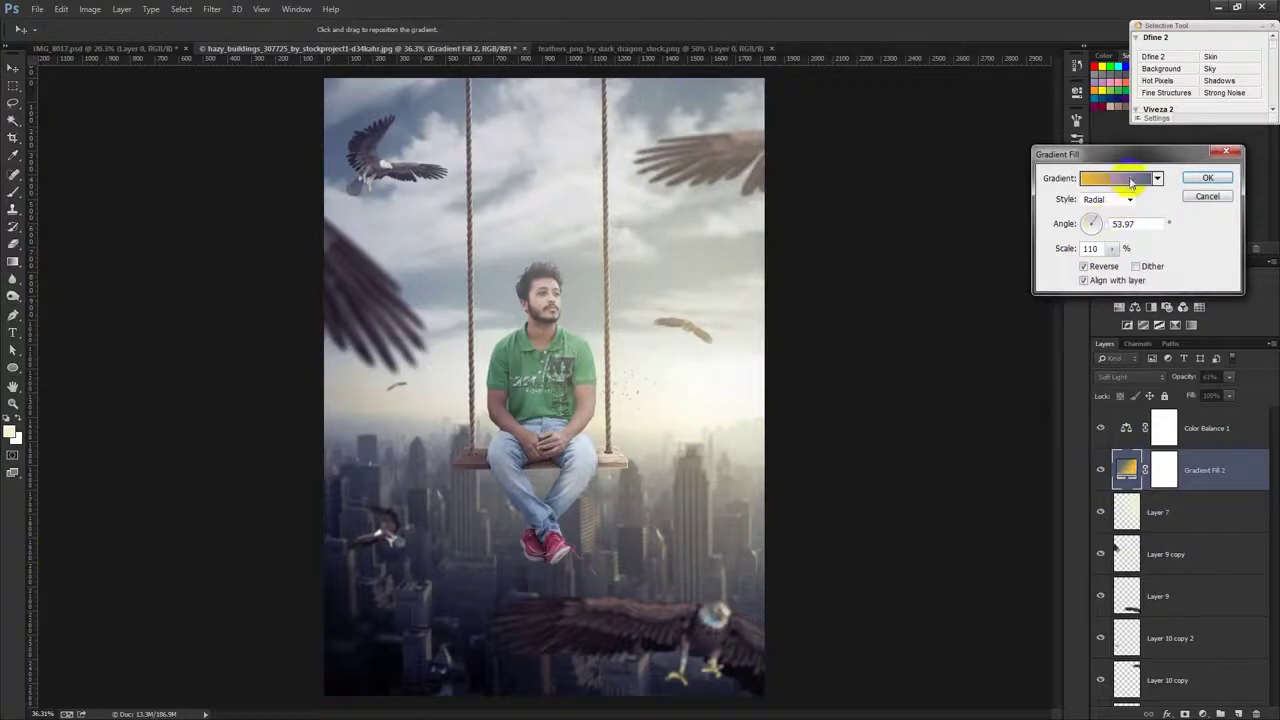
pyautogui.click(1150, 252)
pyautogui.doubleClick(1261, 358)
pyautogui.moveTo(937, 286); pyautogui.dragTo(950, 275)
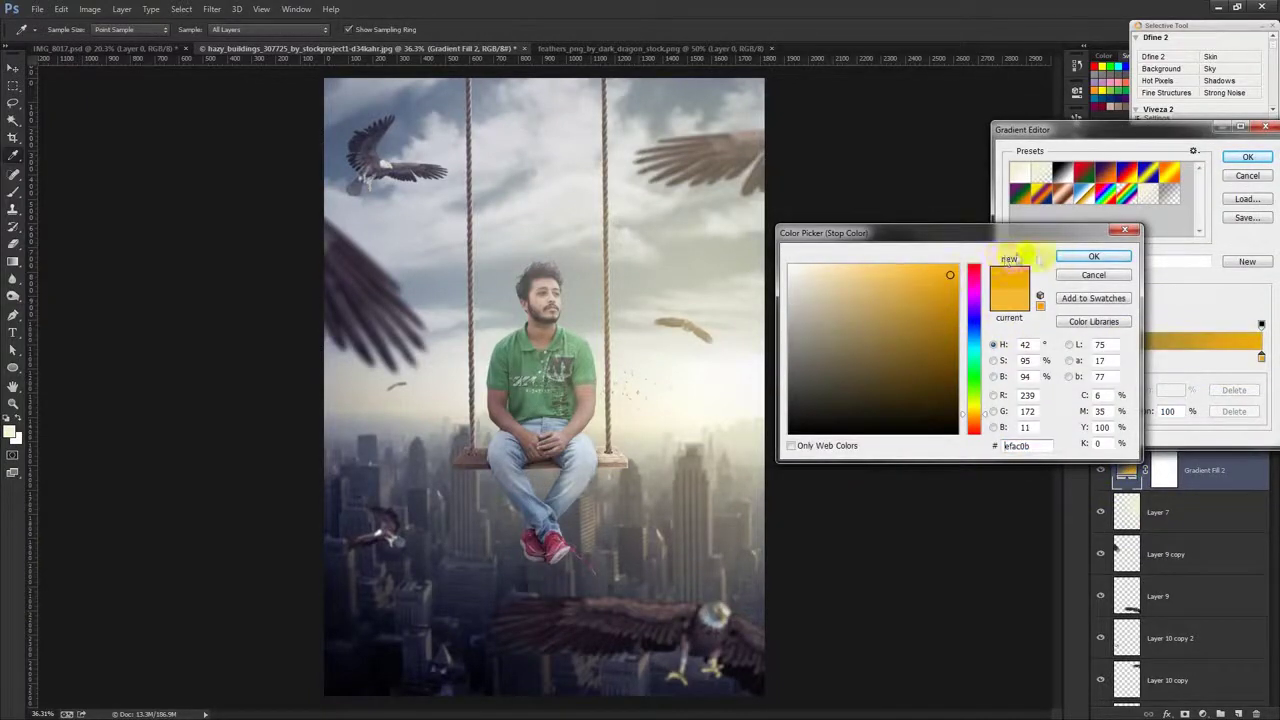
pyautogui.click(1110, 257)
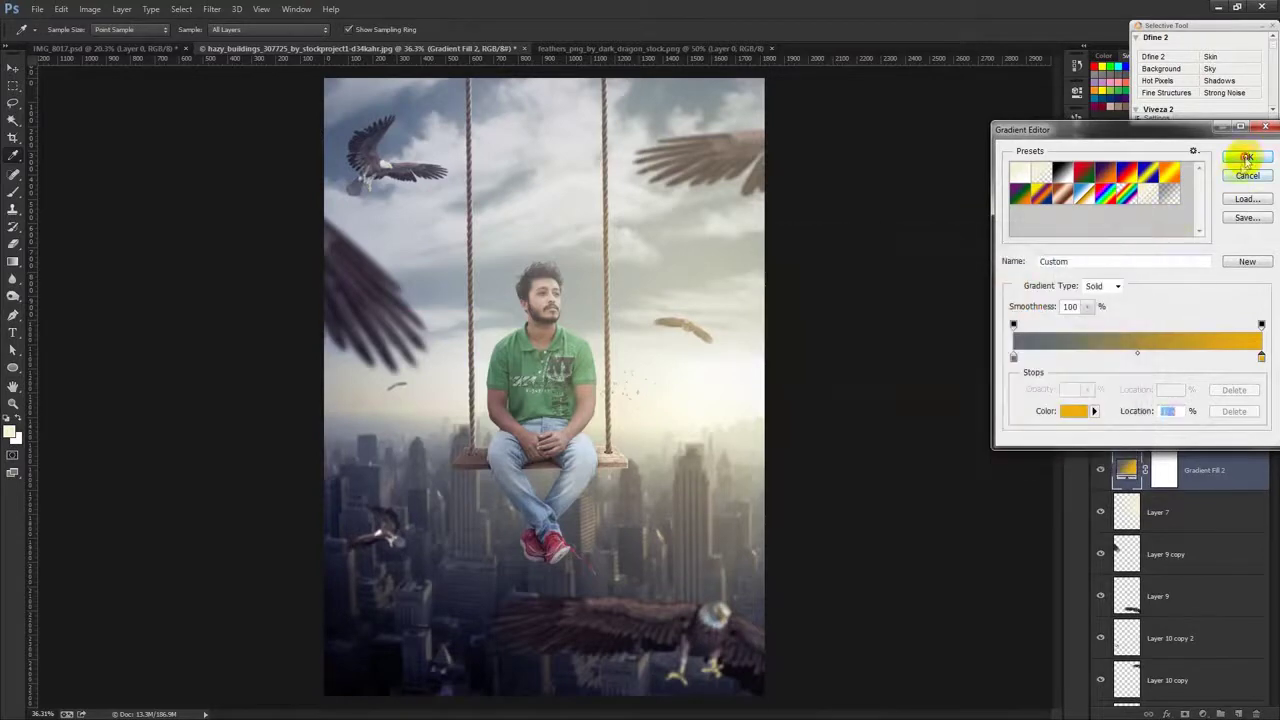
pyautogui.click(1247, 157)
pyautogui.click(1218, 177)
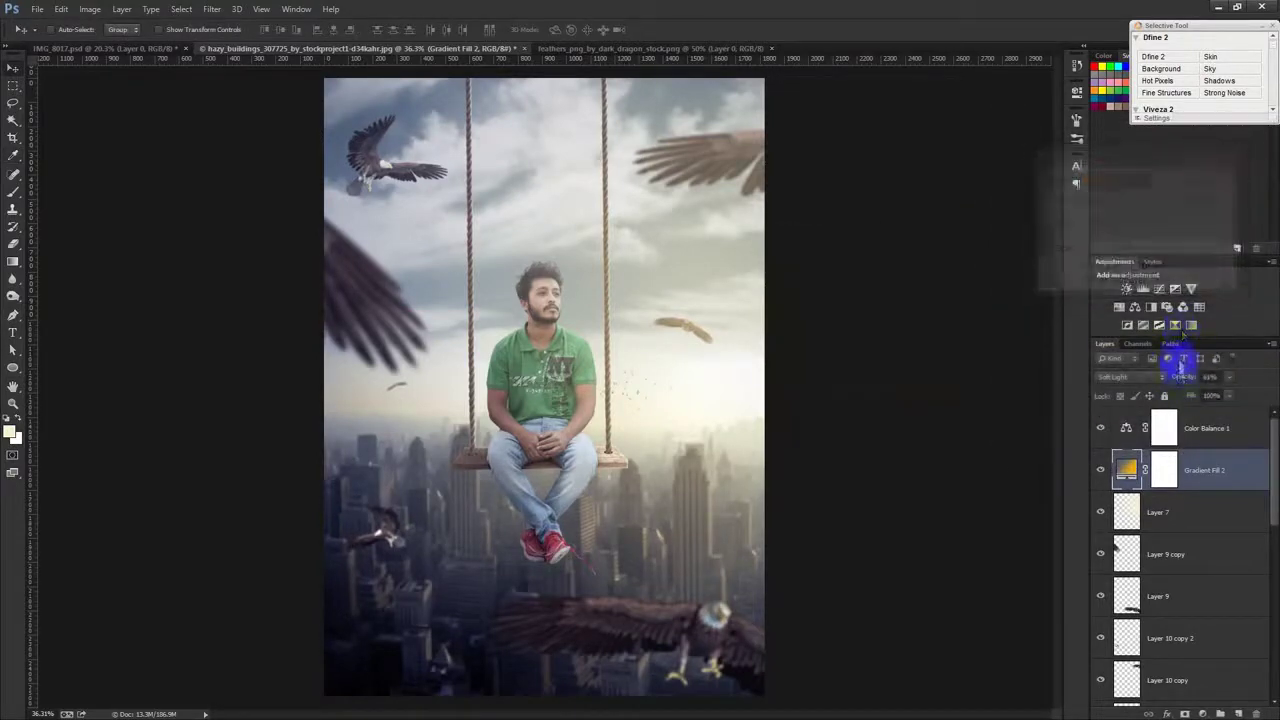
# Step: Set Gradient Fill 2's opacity to 72%
pyautogui.write('72')
pyautogui.click(866, 371)
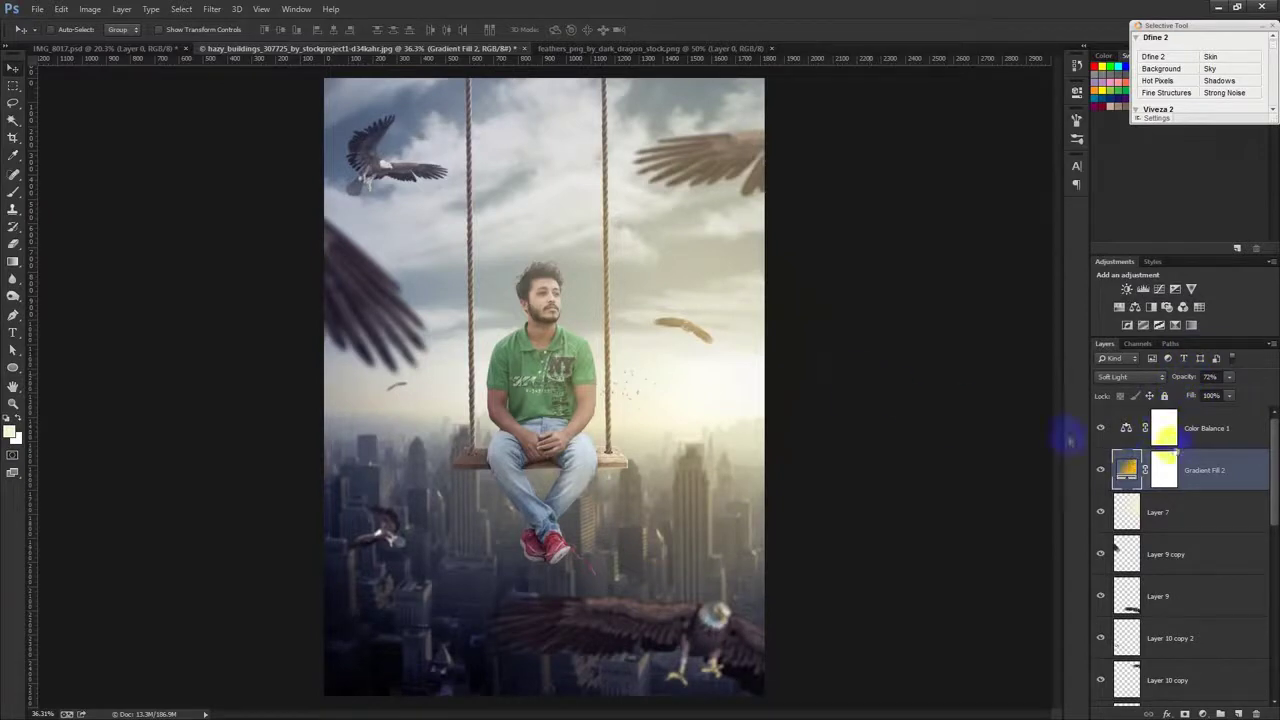
pyautogui.click(1196, 430)
pyautogui.click(1201, 714)
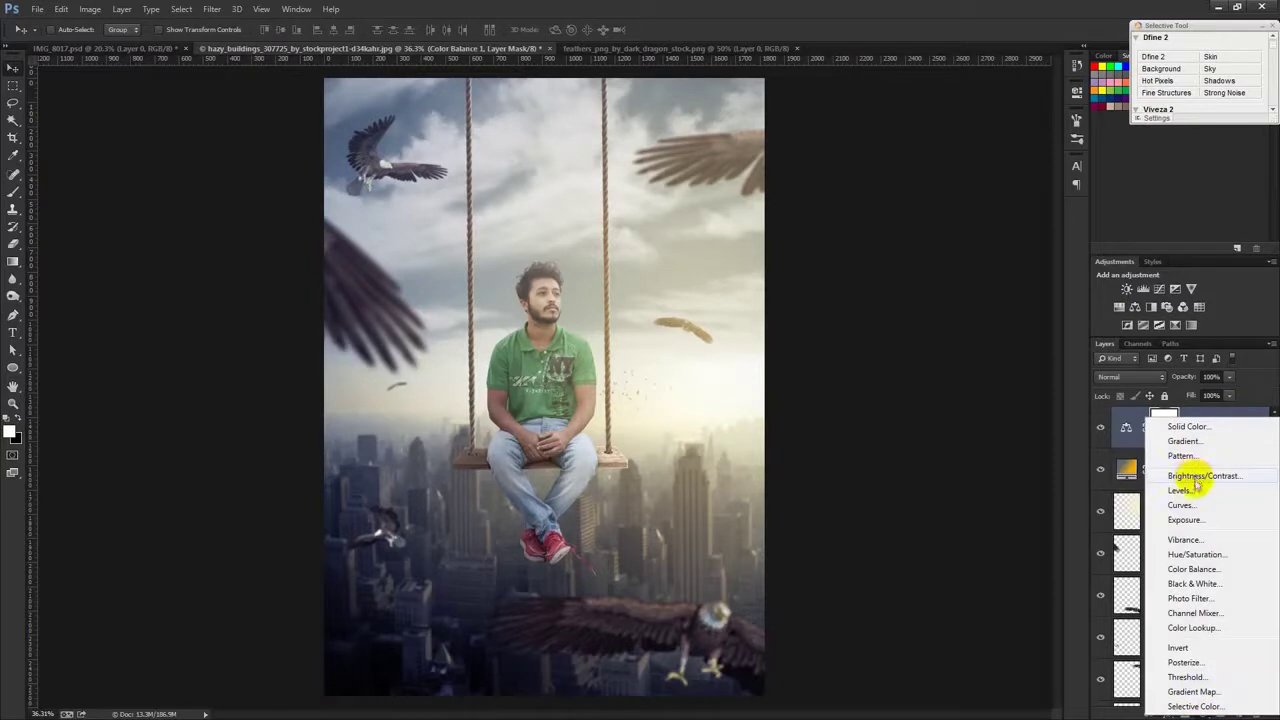
# Step: Add a Curves 4 adjustment raising the Blue black point, then a new empty Layer 11
pyautogui.click(1196, 507)
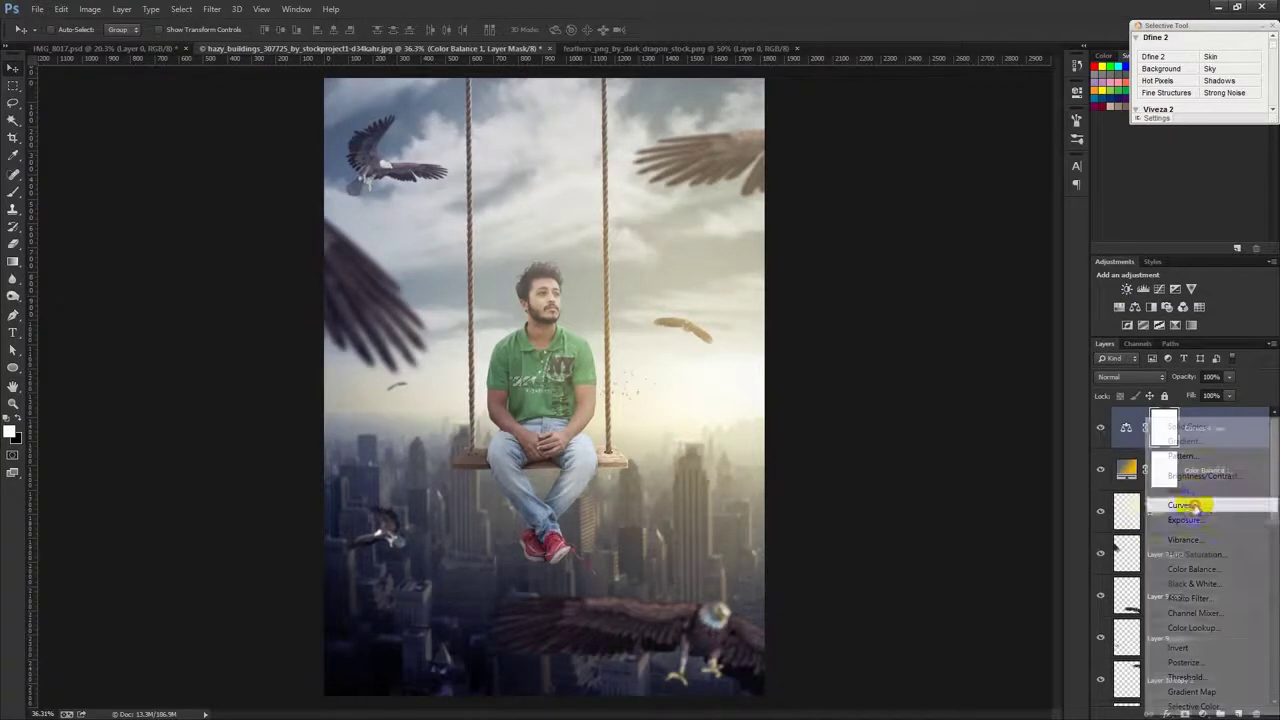
pyautogui.click(960, 142)
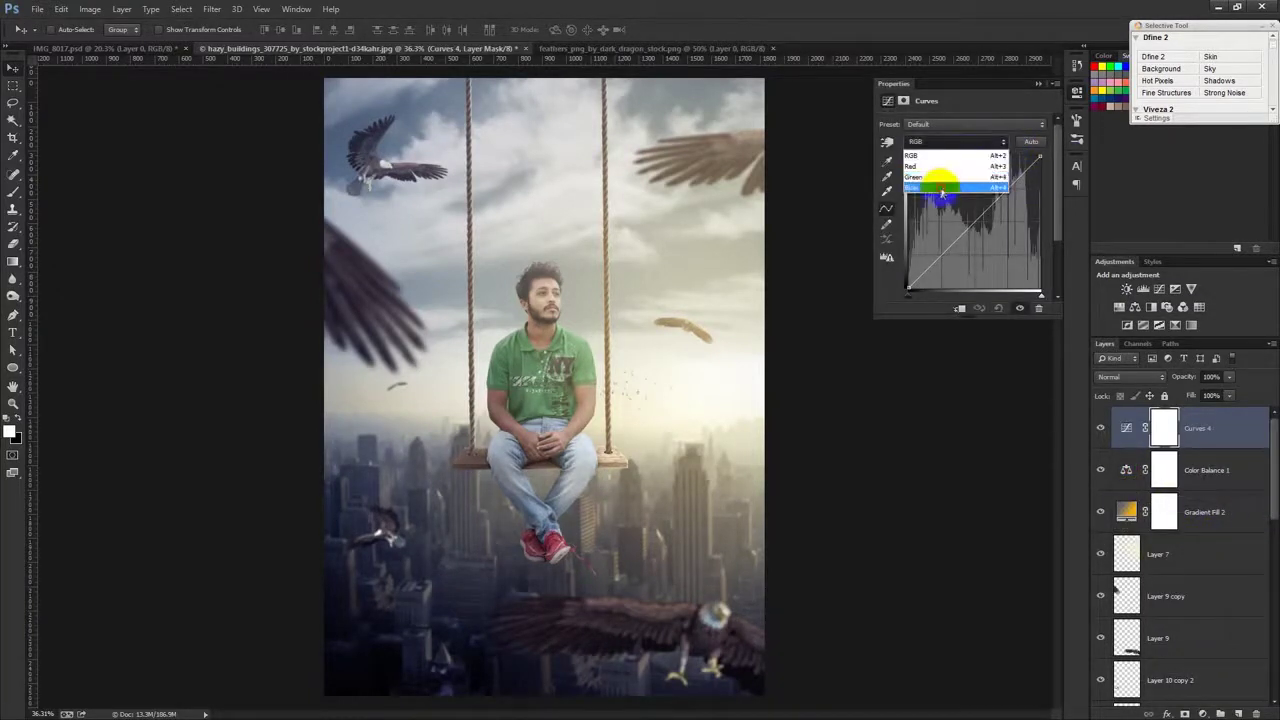
pyautogui.click(940, 187)
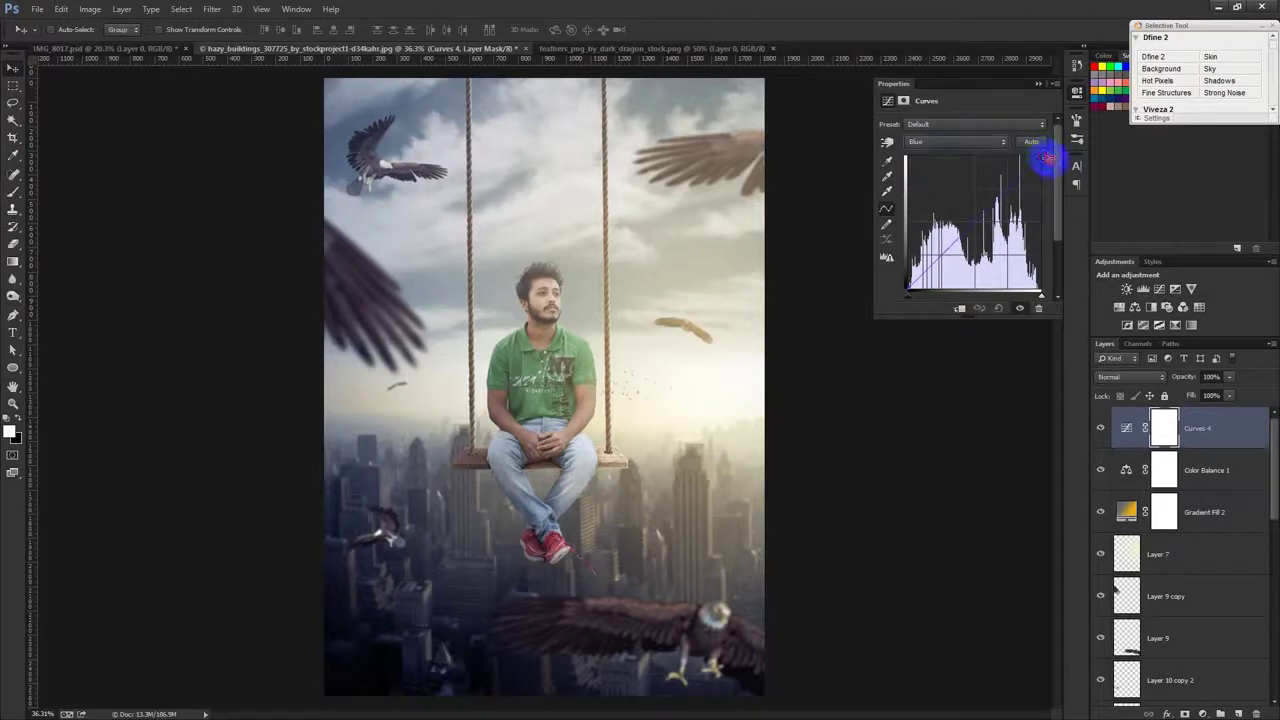
pyautogui.moveTo(907, 290)
pyautogui.mouseDown()
pyautogui.moveTo(879, 268)
pyautogui.moveTo(910, 309)
pyautogui.mouseUp()
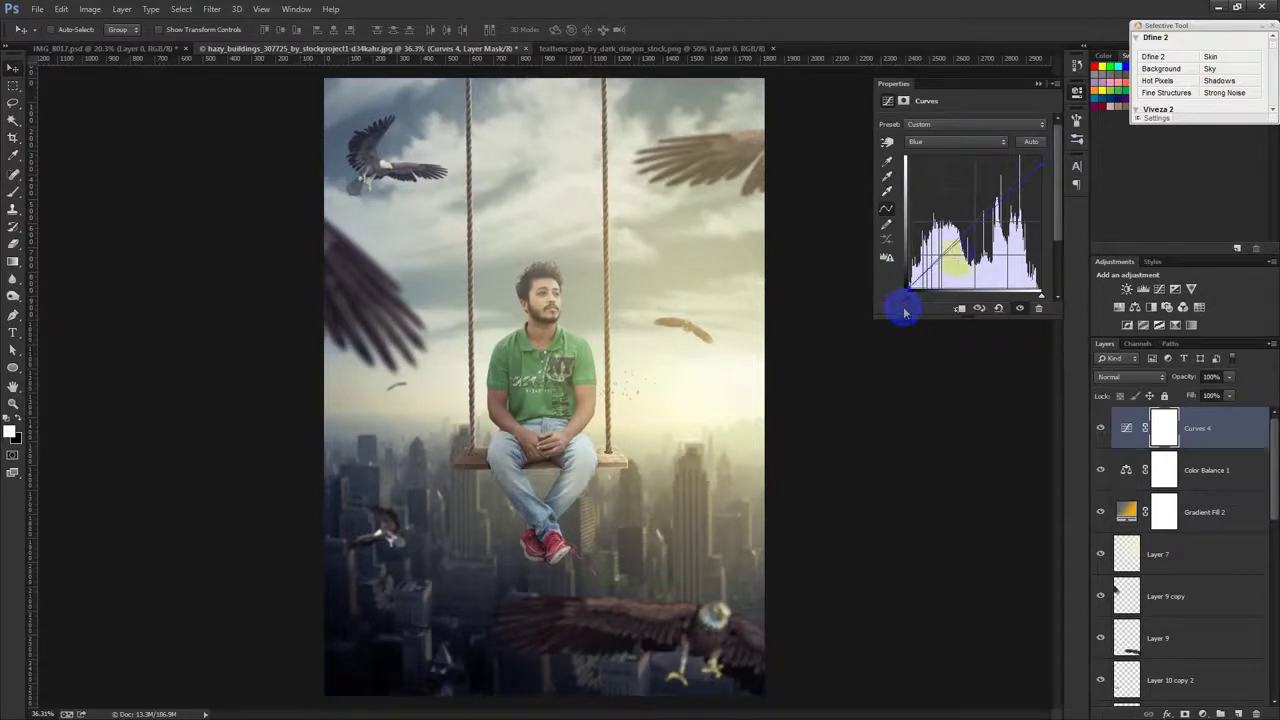
pyautogui.click(1038, 83)
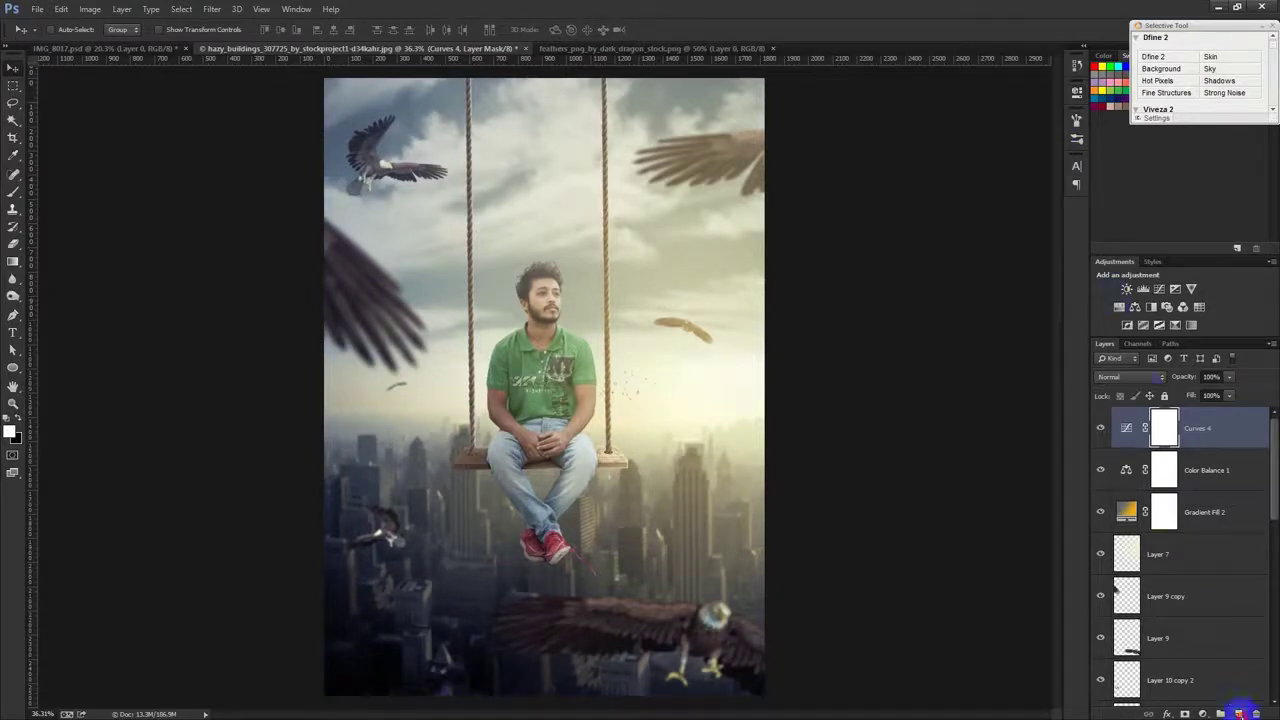
pyautogui.click(1239, 713)
pyautogui.click(89, 9)
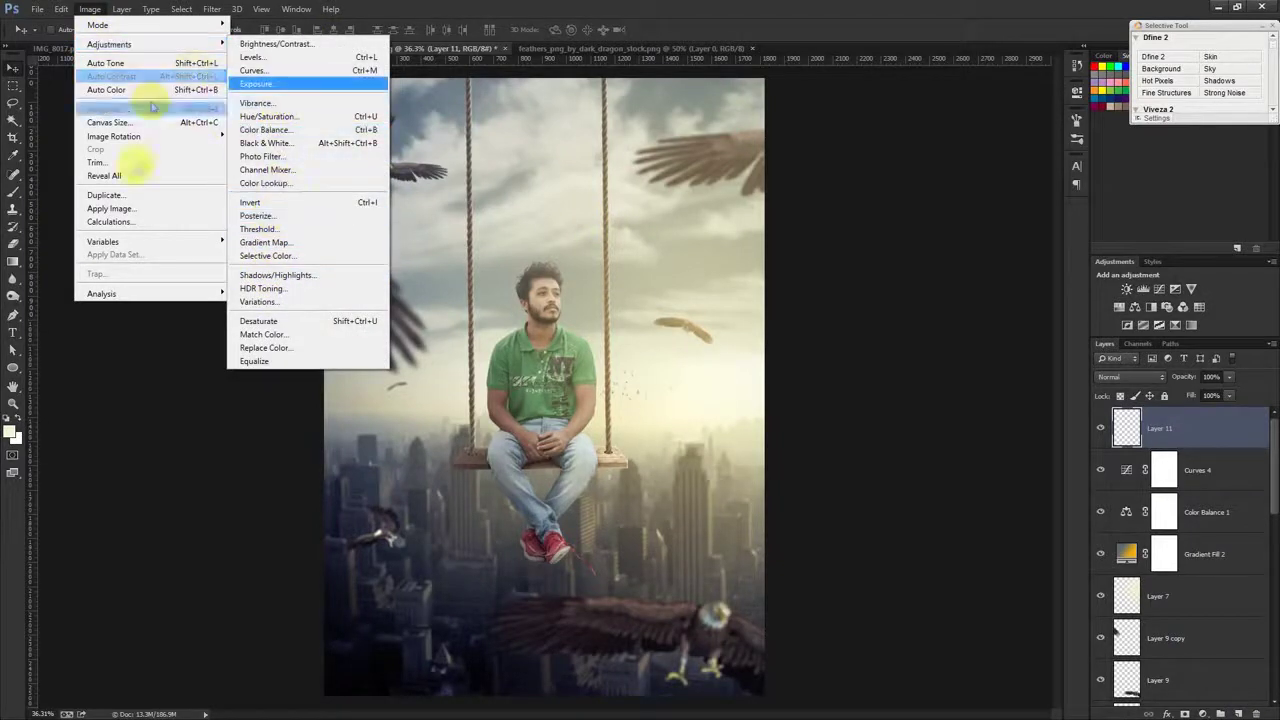
# Step: Apply the merged image onto Layer 11 and brighten its shadows in Camera Raw
pyautogui.click(110, 208)
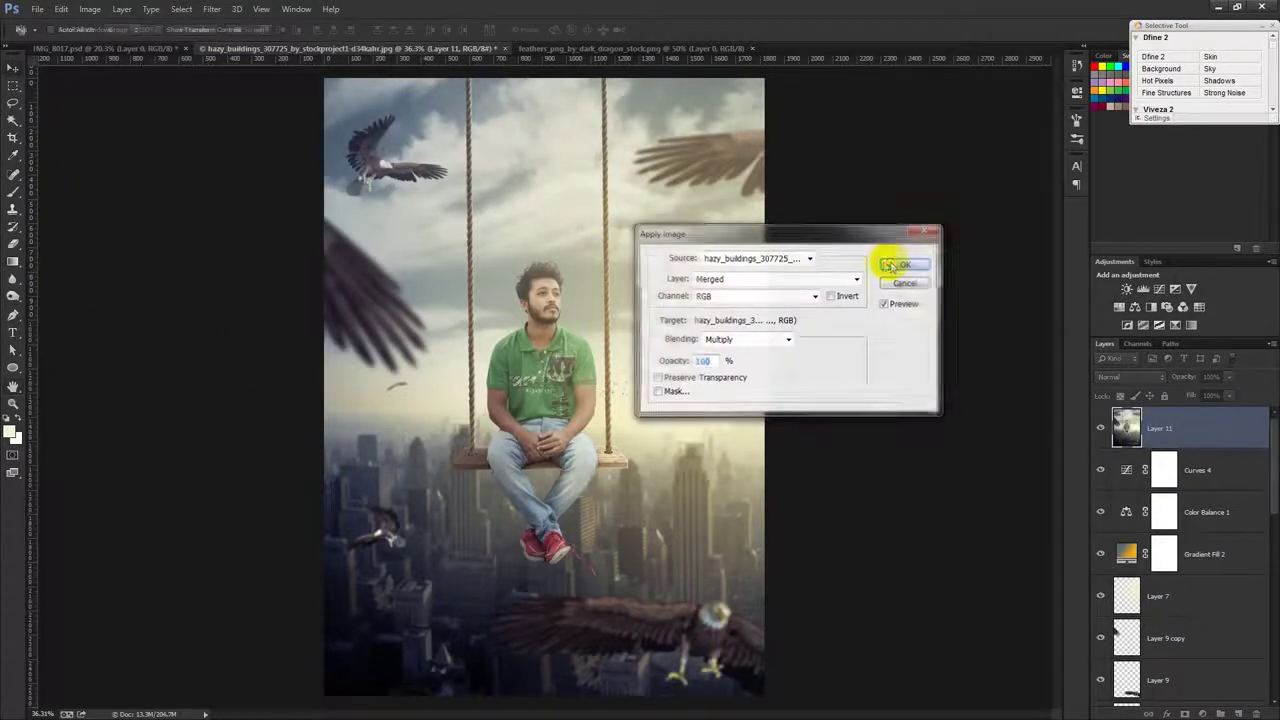
pyautogui.click(890, 265)
pyautogui.click(212, 9)
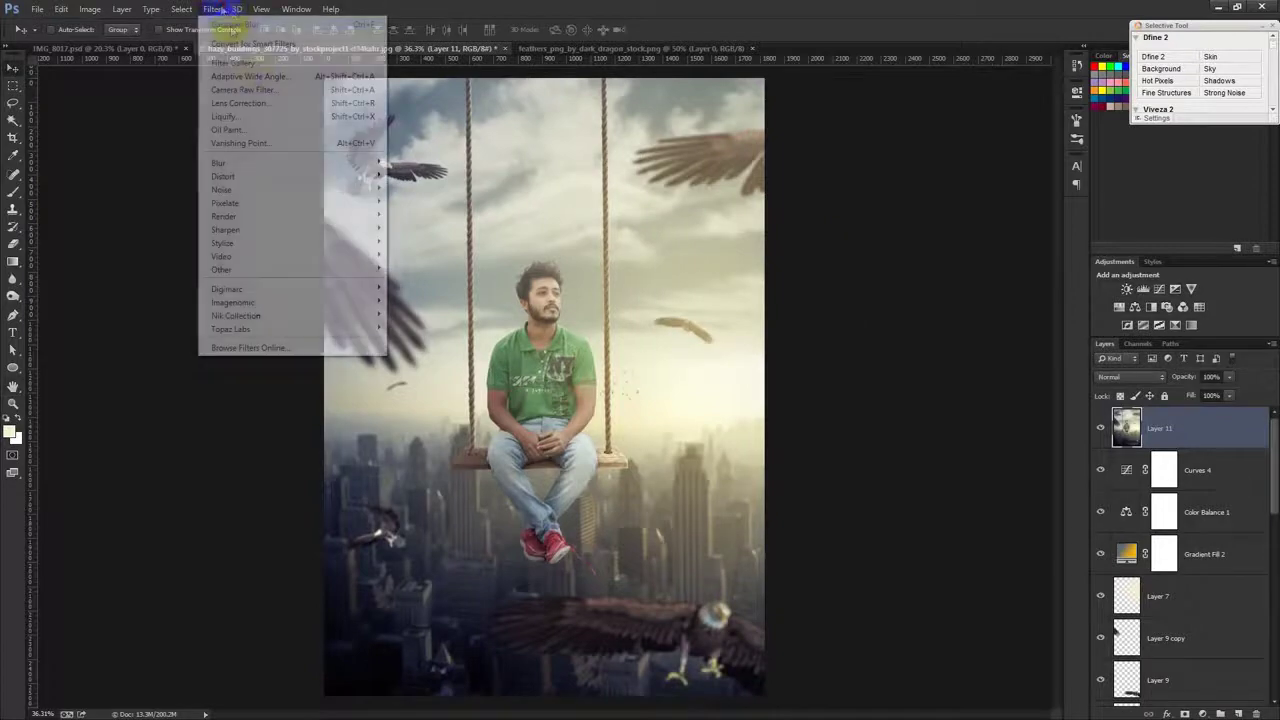
pyautogui.click(257, 89)
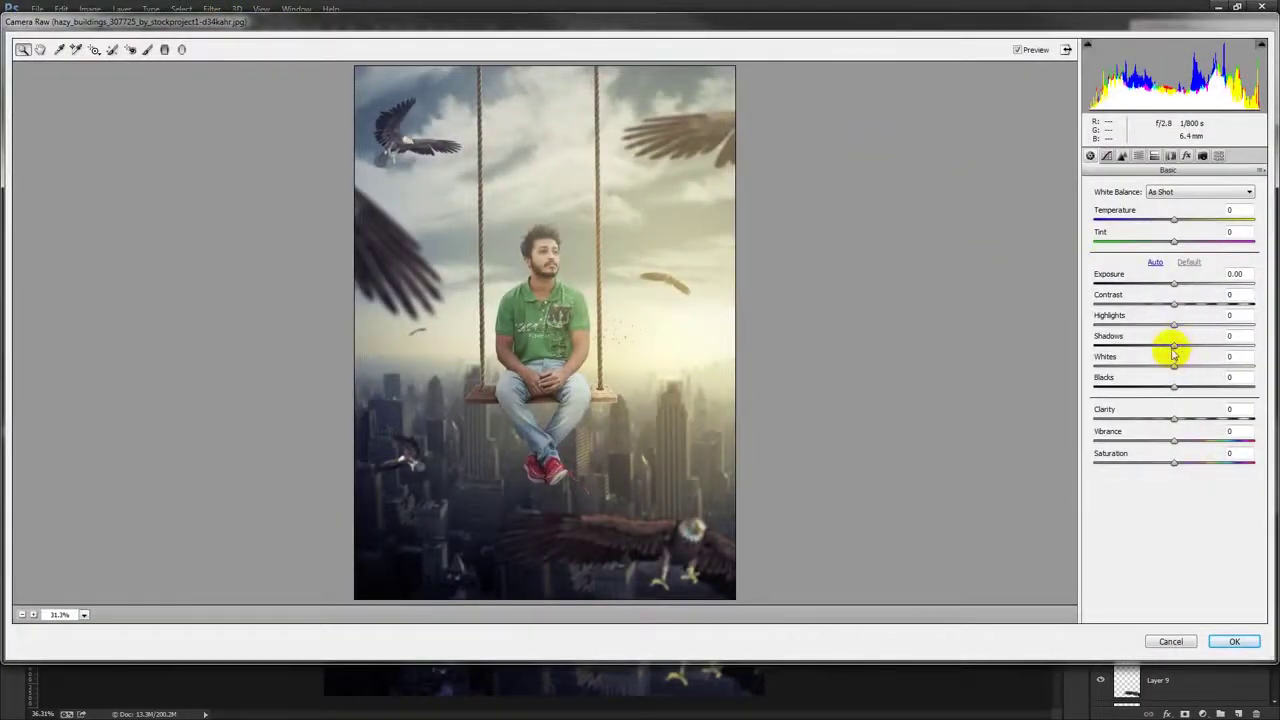
pyautogui.moveTo(1175, 346); pyautogui.dragTo(1185, 350)
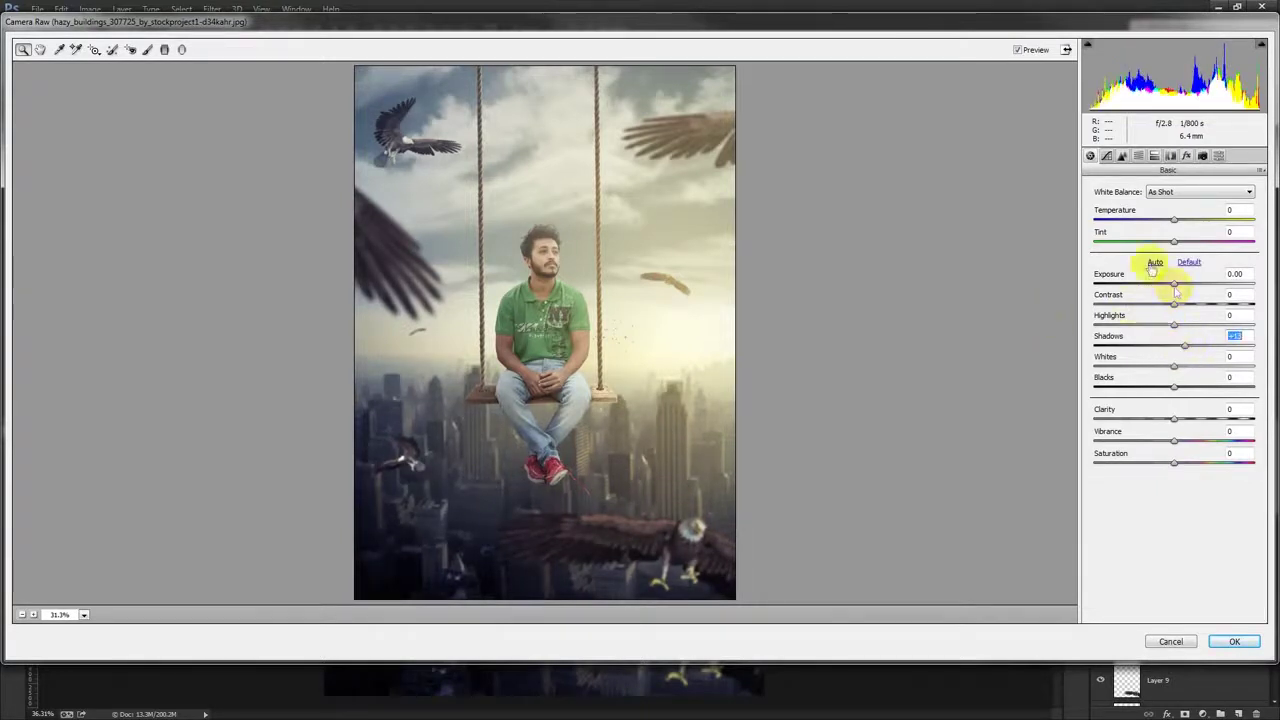
# Step: Add a graduated filter with negative exposure darkening the lower city
pyautogui.click(165, 49)
pyautogui.moveTo(483, 503); pyautogui.dragTo(575, 190)
pyautogui.click(1180, 258)
pyautogui.moveTo(1180, 258); pyautogui.dragTo(1163, 257)
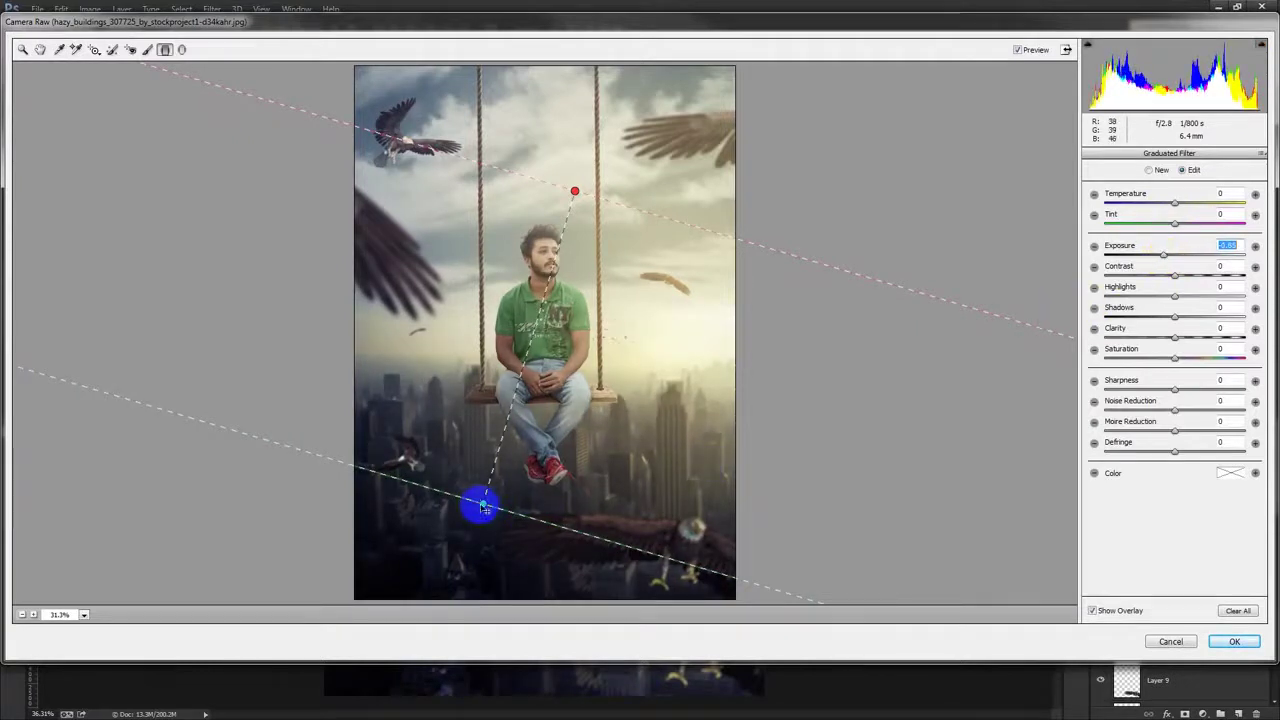
pyautogui.moveTo(482, 507); pyautogui.dragTo(438, 567)
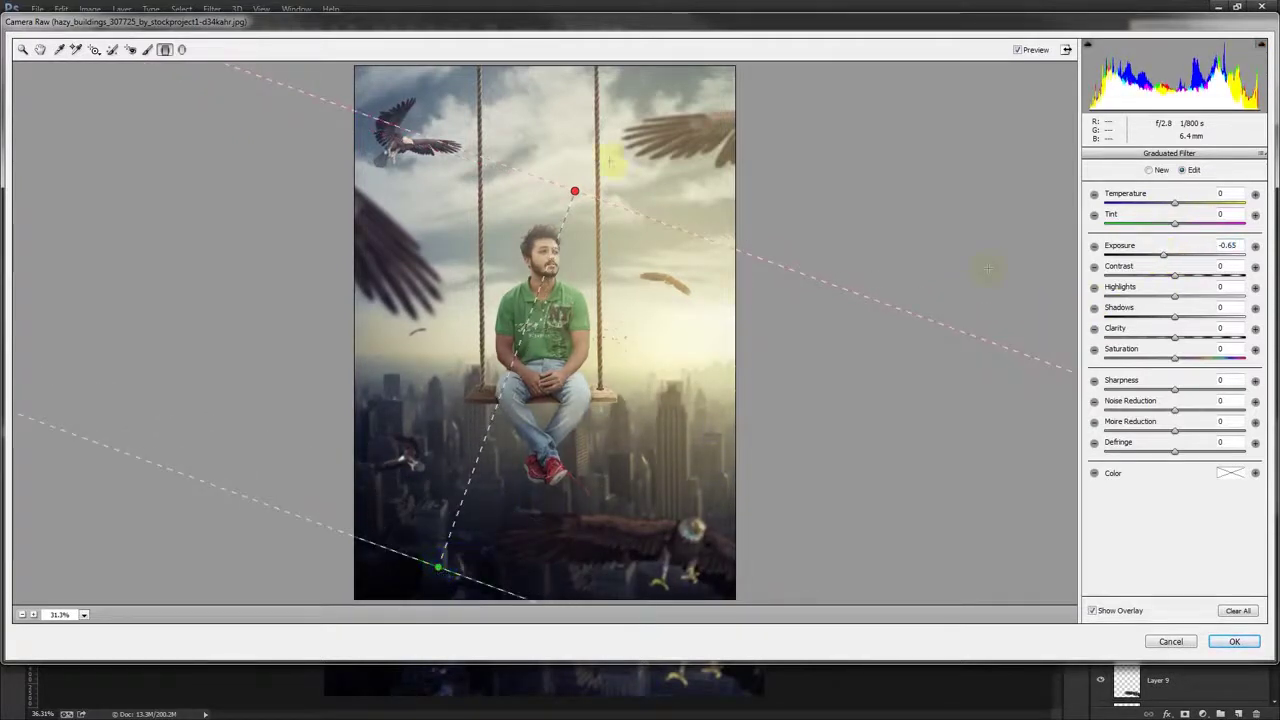
# Step: Add a radial filter around the swinging man darkening the edges, then apply it
pyautogui.click(181, 49)
pyautogui.moveTo(640, 308)
pyautogui.mouseDown()
pyautogui.moveTo(785, 428)
pyautogui.moveTo(820, 495)
pyautogui.mouseUp()
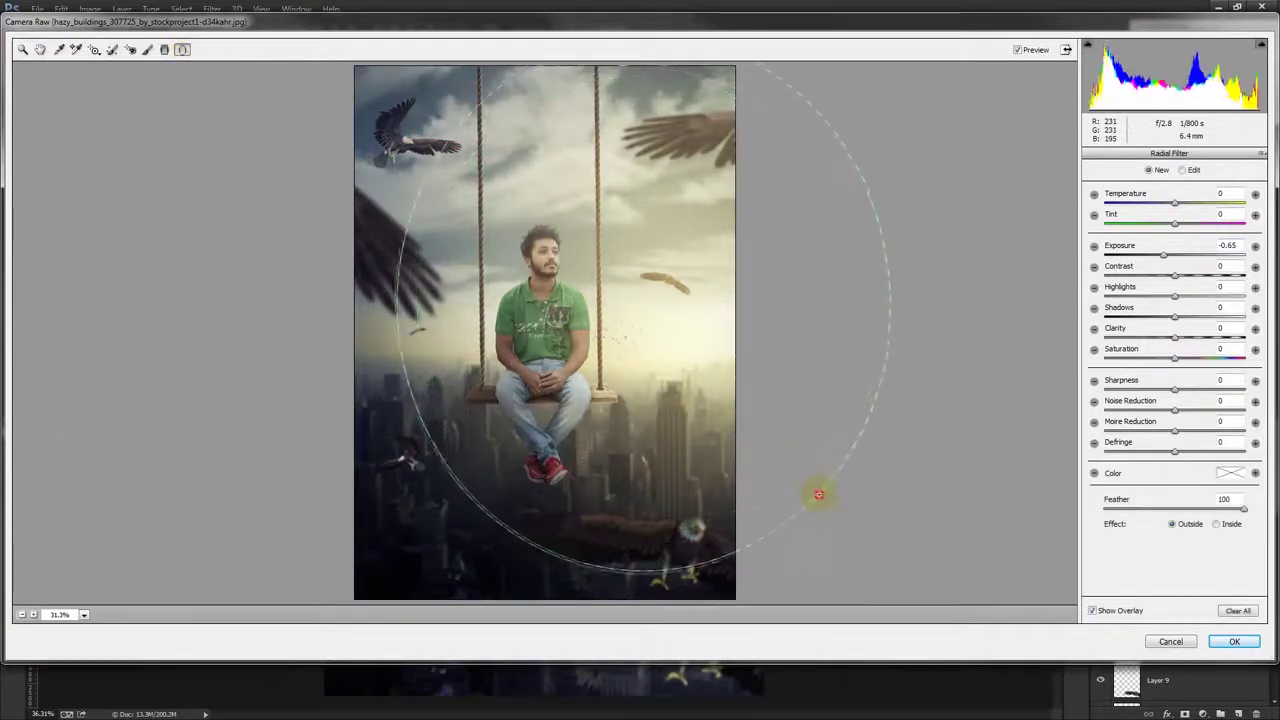
pyautogui.moveTo(645, 302)
pyautogui.mouseDown()
pyautogui.moveTo(698, 308)
pyautogui.moveTo(691, 295)
pyautogui.mouseUp()
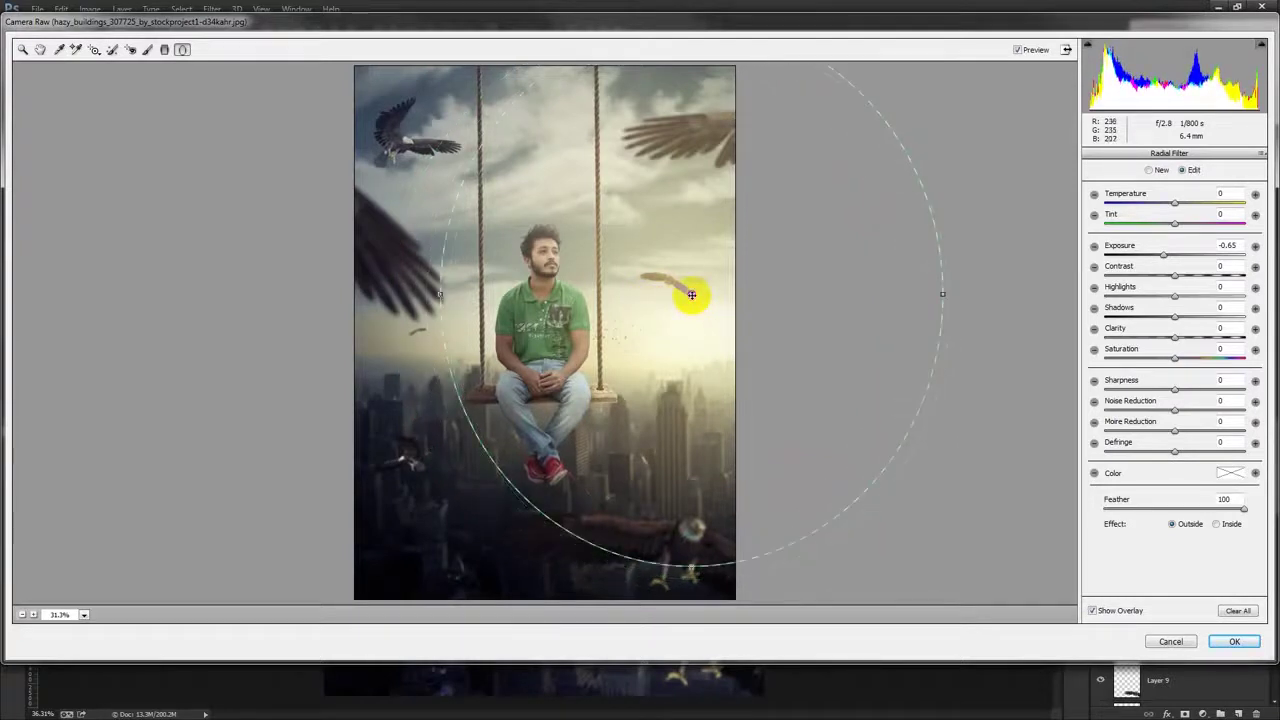
pyautogui.moveTo(1163, 256)
pyautogui.mouseDown()
pyautogui.moveTo(1149, 257)
pyautogui.moveTo(1194, 251)
pyautogui.moveTo(1153, 260)
pyautogui.moveTo(1175, 257)
pyautogui.mouseUp()
pyautogui.click(694, 569)
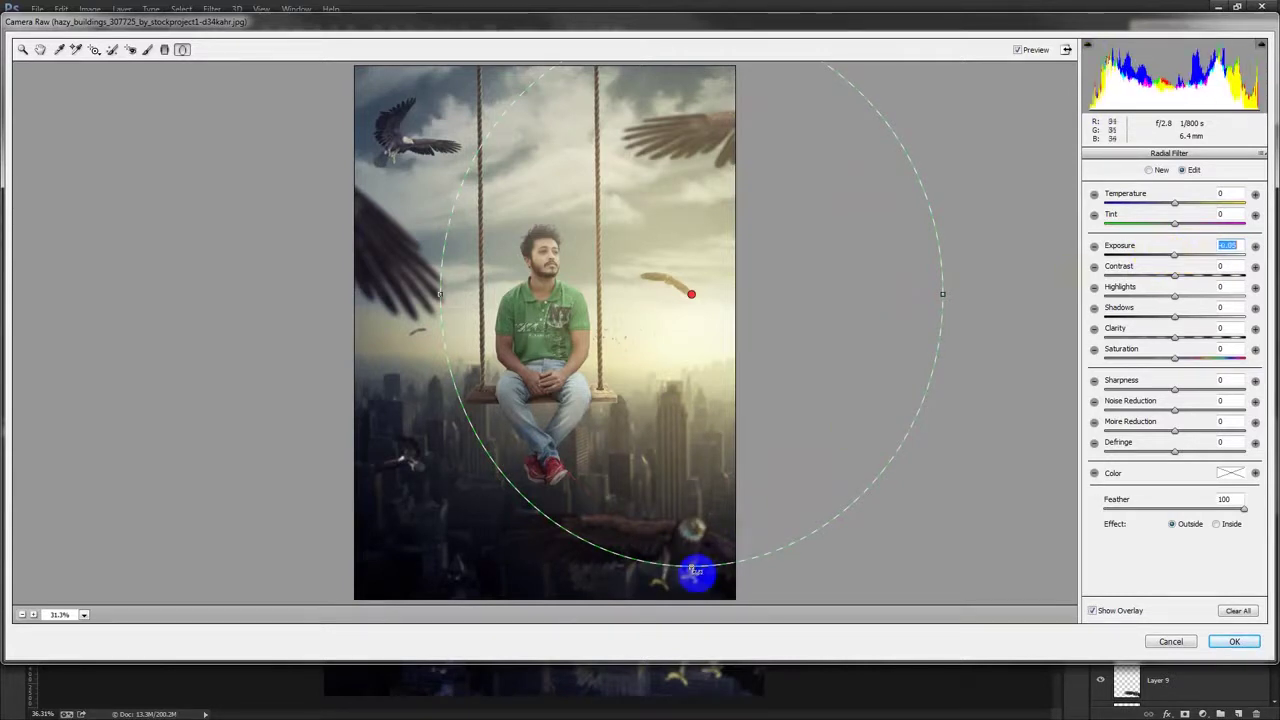
pyautogui.moveTo(692, 568)
pyautogui.mouseDown()
pyautogui.moveTo(683, 491)
pyautogui.moveTo(694, 503)
pyautogui.mouseUp()
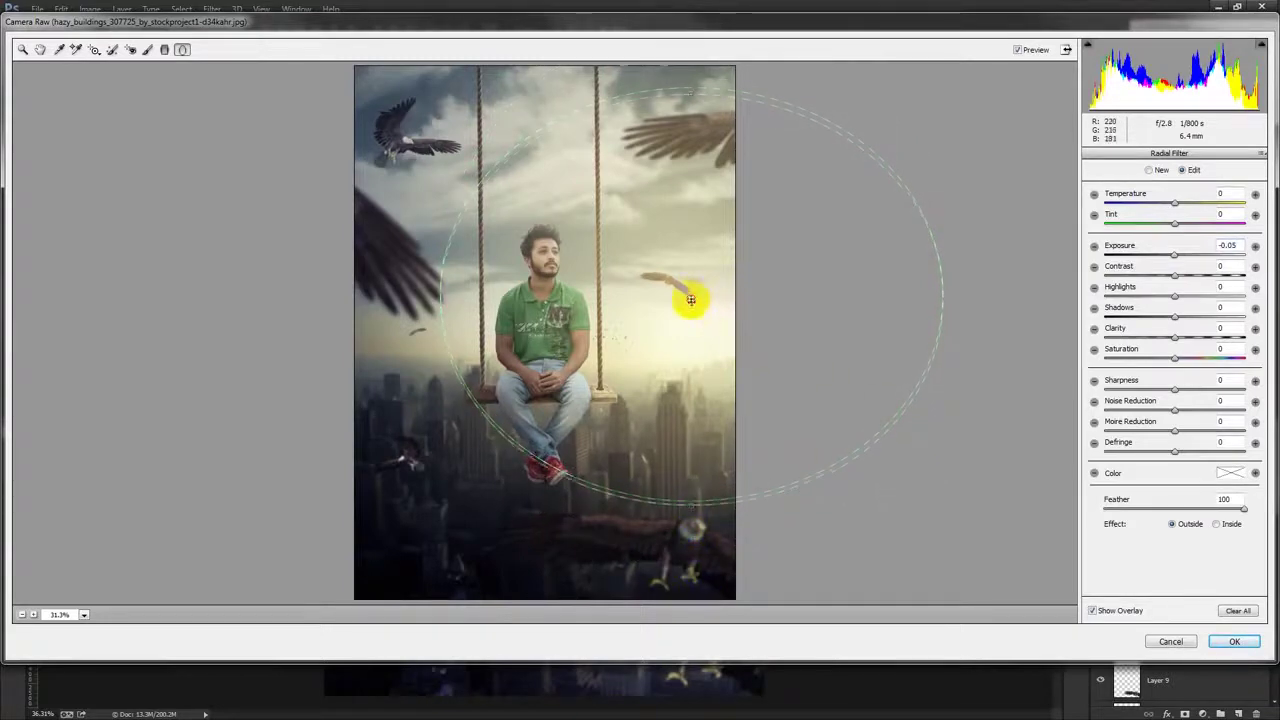
pyautogui.click(1230, 641)
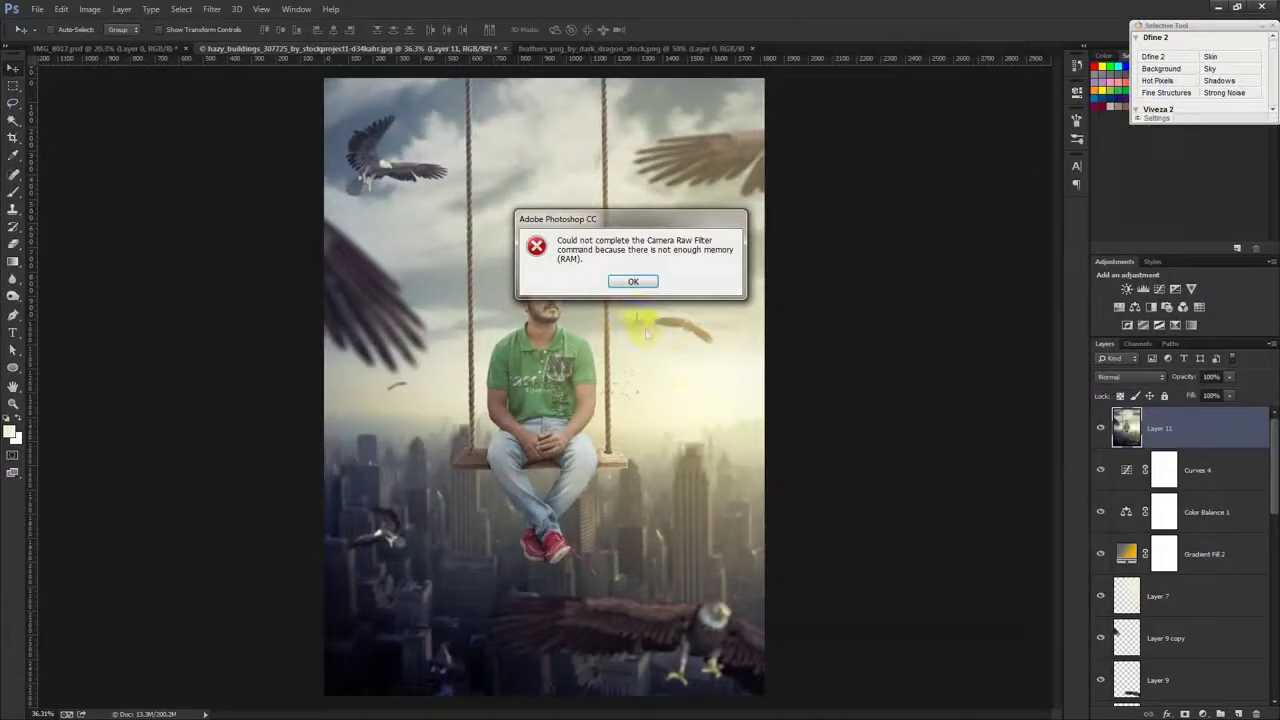
pyautogui.click(632, 282)
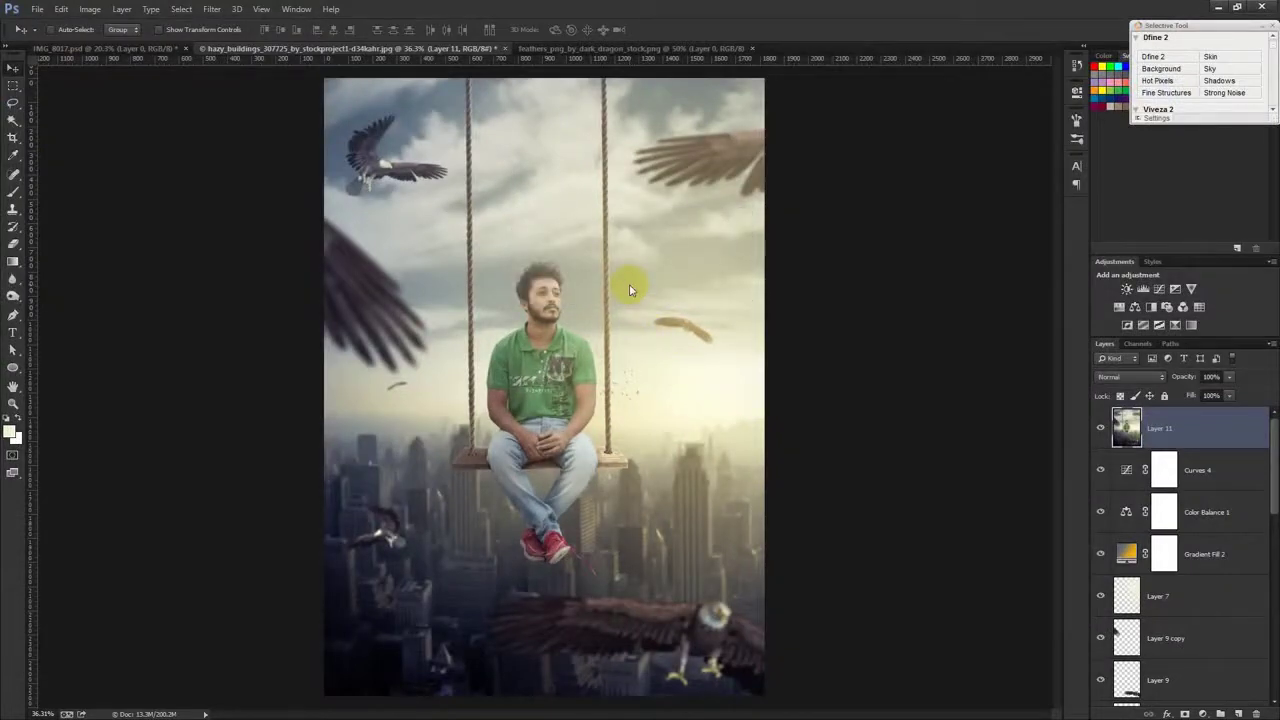
# Step: Save the composite as flying.psd on the Desktop
pyautogui.hotkey('ctrl', 'shift', 's')
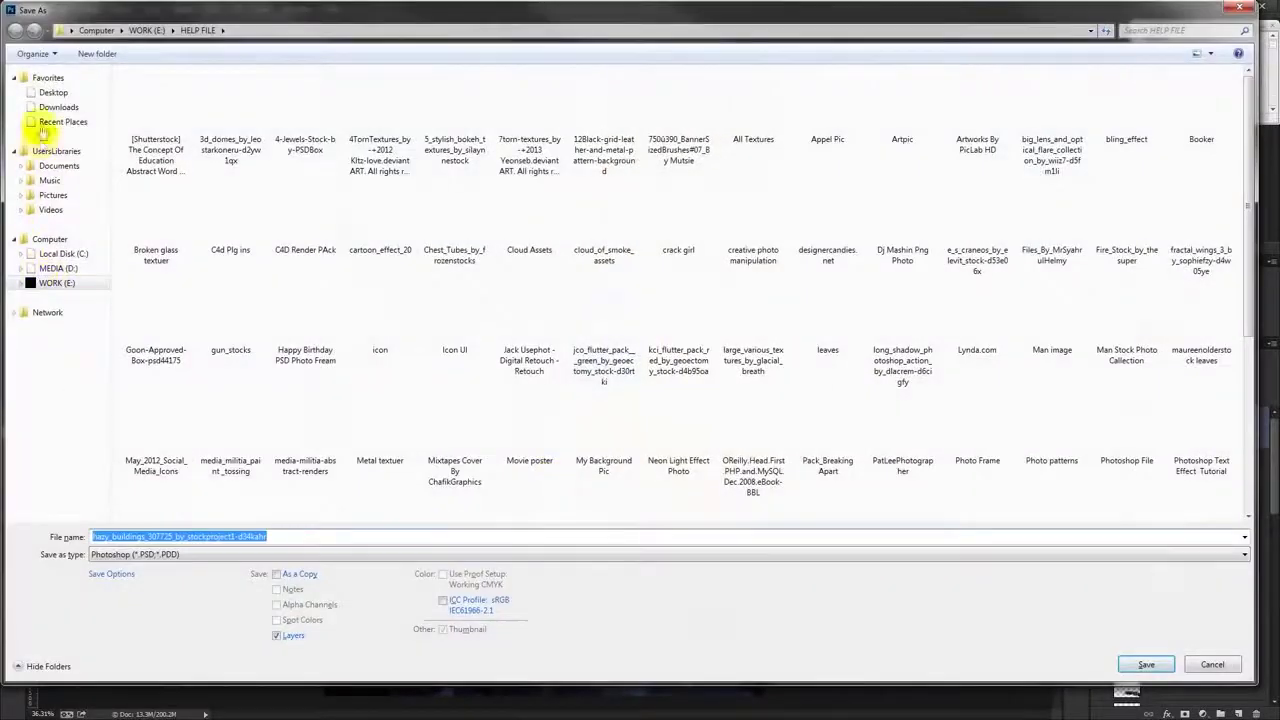
pyautogui.click(53, 92)
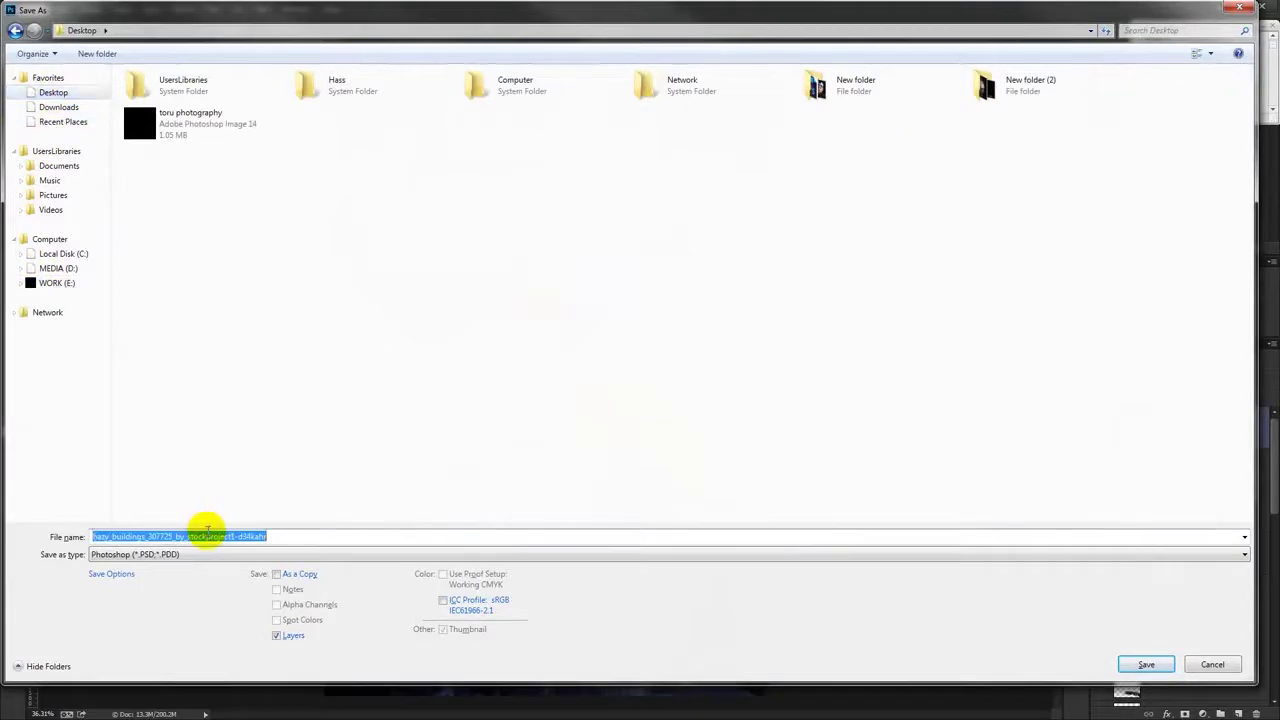
pyautogui.write('flying')
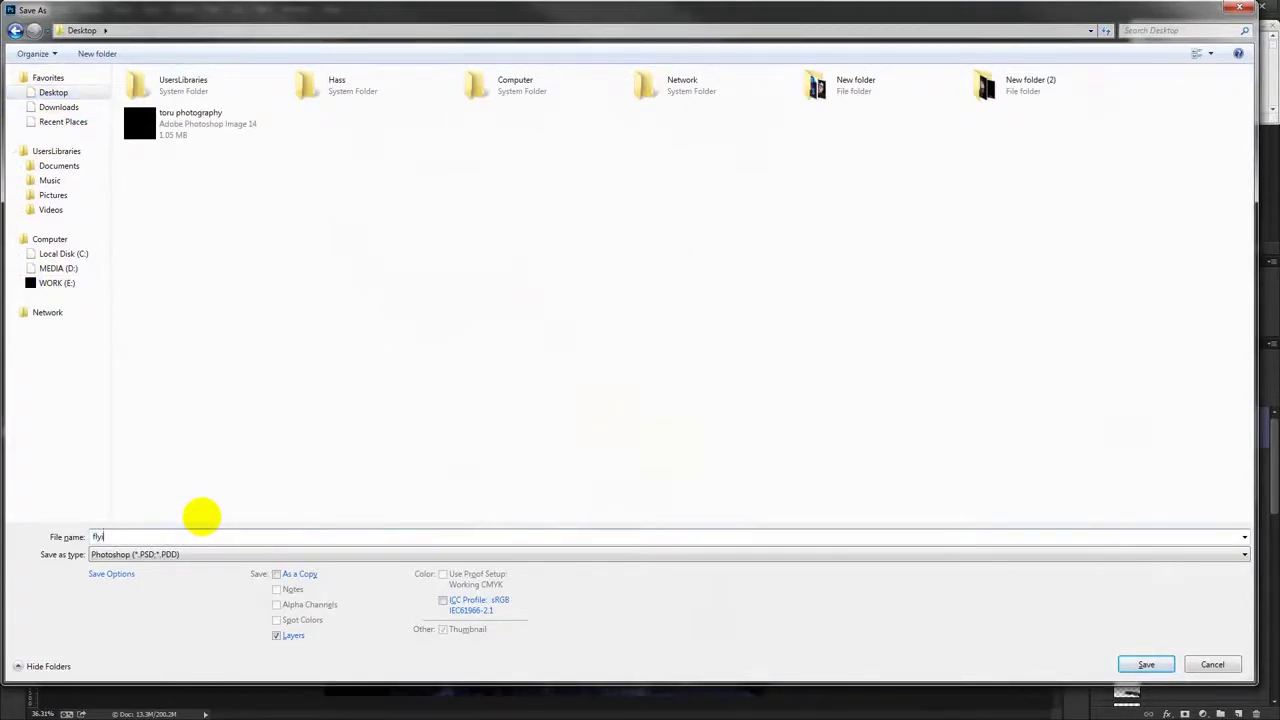
pyautogui.click(1146, 664)
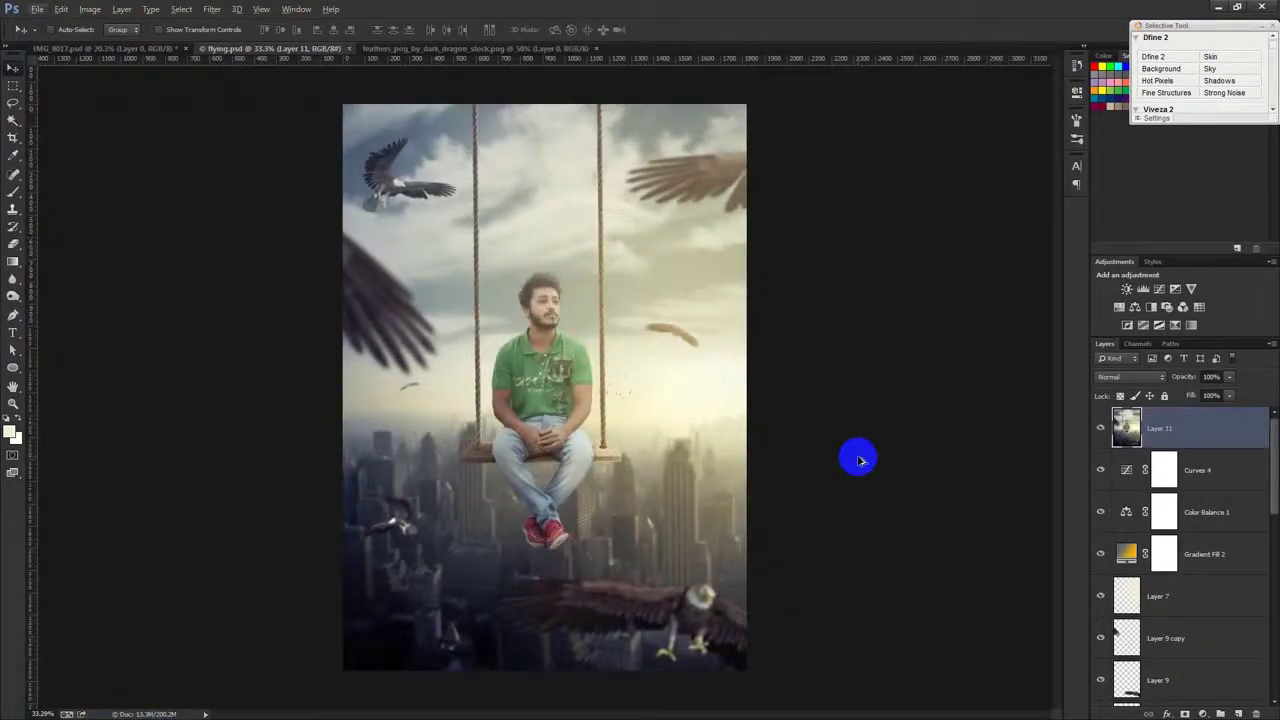
pyautogui.click(212, 9)
pyautogui.click(244, 89)
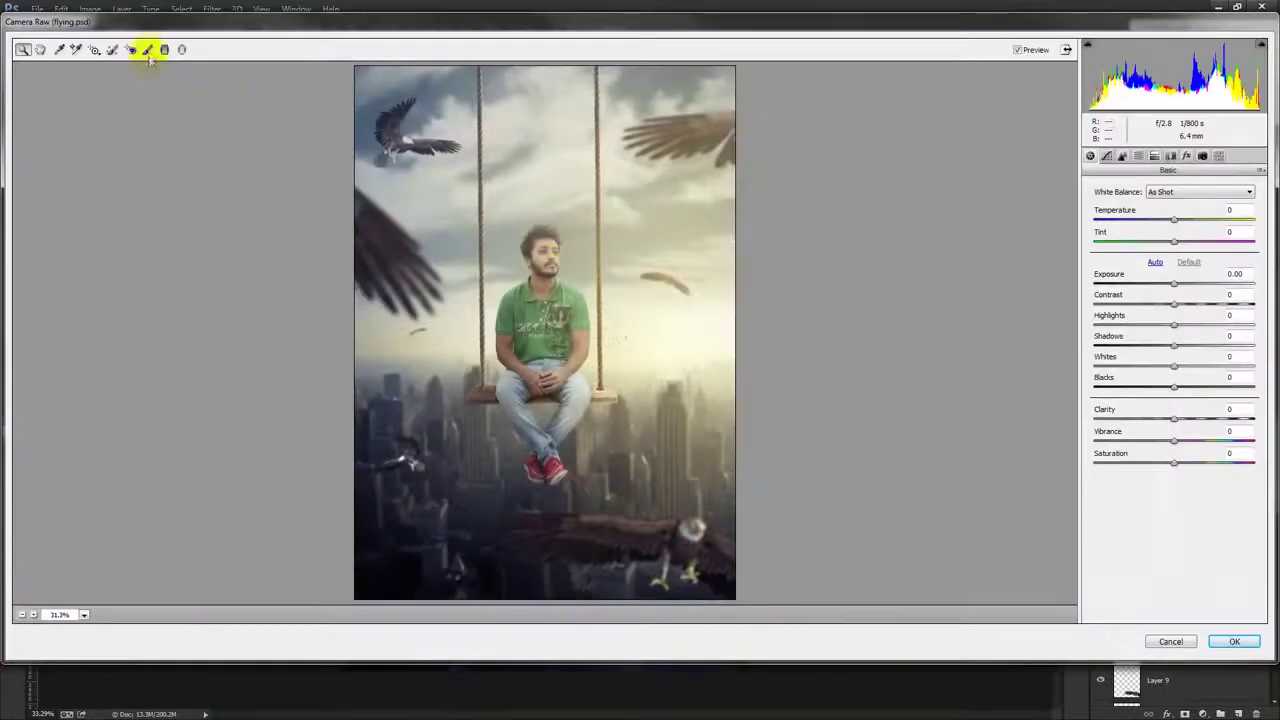
pyautogui.click(165, 49)
pyautogui.moveTo(453, 523); pyautogui.dragTo(551, 268)
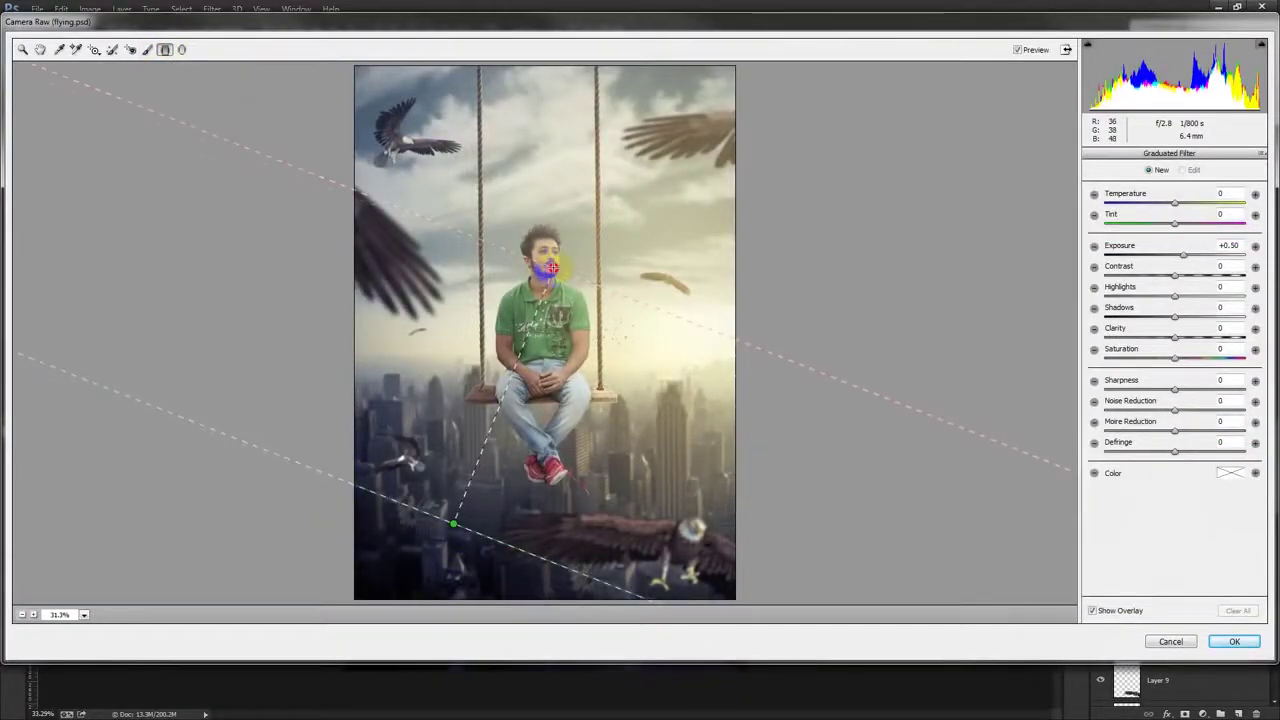
pyautogui.moveTo(1183, 255); pyautogui.dragTo(1161, 259)
pyautogui.moveTo(449, 529); pyautogui.dragTo(401, 566)
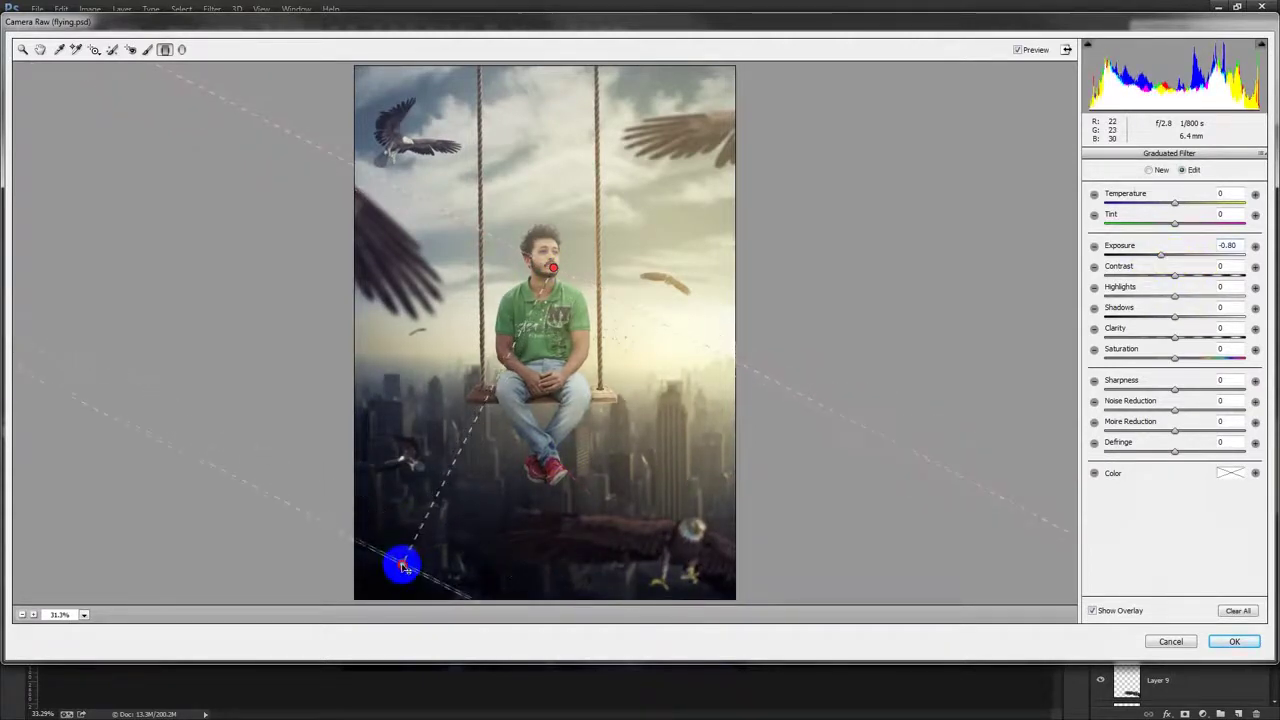
pyautogui.click(182, 50)
pyautogui.moveTo(620, 285); pyautogui.dragTo(772, 442)
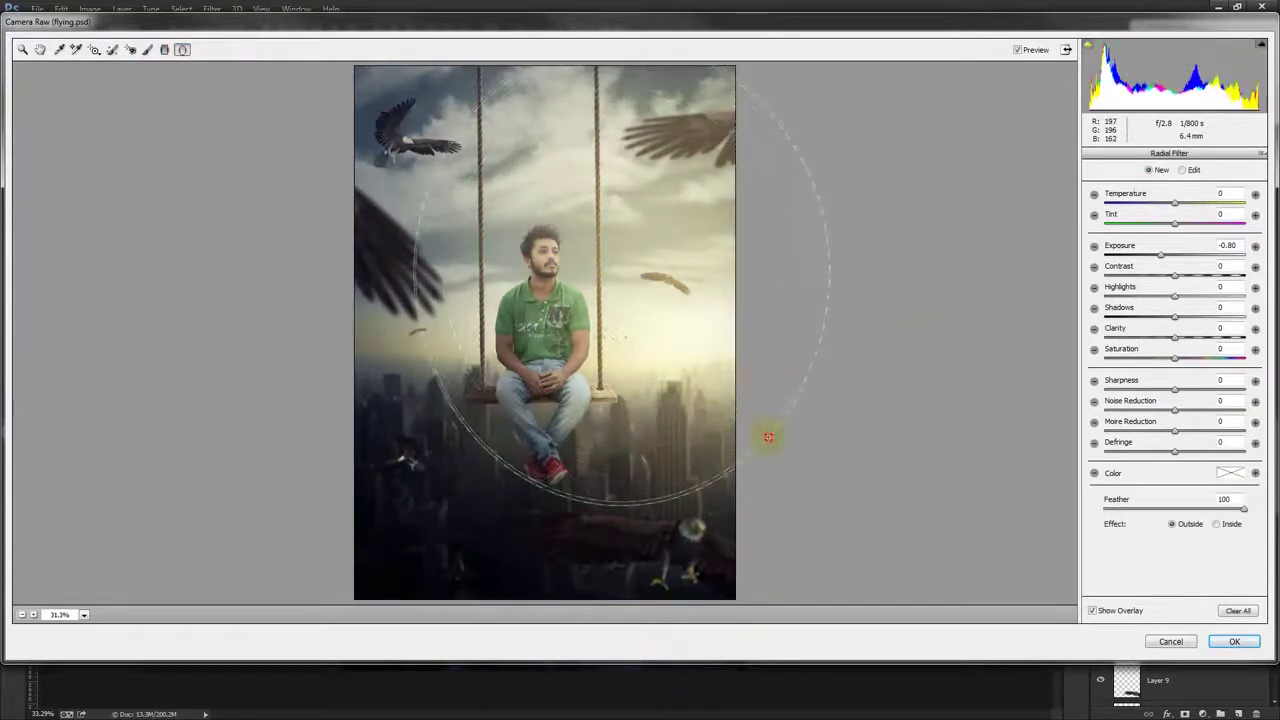
pyautogui.moveTo(1176, 395); pyautogui.dragTo(1159, 393)
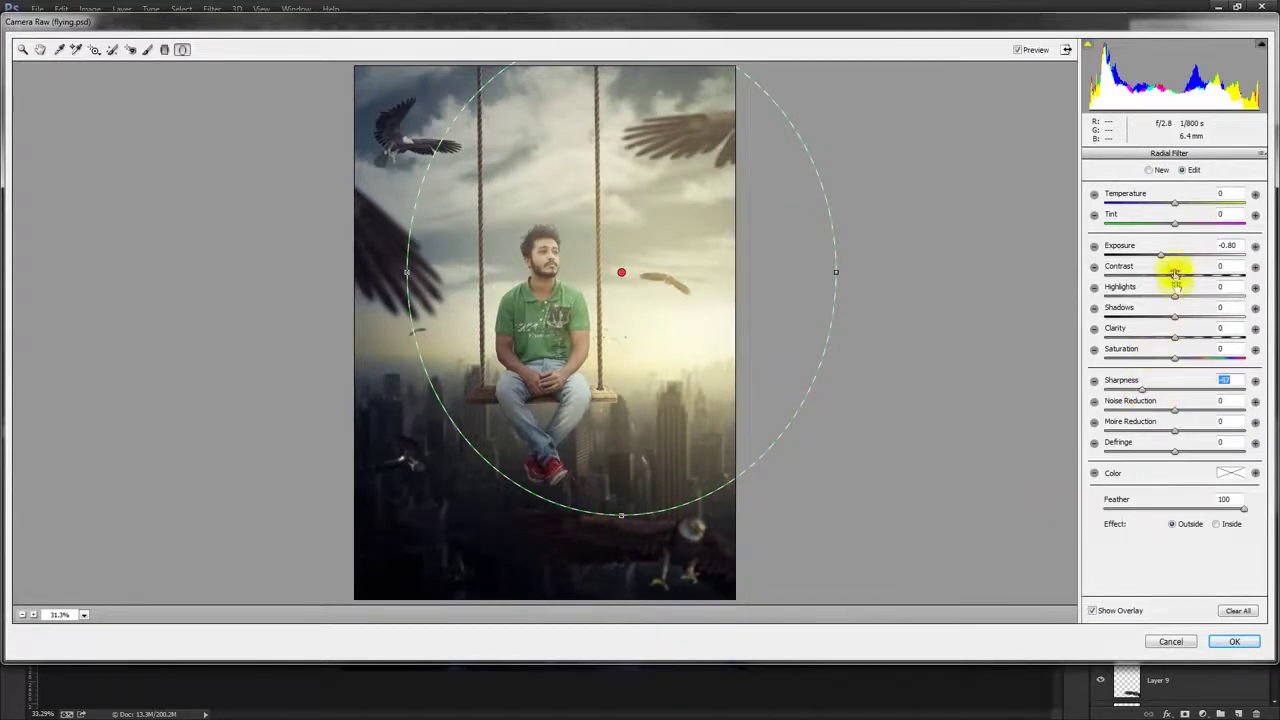
pyautogui.moveTo(1163, 256)
pyautogui.mouseDown()
pyautogui.moveTo(1183, 251)
pyautogui.moveTo(1170, 256)
pyautogui.mouseUp()
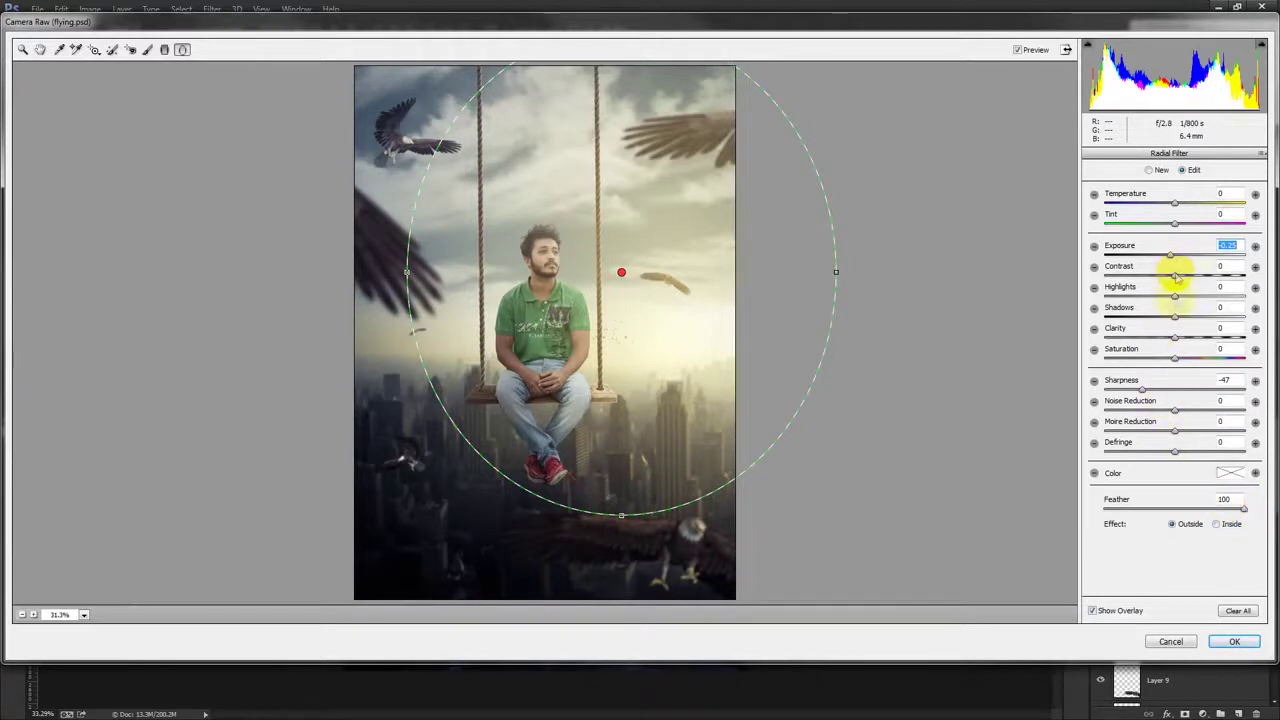
pyautogui.moveTo(1177, 340); pyautogui.dragTo(1166, 340)
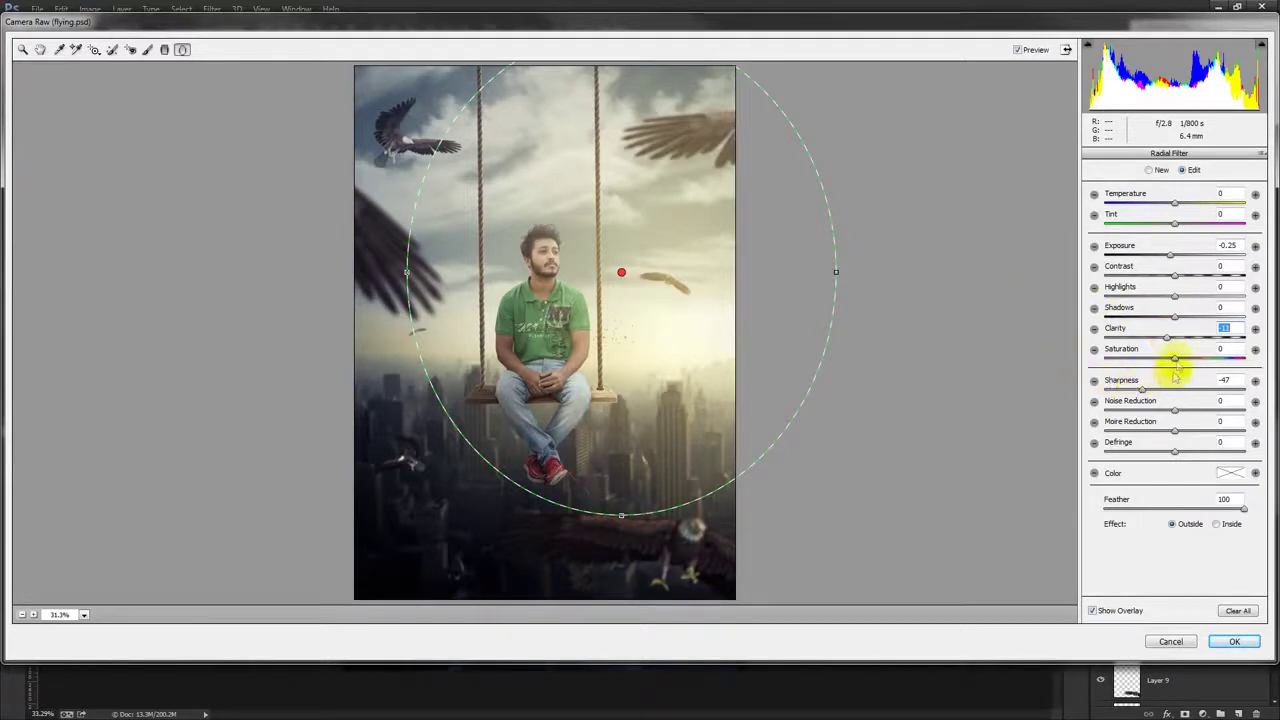
pyautogui.moveTo(1166, 338); pyautogui.dragTo(1141, 342)
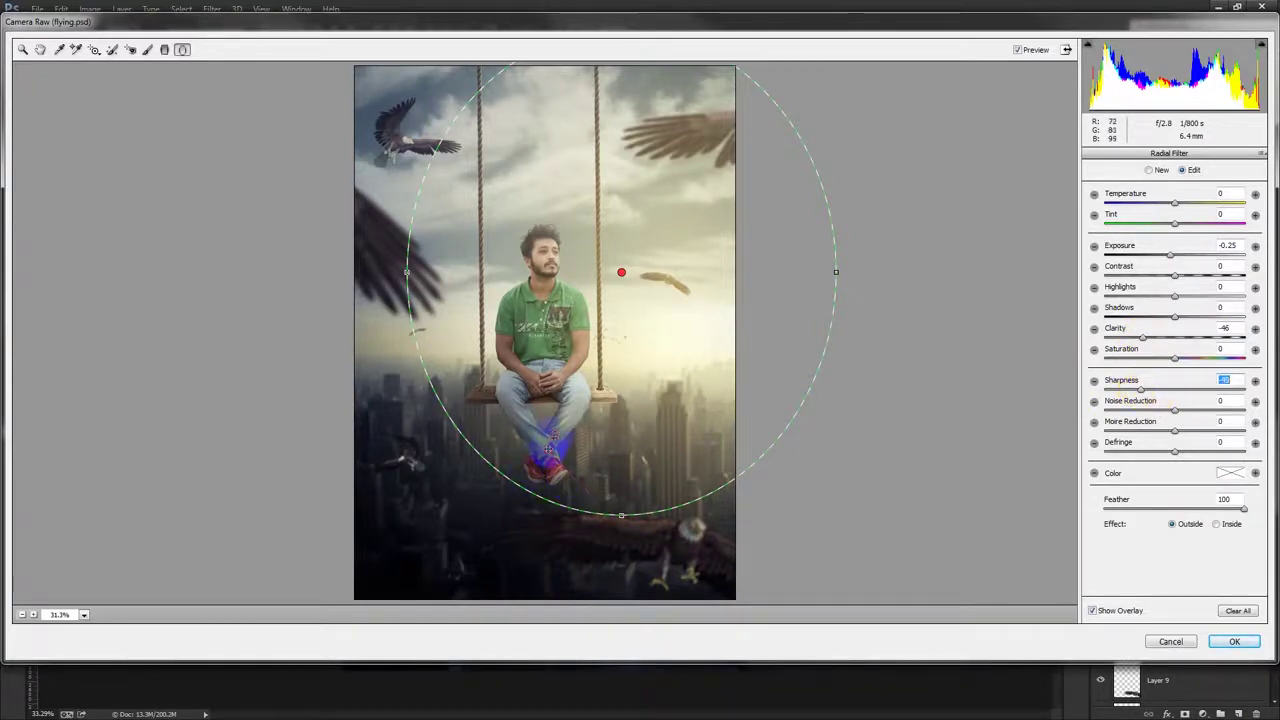
pyautogui.moveTo(553, 436); pyautogui.dragTo(550, 443)
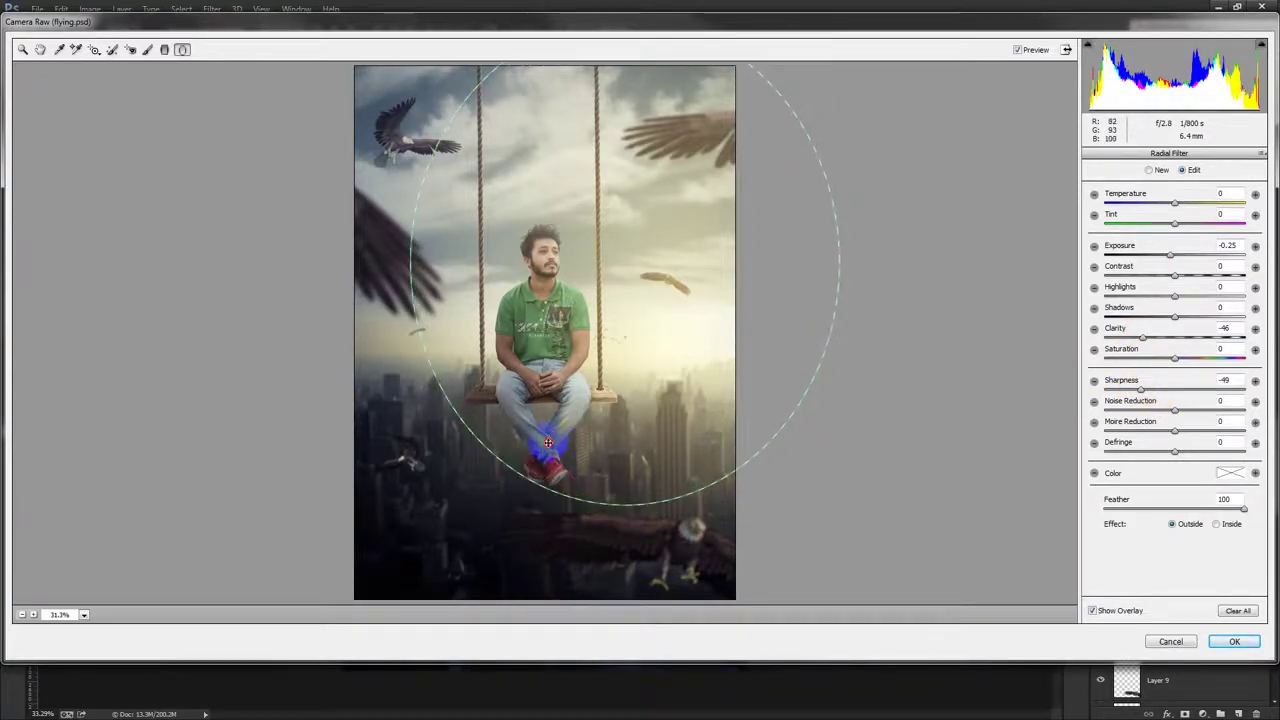
pyautogui.click(1234, 641)
pyautogui.click(633, 283)
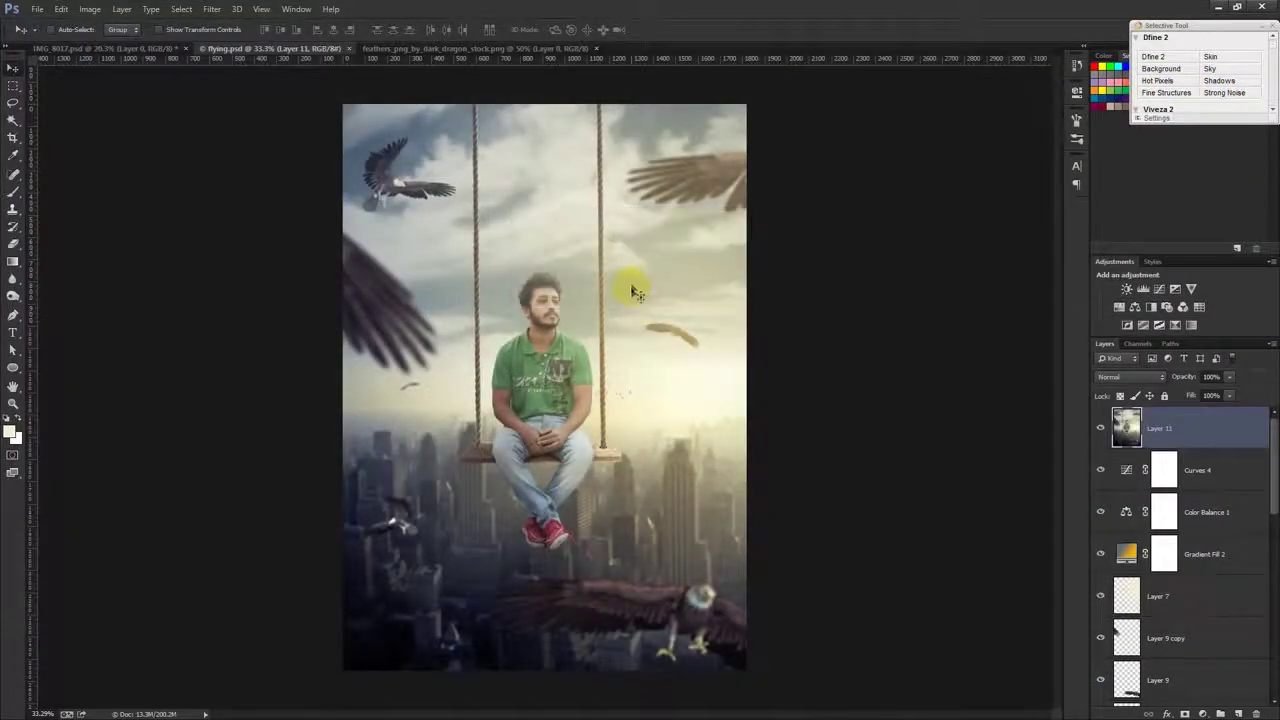